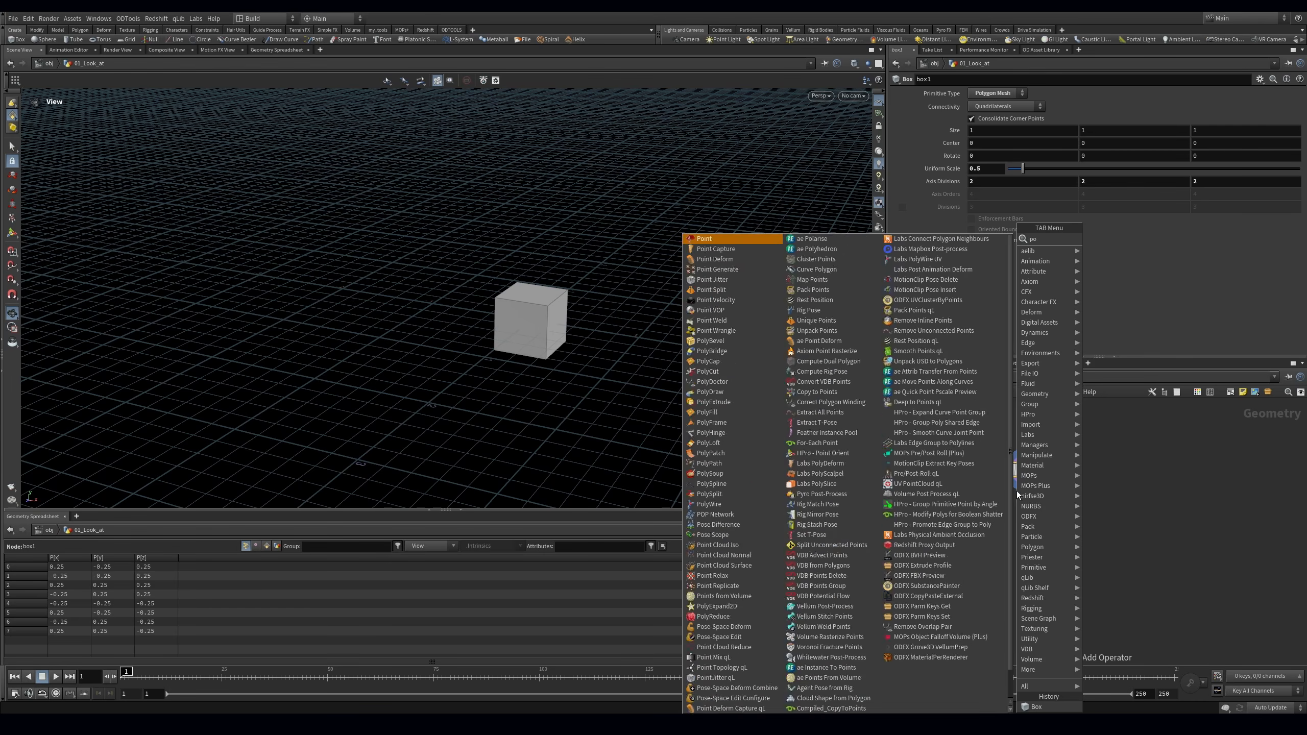
Add a PolyBevel node below box1 with a distance of 0.014 and 2 divisions
key(Return)
key(Return)
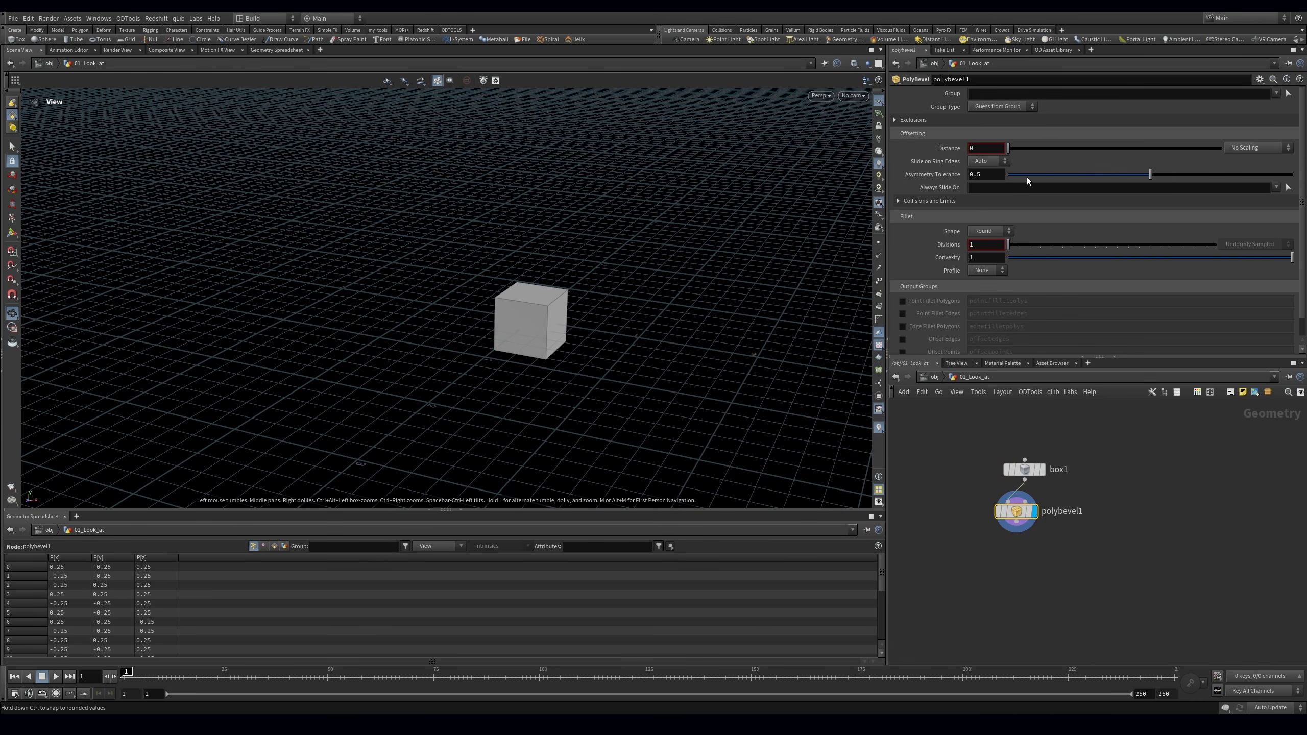
drag(1007, 147, 1011, 148)
drag(1007, 242, 1017, 245)
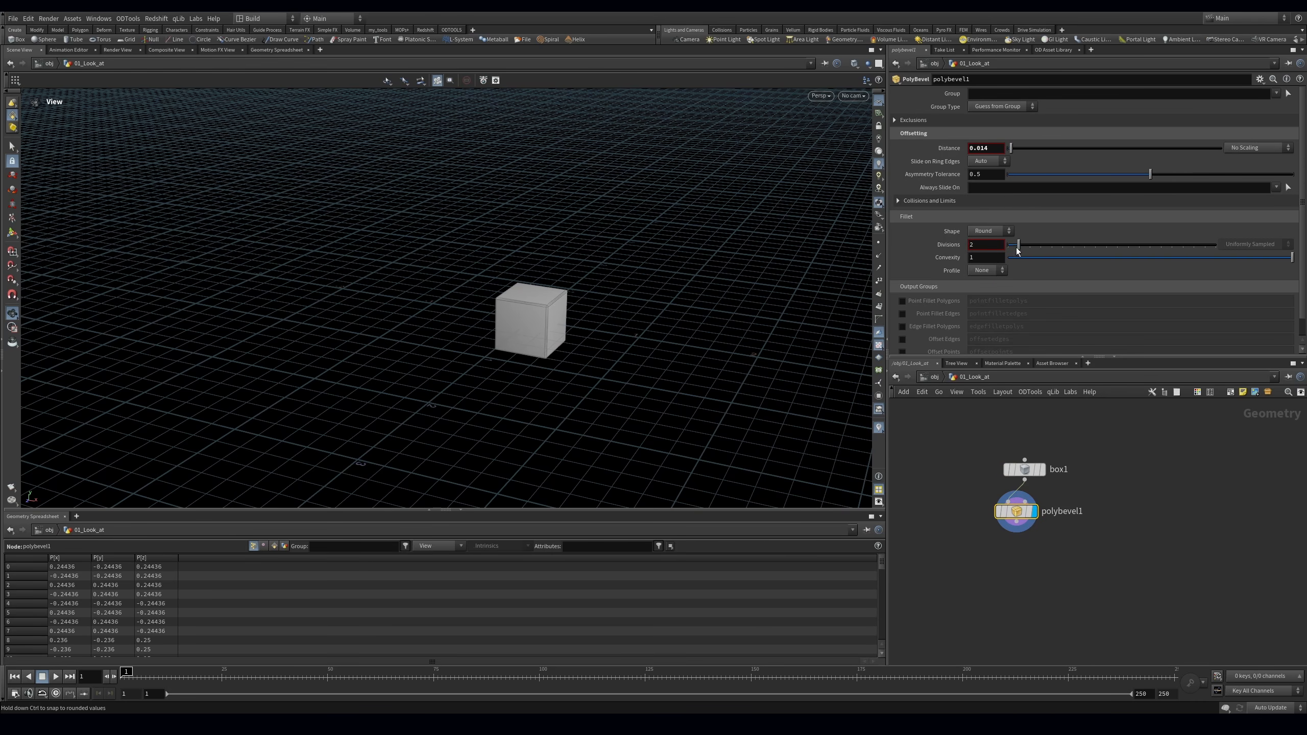
Add a Normal node after polybevel1 and choose its weighting method
key(Tab)
text(normal)
key(Return)
key(Return)
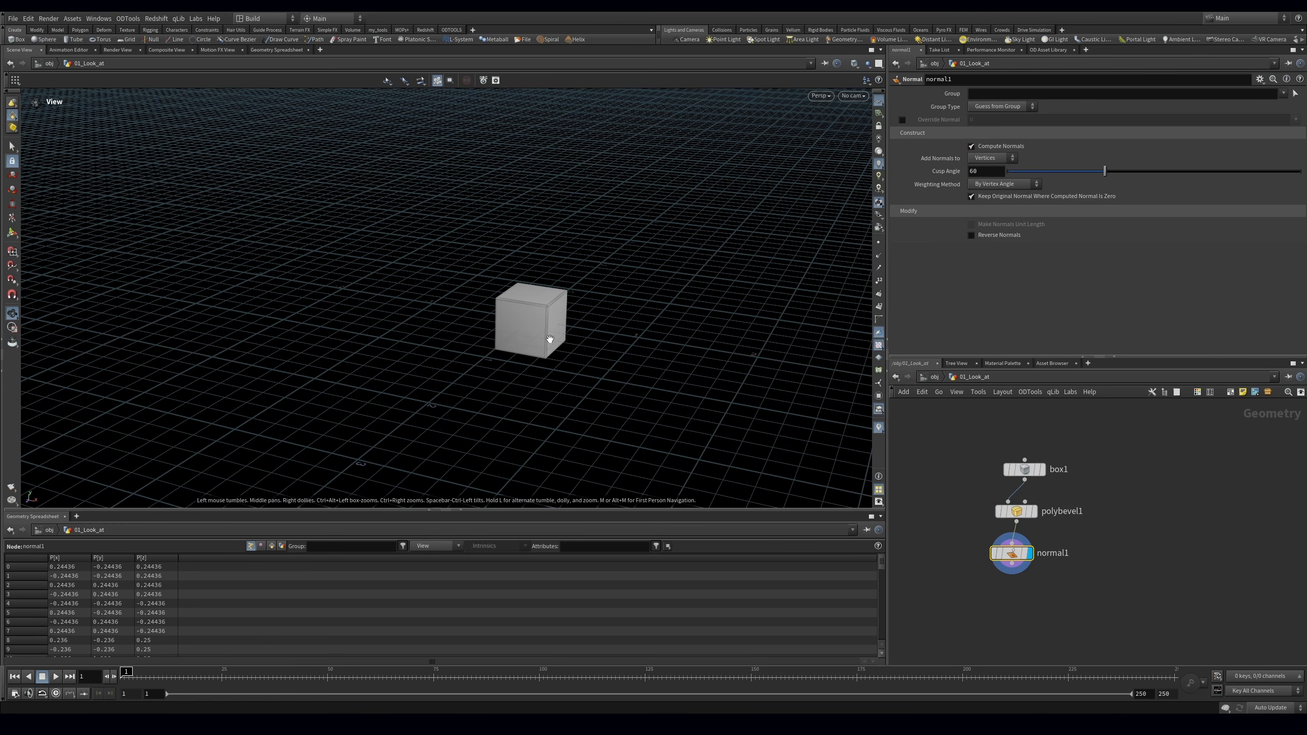
click(1004, 183)
click(997, 208)
scroll(571, 283, up, 3)
drag(571, 283, 546, 294)
Add a Match Size node below normal1 in the network
key(Tab)
text(matchsize)
key(Return)
click(1008, 582)
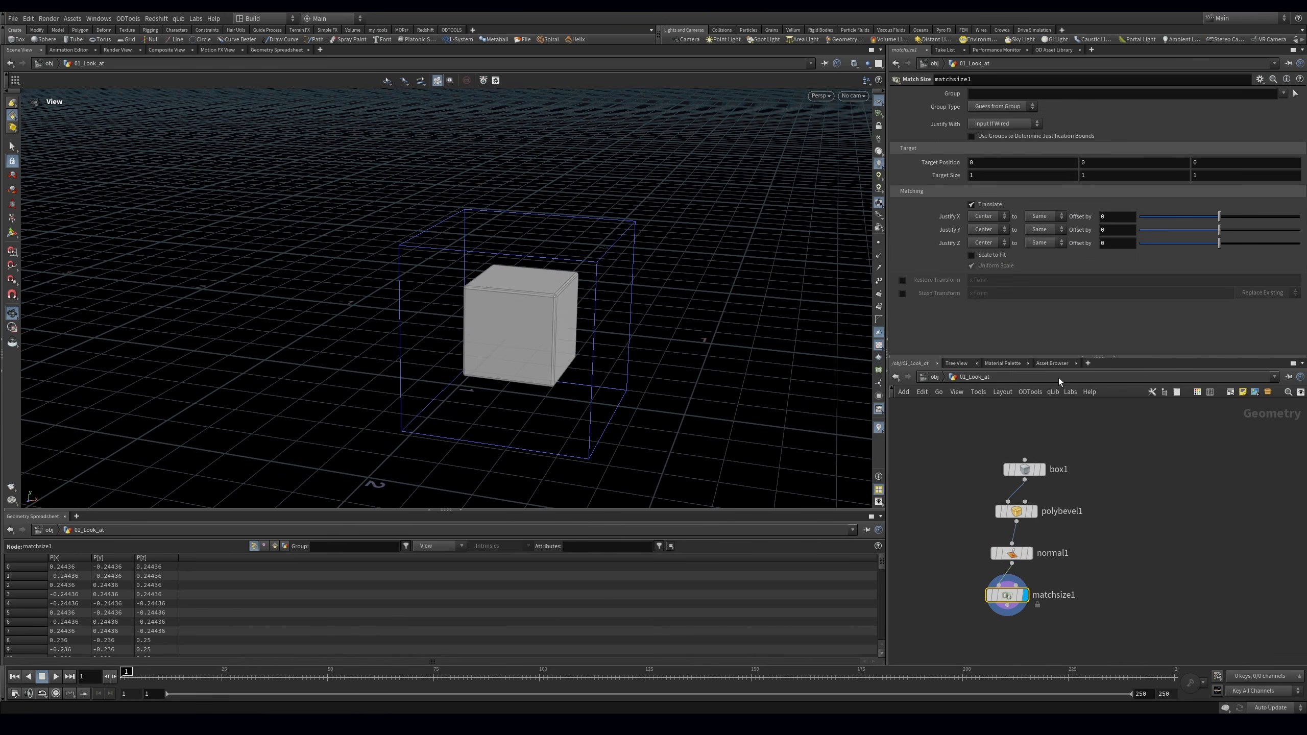
Justify the cube to Min in both Y and Z on the Match Size node
click(1002, 229)
click(995, 246)
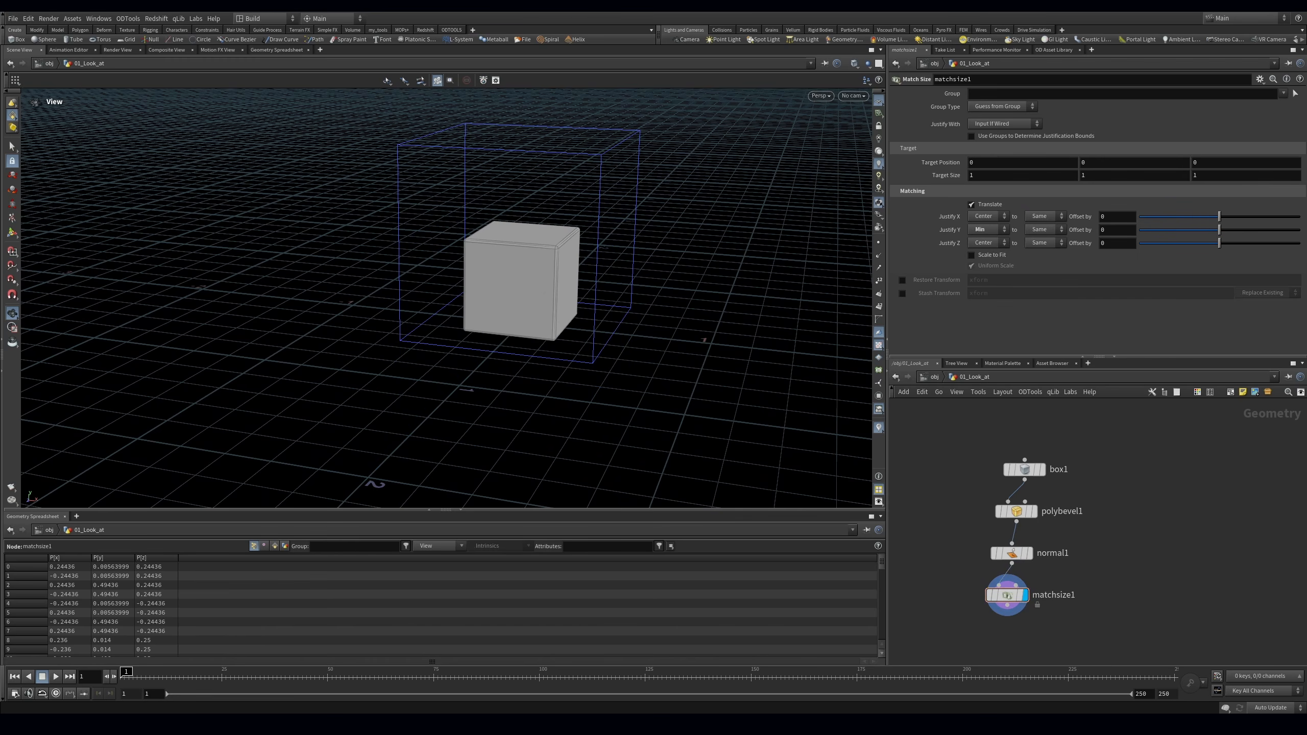
click(1002, 243)
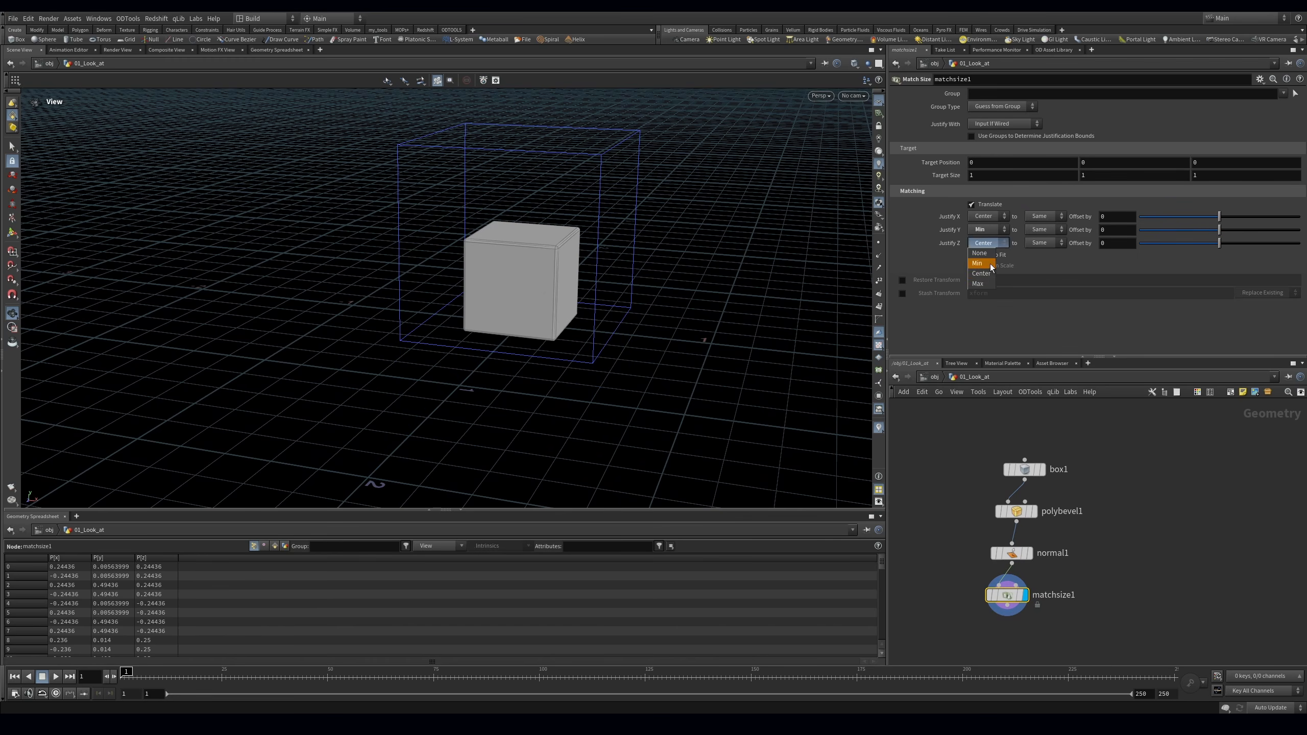
click(983, 263)
drag(552, 307, 741, 318)
right_drag(740, 318, 545, 342)
drag(545, 343, 755, 414)
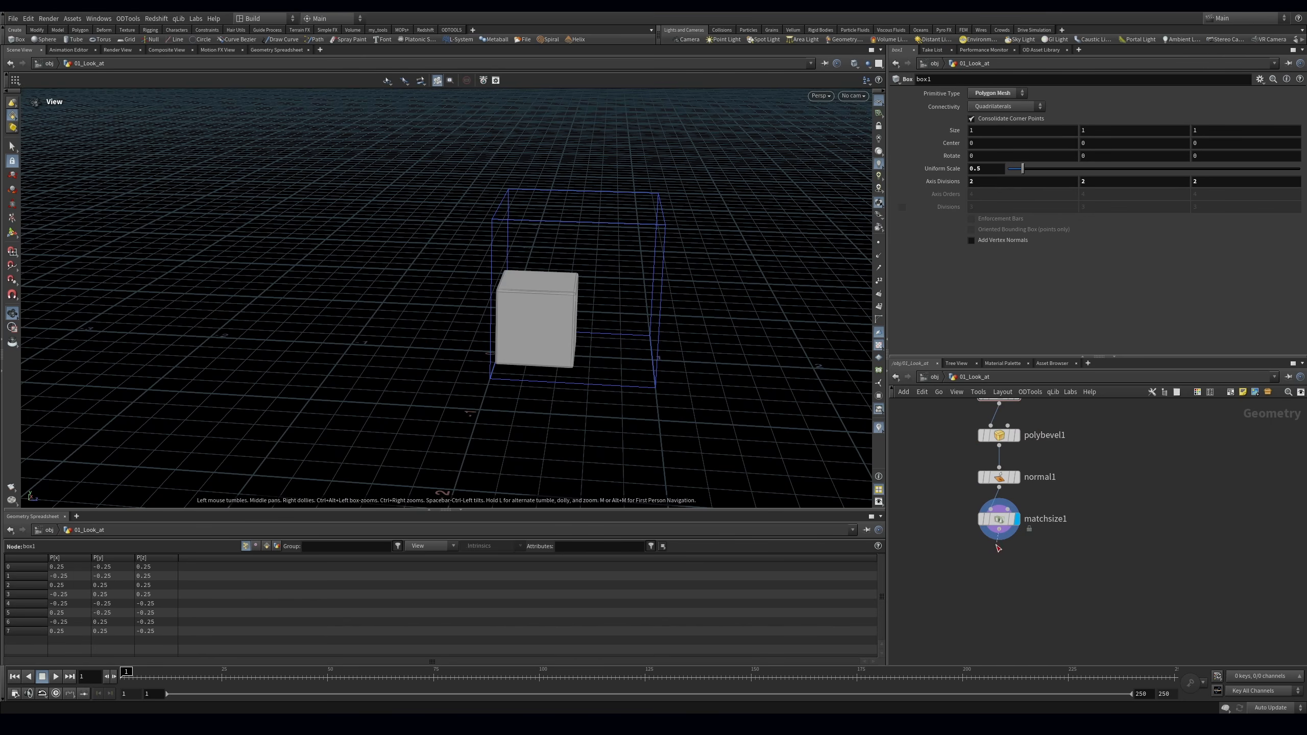
Add a MOPs Instancer node below matchsize1
key(Tab)
text(mops in)
key(Return)
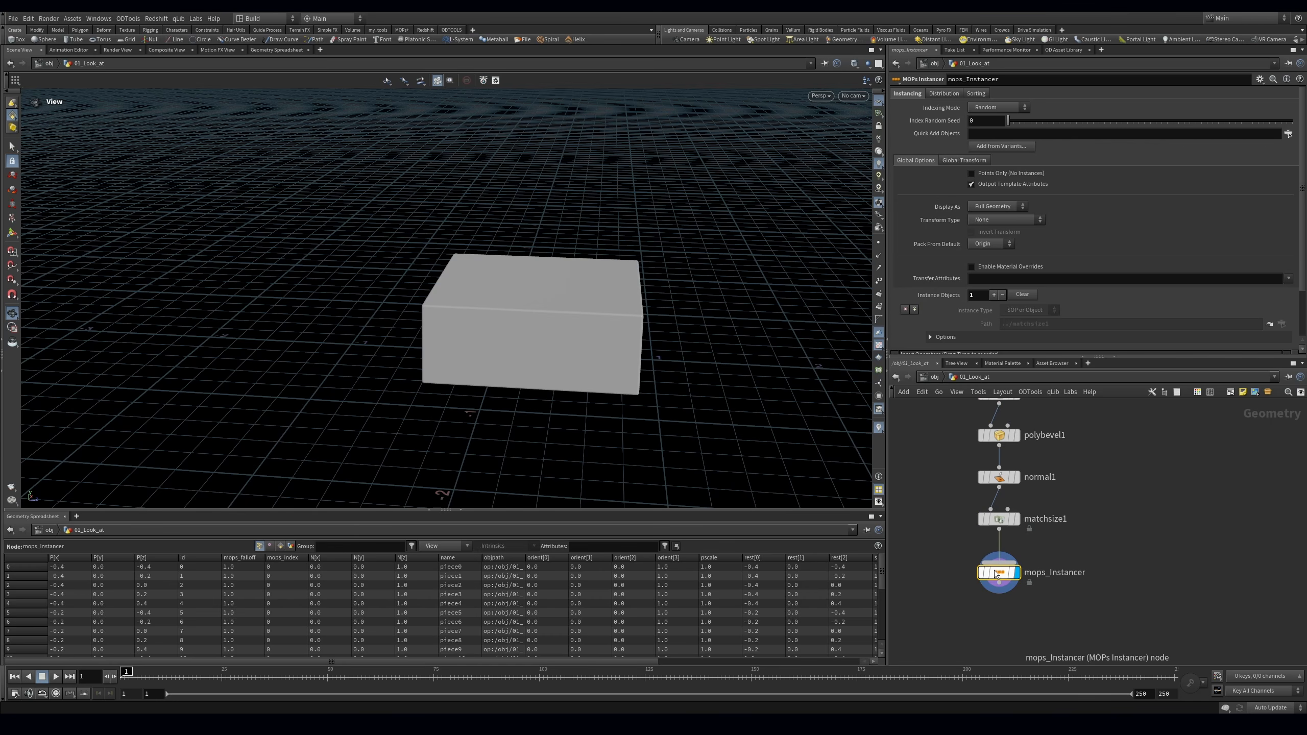
click(995, 574)
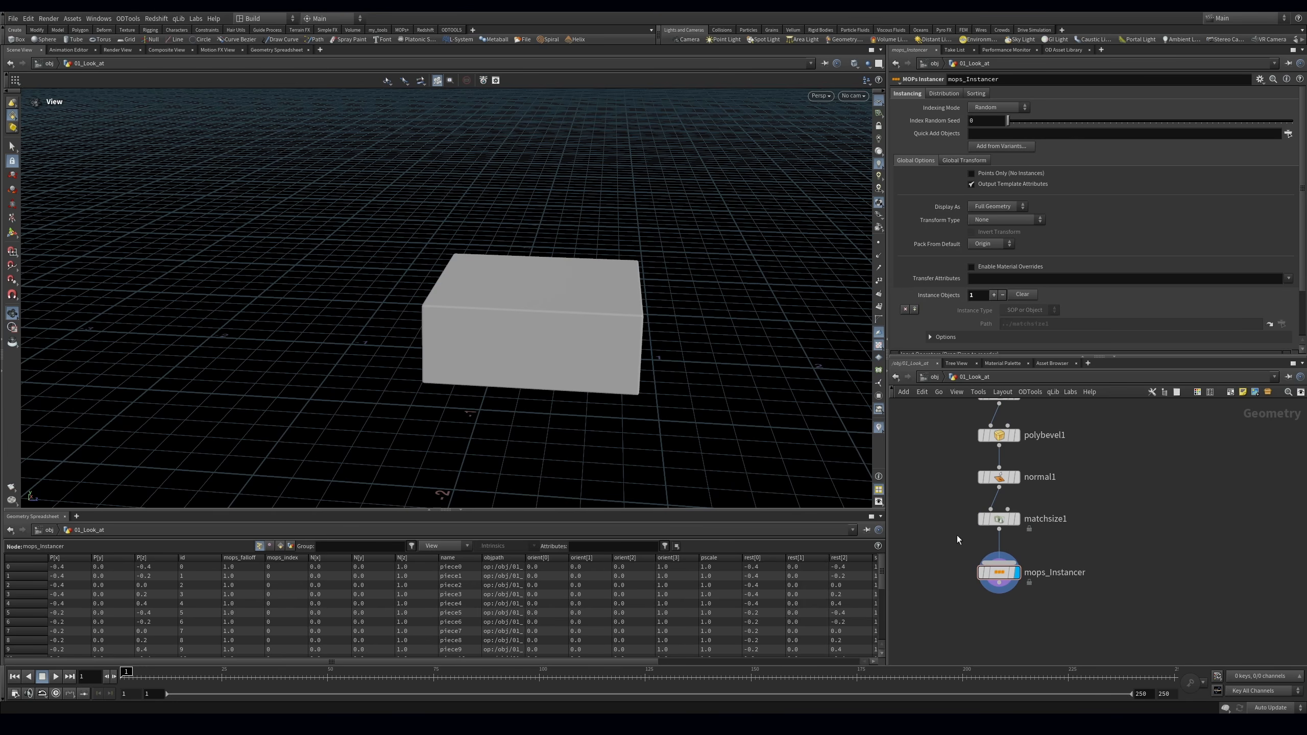
key(h)
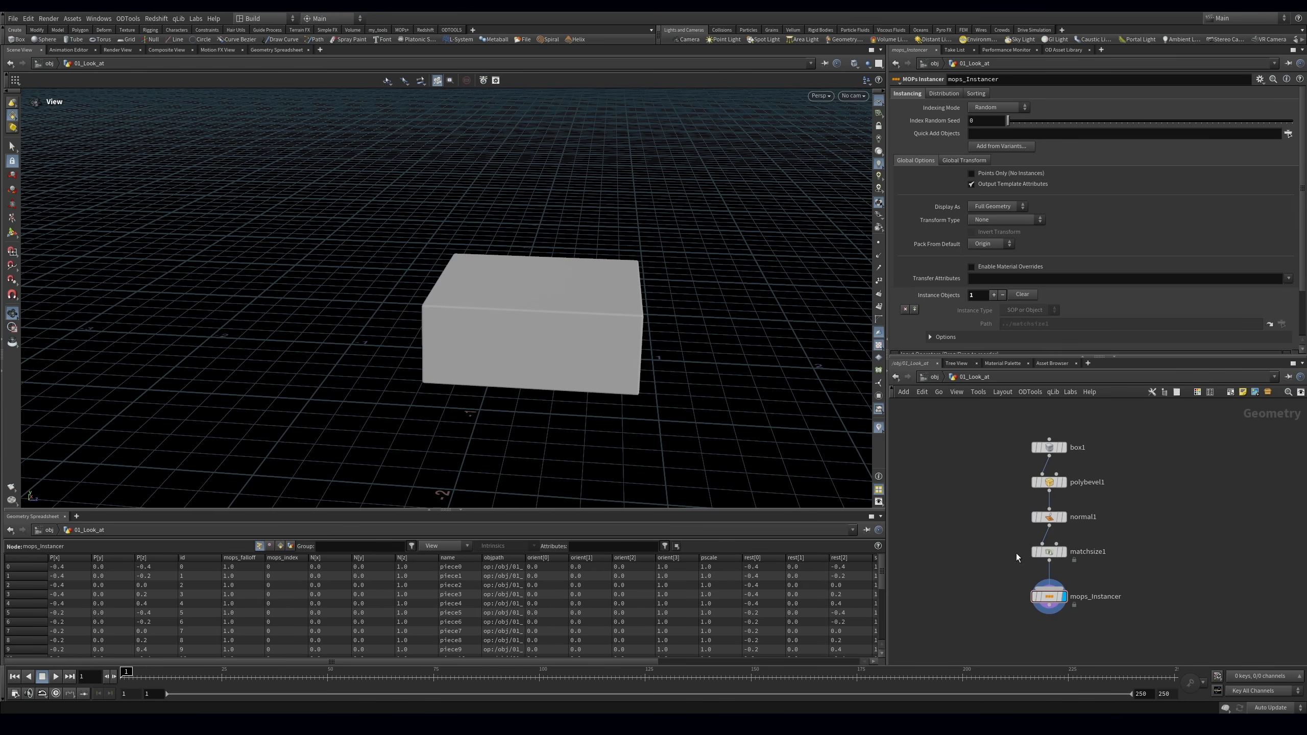
drag(972, 578, 1126, 634)
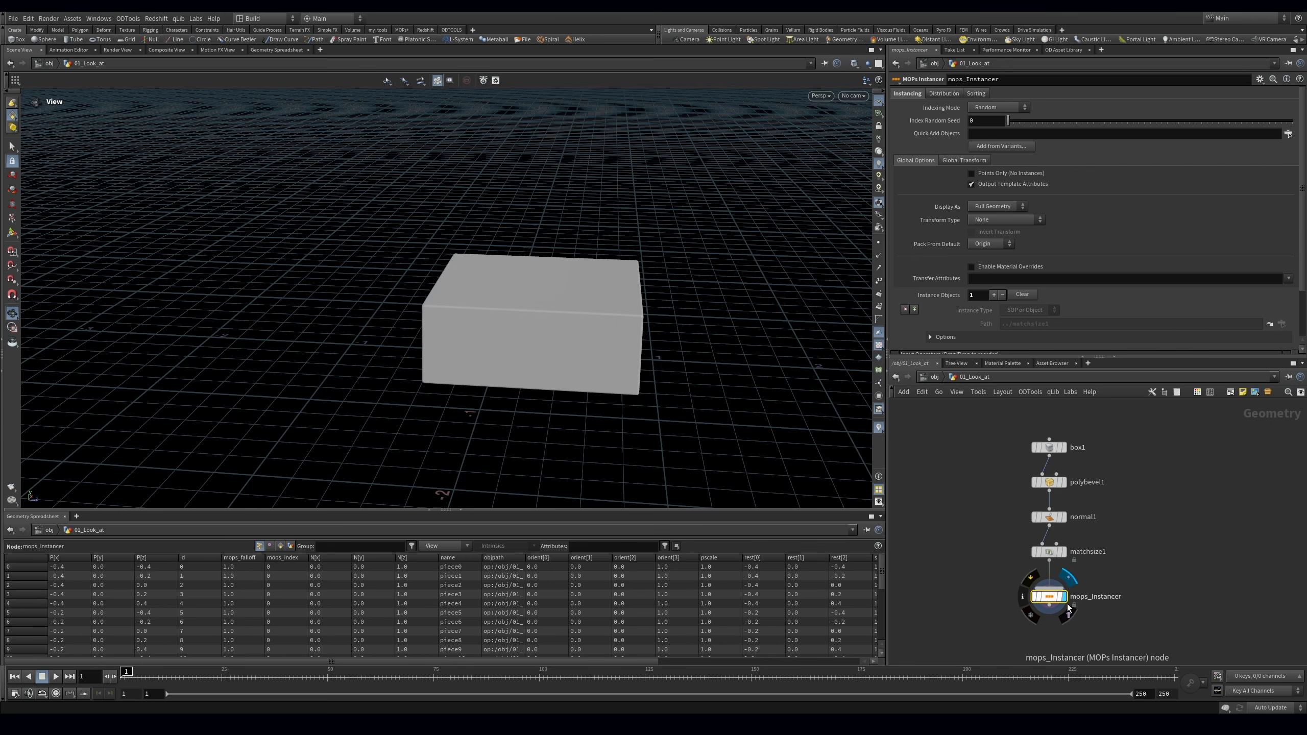
mouse_move(1075, 596)
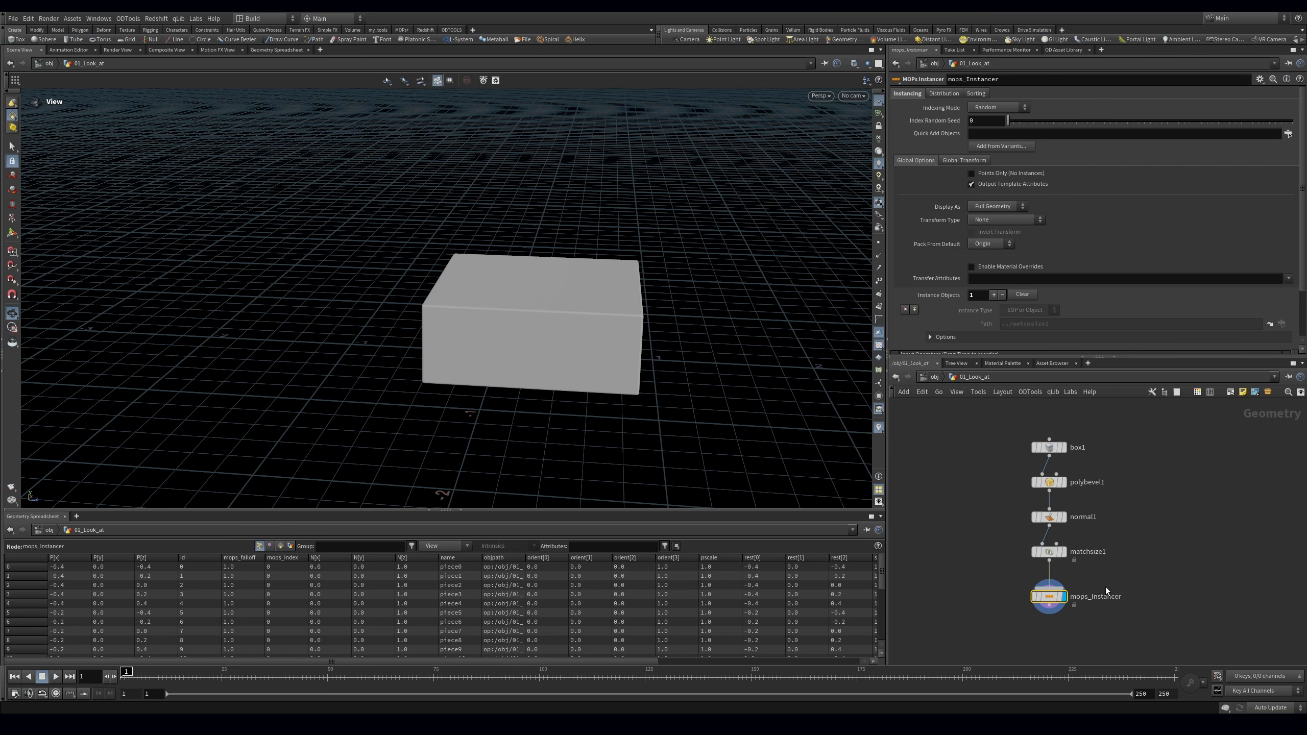
middle_drag(1146, 570, 1109, 575)
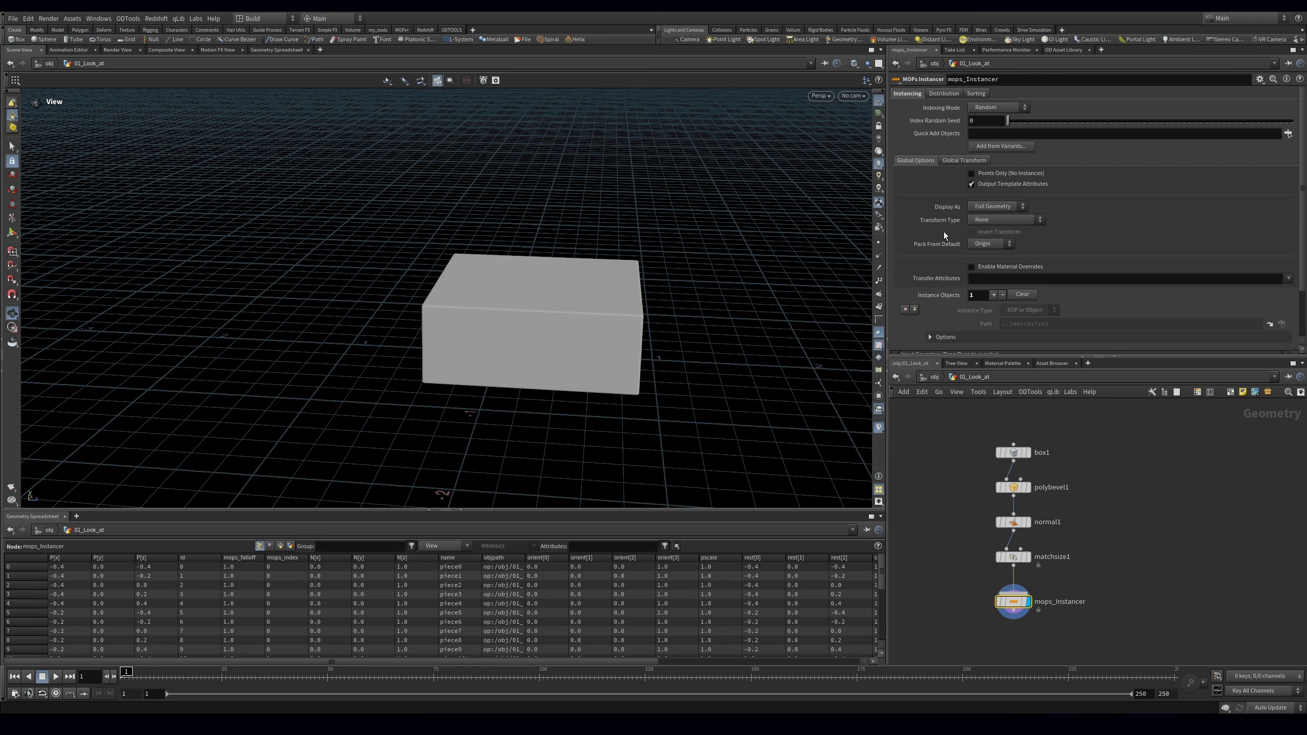
mouse_move(965, 357)
mouse_down()
mouse_move(963, 384)
mouse_move(963, 373)
mouse_up()
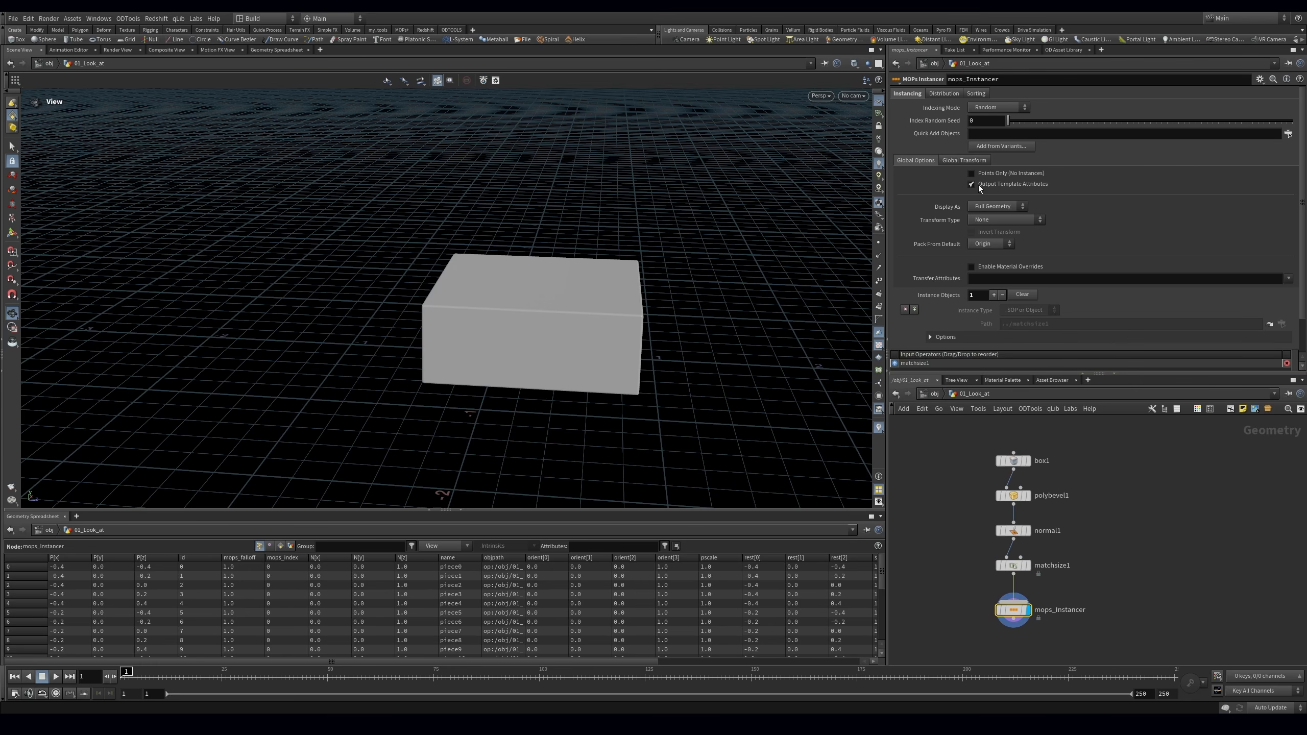
Adjust the step of the instancer's fixed-size grid on all three axes, entering 0.1 for X
click(945, 94)
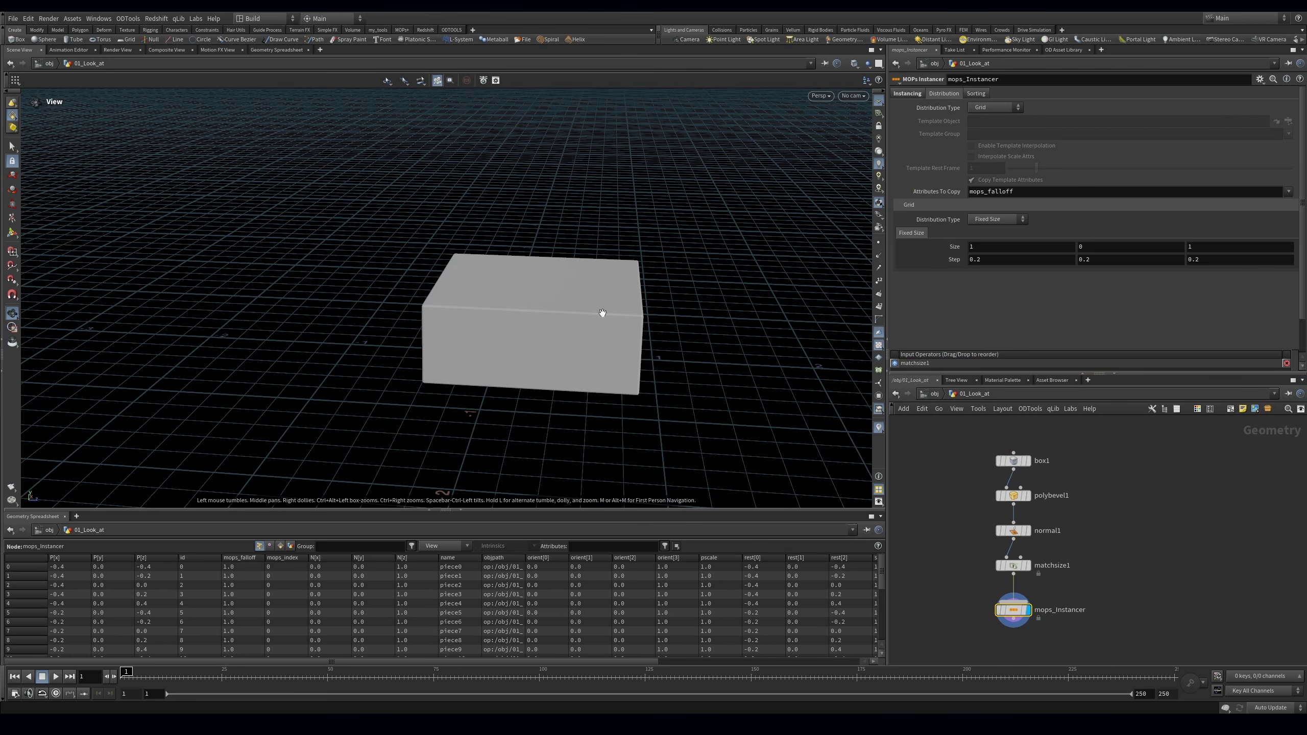
mouse_move(952, 249)
middle_down()
mouse_move(926, 249)
mouse_move(977, 249)
middle_up()
key(ctrl+z)
text(1)
key(Return)
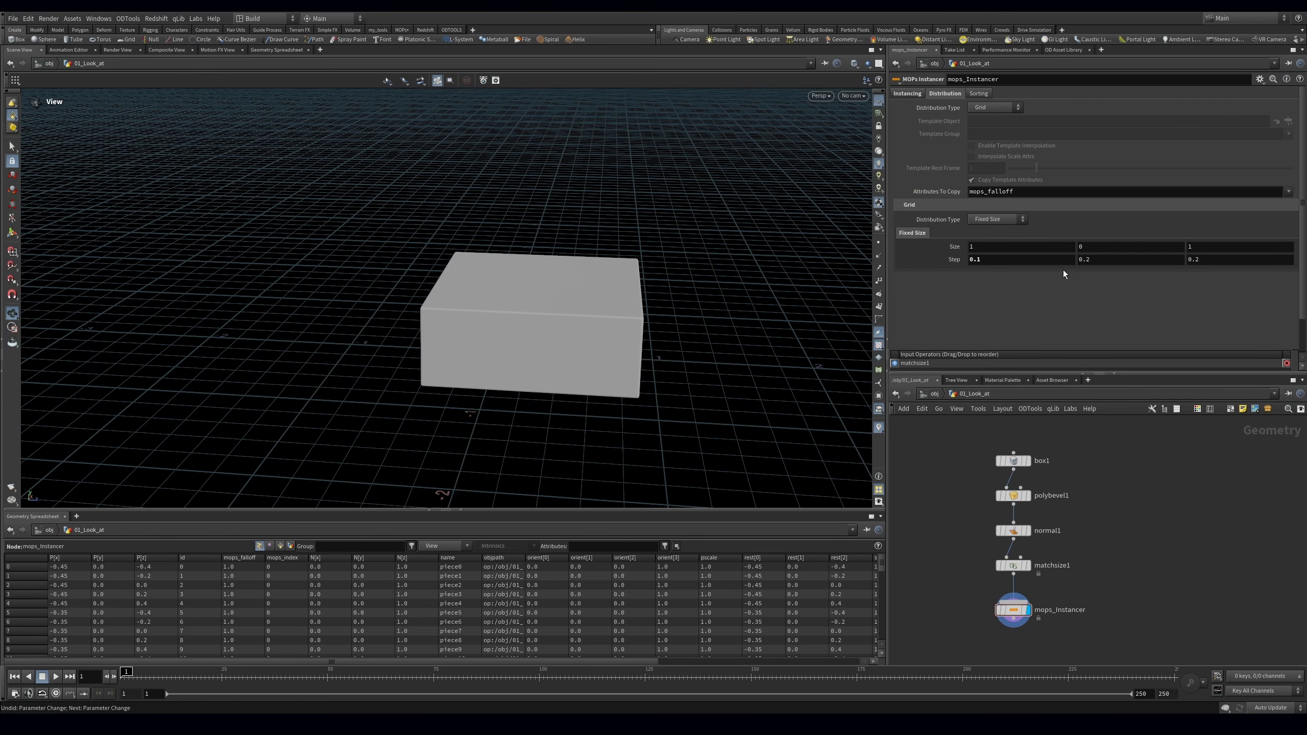
text(1)
key(Return)
drag(1199, 259, 1189, 260)
text(1)
key(Return)
middle_drag(955, 261, 978, 288)
drag(540, 308, 596, 281)
Switch the instancer's grid to Fixed Number with Grid X 3, Grid Y 4 and a distance of 0.31 on every axis
click(995, 219)
click(995, 230)
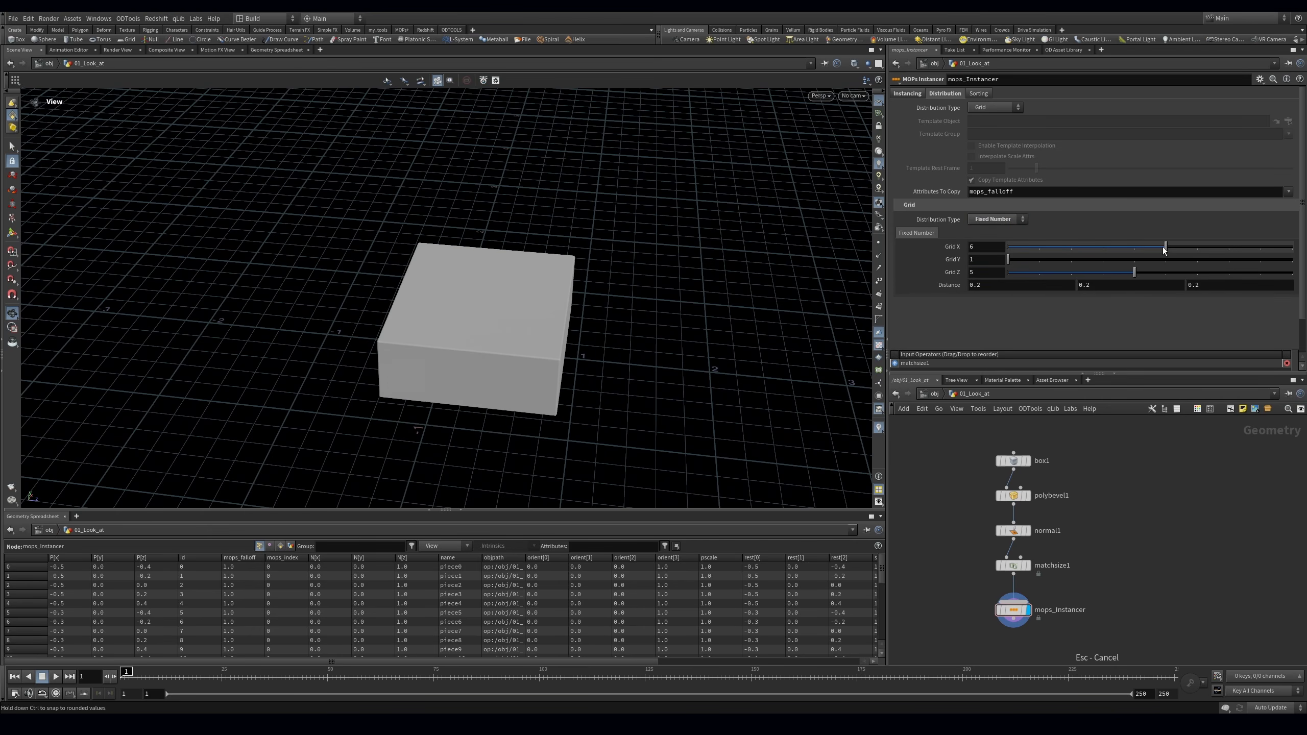
click(1164, 259)
middle_drag(953, 286, 1007, 312)
drag(1137, 260, 1091, 266)
click(1070, 248)
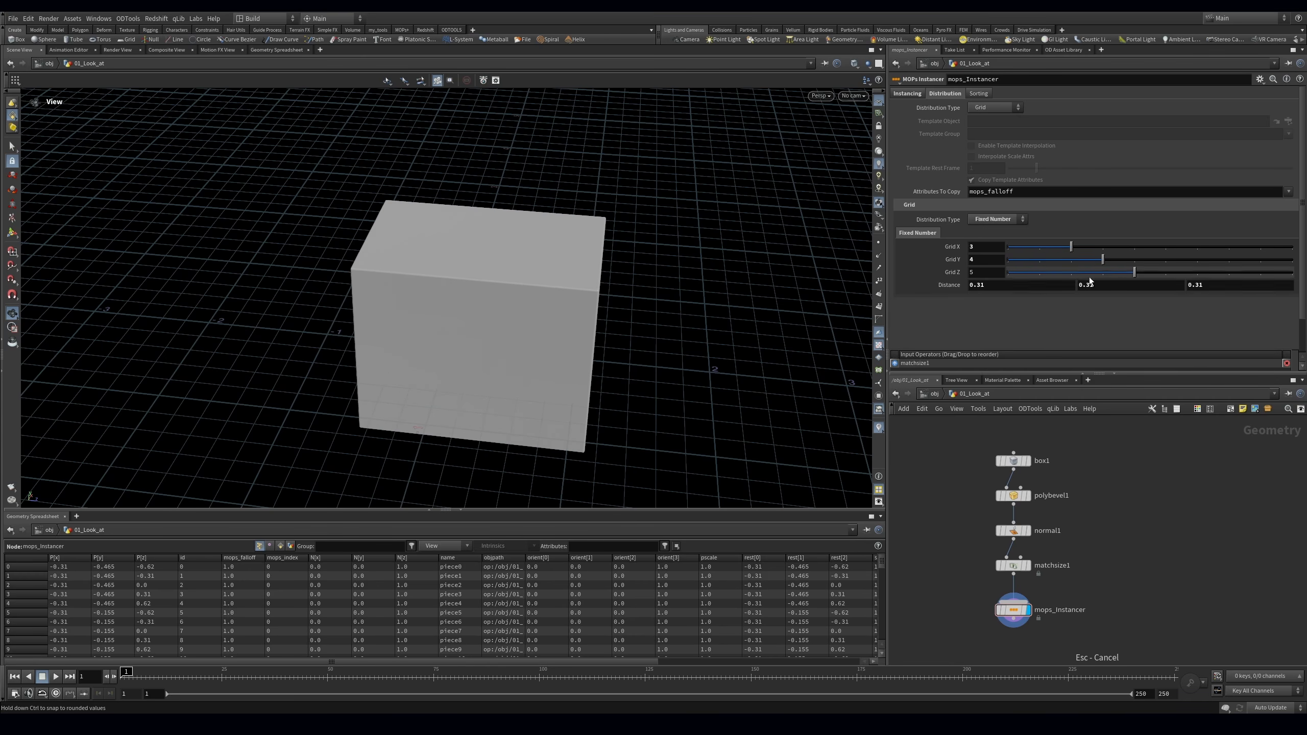
Set the uniform scale of box1 to 0.25
click(1014, 461)
drag(1028, 168, 1011, 169)
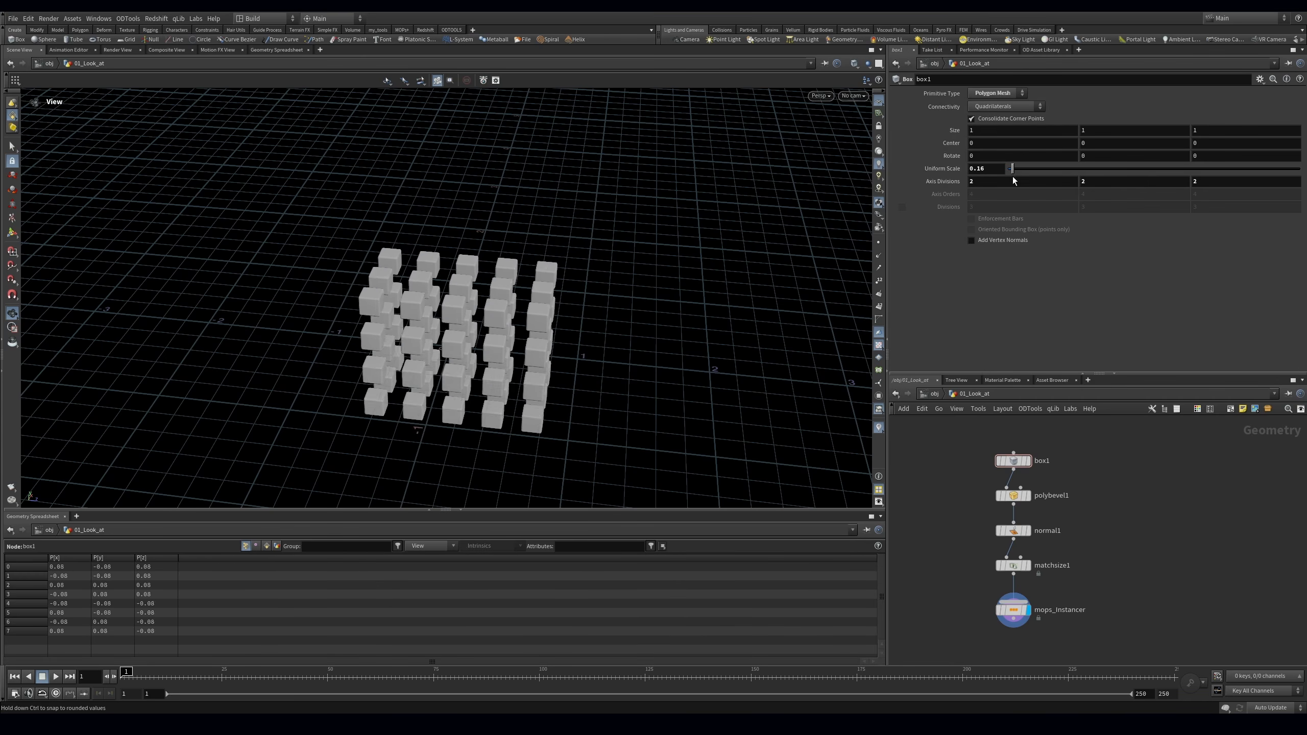
key(ctrl+z)
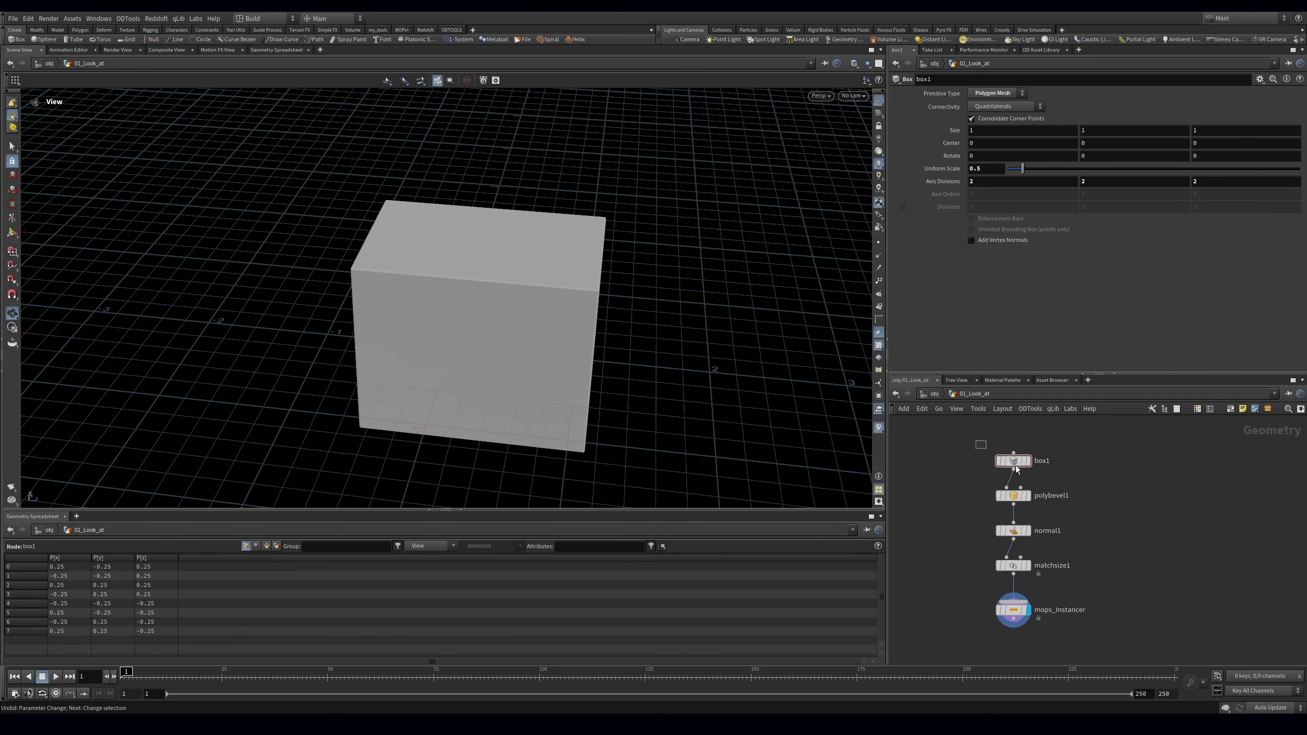
drag(1021, 168, 1014, 168)
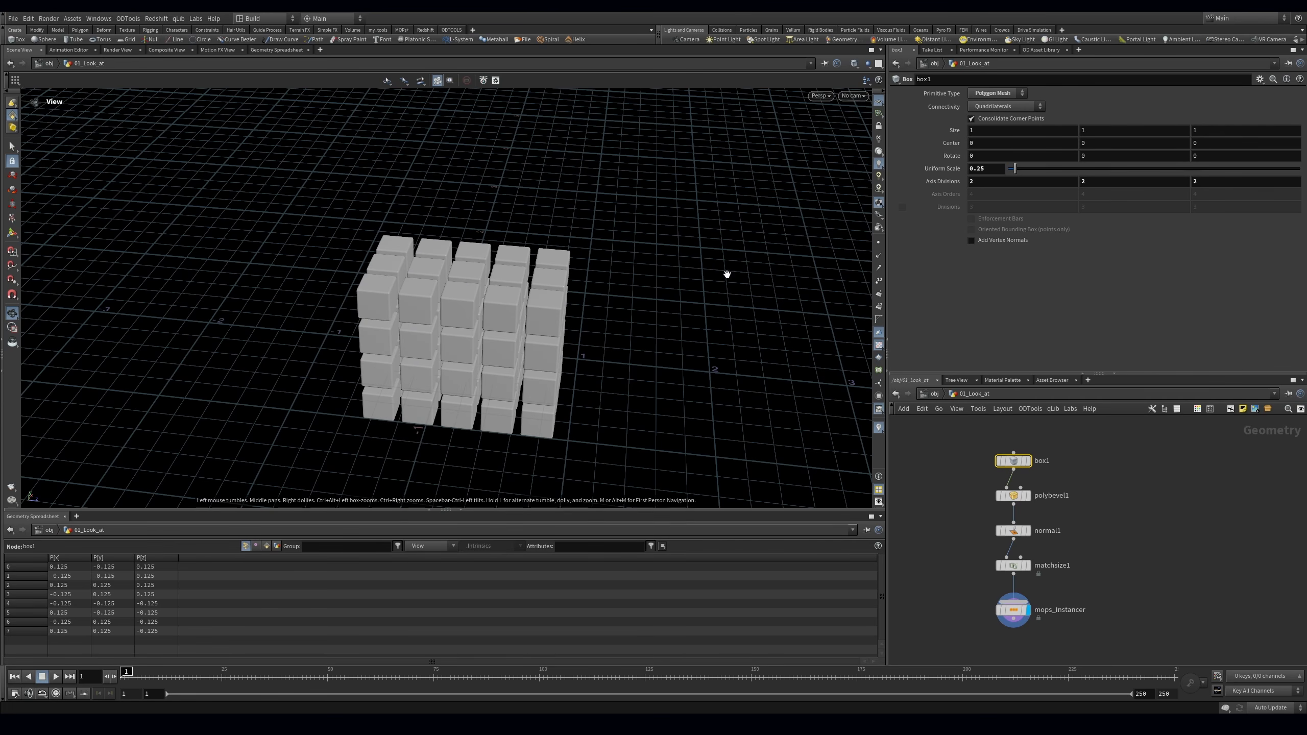
Set the Match Size node's Y and Z justification to Center
click(1013, 565)
click(987, 243)
click(976, 263)
click(987, 243)
click(984, 272)
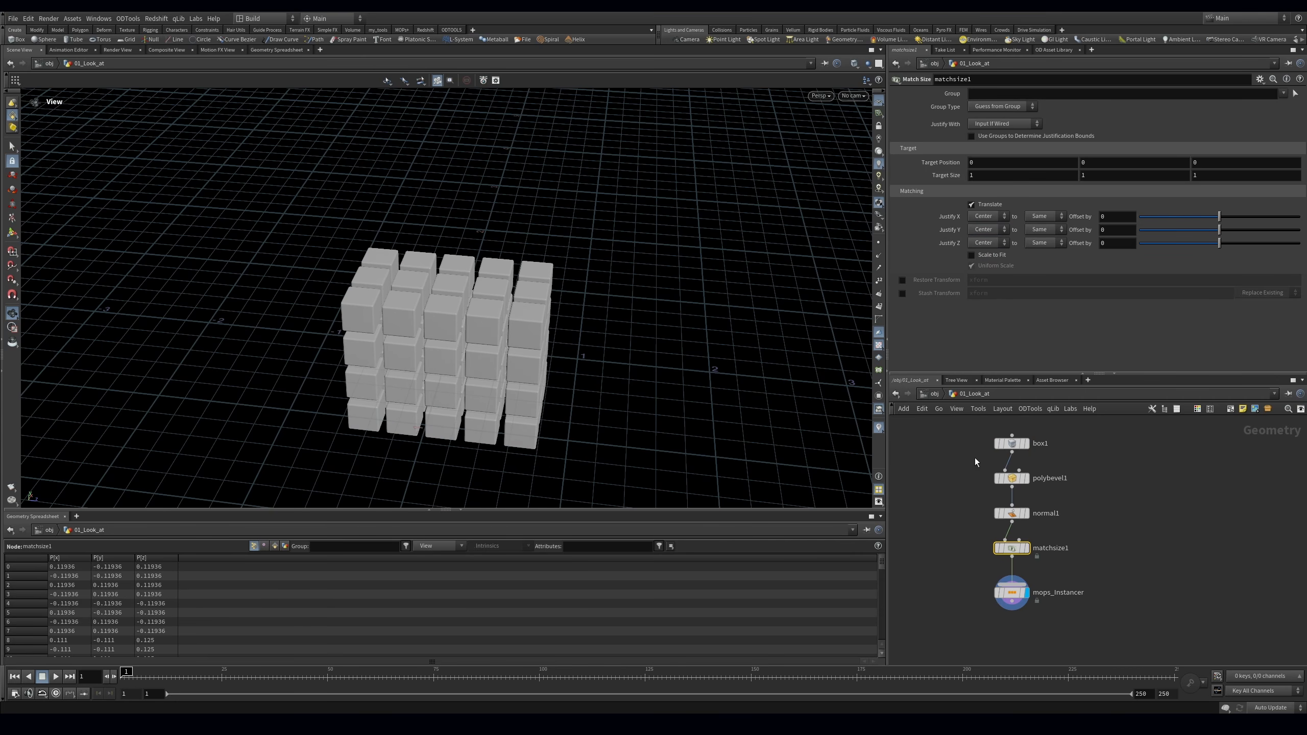
Reduce the uniform scale of box1 to 0.16
click(1011, 443)
drag(1014, 169, 1011, 170)
middle_drag(953, 517, 962, 486)
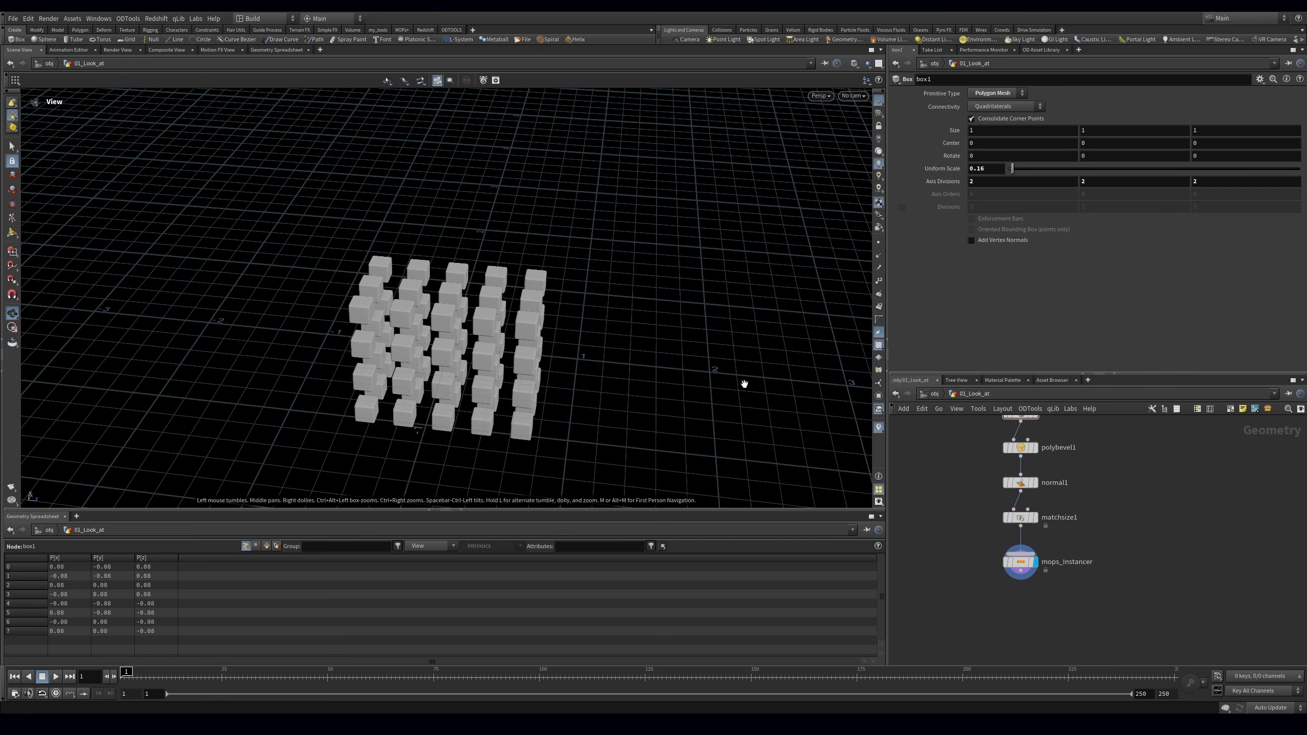
Set Grid X to 4 on the MOPs Instancer
click(1021, 561)
click(1021, 517)
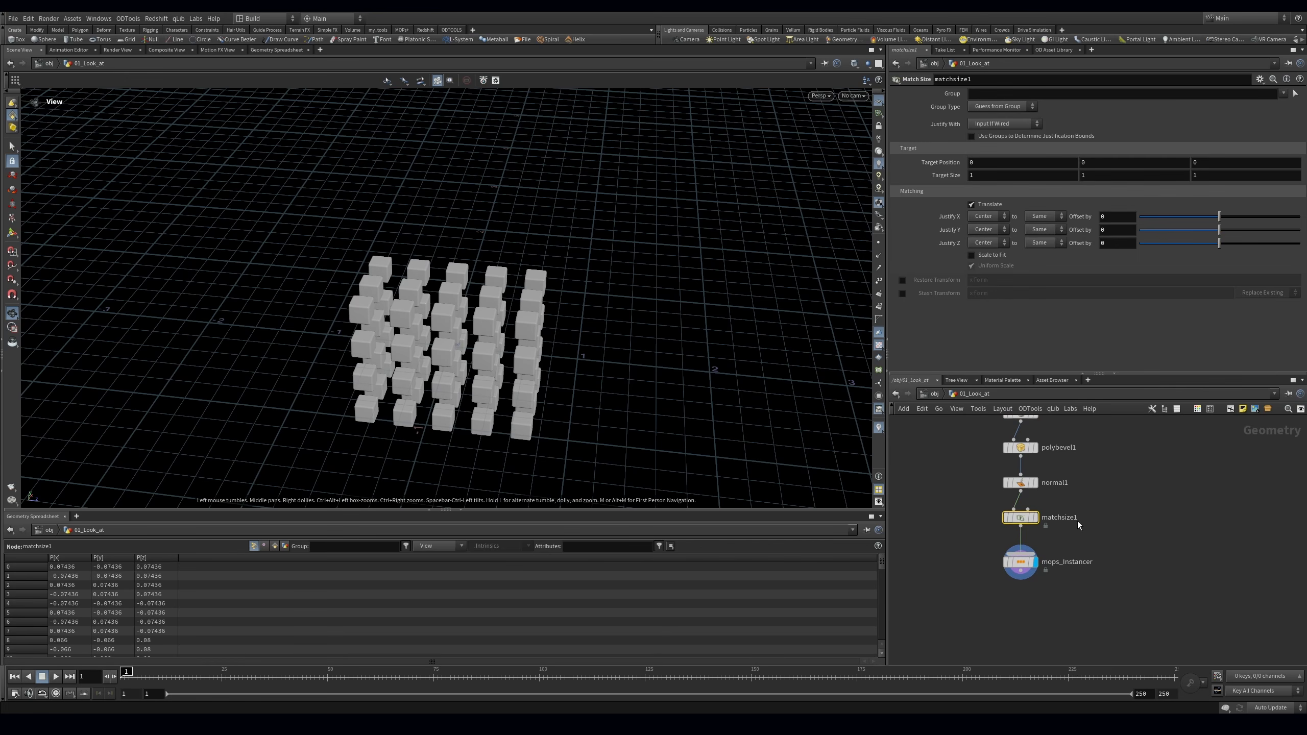
click(1021, 561)
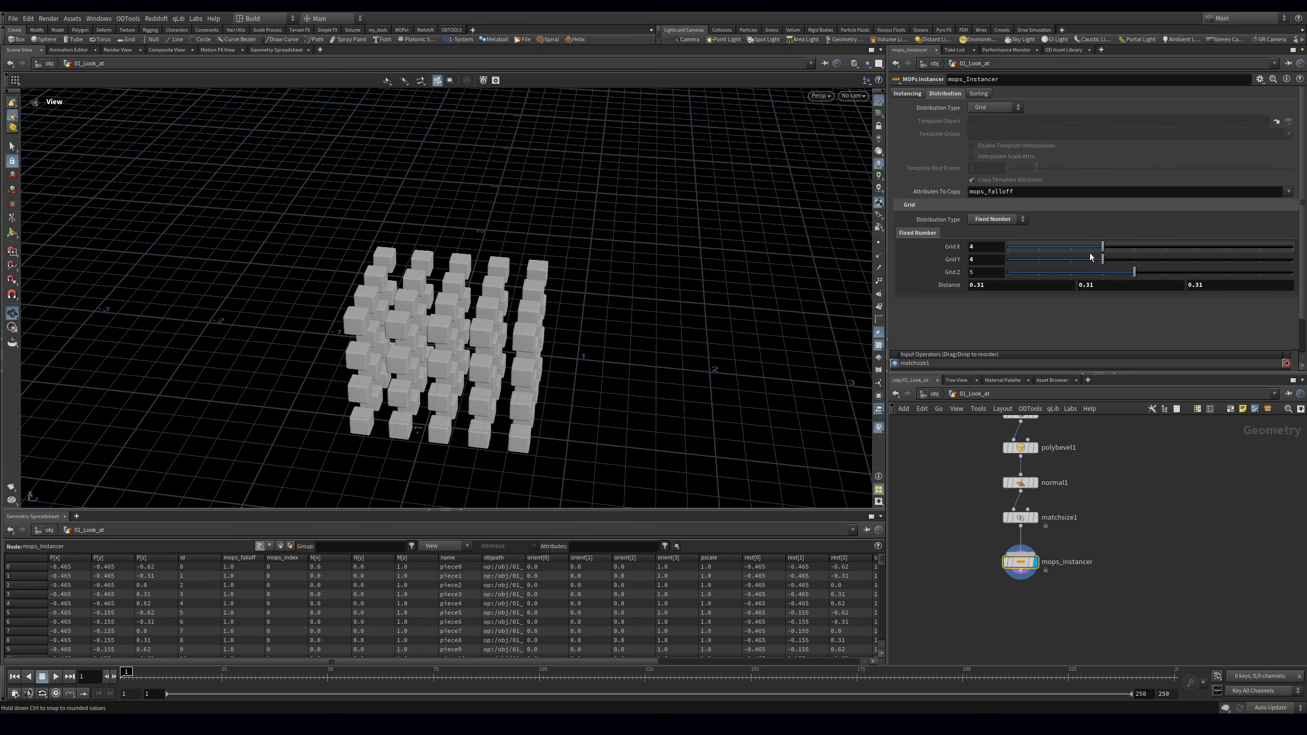
Switch the instancer's distribution to Radial and reduce the ring's uniform scale to about 0.84
click(988, 109)
click(997, 126)
click(1020, 106)
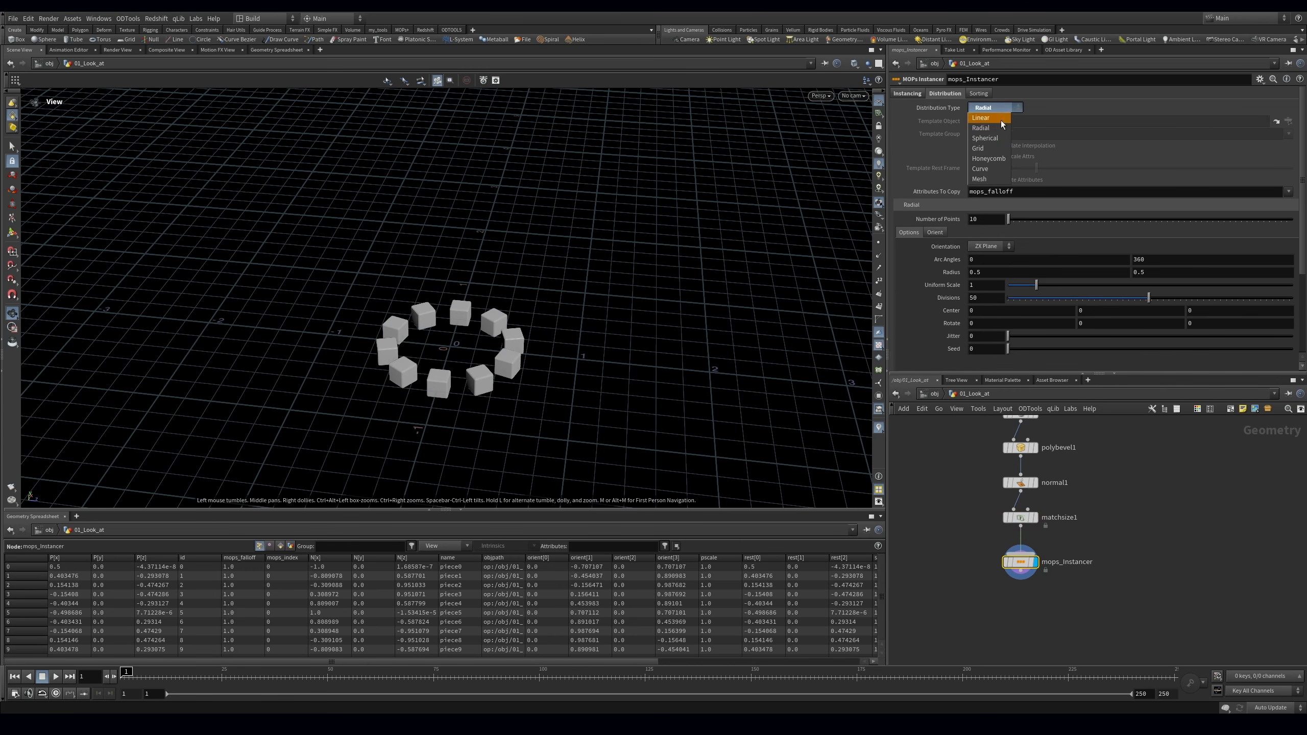
mouse_move(1035, 292)
mouse_down()
mouse_move(1049, 292)
mouse_move(1032, 292)
mouse_up()
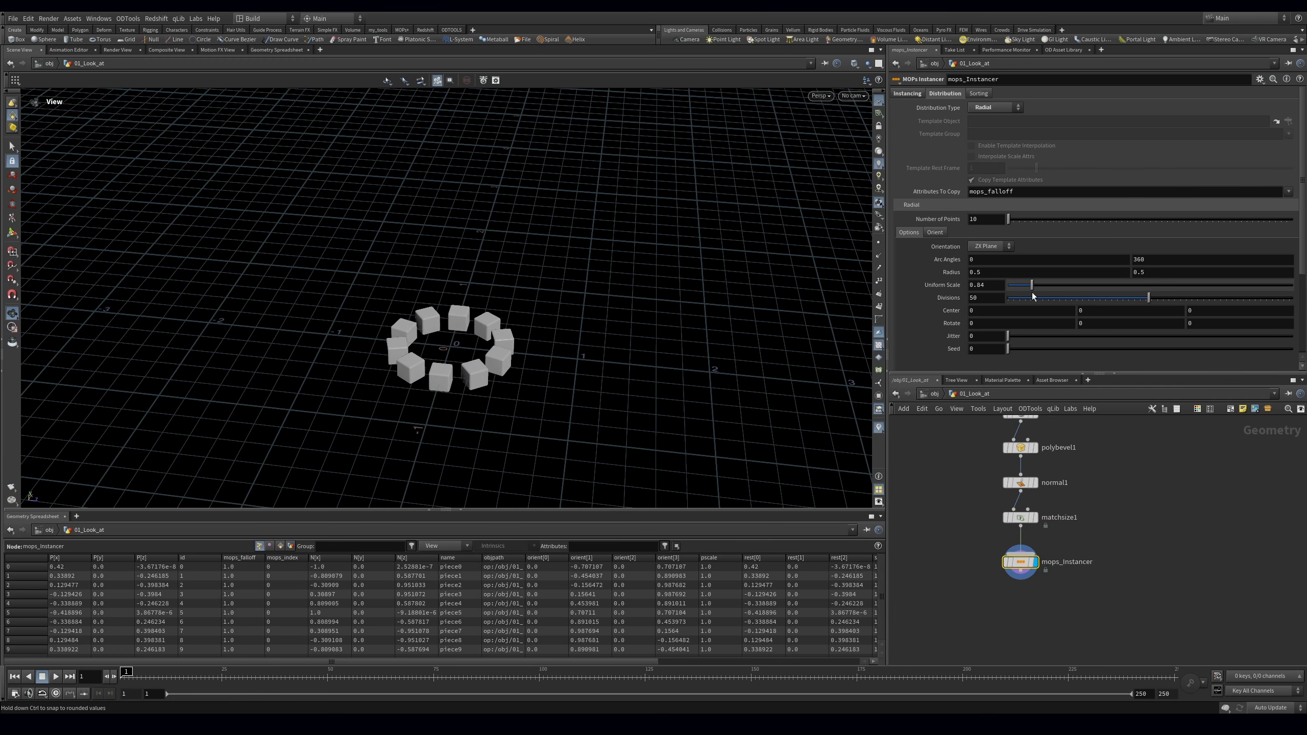
Switch the instancer's distribution to Linear and increase the line's length
click(997, 108)
click(981, 117)
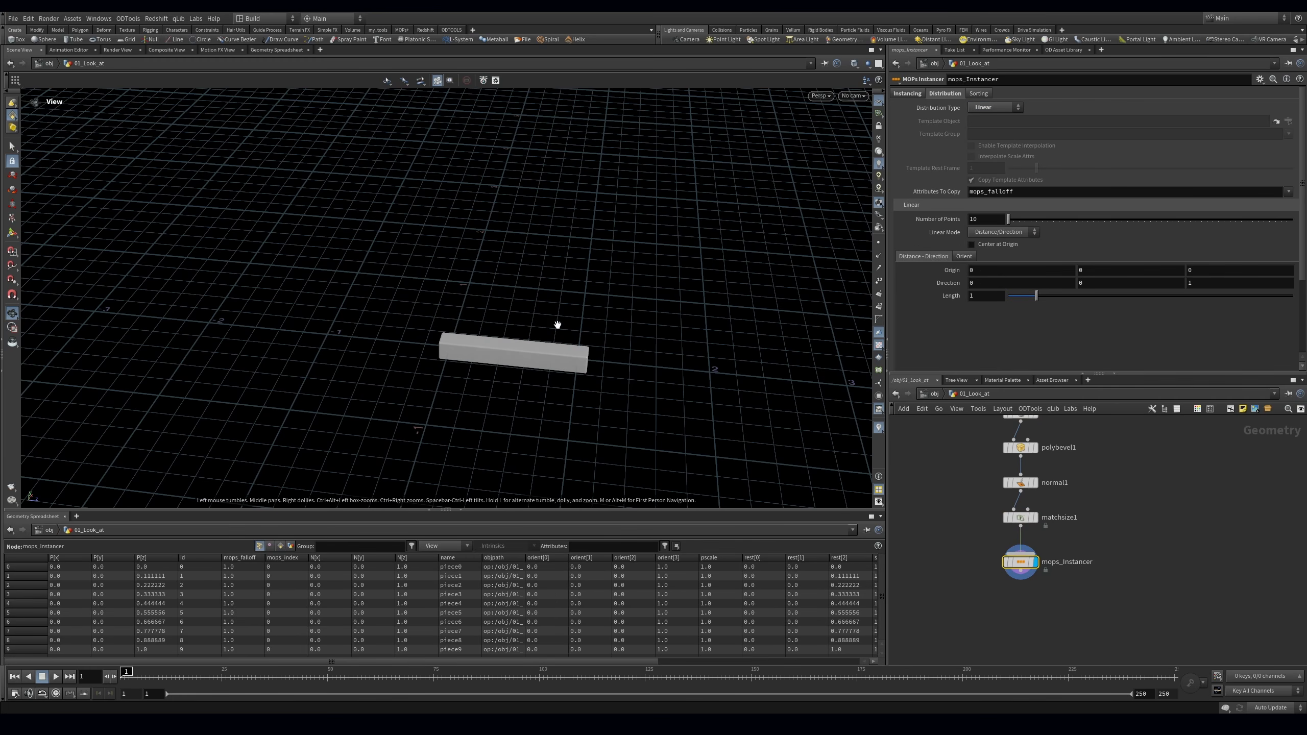
drag(1035, 295, 1066, 296)
Switch the instancer's distribution to Spherical and set the number of points to 60
click(997, 109)
click(999, 142)
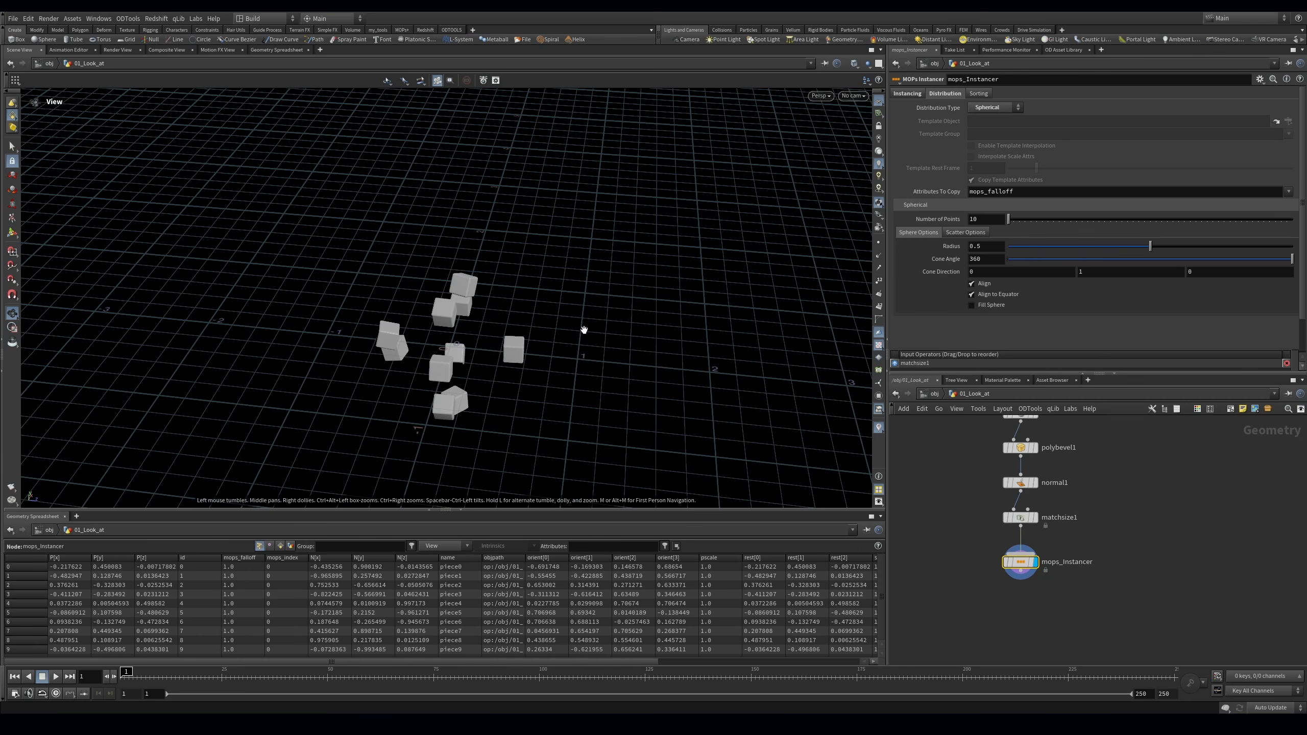
mouse_move(478, 312)
mouse_down()
mouse_move(516, 286)
mouse_move(502, 303)
mouse_up()
scroll(502, 303, up, 3)
drag(1008, 220, 1042, 220)
click(989, 220)
key(Return)
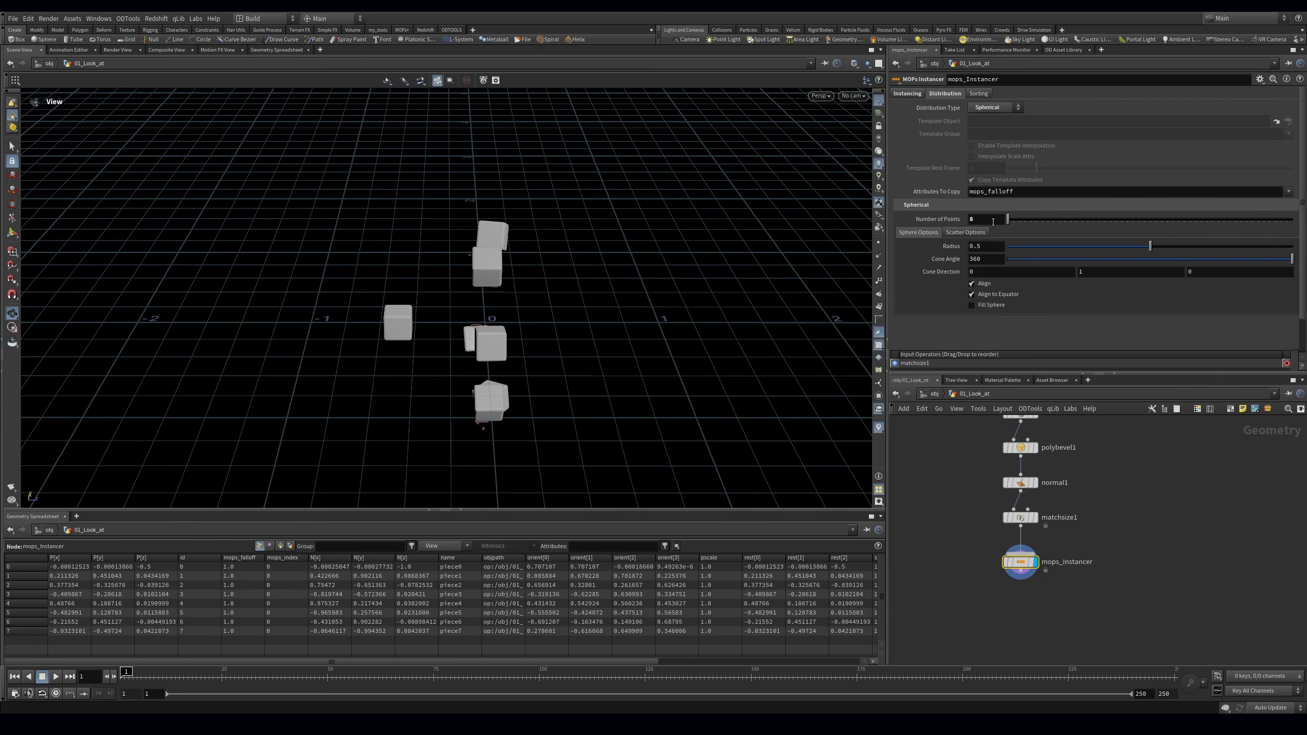
drag(985, 221, 928, 230)
text(60)
key(Return)
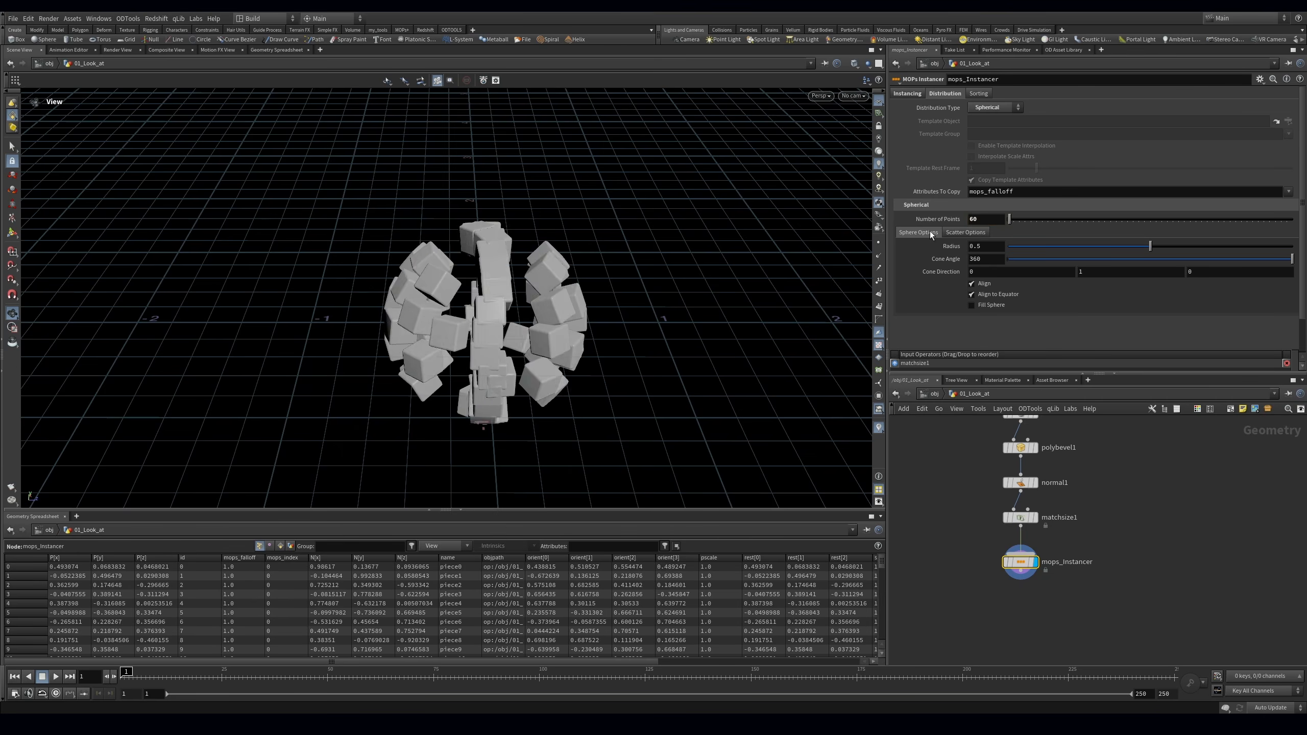
Set the uniform scale of box1 to 0.5
drag(535, 293, 507, 284)
middle_drag(977, 437, 985, 501)
drag(980, 443, 1065, 480)
drag(990, 169, 970, 180)
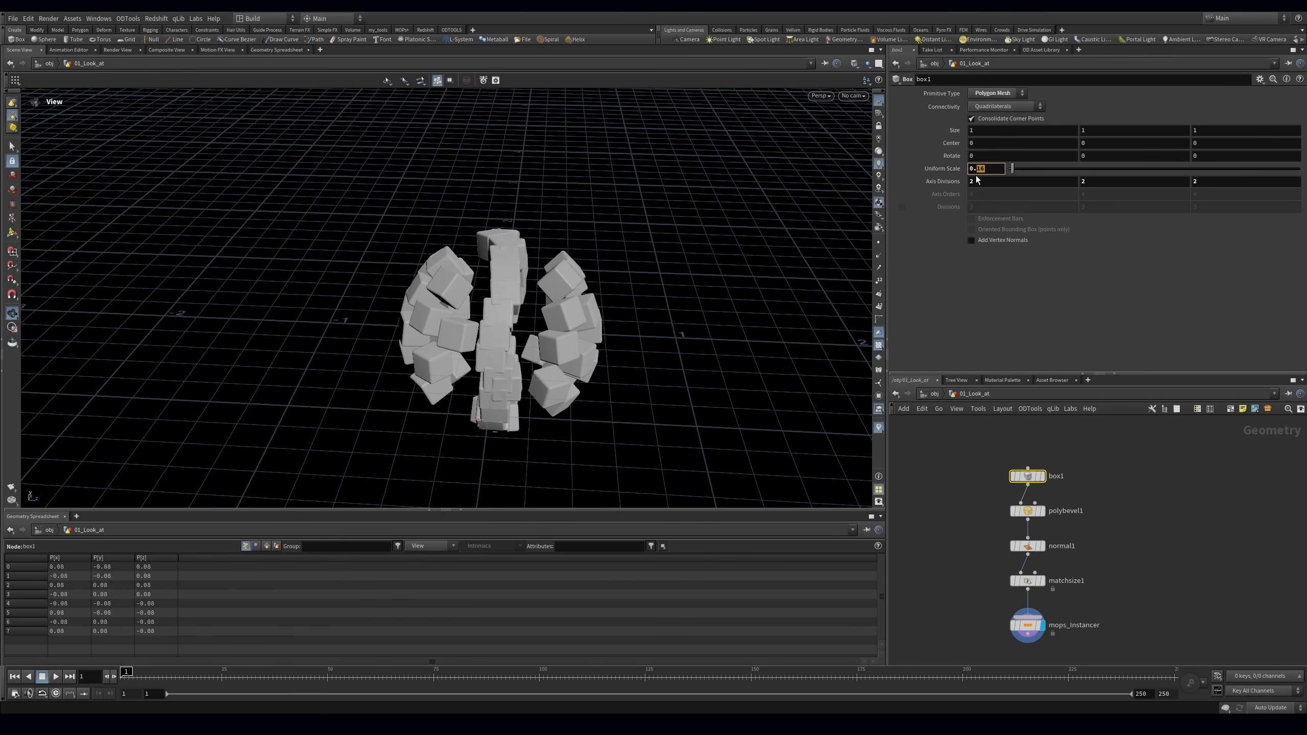
text(0.5)
key(Return)
Set the radius of the instancer's spherical distribution to 1
click(1028, 624)
middle_drag(1126, 499, 1129, 441)
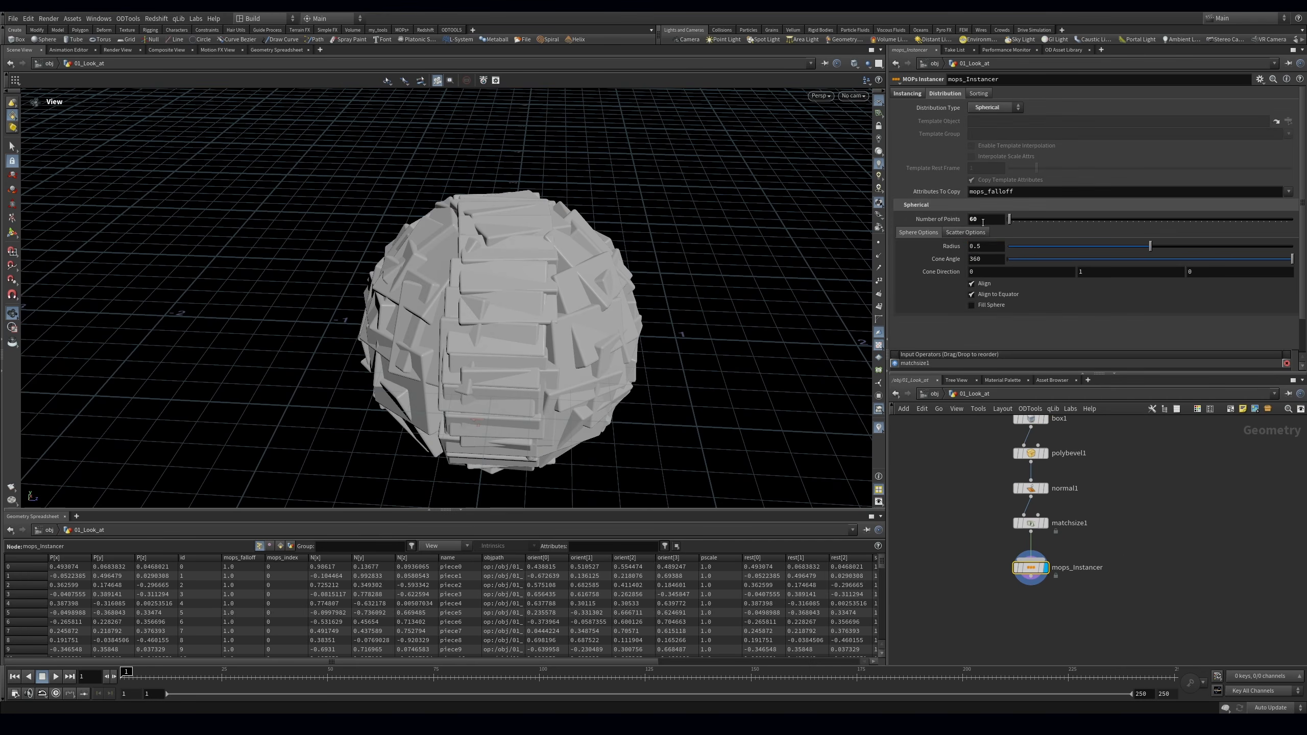
text(1)
key(Return)
right_drag(391, 335, 602, 320)
drag(602, 320, 567, 295)
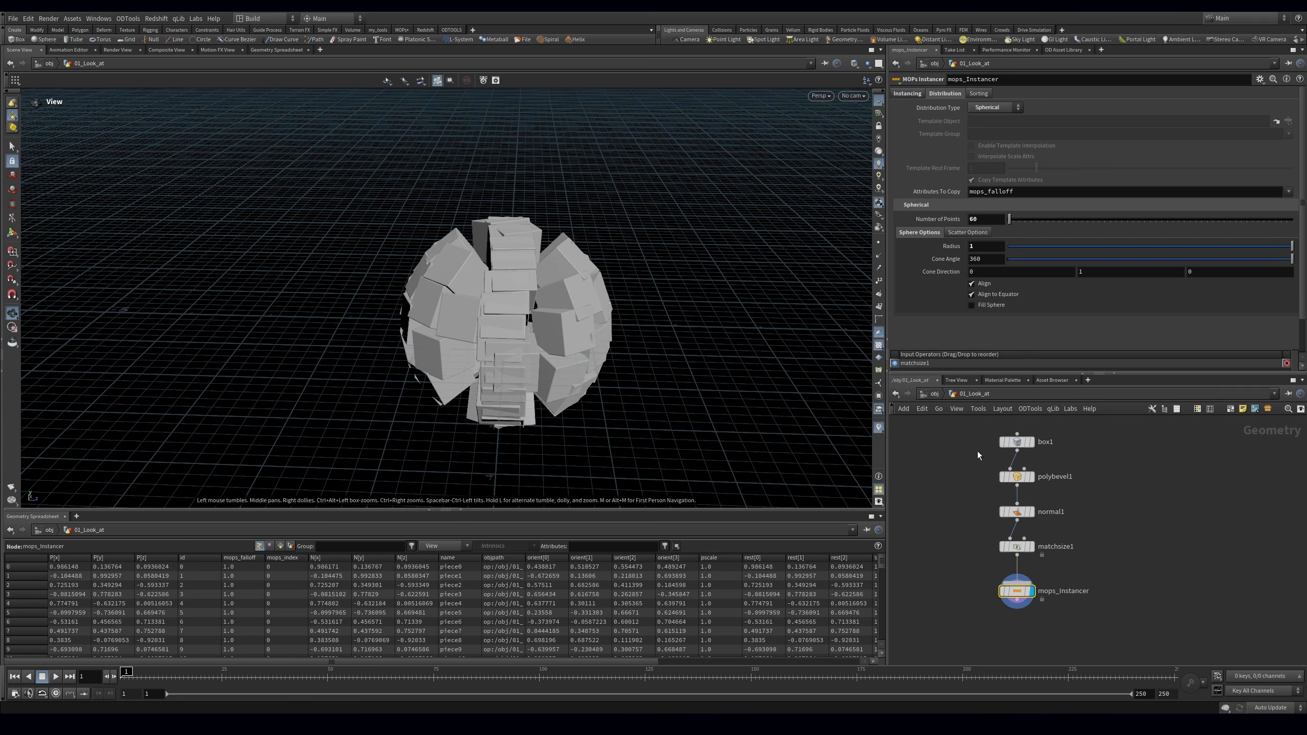
Set the uniform scale of the instance object on mops_Instancer to 0.1
click(1016, 442)
click(998, 172)
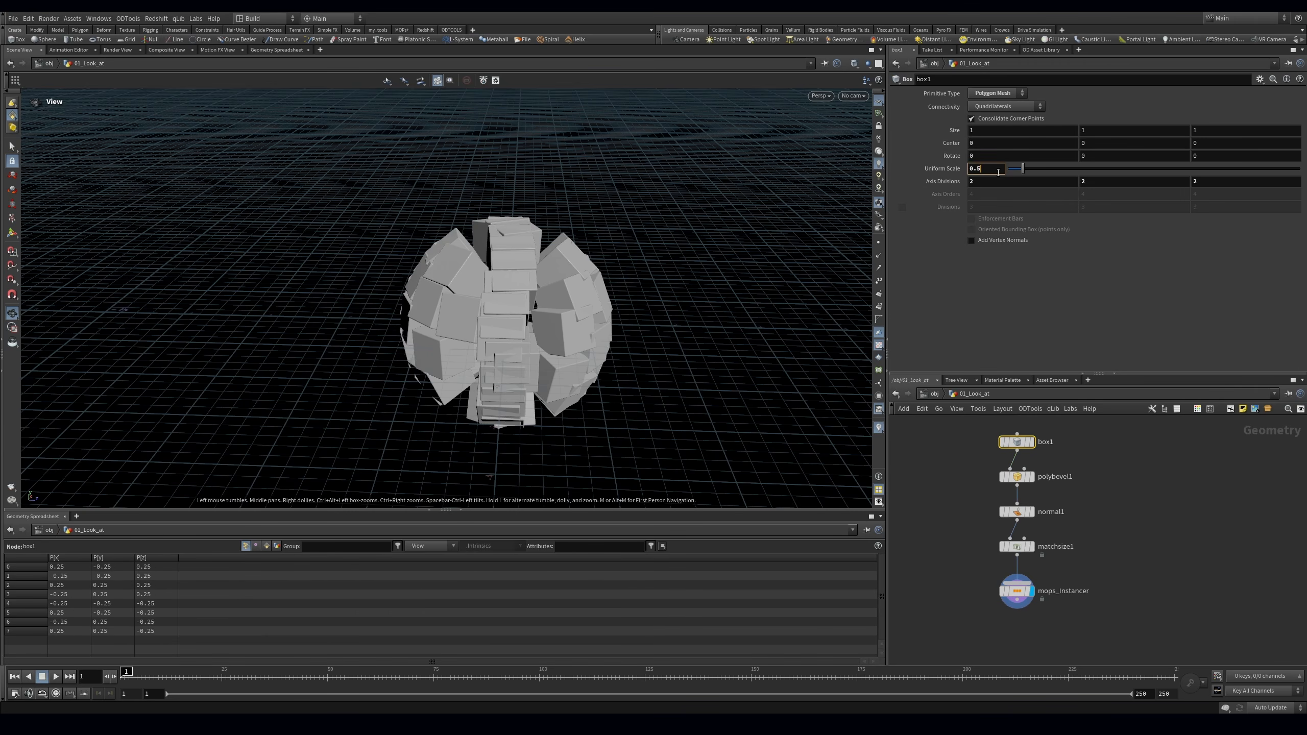
click(1016, 590)
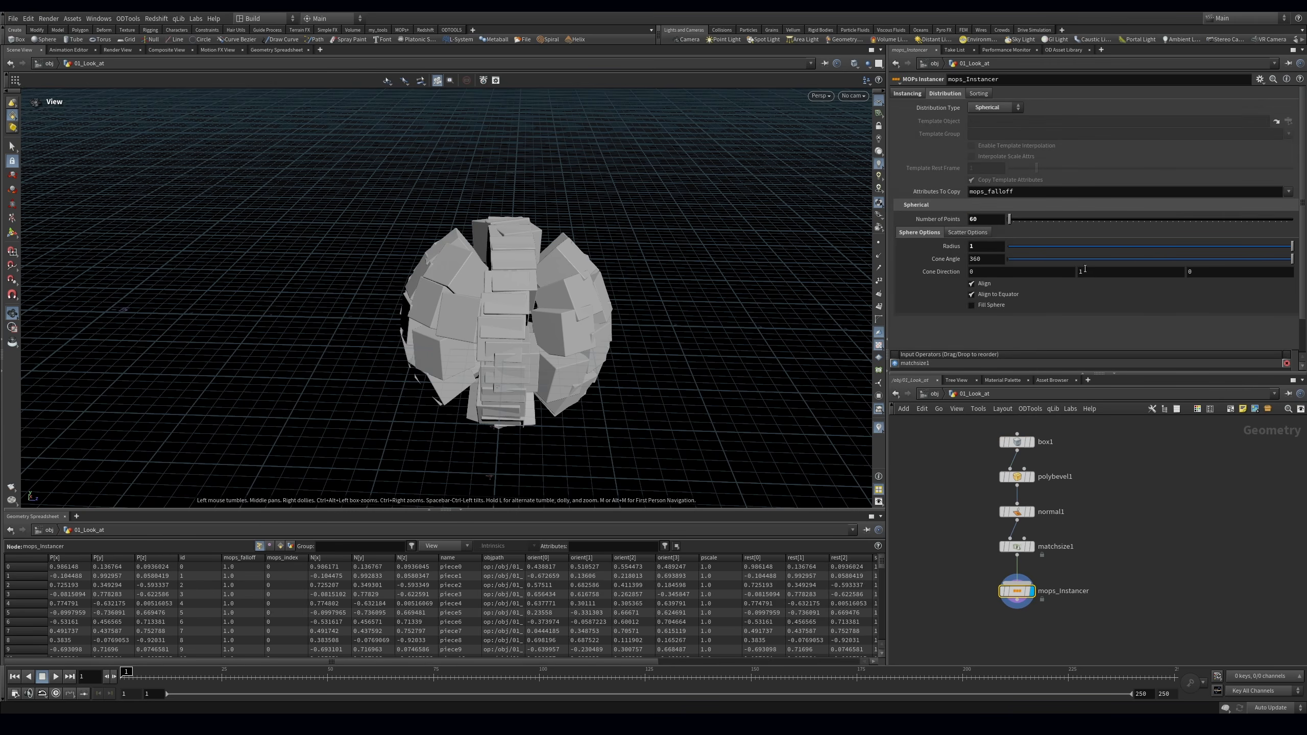
click(908, 94)
scroll(935, 299, down, 5)
drag(1063, 280, 1007, 281)
text(1)
key(Return)
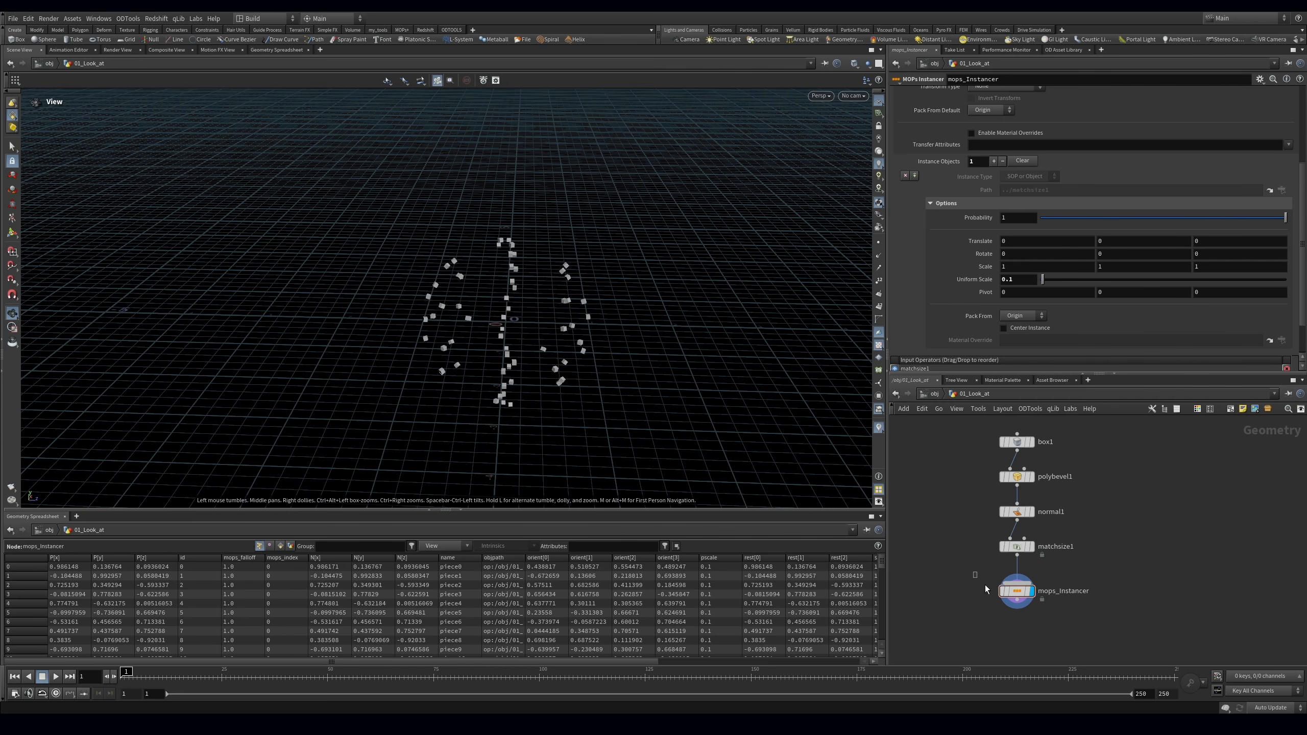
Set the number of points in the instancer's spherical distribution to 600
scroll(941, 159, up, 5)
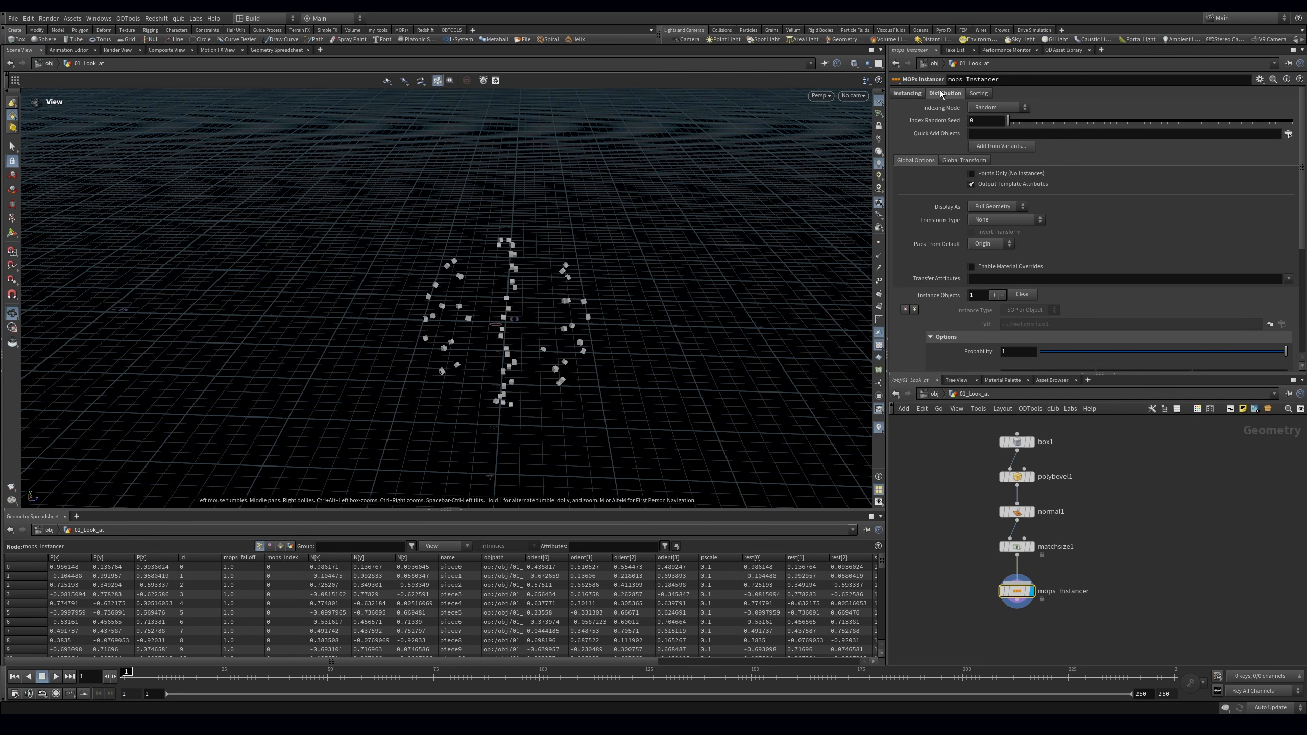
click(941, 93)
click(983, 220)
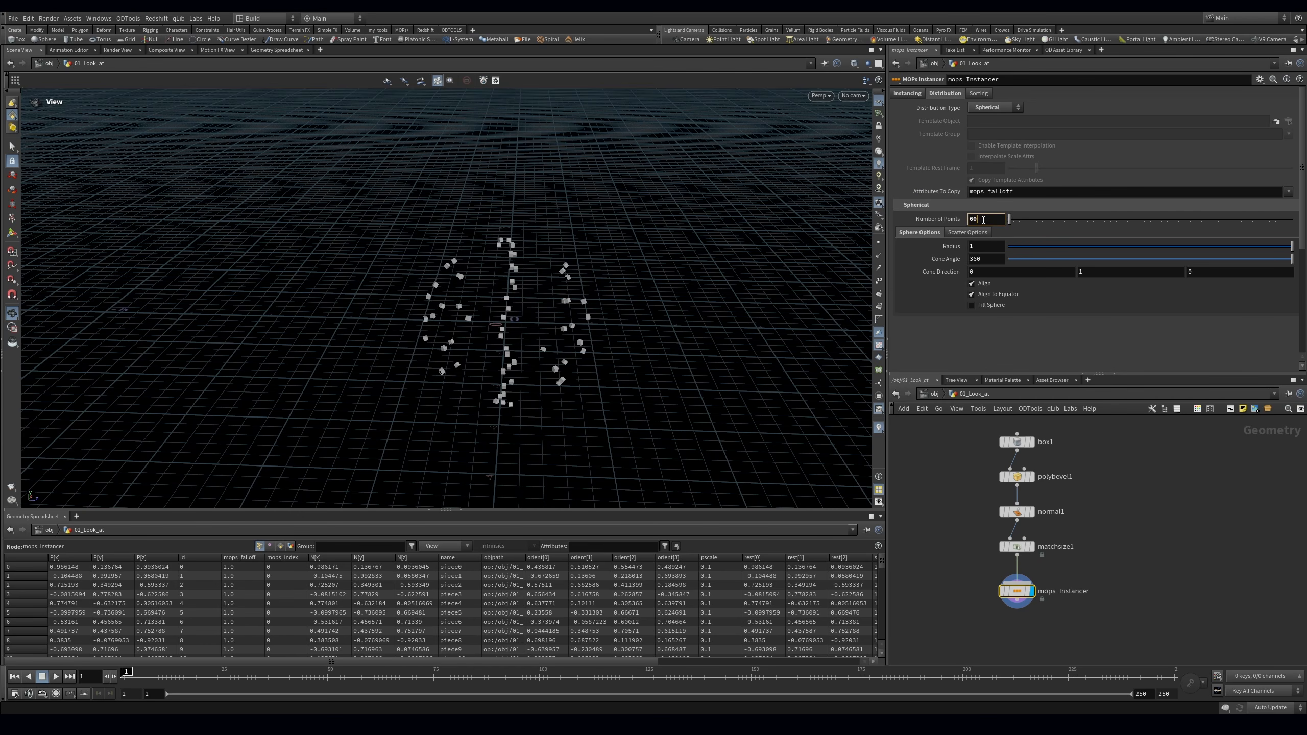
text(0)
key(Return)
scroll(550, 292, up, 5)
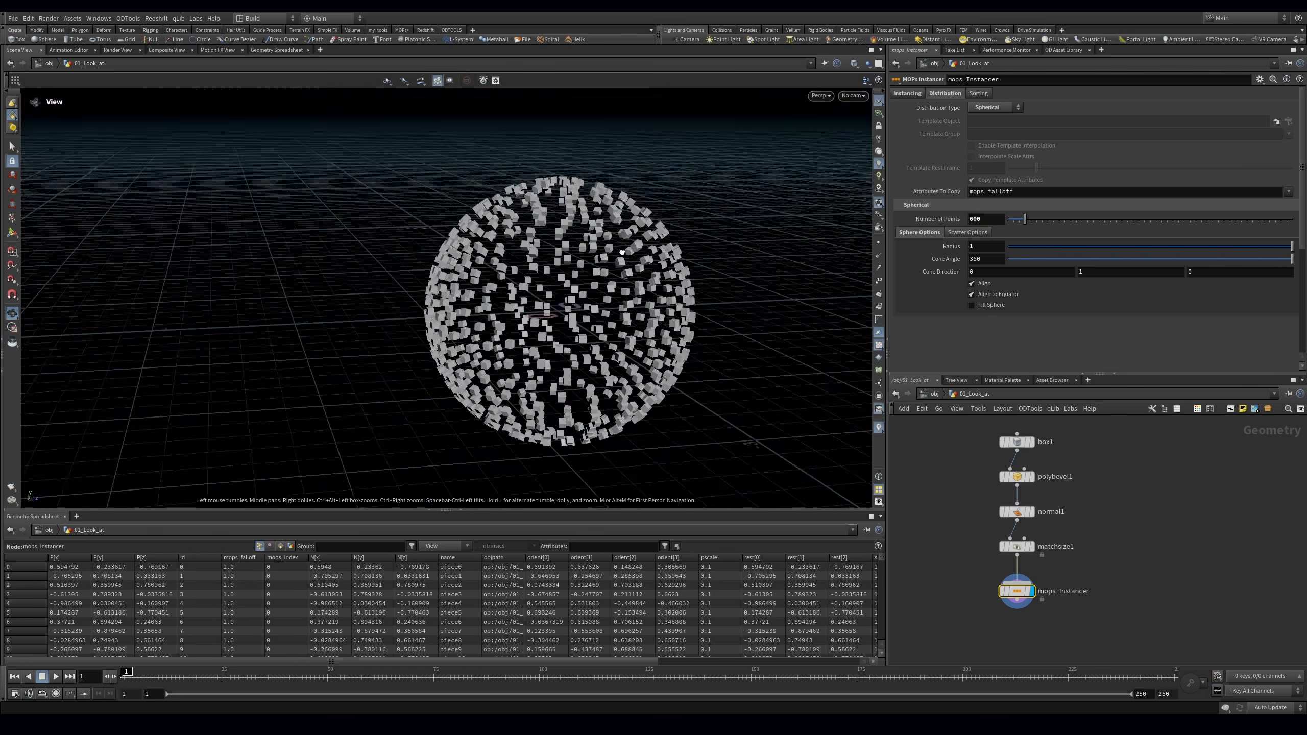
drag(550, 292, 625, 311)
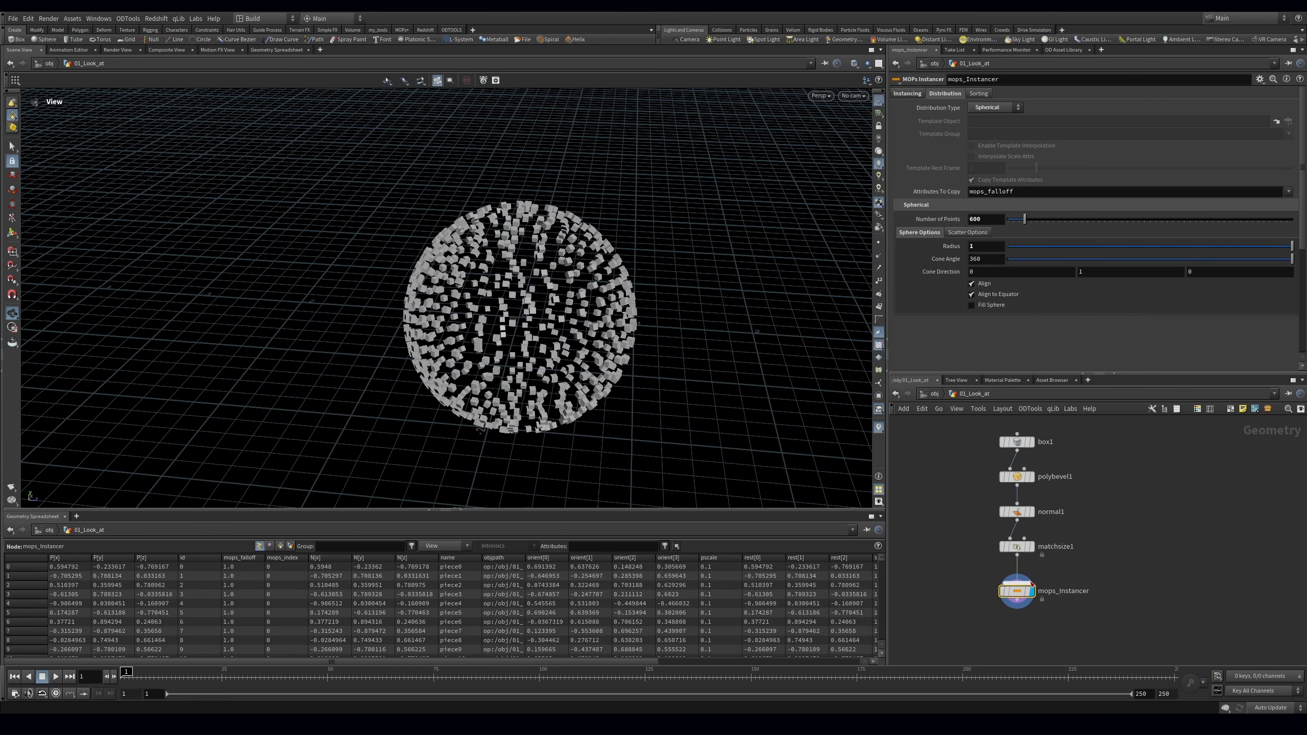
Add a Sphere (Polygons) node beside the cube's node chain and display it
middle_drag(1062, 577, 1121, 575)
key(Tab)
text(sphe)
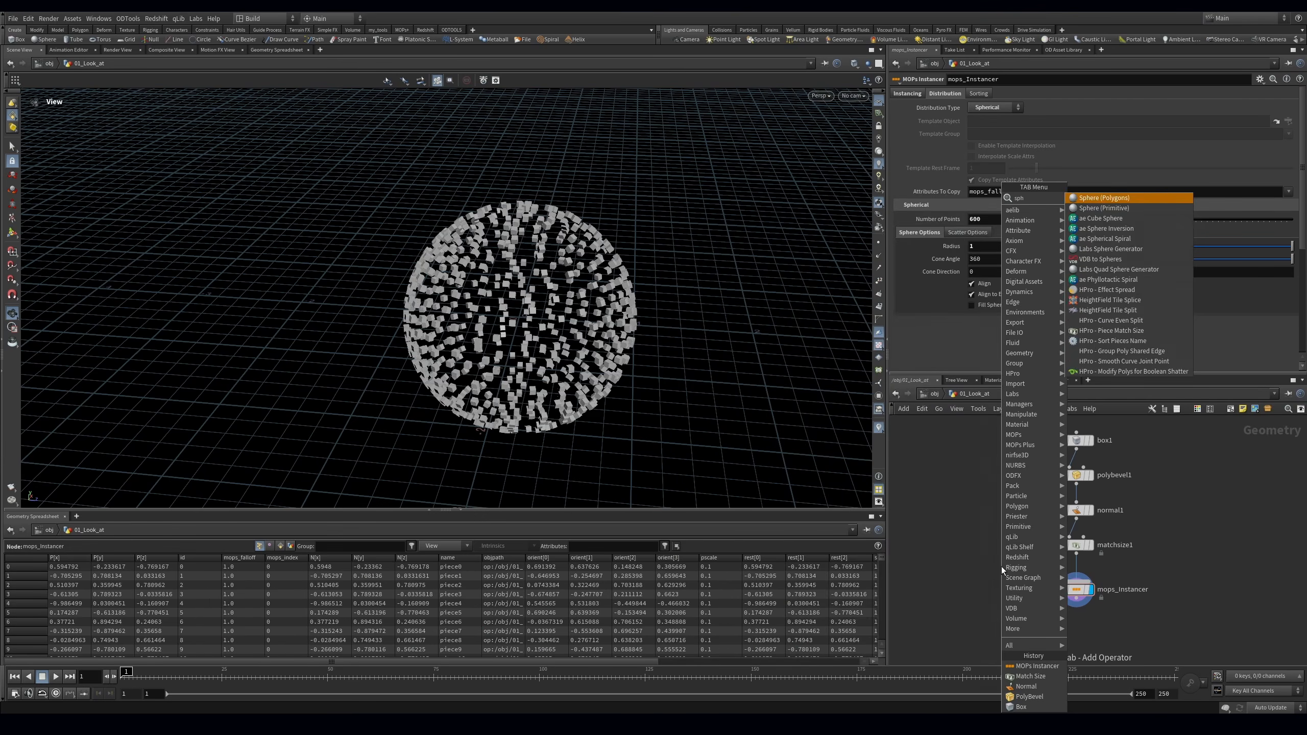
key(Return)
click(952, 495)
click(965, 495)
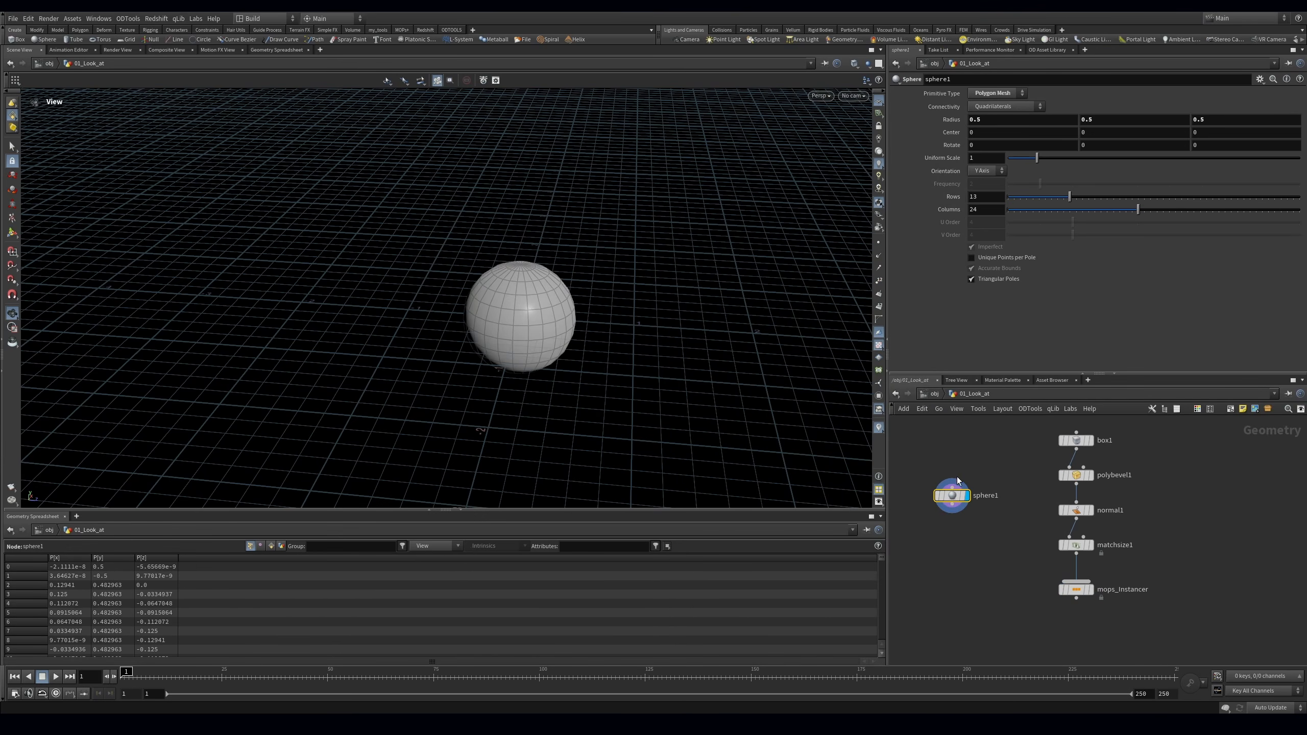
Change the sphere's primitive type to Polygon and raise its frequency to the maximum of the slider range
click(992, 94)
click(982, 113)
drag(1040, 184, 1299, 185)
Connect a Scatter node after sphere1 and display its points
key(Tab)
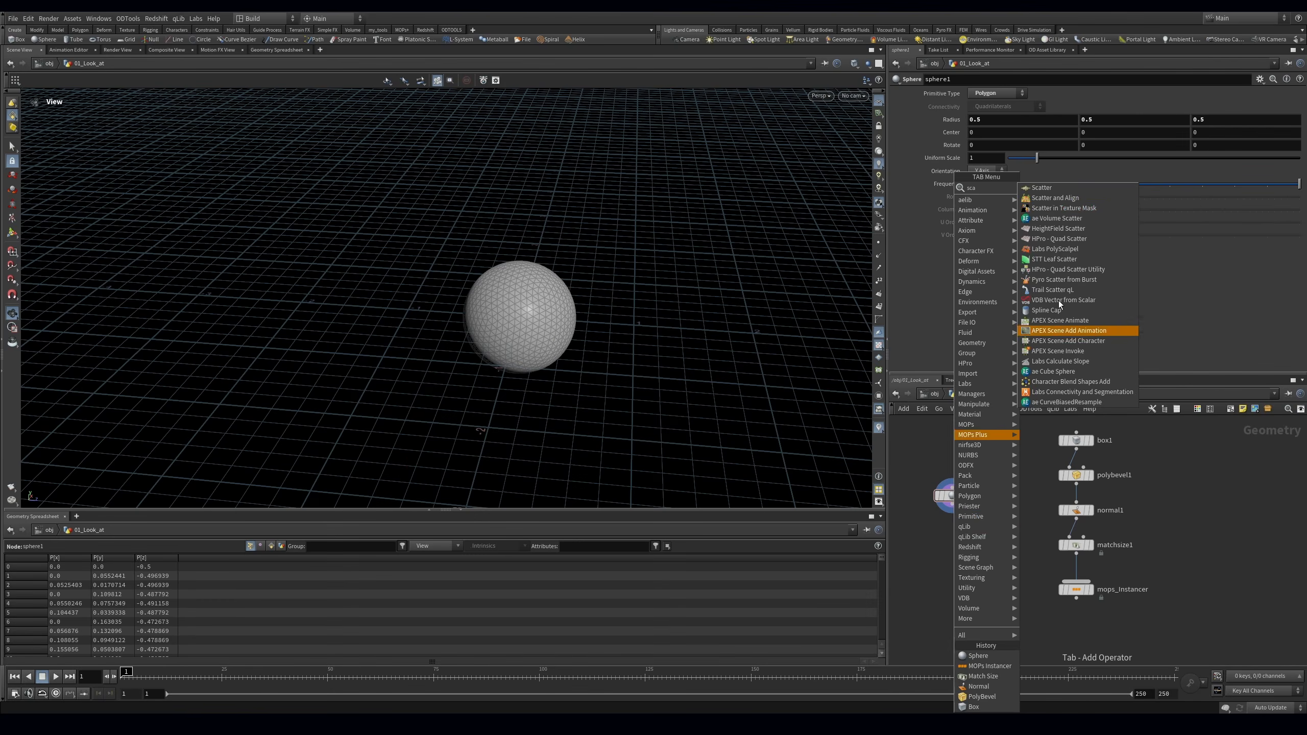
key(Escape)
click(968, 538)
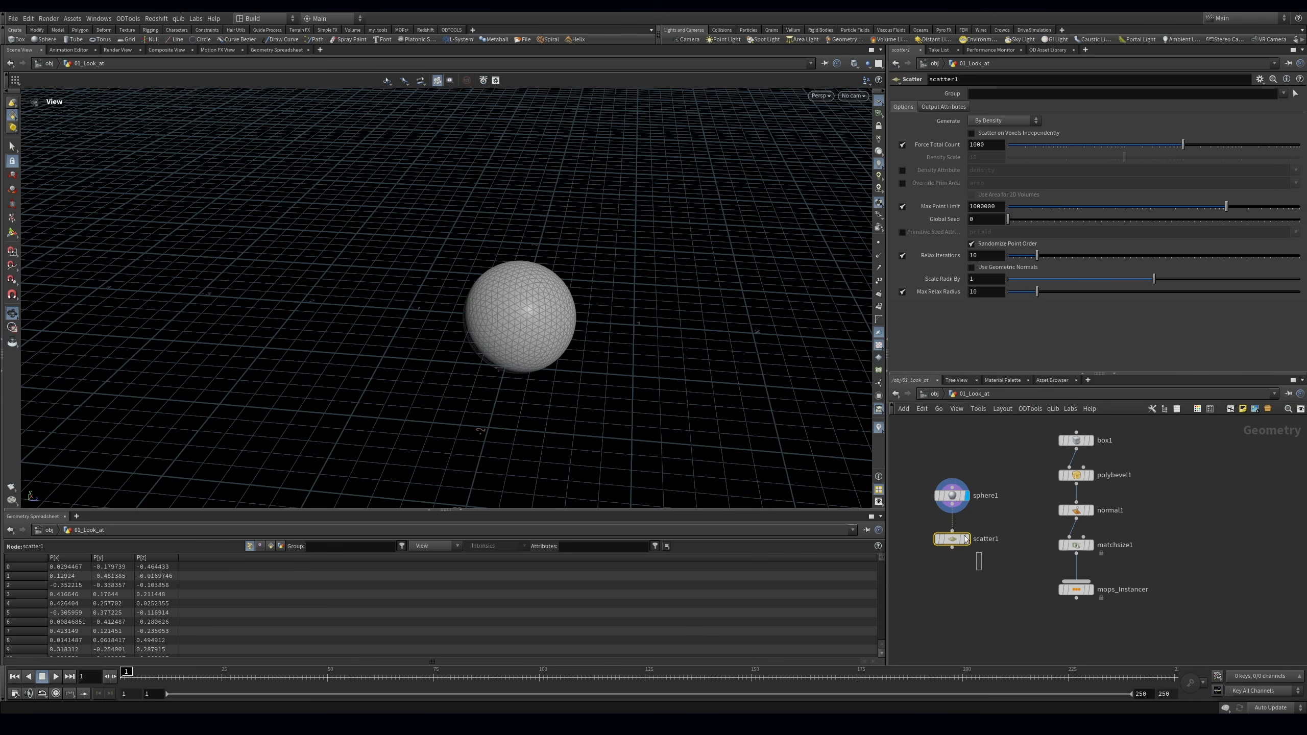
click(966, 539)
Add a Copy to Points node that copies the cube from matchsize1 onto the scatter1 points, and display it
key(Tab)
text(copy)
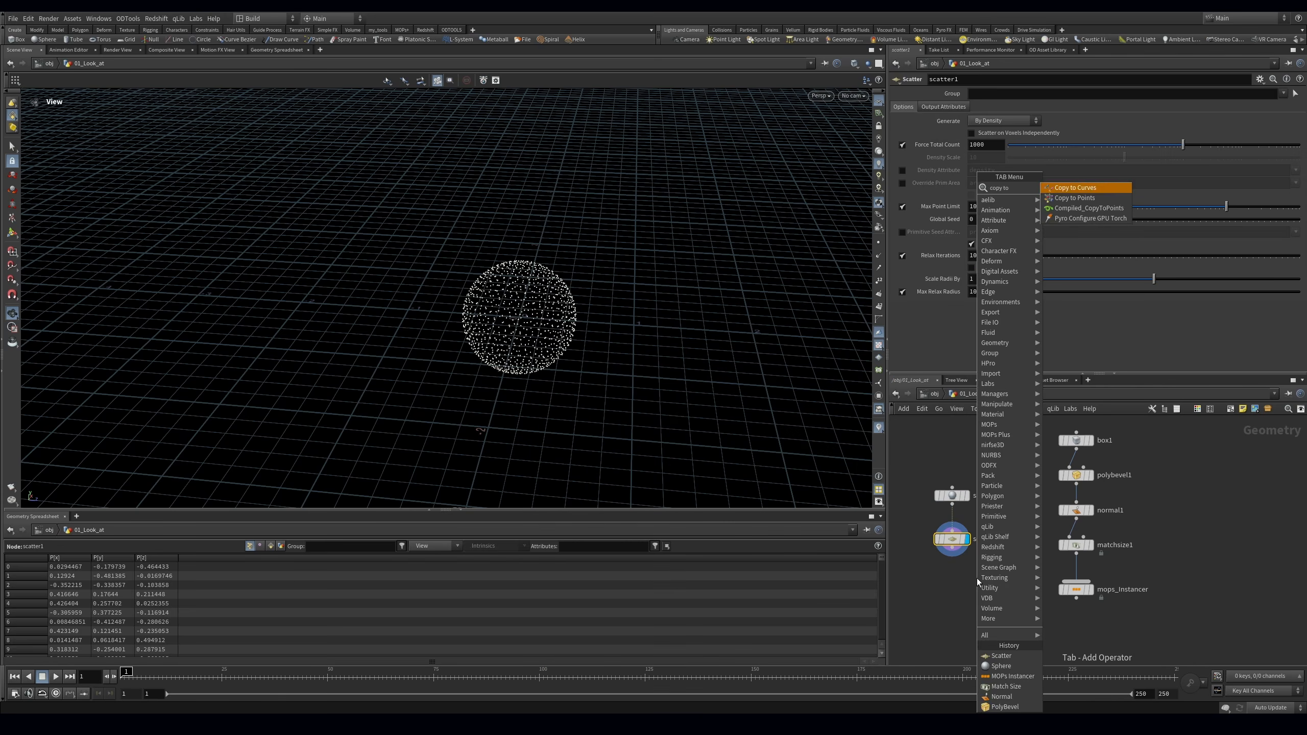
key(Return)
click(972, 578)
click(1075, 555)
click(982, 577)
click(1002, 585)
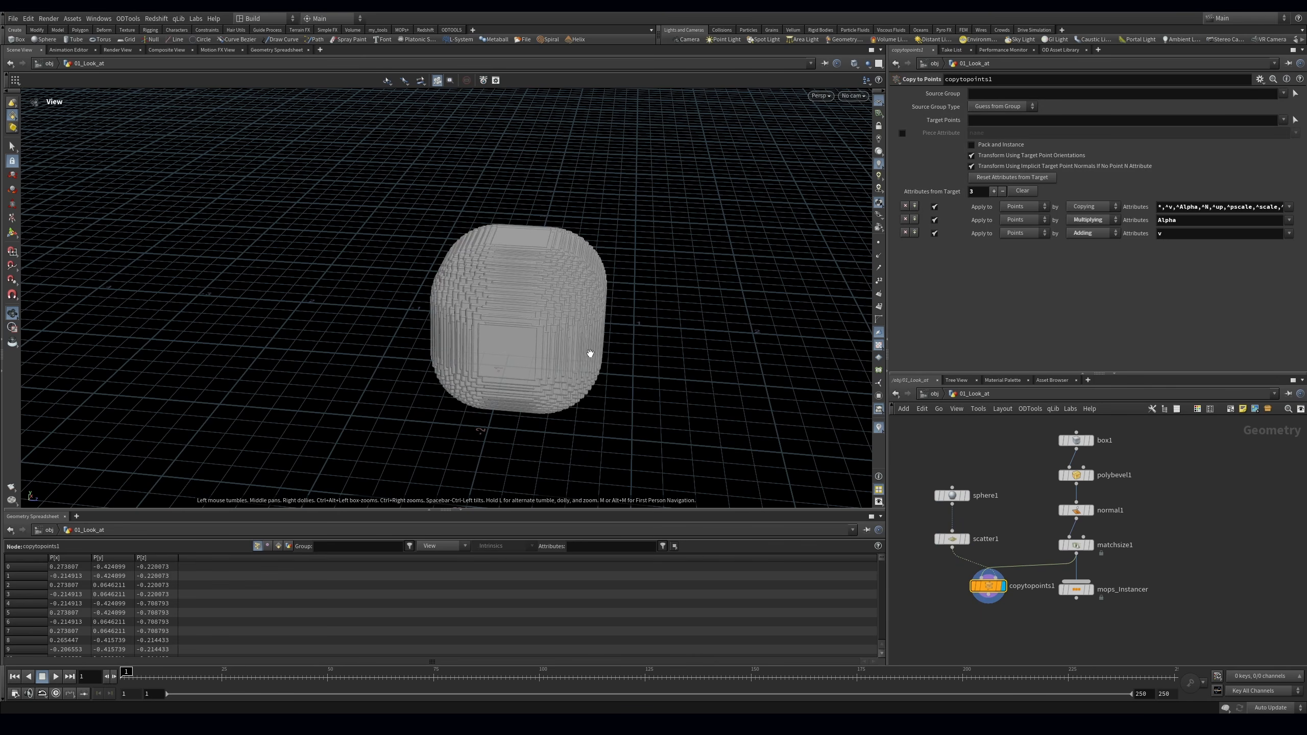
Align the scatter and copy nodes under the sphere and insert a Normal node between sphere1 and scatter1
drag(987, 585, 963, 589)
drag(958, 540, 958, 534)
click(952, 503)
key(Tab)
key(Return)
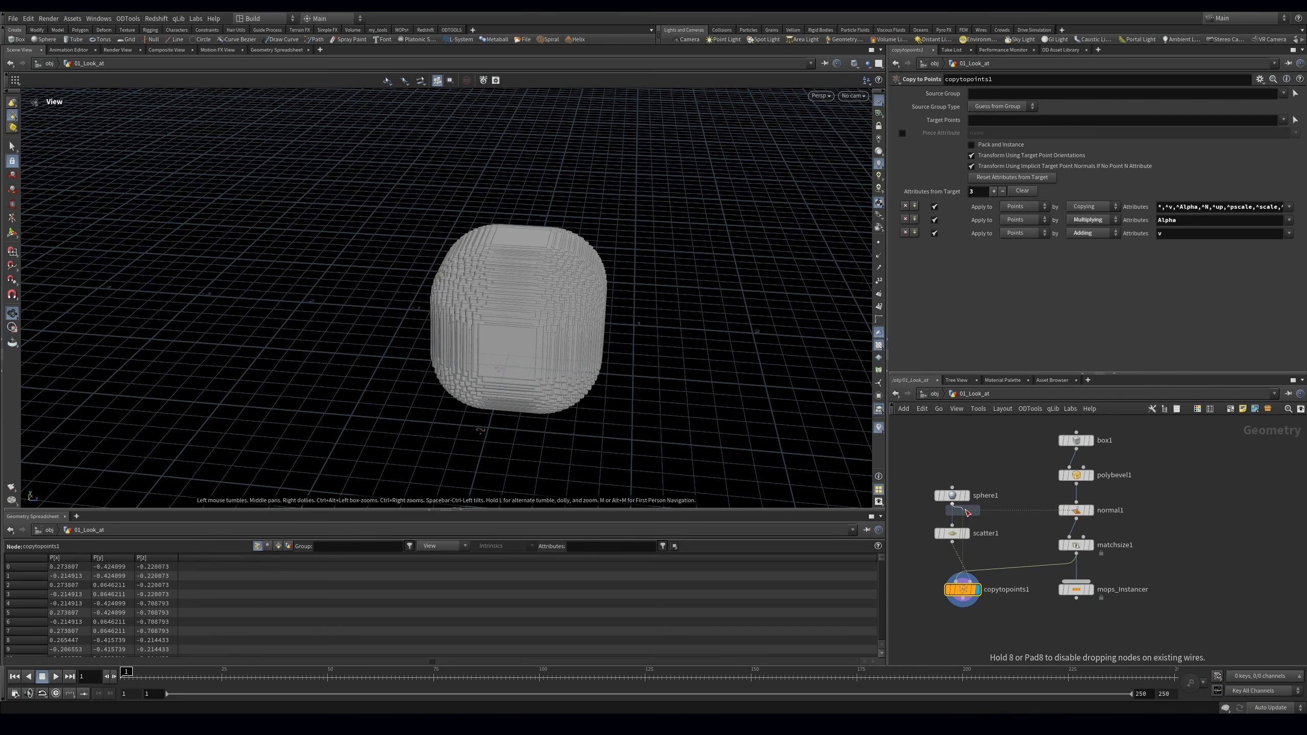
click(960, 512)
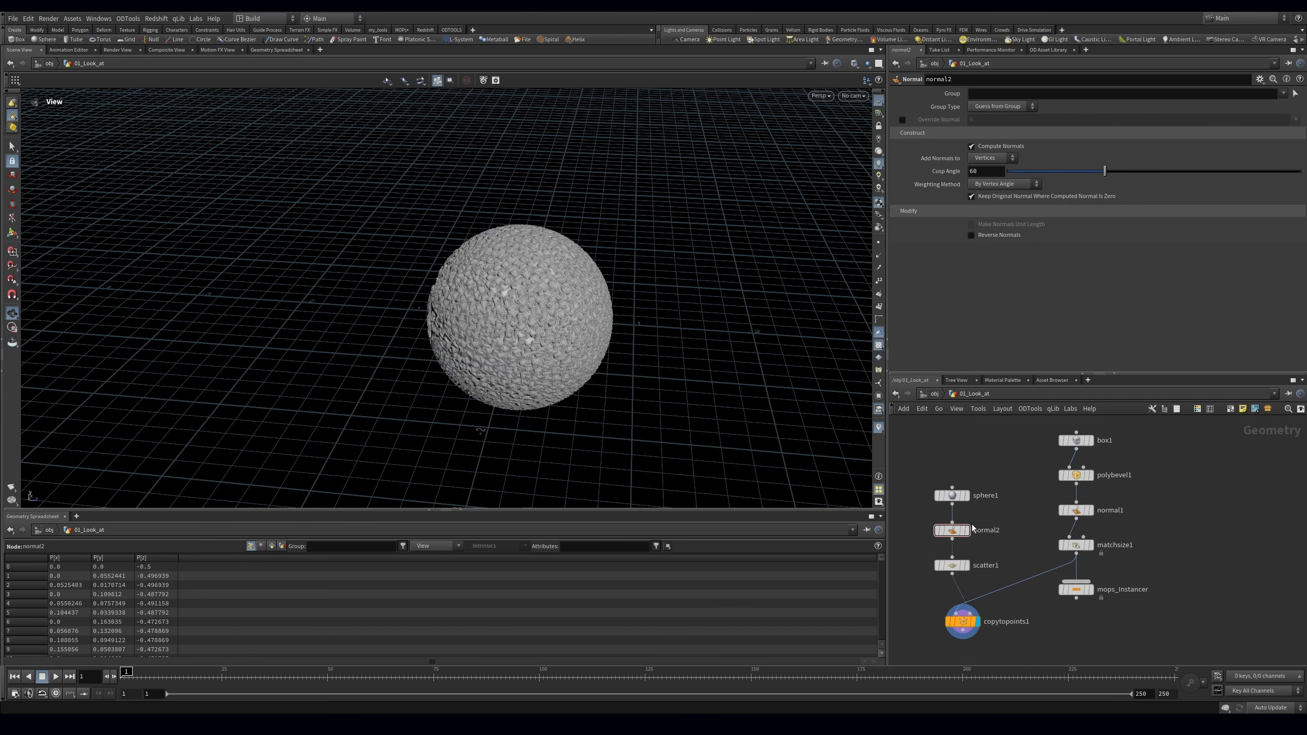
Set the uniform scale of box1 to 0.05
click(1074, 440)
click(997, 173)
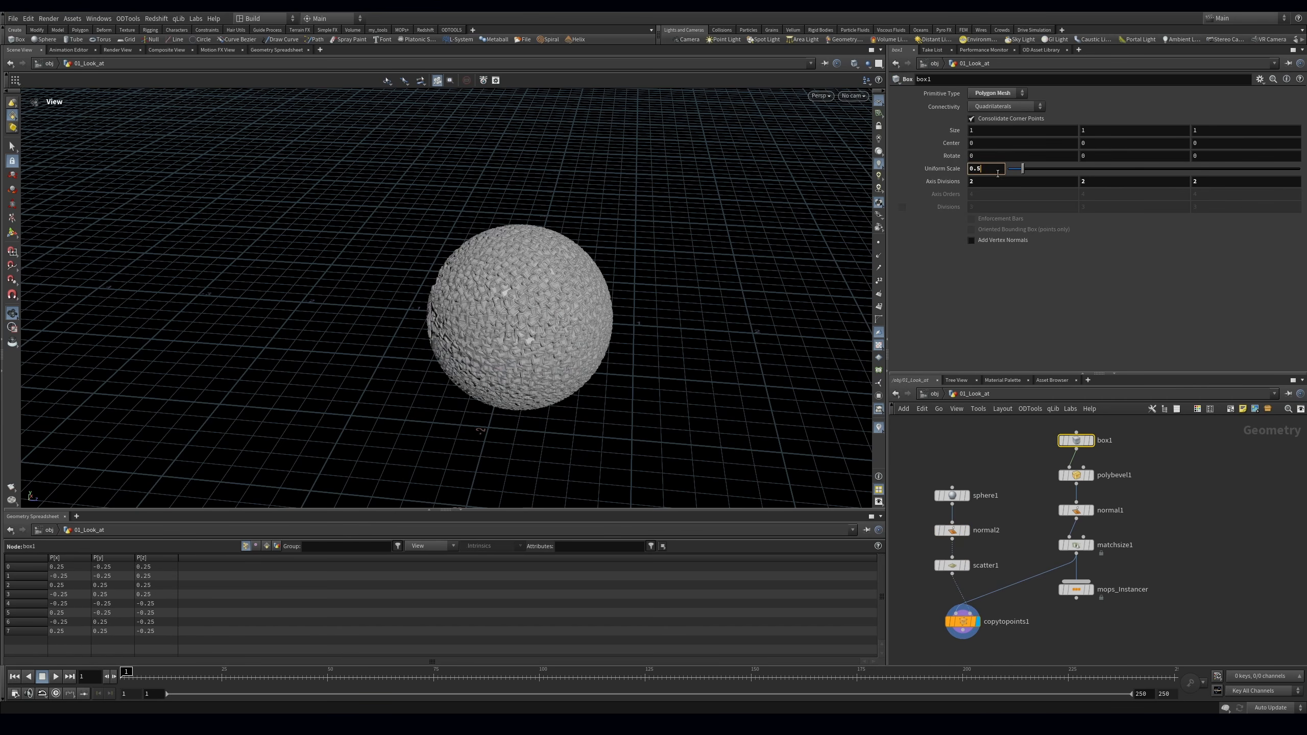
key(BackSpace)
text(05)
key(Return)
right_drag(466, 337, 612, 265)
drag(612, 265, 600, 267)
middle_drag(1087, 530, 1091, 501)
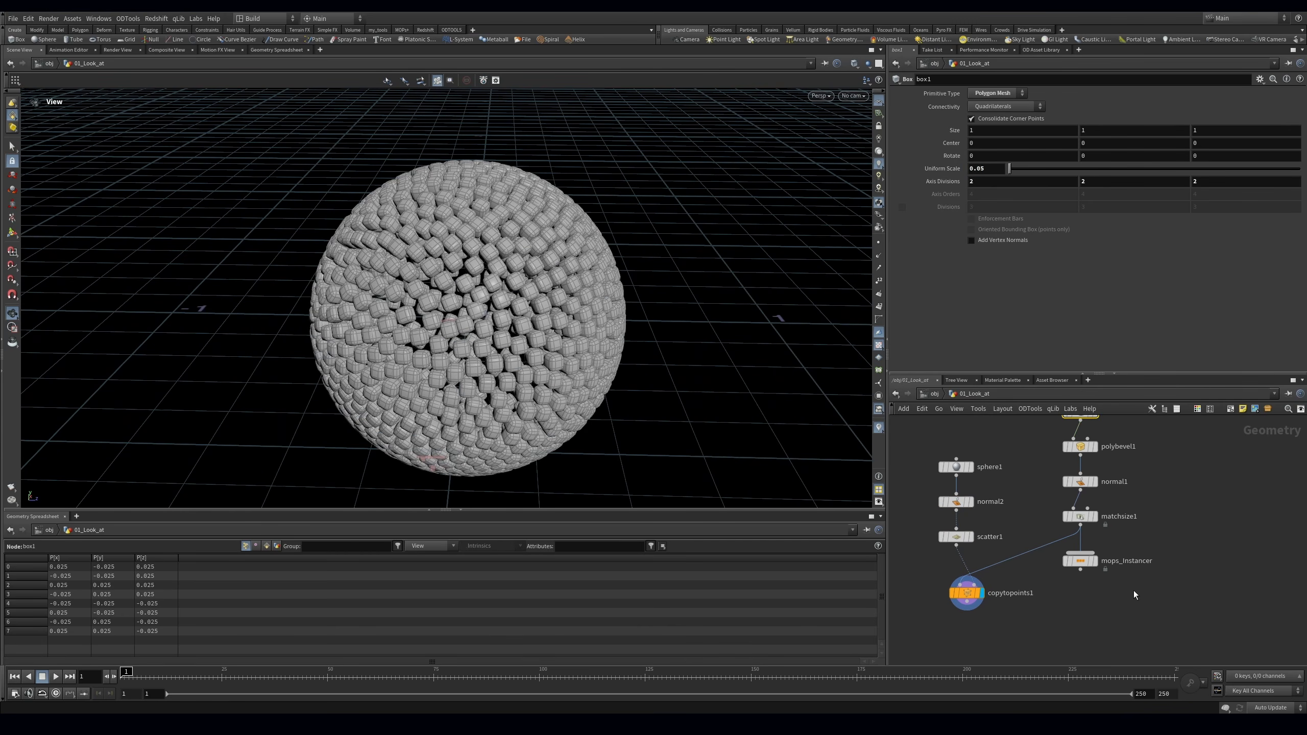
Display mops_Instancer, copytopoints1 and polybevel1 in turn to examine how the smaller box affects the copies and the bevel
click(1095, 560)
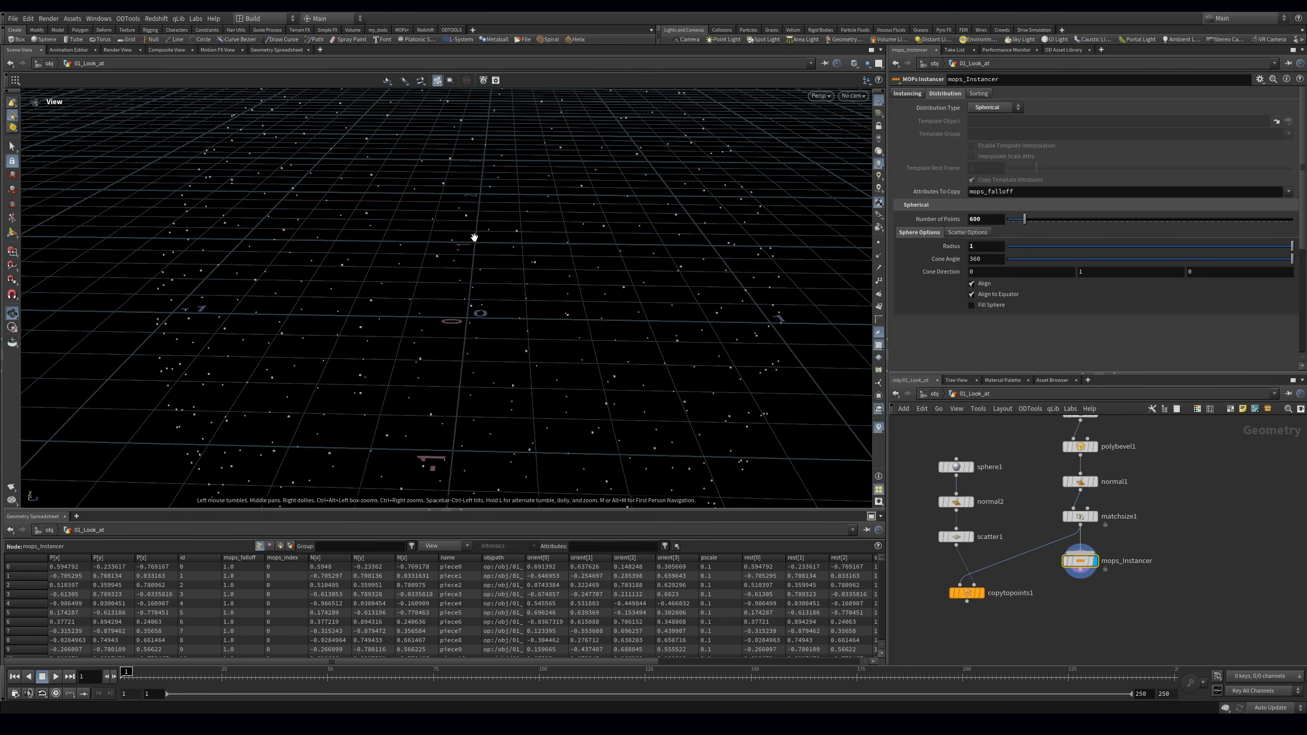
click(979, 593)
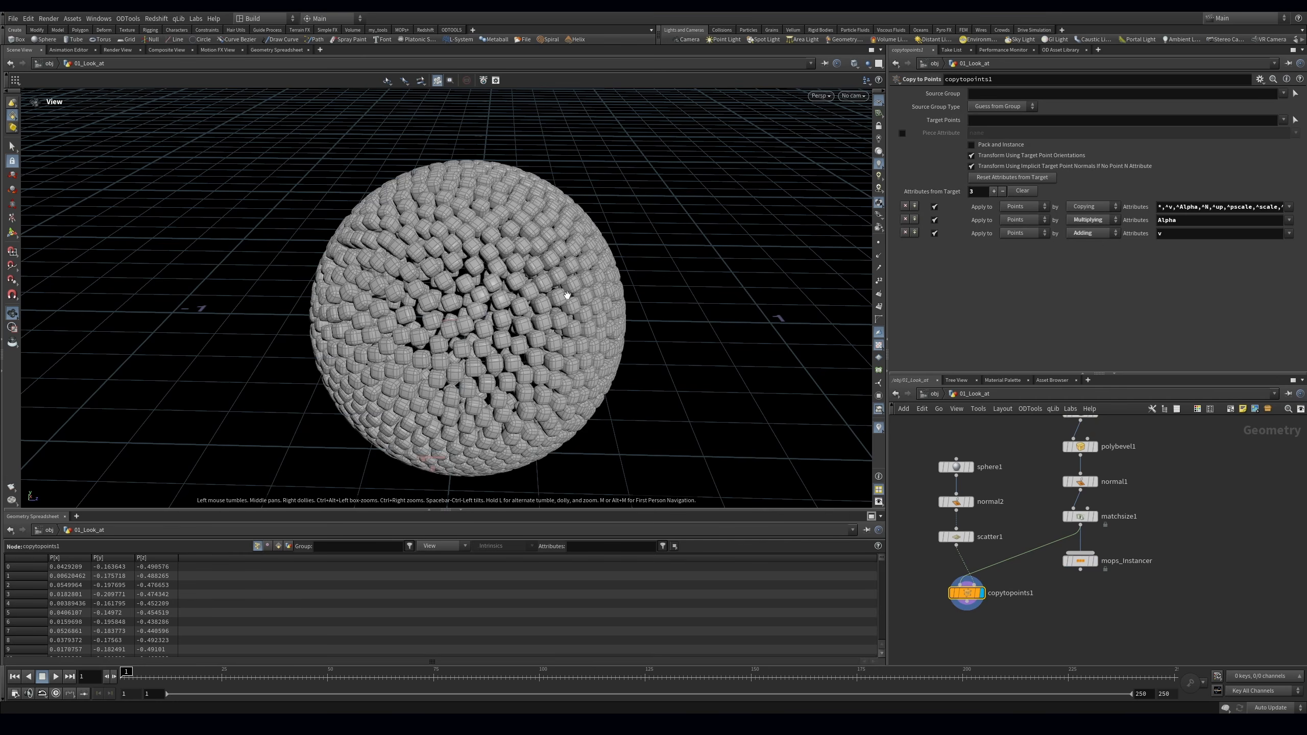
middle_drag(1046, 444, 1032, 491)
click(1064, 458)
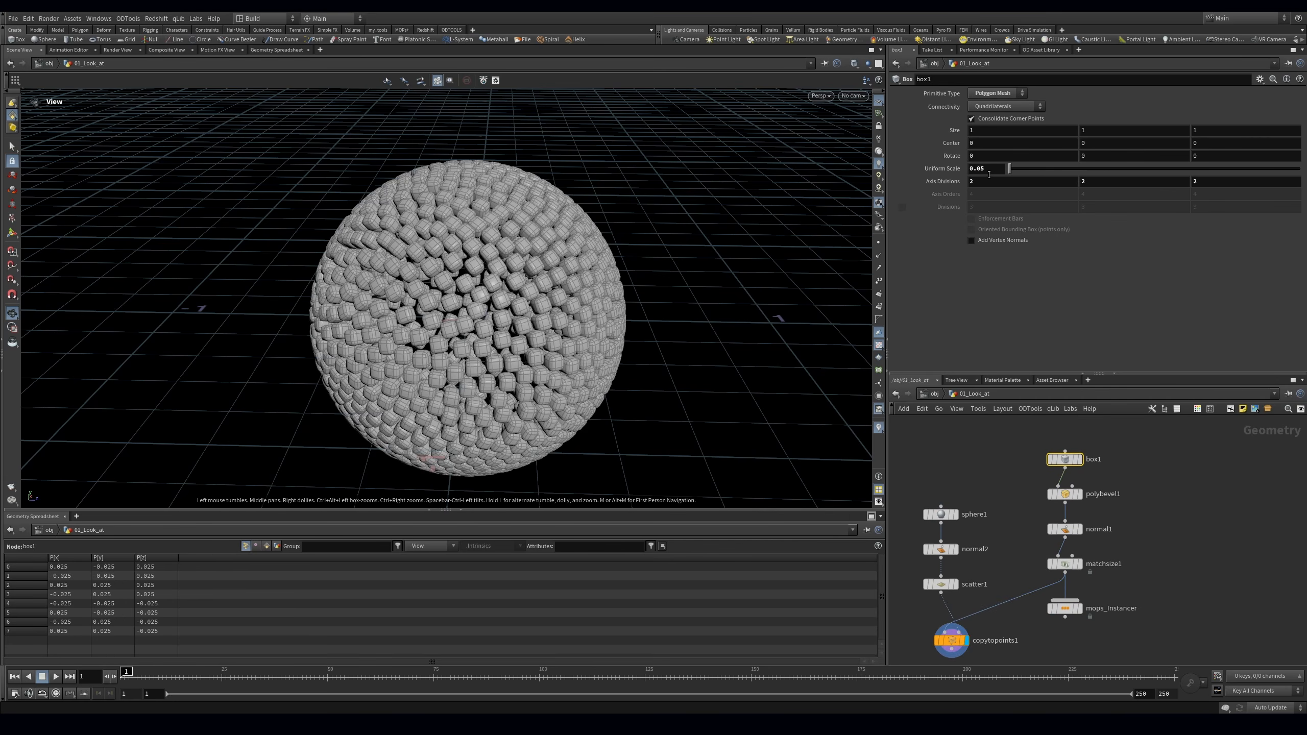
click(1059, 494)
key(h)
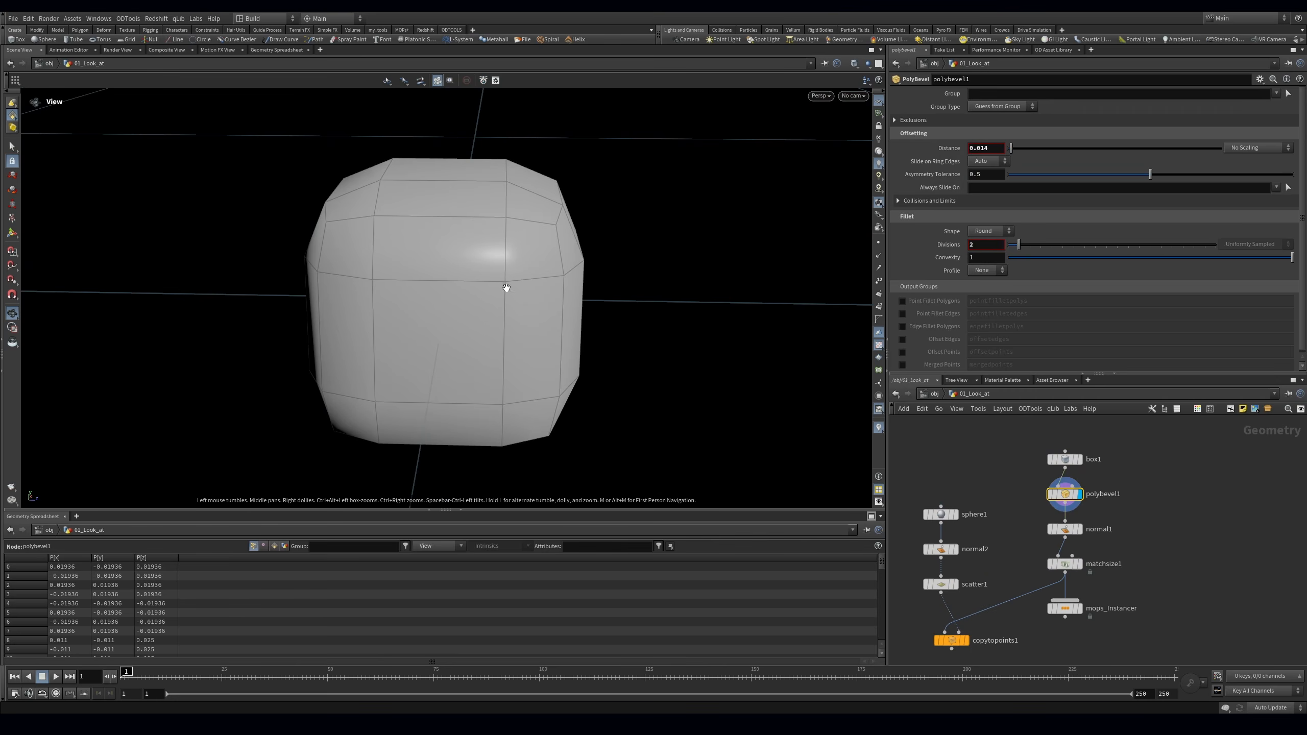
Set the uniform scale of box1 back to 0.5 and frame the bevelled cube
click(1064, 458)
double_click(977, 170)
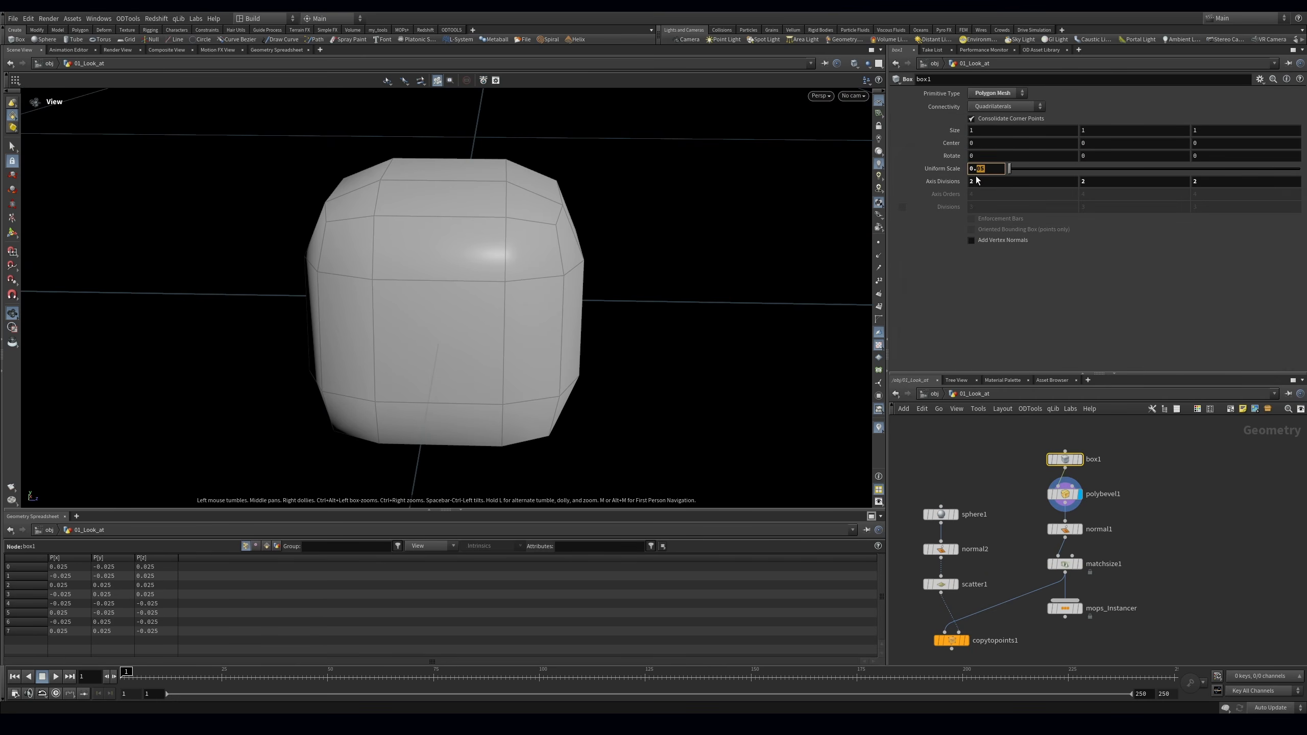
key(Return)
key(f)
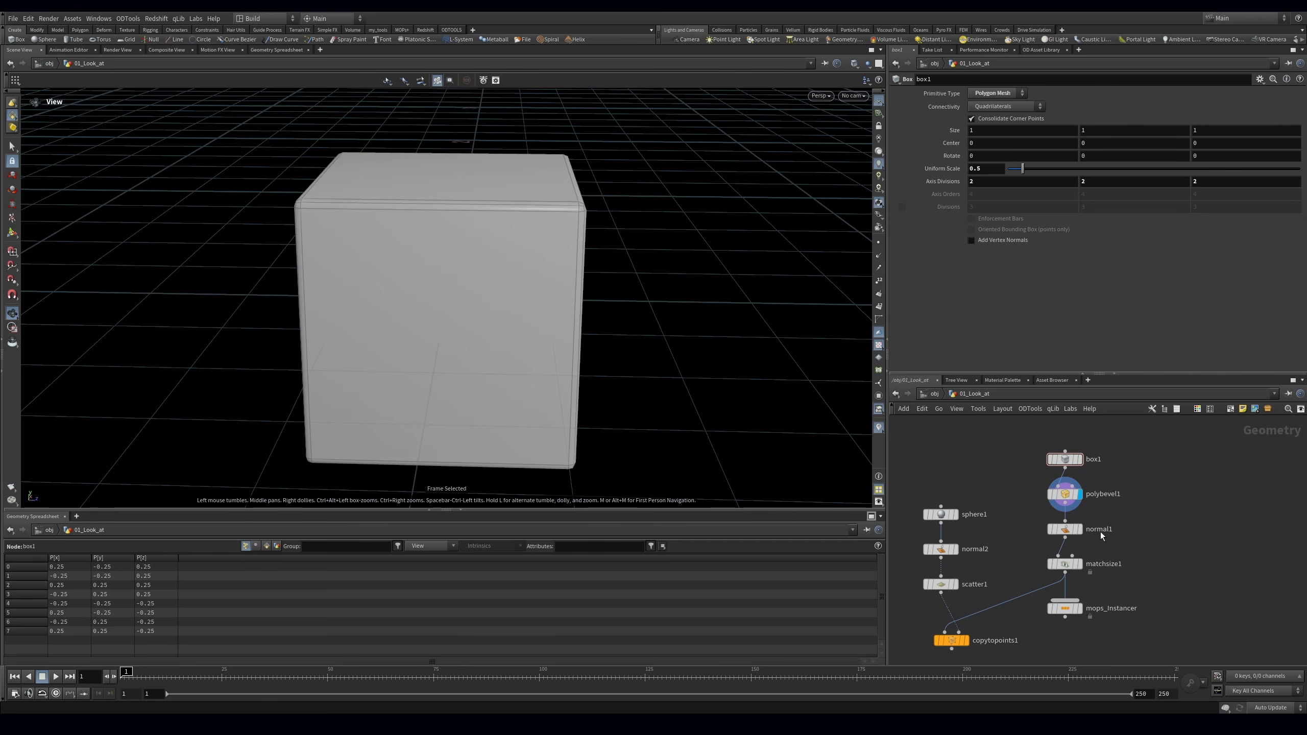
Compare the Copy to Points result with the MOPs Instancer result in the viewport
click(1067, 530)
middle_drag(1022, 557, 1054, 489)
click(998, 570)
scroll(512, 357, down, 3)
scroll(511, 357, down, 5)
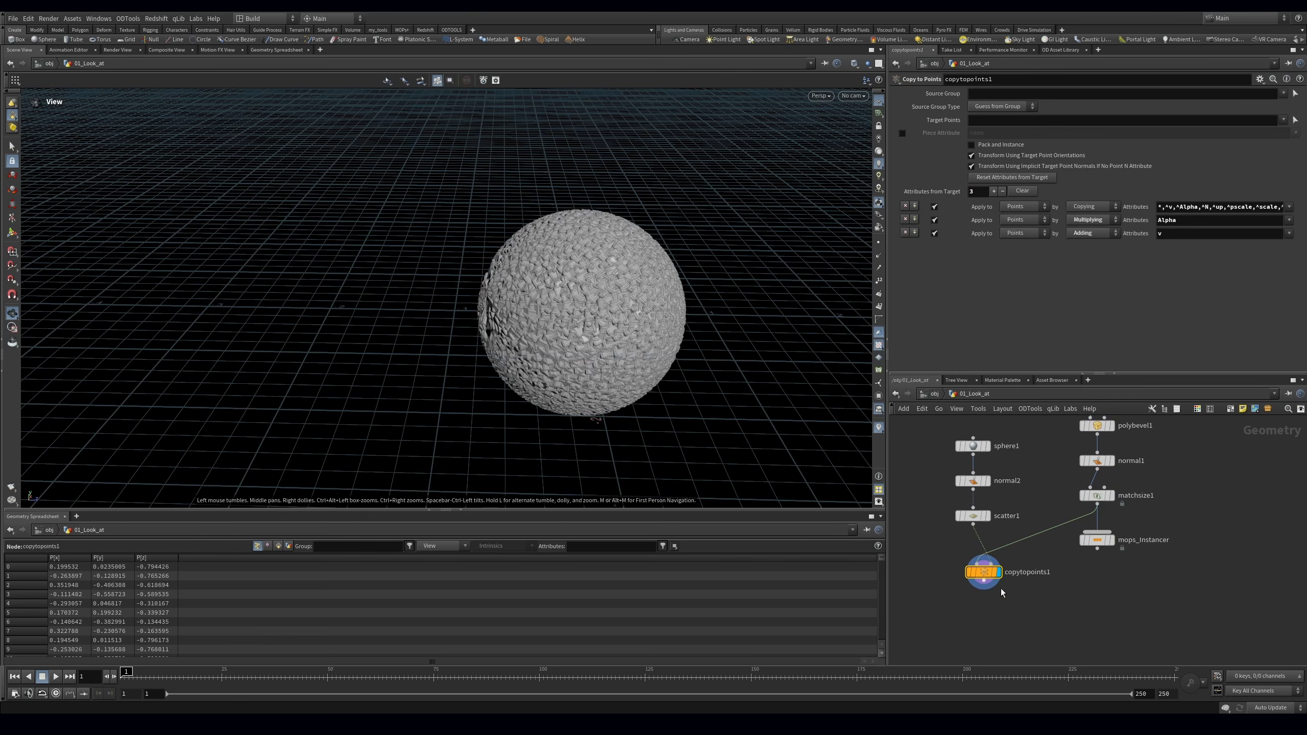
click(1094, 539)
click(1110, 540)
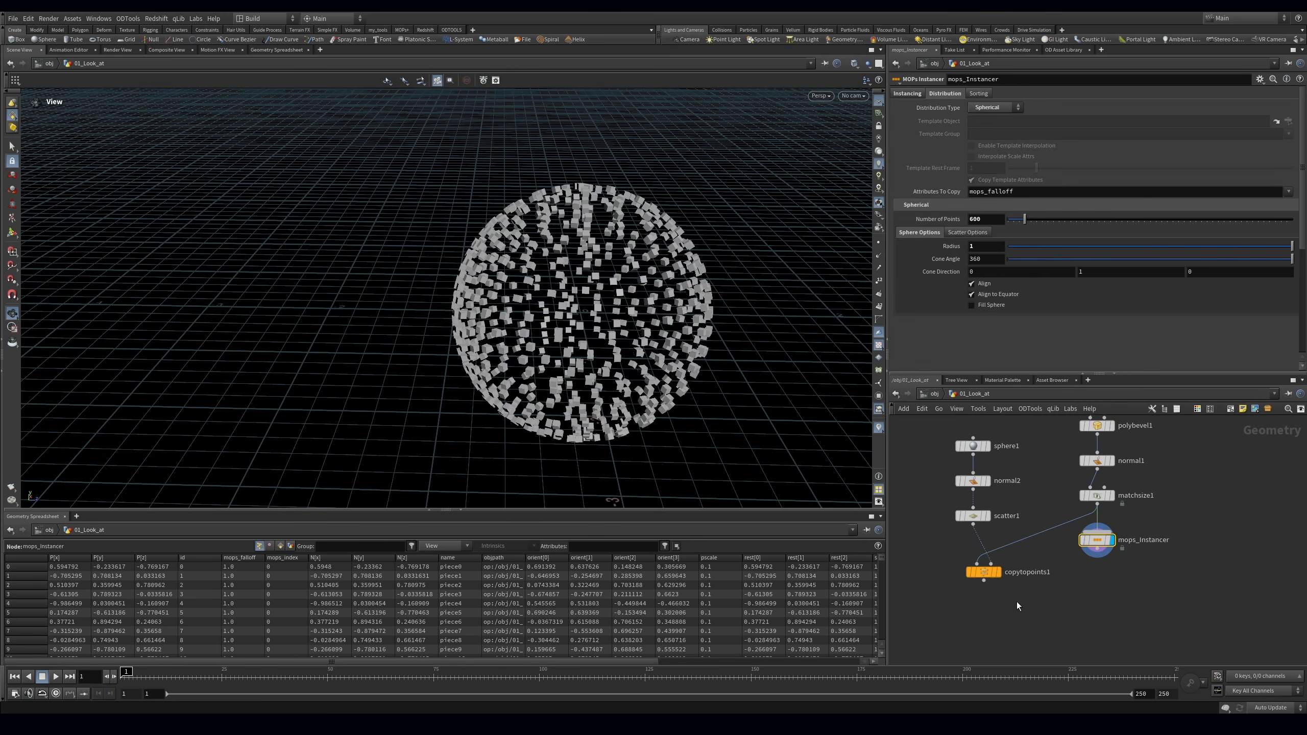
click(999, 571)
drag(943, 418, 1001, 570)
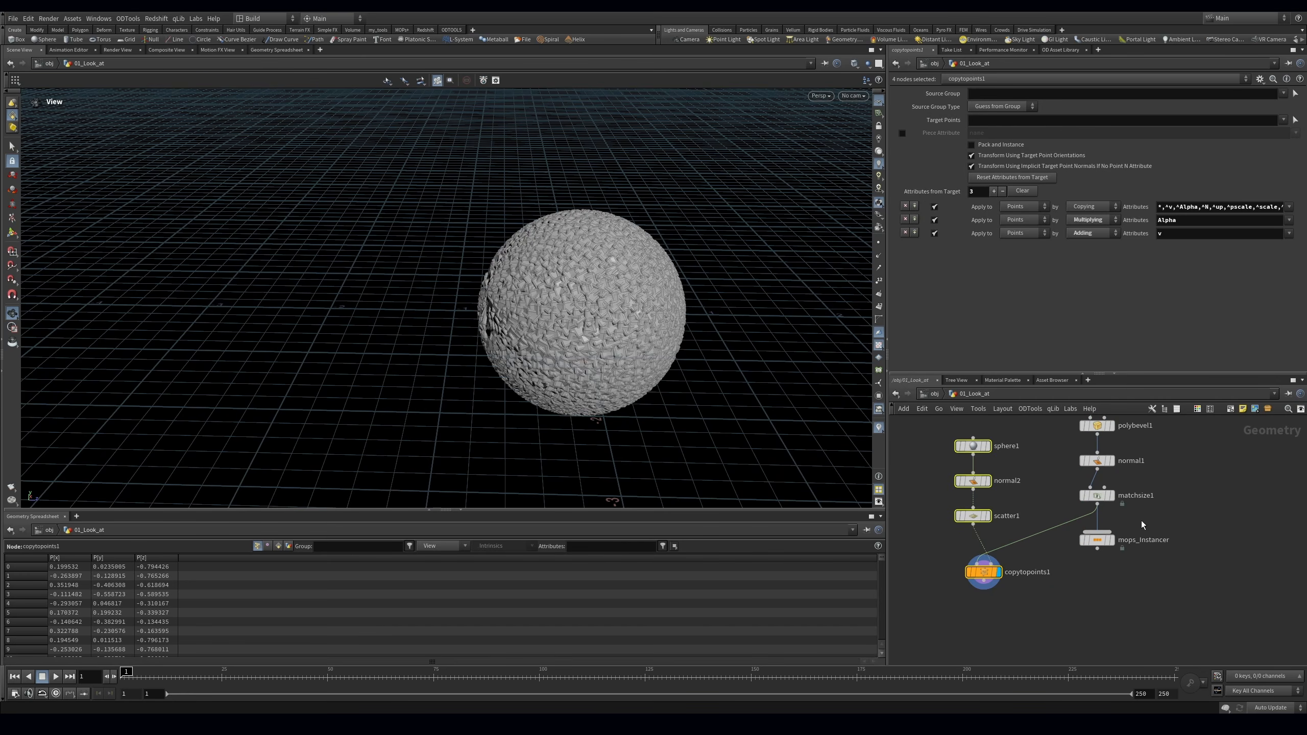
Review the distribution types offered by mops_Instancer
click(1140, 539)
click(999, 107)
click(1005, 110)
click(1006, 110)
click(1027, 597)
middle_drag(1027, 597, 1016, 594)
Enable Pack and Instance on copytopoints1 and inspect the geometry info of mops_Instancer and copytopoints1
click(972, 569)
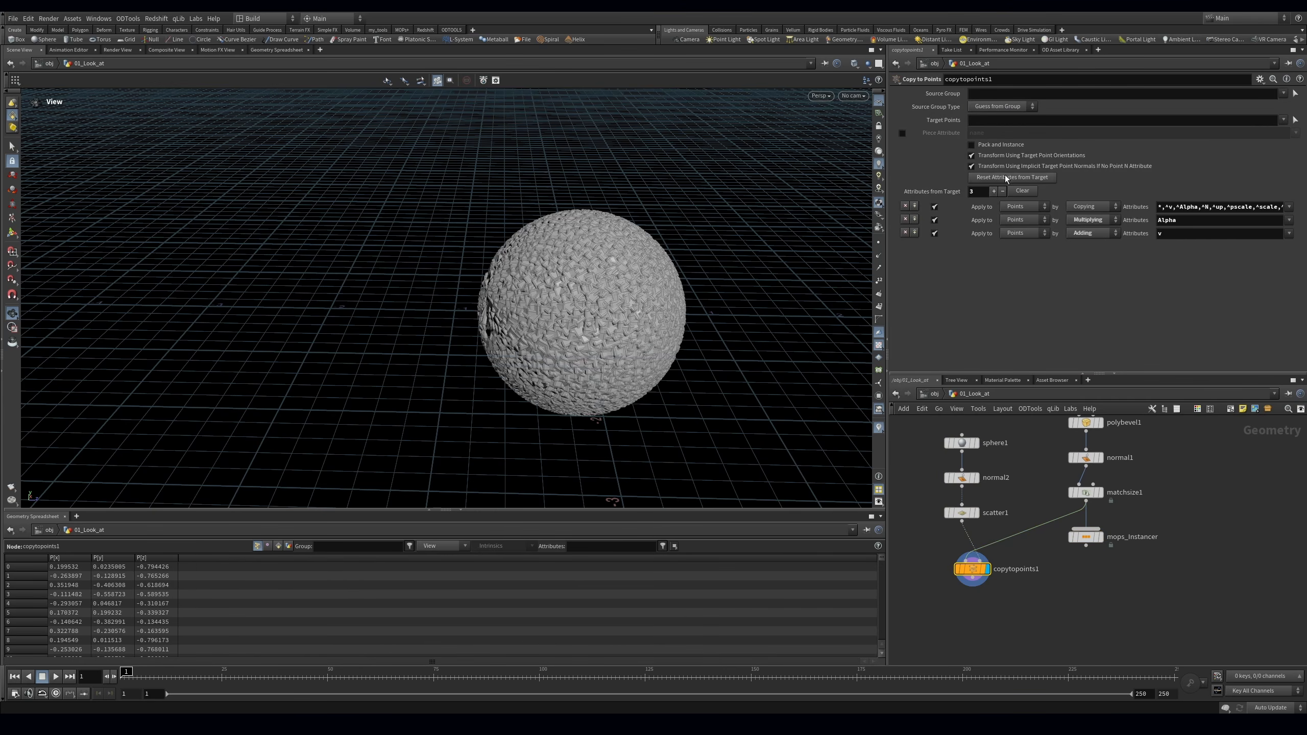
click(1001, 145)
middle_click(1087, 540)
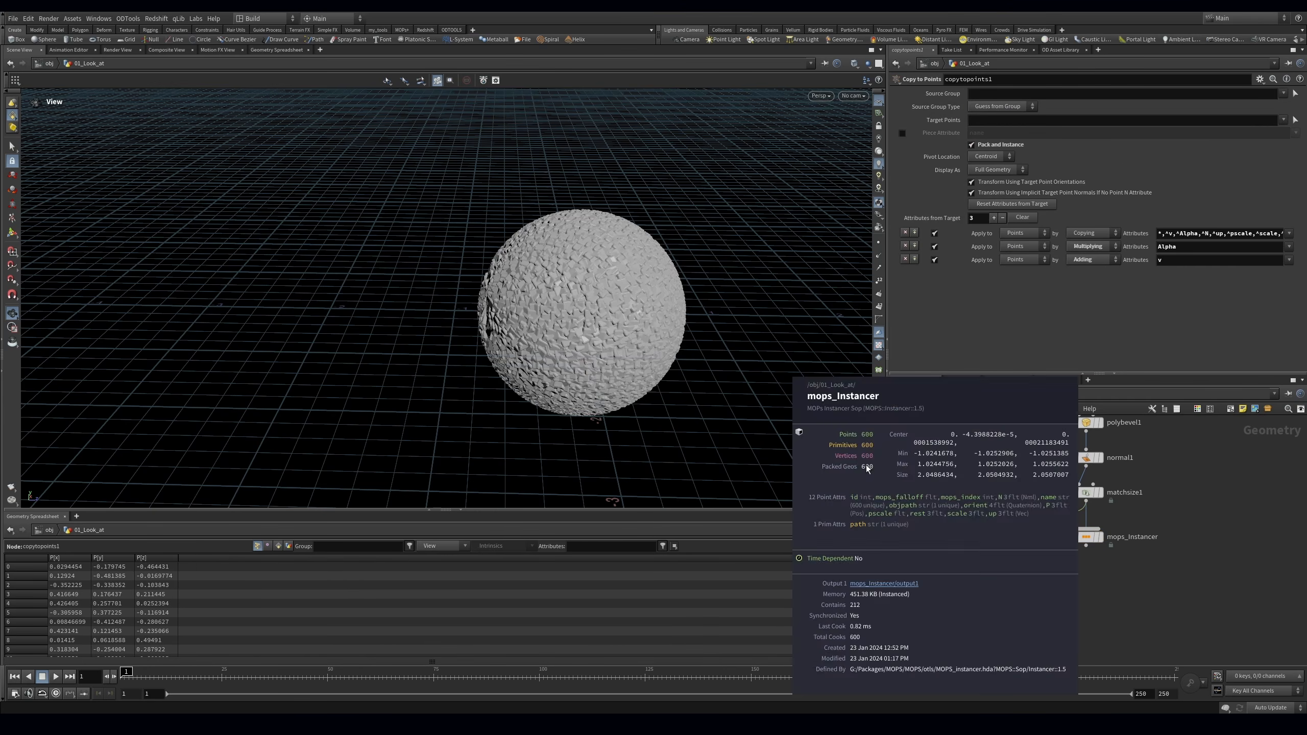
middle_click(977, 570)
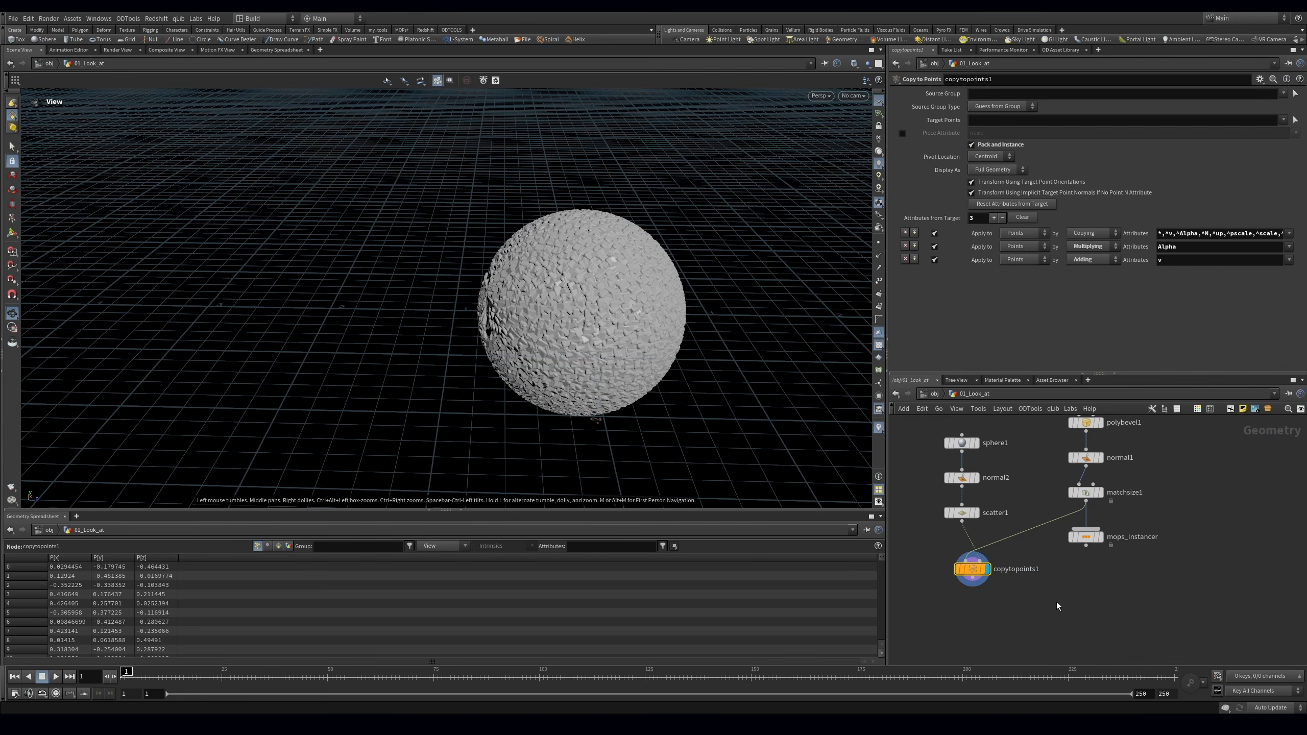
Move the sphere, normal, scatter and Copy to Points nodes away from the instancer chain and display mops_Instancer
drag(1034, 589, 962, 463)
middle_drag(1018, 464, 1025, 513)
drag(923, 612, 923, 612)
drag(956, 521, 926, 489)
click(984, 514)
middle_drag(1106, 623, 1054, 606)
click(1042, 562)
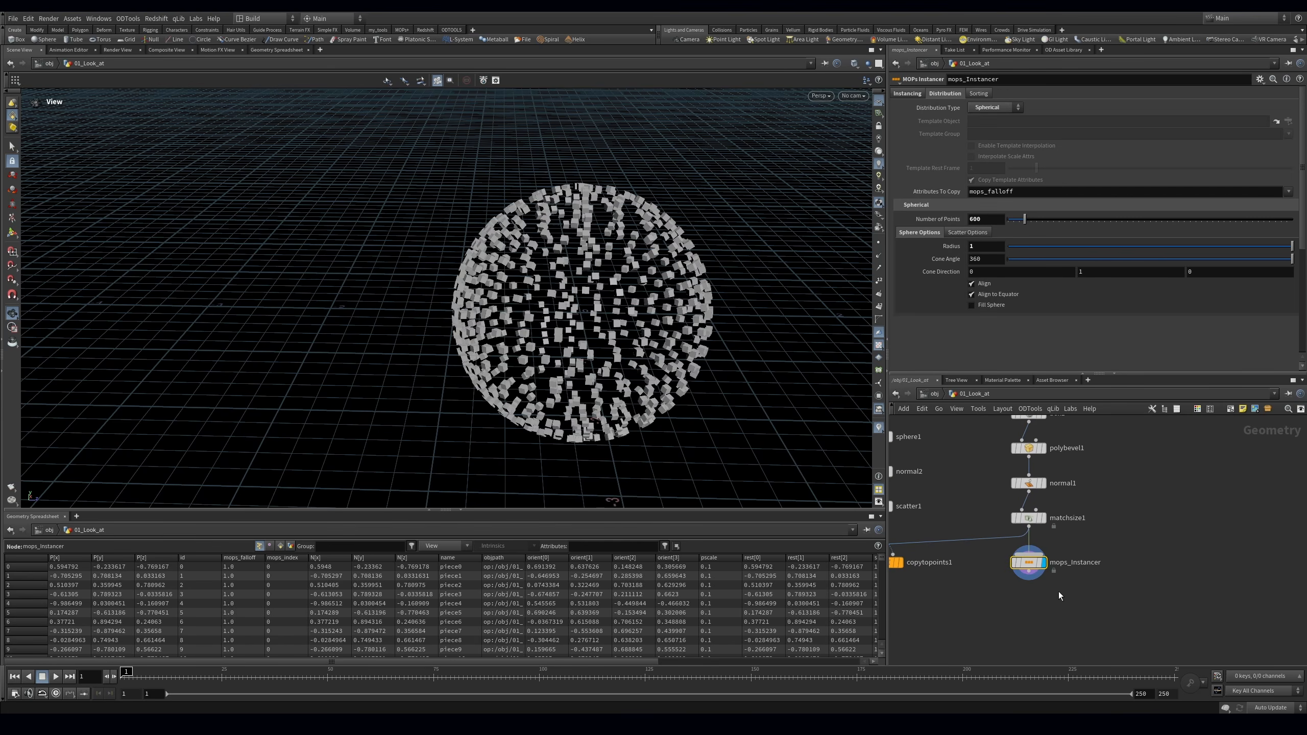
Connect a MOPs Randomize node after mops_Instancer and enable Randomize Orientation on it
drag(762, 412, 792, 402)
mouse_move(1126, 583)
middle_down()
mouse_move(1116, 605)
mouse_move(1136, 569)
middle_up()
middle_drag(1110, 621, 1088, 605)
right_drag(639, 298, 689, 314)
drag(689, 314, 664, 309)
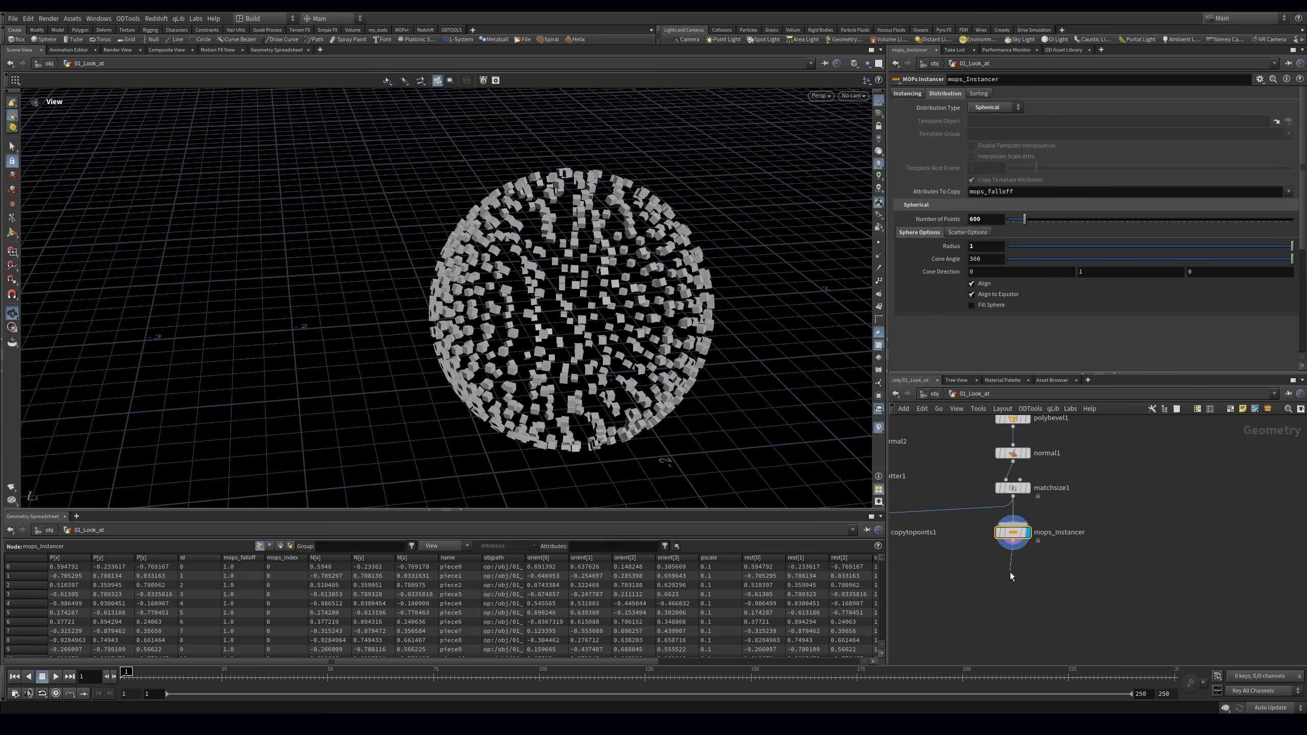
key(Tab)
text(mops ran)
key(Return)
click(1017, 581)
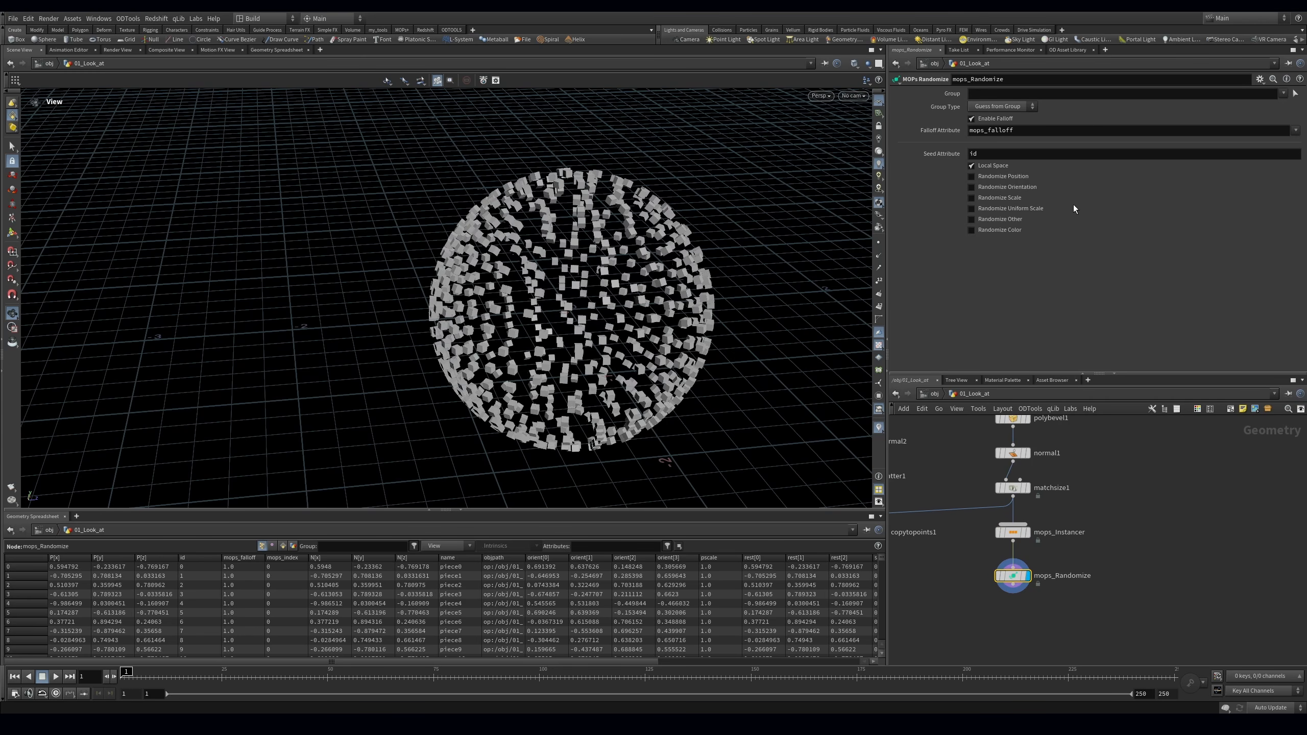
click(1021, 189)
right_drag(704, 257, 741, 285)
Set the instance object's Uniform Scale on mops_Instancer to 0.177
click(1012, 539)
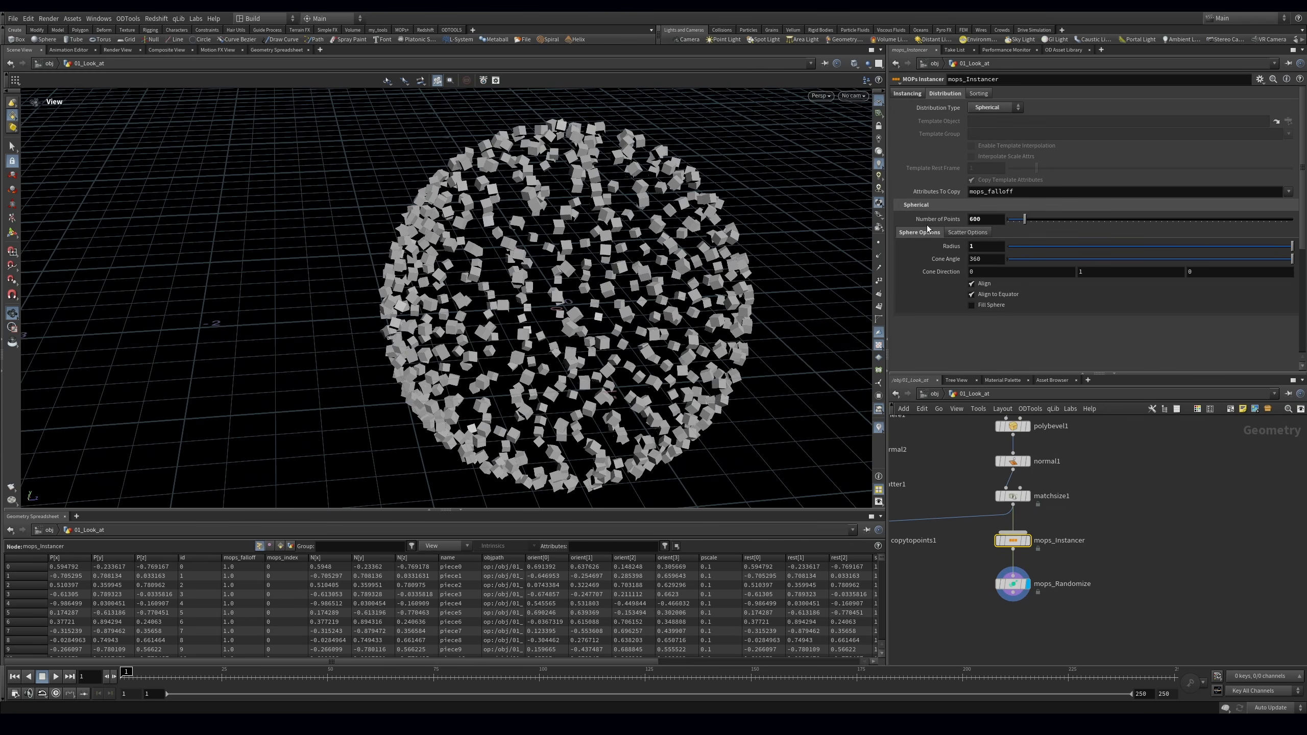
click(908, 93)
scroll(974, 334, down, 3)
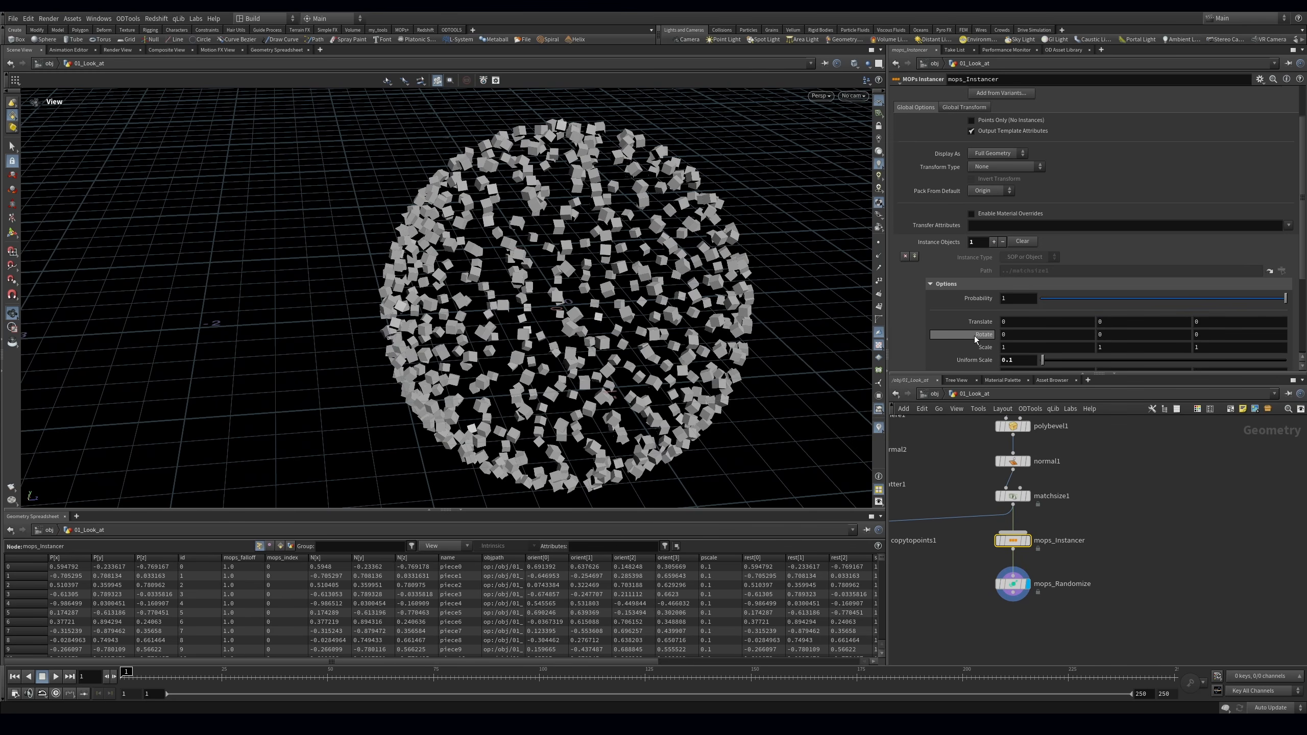
middle_drag(983, 363, 1024, 404)
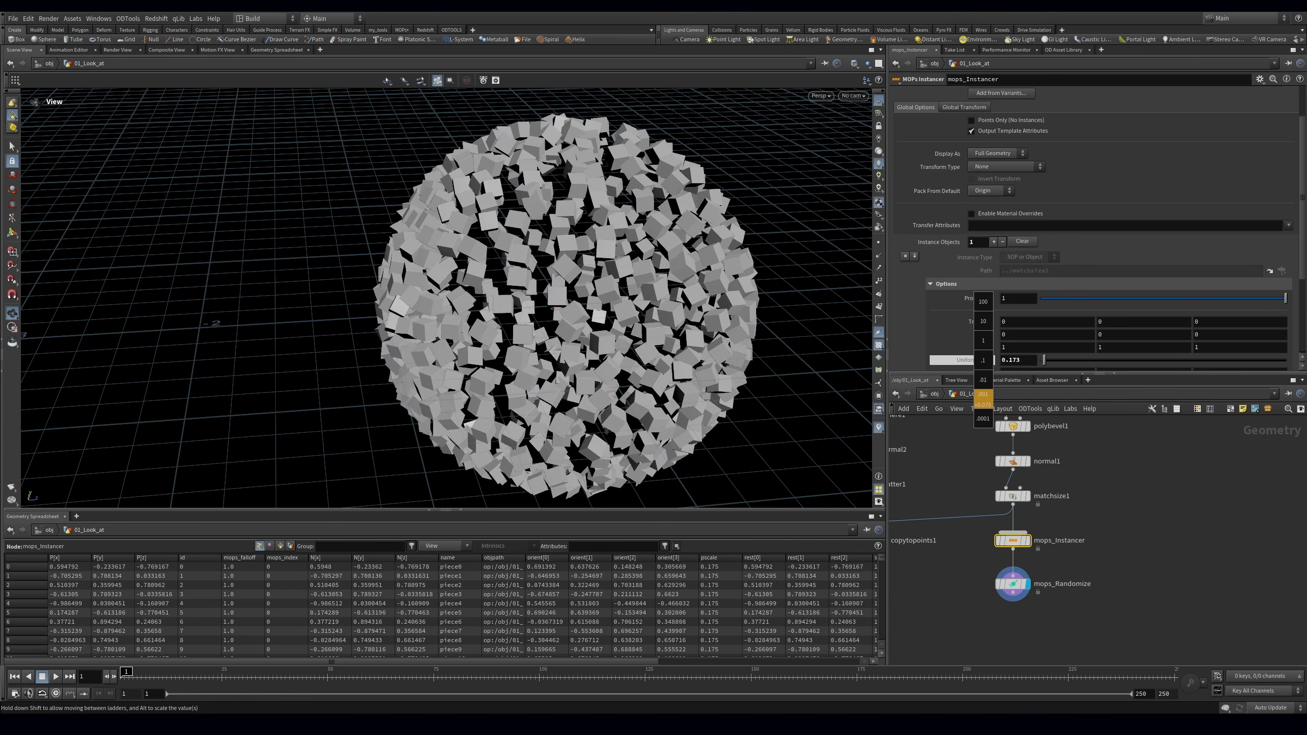
drag(530, 303, 553, 283)
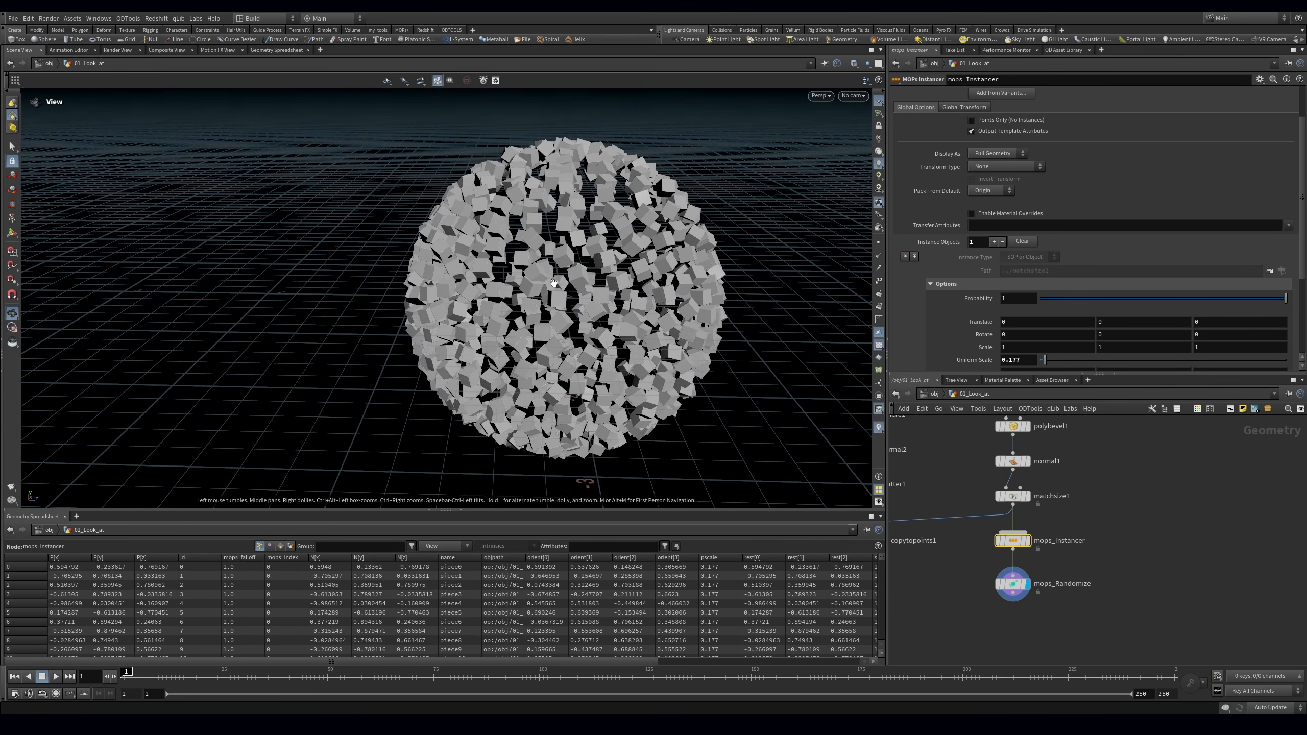
Enable Randomize Orientation on mops_Randomize and set all Rotate Minimum and Rotate Maximum values to 0
click(1012, 583)
drag(1009, 228, 911, 257)
text(0)
key(Tab)
text(0)
key(Tab)
key(0)
key(Tab)
key(0)
key(Tab)
key(0)
key(Tab)
key(0)
key(Return)
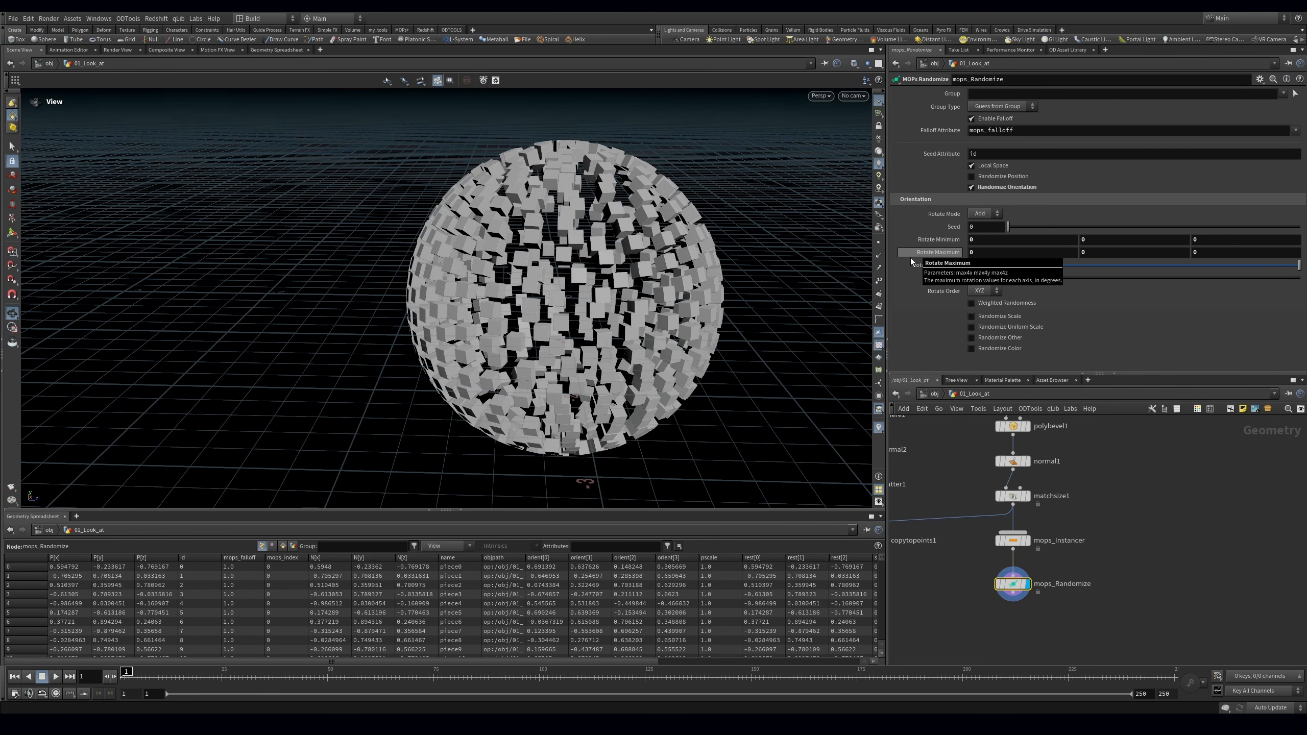
Try random rotation on the X and Y axes, then set the Z rotation range to -290 minimum and 112 maximum
middle_drag(983, 239, 1040, 208)
key(ctrl+z)
middle_drag(1096, 241, 1075, 210)
key(ctrl+z)
middle_drag(1219, 248, 1306, 227)
mouse_move(612, 255)
mouse_down()
mouse_move(644, 260)
mouse_move(624, 251)
mouse_up()
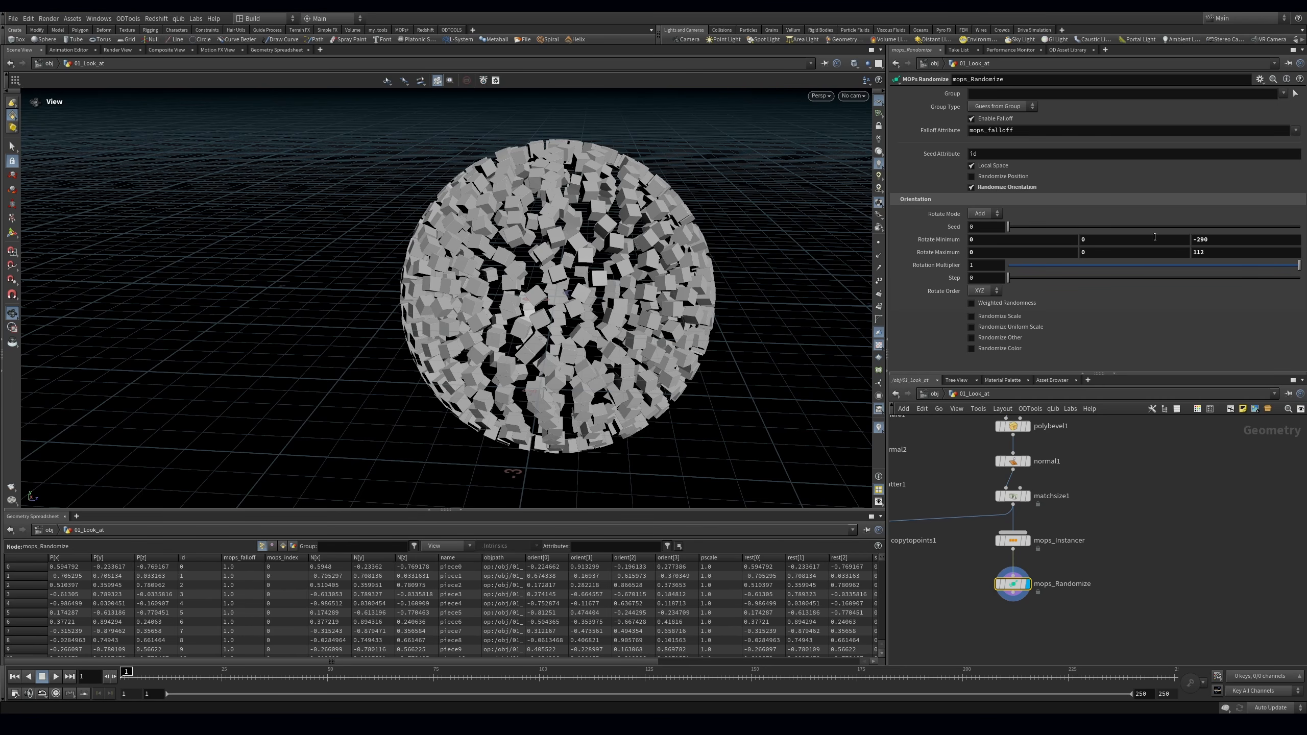
Switch mops_Randomize from randomizing orientation to randomizing scale and set the Min Value to 1 on all axes
click(1007, 187)
click(1006, 198)
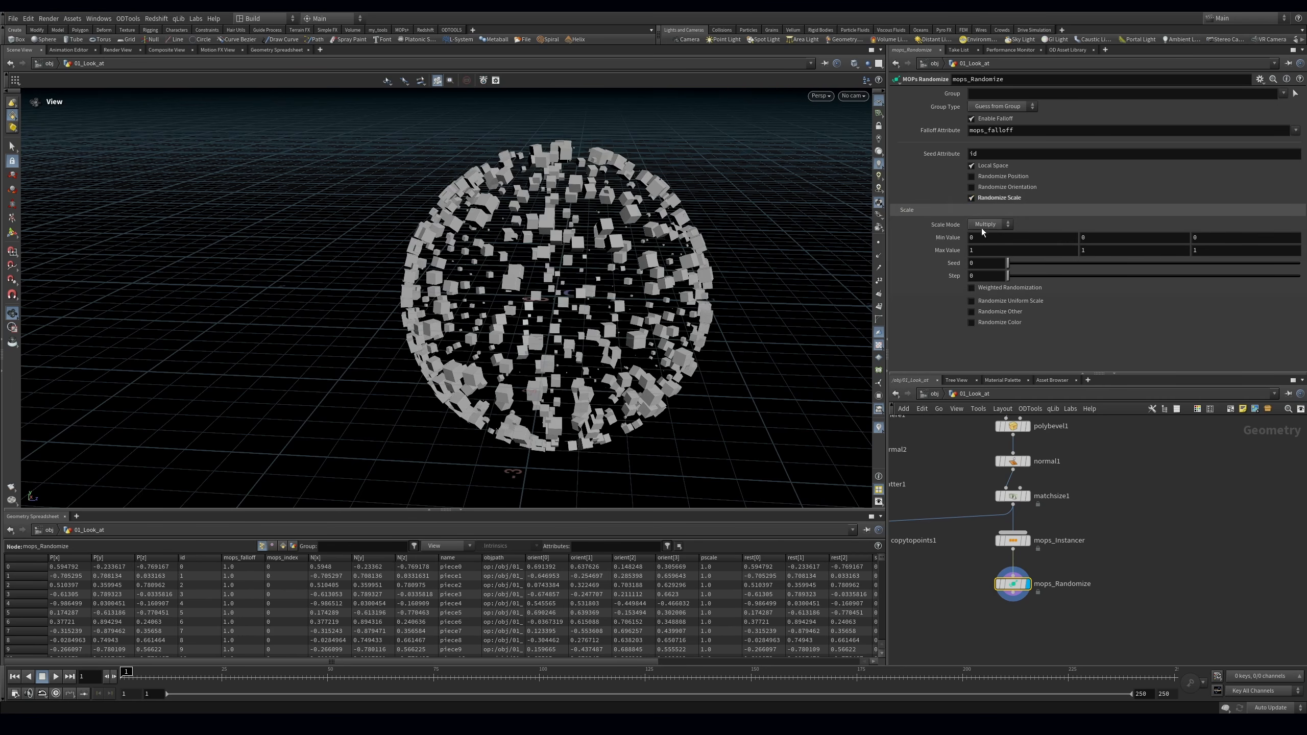
double_click(1004, 238)
text(1)
key(Tab)
text(1)
key(Tab)
text(1)
click(1180, 464)
Stretch the cubes outward by setting the random scale's Max Value to 4.6 in Z
middle_drag(1201, 252, 1098, 276)
drag(762, 301, 494, 307)
middle_drag(1214, 252, 684, 306)
right_drag(745, 247, 1055, 283)
middle_drag(1201, 250, 1286, 252)
drag(626, 395, 606, 397)
middle_drag(1057, 460, 1053, 502)
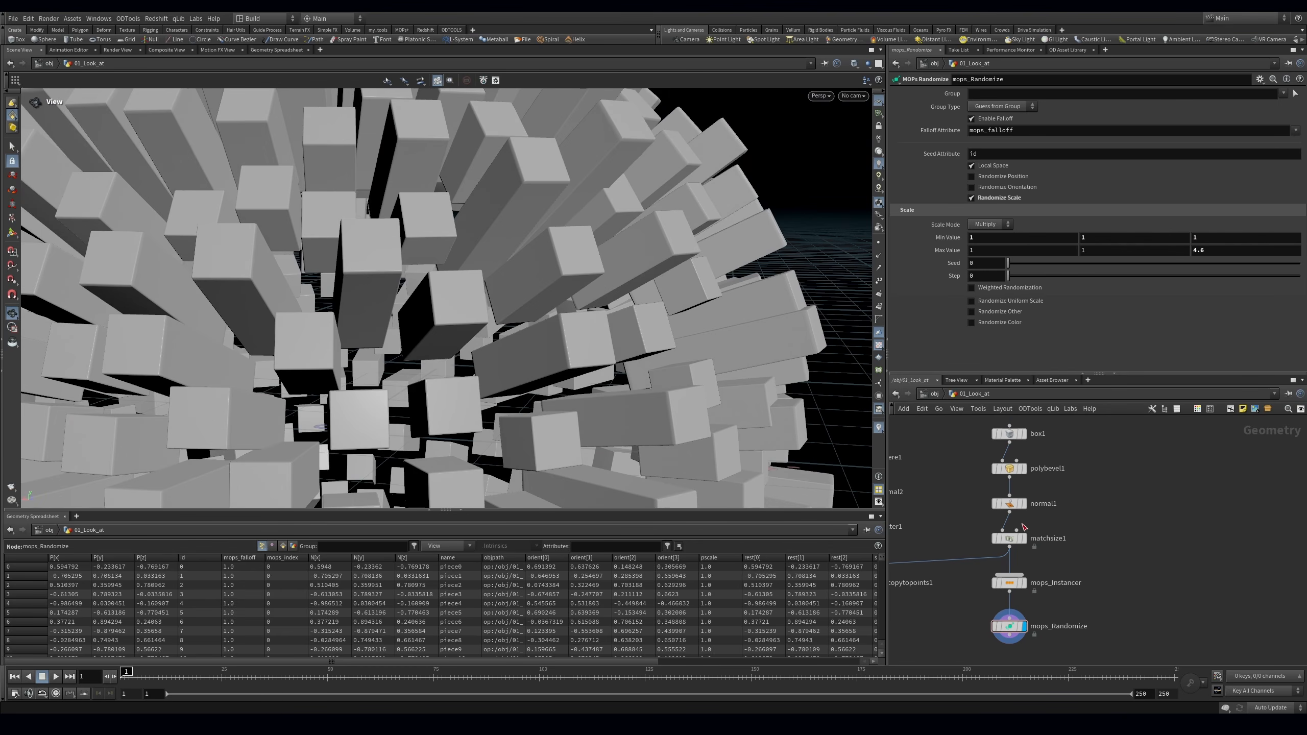
drag(615, 405, 600, 407)
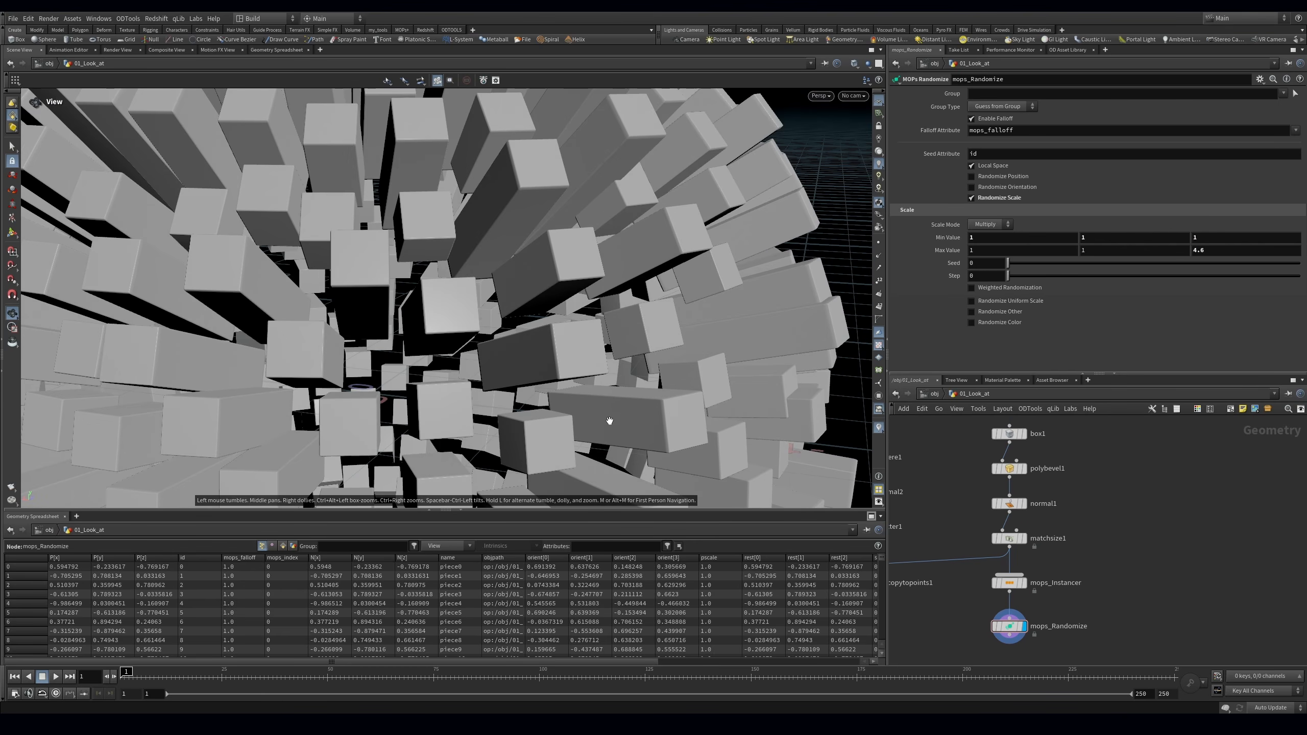
Set Justify Z to Min on matchsize1 and raise the random scale's Z Max Value on mops_Randomize to 5.24
click(1008, 538)
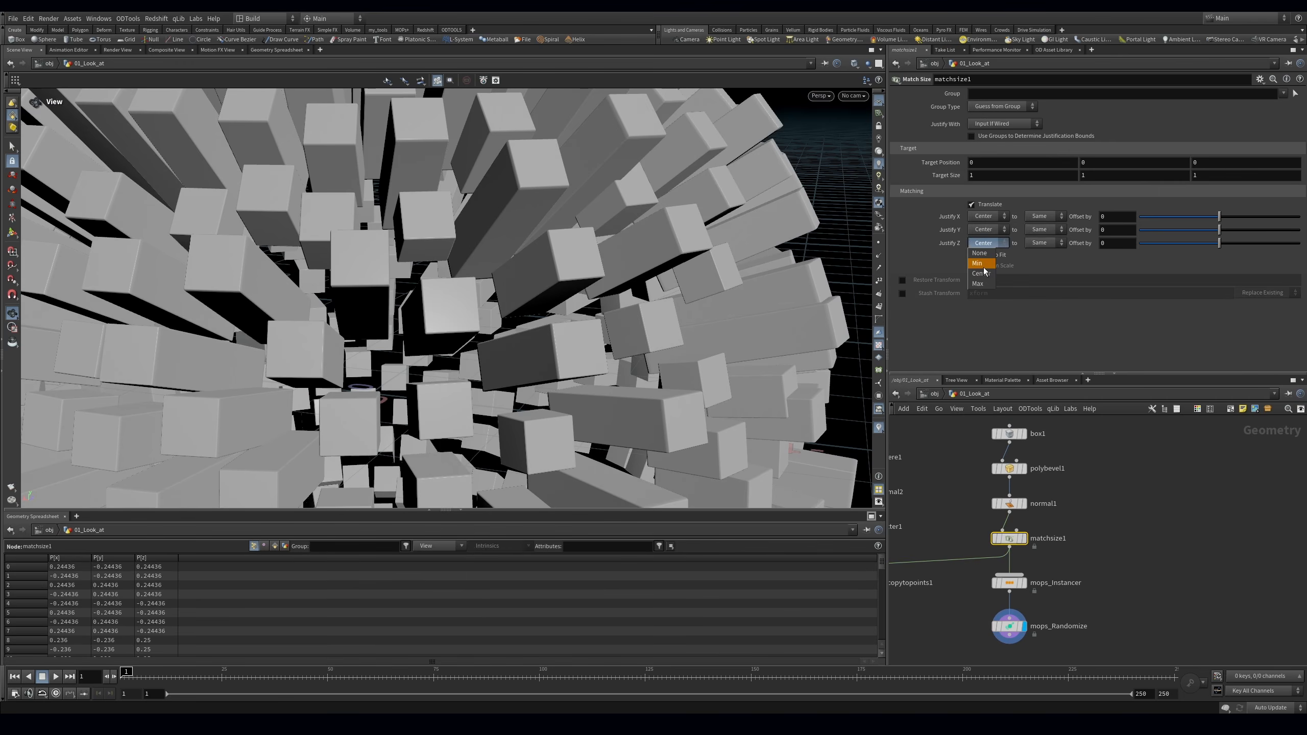
click(980, 265)
click(1008, 625)
middle_drag(1204, 251, 1216, 252)
scroll(531, 368, down, 10)
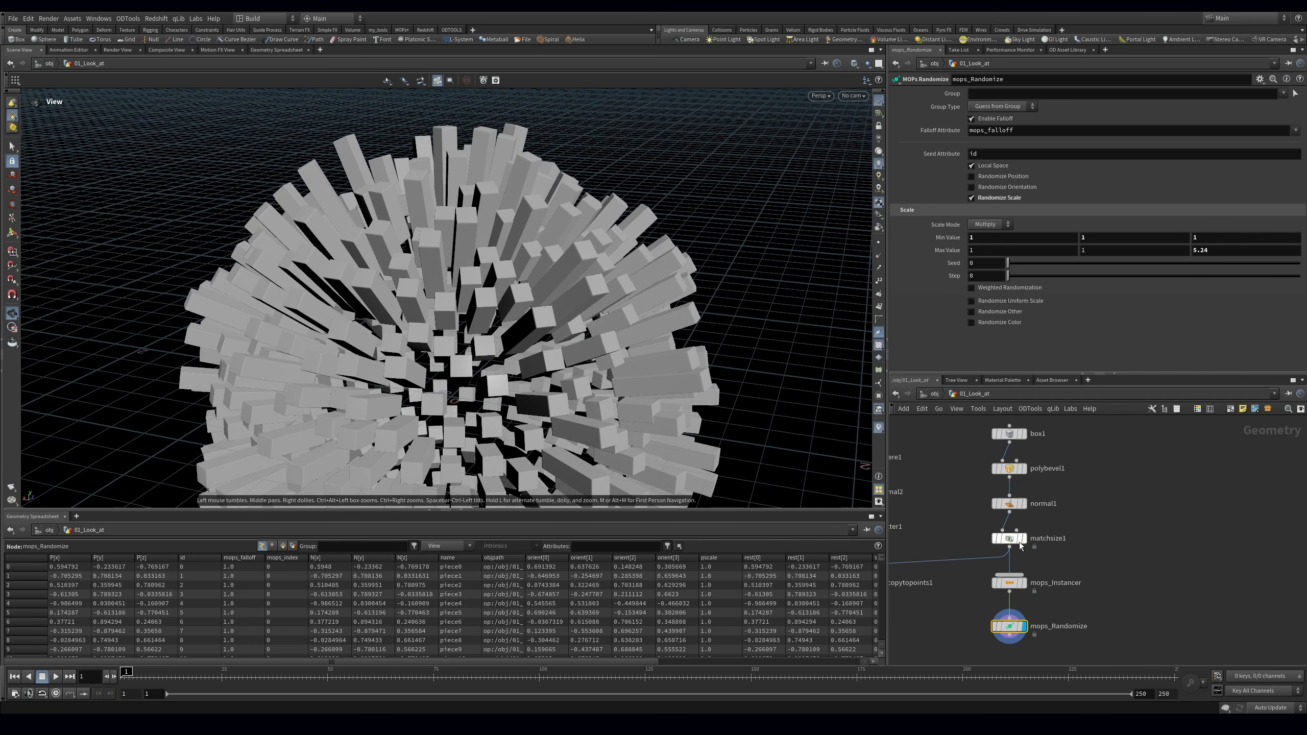
Bypass matchsize1 and raise the random scale's Z Max Value on mops_Randomize to 10.24
click(1018, 538)
click(998, 539)
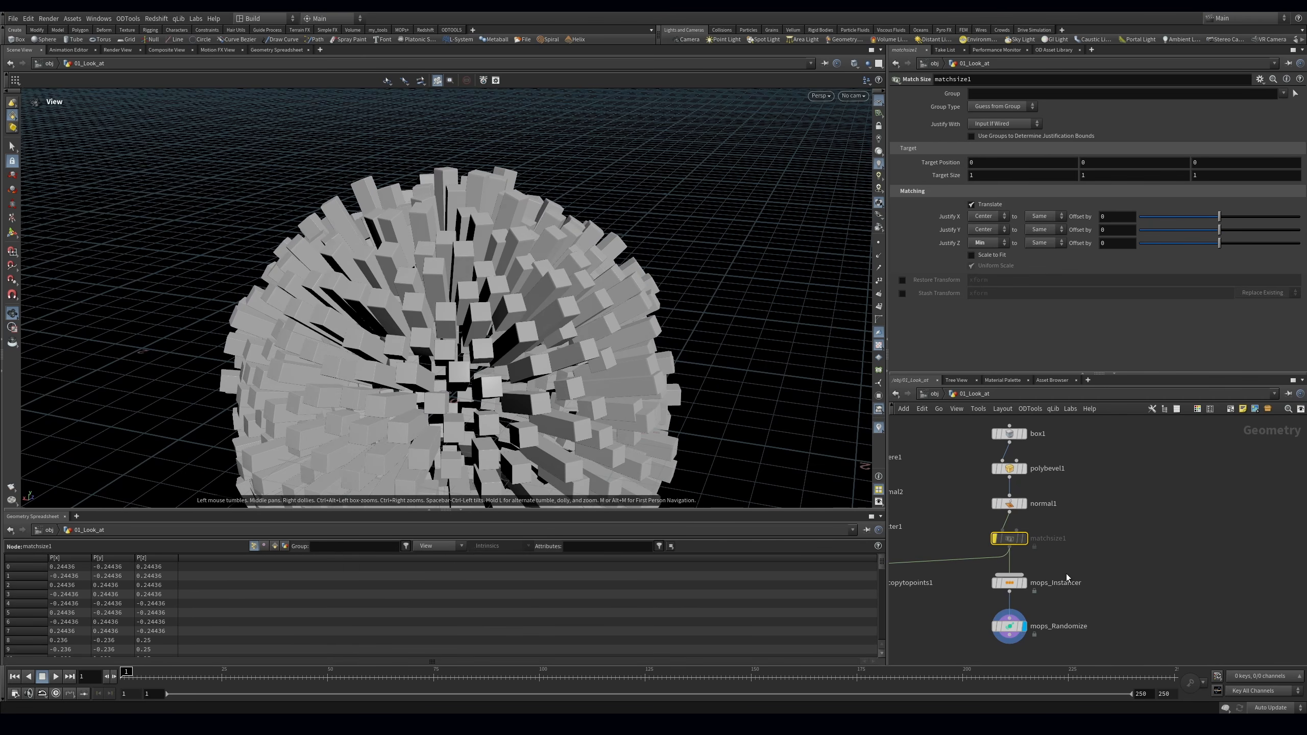
click(1008, 625)
middle_drag(1206, 251, 1223, 252)
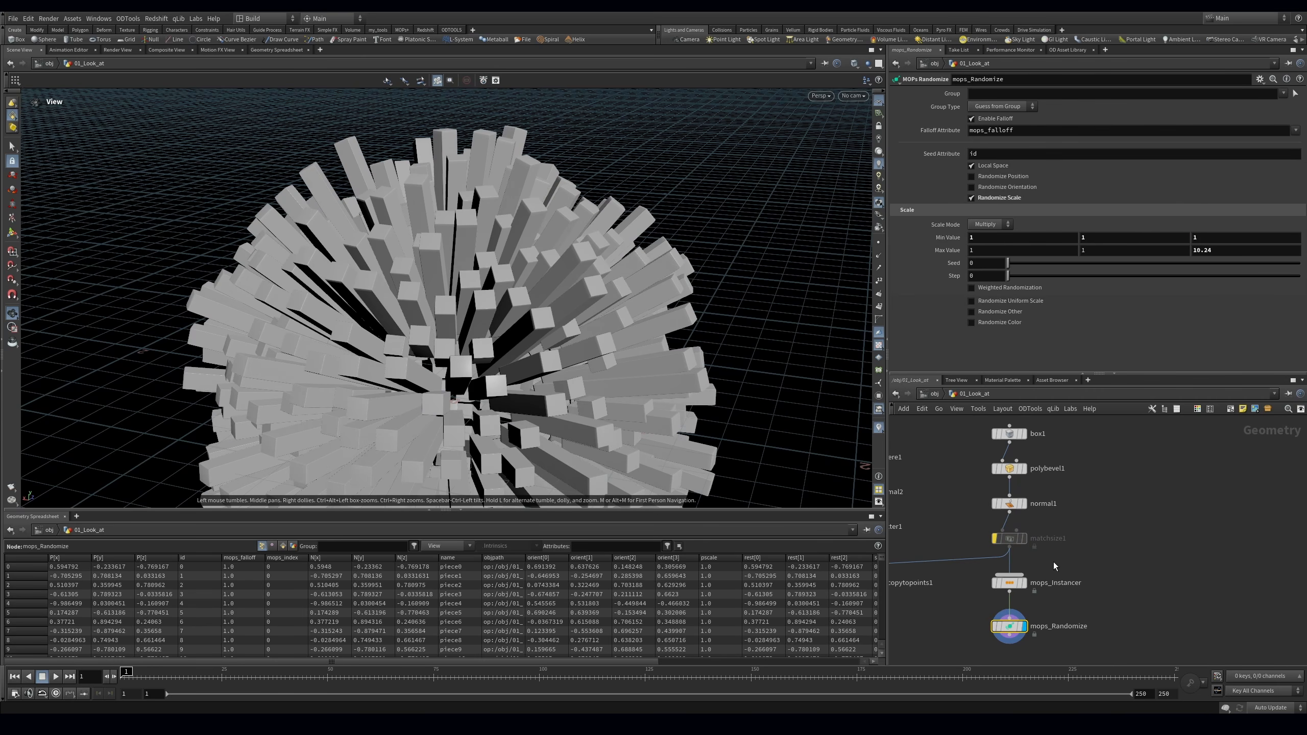
Re-enable matchsize1 and select mops_Randomize again with the whole spiky sphere in view
click(1009, 539)
click(991, 521)
right_drag(606, 287, 618, 338)
drag(617, 338, 566, 335)
click(1009, 626)
right_drag(535, 313, 539, 333)
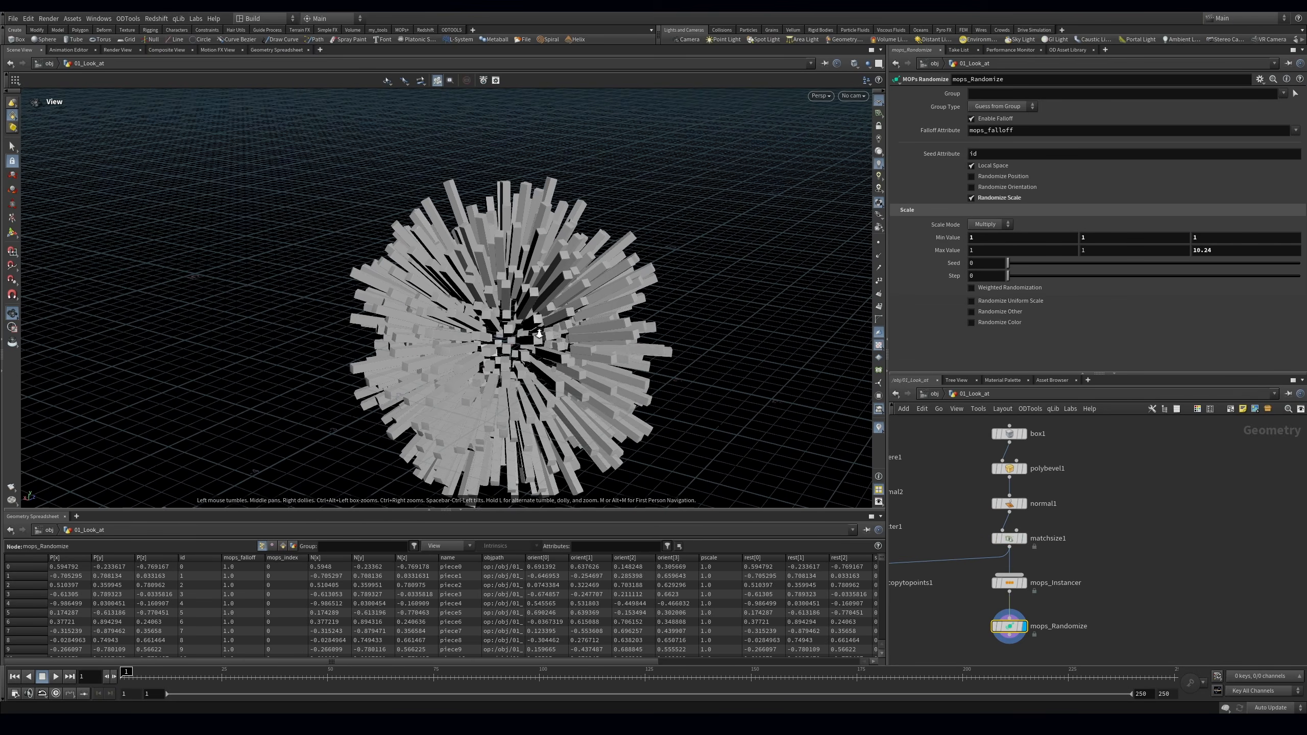
Hide the reference grid in the viewport
click(878, 103)
right_drag(617, 259, 639, 298)
mouse_move(640, 298)
middle_down()
mouse_move(691, 251)
mouse_move(634, 285)
mouse_move(636, 299)
middle_up()
drag(636, 299, 617, 301)
Add a MOPs Shape Falloff node after mops_Randomize and display it
middle_drag(1108, 617, 1086, 552)
key(Tab)
text(mops fal)
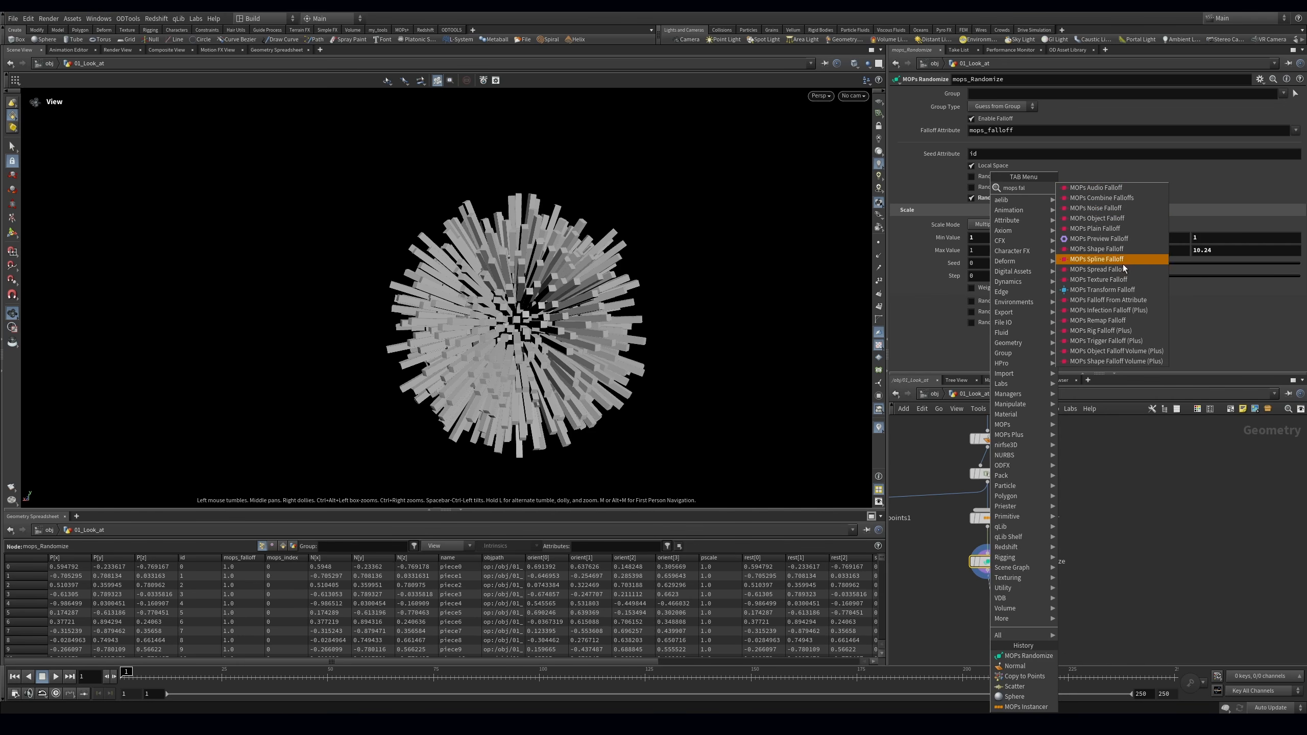
click(1096, 249)
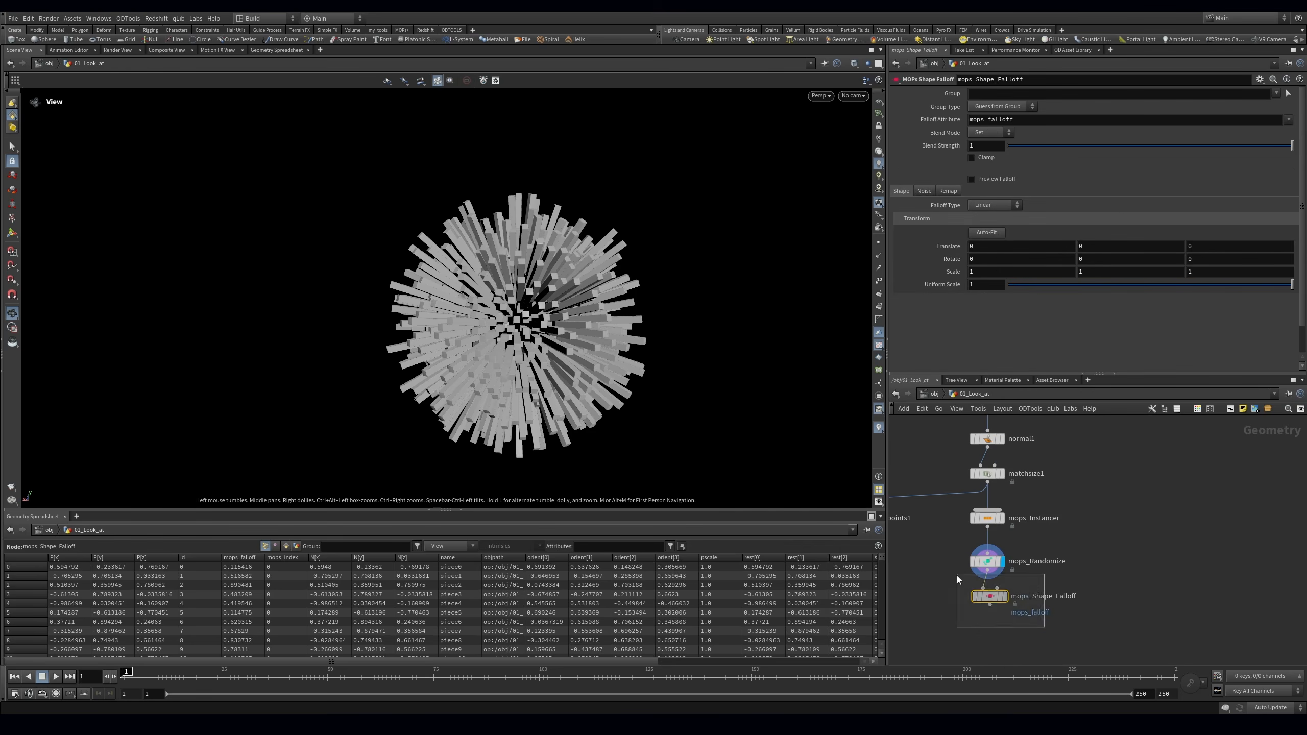
click(987, 605)
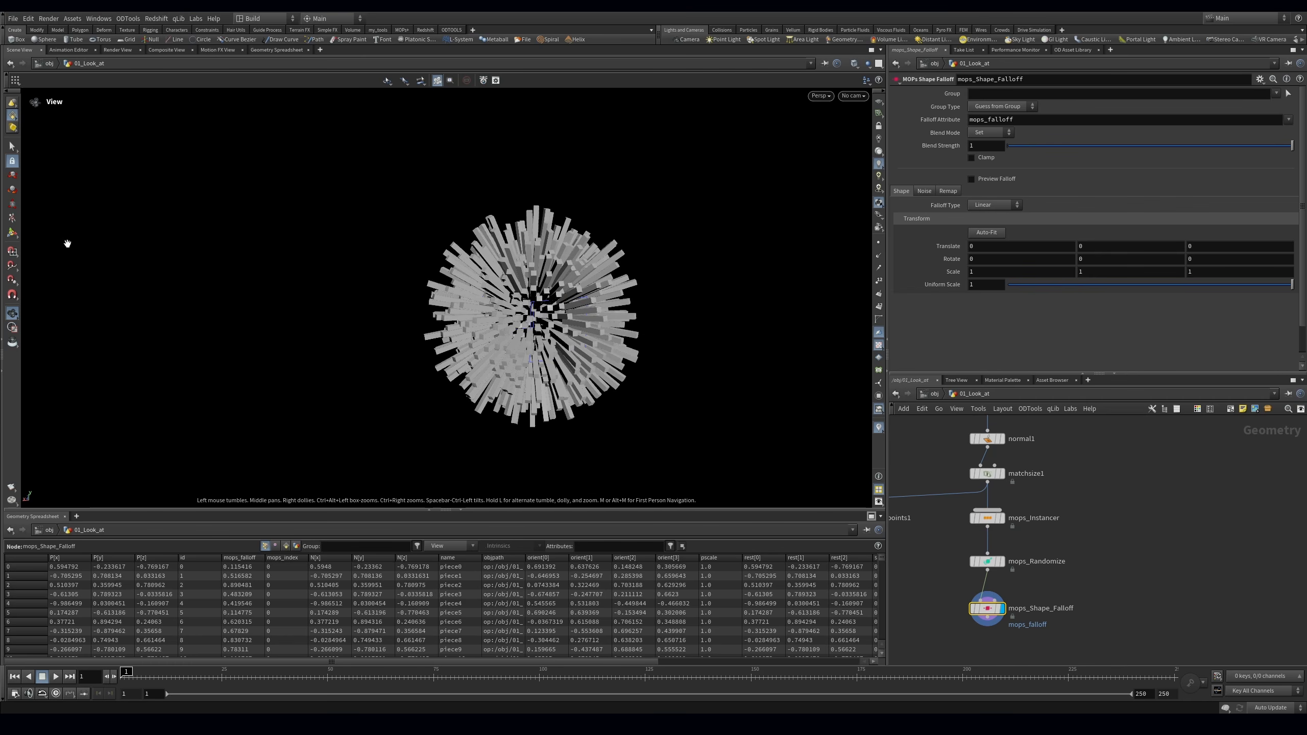
Enable Preview Falloff on mops_Shape_Falloff, show its handle and move the linear falloff to about -0.24 in Z
click(8, 235)
alt+drag(463, 329, 360, 330)
middle_drag(361, 333, 402, 306)
alt+drag(569, 272, 685, 237)
mouse_move(500, 334)
mouse_down()
mouse_move(710, 342)
mouse_move(372, 340)
mouse_move(494, 343)
mouse_up()
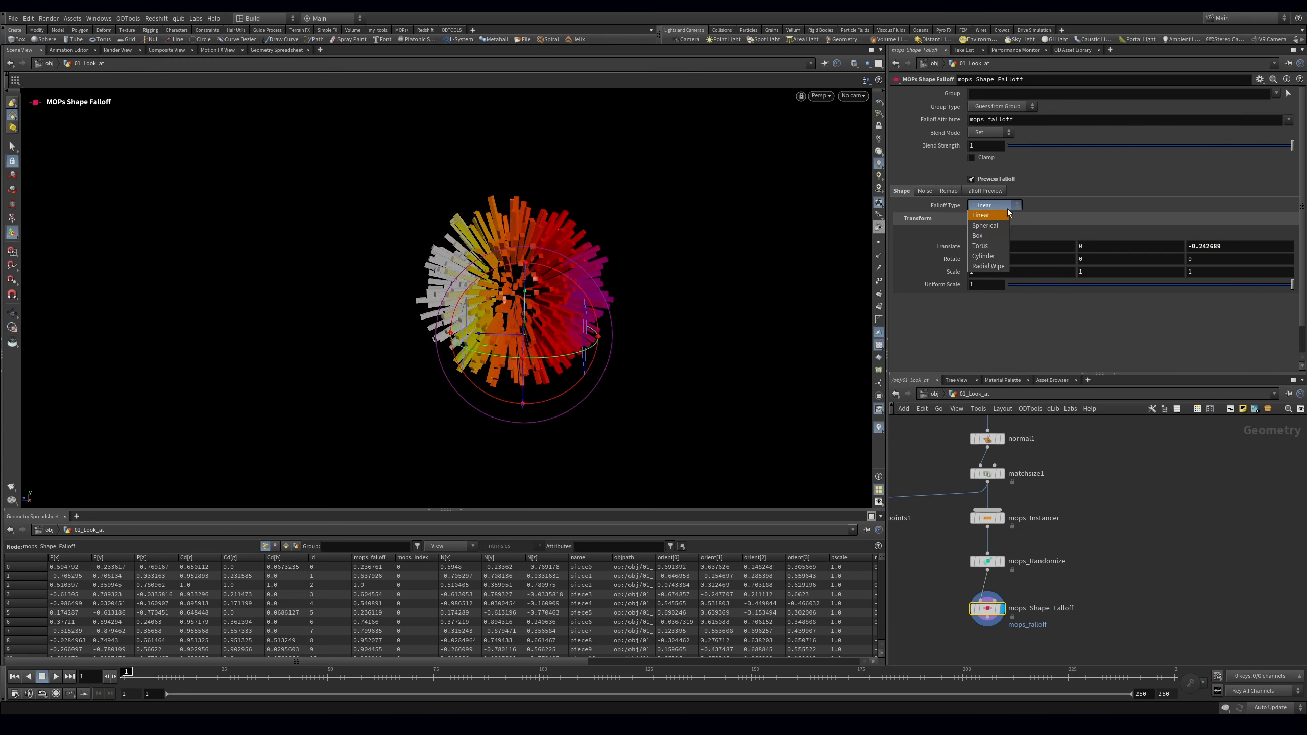
Change the Falloff Type to Spherical and move it off the cubes to about 3.36 in X and -0.27 in Z
click(985, 225)
alt+drag(727, 296, 732, 259)
drag(528, 283, 430, 286)
key(Return)
alt+drag(590, 287, 411, 304)
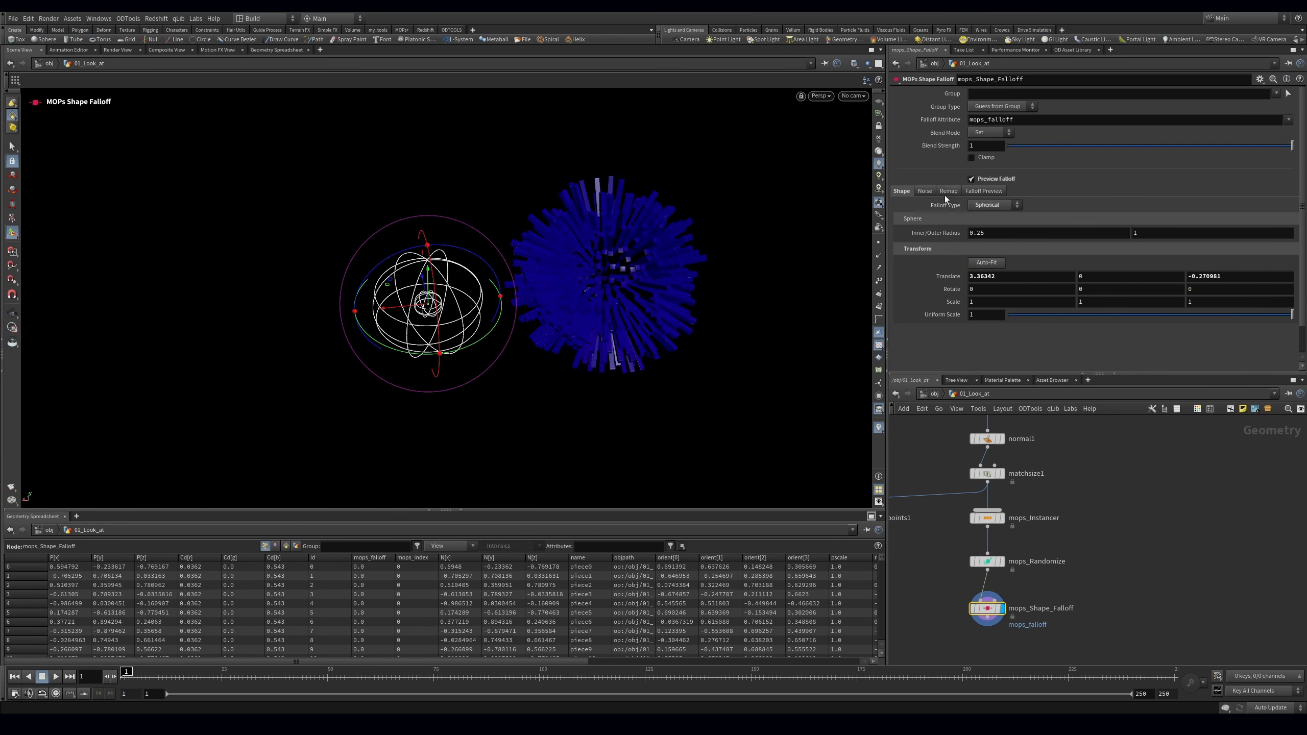
Try the Box falloff type, move the falloff to about 3.9 in X and set the type back to Linear
click(999, 237)
drag(402, 311, 374, 310)
click(993, 216)
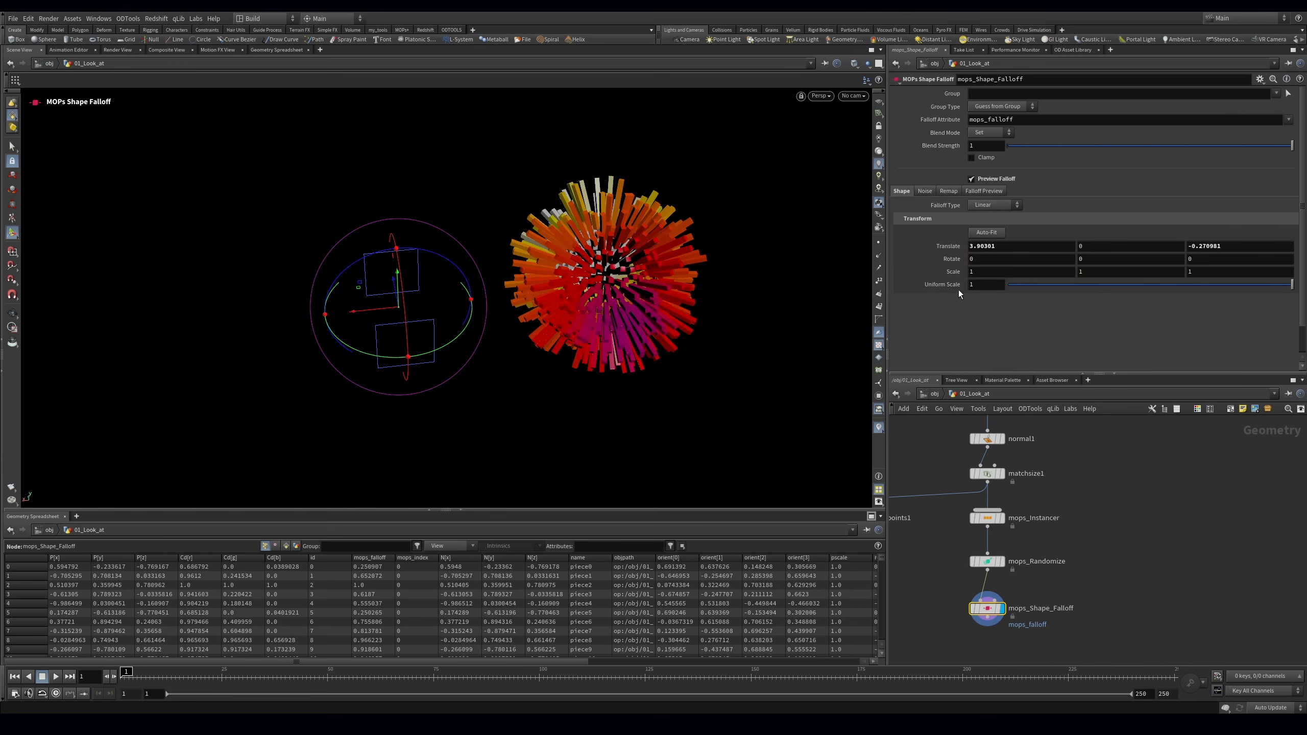
alt+drag(537, 290, 676, 274)
middle_drag(1041, 590, 1044, 543)
alt+right_drag(639, 233, 659, 210)
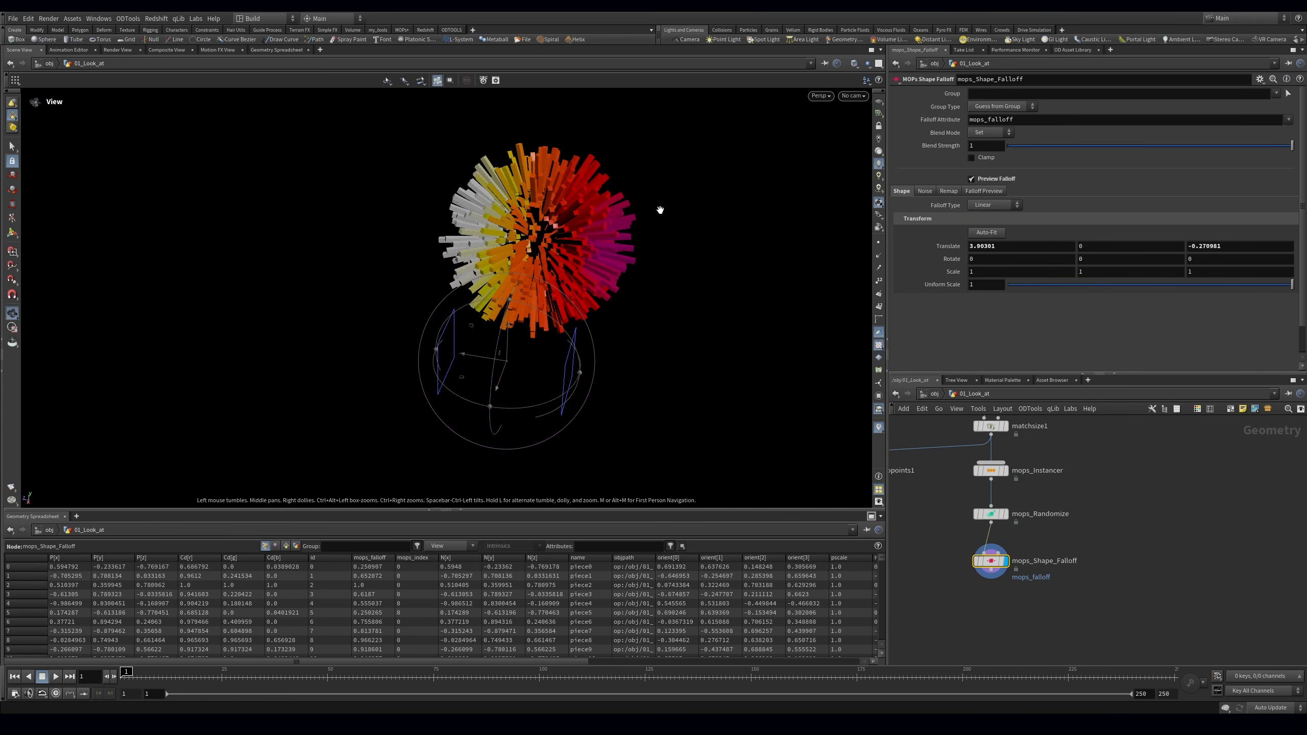
Turn off Preview Falloff, rewire mops_Shape_Falloff between mops_Instancer and mops_Randomize, and display mops_Randomize
click(1000, 180)
drag(643, 236, 684, 242)
key(Return)
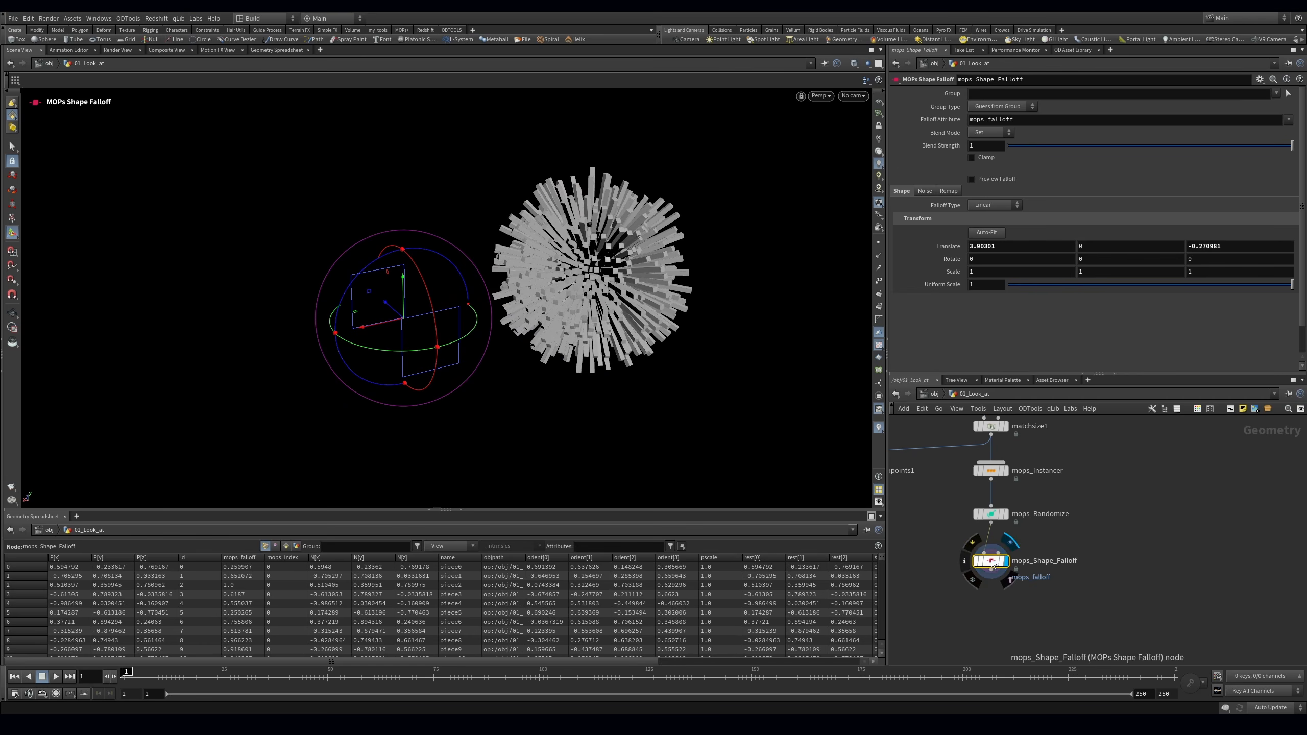
drag(988, 561, 989, 503)
drag(1053, 574, 982, 527)
key(r)
Move the linear falloff to about 1.0 in Z and set its Uniform Scale to 0.28
alt+drag(619, 278, 688, 301)
click(998, 506)
mouse_move(552, 287)
alt+mouse_down()
mouse_move(566, 290)
mouse_move(489, 348)
mouse_move(367, 342)
mouse_move(383, 334)
alt+mouse_up()
key(Return)
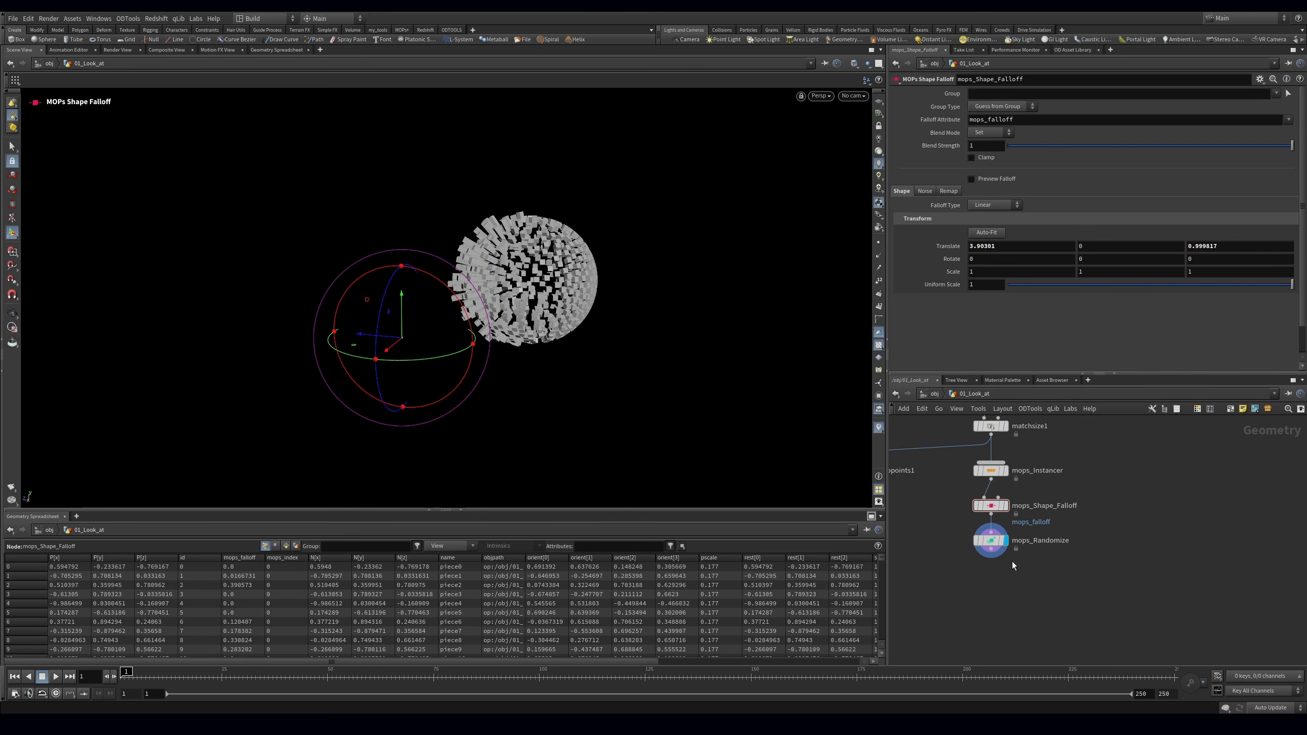
click(990, 540)
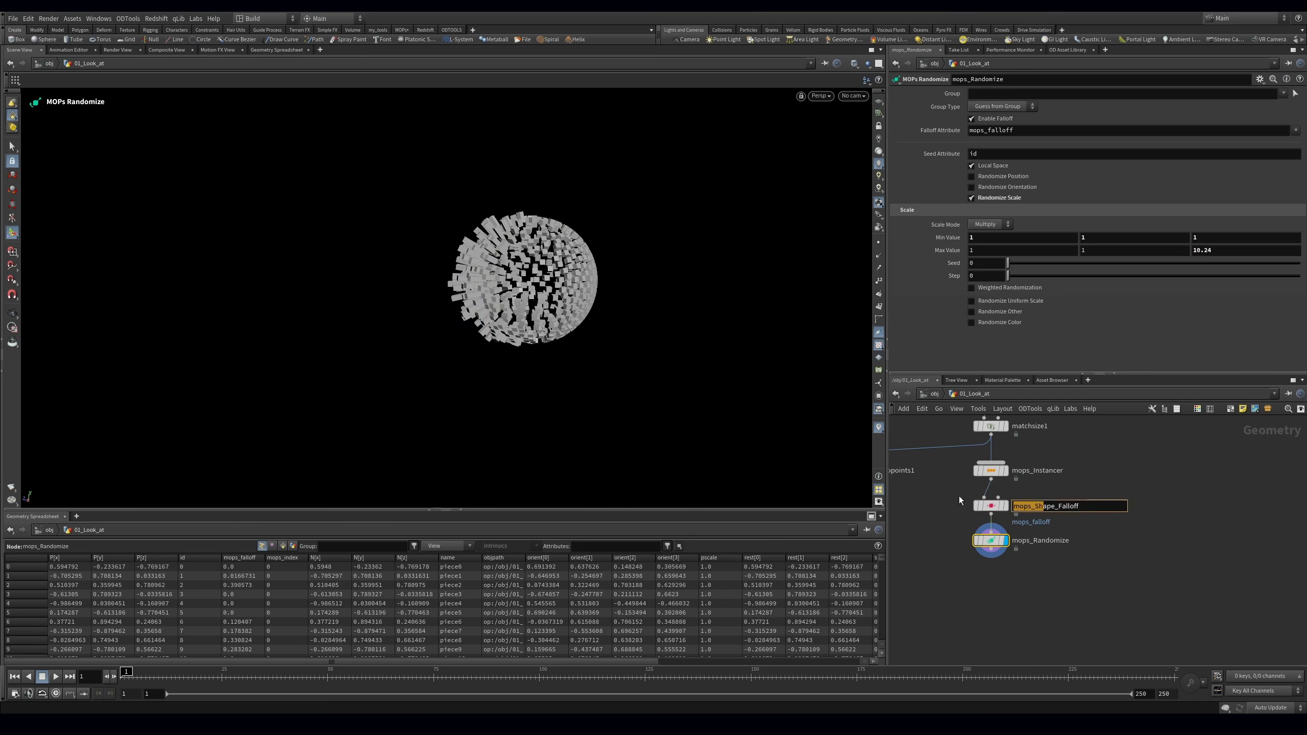
click(990, 505)
mouse_move(1098, 286)
mouse_down()
mouse_move(1108, 289)
mouse_move(1088, 290)
mouse_up()
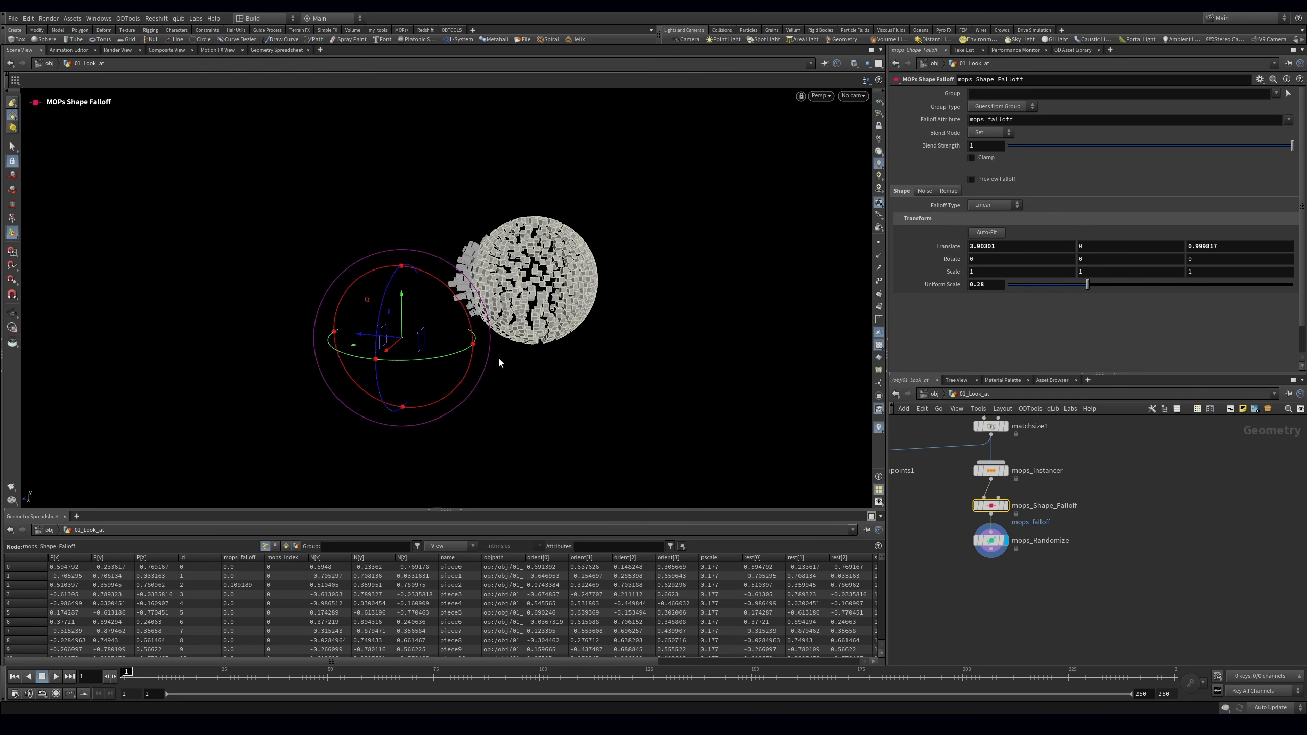
Move the falloff into the sphere of cubes at about 1.55 in X, -0.47 in Y and -0.07 in Z
click(1002, 547)
click(990, 505)
drag(391, 340, 505, 350)
key(alt)
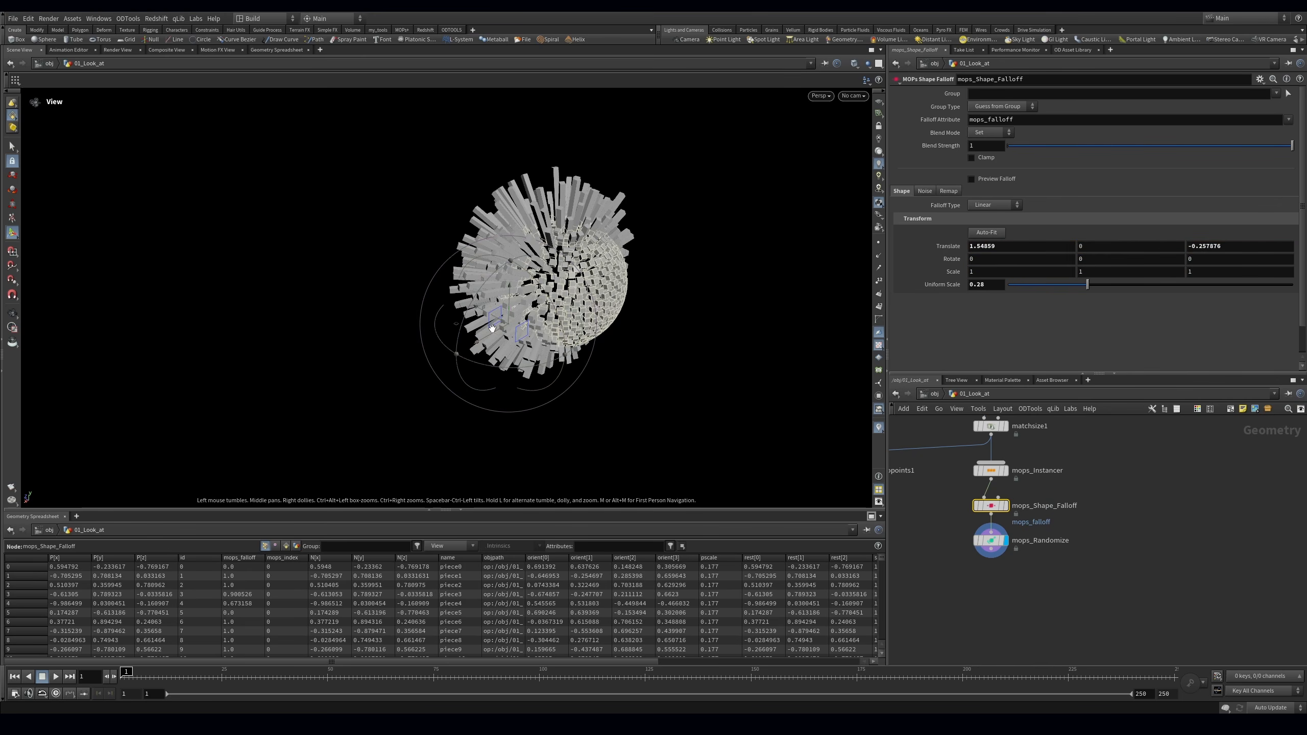
drag(512, 301, 496, 351)
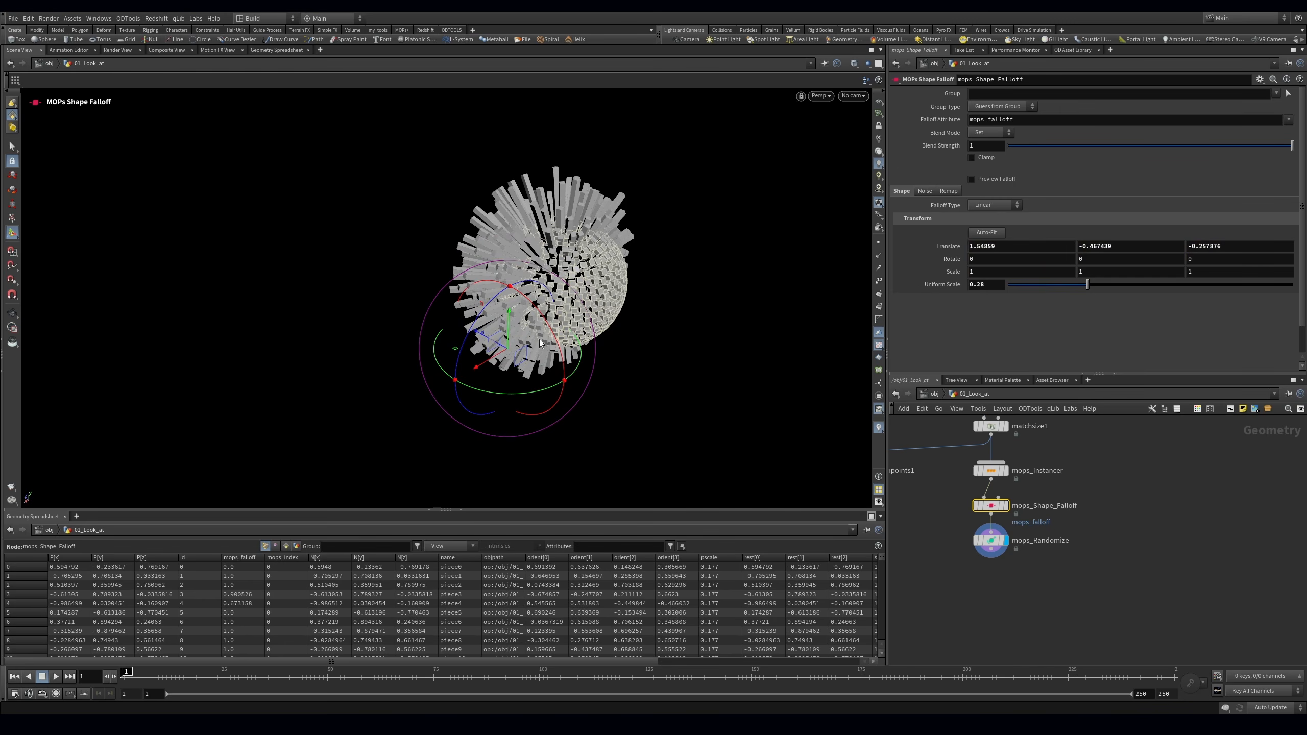
alt+right_drag(557, 327, 503, 357)
mouse_move(474, 350)
mouse_down()
mouse_move(454, 335)
mouse_move(464, 344)
mouse_up()
alt+drag(595, 353, 599, 273)
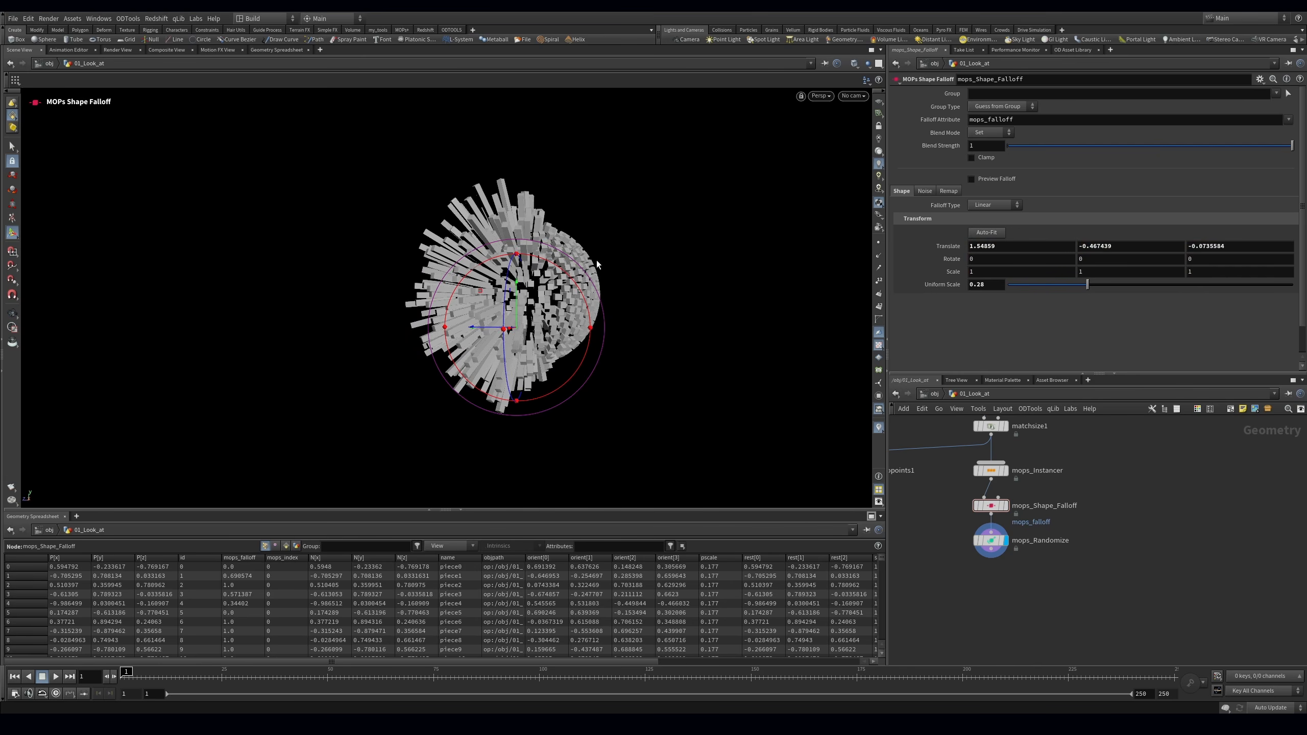
Check the falloff colours on the scaled cubes by briefly enabling Preview Falloff, and return to mops_Randomize
click(999, 179)
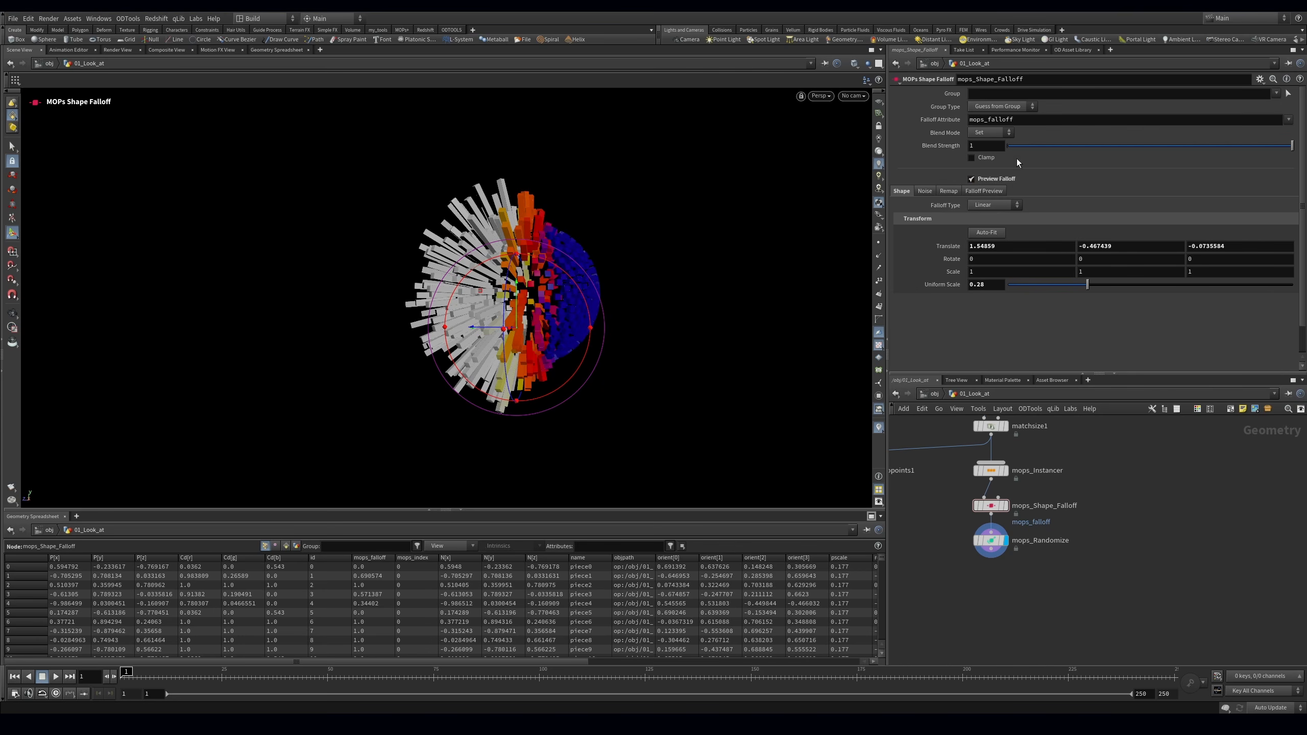
click(997, 180)
click(990, 540)
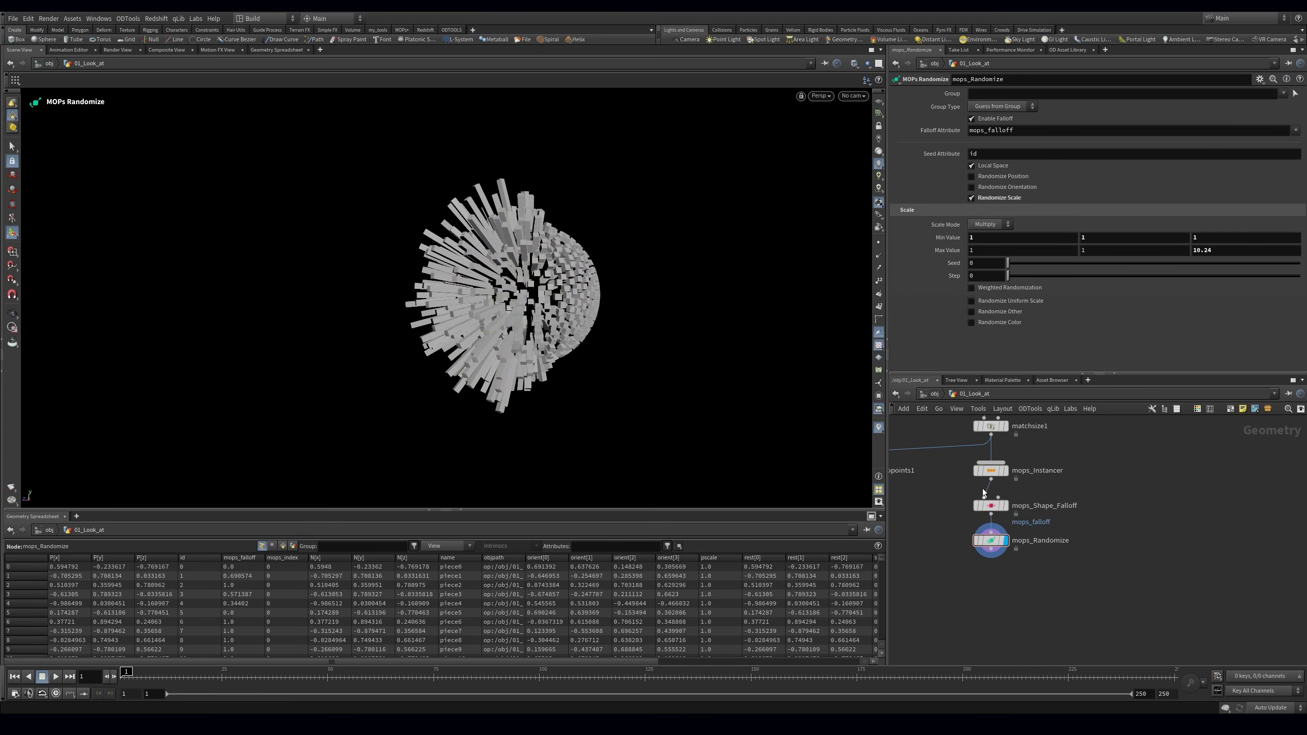
Shift the falloff to about 0.1 in Z, rewire mops_Shape_Falloff after mops_Randomize and display it
click(991, 505)
mouse_move(482, 328)
mouse_down()
mouse_move(385, 335)
mouse_move(468, 333)
mouse_up()
drag(982, 503, 994, 570)
click(1010, 571)
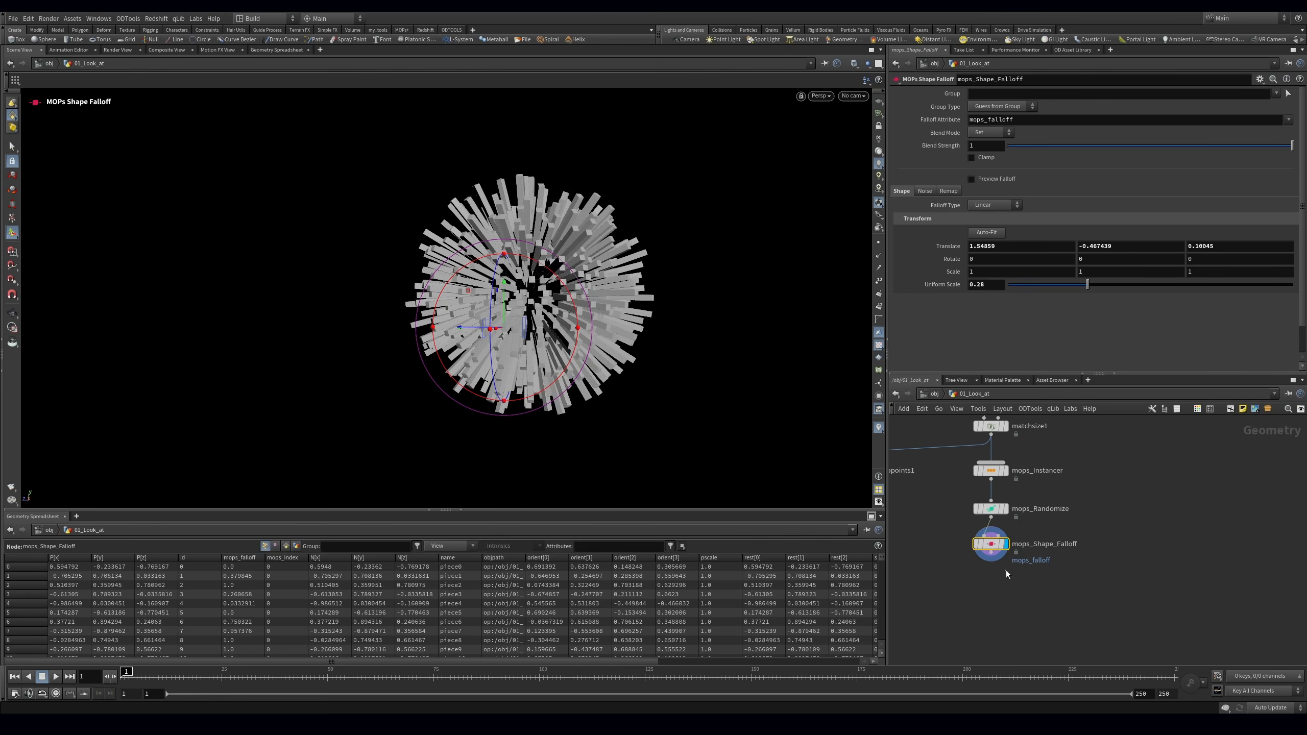
Add a displayed MOPs Transform Modifier after mops_Shape_Falloff and set its Z Scale to 3.7
key(Tab)
text(mops tra)
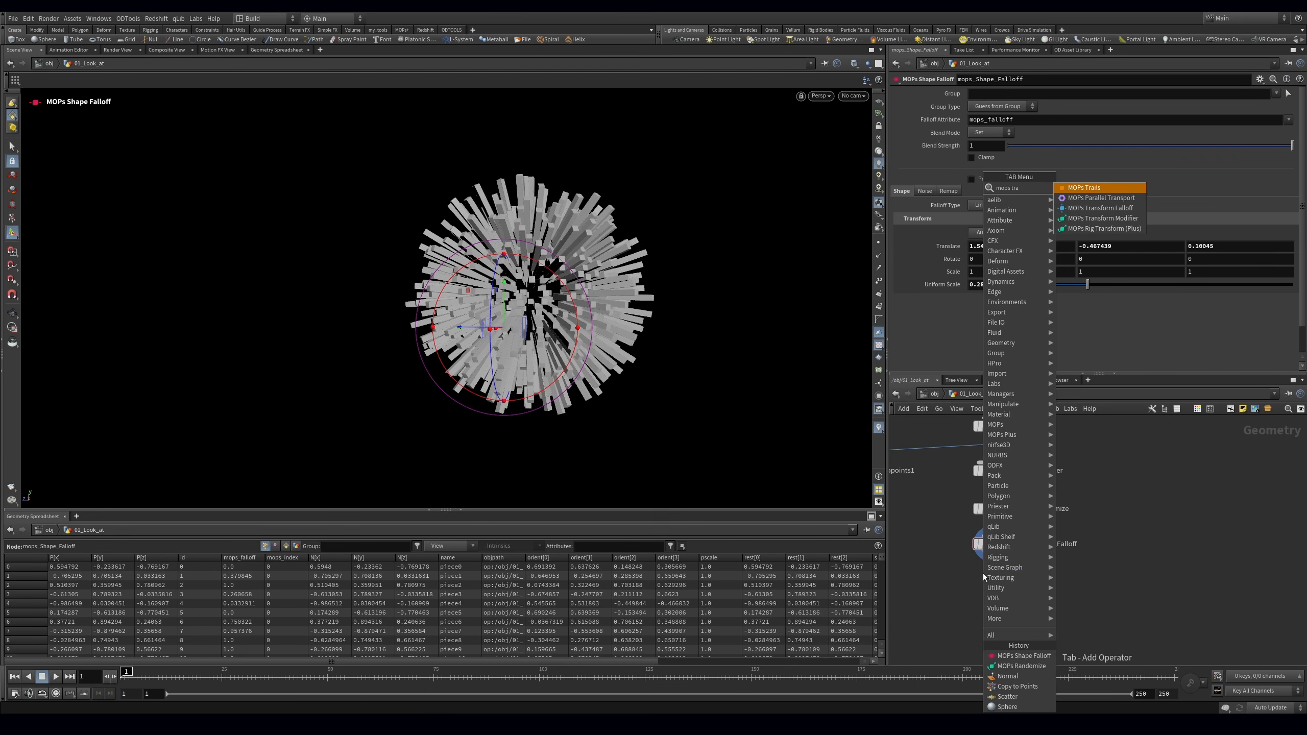
key(Escape)
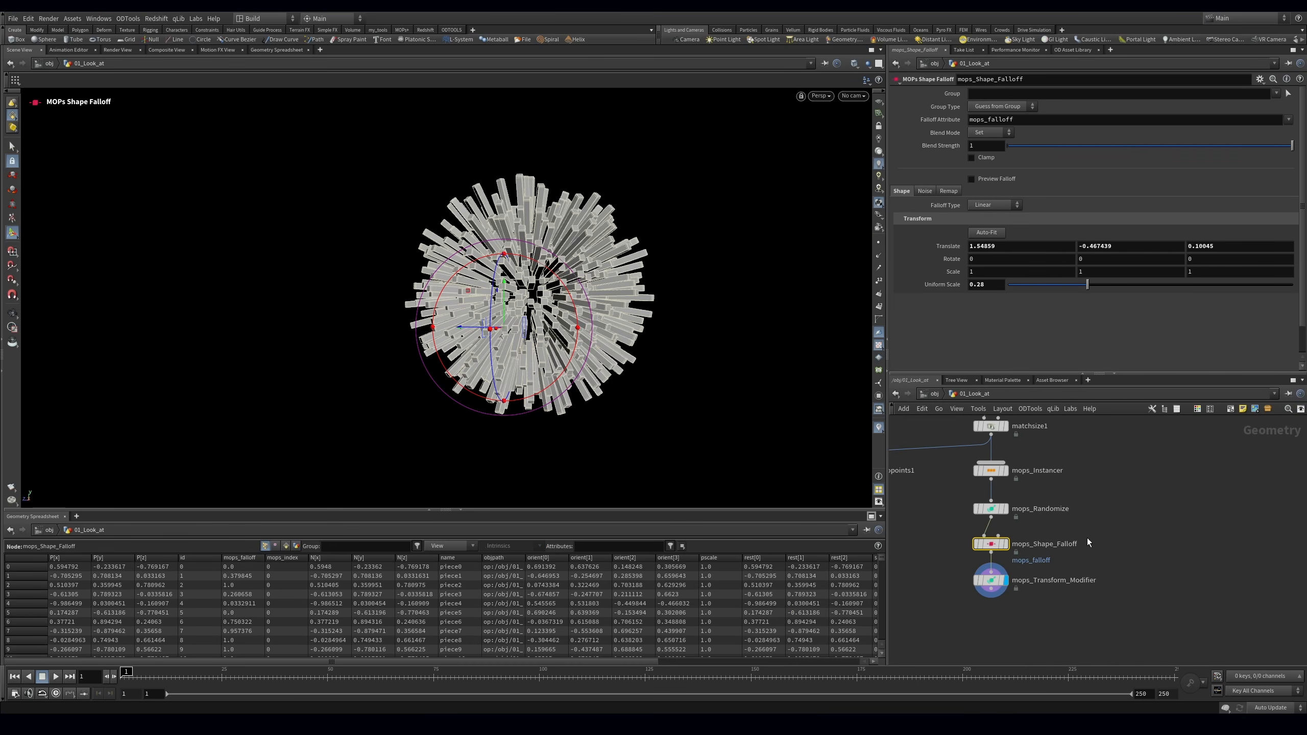
key(Down)
alt+drag(616, 275, 624, 284)
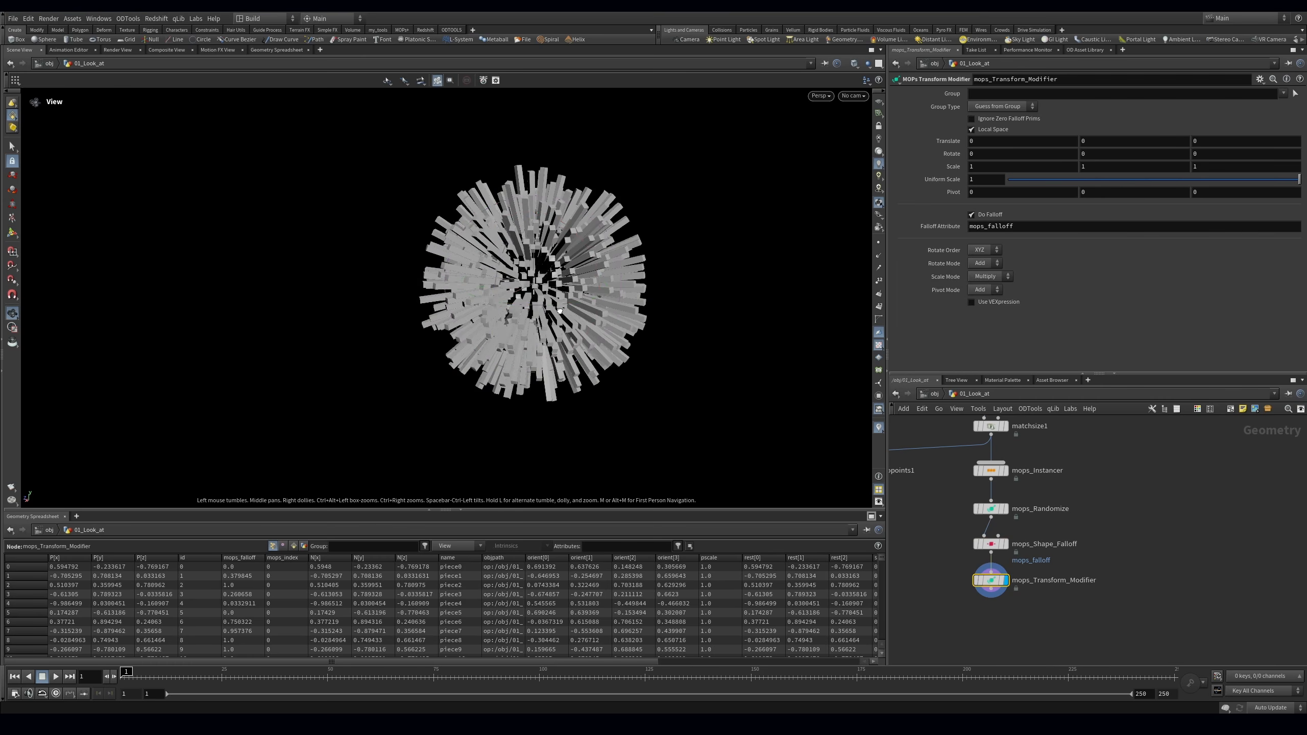
middle_drag(1198, 167, 1269, 167)
alt+drag(581, 286, 613, 288)
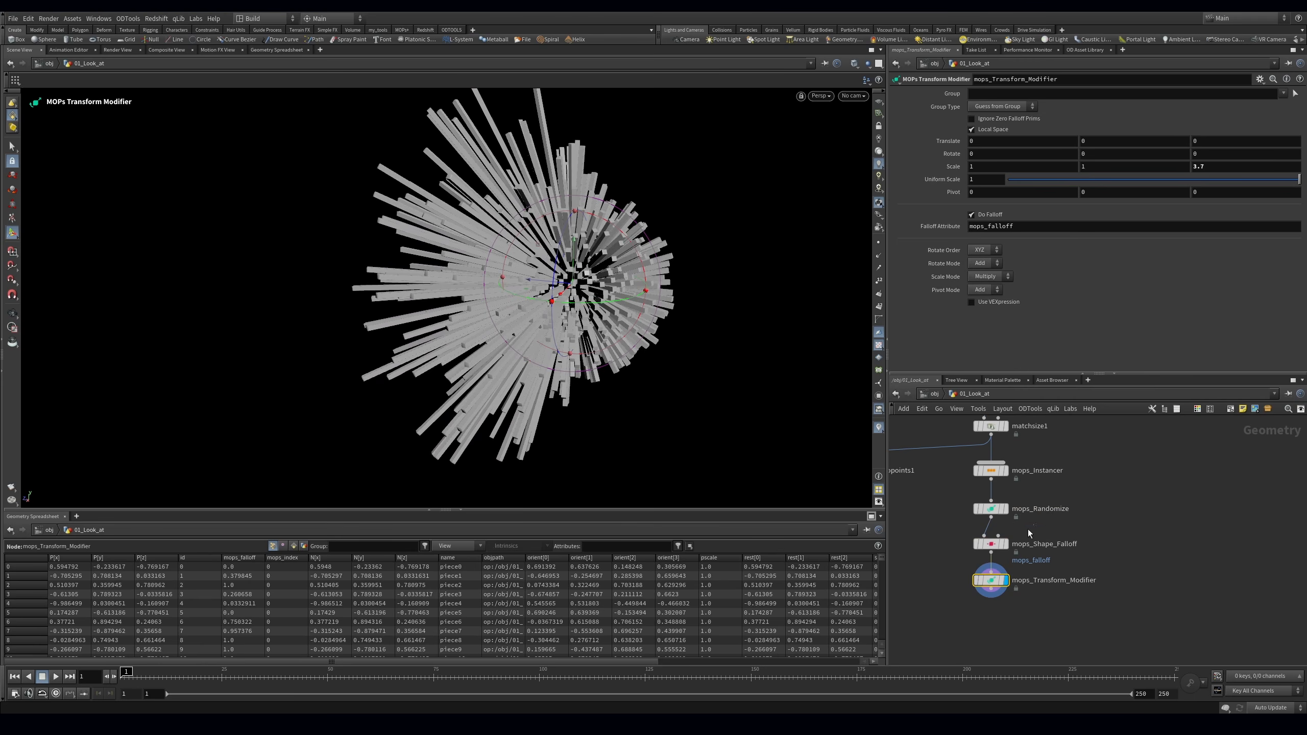
Set the Transform Modifier's X Rotate to 113 and slide mops_Shape_Falloff along Z to about 0.2
middle_drag(986, 154, 956, 208)
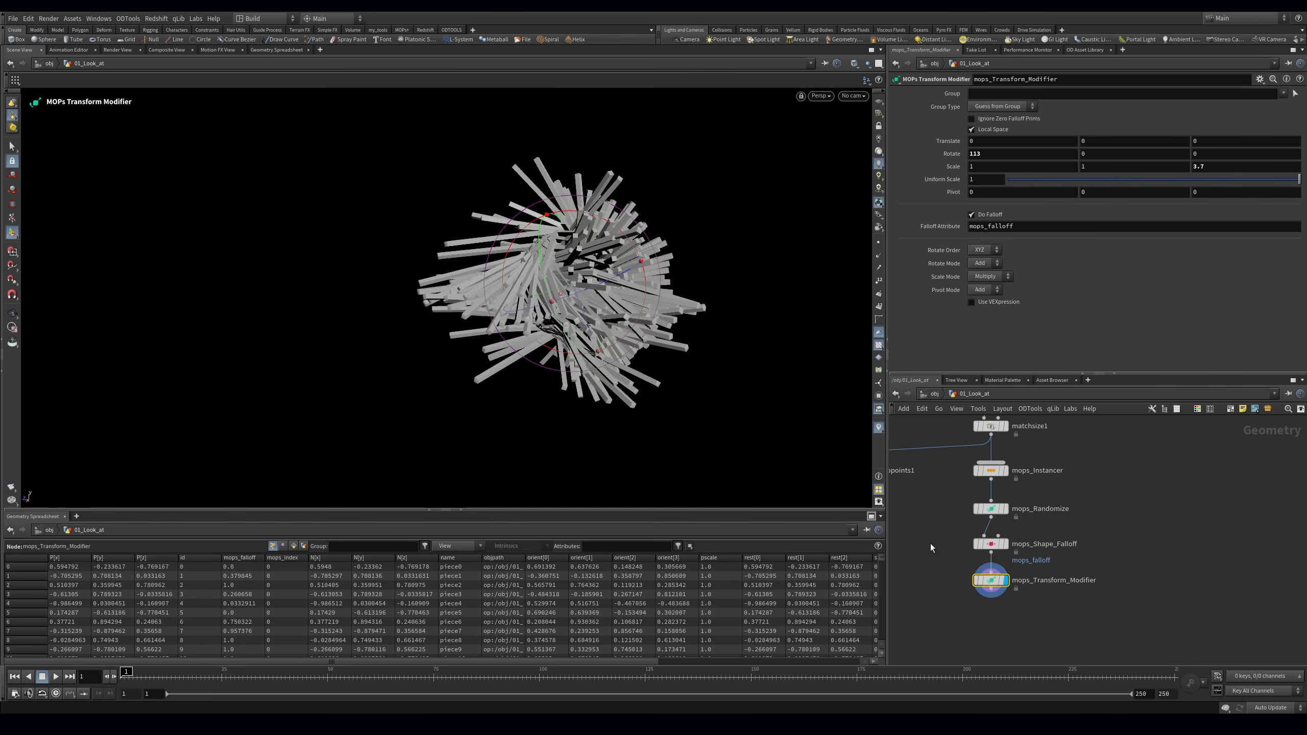
click(990, 543)
drag(548, 332, 738, 361)
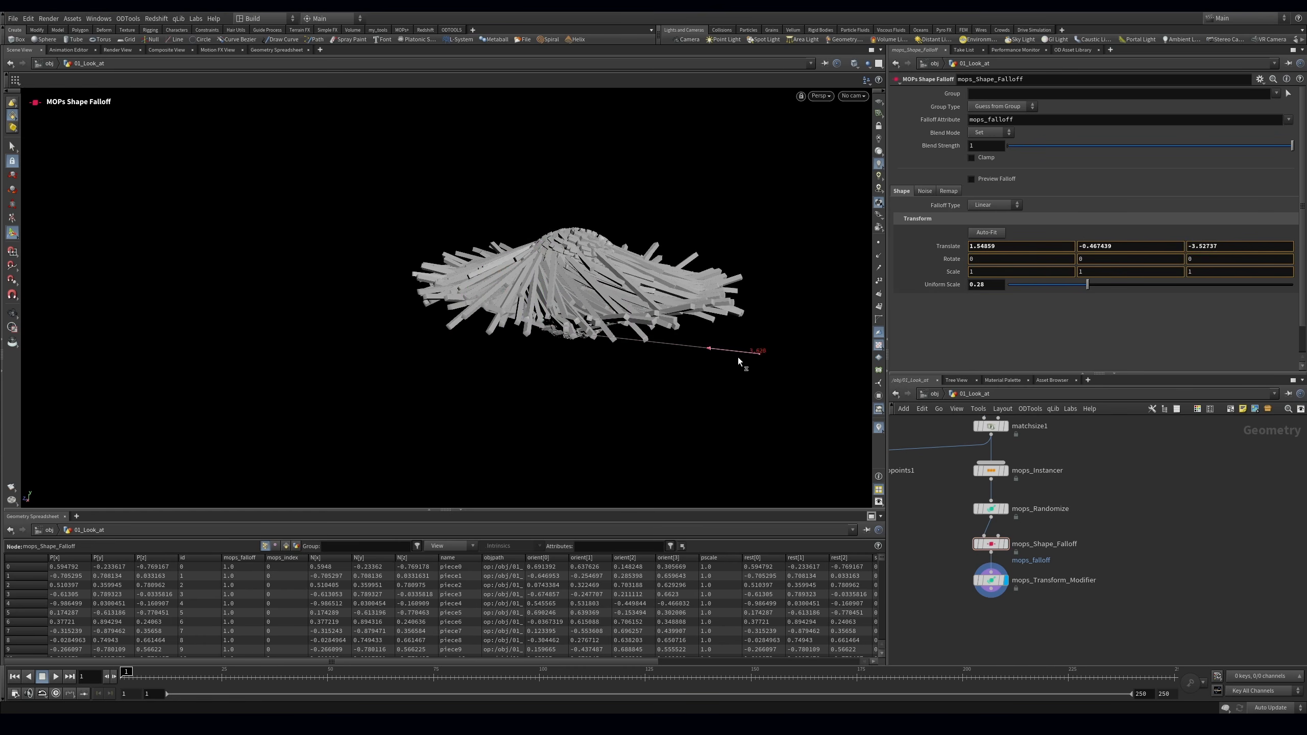
drag(605, 335, 487, 317)
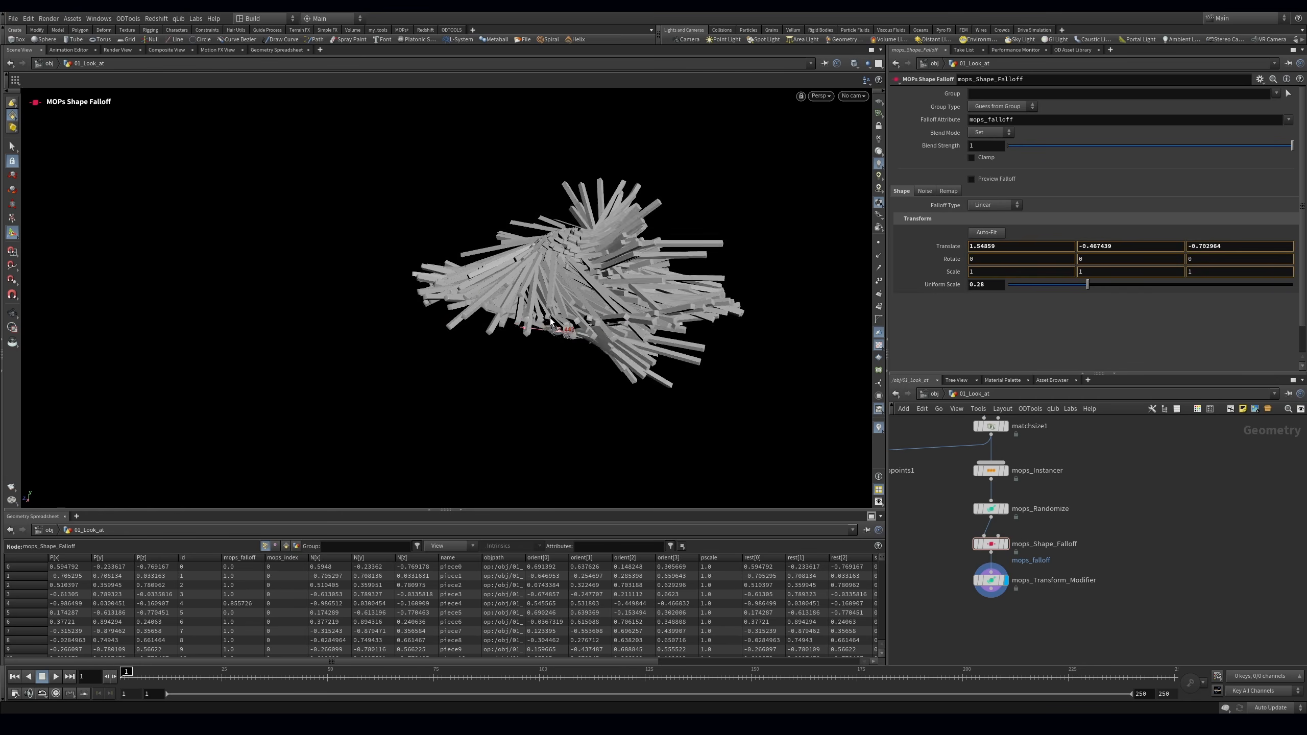
drag(560, 325, 524, 318)
Move mops_Shape_Falloff and mops_Transform_Modifier aside and add a MOPs Aim node below mops_Randomize
drag(968, 546, 1024, 601)
drag(991, 544, 1057, 542)
click(1021, 541)
click(989, 518)
key(Escape)
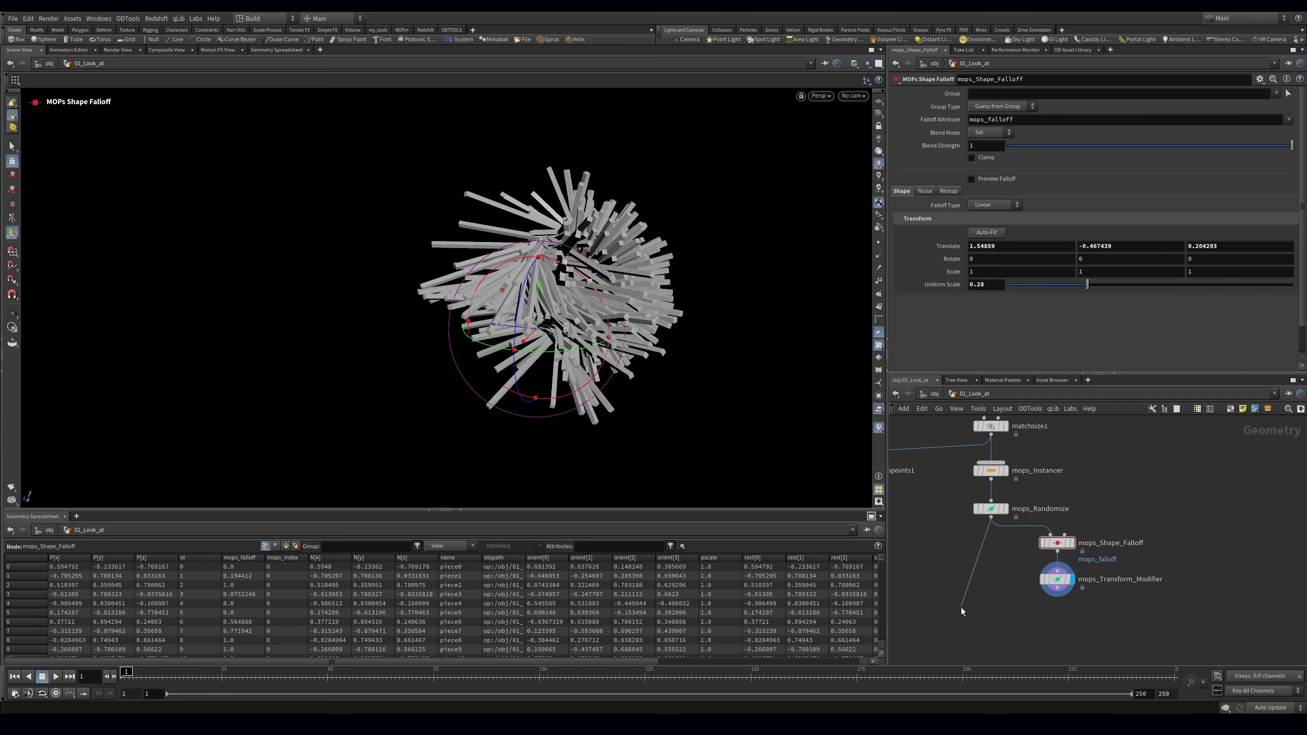
key(Tab)
text(mops aim)
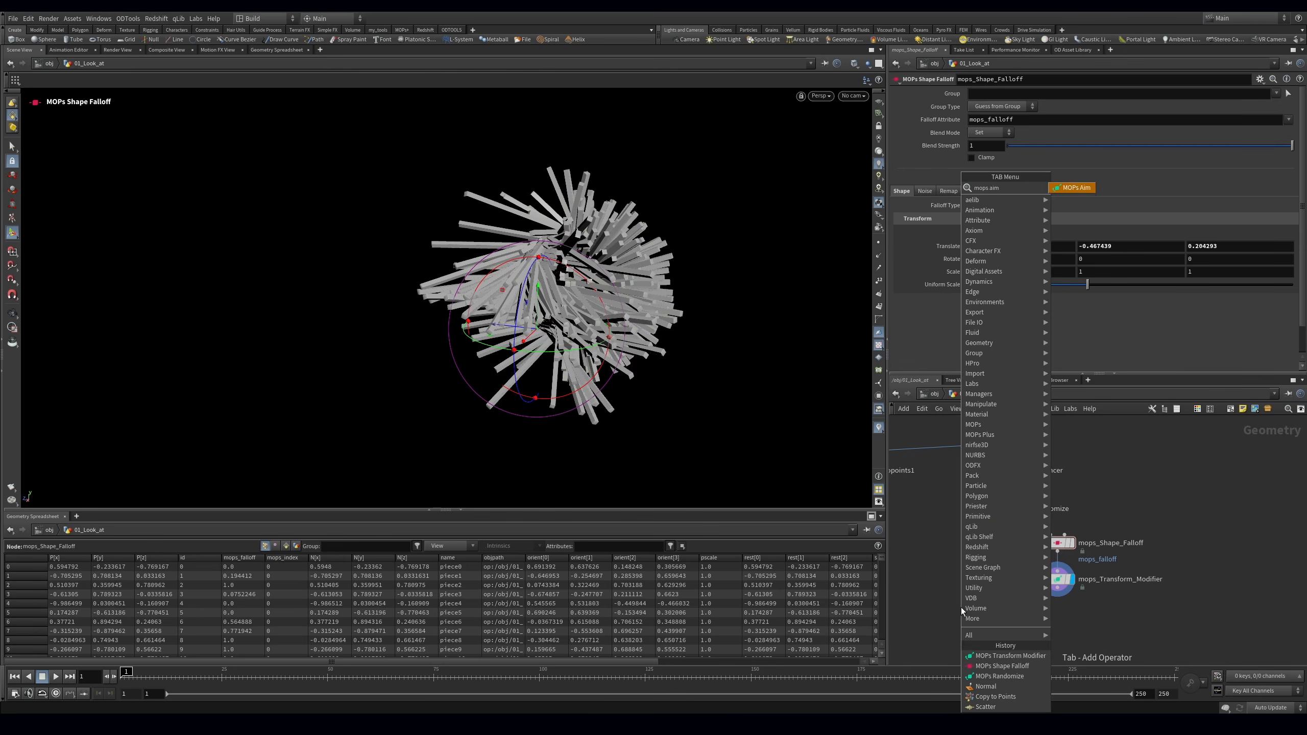
key(Return)
click(961, 608)
drag(961, 606, 986, 624)
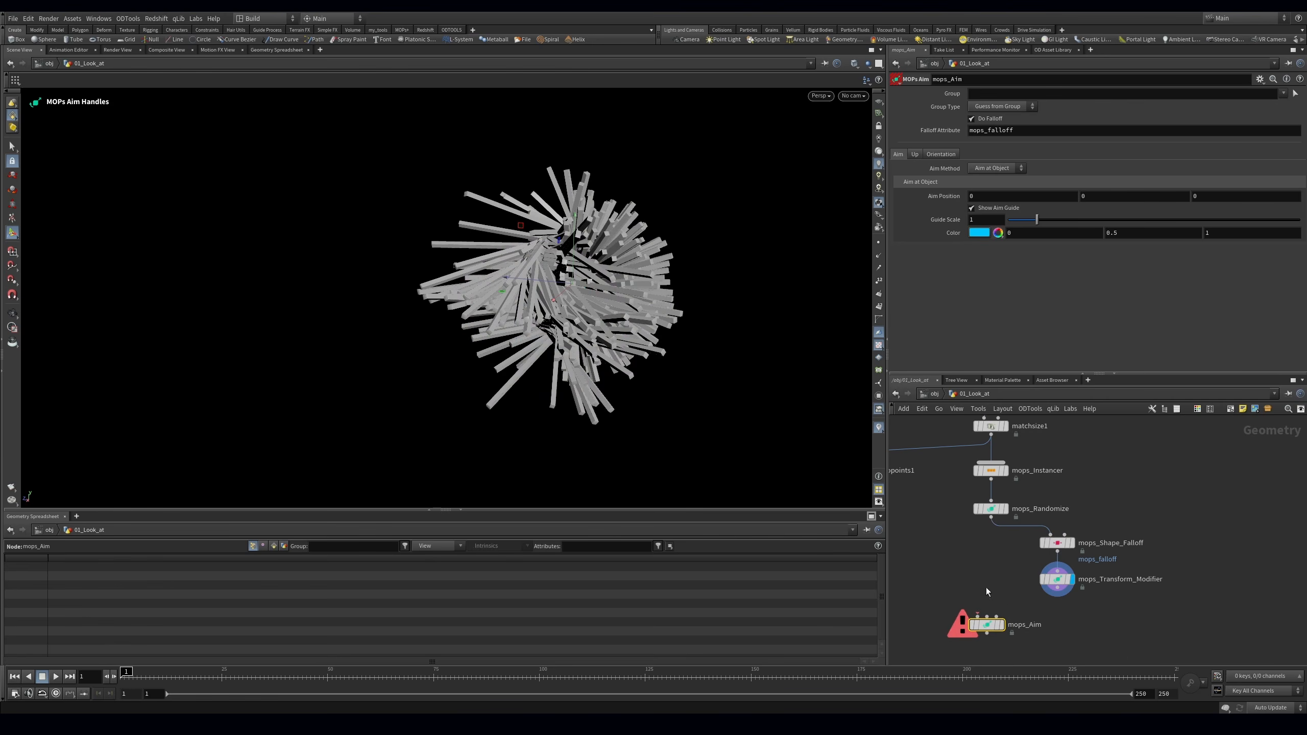
Wire mops_Randomize into mops_Aim's first input and display mops_Aim, comparing it with the mops_Randomize result
drag(988, 530, 977, 616)
drag(1113, 603, 1106, 541)
click(994, 623)
click(1002, 625)
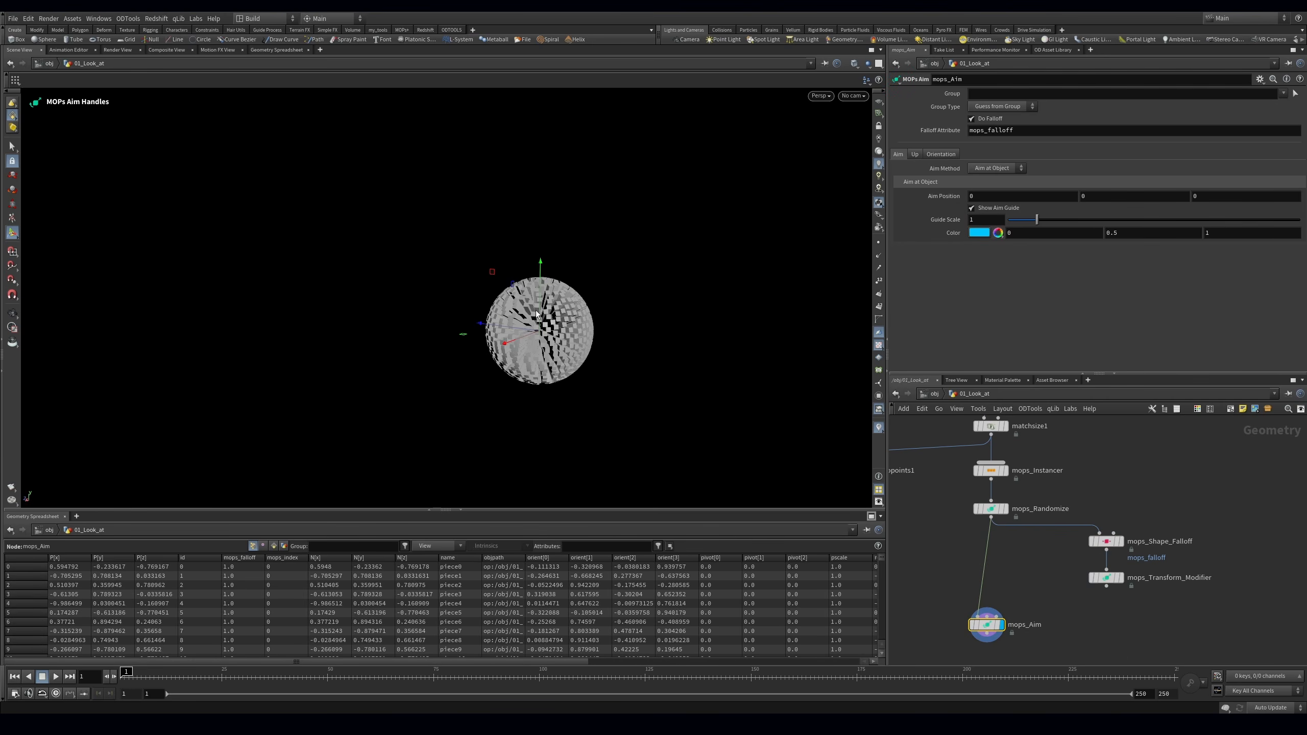
click(990, 510)
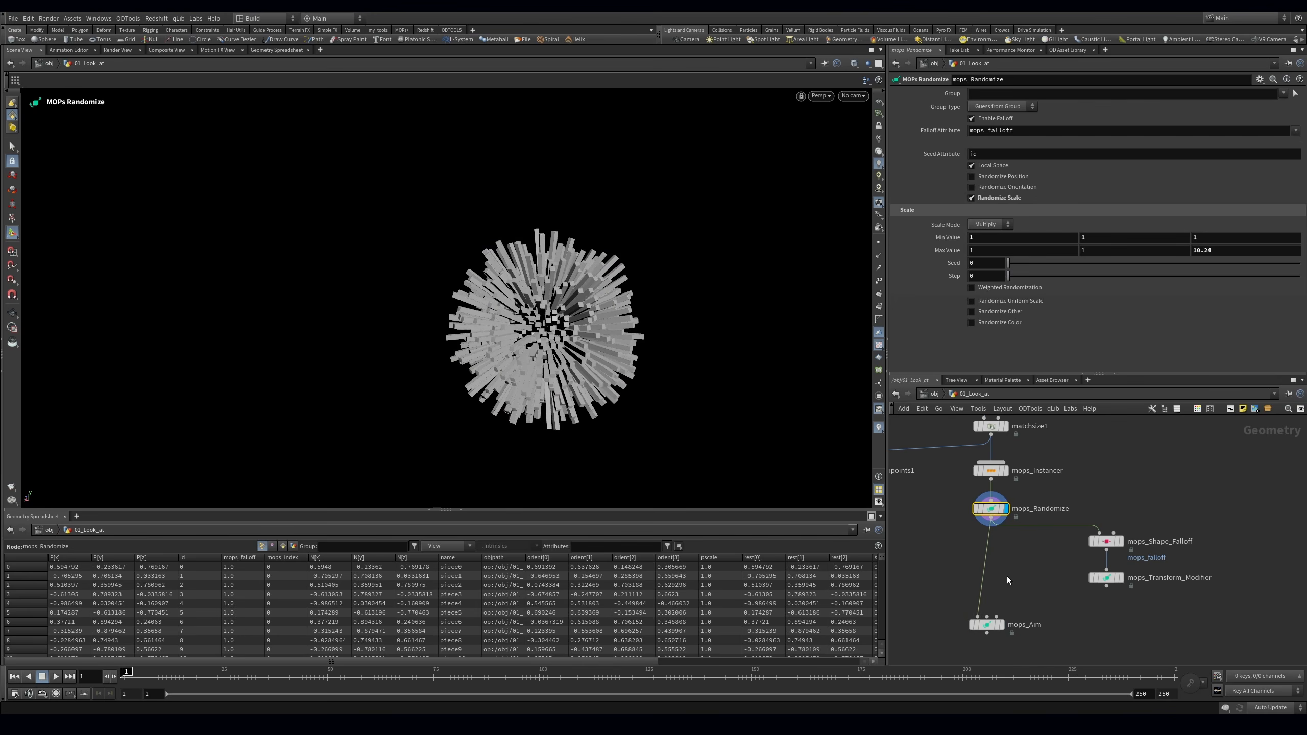
click(983, 624)
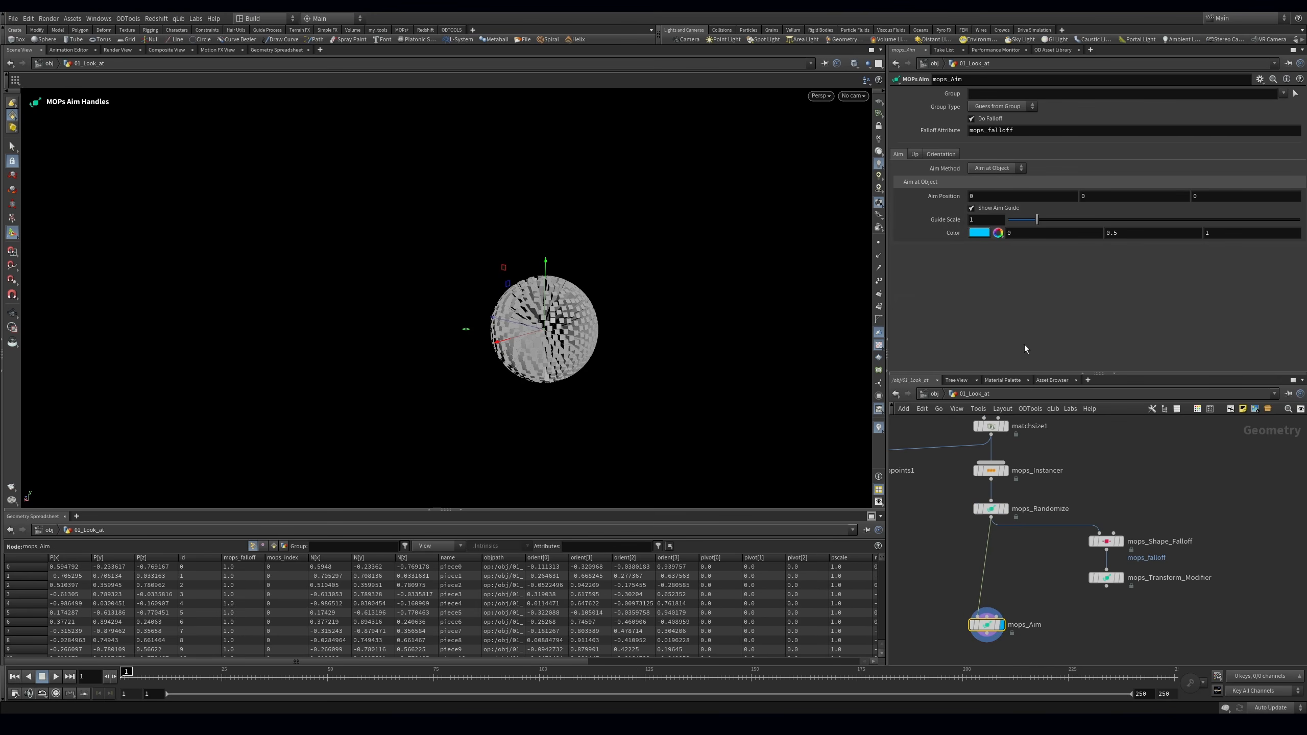
Add a sphere above mops_Aim, set its Primitive Type to Primitive and inspect its node info
key(Tab)
text(sph)
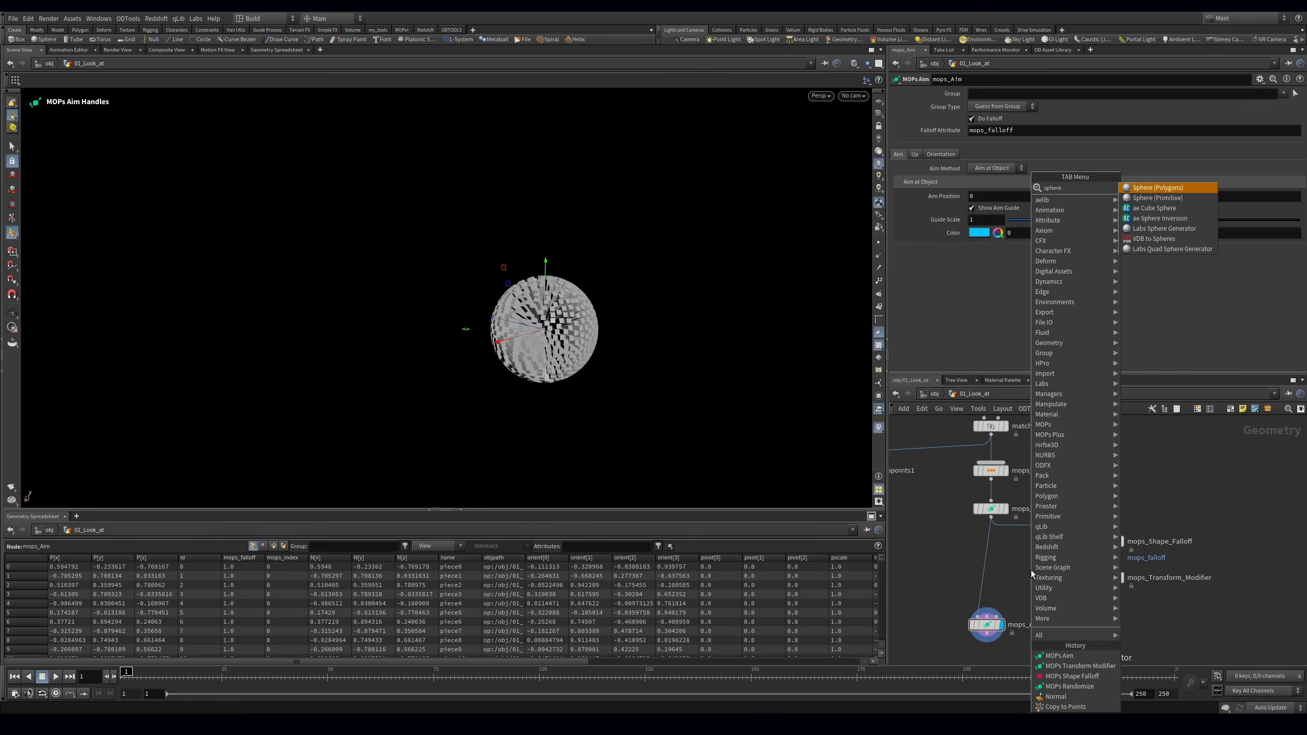
key(Return)
click(1031, 570)
click(992, 94)
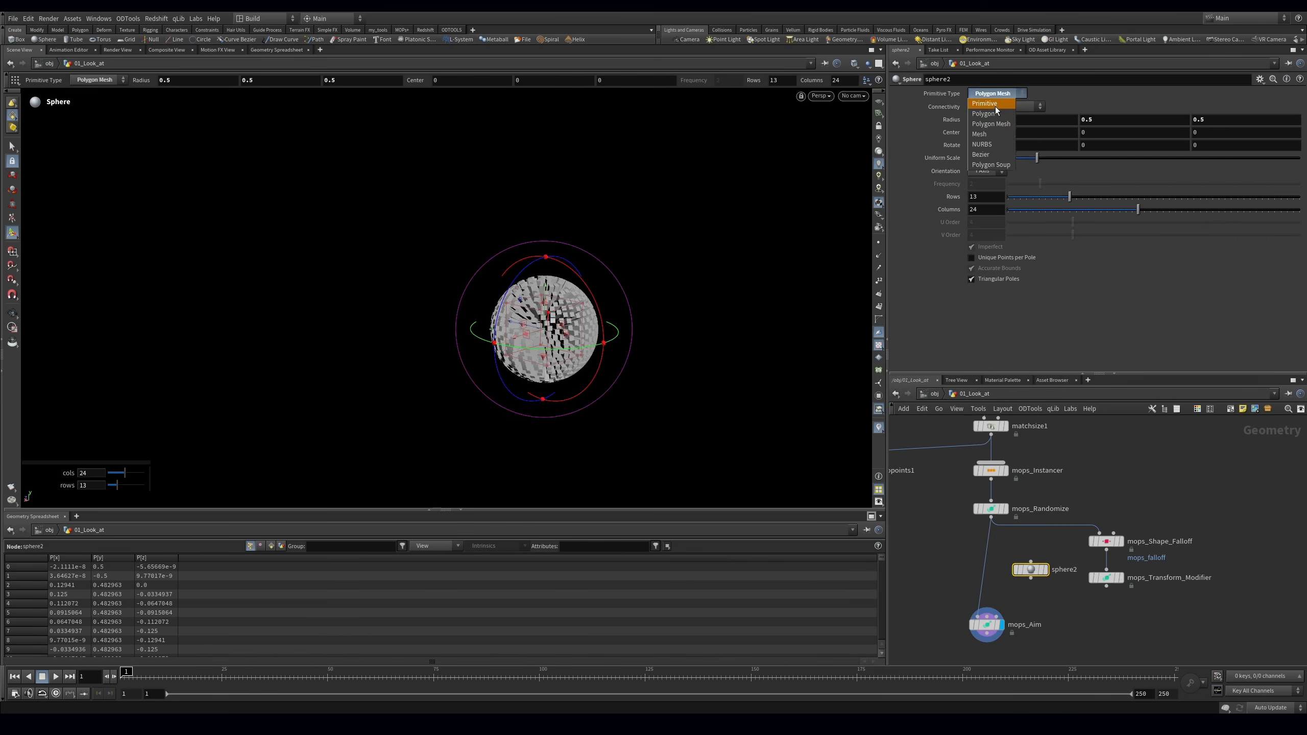
click(995, 106)
middle_click(1034, 572)
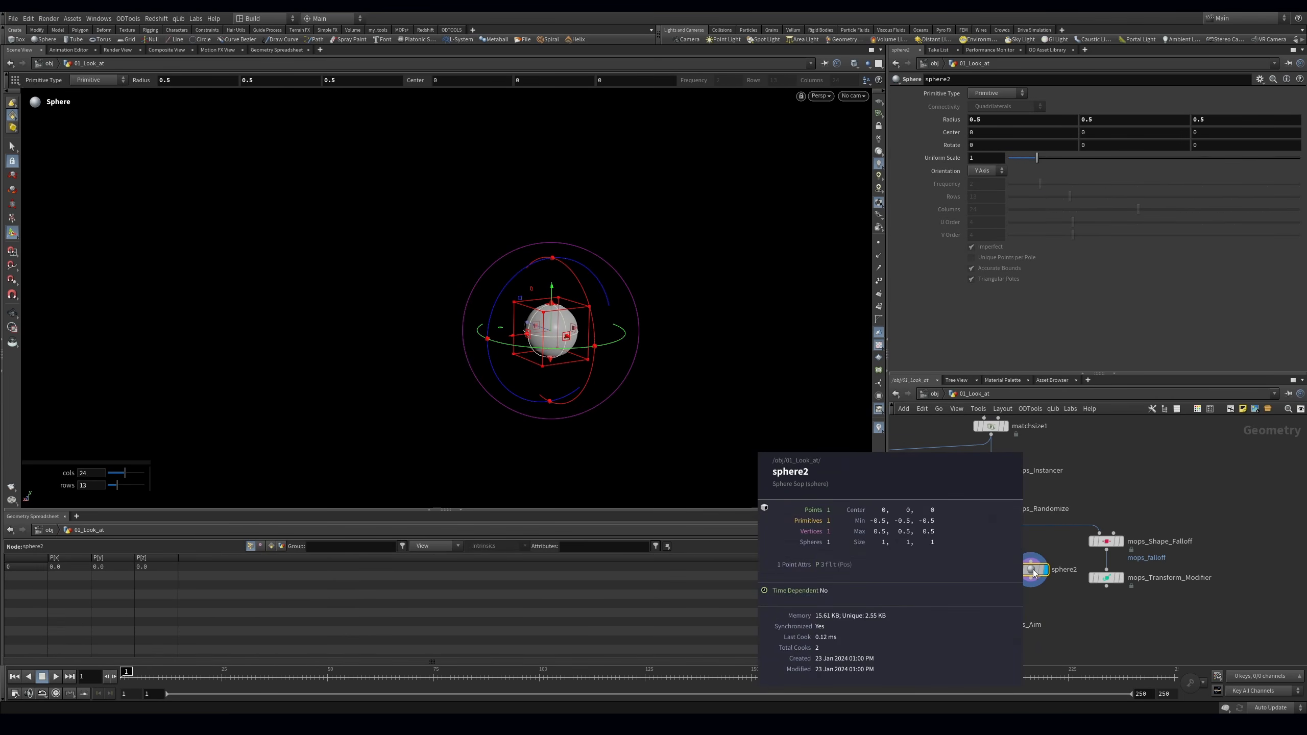
Connect sphere2 to the optional aim target input of mops_Aim and display mops_Aim
drag(1035, 585, 991, 612)
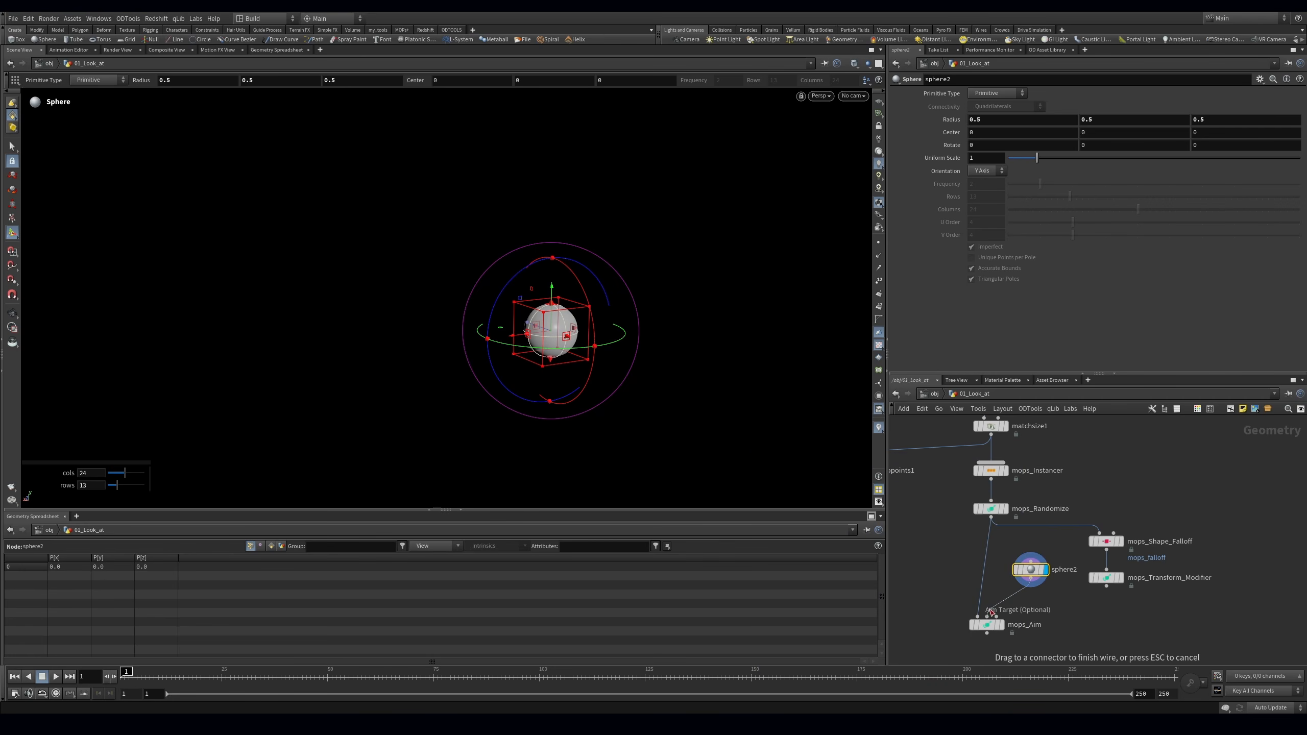
click(991, 615)
click(977, 633)
Move the target sphere above the cubes to about -1.51, 2.31, -0.05 so the cubes aim at it
click(1030, 569)
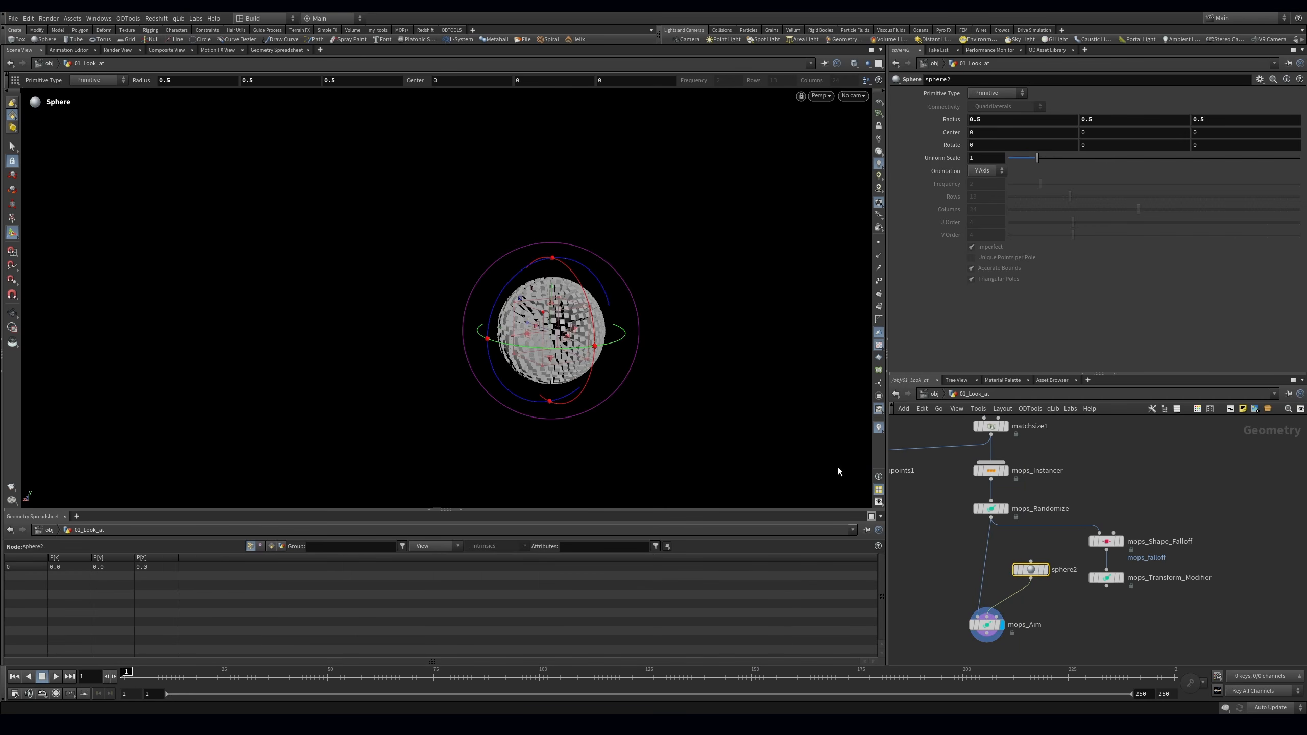
drag(559, 322, 613, 213)
alt+drag(606, 222, 592, 269)
alt+right_drag(625, 291, 679, 262)
drag(631, 184, 663, 164)
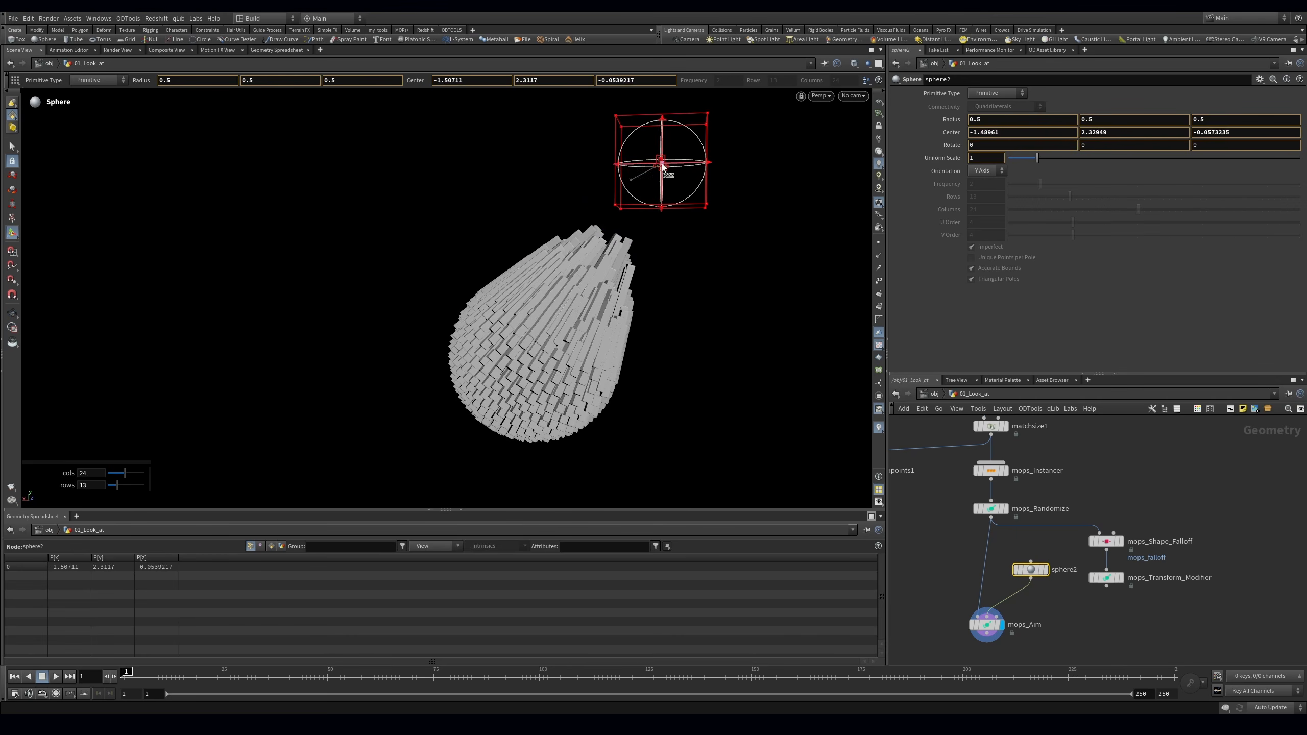
Insert a Transform node between sphere2 and mops_Aim
mouse_move(1035, 566)
key(Tab)
text(tran)
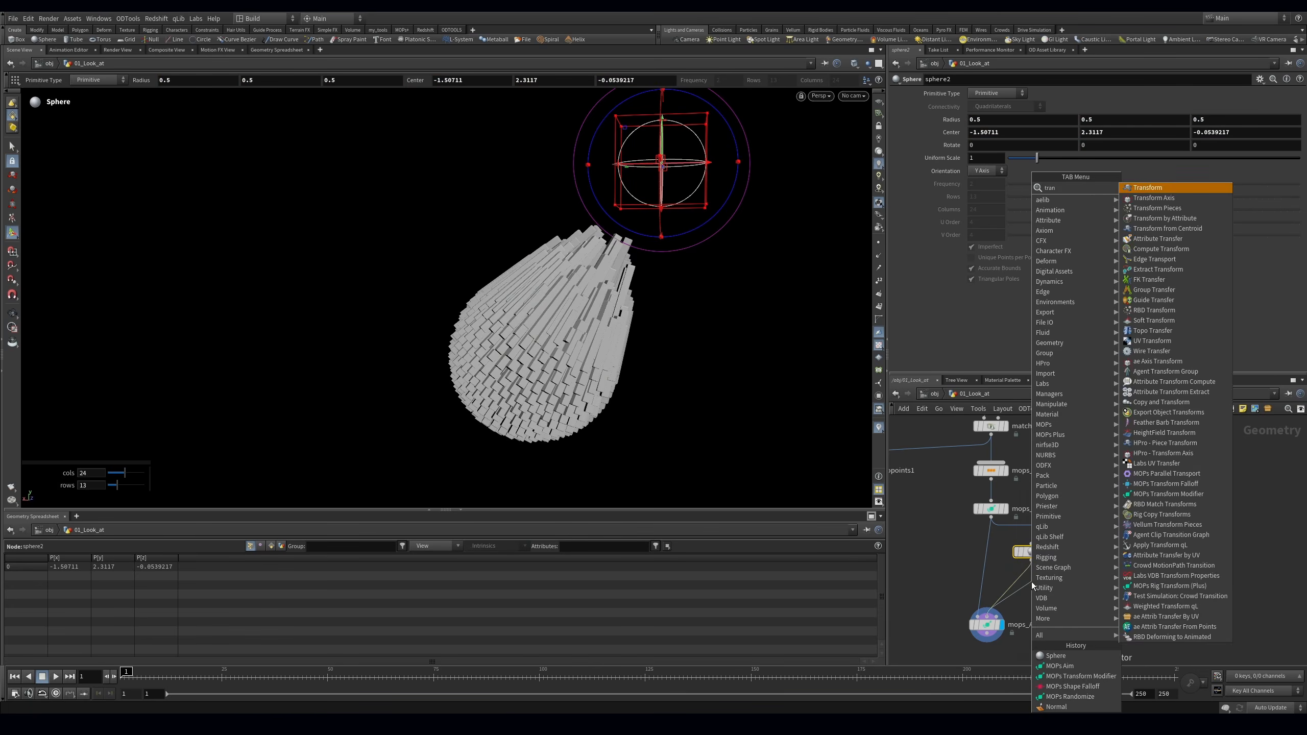
key(Return)
click(1032, 585)
Test rotating the target sphere, and drive transform1's Z Rotate with the expression $F*0.1
key(r)
drag(600, 294, 720, 242)
text($)
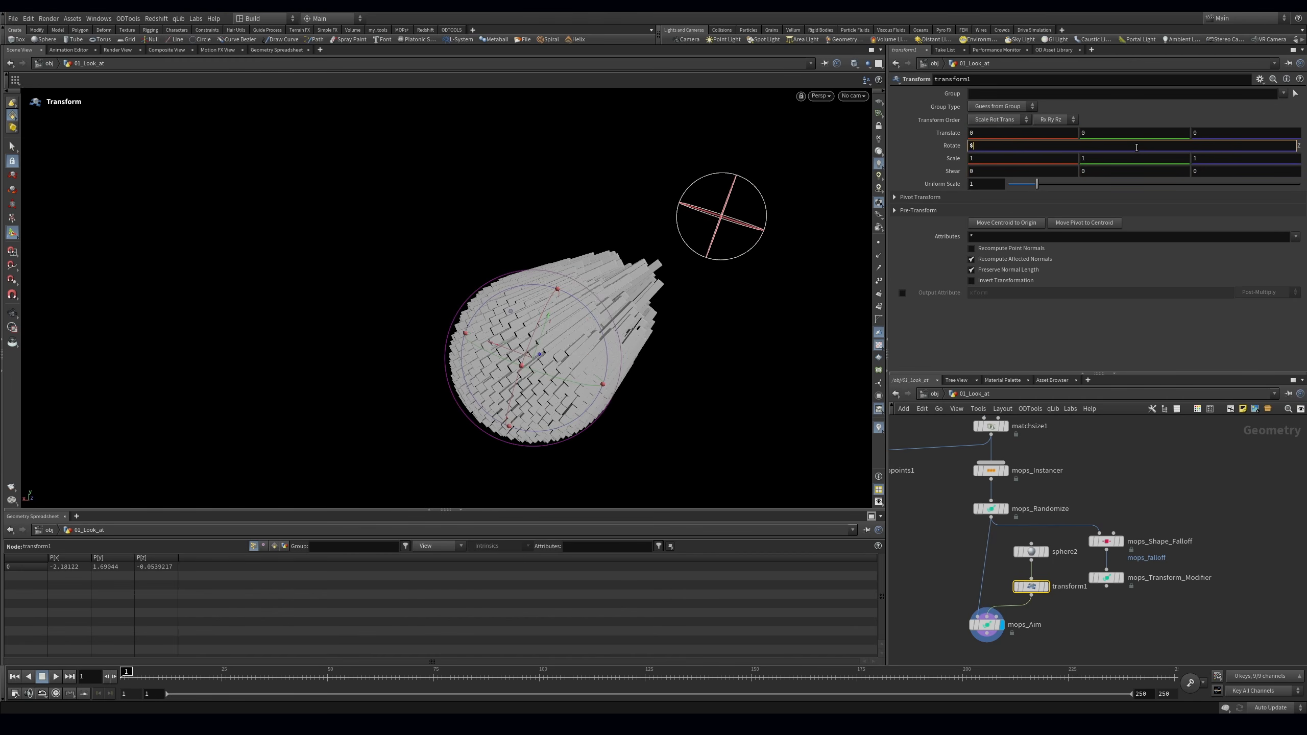
text(F*0.1)
key(Return)
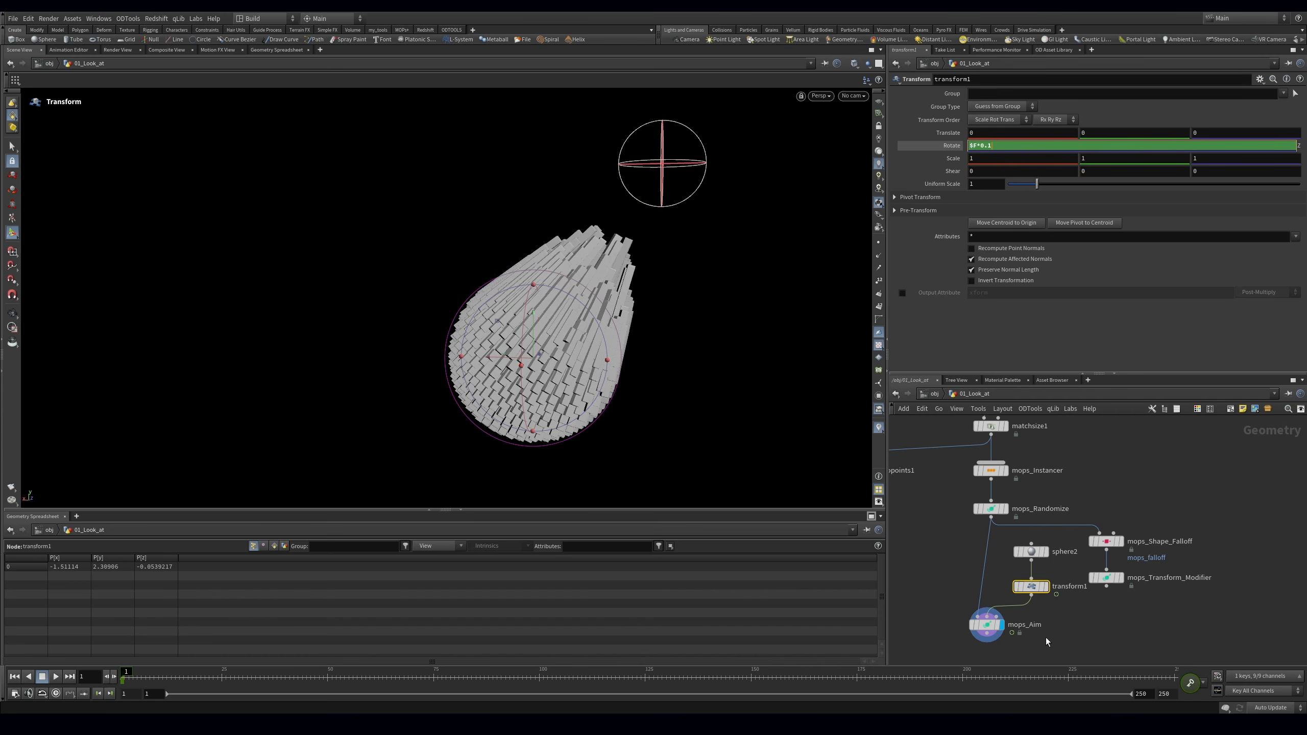
Play the animation and raise the Z Rotate expression to $F*0.5
middle_drag(1045, 637, 1048, 609)
click(55, 676)
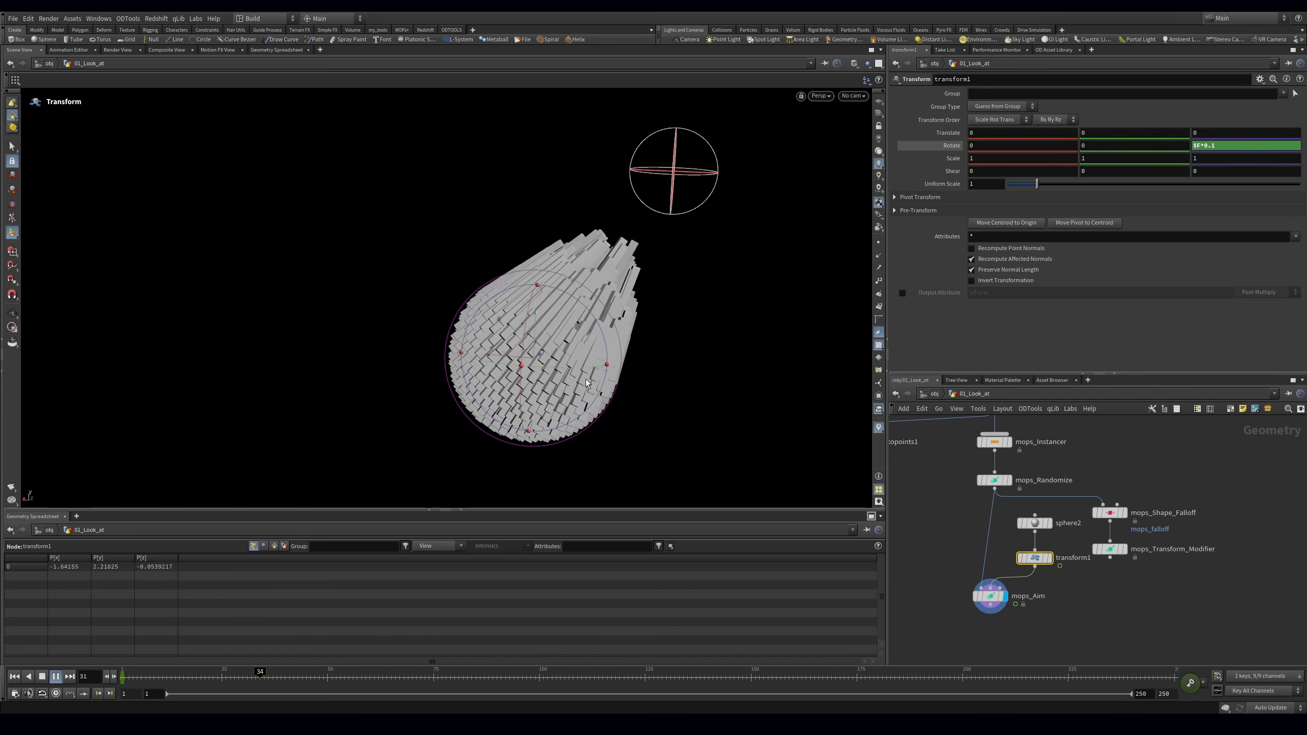
click(1217, 146)
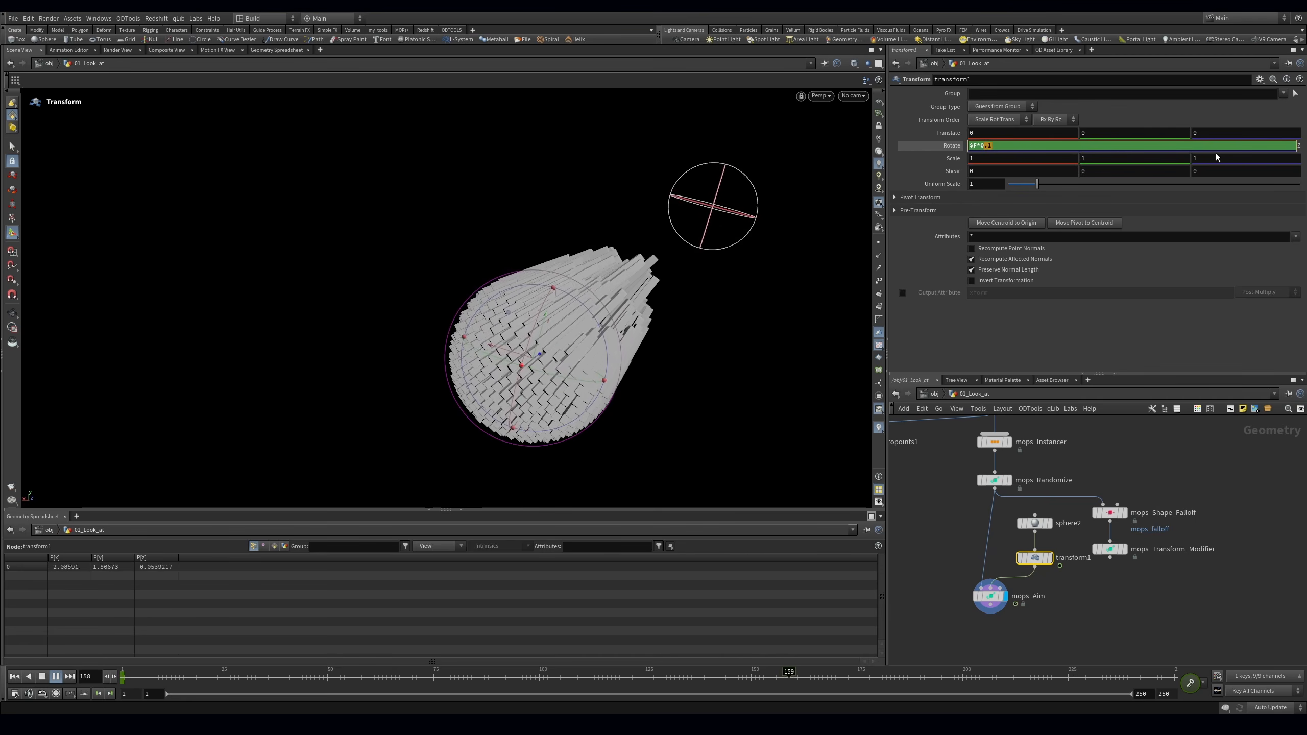
text(5)
key(Return)
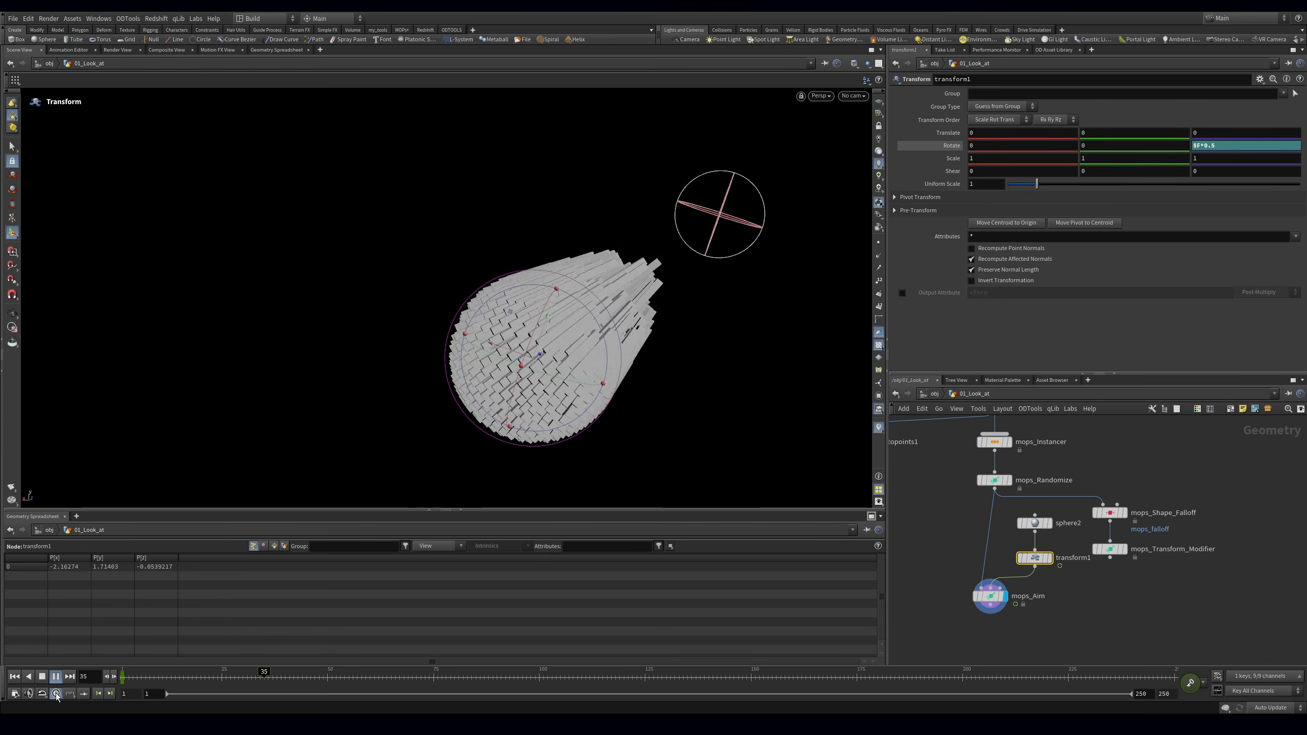
Change transform1's Z Rotate expression to $F*2 and bypass the node with the timeline at frame 1
click(1204, 147)
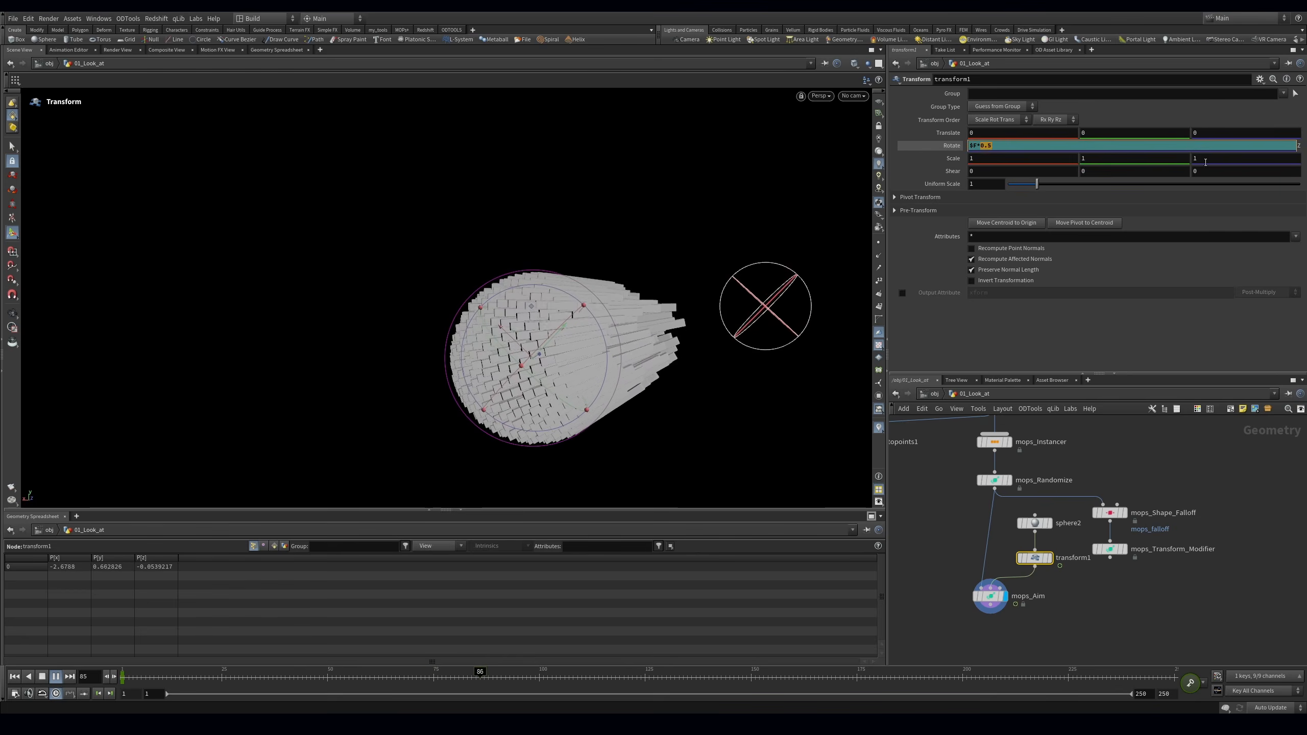
key(BackSpace)
key(BackSpace)
key(BackSpace)
text(2)
key(Return)
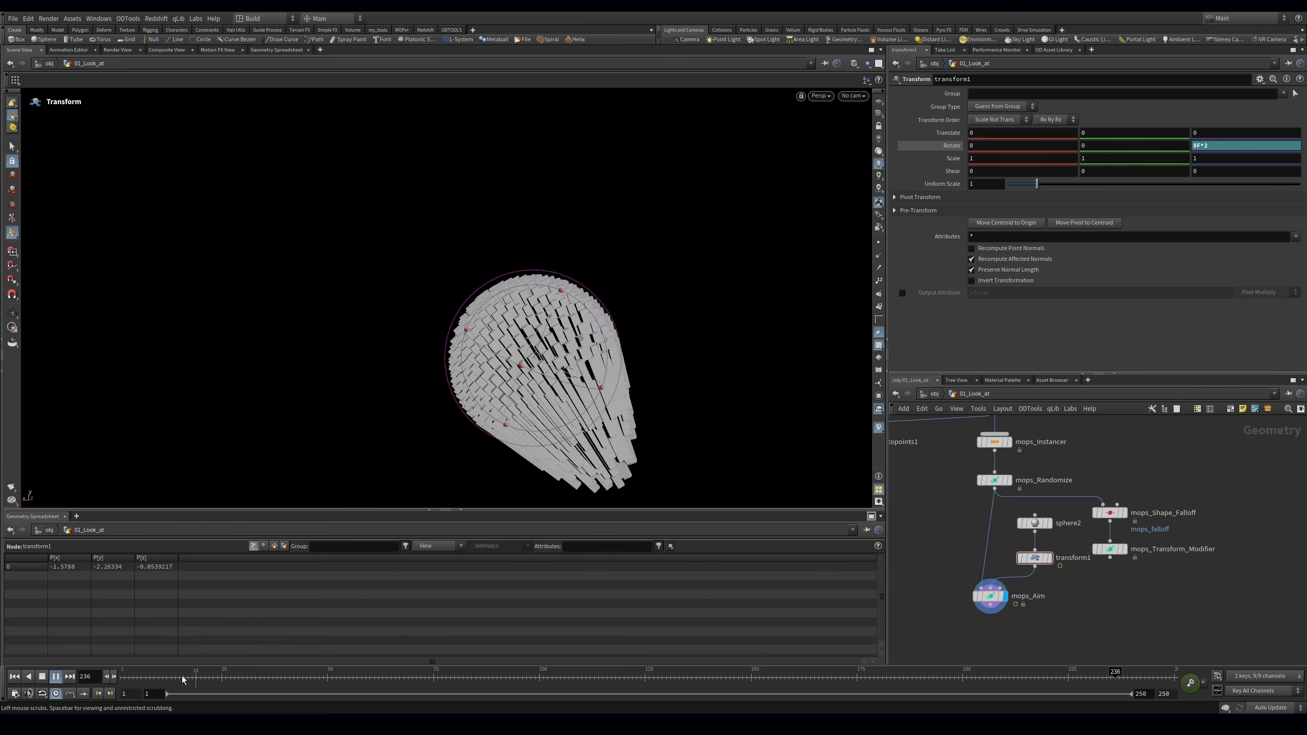
key(ctrl+Up)
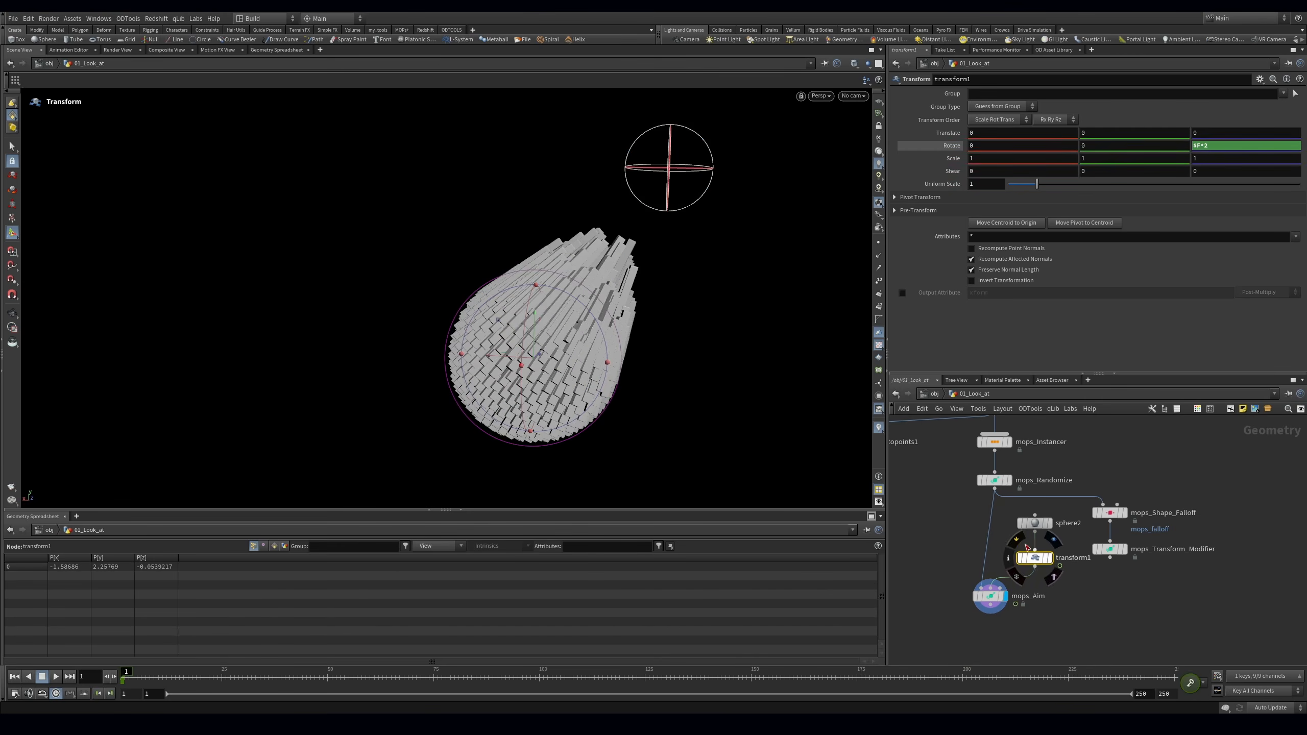
click(1019, 557)
Switch mops_Aim's Aim Method to Aim Vector and set the vector's X to 4.8 and Y to 7.3
middle_drag(998, 596, 987, 574)
drag(988, 575, 992, 569)
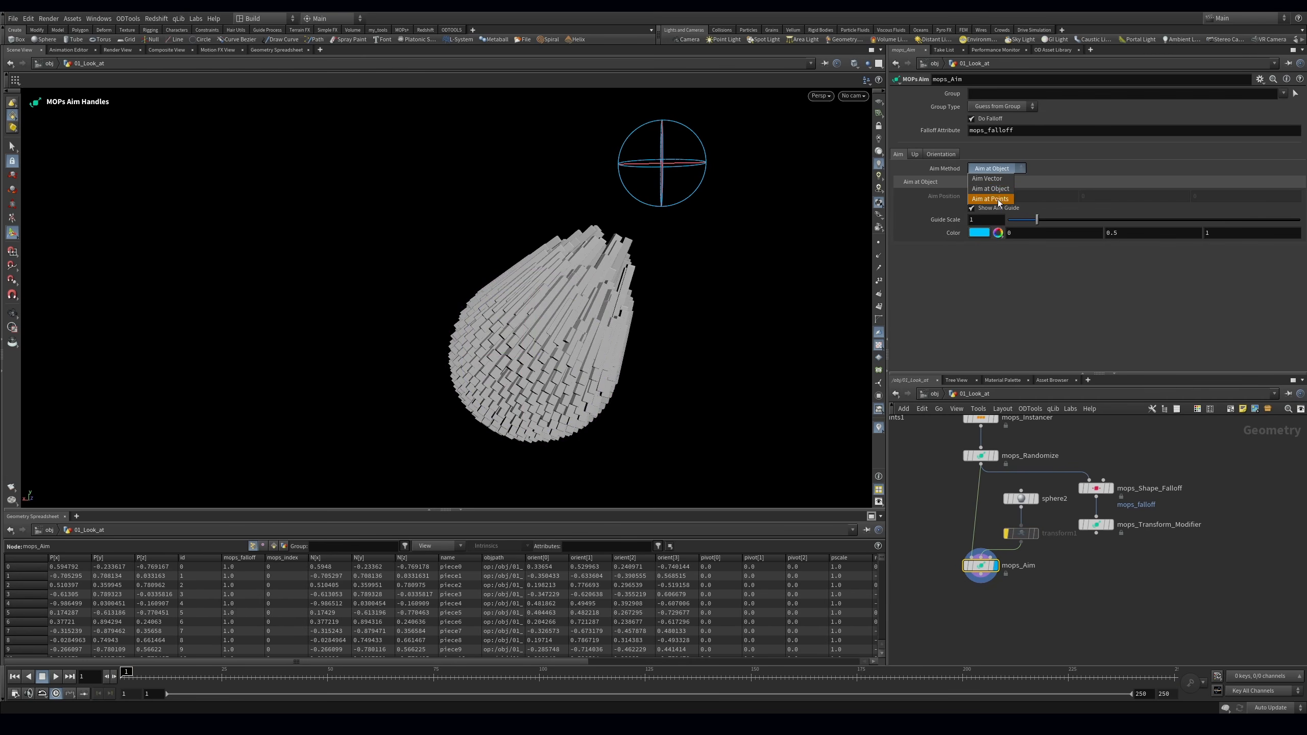
click(998, 171)
click(996, 174)
click(986, 178)
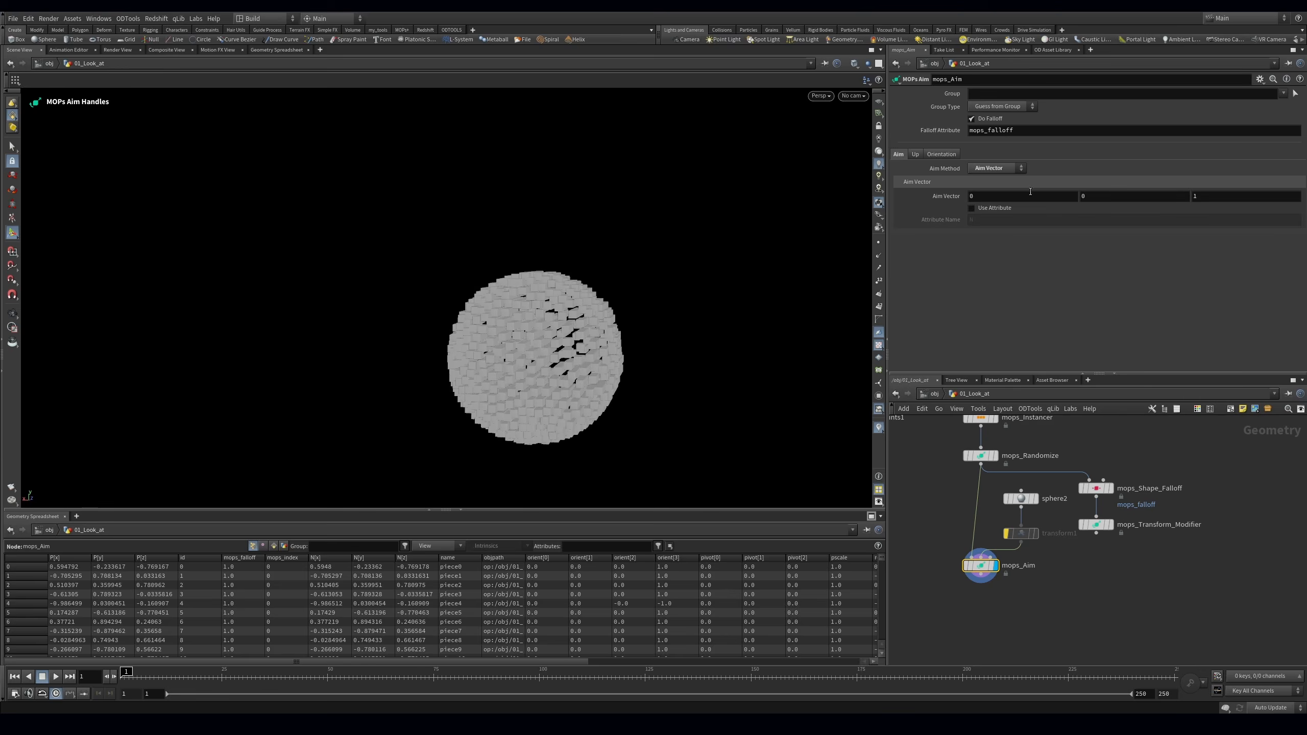
middle_drag(981, 193, 599, 326)
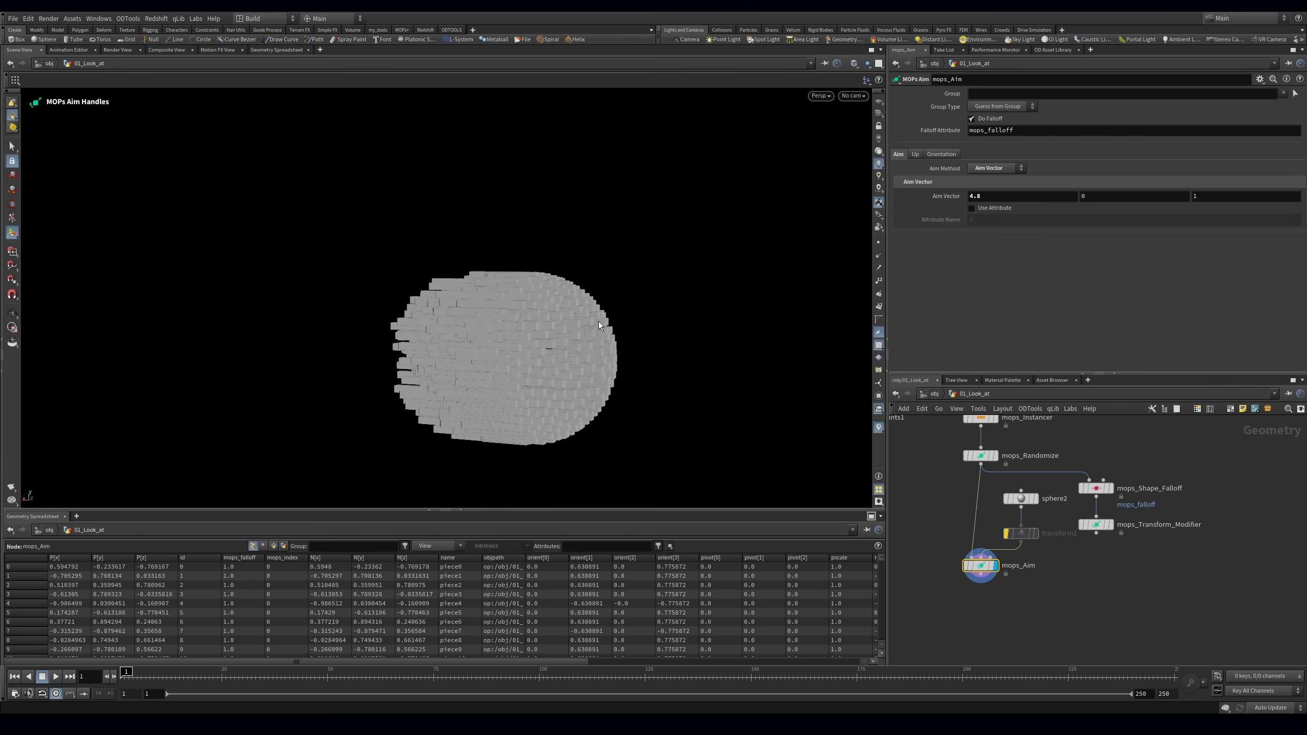
middle_drag(1088, 196, 1019, 184)
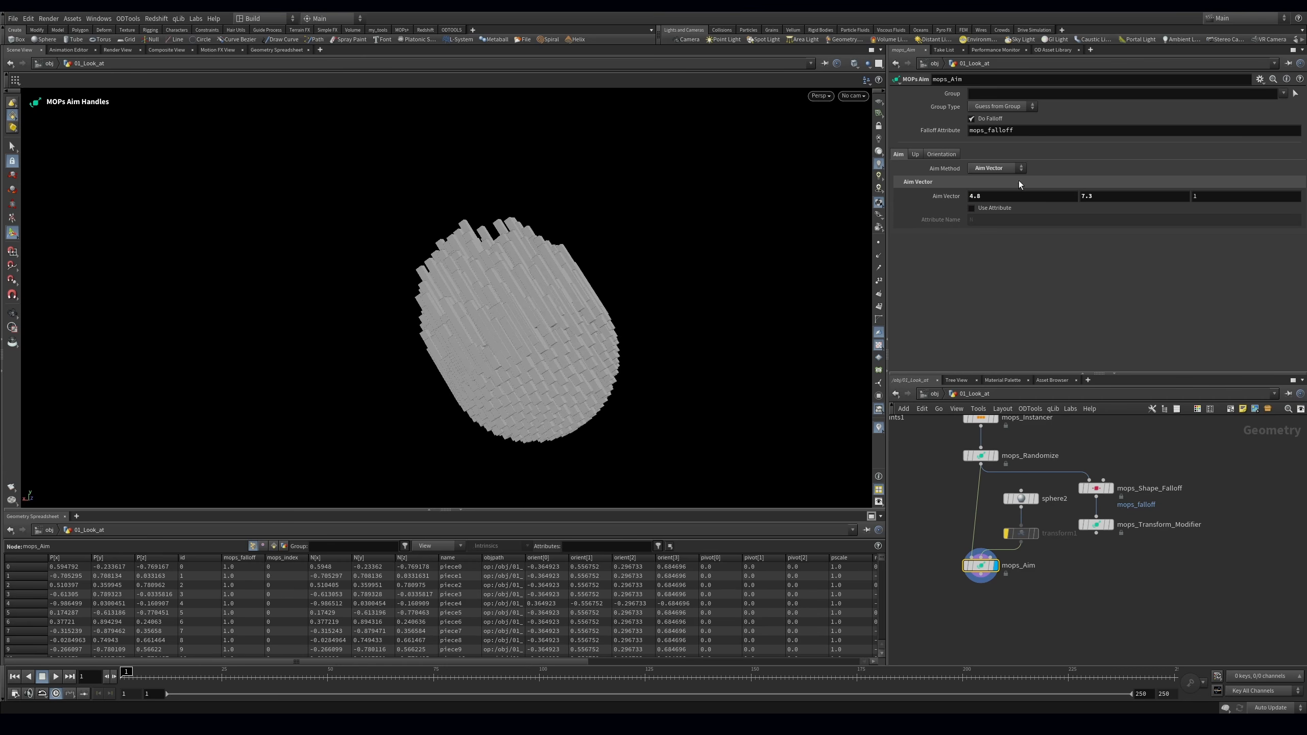
Try the Aim at Points and Aim Vector methods and return the Aim Method to Aim at Object
click(1000, 169)
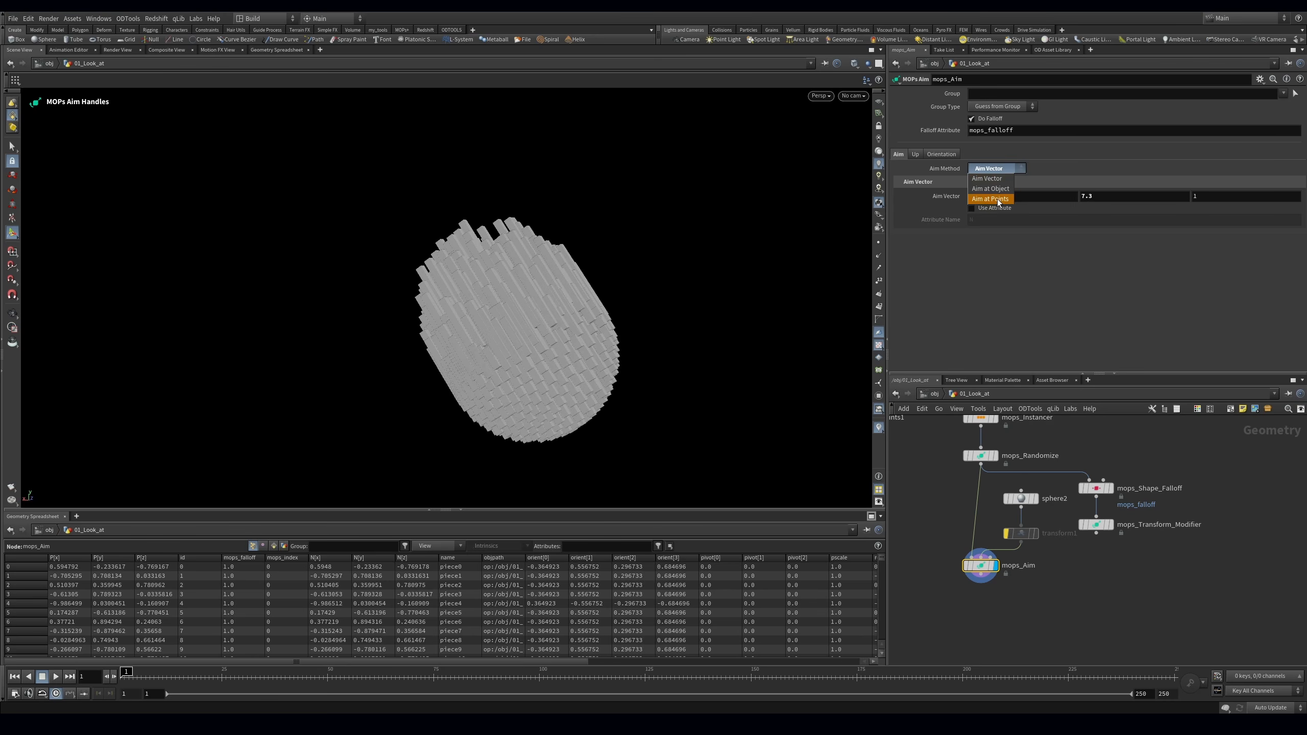
click(990, 199)
click(995, 168)
click(987, 178)
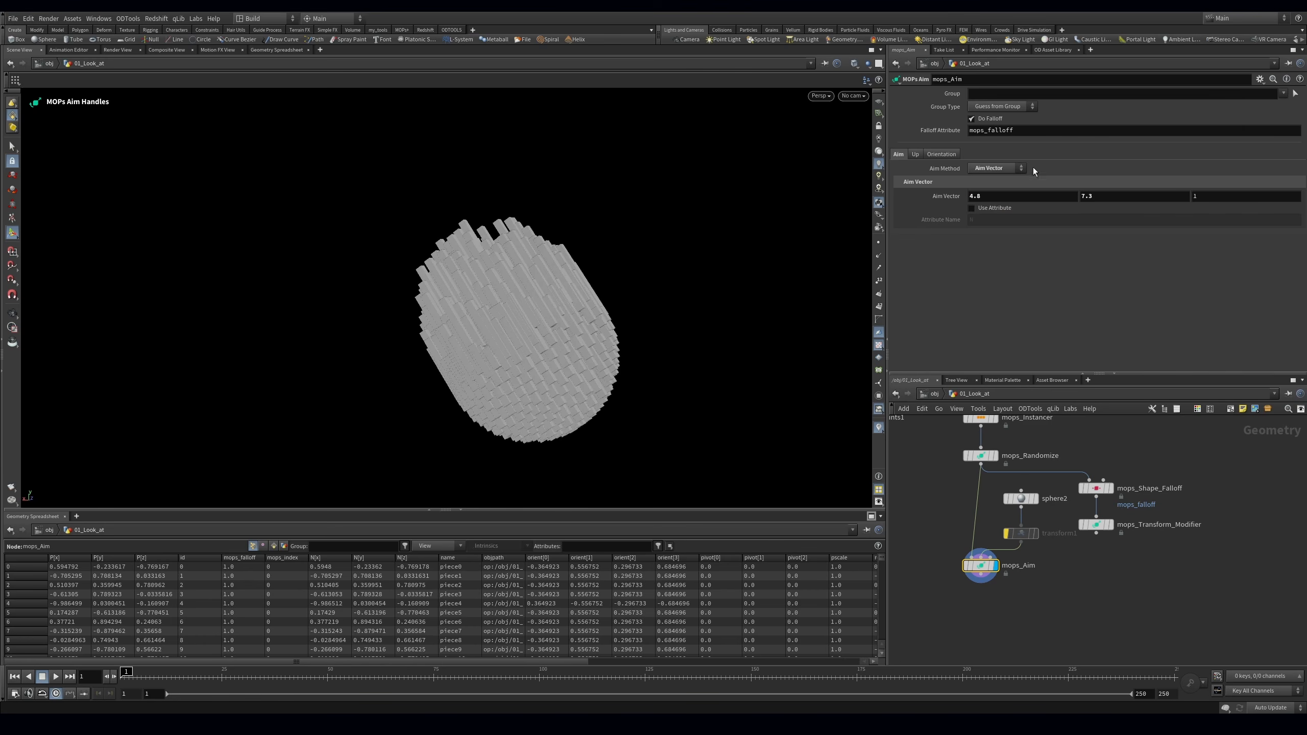
click(998, 170)
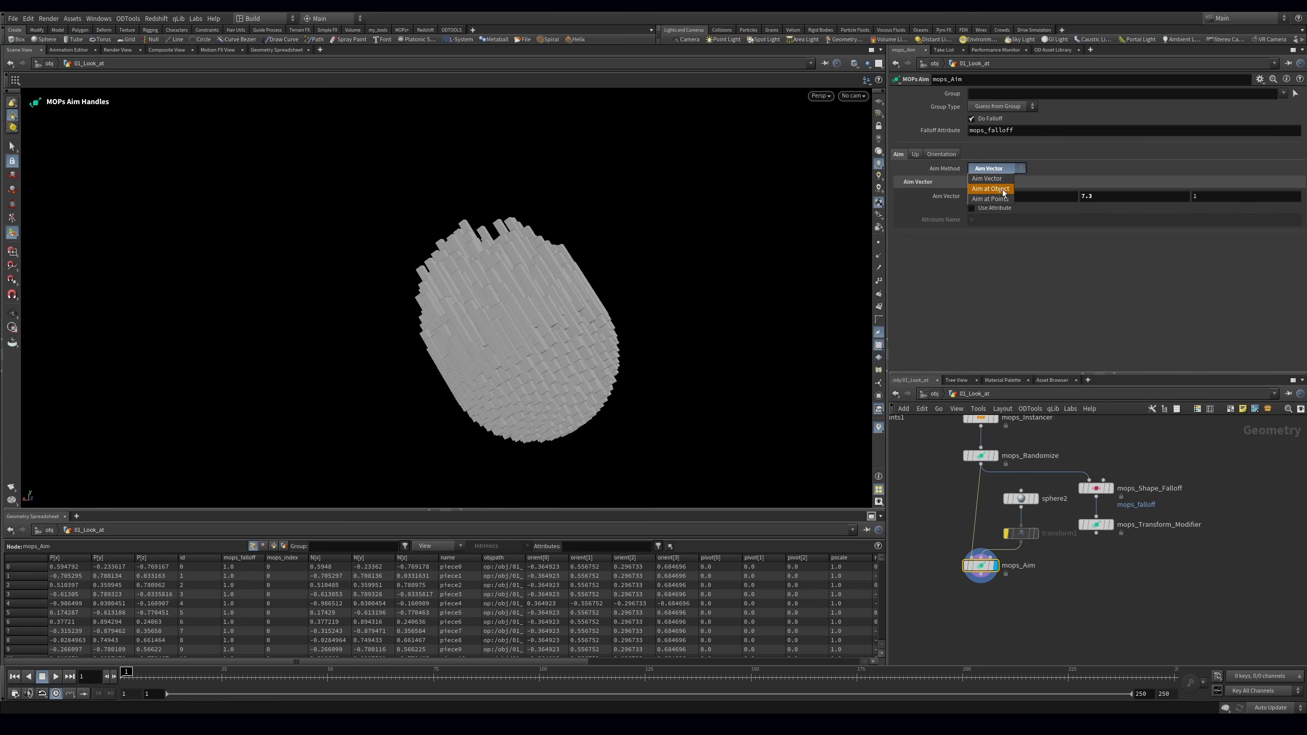
click(990, 188)
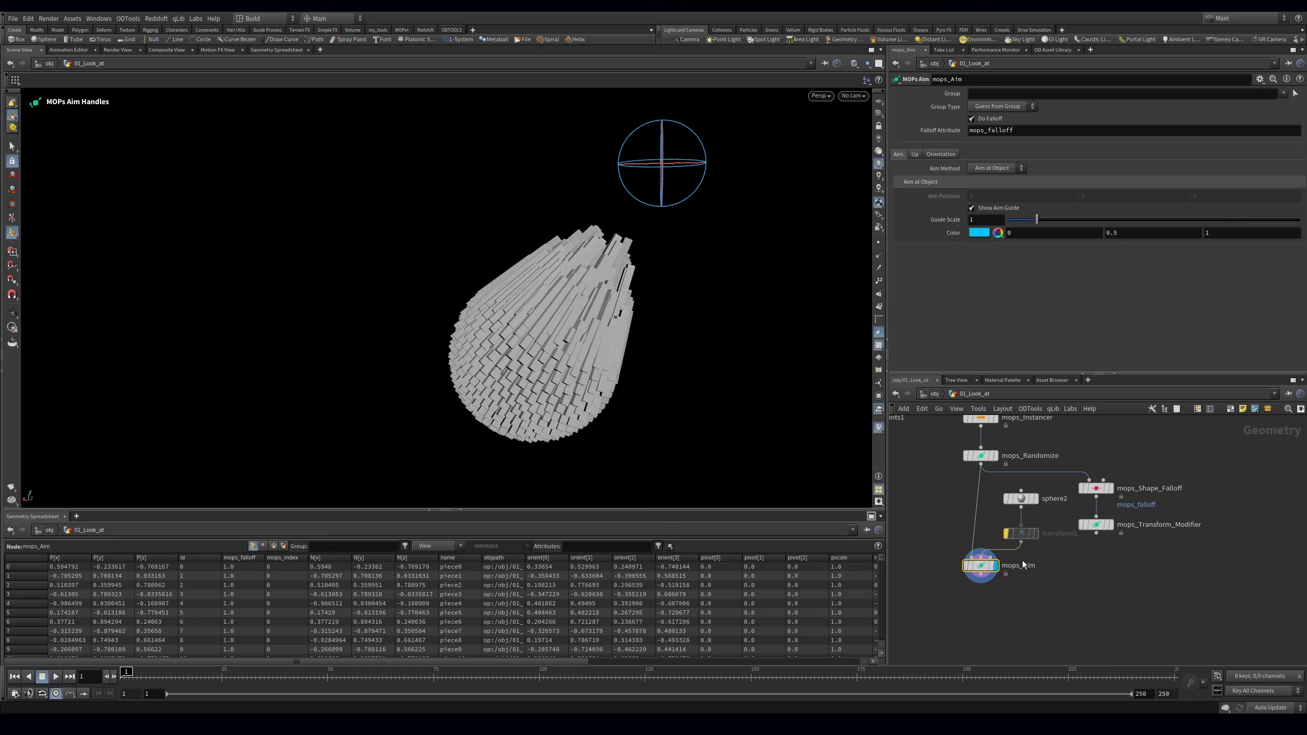
Move sphere2 closer to the cubes, to about -1.26, 1.90, -0.13
click(1029, 503)
drag(665, 175, 616, 194)
key(Escape)
middle_drag(980, 550, 955, 524)
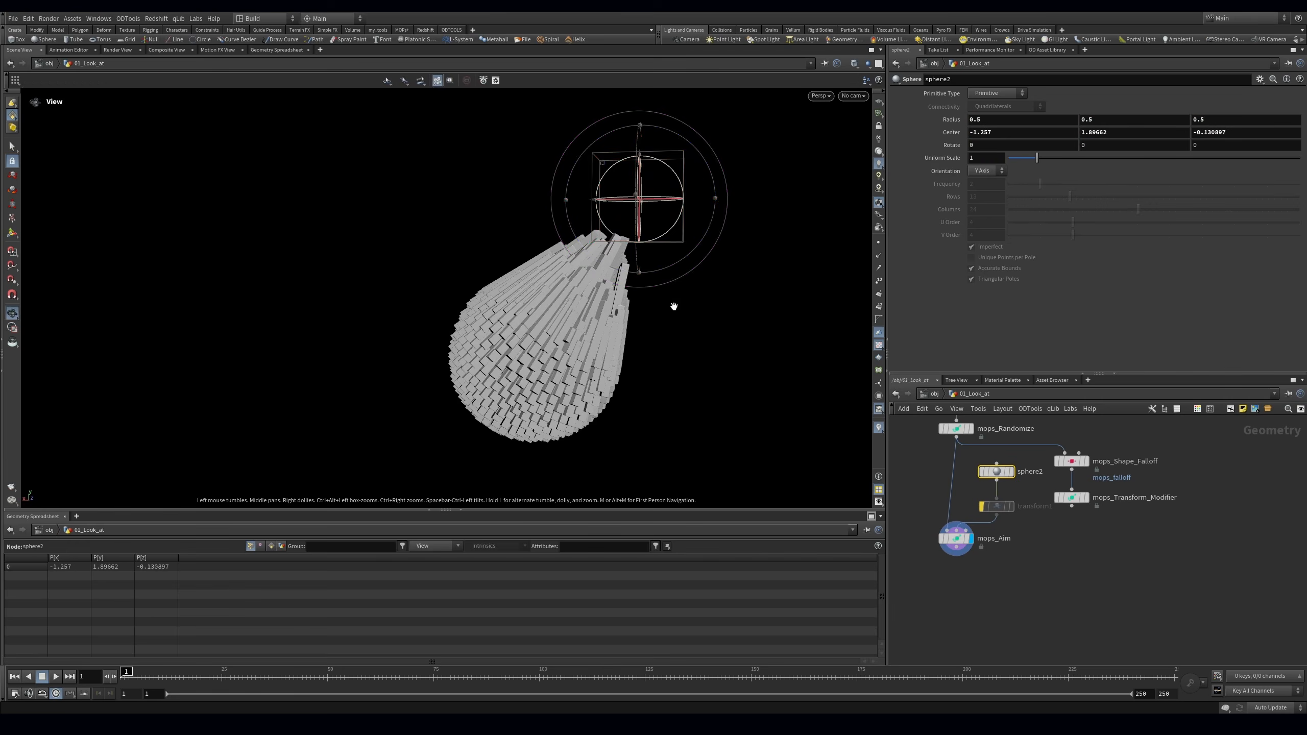
Create a new camera from the current view and place its node beside 01_Look_at
click(853, 95)
click(892, 129)
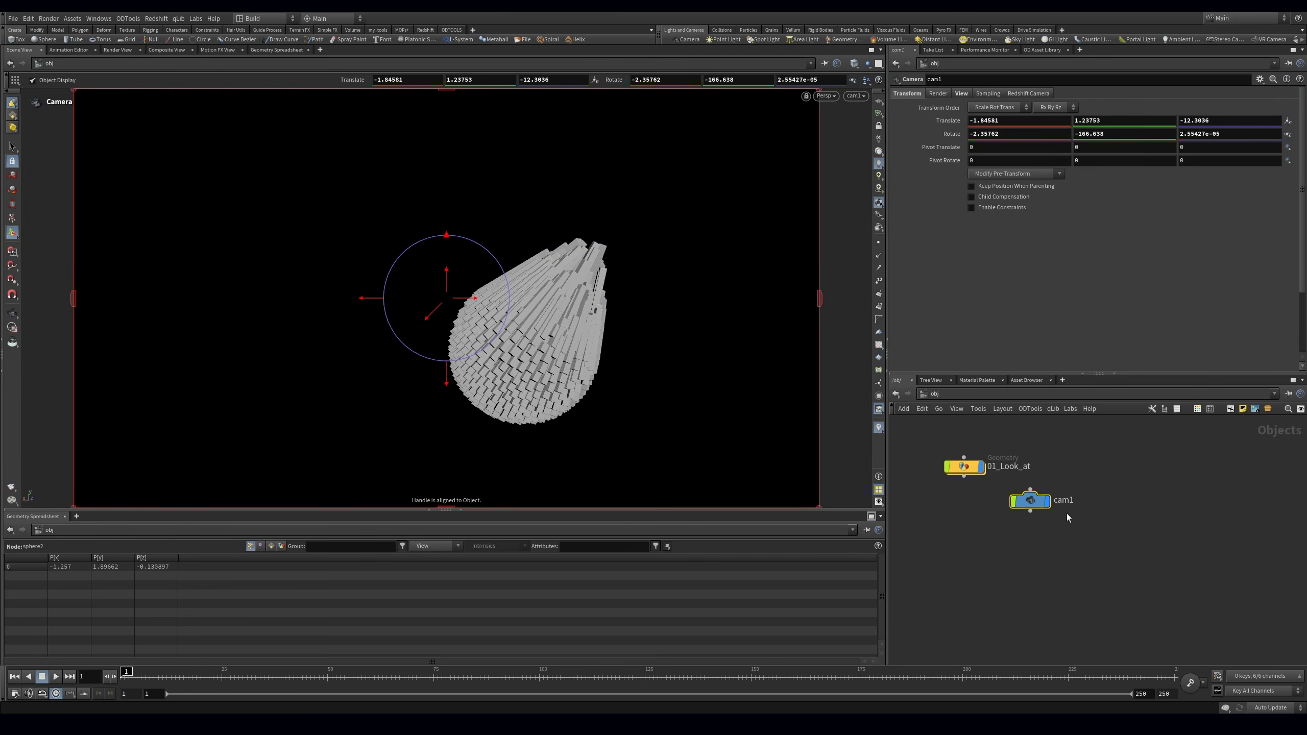
key(Escape)
drag(1031, 500, 1094, 467)
Set the camera's resolution to 1080 by 1920 and its focal length to 135 mm
click(960, 93)
text(1080)
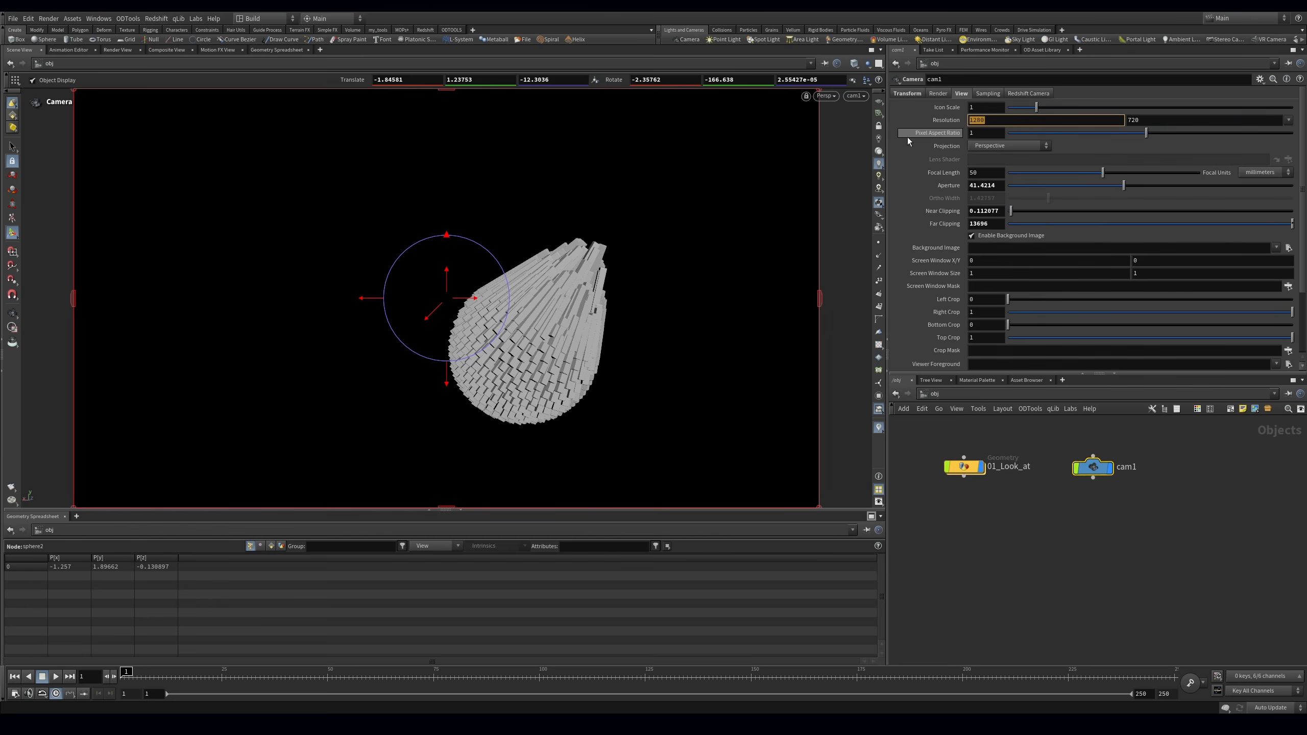
key(Tab)
text(1920)
drag(981, 172, 949, 181)
text(135)
key(Return)
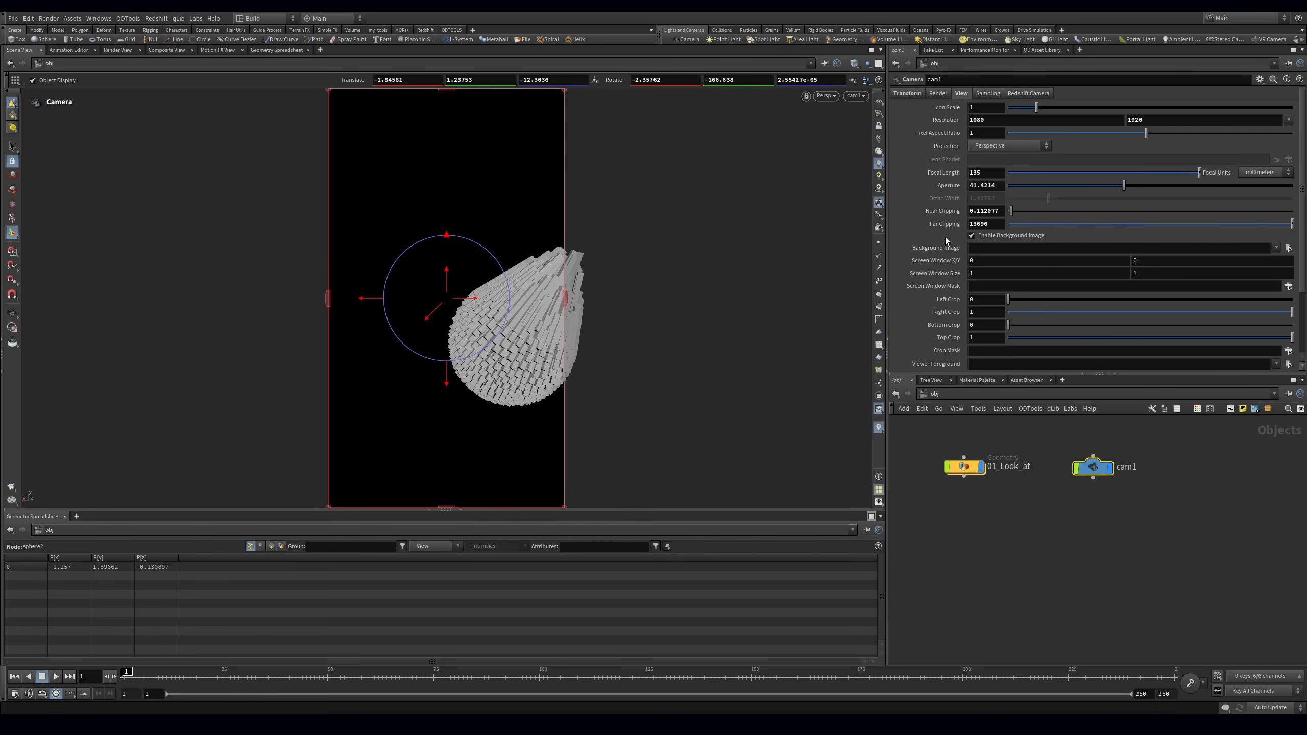
Lock the camera to the view and centre the cube shape inside the portrait frame
click(878, 125)
alt+middle_drag(542, 344, 469, 309)
scroll(469, 309, up, 2)
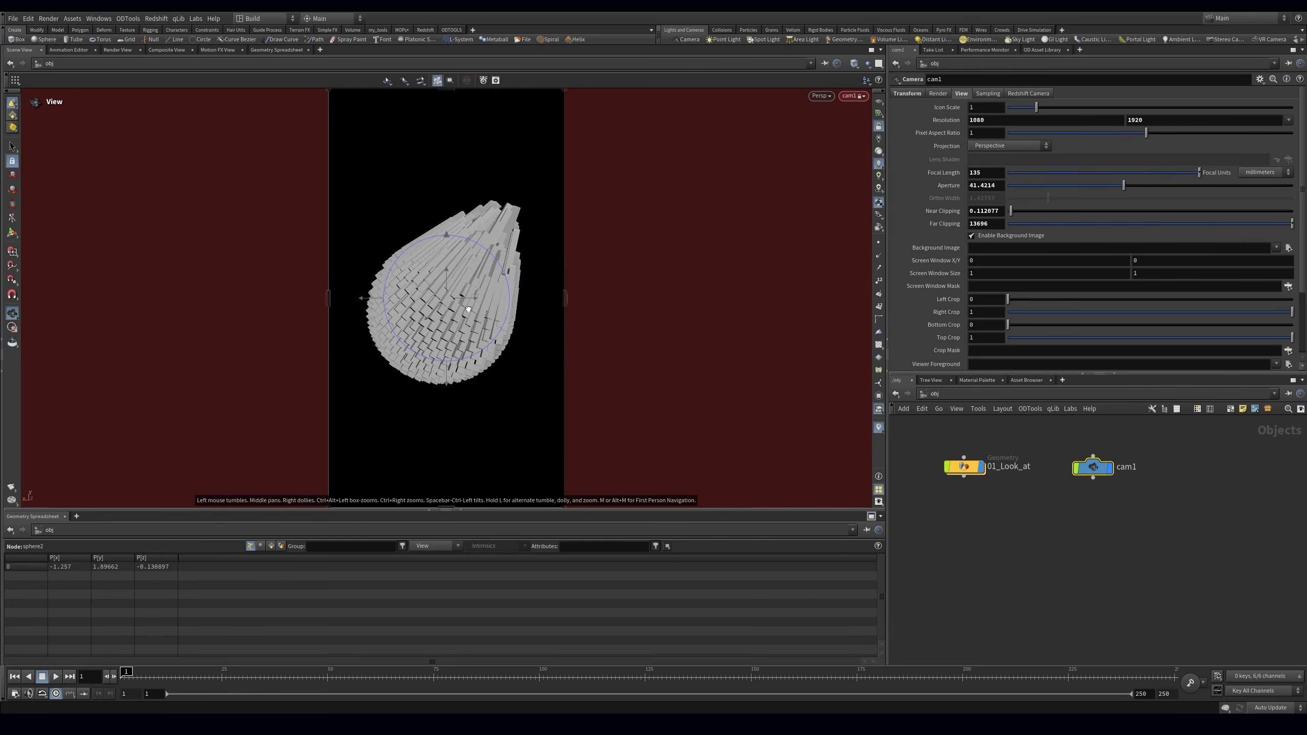
Enter the 01_Look_at network, unlock the camera from the view and save the scene
double_click(964, 467)
click(878, 126)
key(ctrl+s)
click(878, 125)
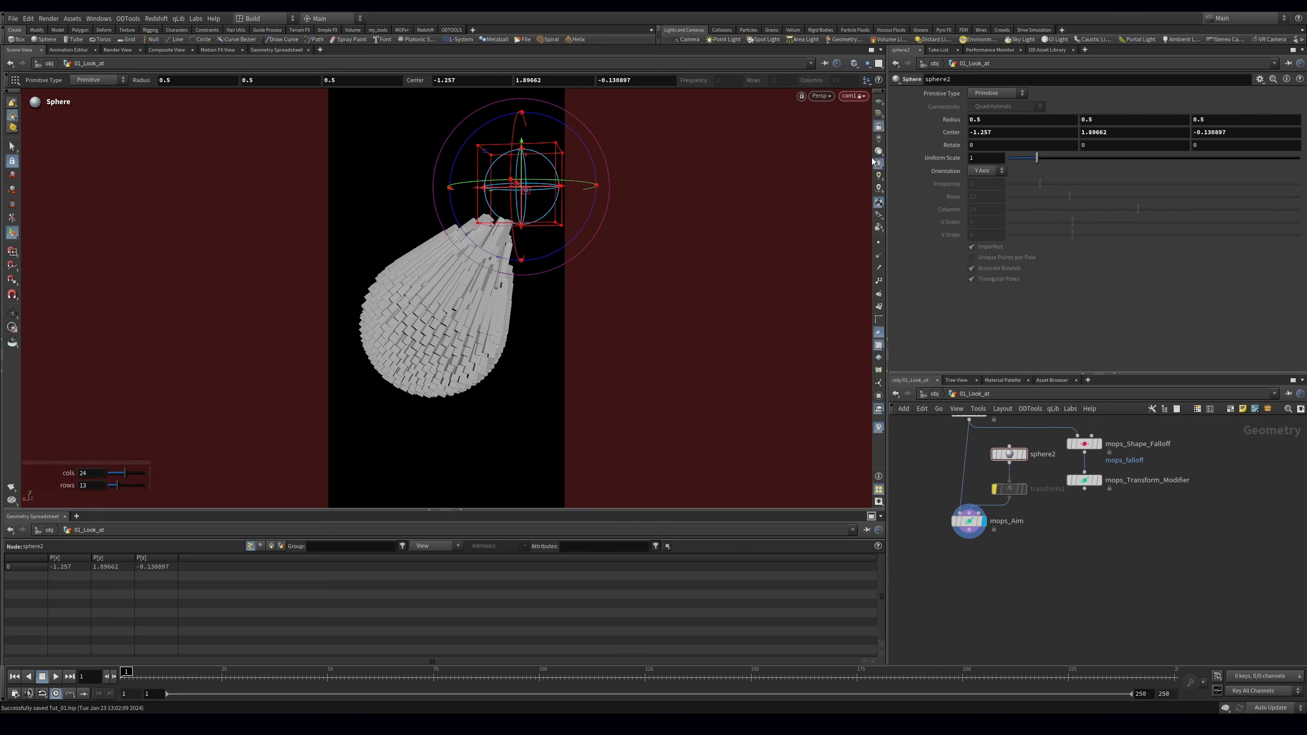
click(879, 126)
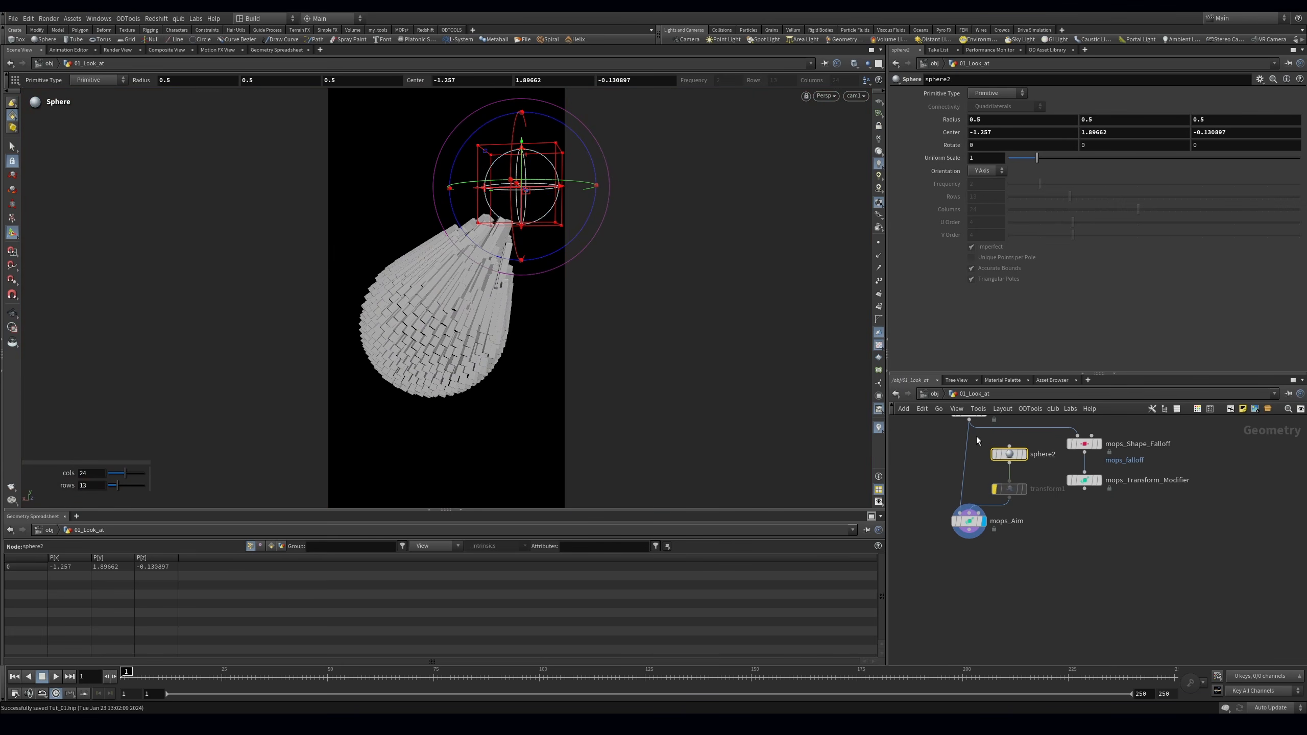
Move sphere2 up and away from the cubes to about -1.47, 2.34, -0.06
drag(526, 191, 535, 143)
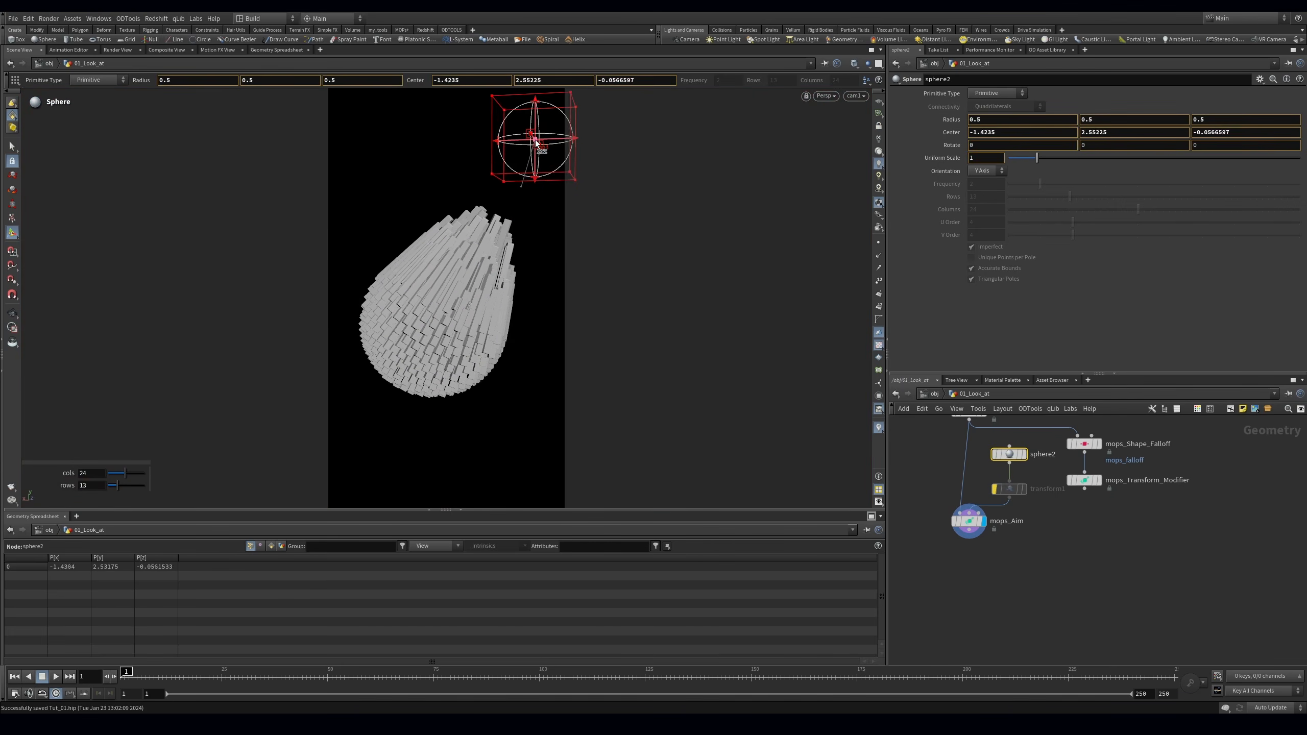
drag(535, 143, 537, 157)
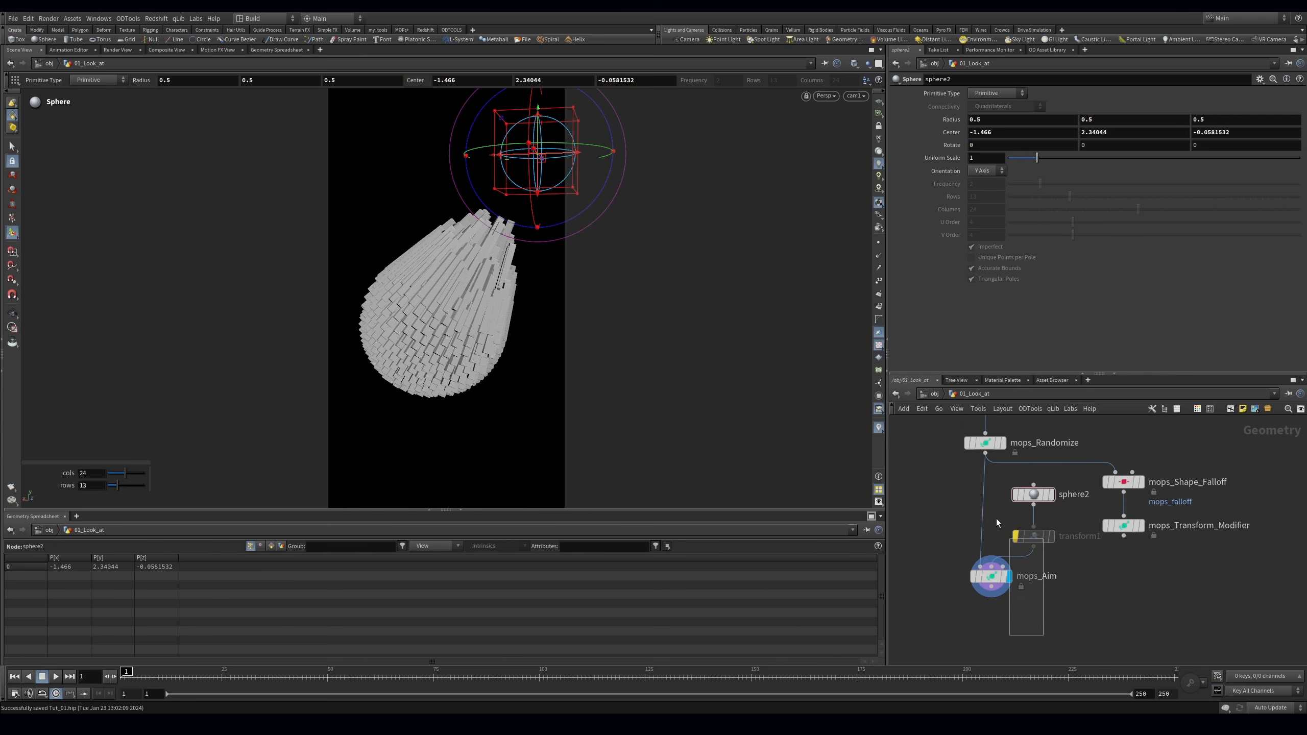
Shift the sphere2, transform1 and mops_Aim nodes down and insert a copy of mops_Transform_Modifier between mops_Randomize and mops_Aim
drag(996, 523, 1033, 535)
click(954, 490)
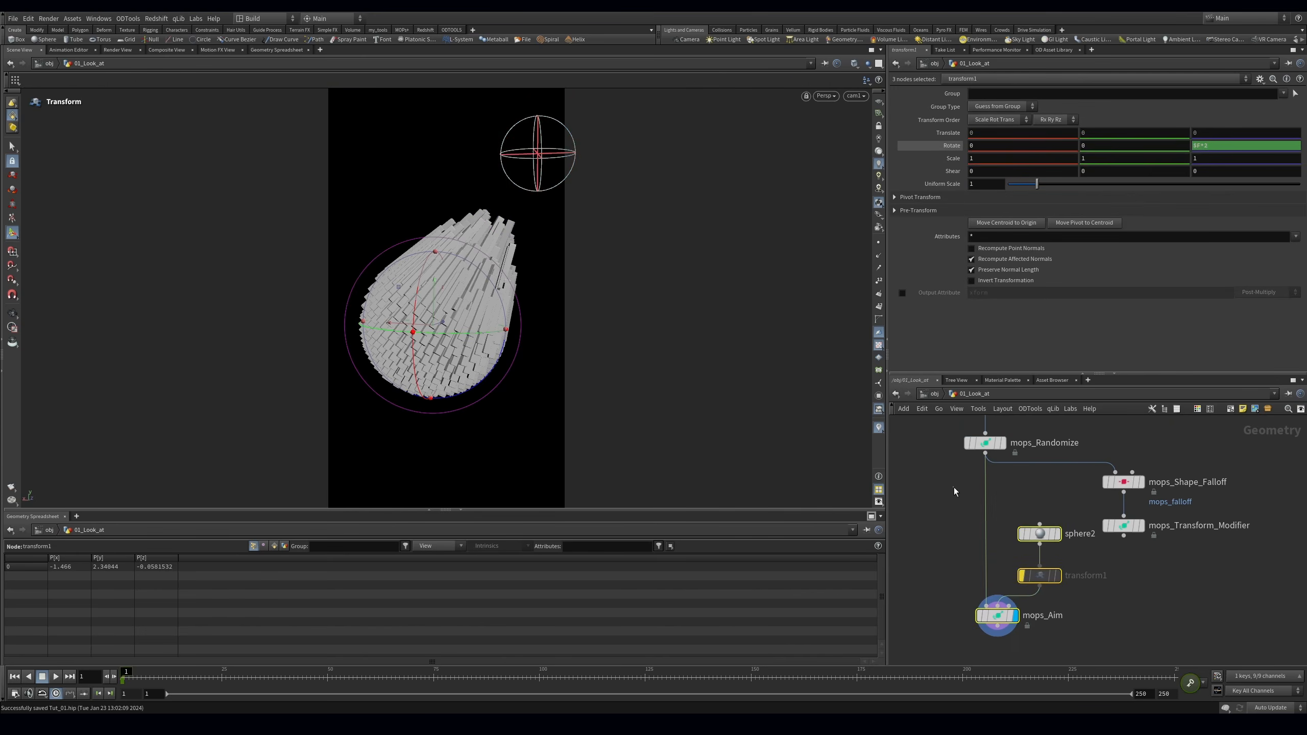
alt+drag(1122, 528, 987, 498)
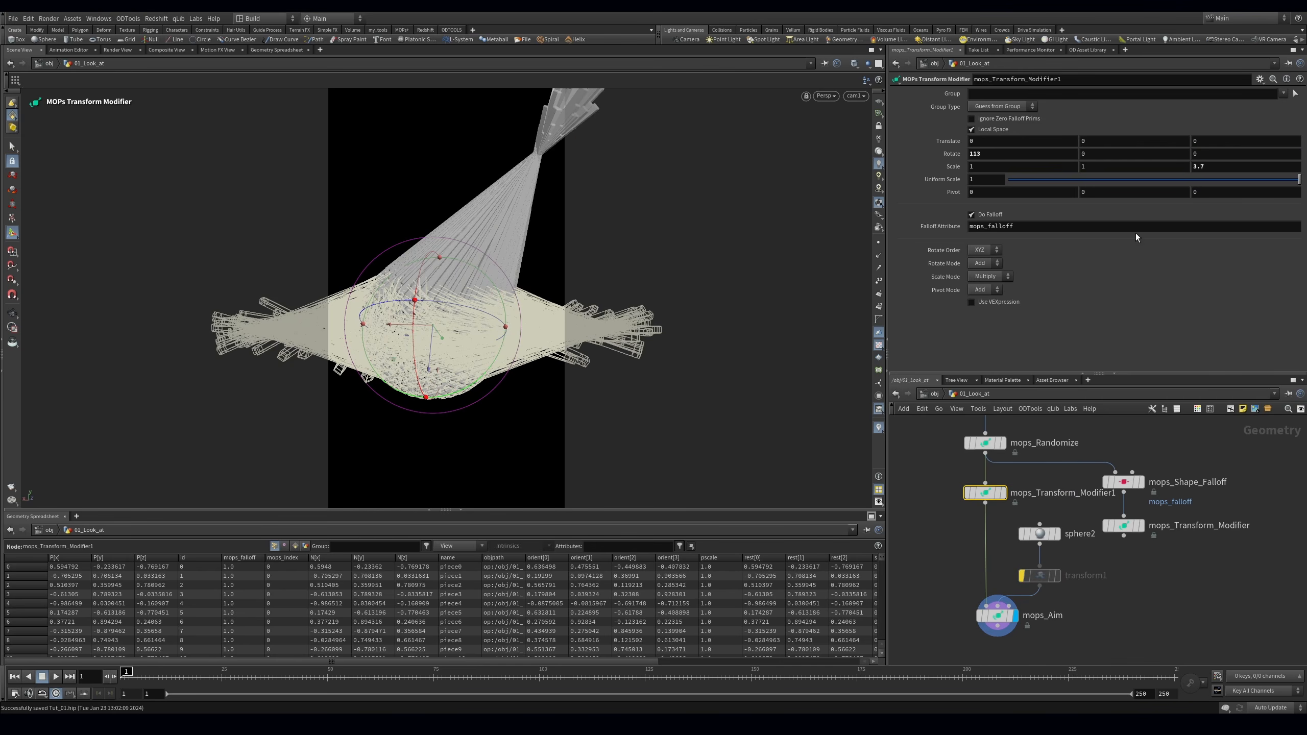
Reset the copied transform modifier to Rotate X 0 and Scale Z 1, and display its result
double_click(992, 154)
text(0)
key(Return)
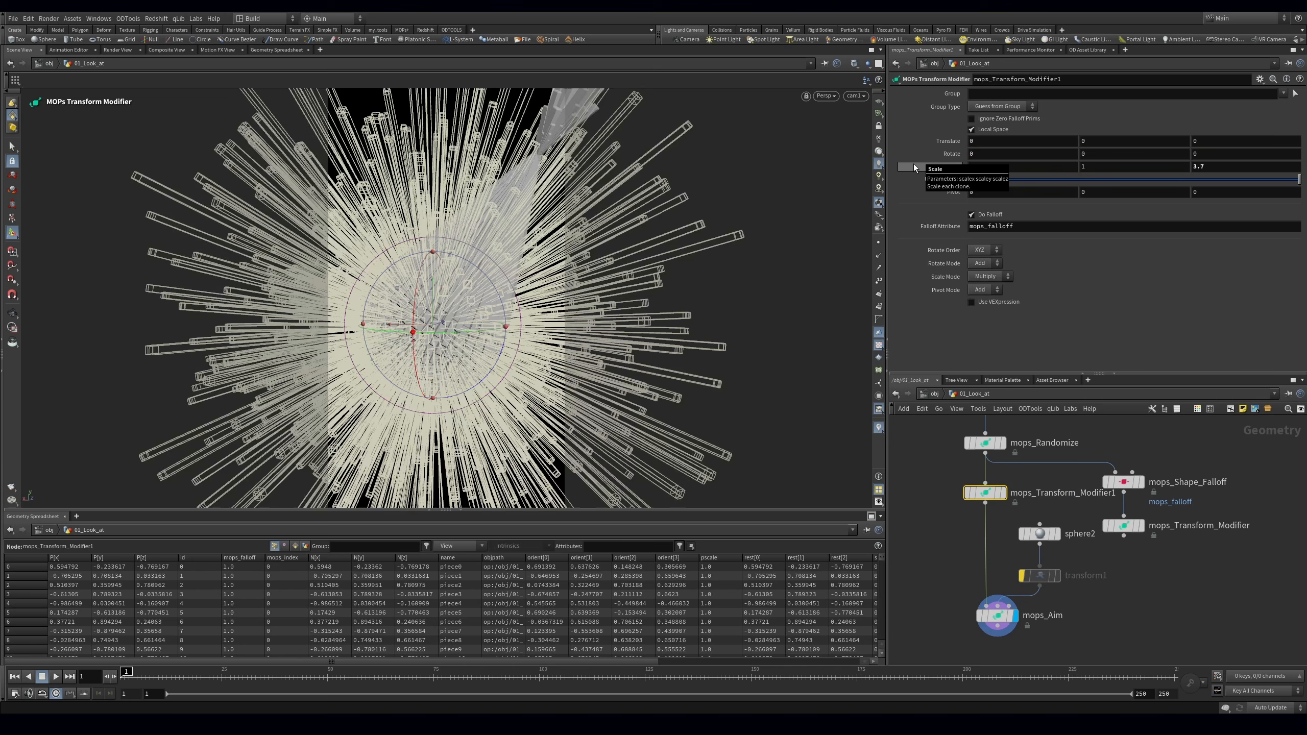
click(991, 170)
click(1002, 493)
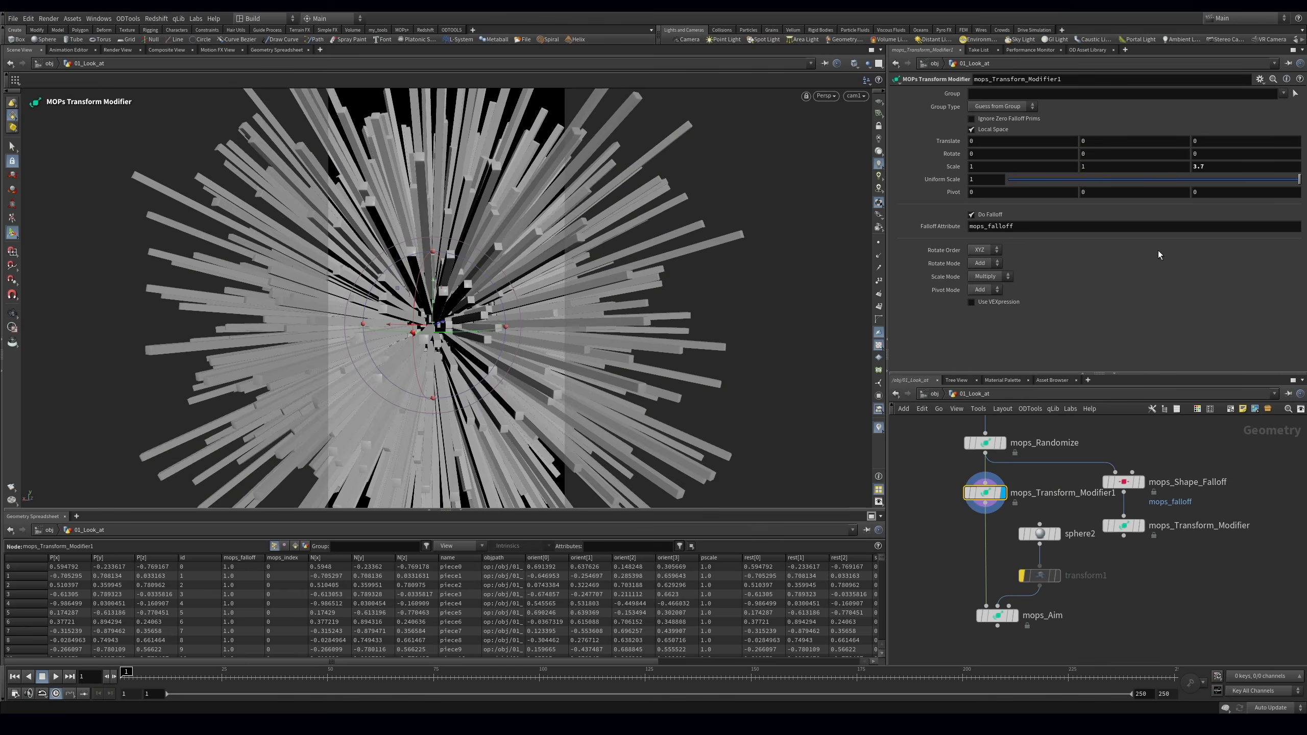
text(1)
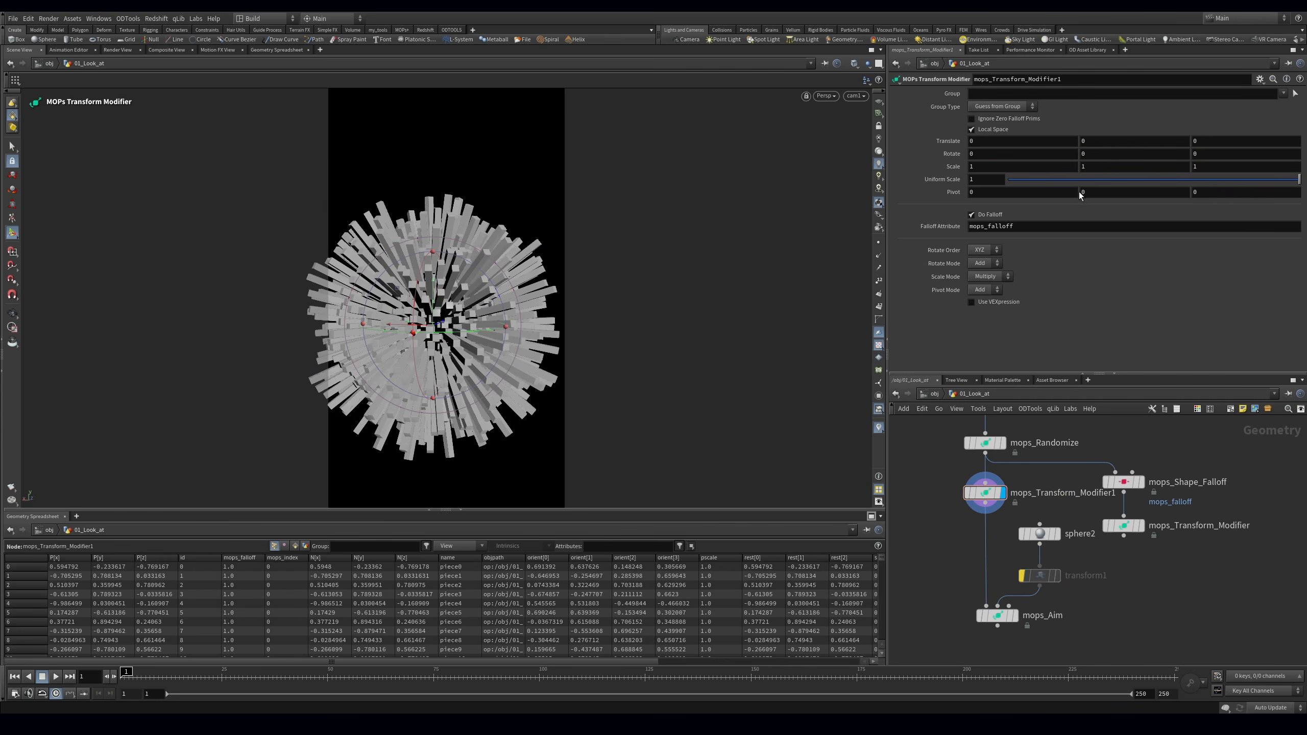
Link mops_Transform_Modifier1's Scale Y to its Scale X with a relative reference and set Scale X to 1.6
right_click(998, 166)
click(1032, 251)
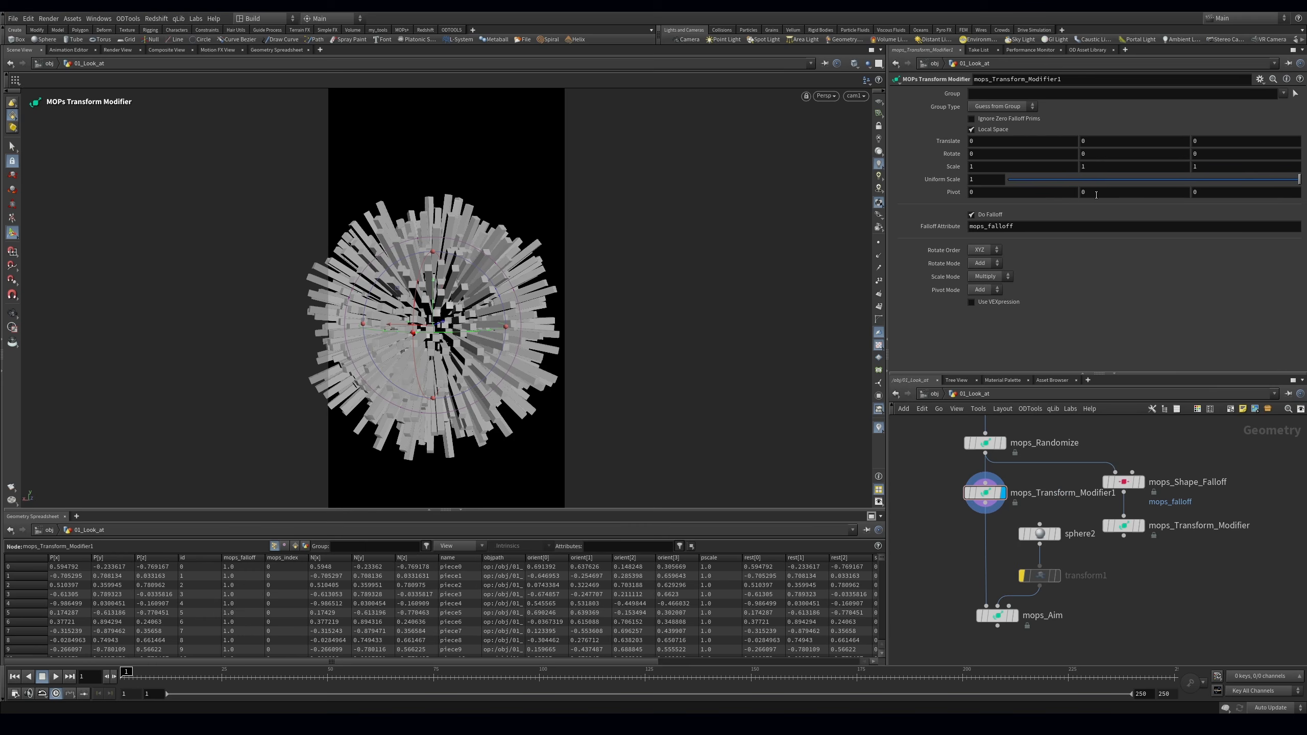
right_click(1096, 165)
click(1131, 280)
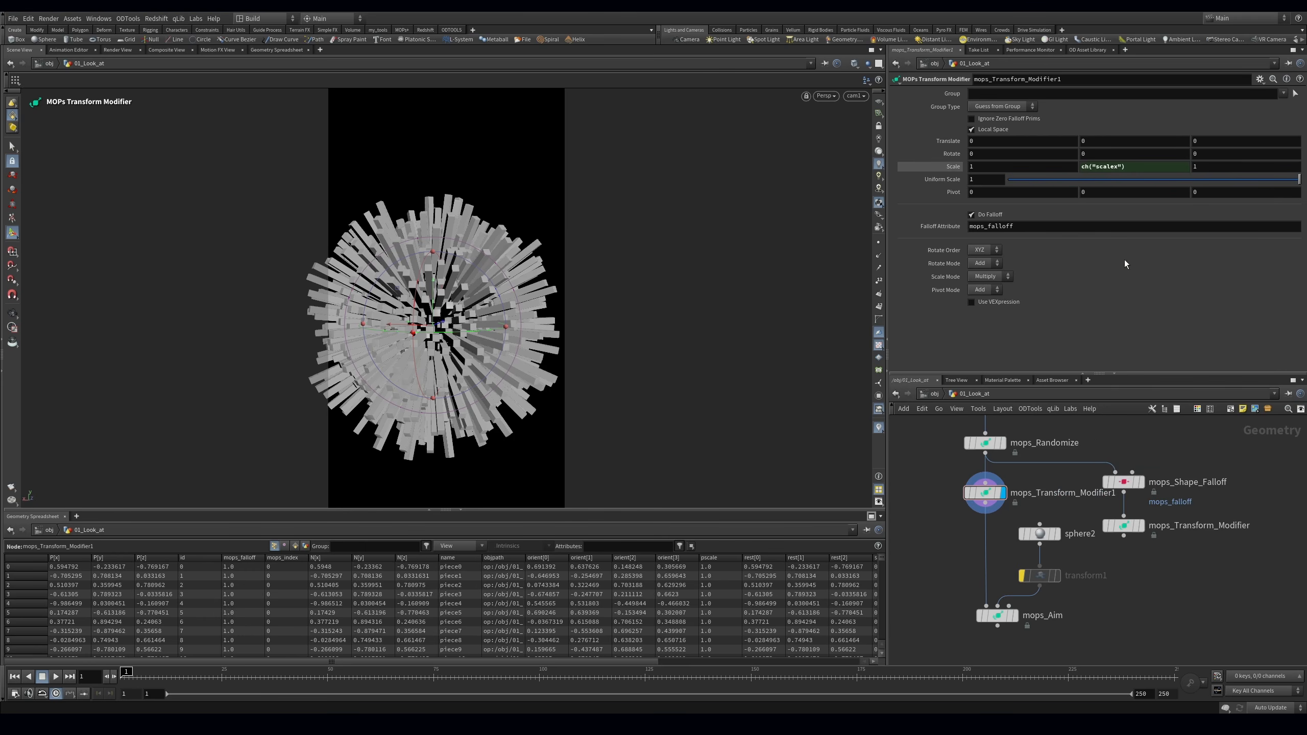
click(970, 166)
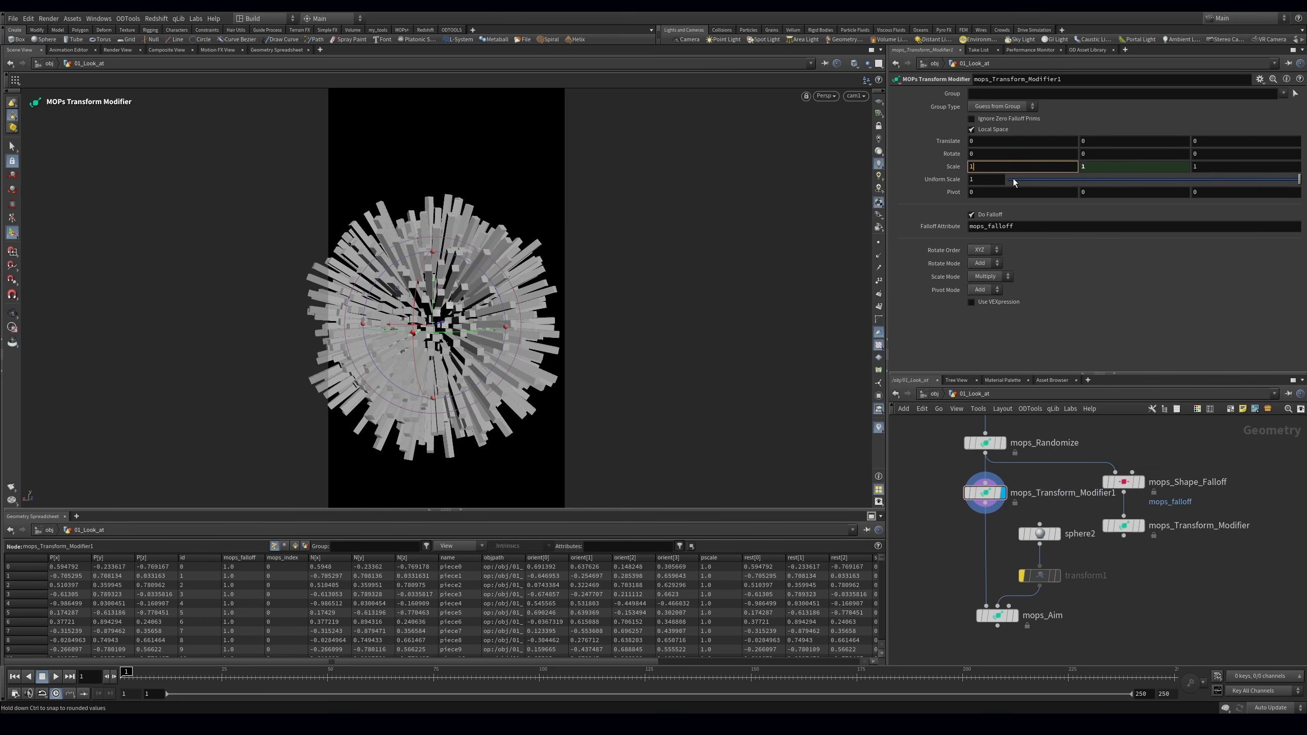
key(Return)
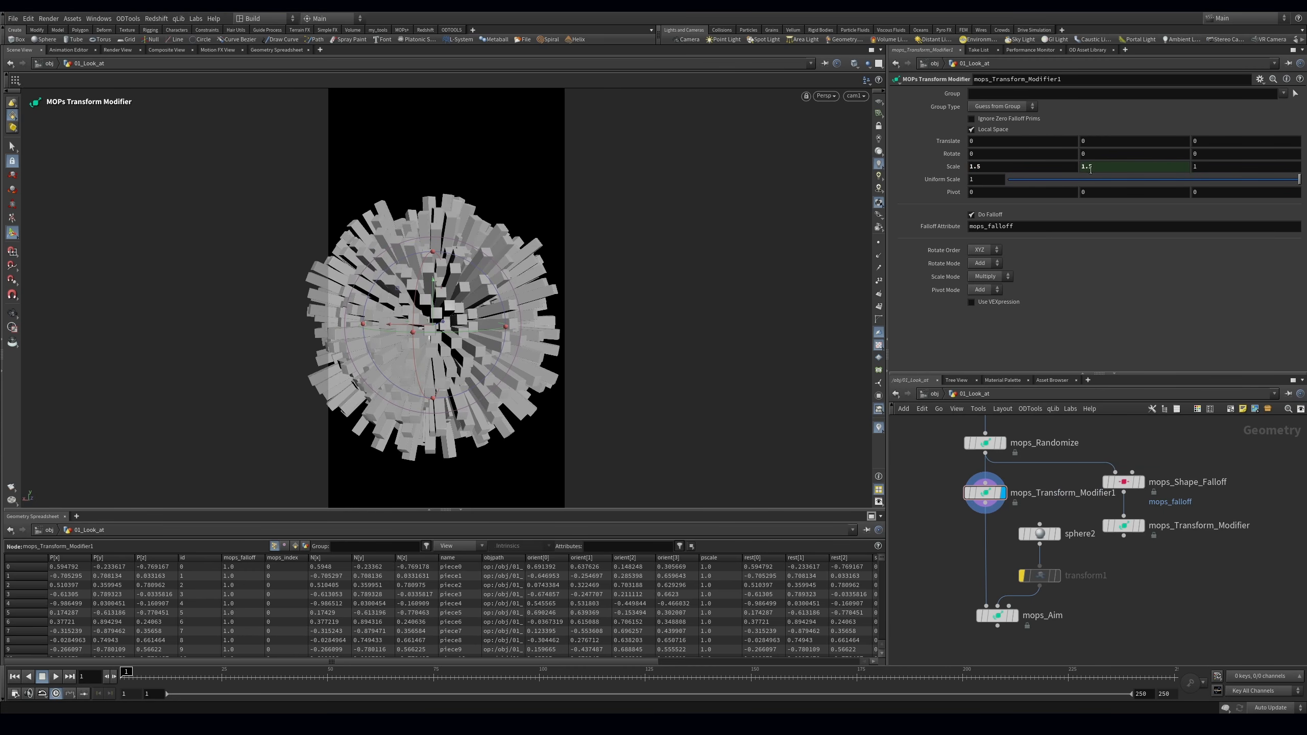
middle_drag(987, 167, 1029, 185)
Display mops_Aim's result and set mops_Transform_Modifier1's Scale Z to 1.3
drag(930, 591, 1096, 620)
click(1013, 615)
middle_drag(1025, 597, 1023, 556)
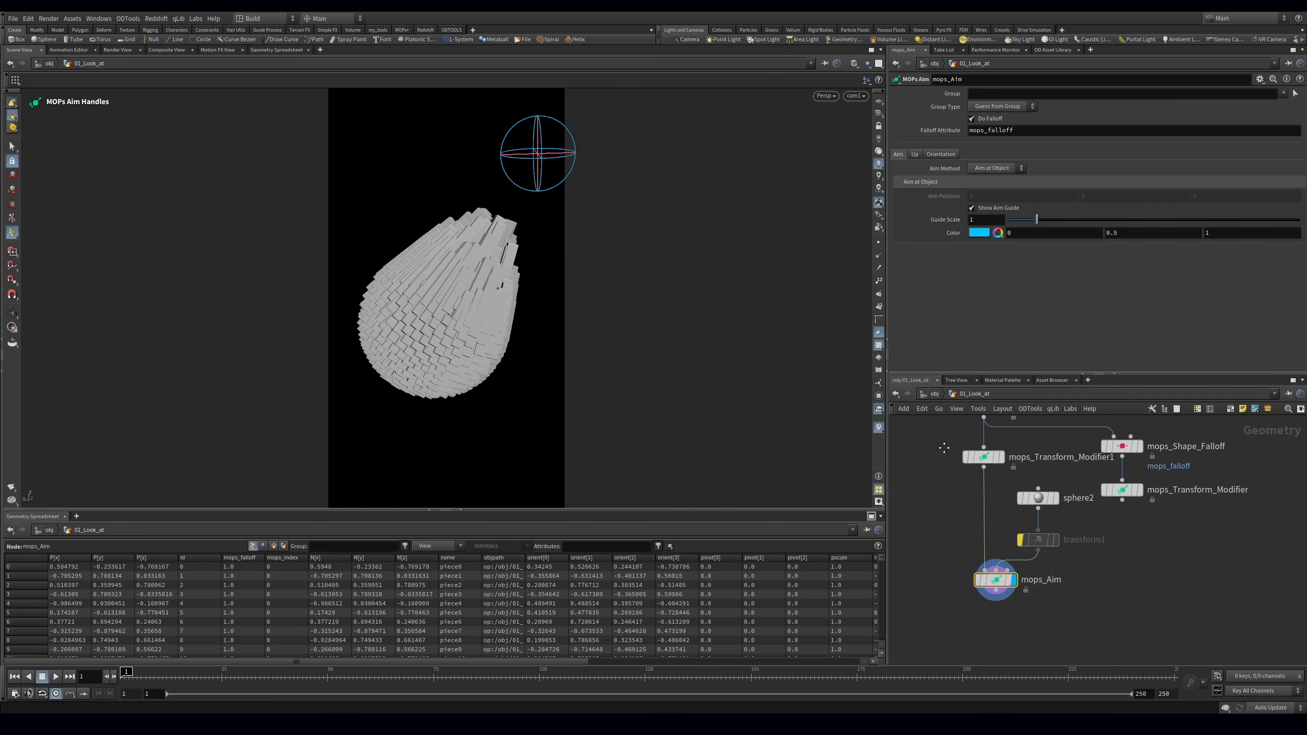
middle_drag(932, 446, 935, 515)
click(980, 523)
middle_drag(1203, 167, 1297, 212)
mouse_move(1217, 166)
middle_down()
mouse_move(1218, 154)
mouse_move(1270, 154)
mouse_move(1217, 155)
mouse_move(1210, 203)
mouse_move(1218, 170)
middle_up()
click(897, 428)
text(..)
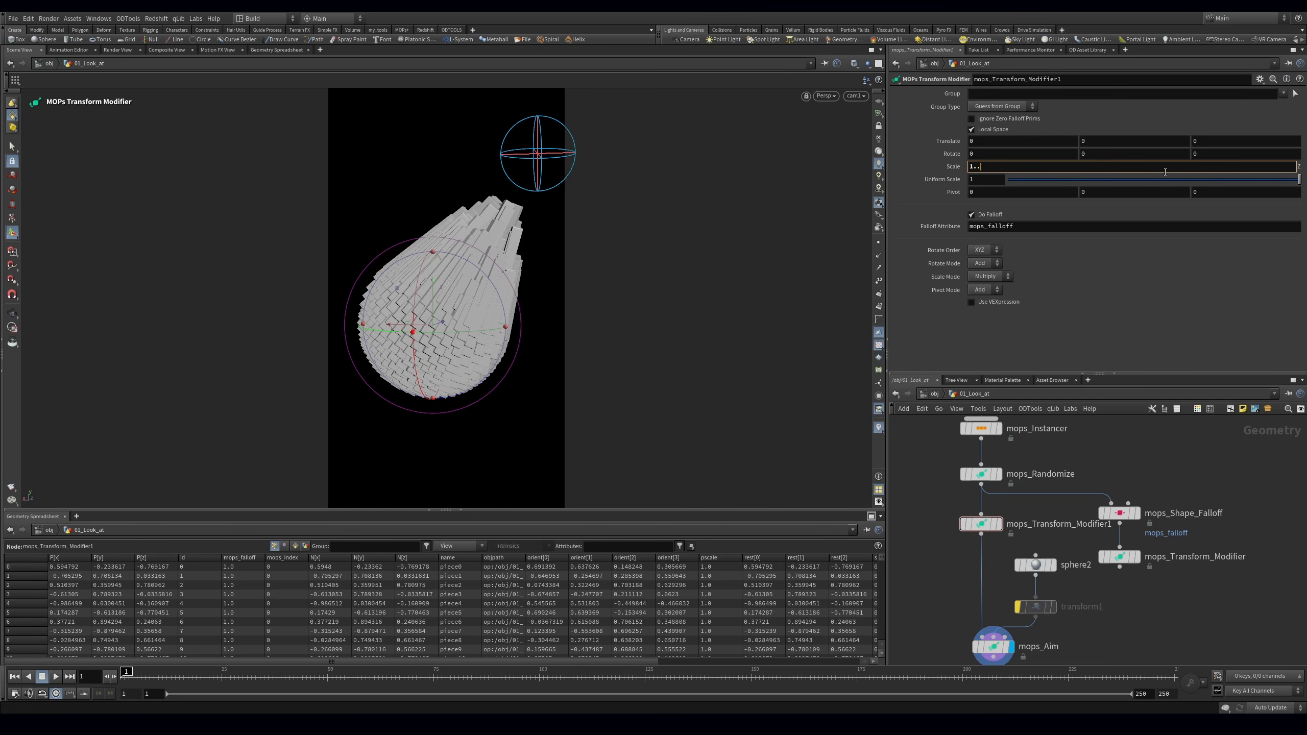
key(Escape)
Save the scene and add an Unpack node after mops_Aim
middle_drag(922, 565, 935, 497)
key(ctrl+s)
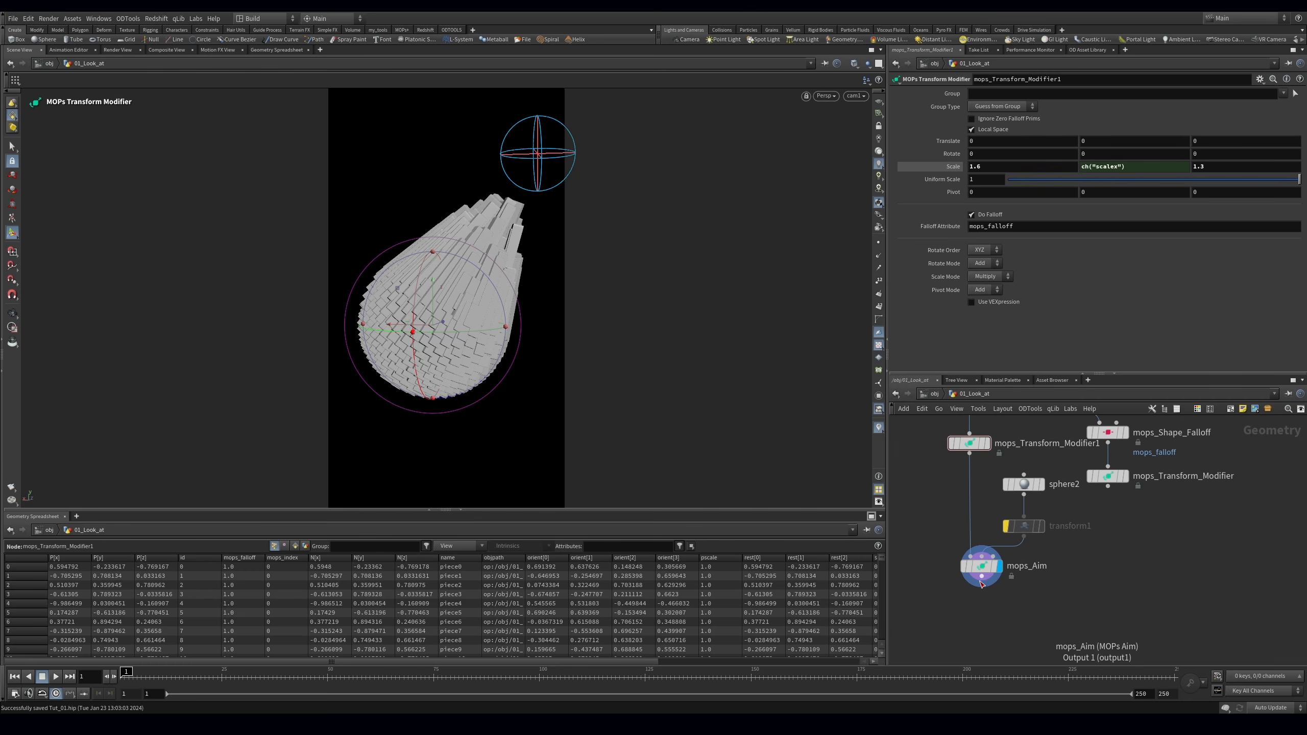
key(Tab)
text(unpac)
key(Return)
click(977, 608)
middle_drag(977, 607, 988, 551)
click(976, 565)
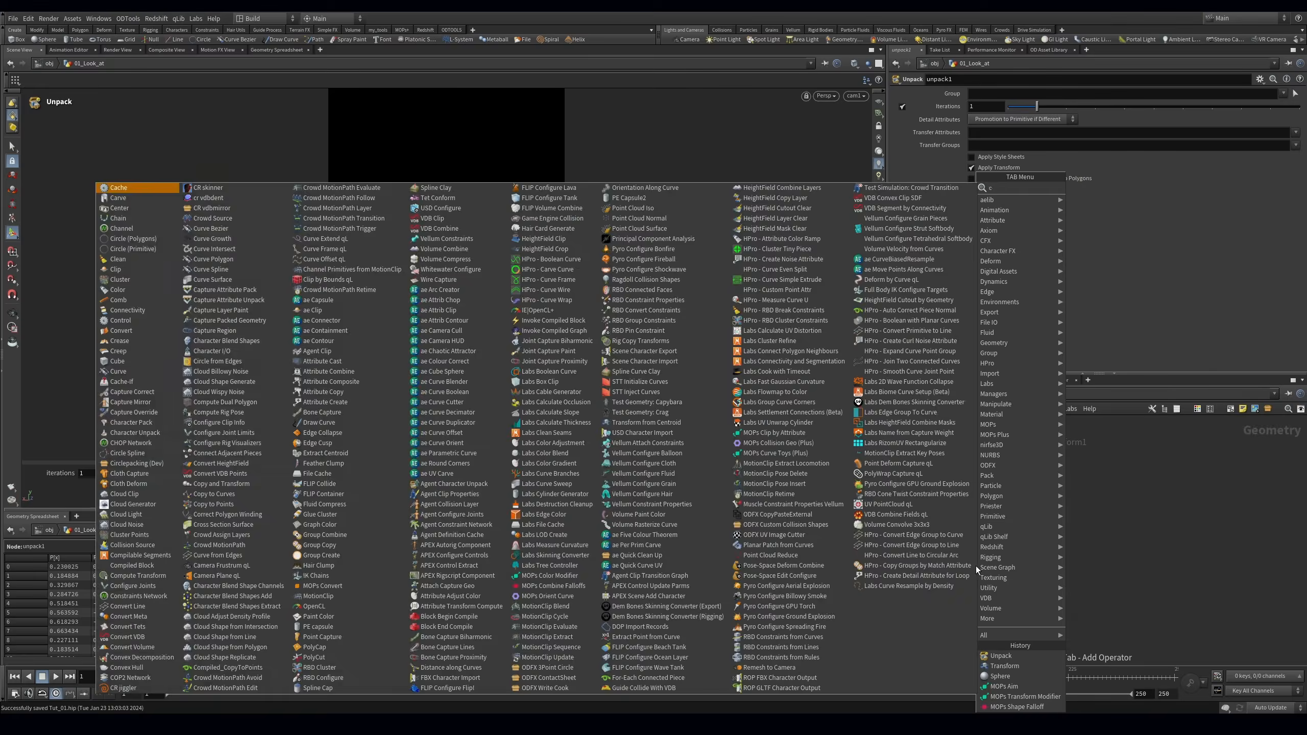
key(Escape)
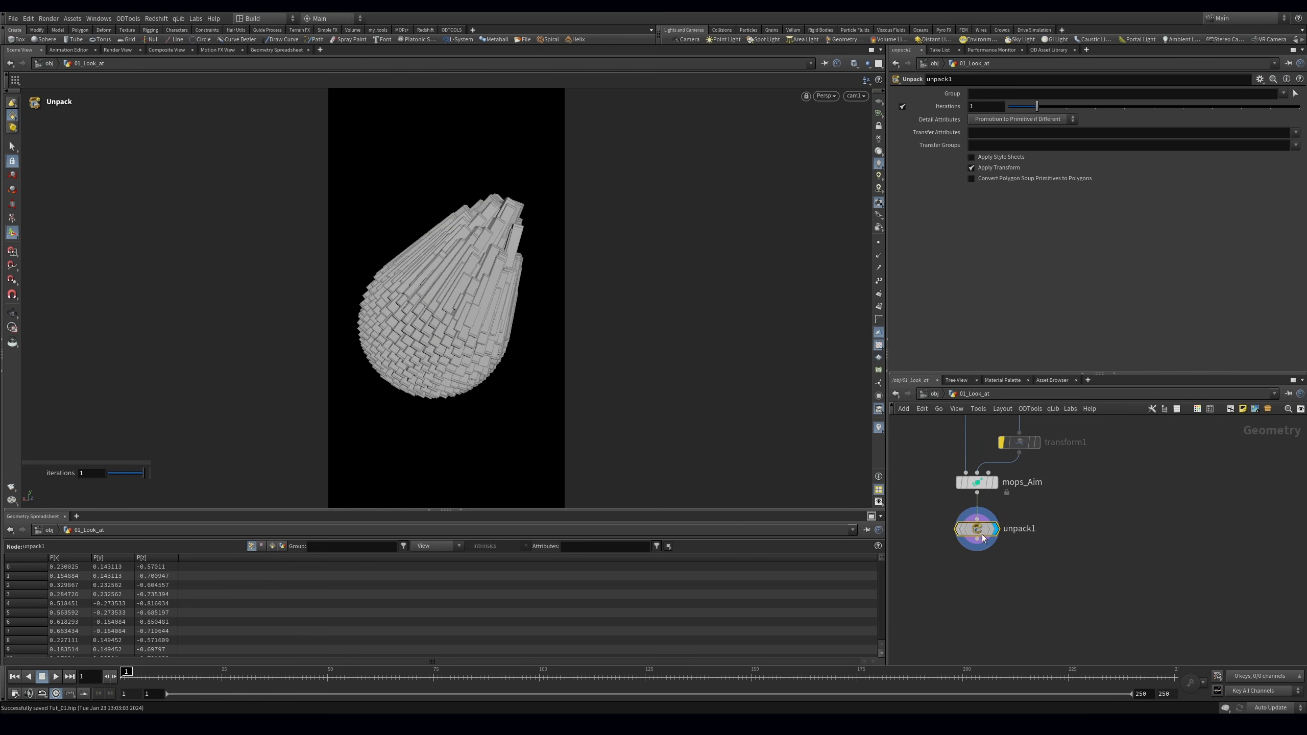
Insert an Attribute Randomize node for Cd between mops_Aim and unpack1
key(Tab)
text(att r)
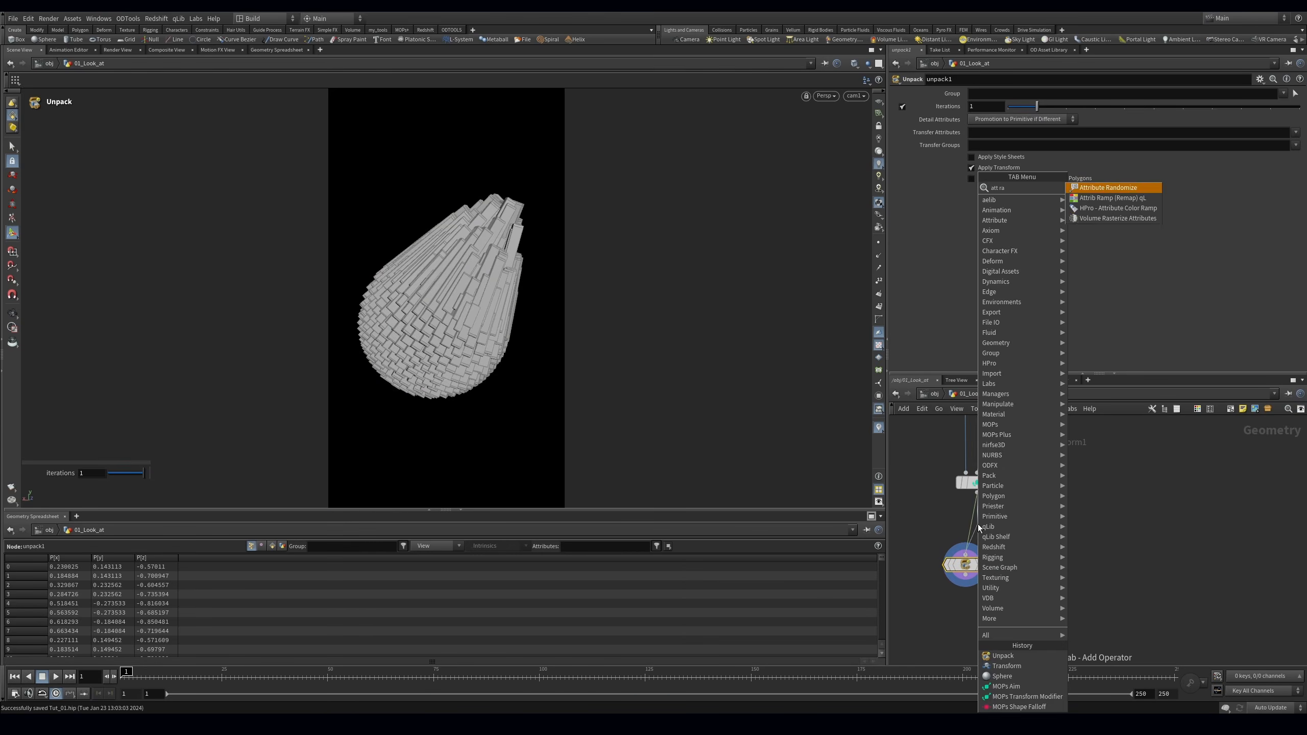
key(Return)
click(978, 524)
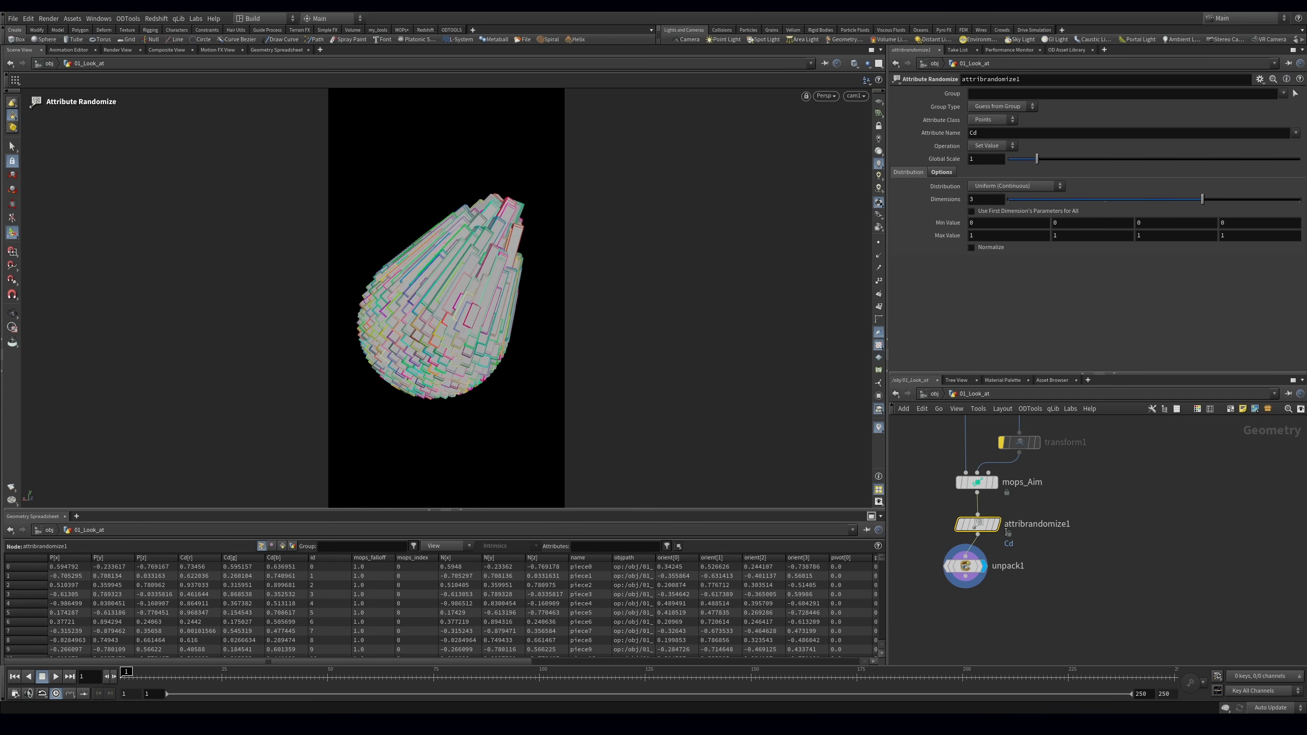
Set unpack1's Transfer Attributes to Cd
click(966, 566)
middle_drag(1030, 607, 1035, 580)
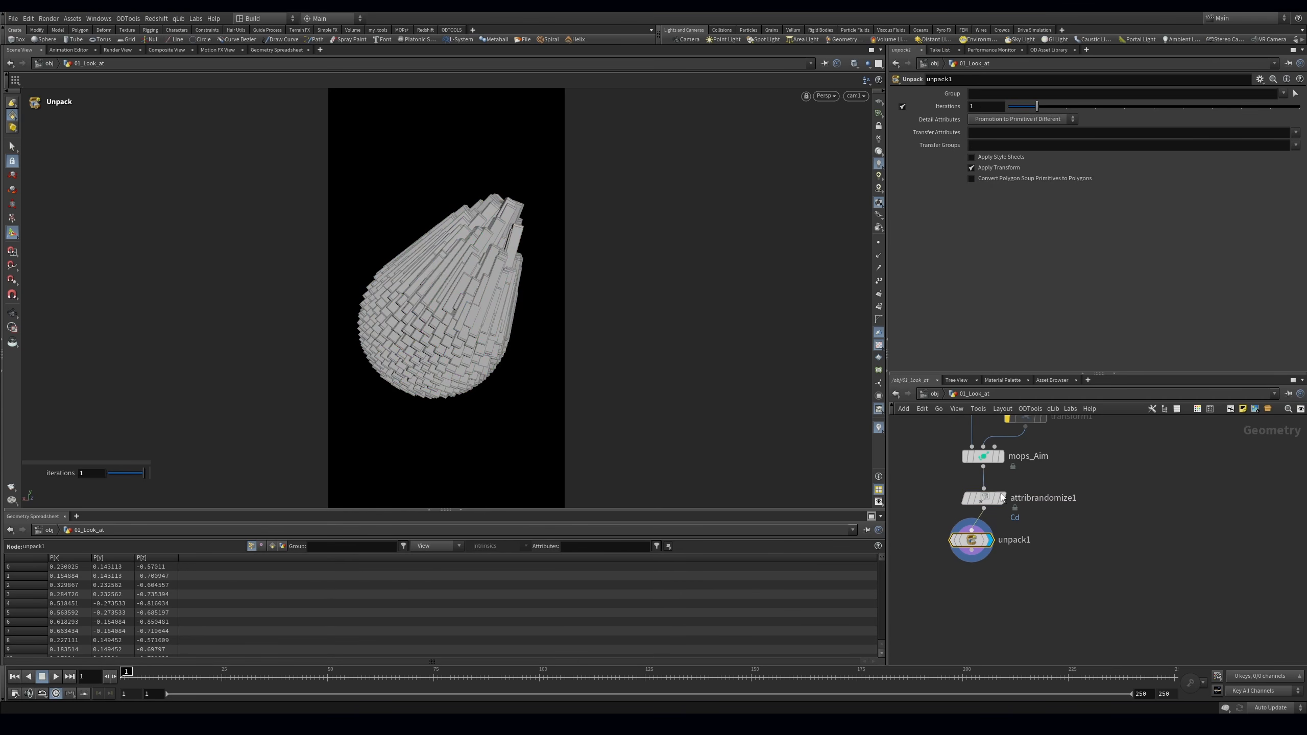
click(1295, 132)
click(1276, 160)
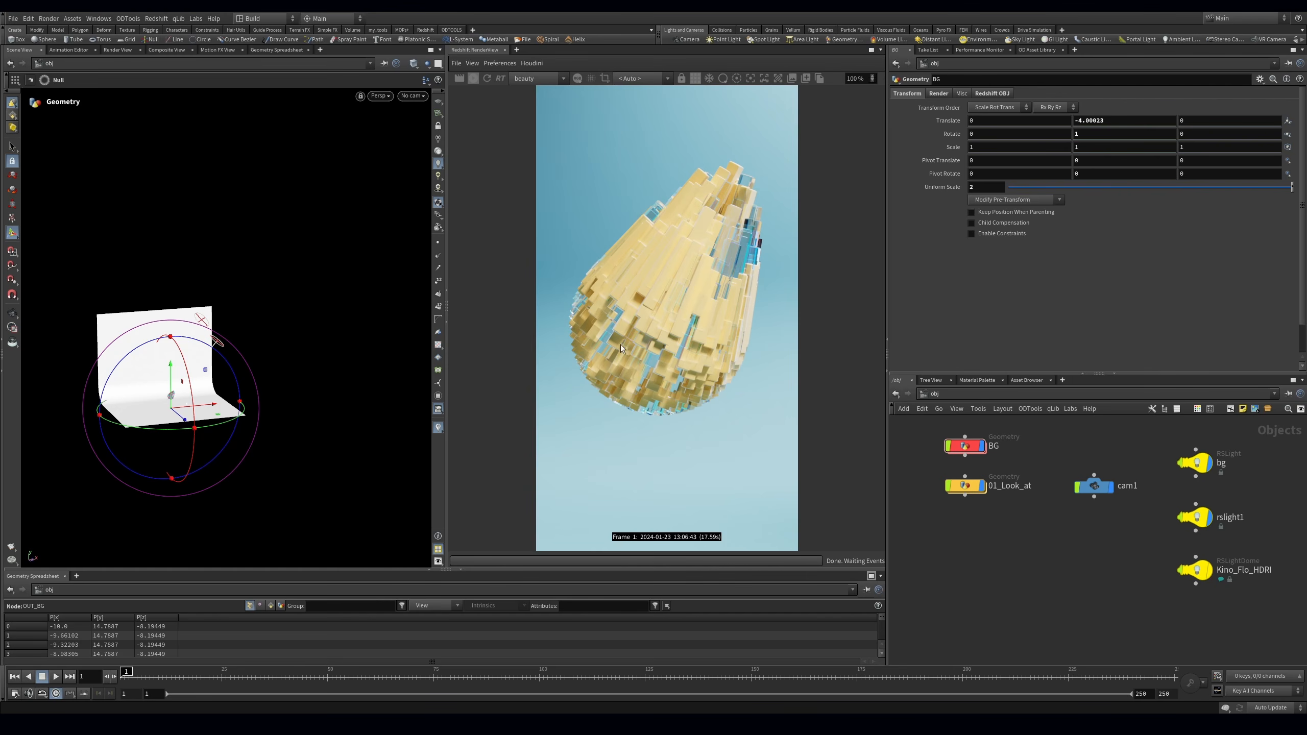
Inside 01_Look_at, add and display a MOPs Convert node after unpack1, and turn off its Create Packed Fragments option
drag(446, 315, 467, 314)
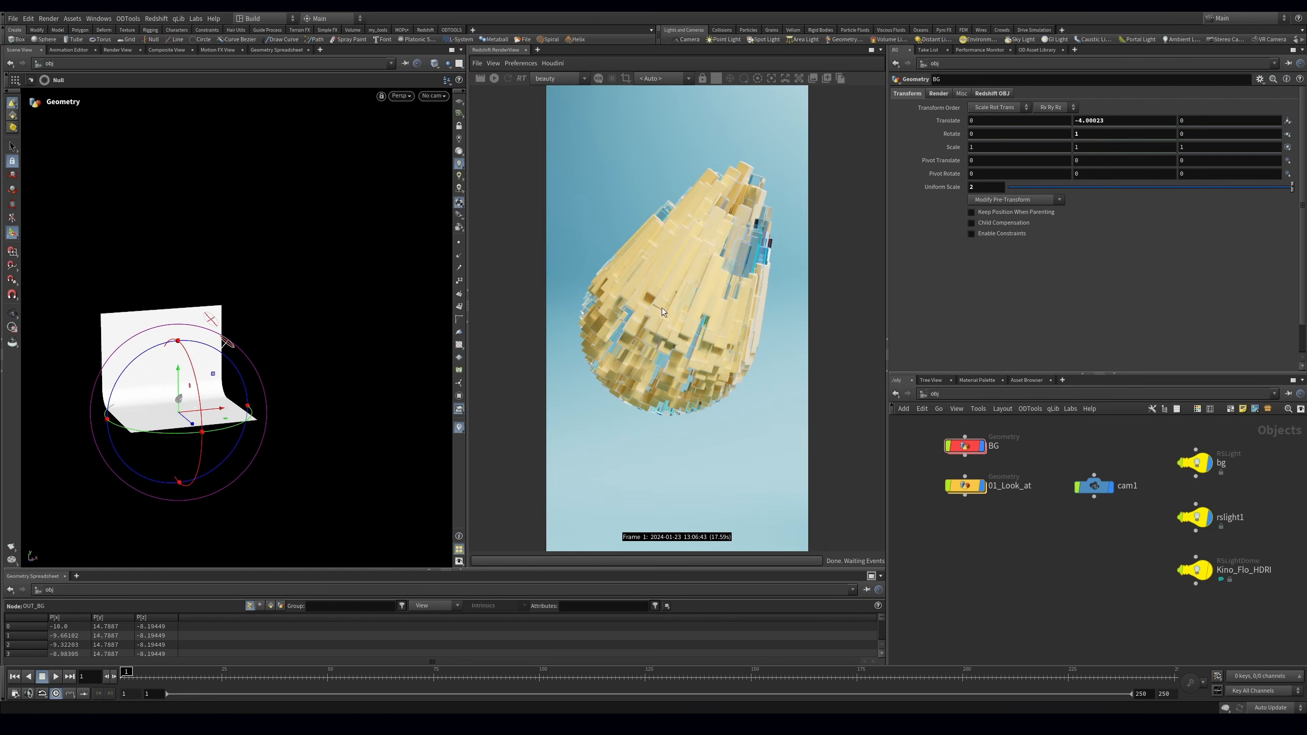
double_click(970, 485)
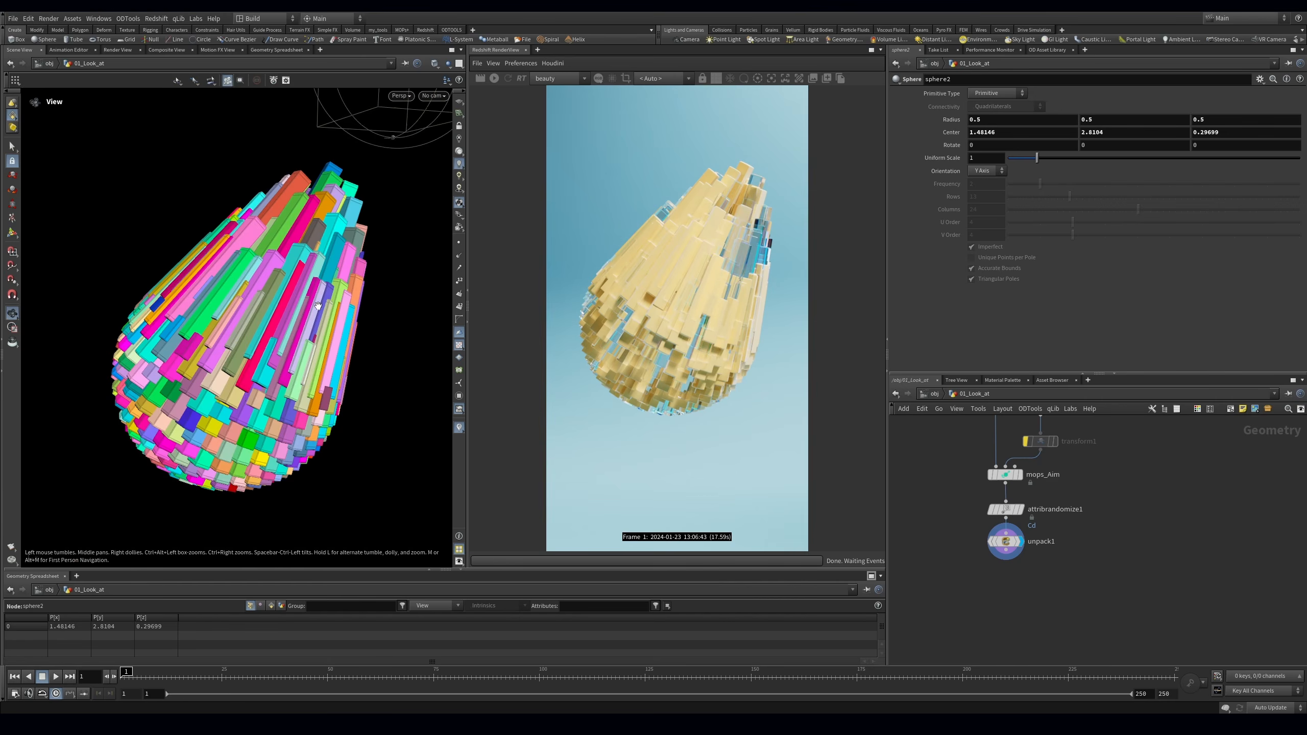
click(1004, 541)
key(Tab)
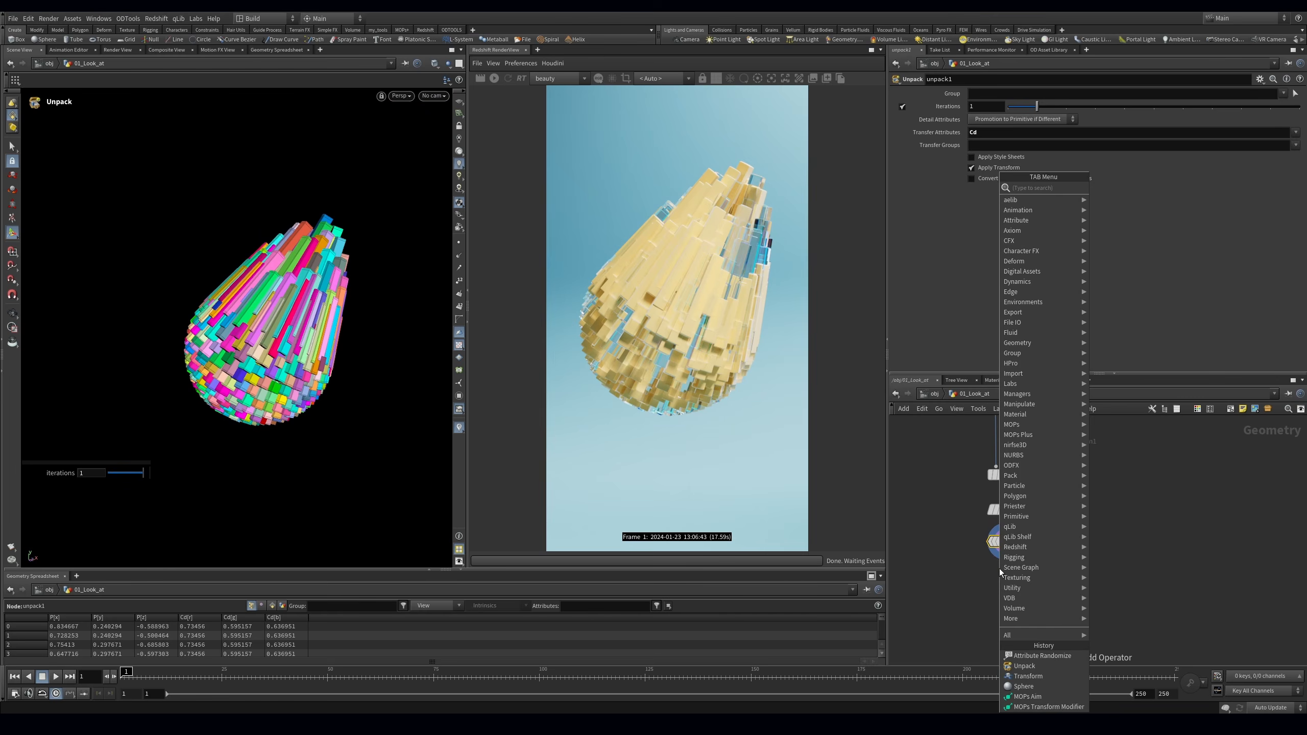
text(mopscon)
key(Return)
click(1000, 569)
click(1012, 576)
drag(999, 575, 1006, 575)
middle_click(1007, 575)
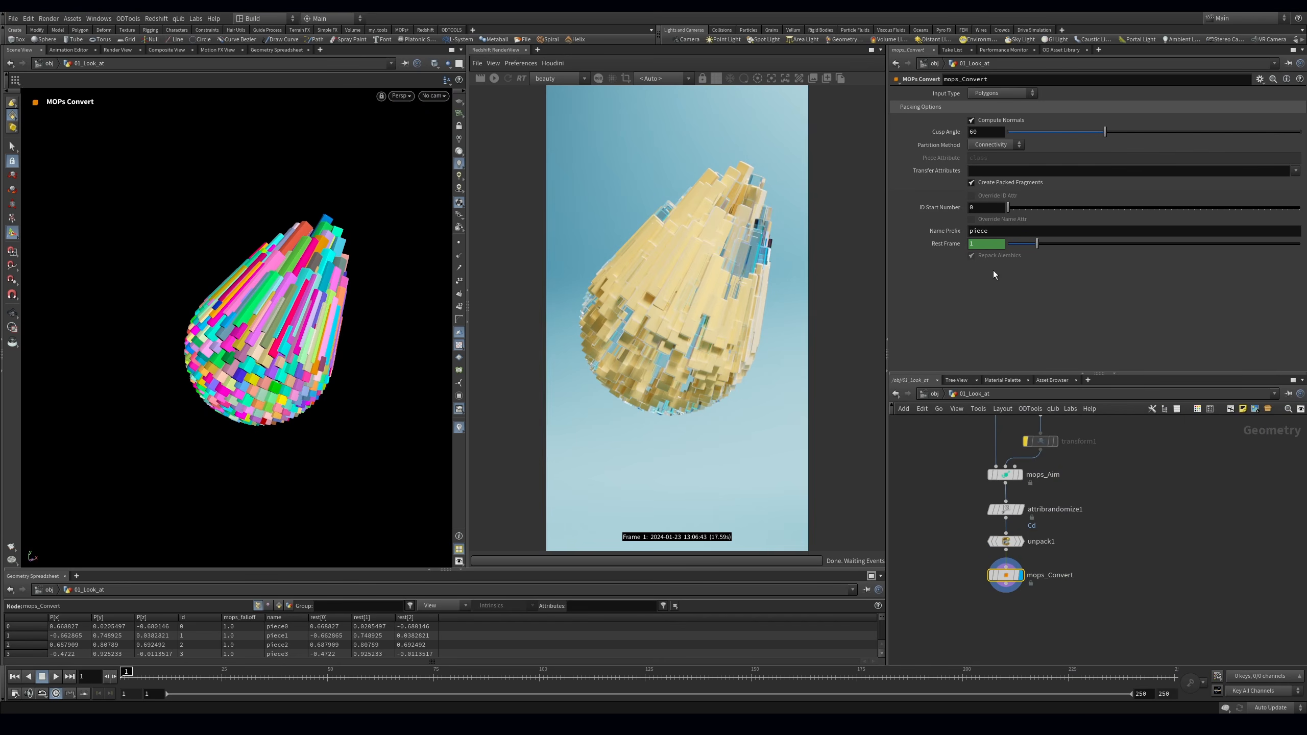
middle_click(1007, 578)
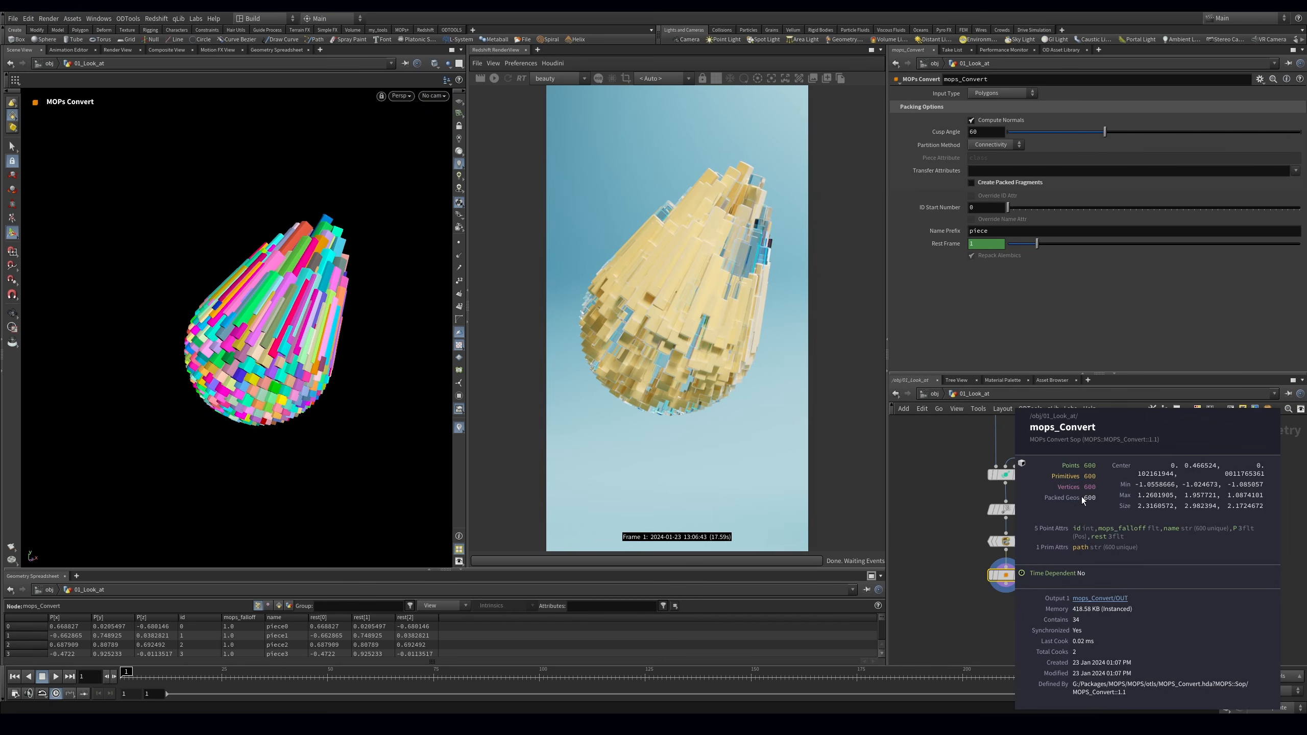
Branch an Assemble node off unpack1, display it and inspect its node info
text(asse)
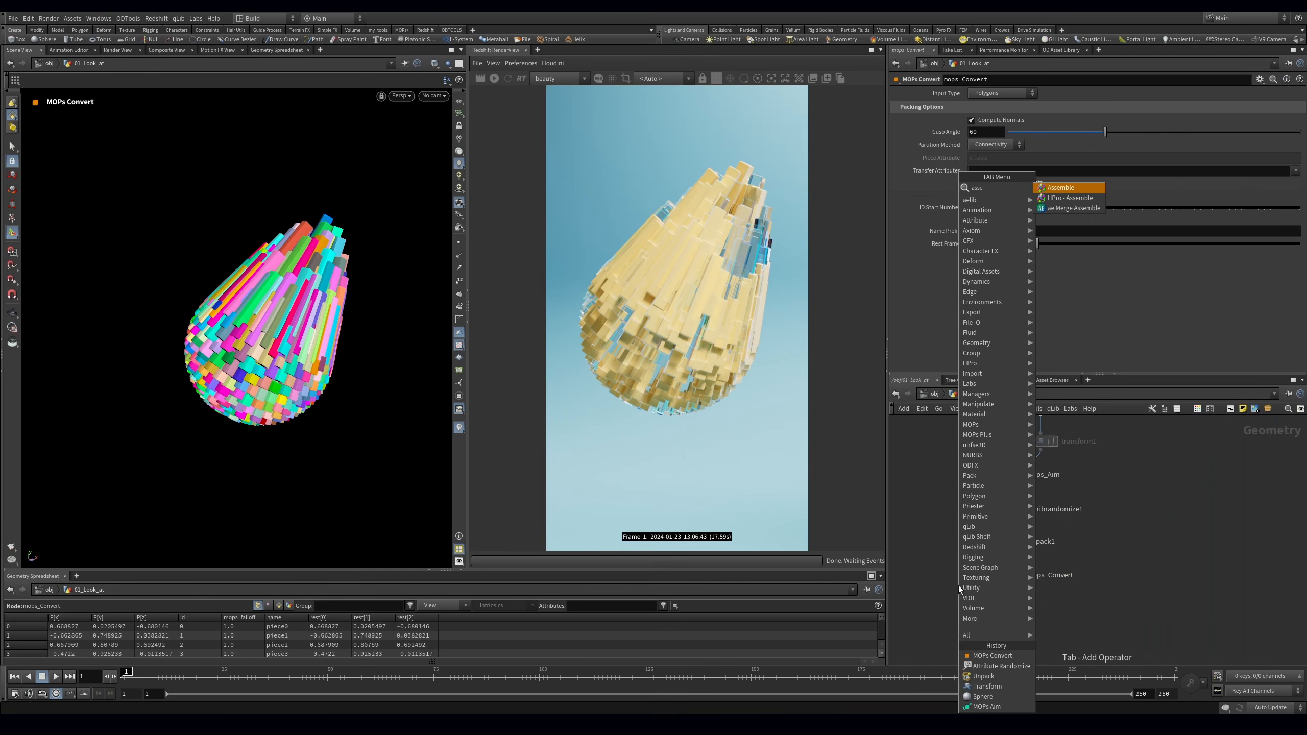
key(Return)
click(958, 586)
drag(958, 574, 1005, 550)
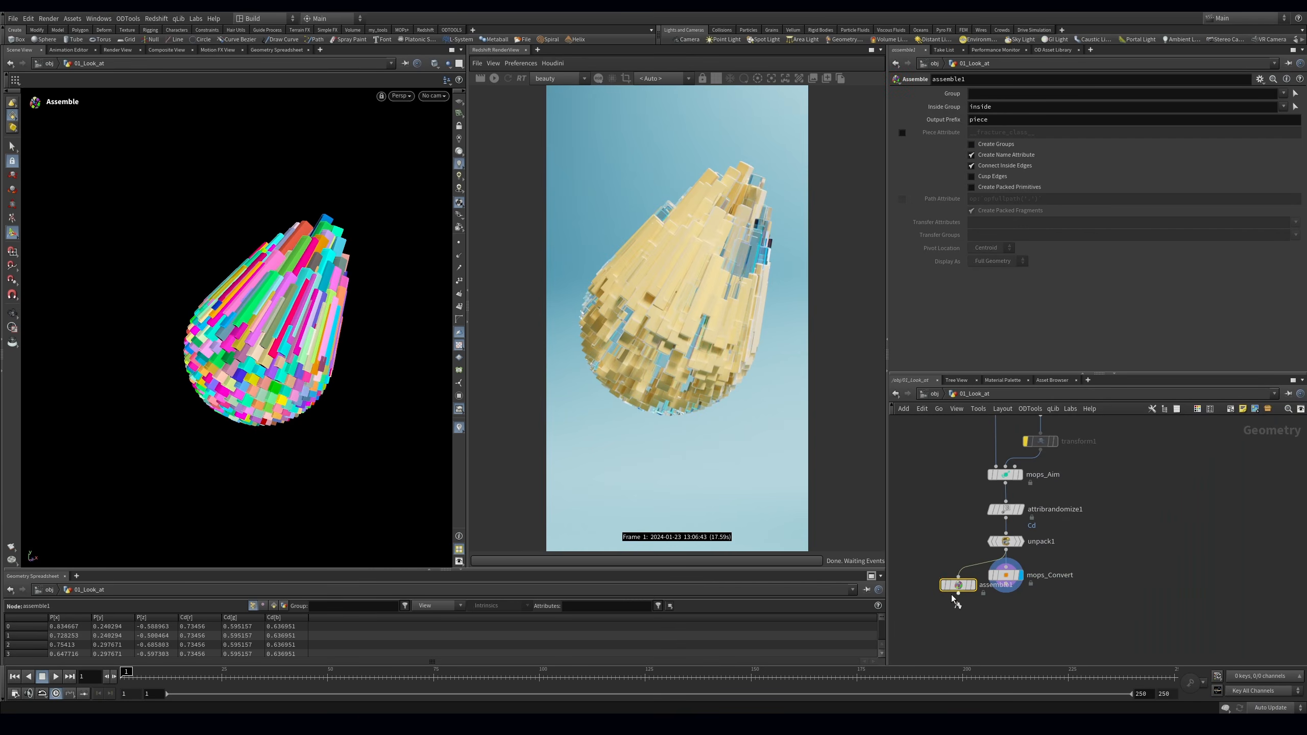
click(971, 585)
middle_click(961, 583)
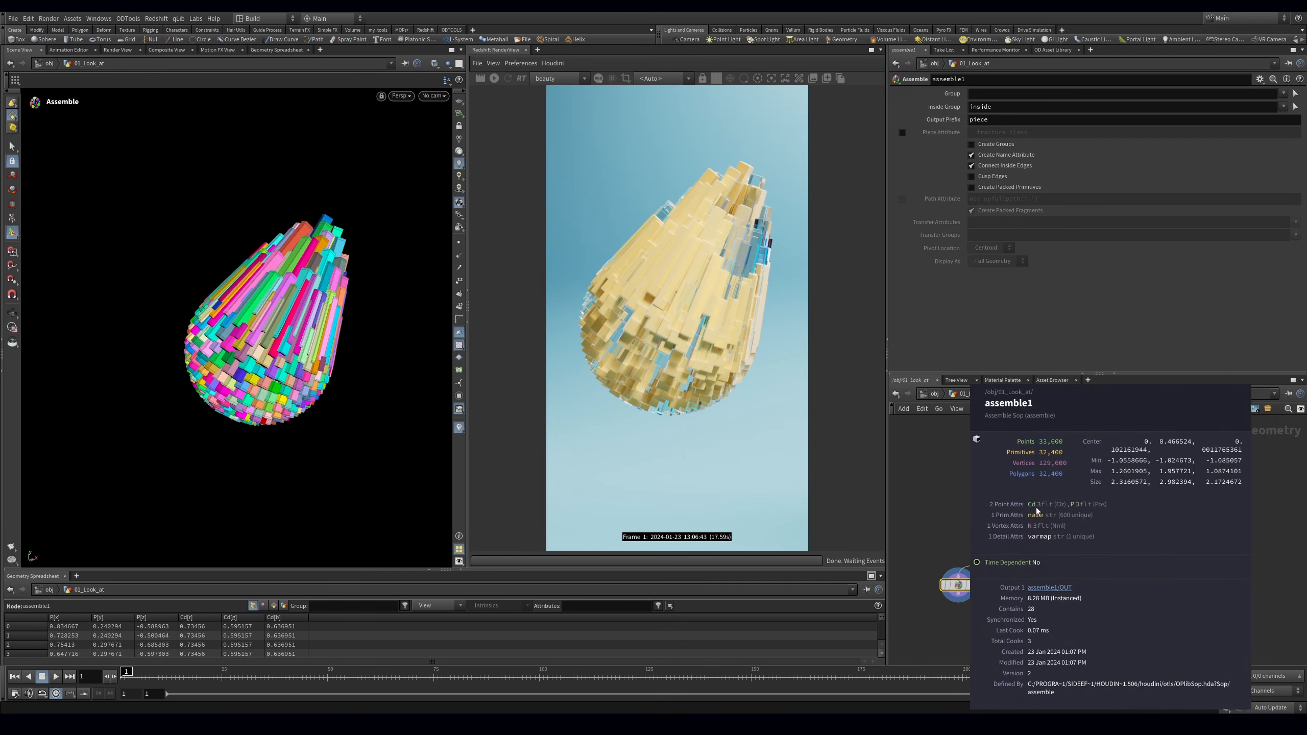
Turn on Create Packed Primitives and turn off Create Packed Fragments on the Assemble node, and inspect its info
click(995, 187)
middle_click(958, 585)
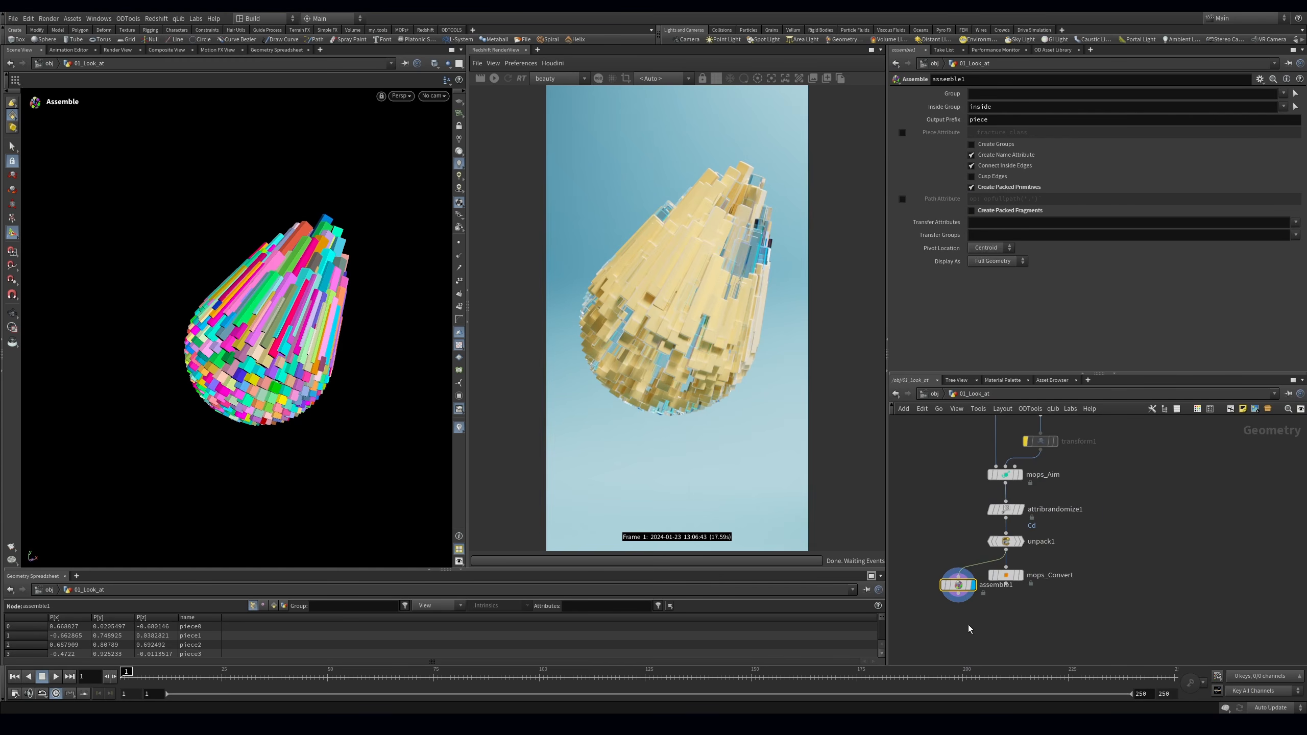
middle_click(958, 587)
Delete the Assemble node and display mops_Convert again
key(Delete)
click(1004, 575)
click(1020, 575)
middle_drag(1050, 597, 1033, 570)
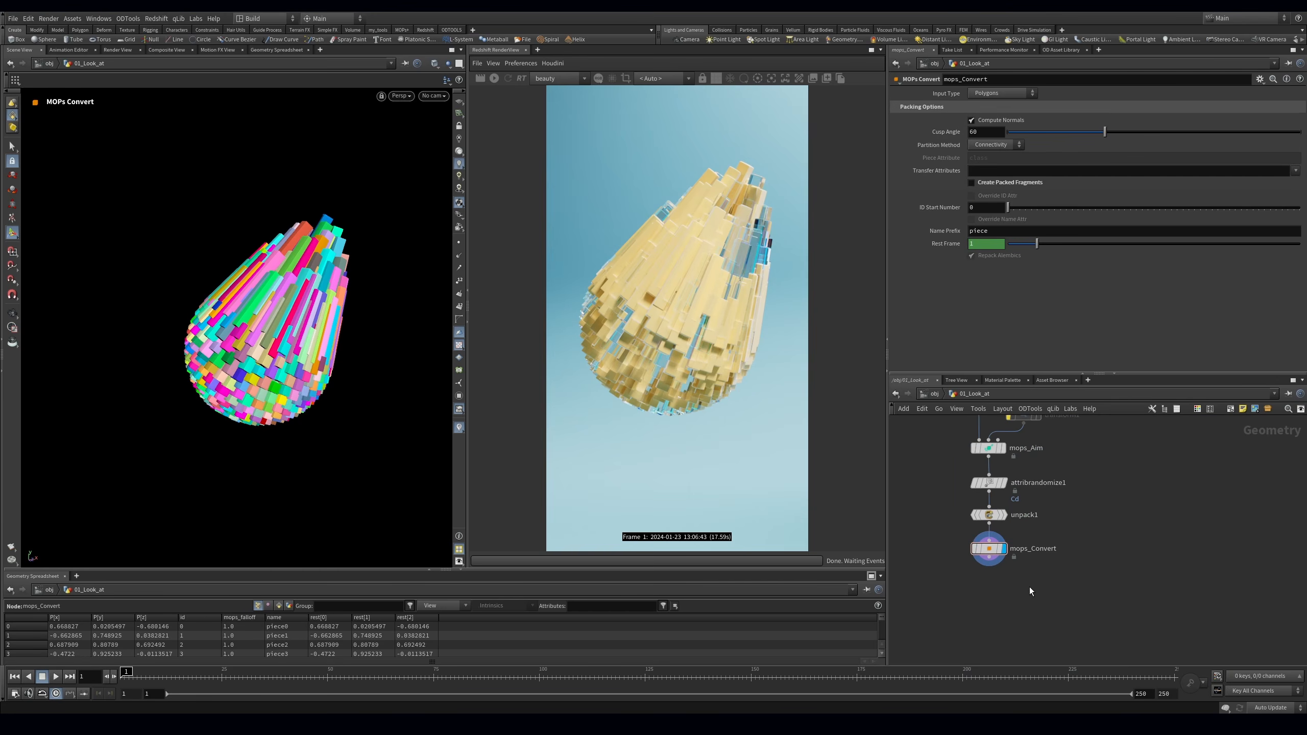
Add a MOPs Deintersect (Plus) node below mops_Convert and wire mops_Convert into its first input
key(Tab)
text(mops)
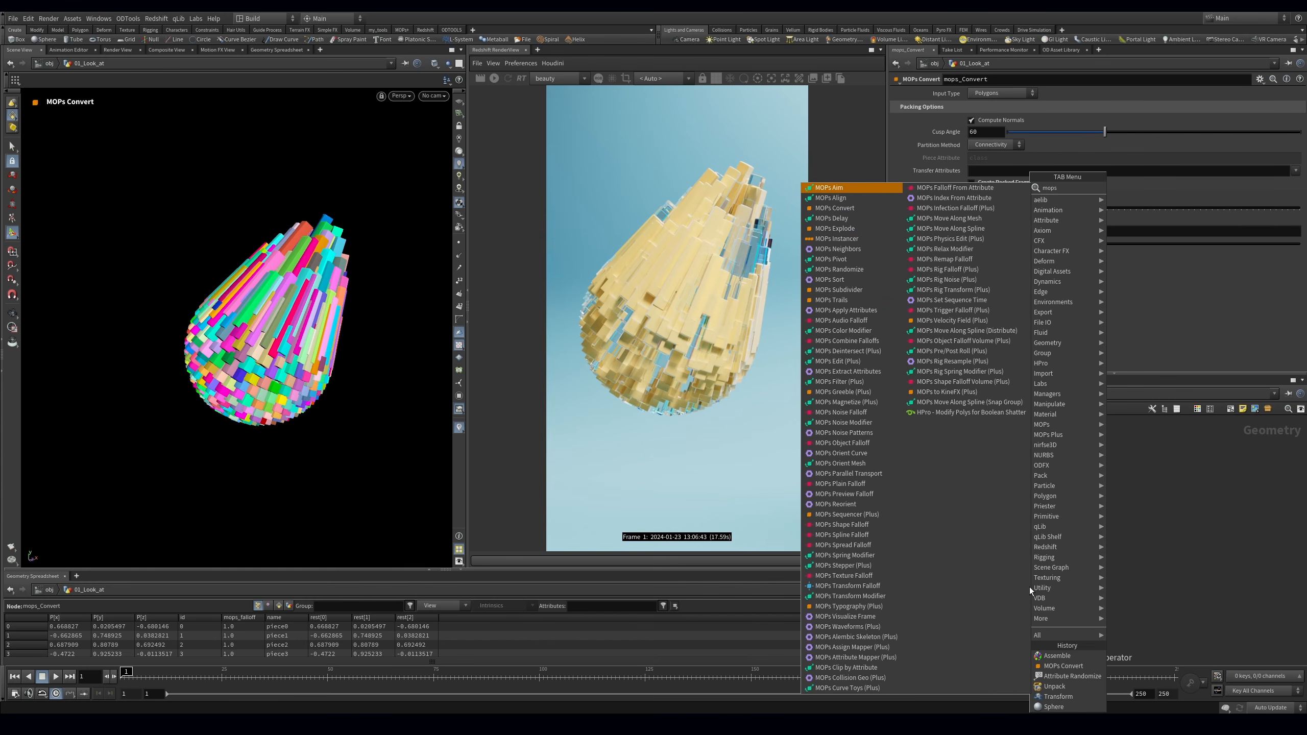
click(859, 351)
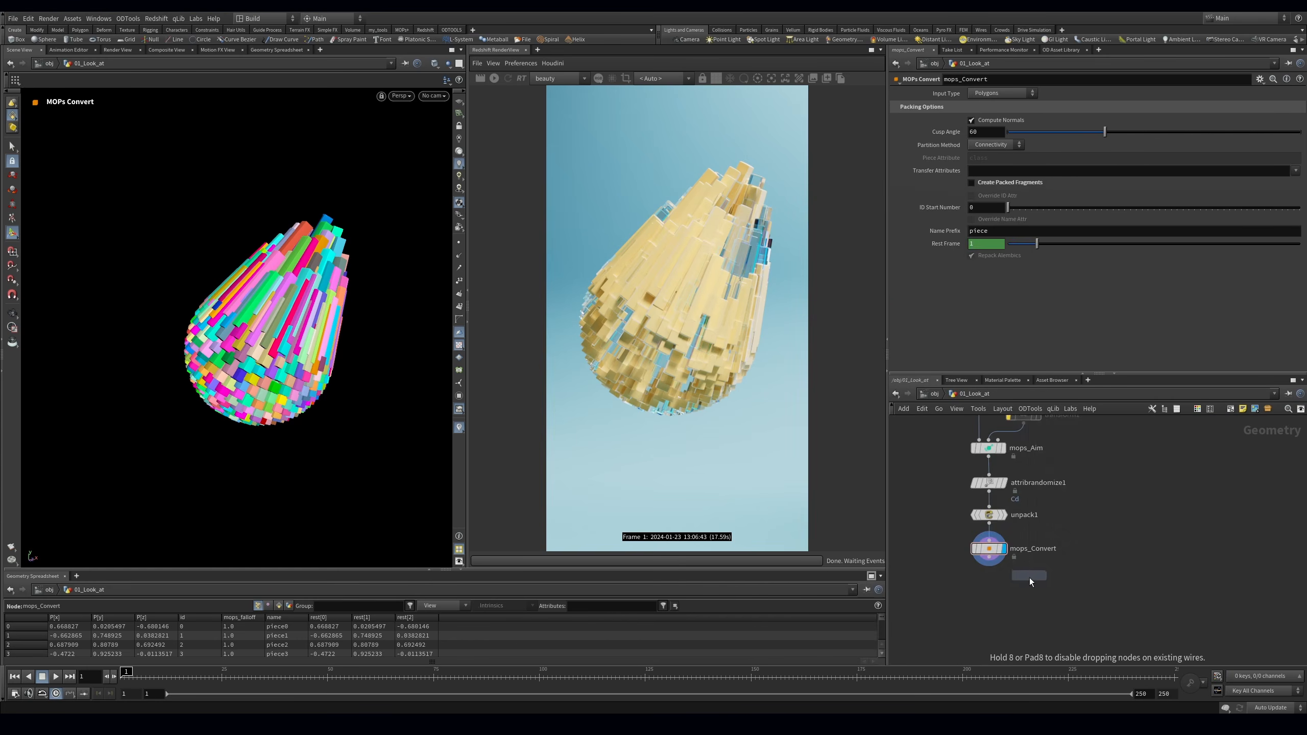
click(1009, 598)
scroll(1137, 412, down, 2)
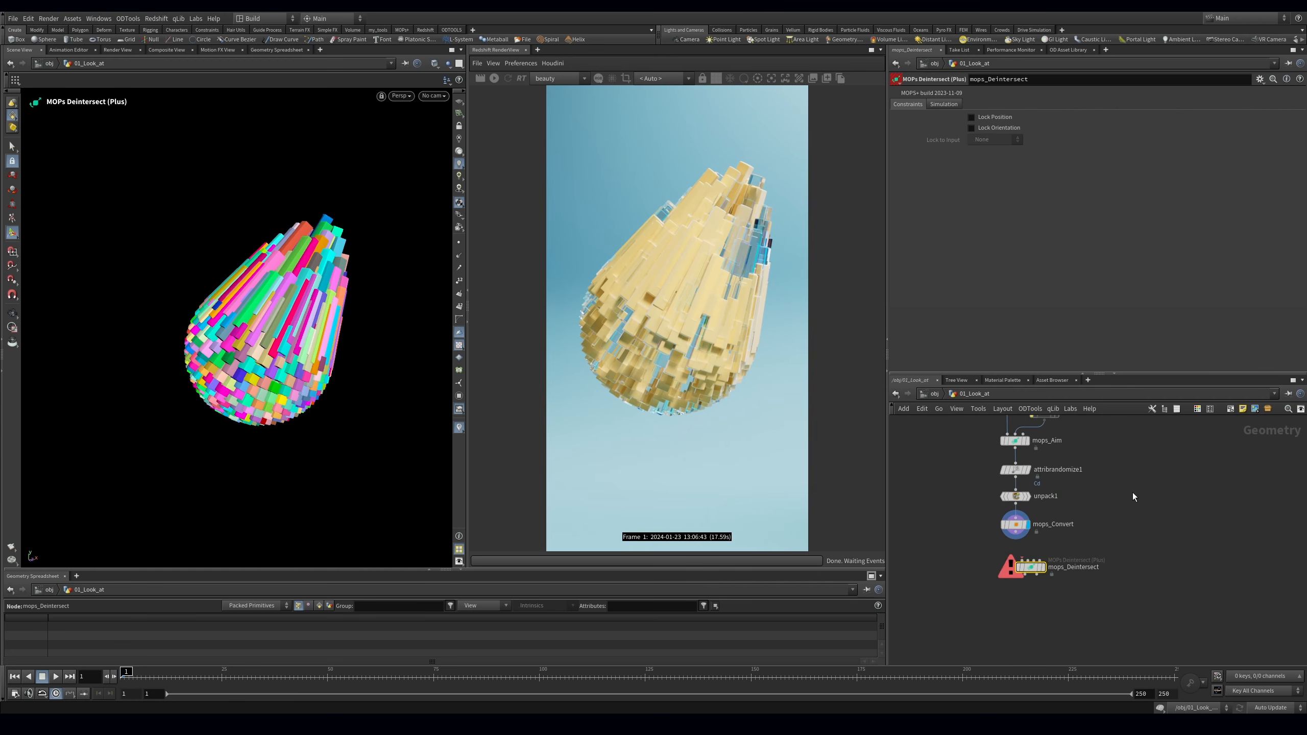
scroll(1069, 543, up, 2)
drag(1006, 529, 1000, 562)
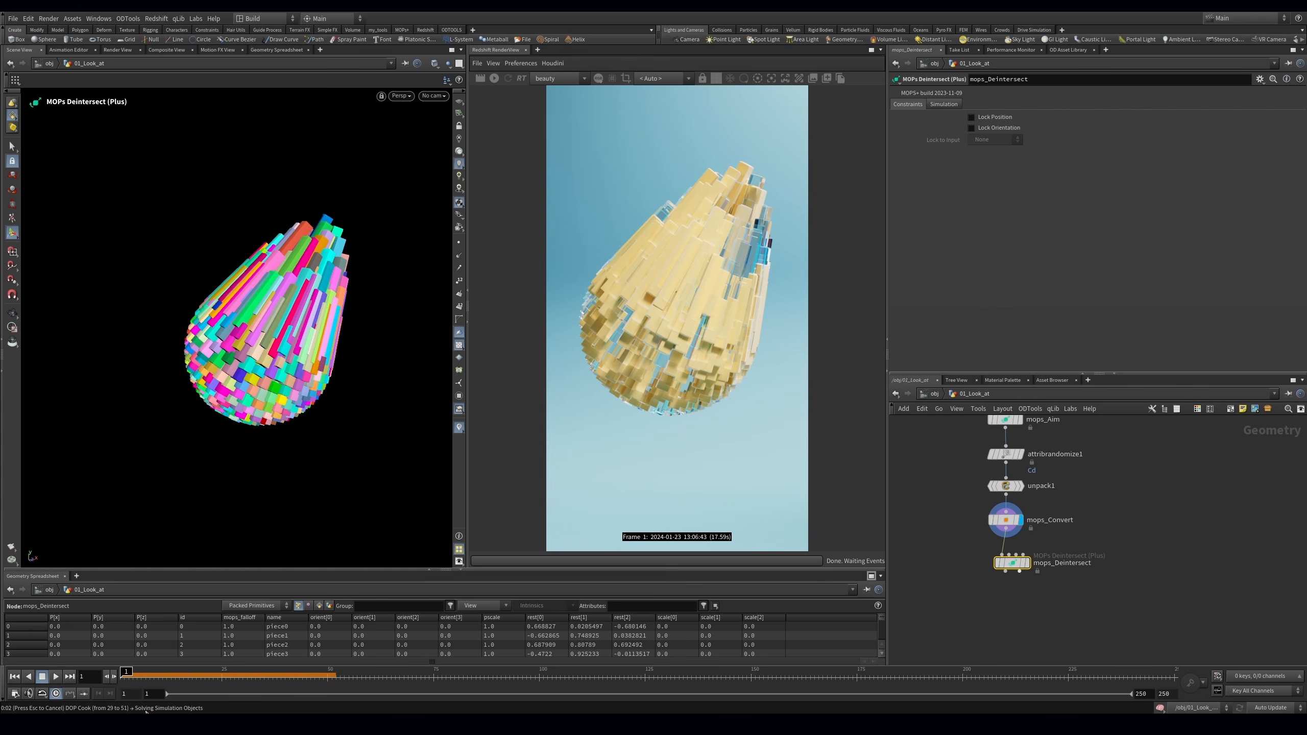
Display mops_Convert and mops_Deintersect in turn and compare how their cubes overlap, leaving mops_Deintersect displayed
key(Escape)
drag(302, 317, 431, 268)
click(1021, 519)
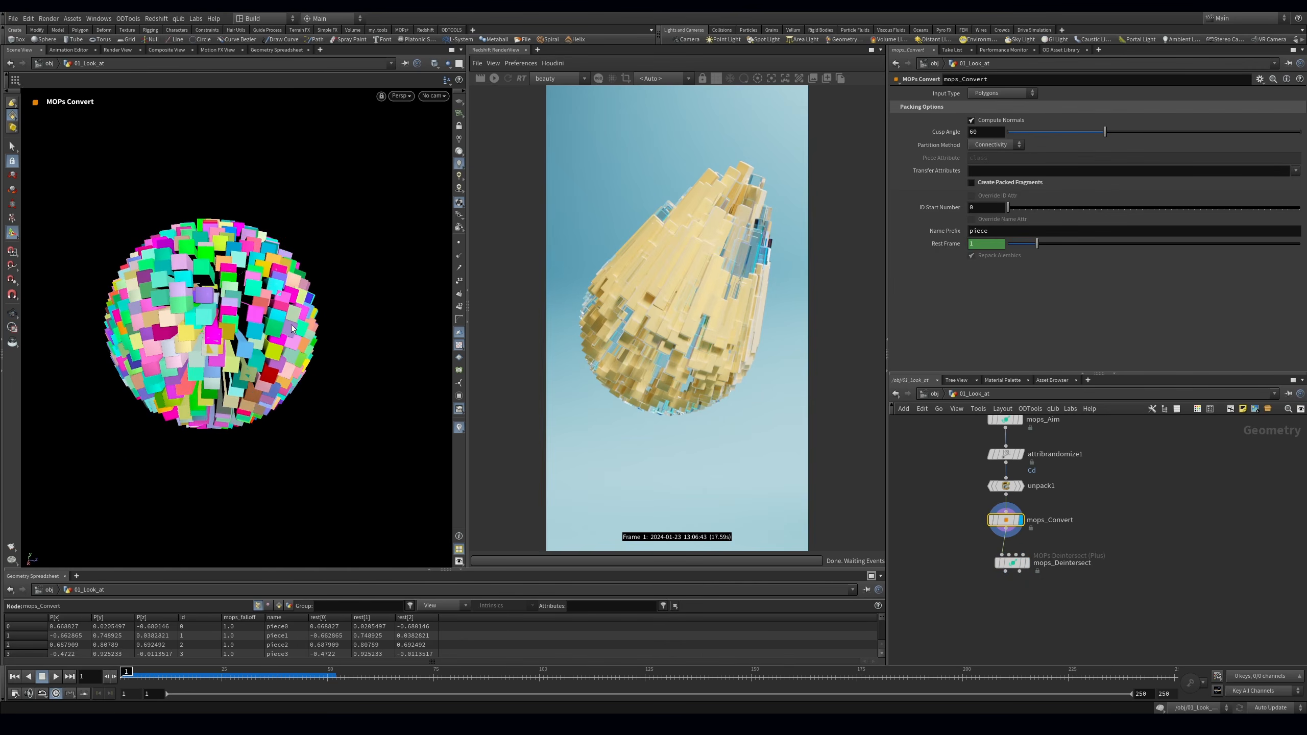
scroll(291, 328, up, 5)
drag(1064, 586, 997, 545)
key(r)
key(Escape)
scroll(291, 314, down, 3)
drag(291, 314, 286, 363)
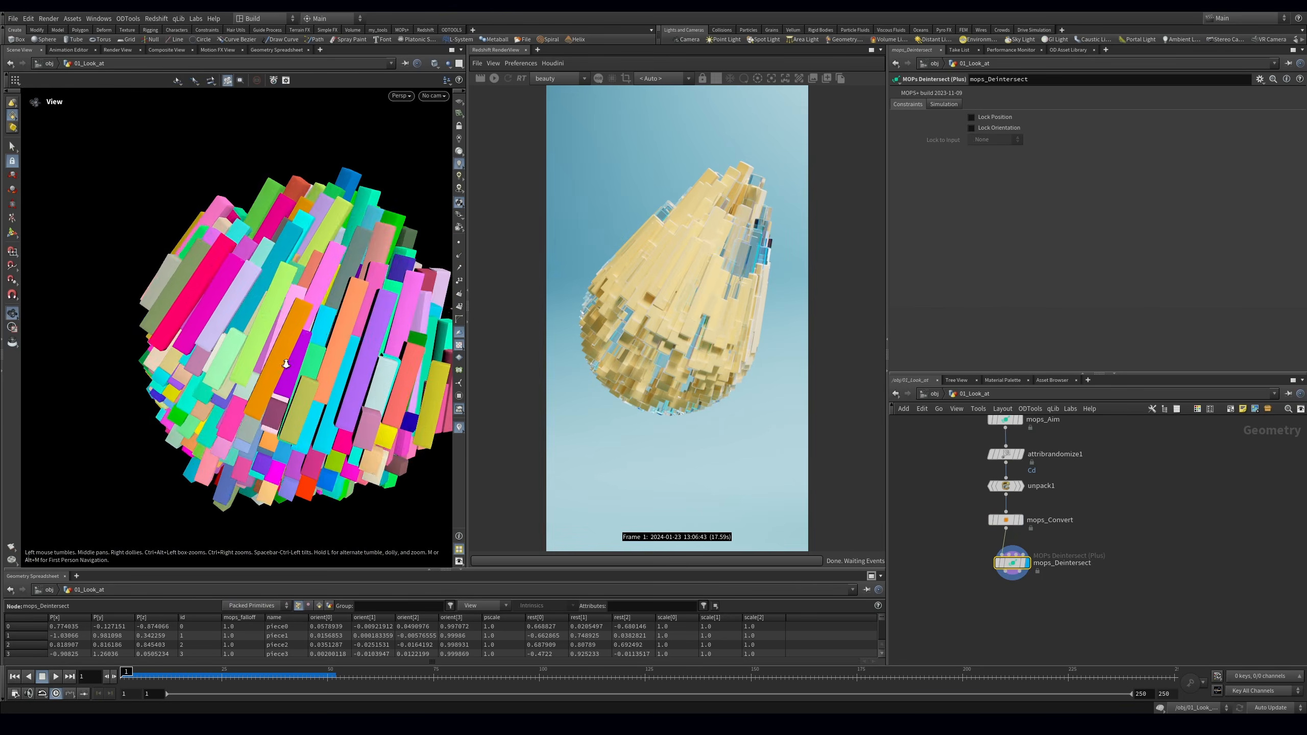
scroll(286, 364, down, 3)
Look through cam1 in the viewport to check the deintersected cubes in the portrait frame
key(Return)
click(434, 96)
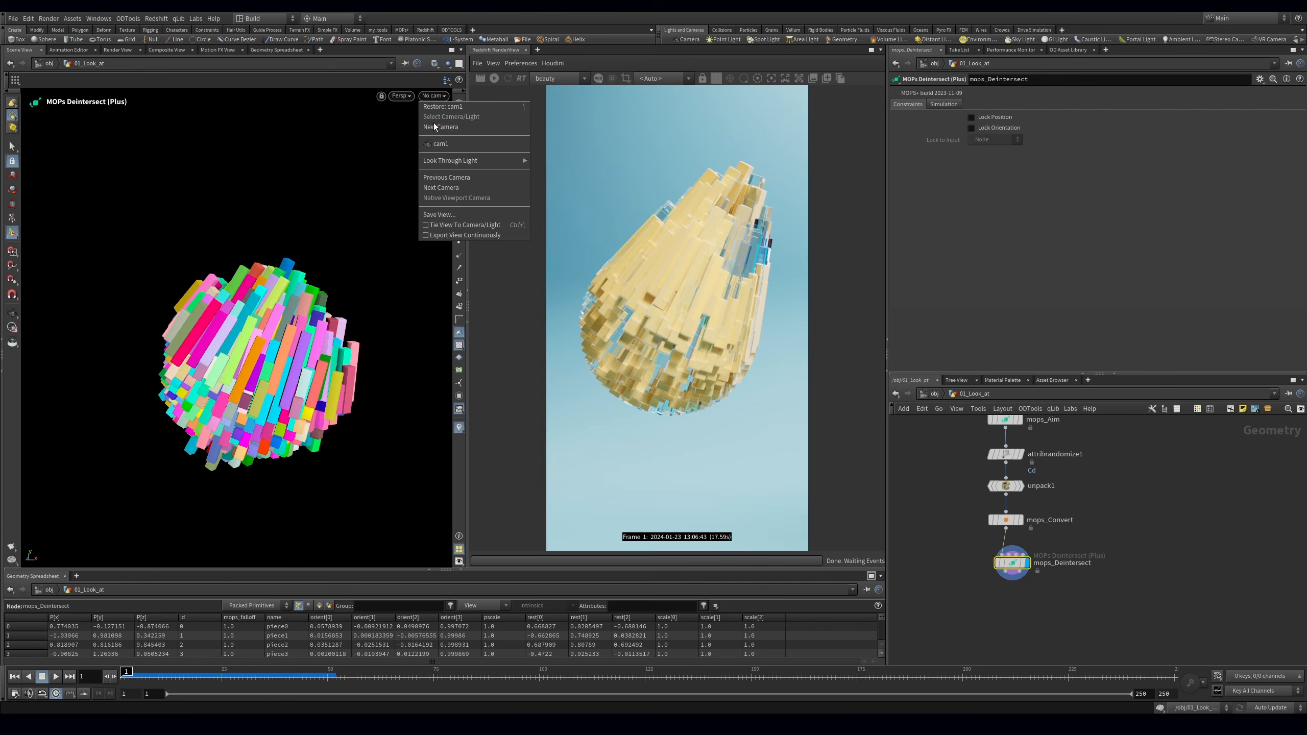
click(463, 148)
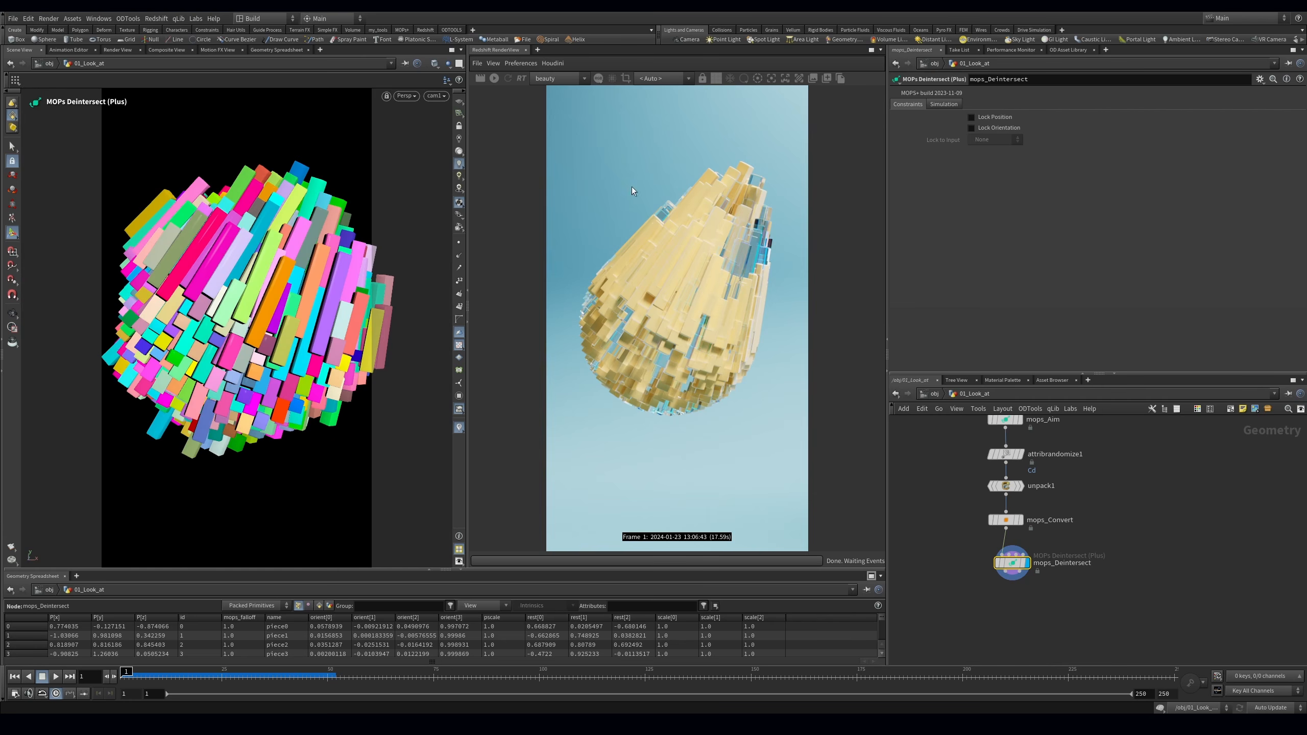
Set the mops_Transform_Modifier1 scale to 1.3 in X and 1.8 in Z, and display mops_Deintersect
scroll(1062, 595, up, 5)
click(985, 506)
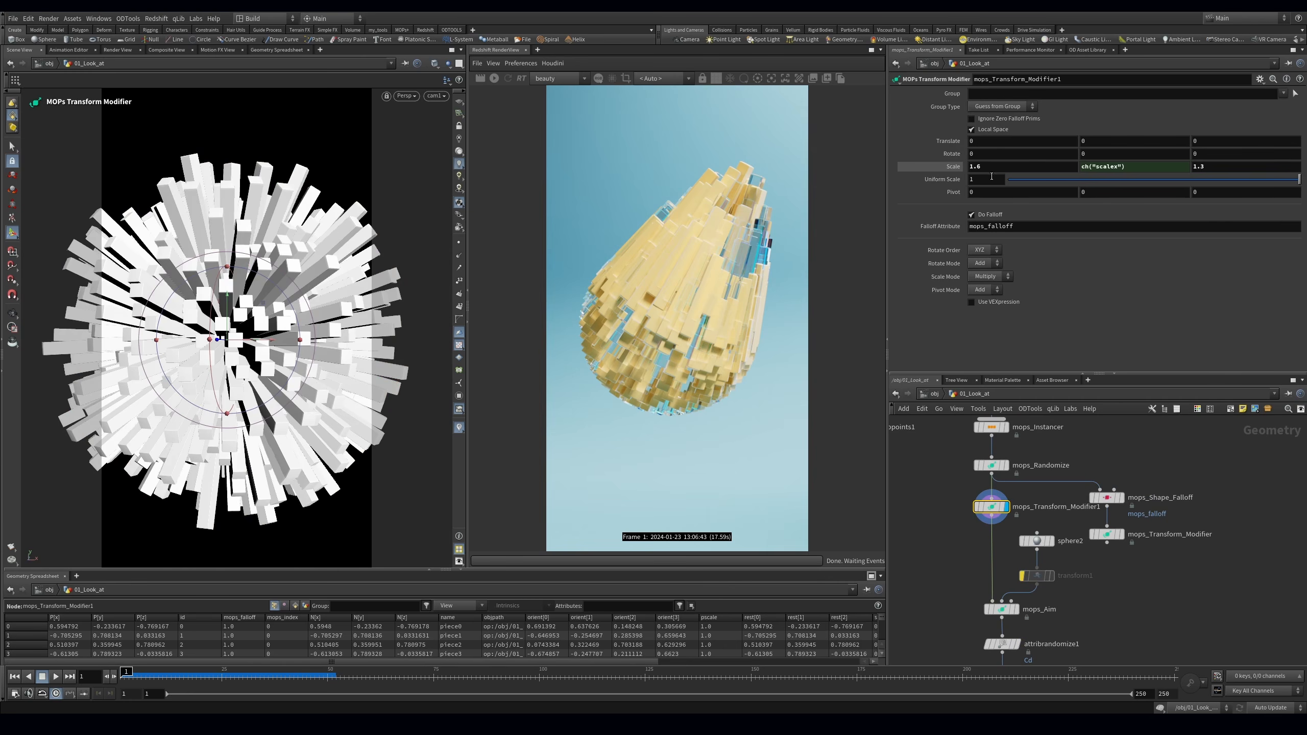
drag(982, 170, 973, 172)
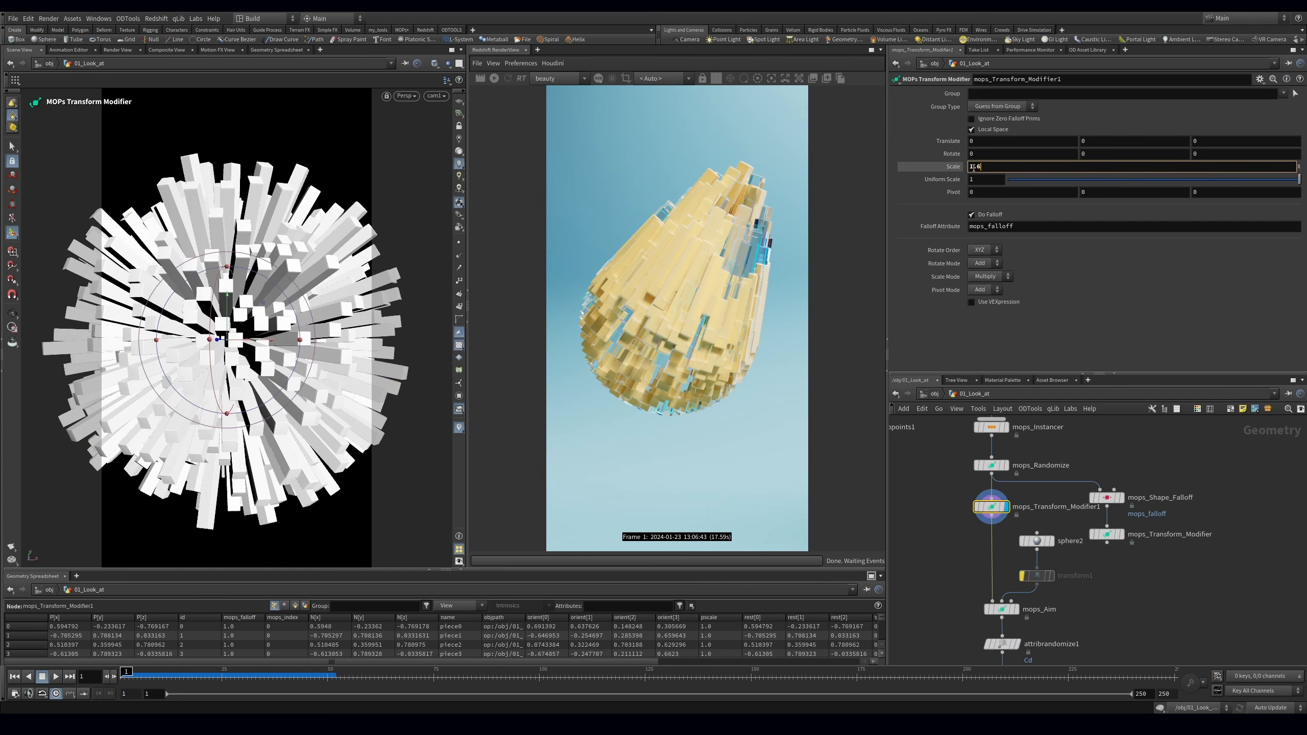
text(.3)
key(Return)
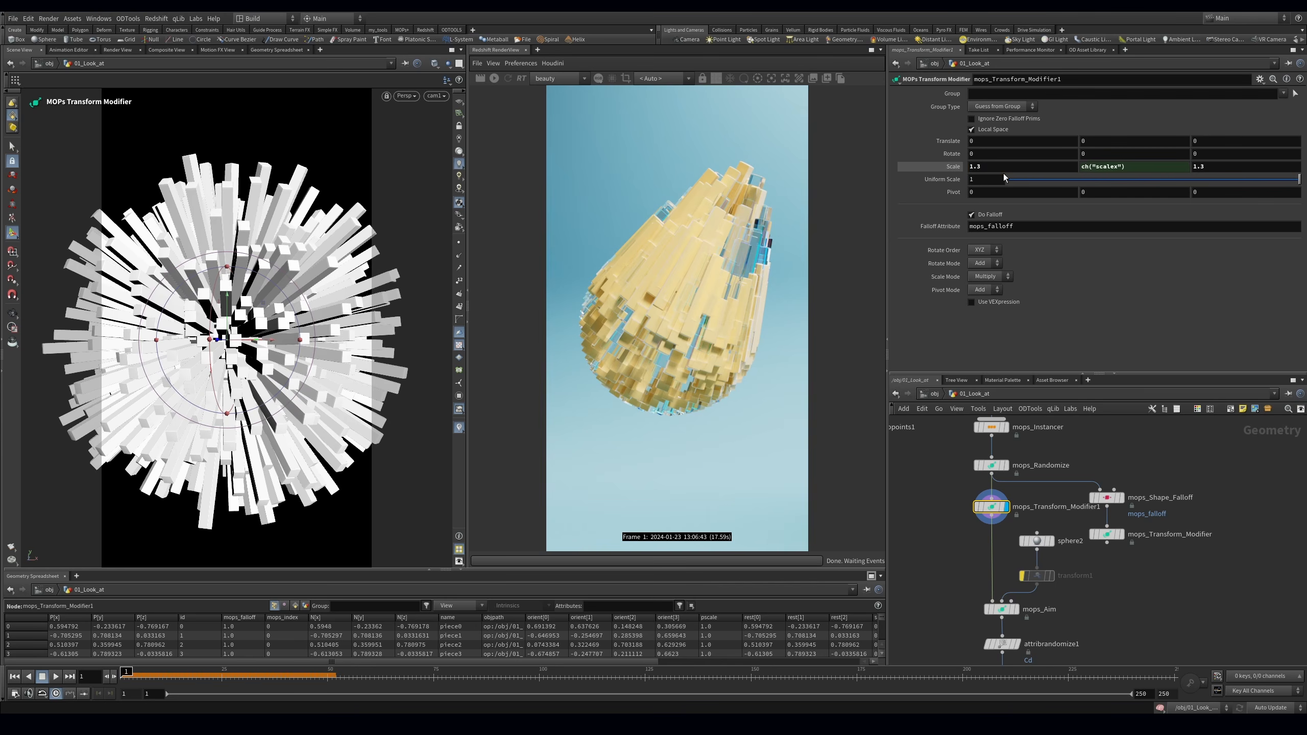
middle_drag(969, 532, 955, 496)
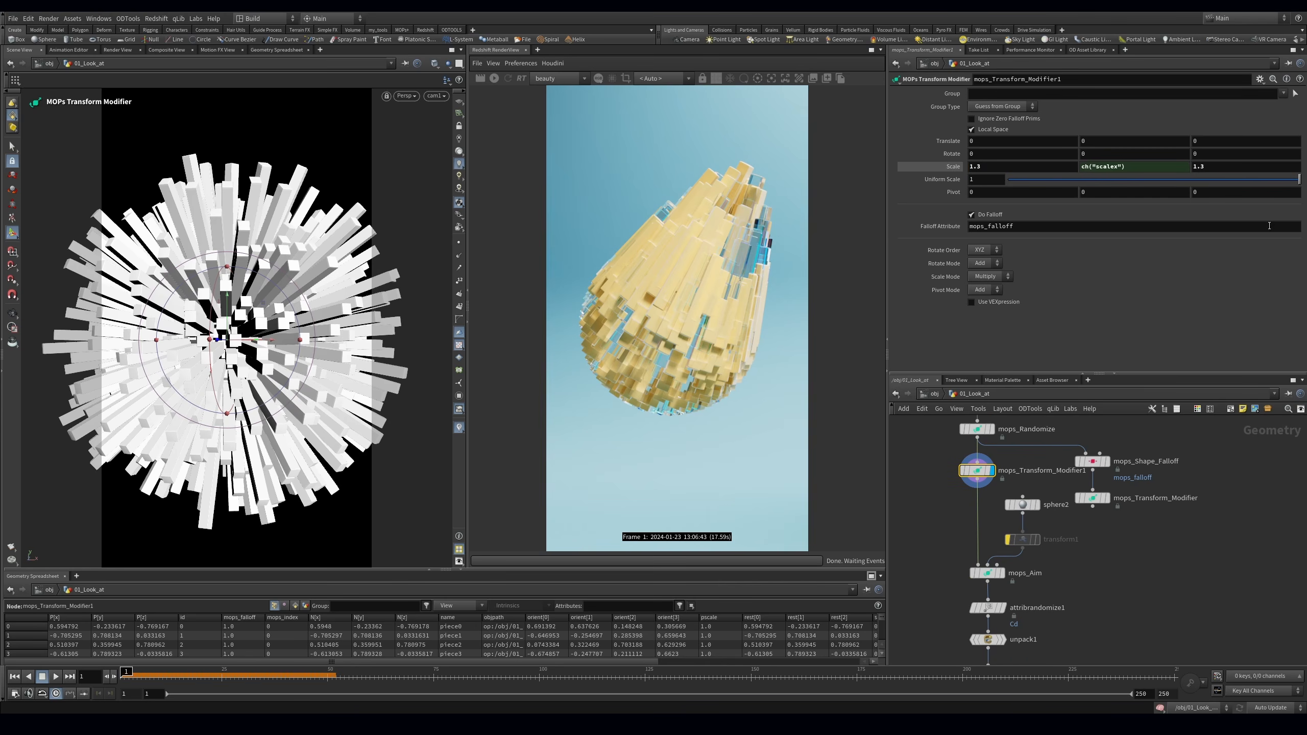
text(1.8)
key(Return)
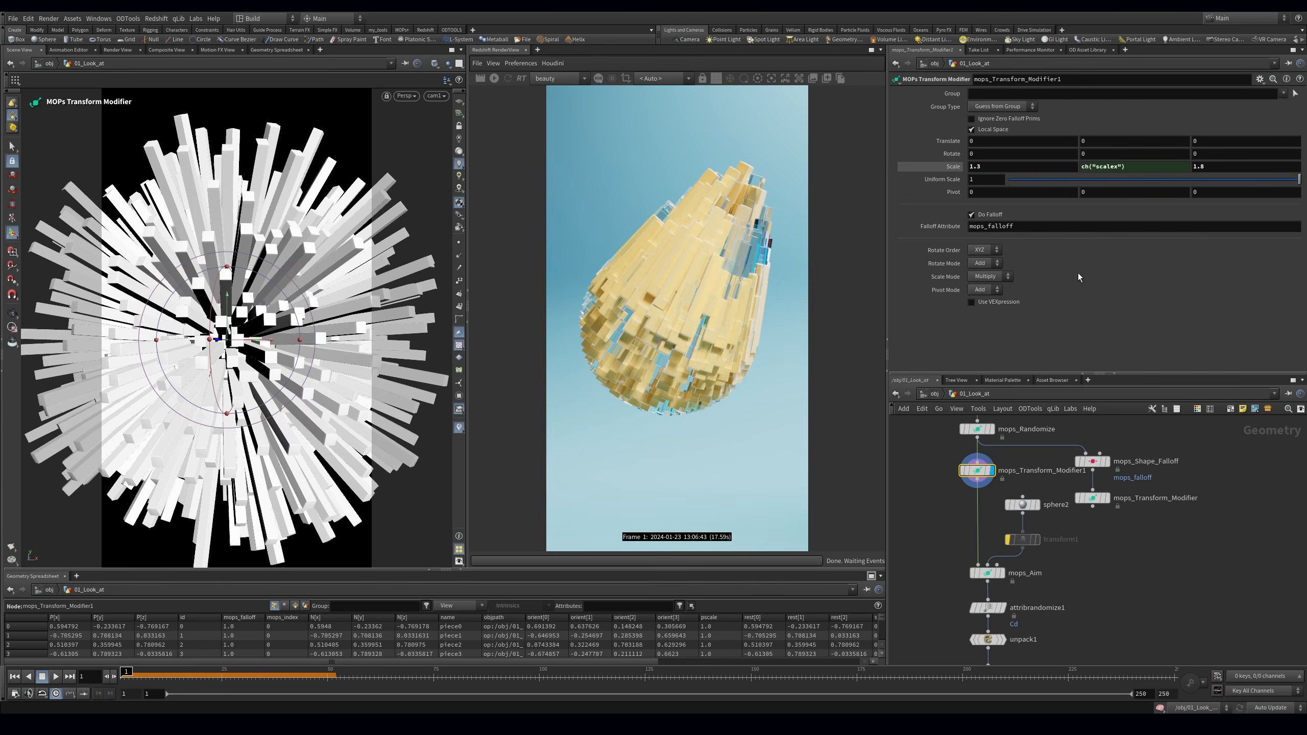
middle_drag(1082, 649, 1101, 488)
drag(1030, 524, 1031, 524)
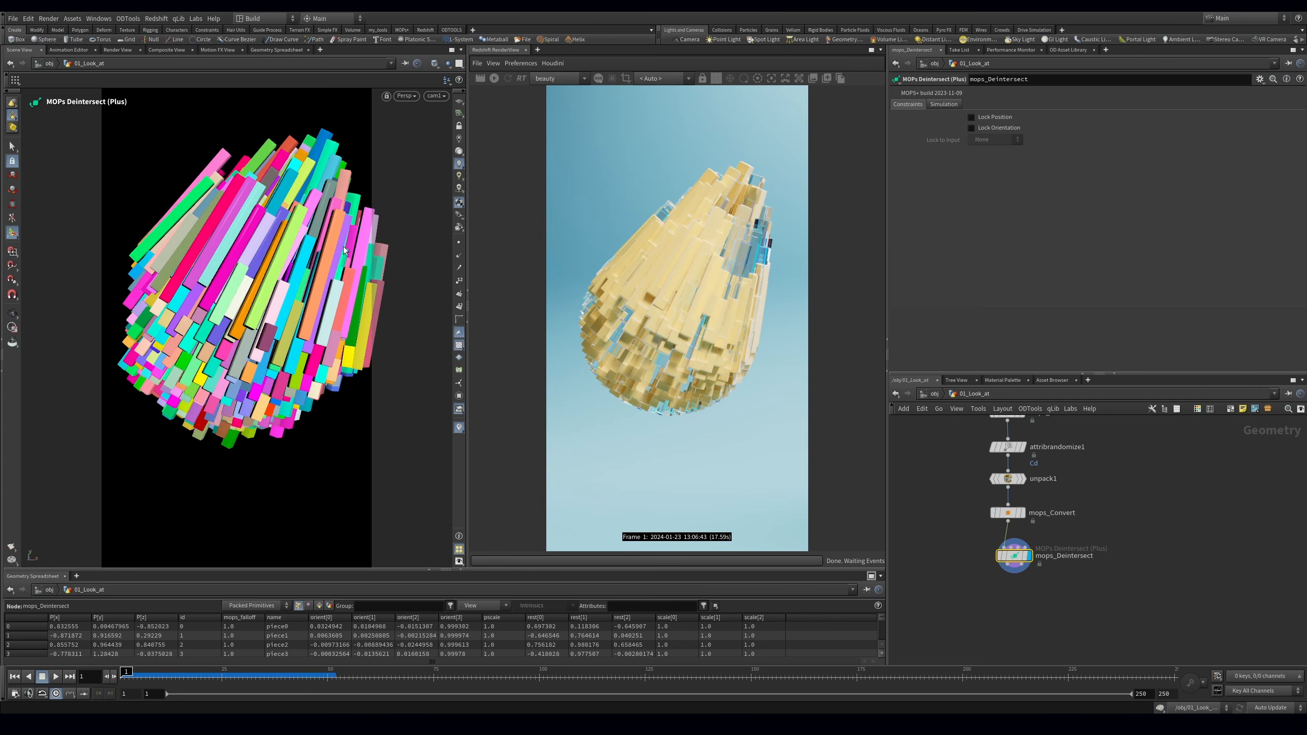
Lock cam1 to the view and pull it back so the whole cube shape fits inside the portrait frame
middle_drag(955, 503, 922, 559)
click(459, 127)
scroll(283, 307, down, 5)
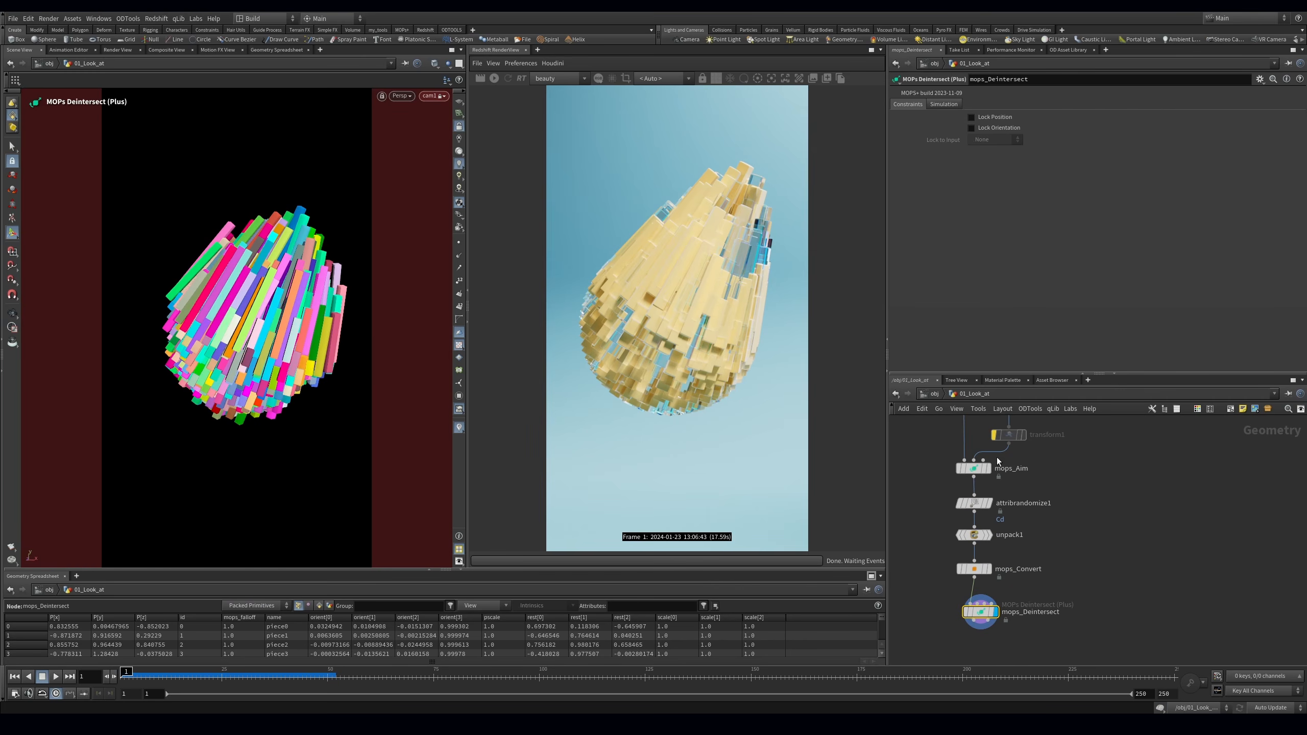
Display mops_Instancer and inspect its global and instance options
middle_drag(1105, 497, 1098, 591)
middle_drag(924, 473, 964, 549)
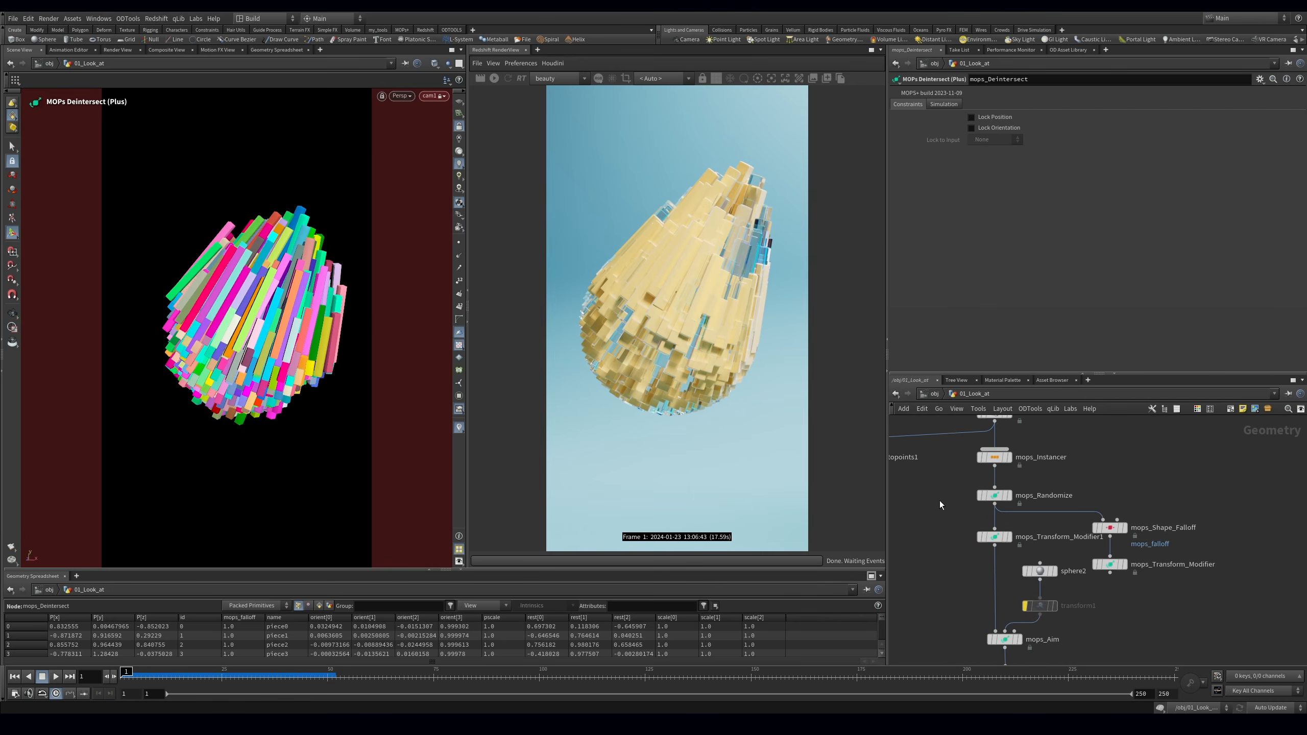
click(1008, 457)
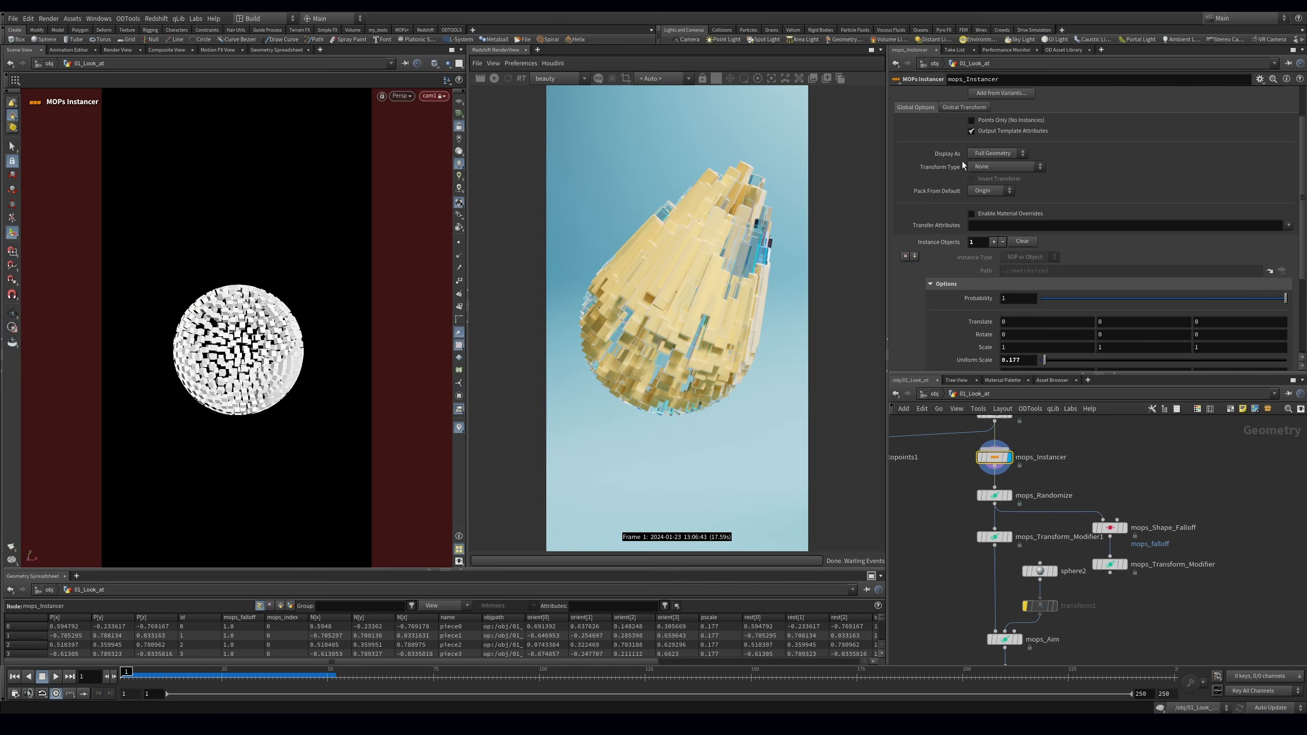
scroll(978, 247, up, 5)
click(944, 93)
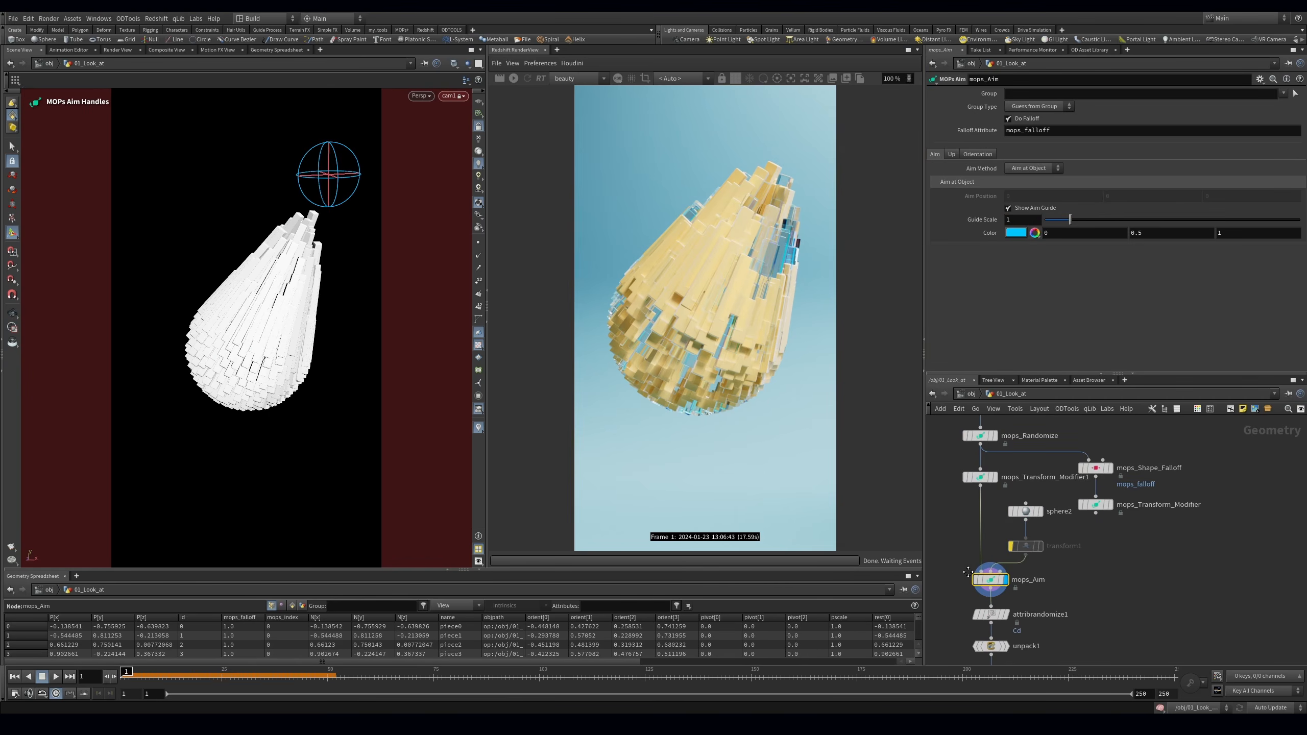
Set the Z scale of mops_Transform_Modifier1 to 2.5 while mops_Aim is displayed
drag(963, 491, 998, 455)
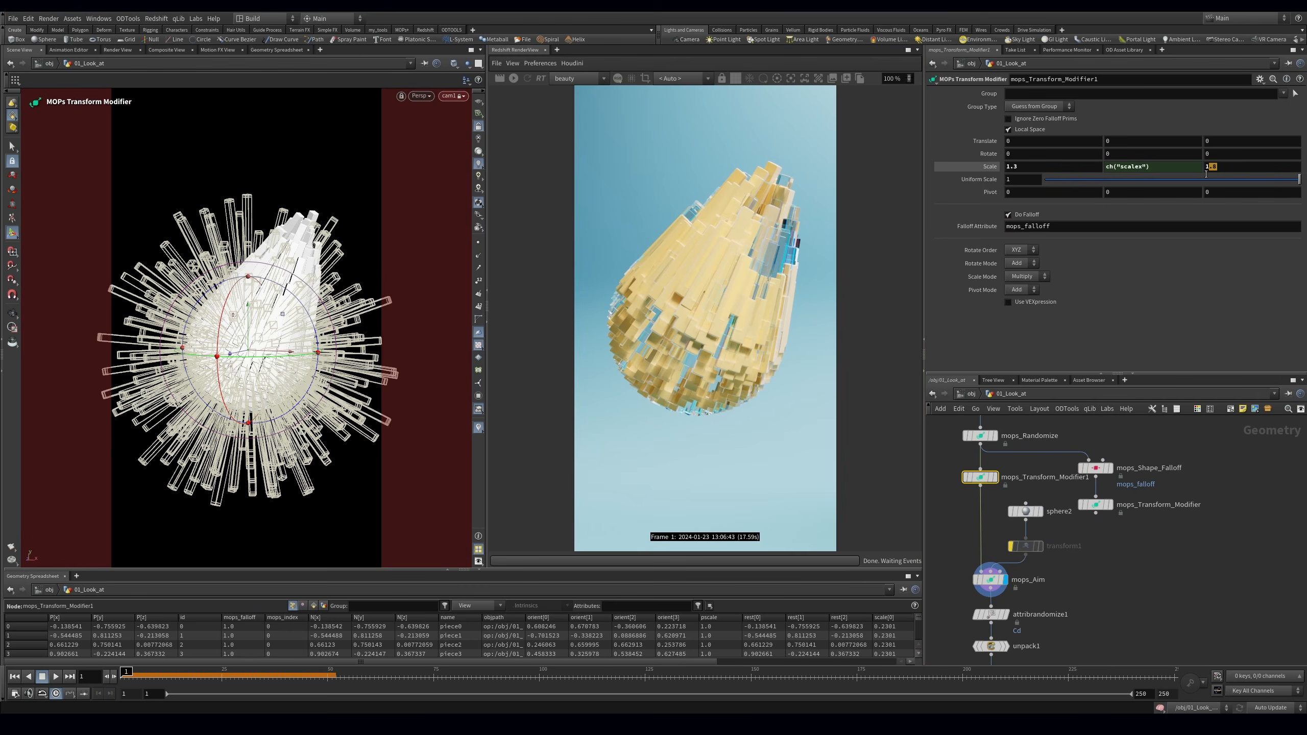
click(1217, 166)
text(2.5)
key(Return)
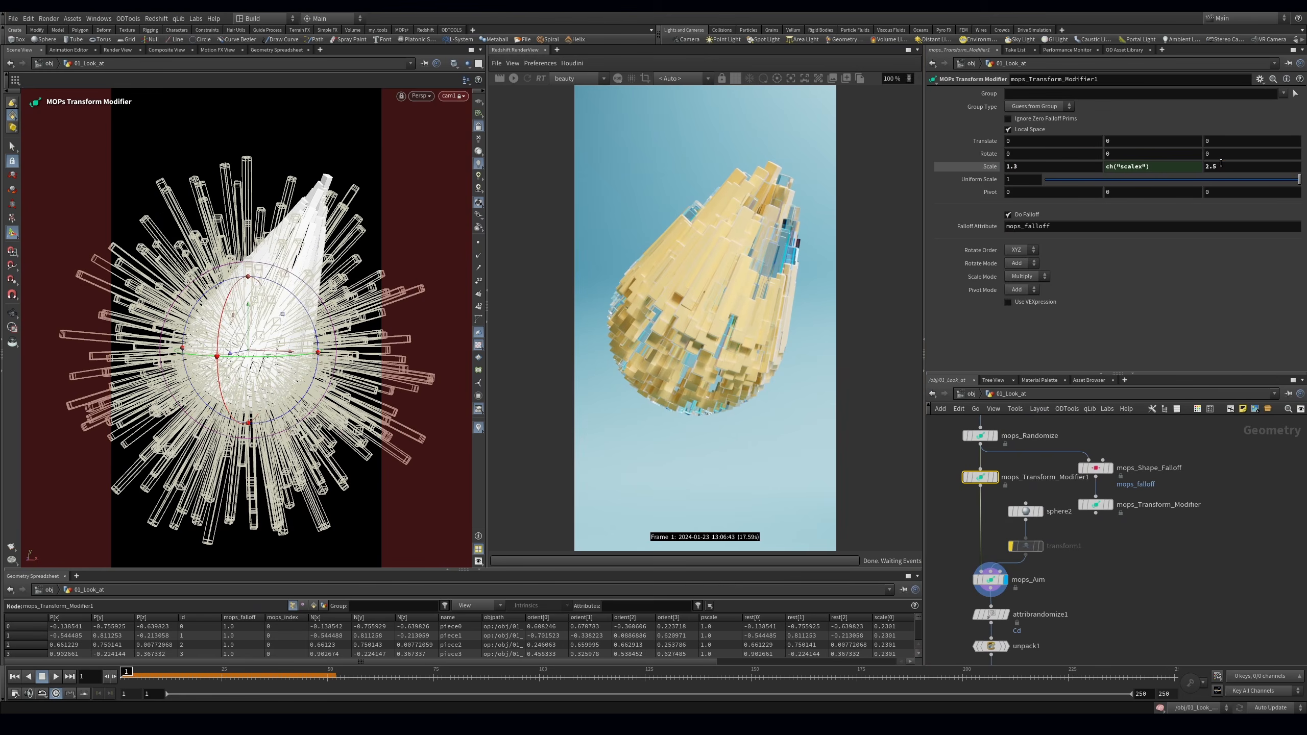
click(1094, 598)
Append an Unpack node after mops_Deintersect, display it for the Redshift render, and enlarge the network editor
mouse_move(979, 593)
middle_down()
mouse_move(1015, 493)
mouse_move(991, 586)
middle_up()
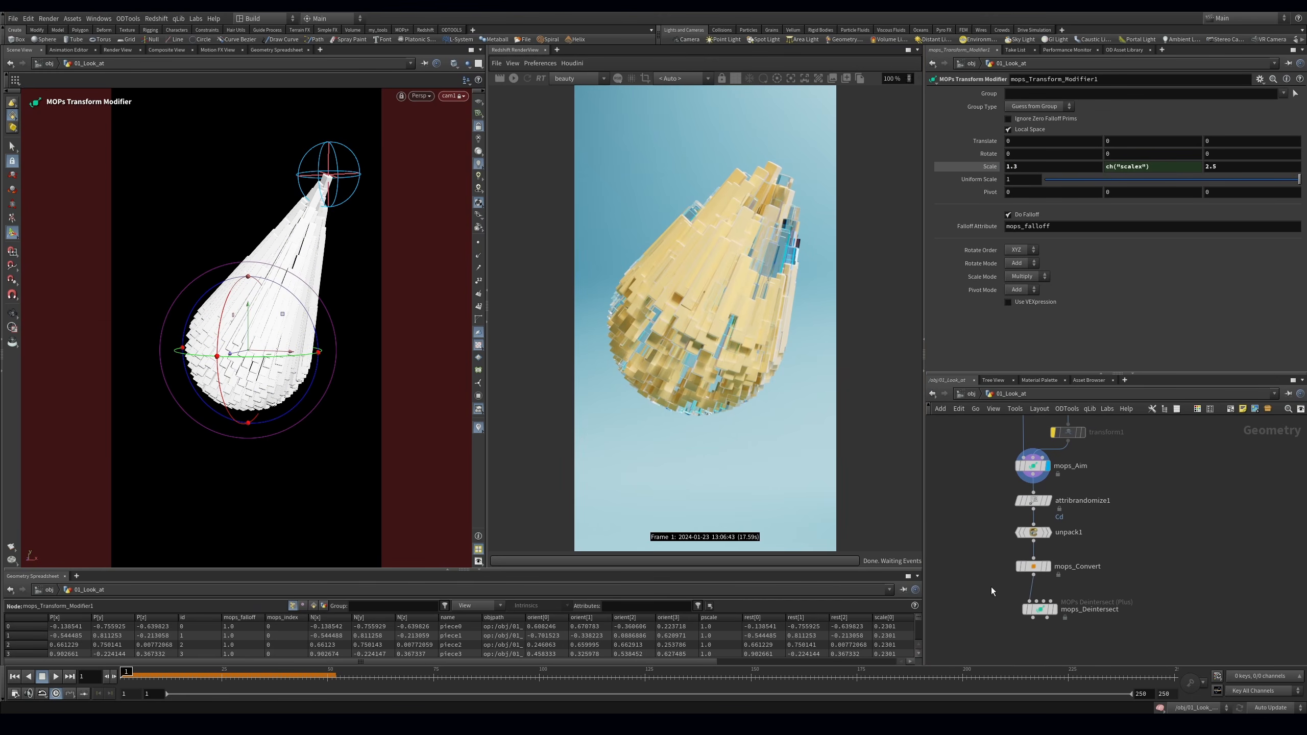
key(ctrl+s)
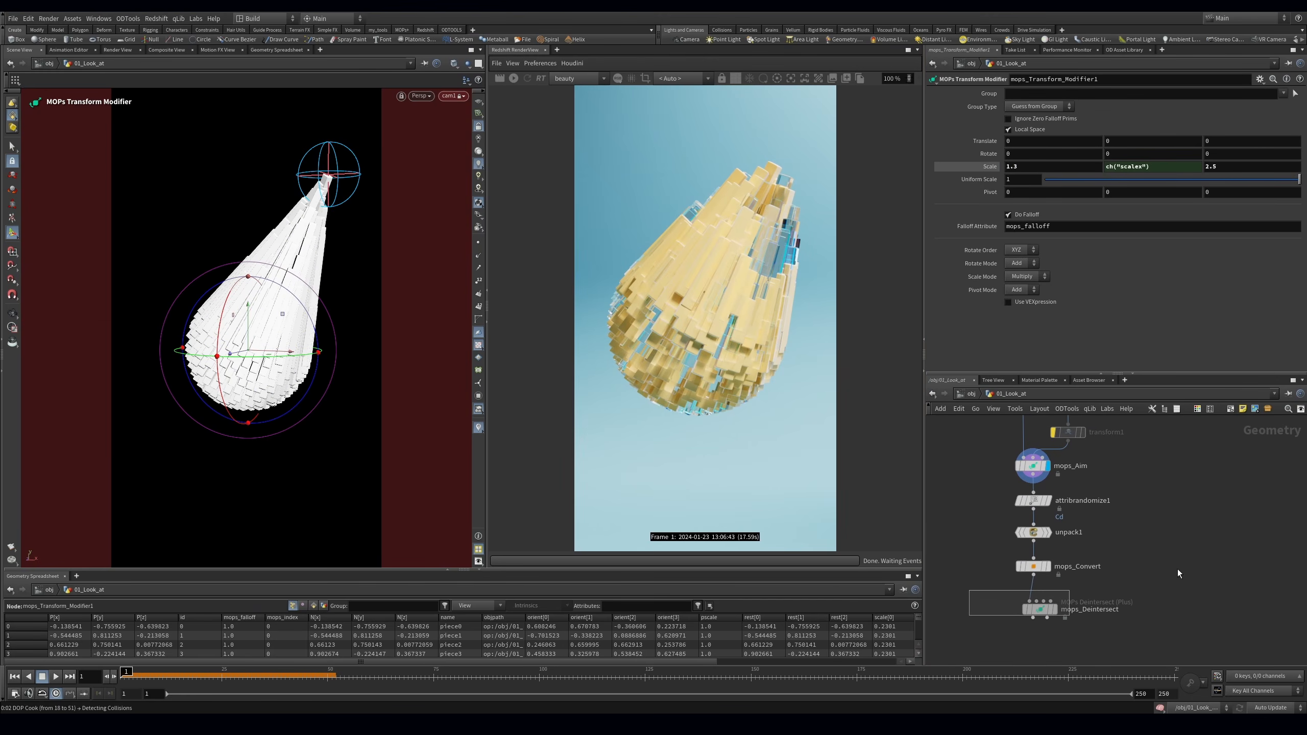
click(1053, 608)
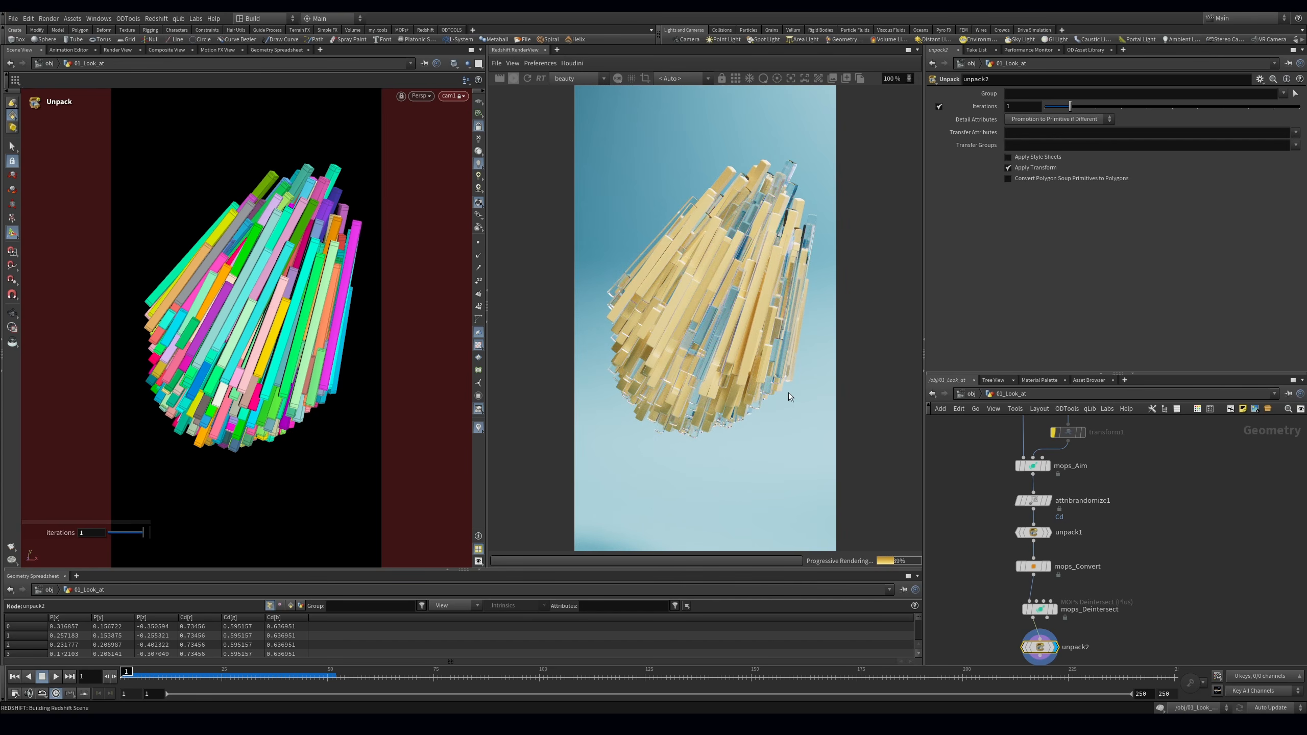
scroll(948, 521, down, 2)
drag(1002, 374, 998, 269)
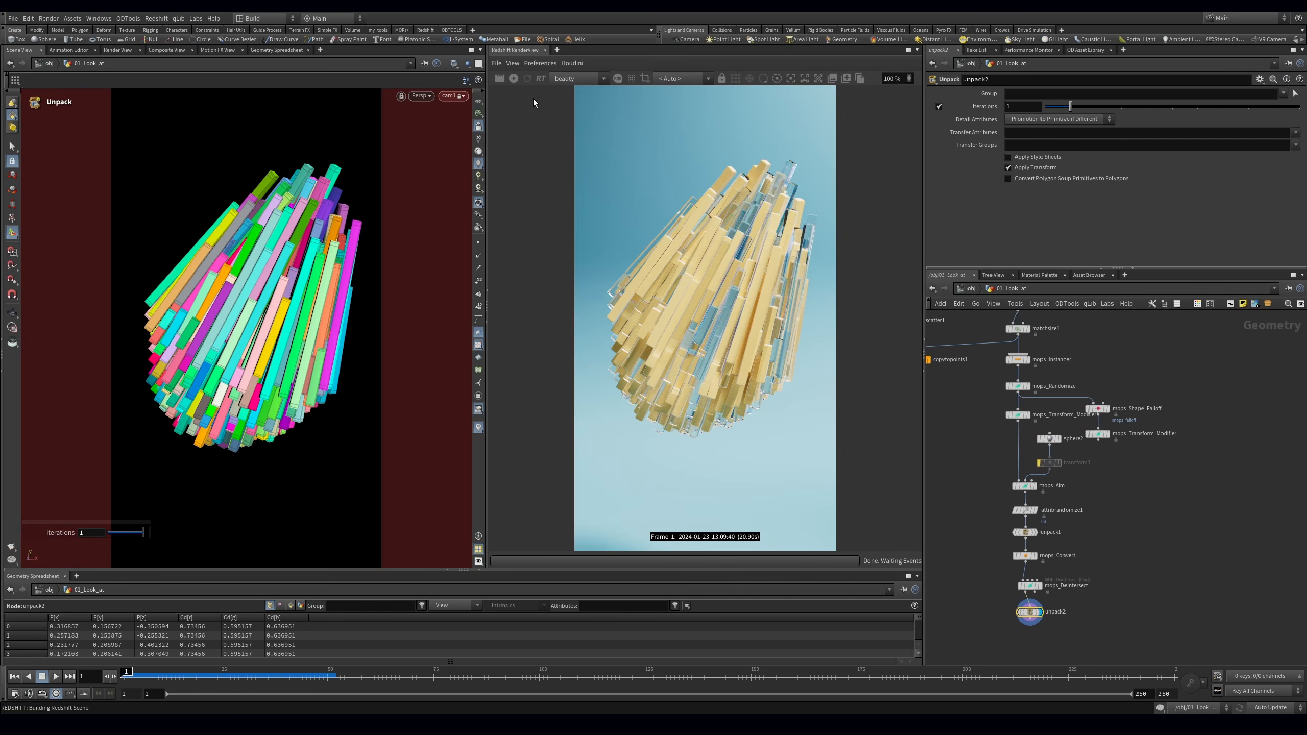
scroll(1065, 490, up, 2)
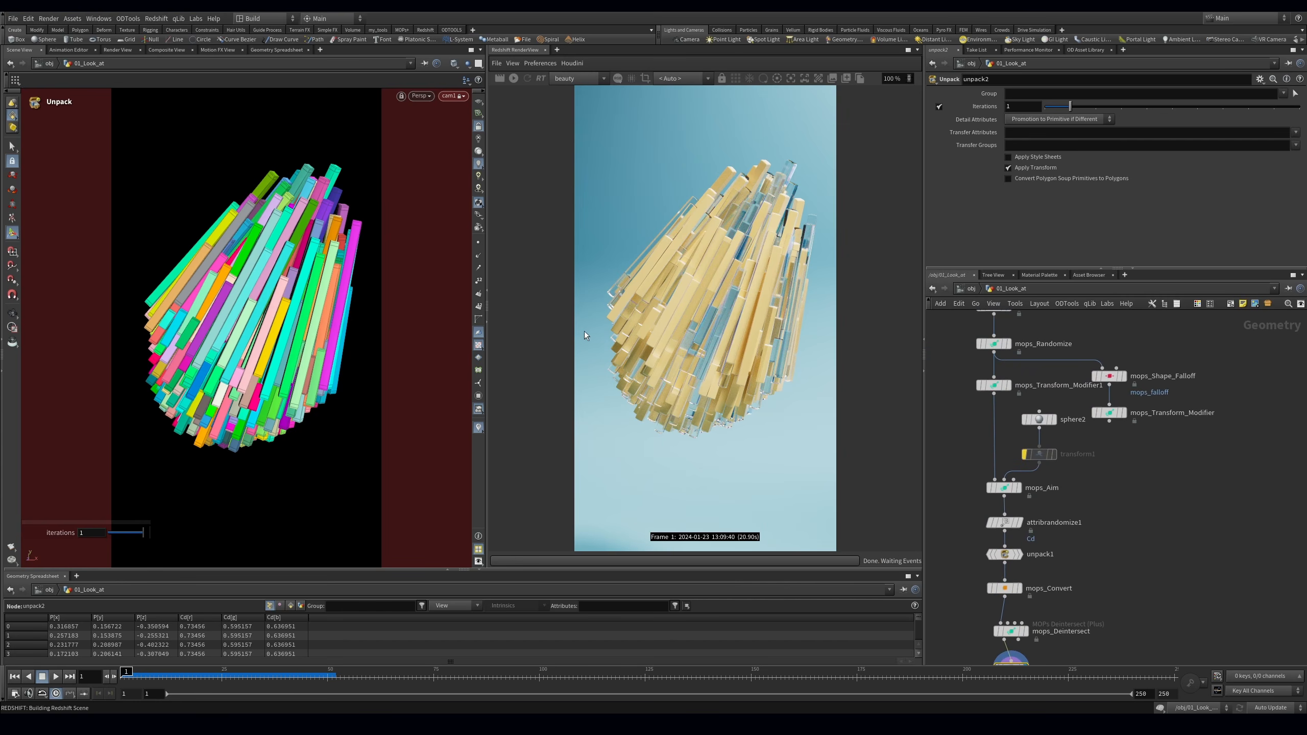
Collapse the Redshift render view to widen the viewport, unlock the camera and move out to a free perspective view
click(486, 309)
click(911, 126)
middle_drag(560, 300, 391, 334)
right_drag(391, 334, 302, 433)
Re-enable the transform1 node and scrub the timeline to frame 114 to examine the cubes following the moving sphere
click(1038, 454)
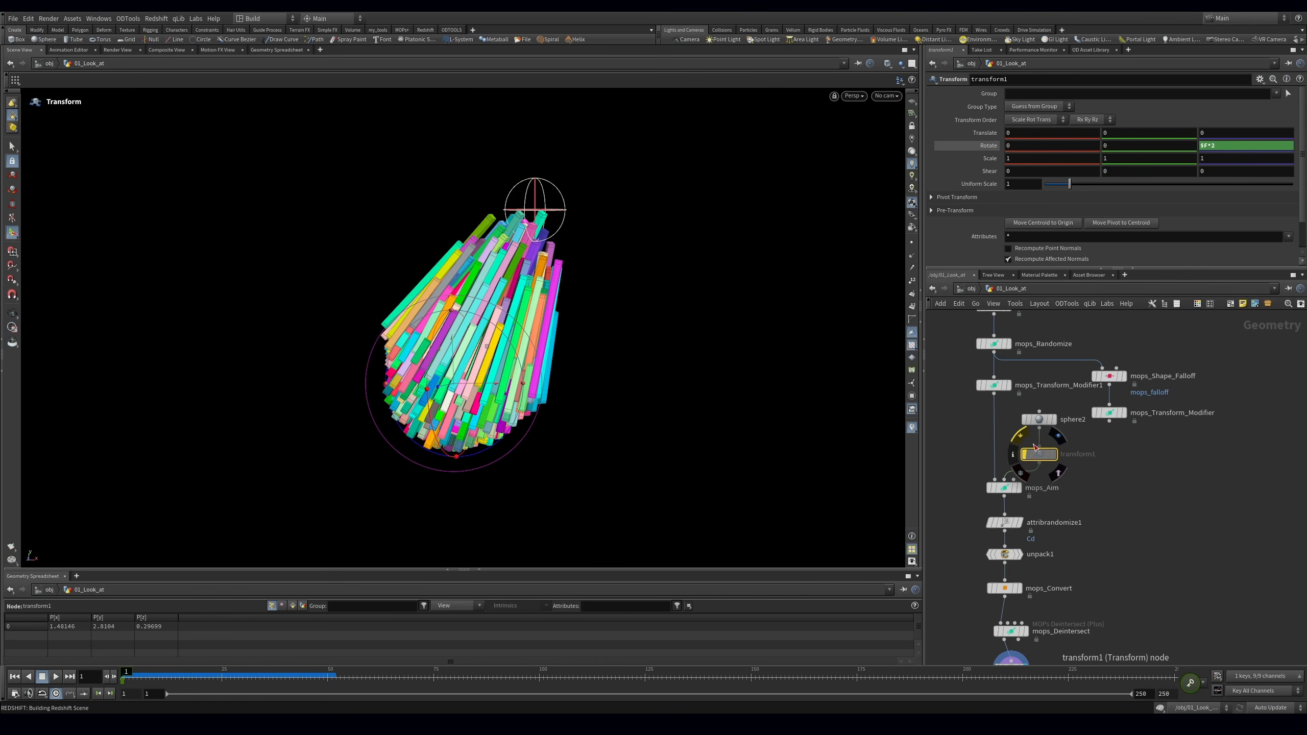
click(1025, 454)
drag(154, 676, 489, 677)
middle_drag(1118, 580, 1124, 503)
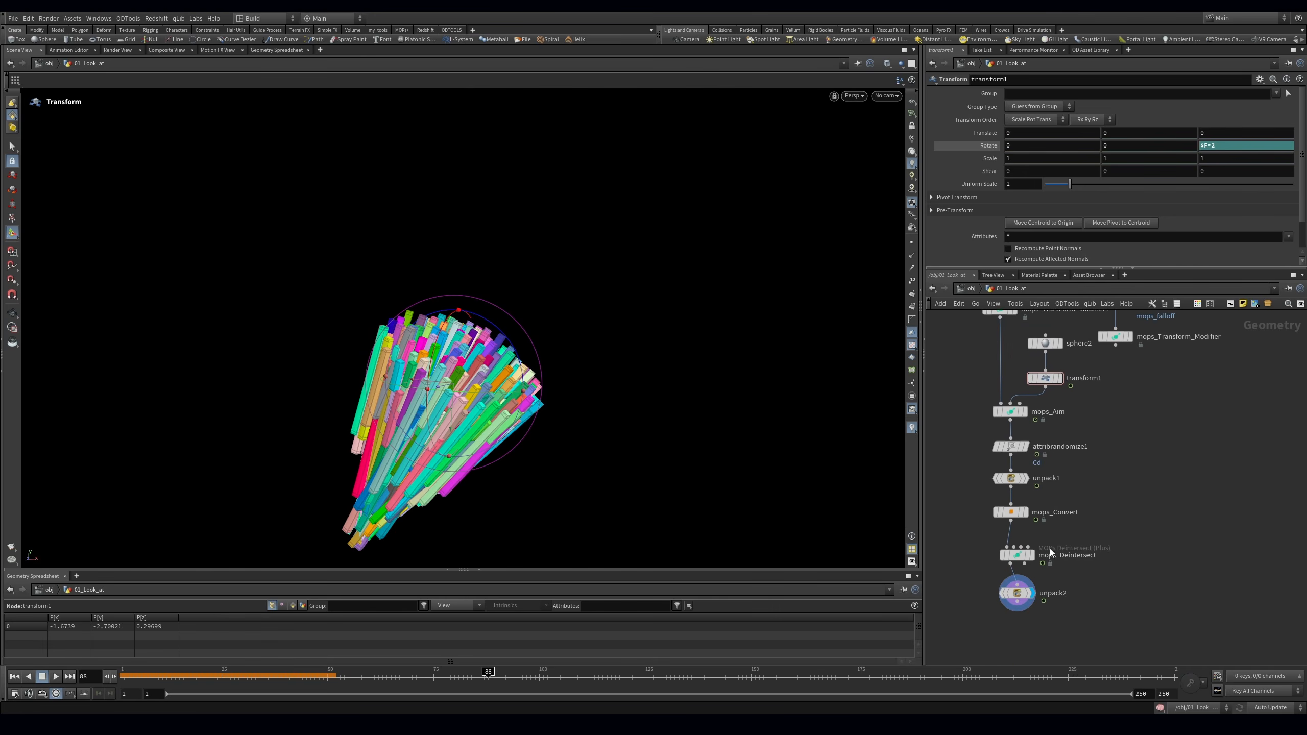
drag(383, 675, 598, 676)
alt+middle_drag(443, 387, 497, 340)
alt+drag(497, 339, 621, 327)
alt+right_drag(621, 327, 645, 321)
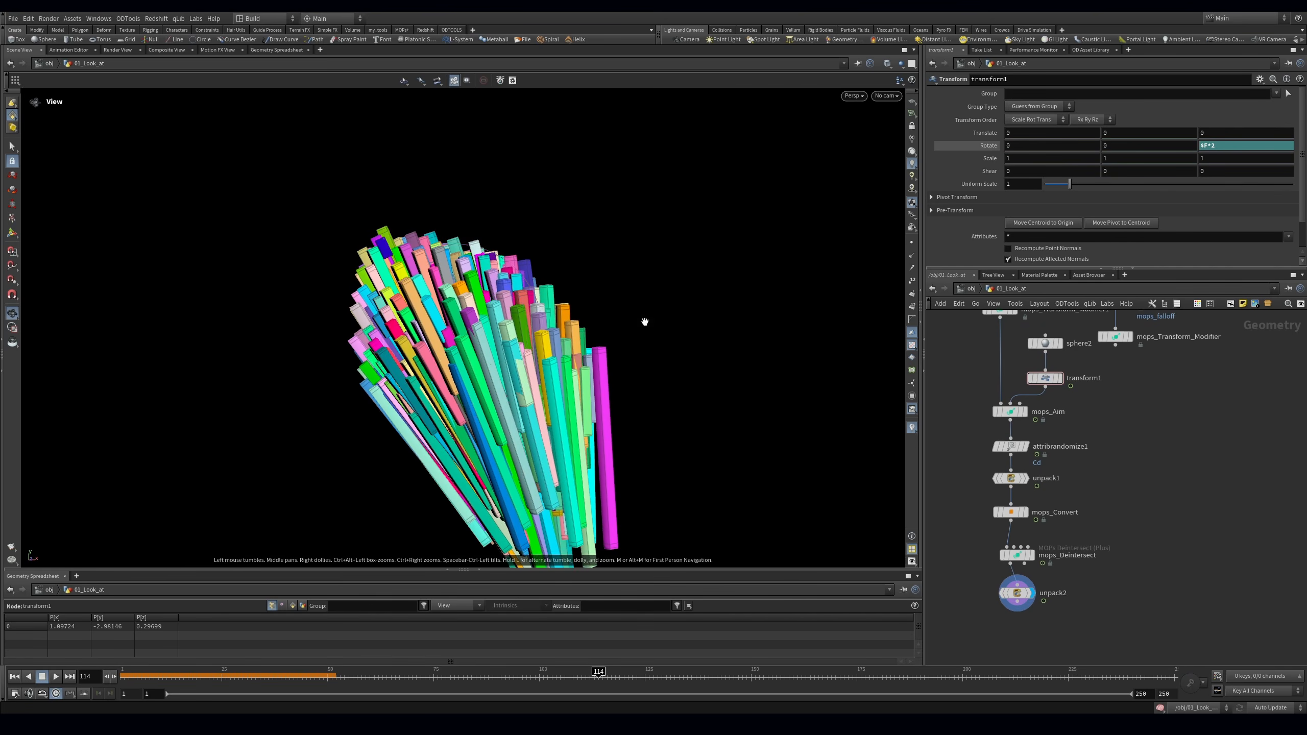
Display mops_Deintersect and reset its simulation at frame 114, examining the cubes from another angle
drag(1066, 534, 1018, 556)
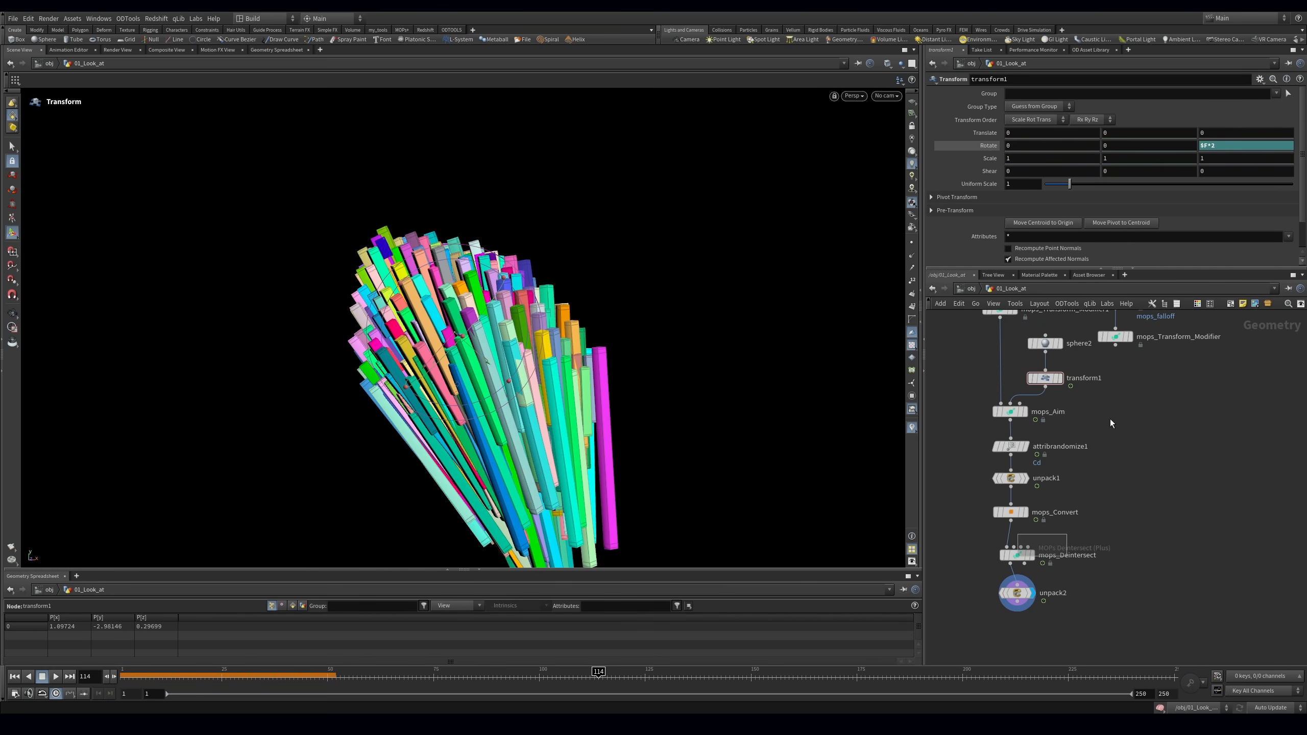
click(1045, 557)
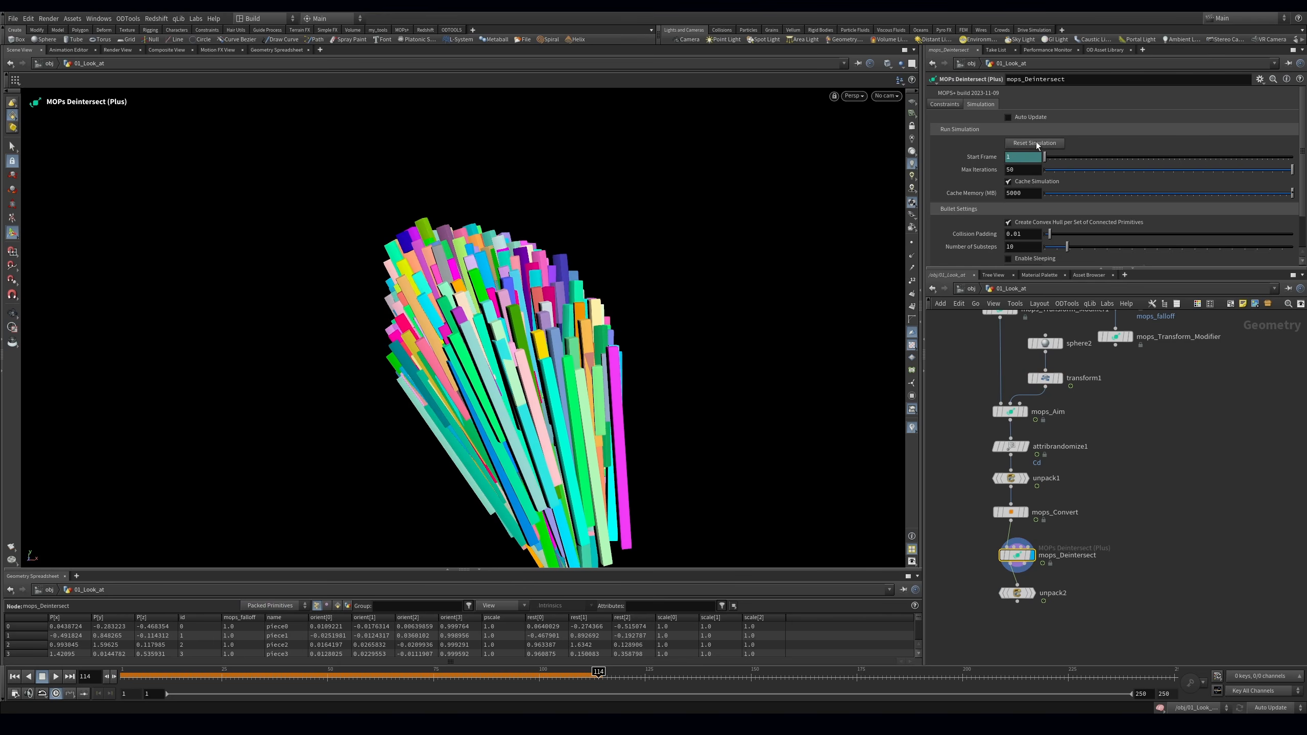
click(1035, 142)
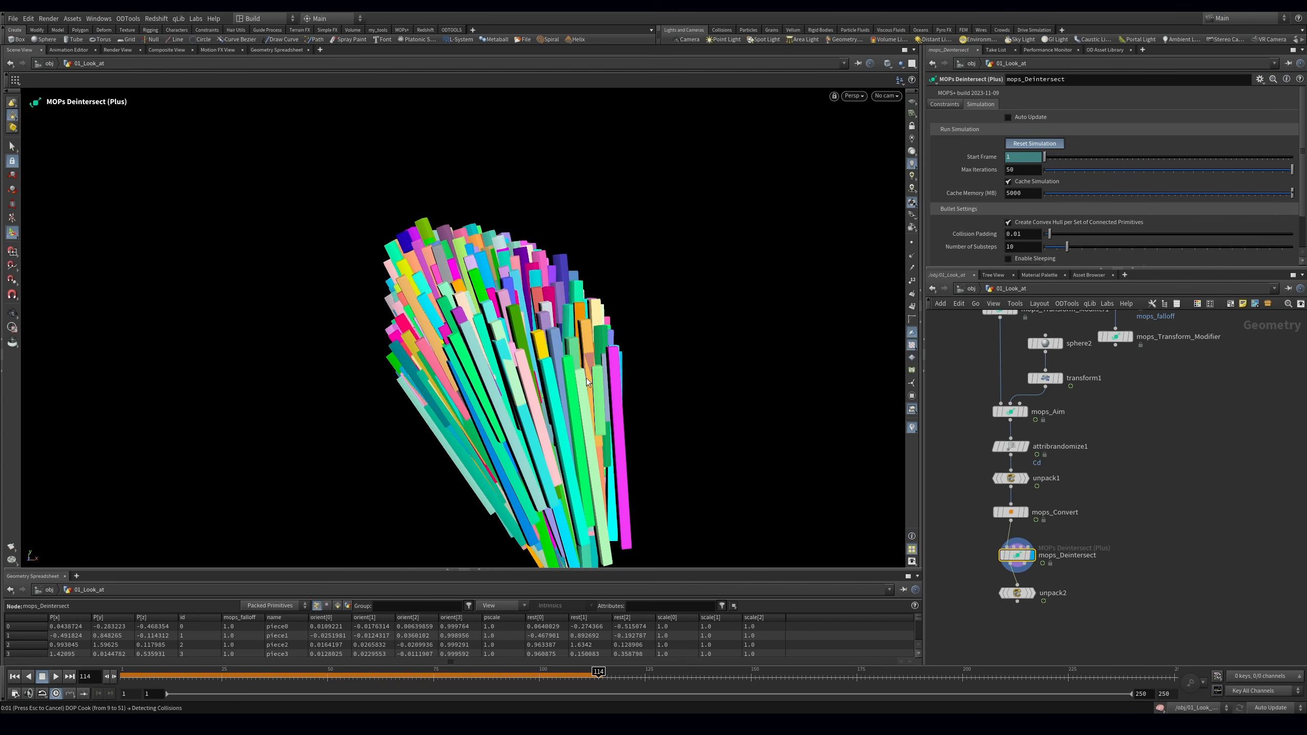
alt+drag(586, 382, 749, 382)
scroll(576, 361, up, 3)
scroll(616, 325, down, 5)
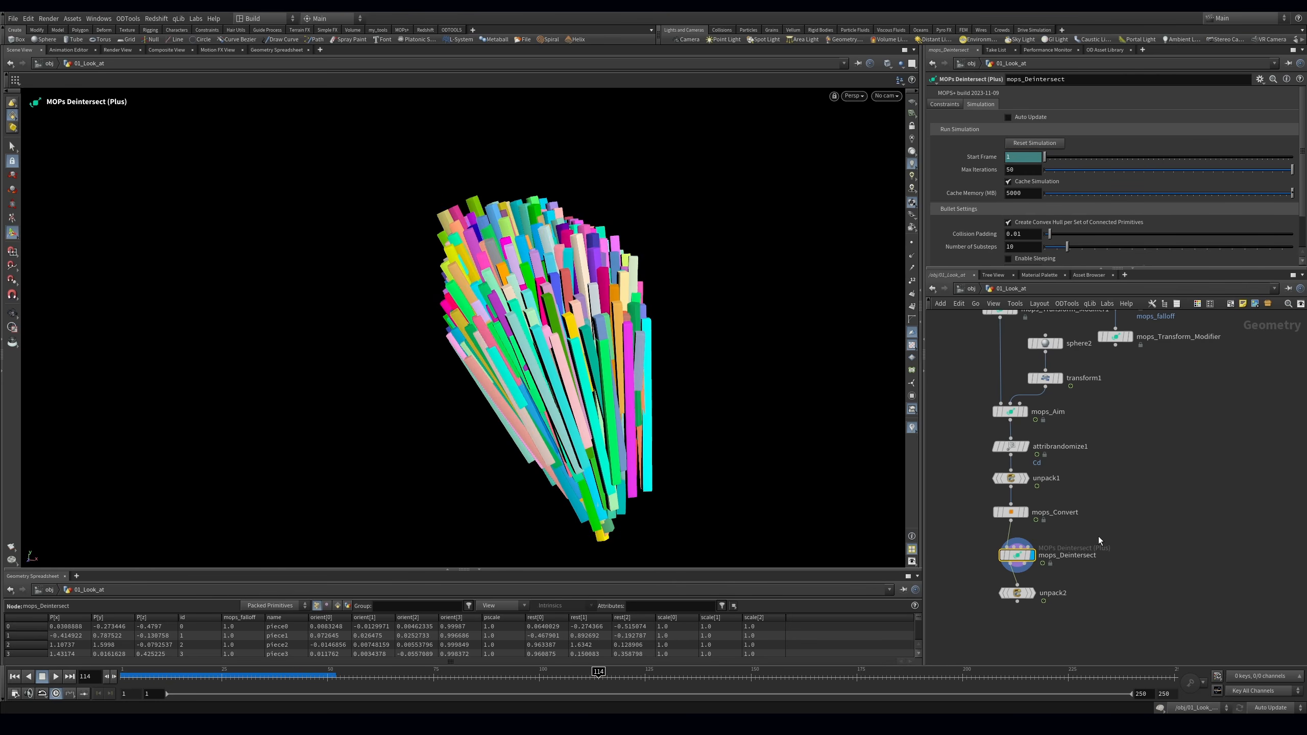
Display mops_Convert for comparison, return to frame 1 and display mops_Deintersect again
click(998, 512)
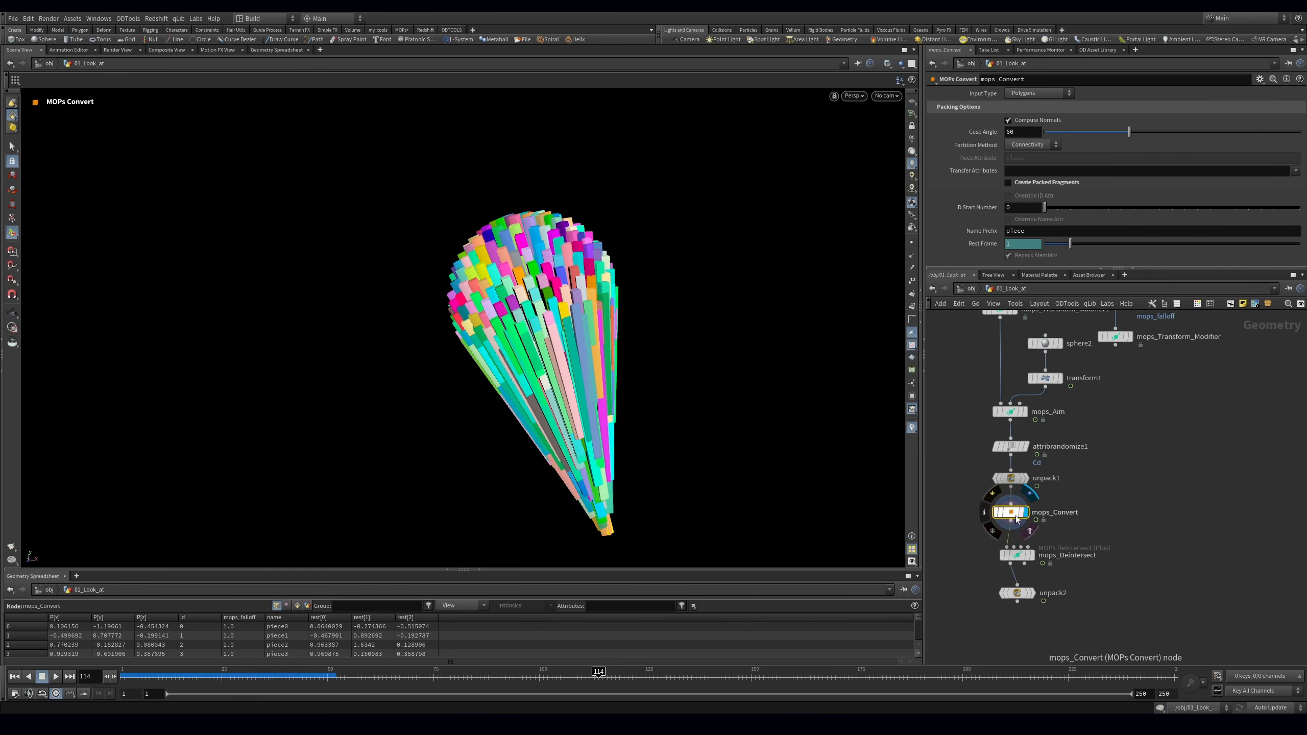
click(124, 677)
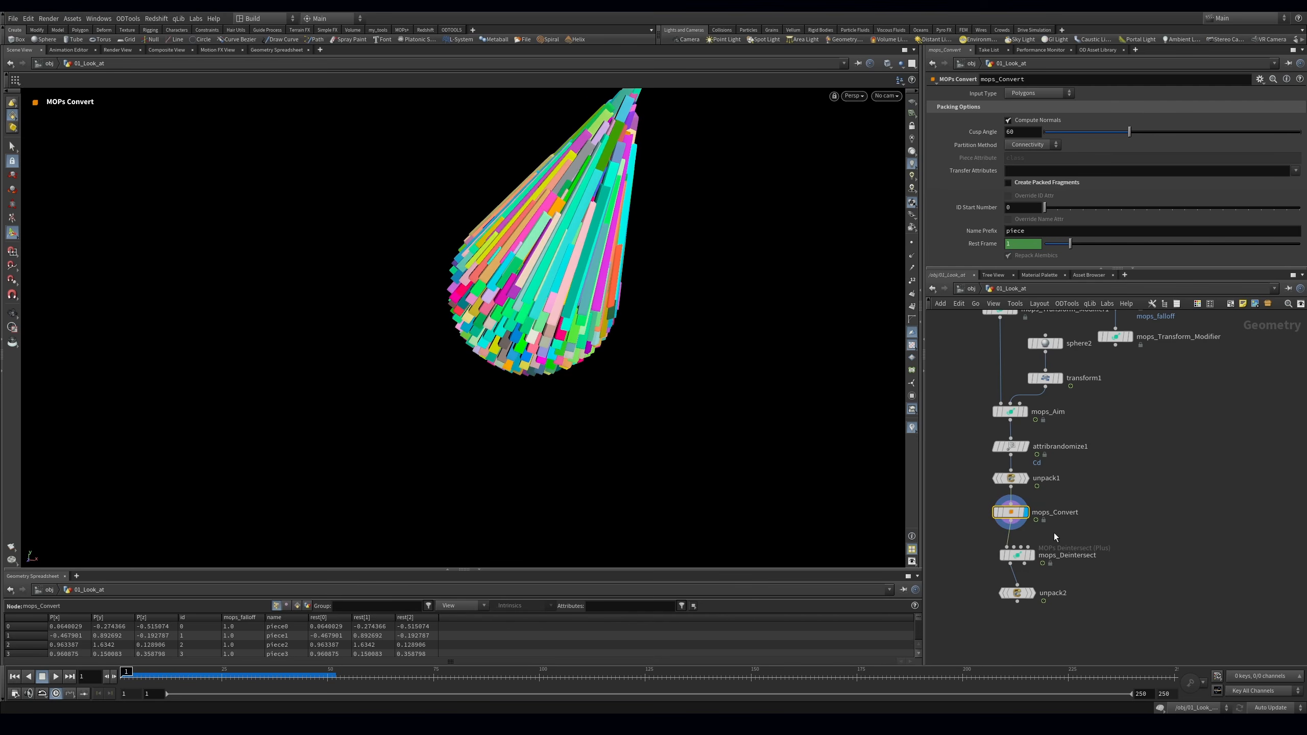
click(1024, 554)
middle_drag(1079, 455, 1079, 484)
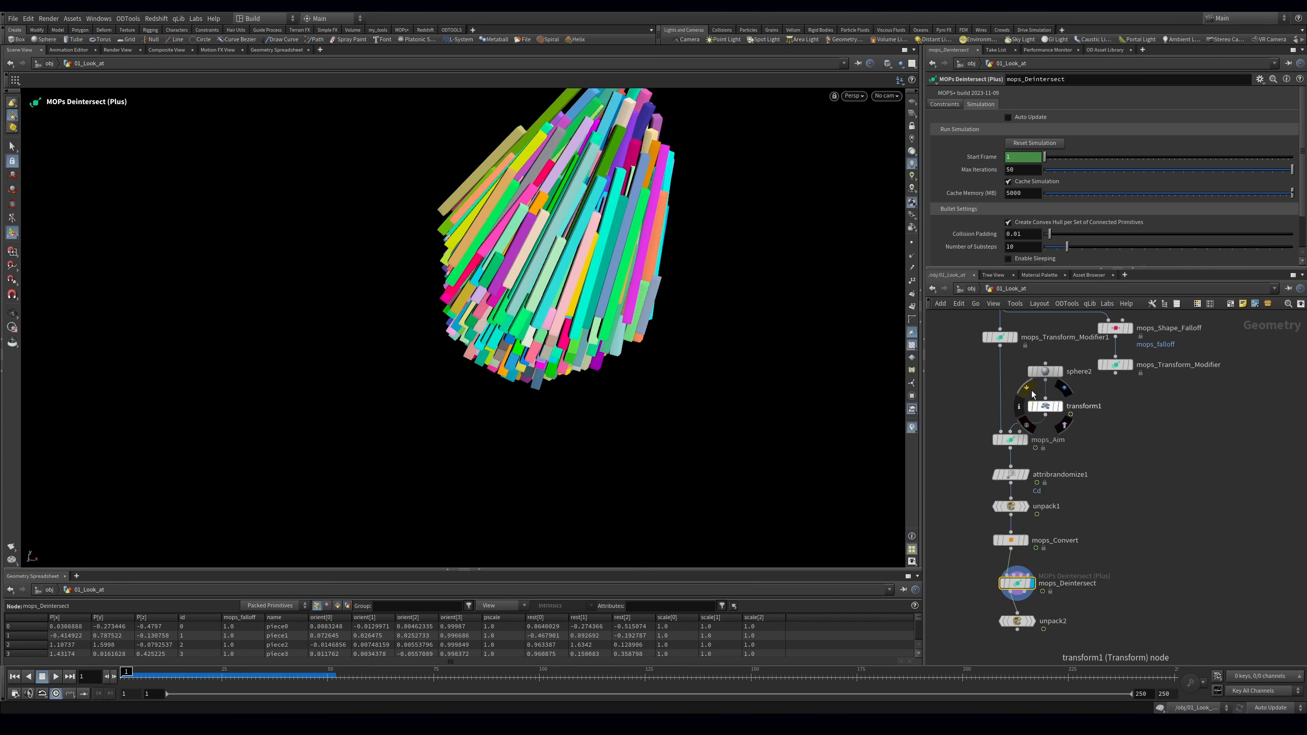
Display mops_Convert to examine the cubes from another angle, and finish with attribrandomize1 displayed
click(1000, 540)
drag(648, 289, 626, 311)
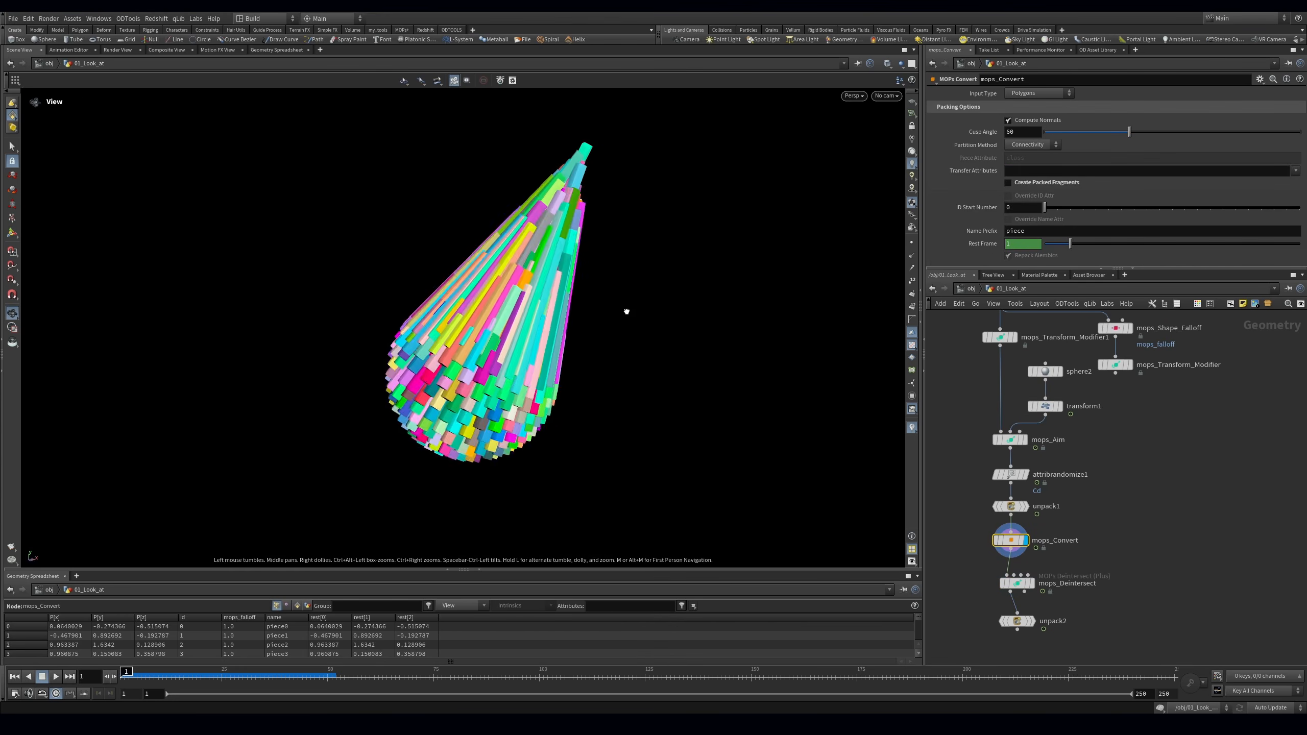
click(1024, 474)
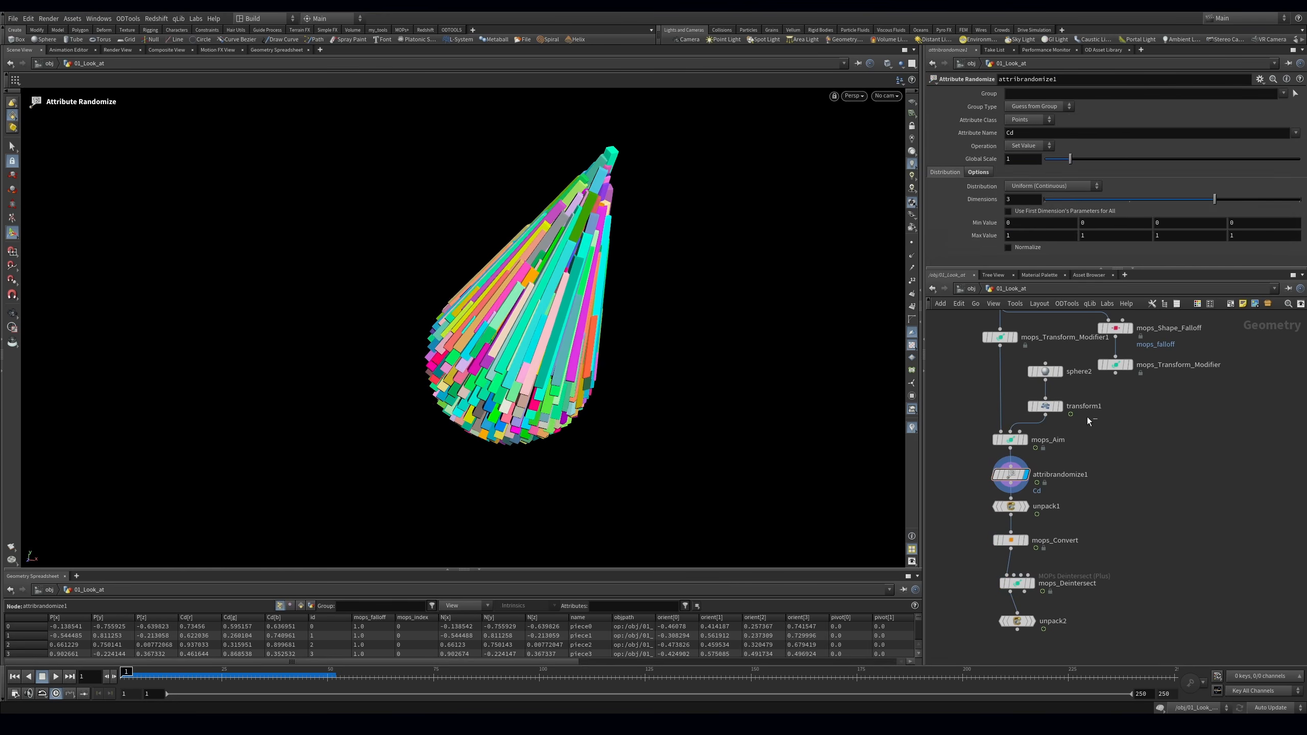
Select transform1, scrub through the timeline to examine the rotating aim target, and return to frame 1
click(1045, 406)
drag(213, 674, 923, 675)
click(14, 676)
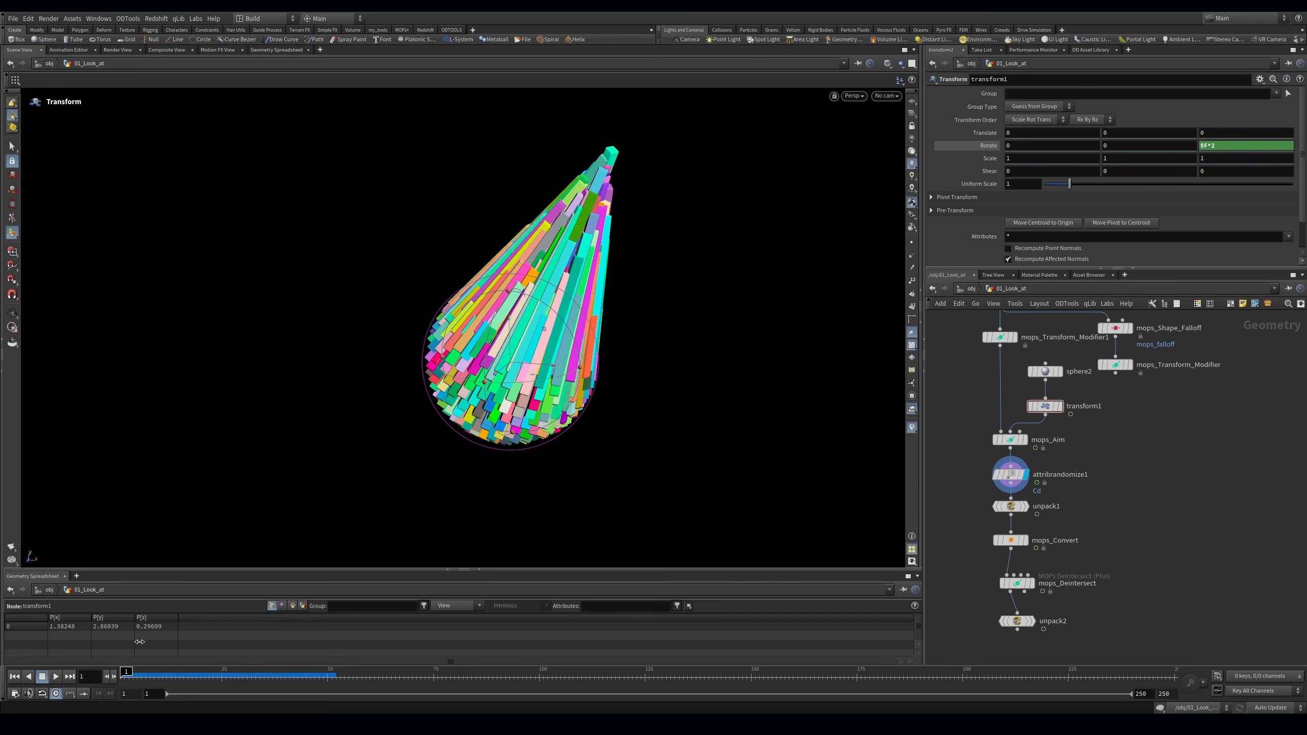
Save the Tut_01.hip scene file
middle_drag(1090, 483, 1094, 536)
key(ctrl+s)
middle_drag(1169, 458, 1134, 475)
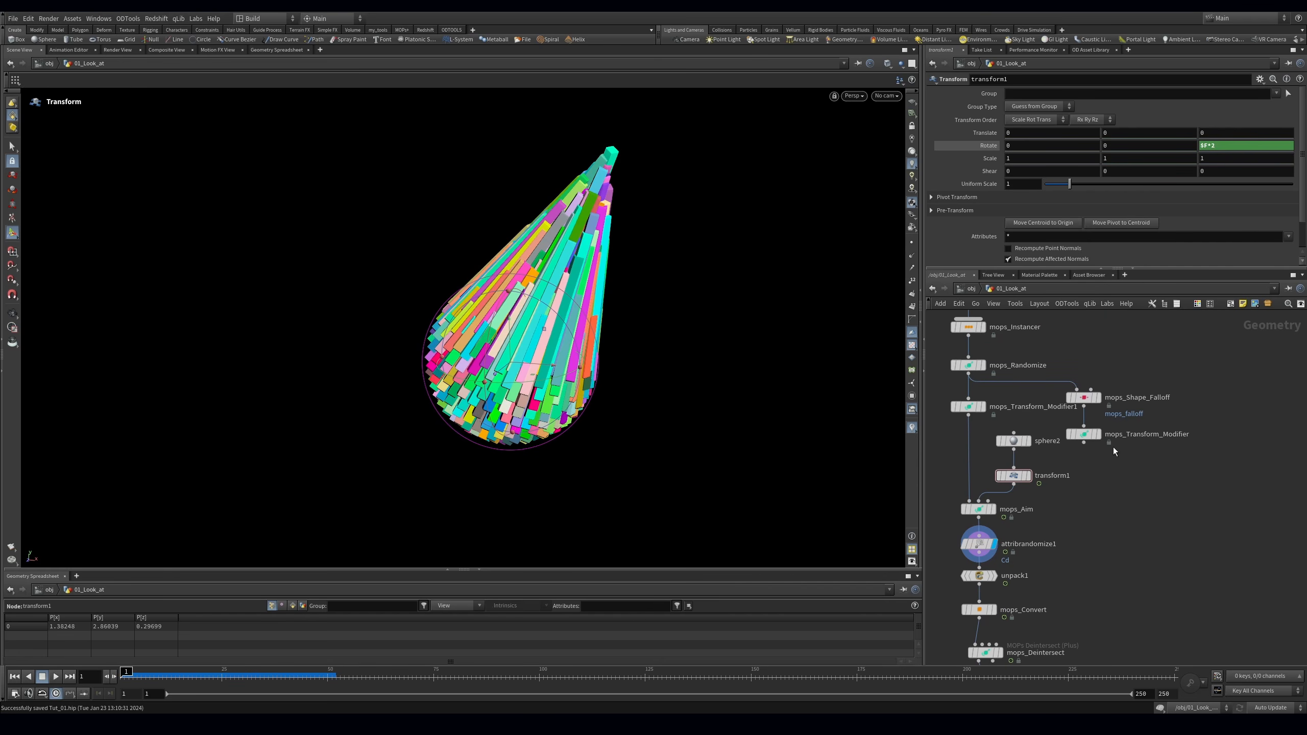
Bypass transform1 and insert mops_Shape_Falloff between mops_Transform_Modifier1 and mops_Aim
middle_drag(1024, 477, 1072, 477)
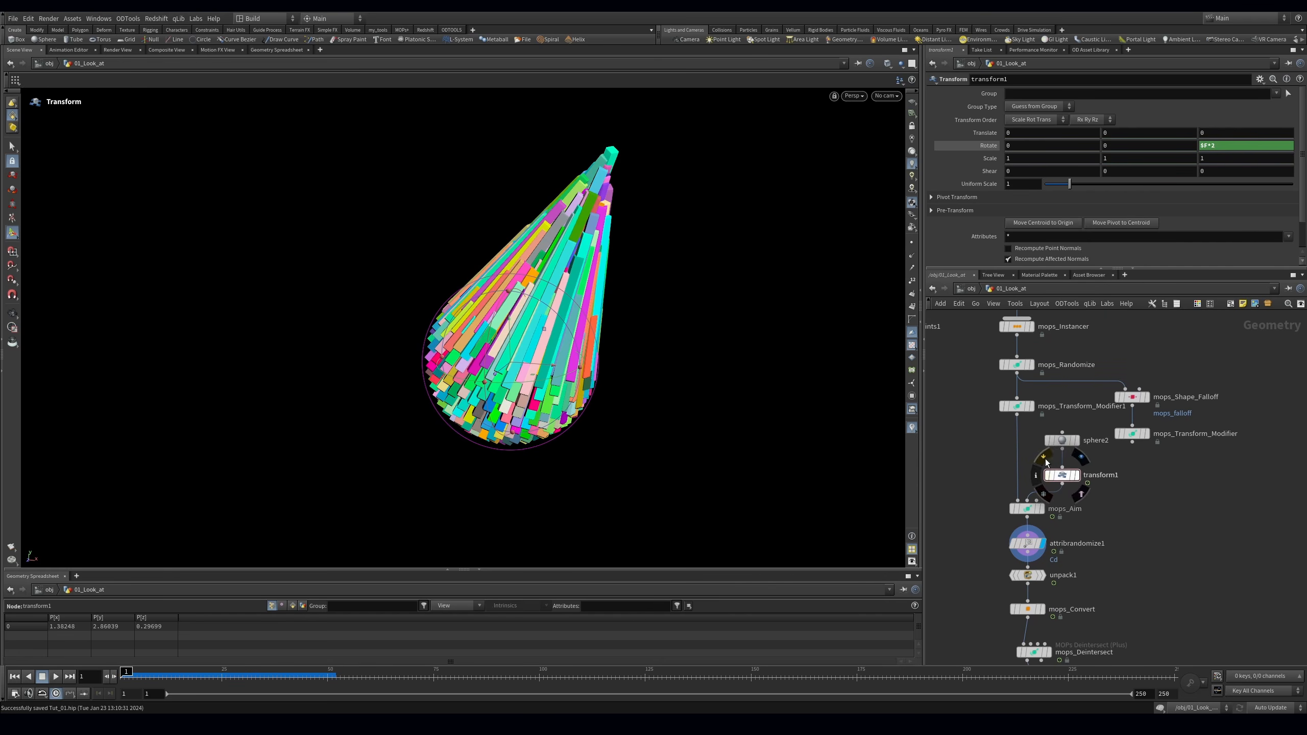
click(1047, 475)
drag(1119, 401, 985, 448)
click(990, 443)
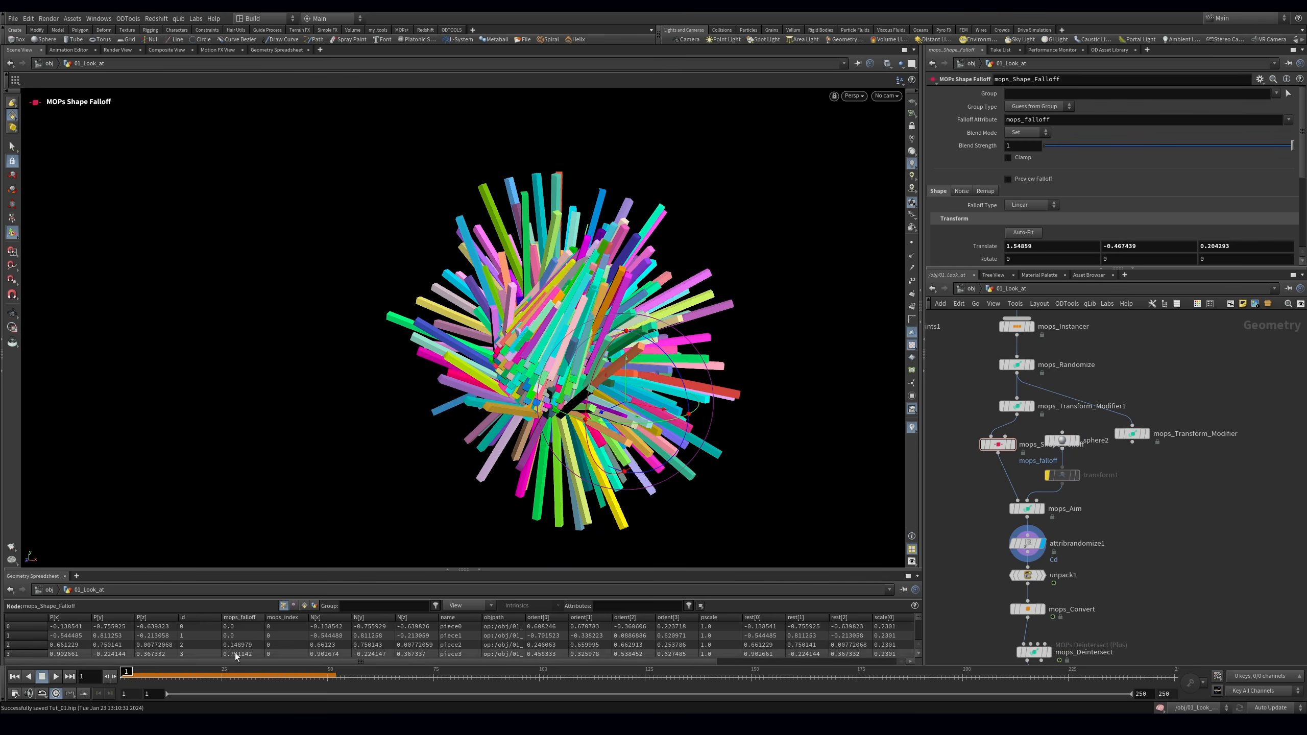
Space out the nodes around mops_Shape_Falloff and toggle Do Falloff off and on in mops_Aim
drag(990, 458, 994, 462)
middle_drag(972, 485, 976, 515)
mouse_move(999, 482)
mouse_down()
mouse_move(1016, 419)
mouse_move(1025, 500)
mouse_move(1007, 505)
mouse_up()
key(Escape)
click(1111, 531)
click(1023, 569)
click(1024, 120)
click(1024, 120)
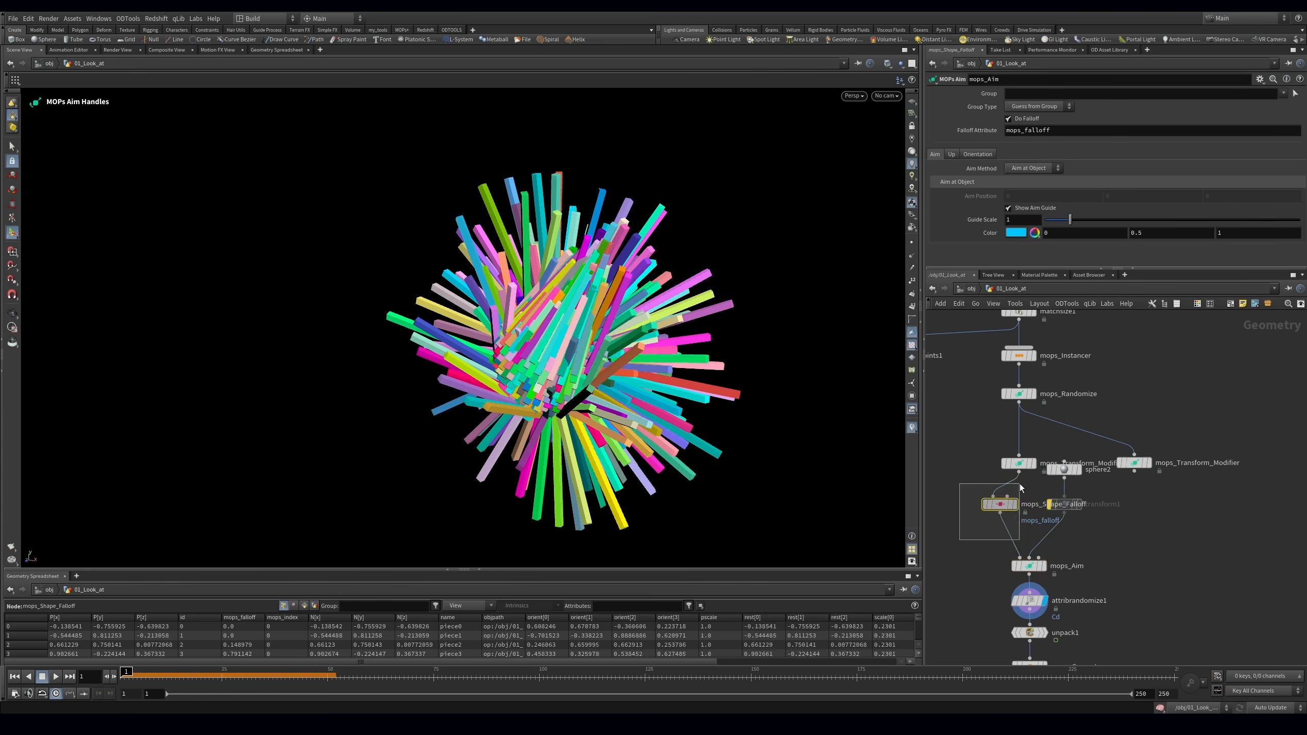
Move and rotate the mops_Shape_Falloff handle to about X 1.157, Y -0.103, Z -0.191 with a Y rotation of 184.36
click(999, 504)
key(Escape)
mouse_move(591, 334)
mouse_down()
mouse_move(543, 357)
mouse_move(590, 395)
mouse_move(597, 388)
mouse_move(575, 376)
mouse_move(639, 352)
mouse_move(421, 438)
mouse_move(591, 361)
mouse_move(735, 318)
mouse_move(803, 321)
mouse_move(818, 217)
mouse_move(745, 233)
mouse_move(772, 281)
mouse_move(654, 340)
mouse_move(612, 271)
mouse_up()
key(Return)
key(Escape)
key(Return)
click(1000, 505)
key(Escape)
key(Return)
Look through cam1 and reposition the linear falloff with a Y rotation of 358.899 around the cubes
click(886, 96)
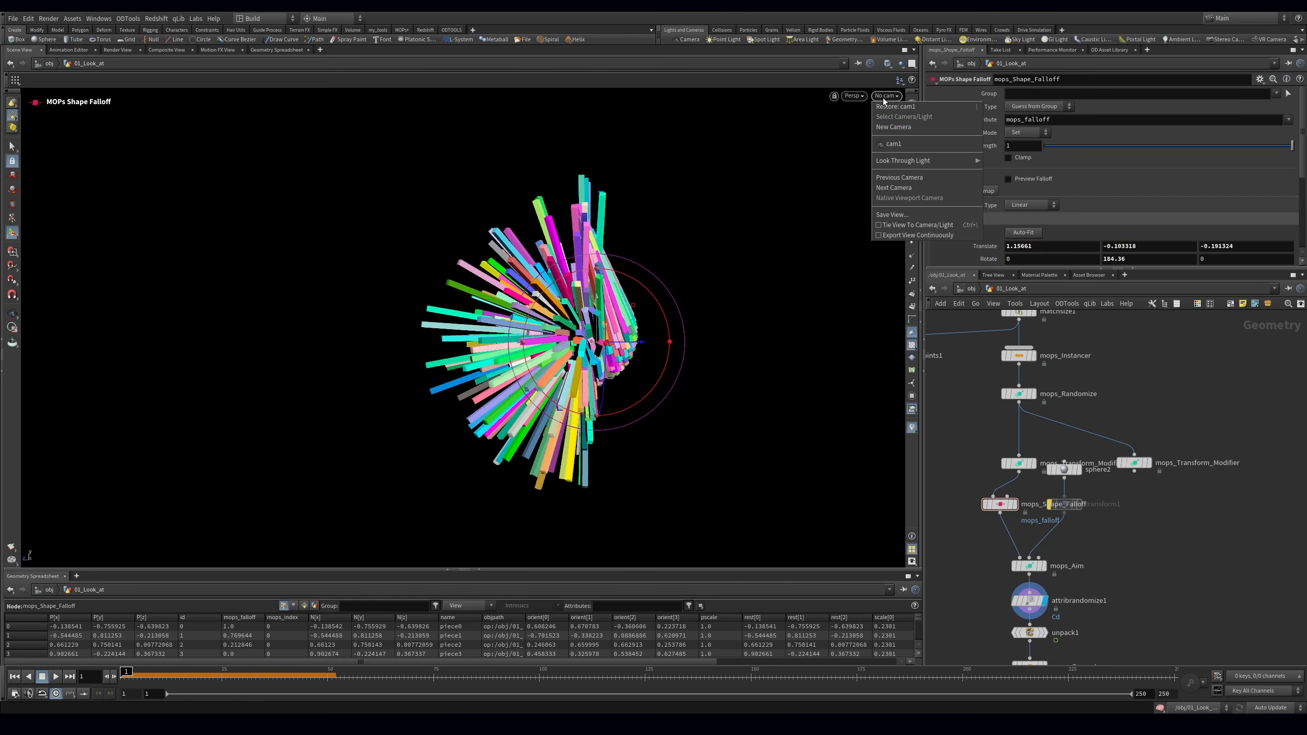
click(892, 153)
drag(534, 386, 366, 460)
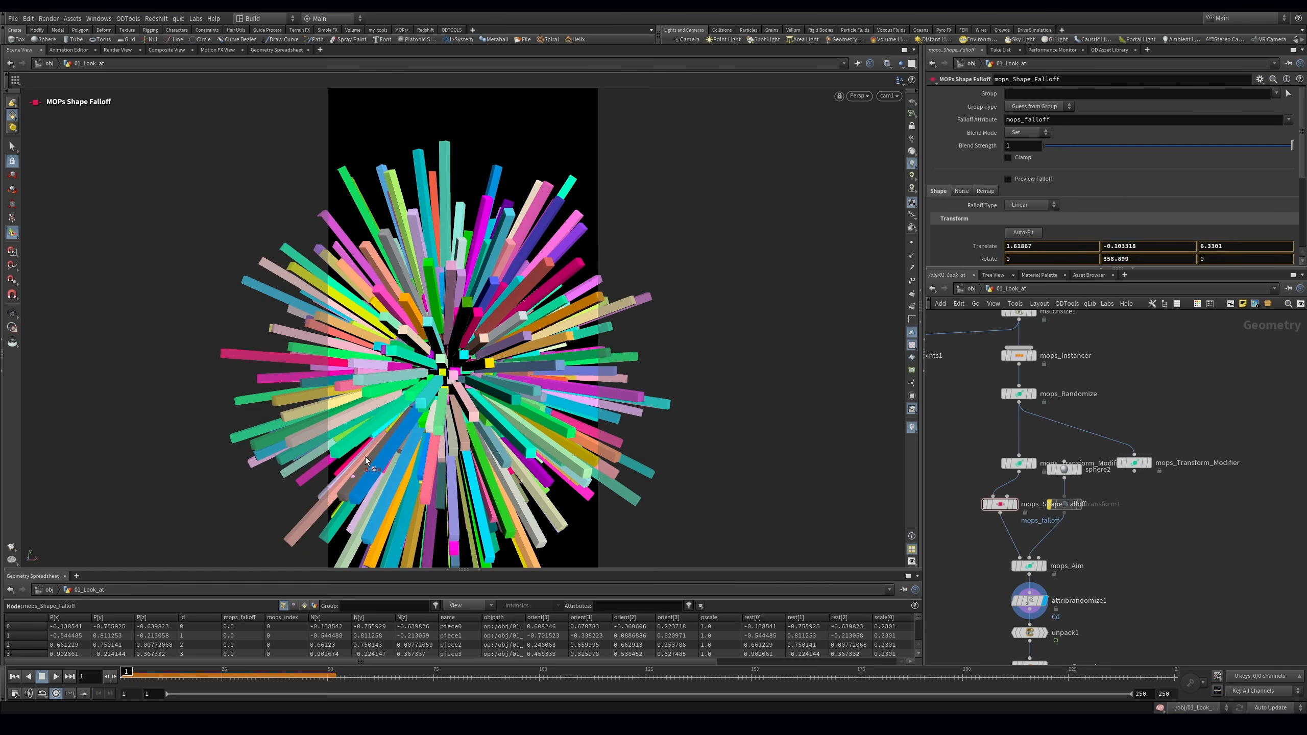
drag(460, 390, 540, 369)
Insert mops_Shape_Falloff between mops_Randomize and mops_Transform_Modifier1
drag(999, 504, 1019, 428)
drag(955, 540, 1086, 570)
drag(1018, 432, 1004, 437)
Move mops_Shape_Falloff up between mops_Instancer and mops_Randomize, and slide its handle to about X 1.73, Z 0.51
drag(556, 398, 440, 458)
mouse_move(524, 371)
mouse_down()
mouse_move(569, 321)
mouse_move(513, 377)
mouse_move(530, 362)
mouse_up()
drag(1004, 433, 1018, 389)
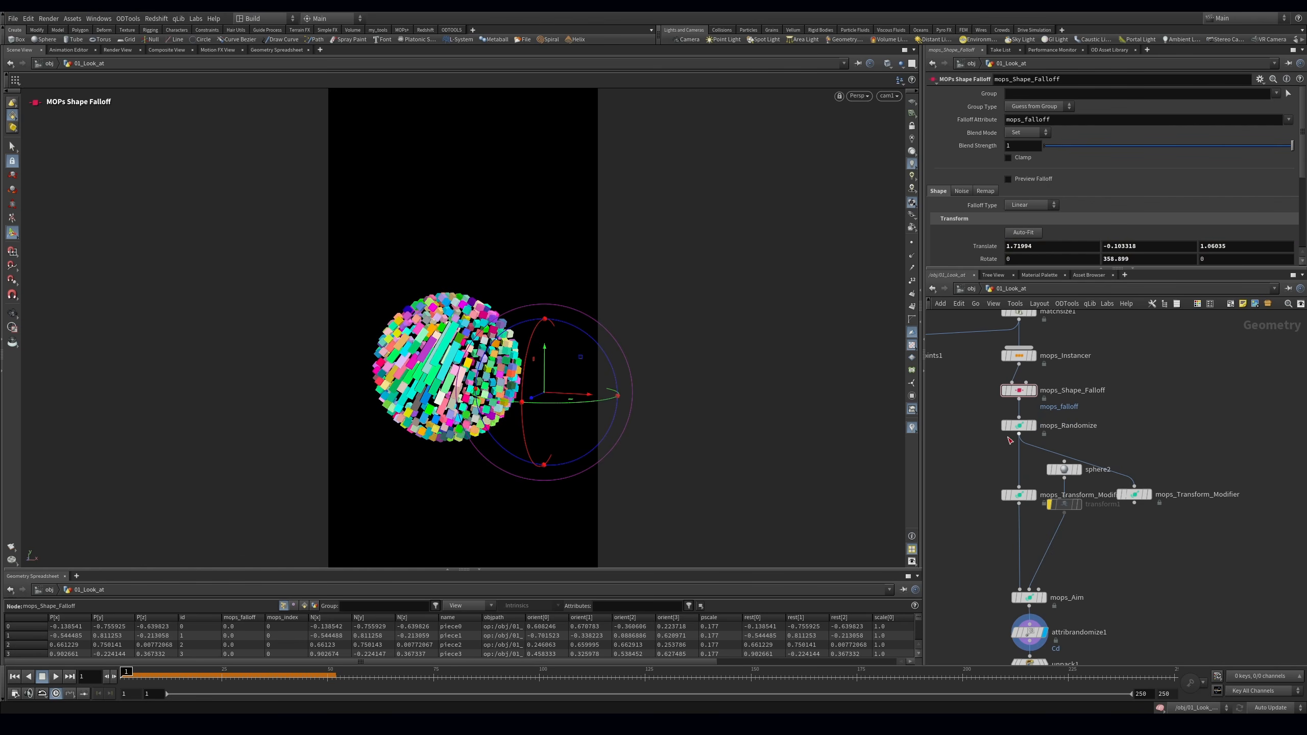
drag(499, 410, 553, 367)
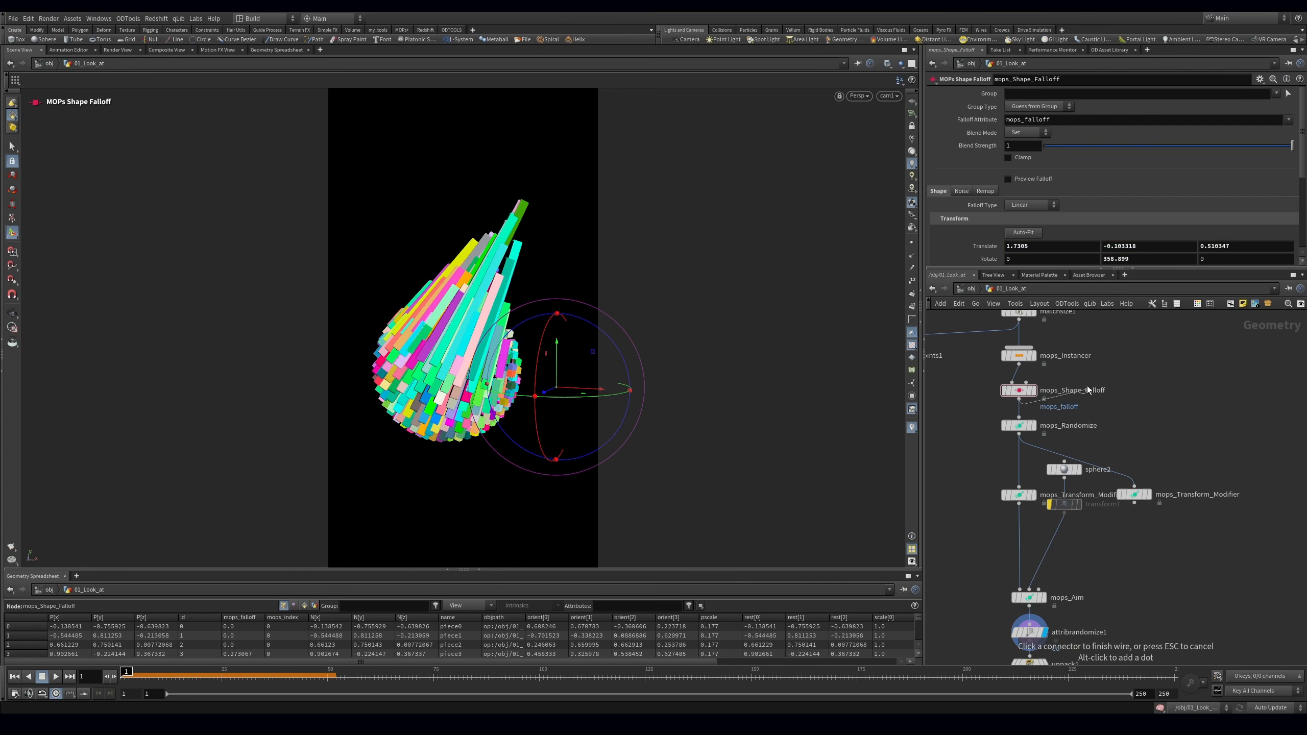
Enable Randomize Orientation in mops_Randomize and reset its rotate minimum to -360 and maximum to 360 on all axes
drag(1068, 414, 998, 433)
click(1054, 187)
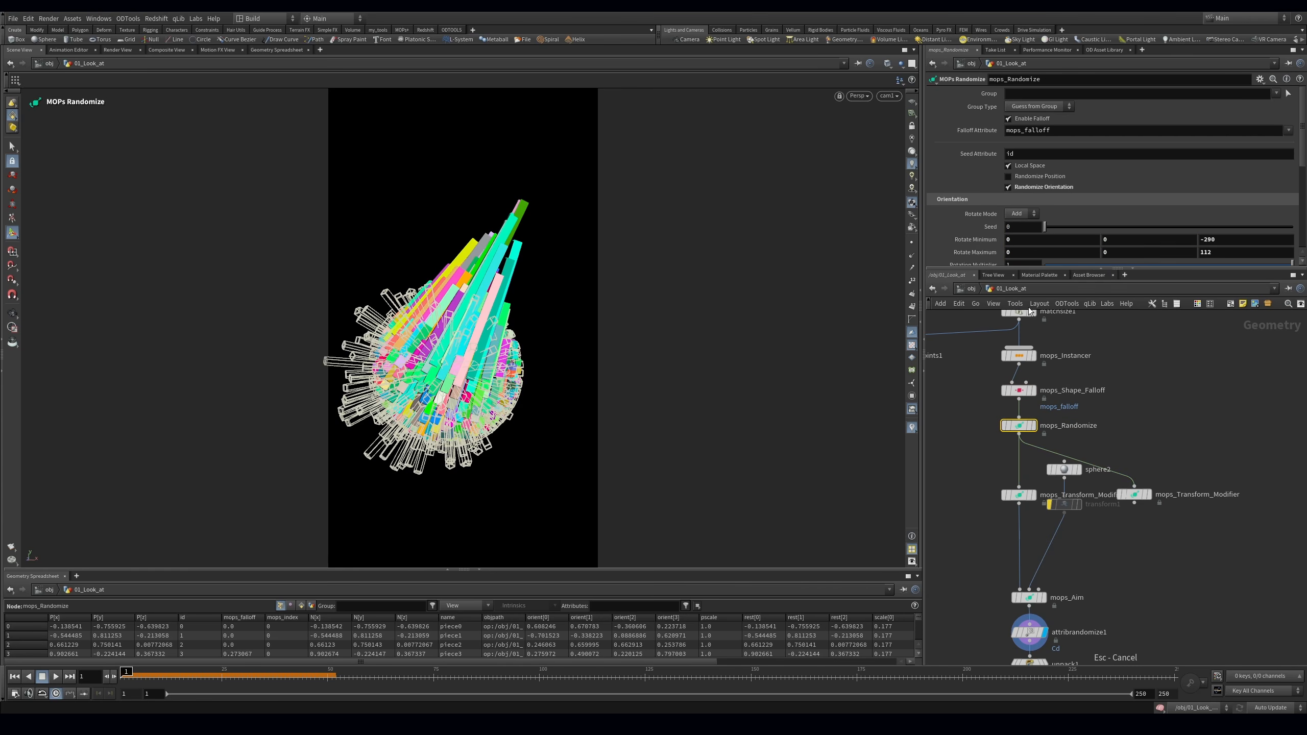
click(1054, 176)
click(1044, 176)
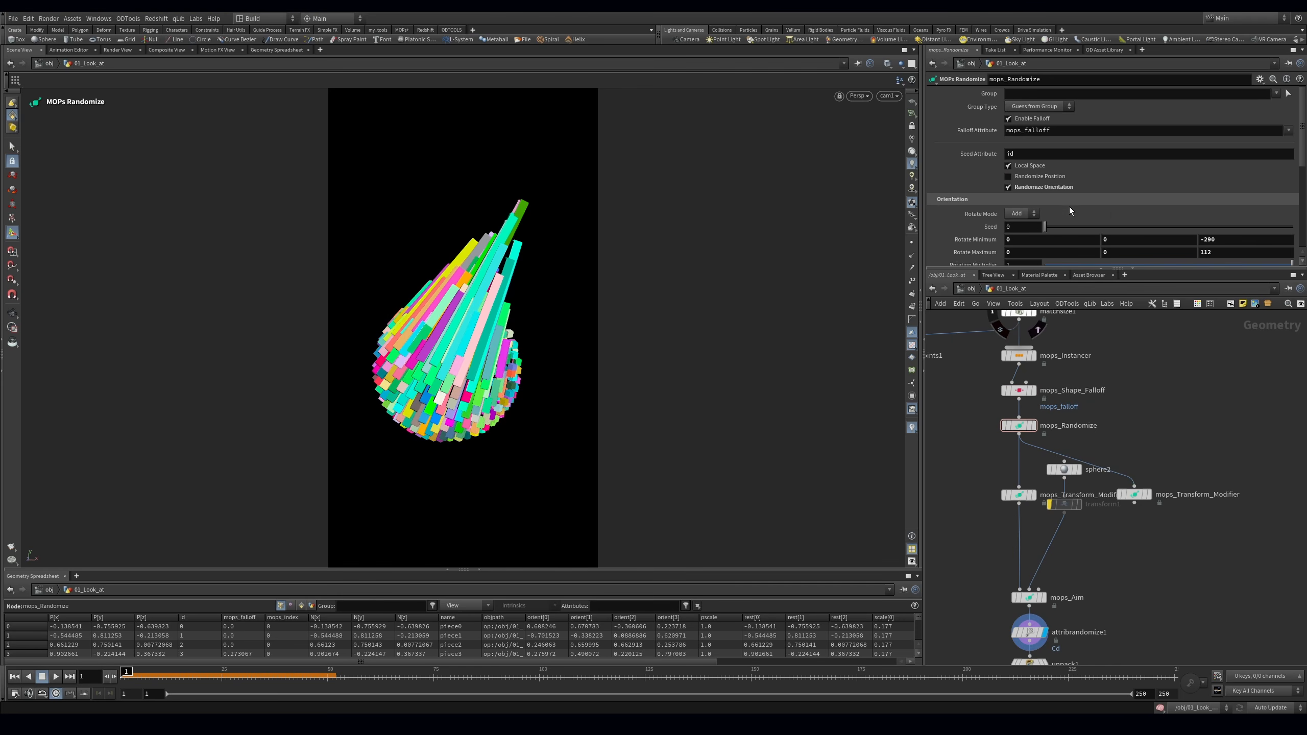
scroll(1049, 201, down, 1)
ctrl+middle_click(989, 202)
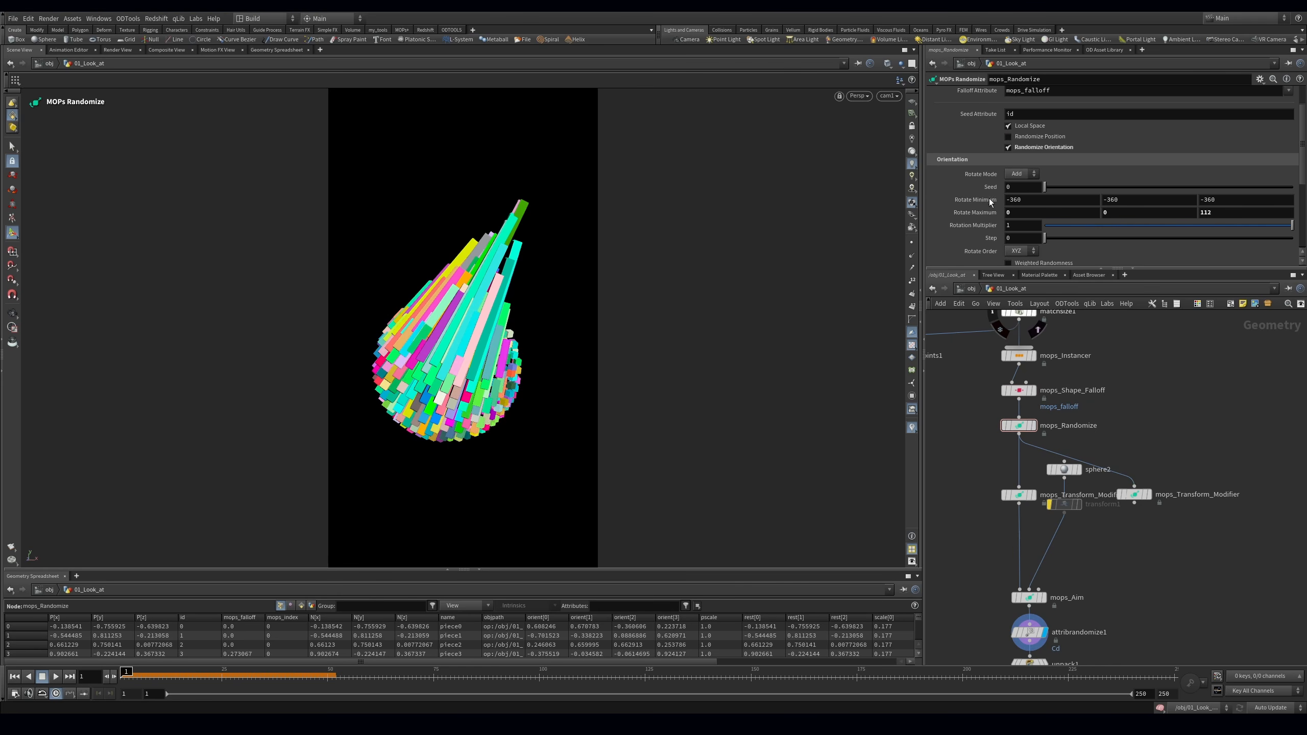
ctrl+middle_click(974, 212)
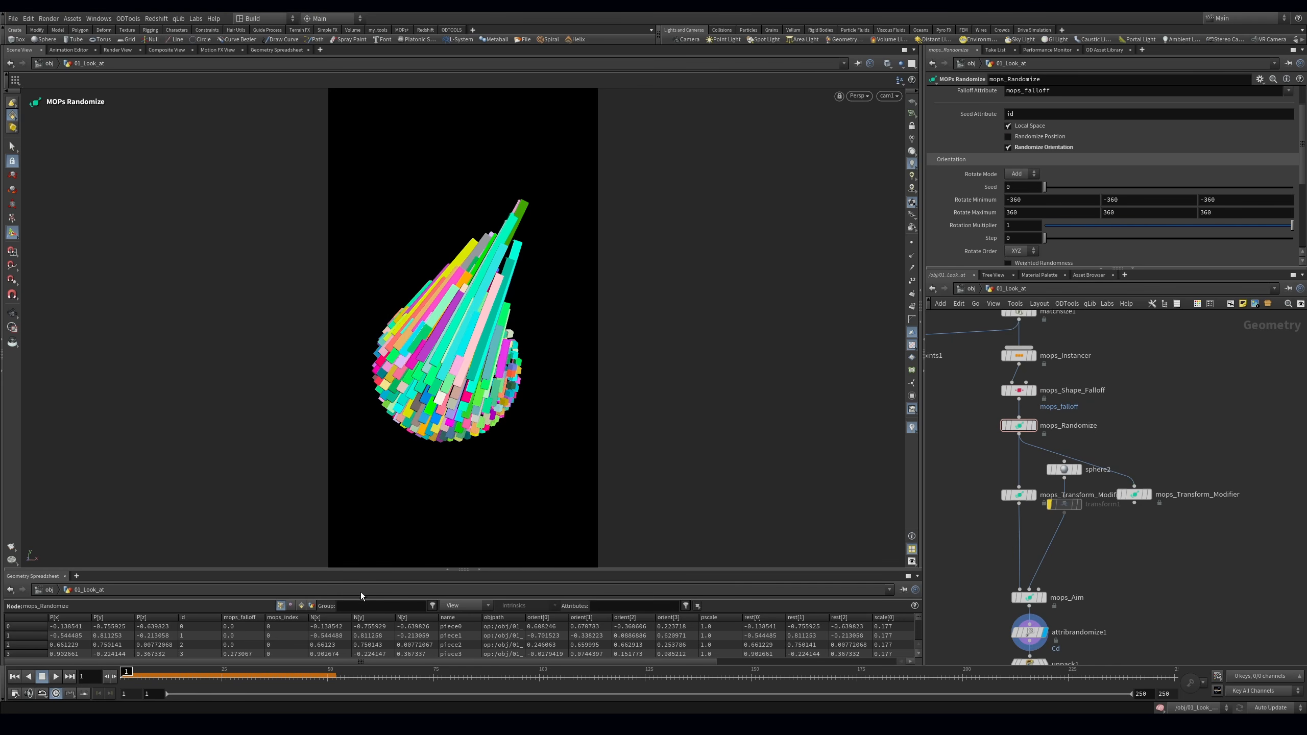
Display mops_Transform_Modifier1 and shift the mops_Shape_Falloff handle to about X 1.735, Z 0.273
click(1069, 407)
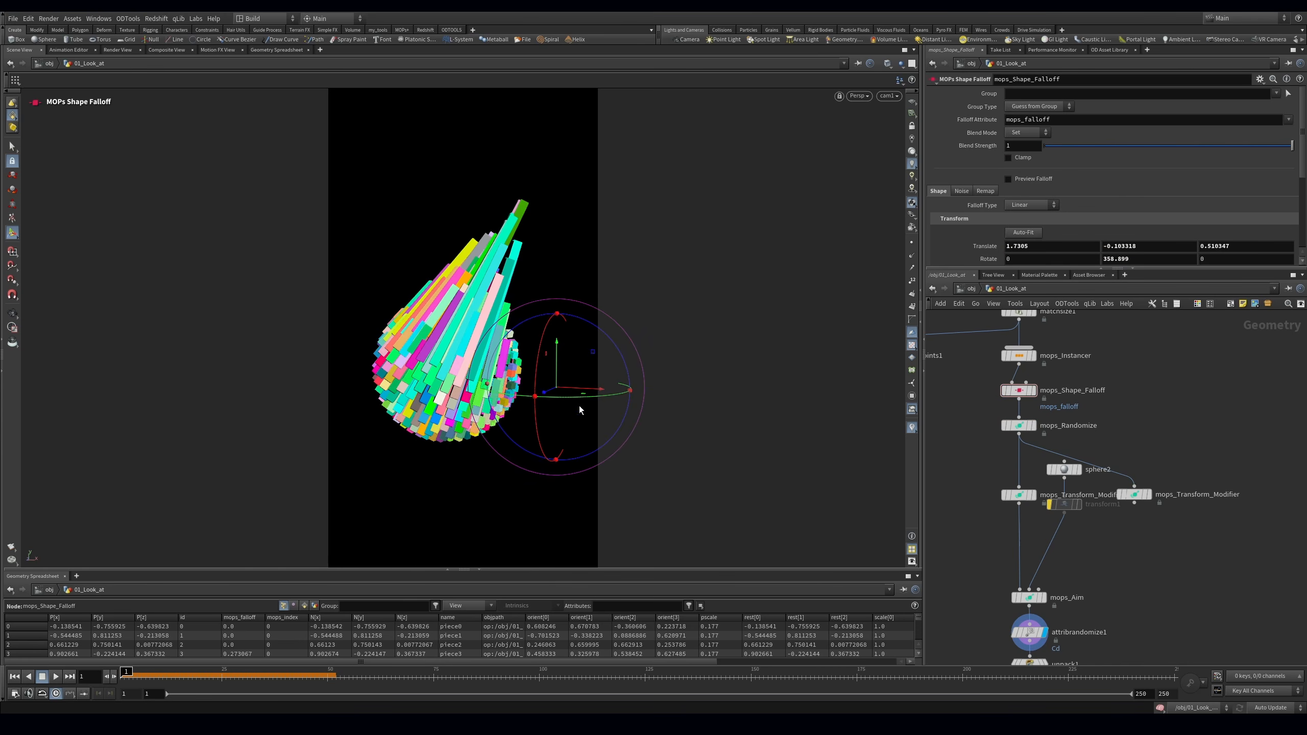
drag(520, 403, 579, 377)
click(1019, 425)
click(1021, 494)
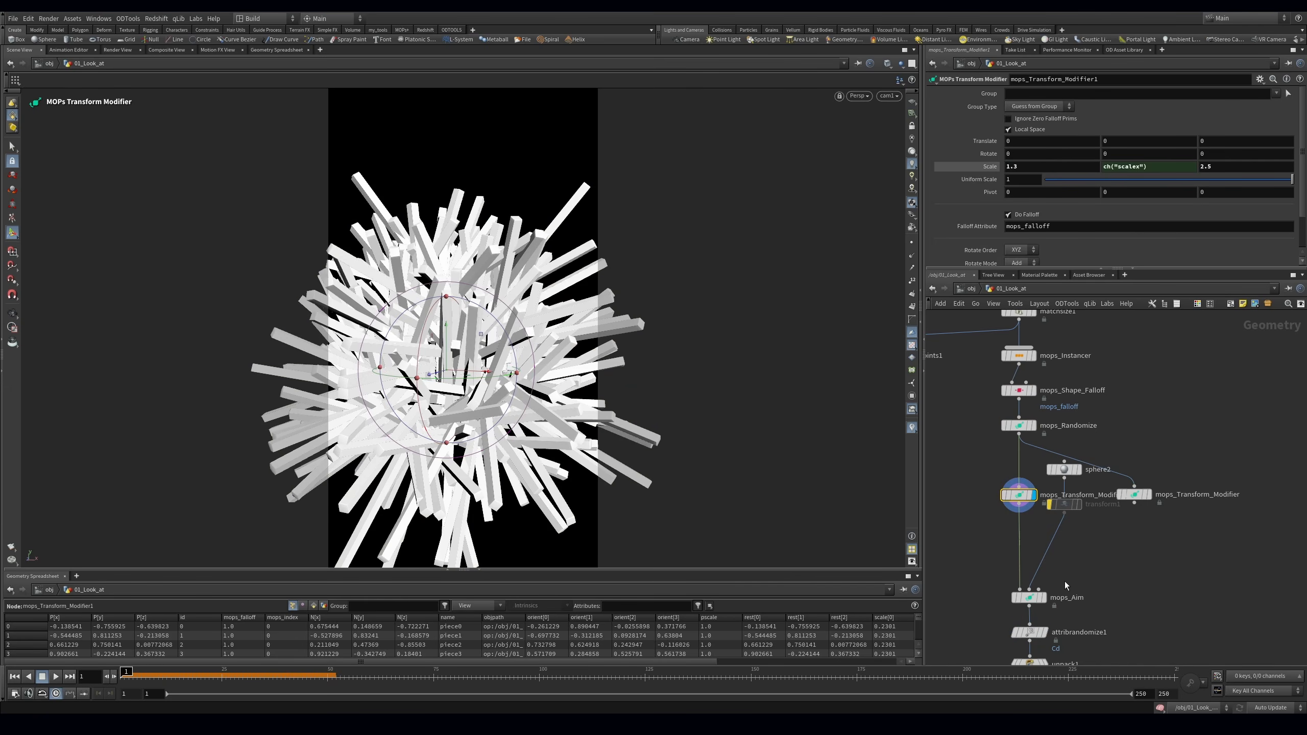
click(1020, 388)
drag(595, 378, 535, 382)
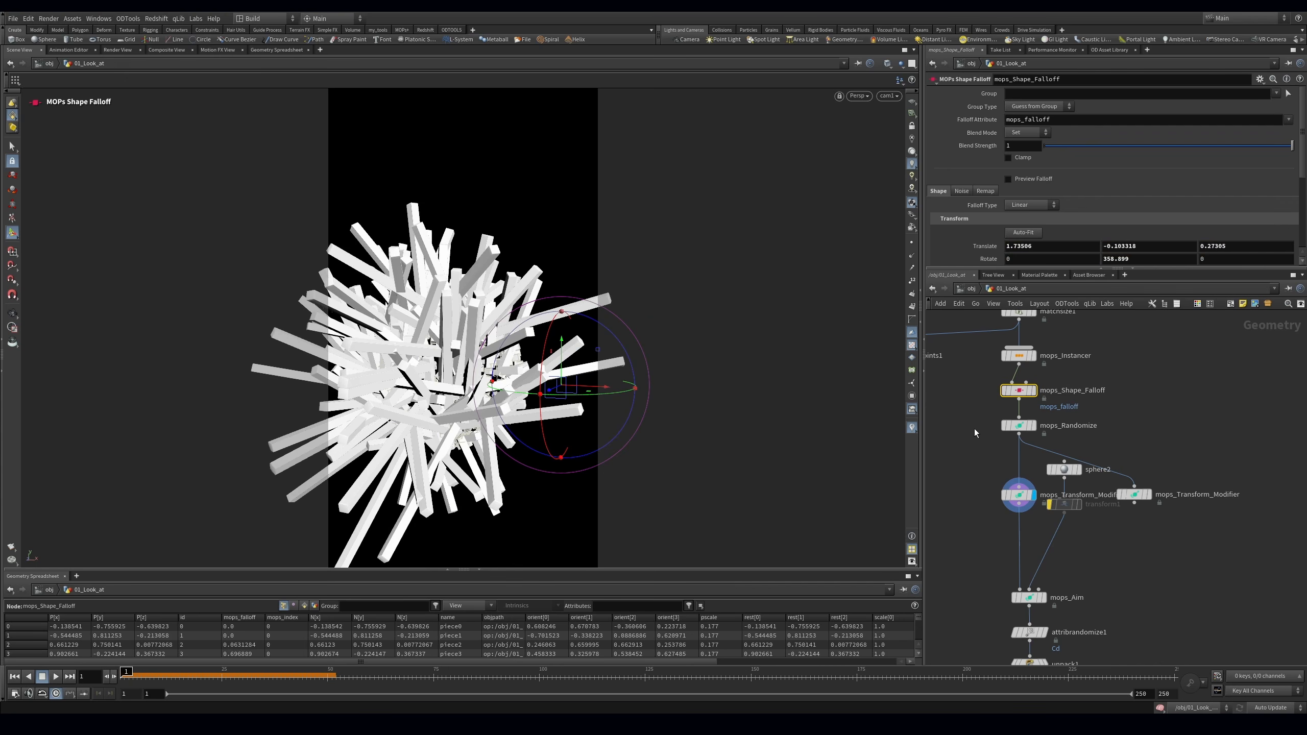
Turn off Randomize Orientation in mops_Randomize and pull mops_Shape_Falloff out of the main node chain
click(1019, 425)
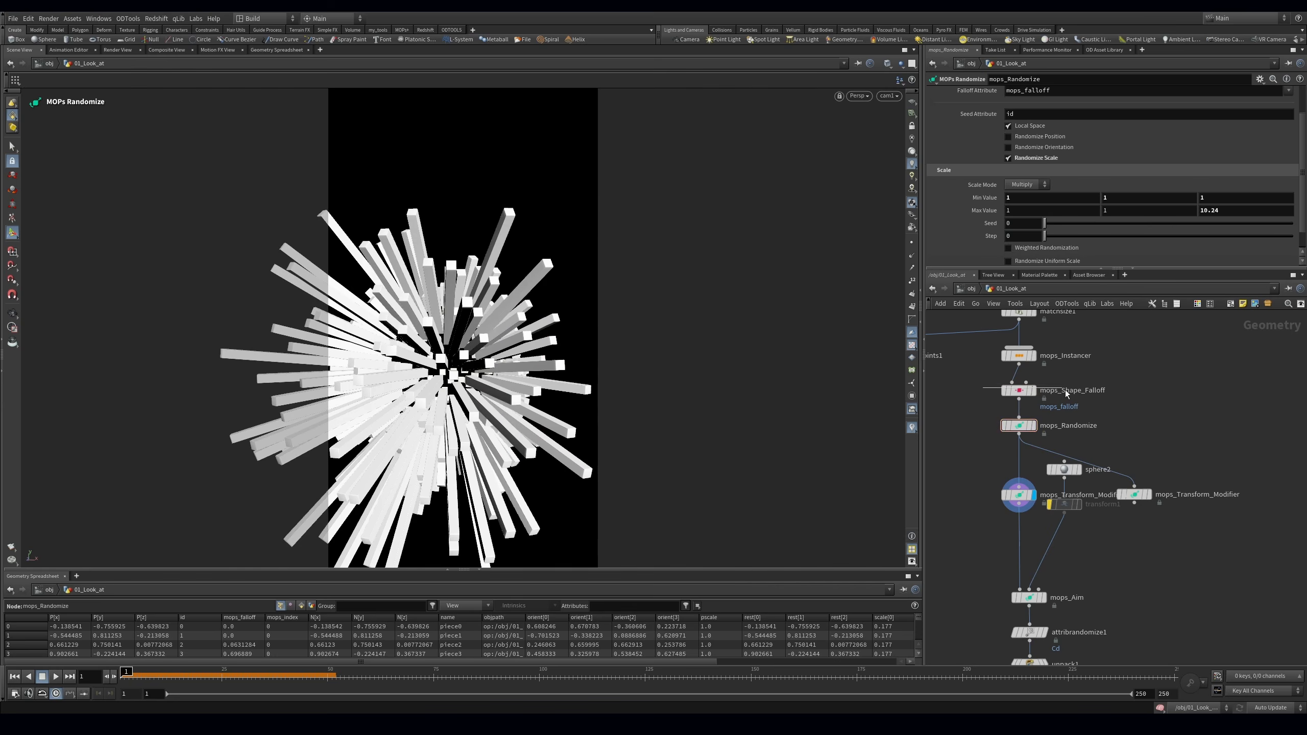
click(1063, 392)
drag(1018, 392, 1153, 389)
Add a MOPs Noise Falloff between mops_Instancer and mops_Randomize and display it
key(Tab)
text(mops noise)
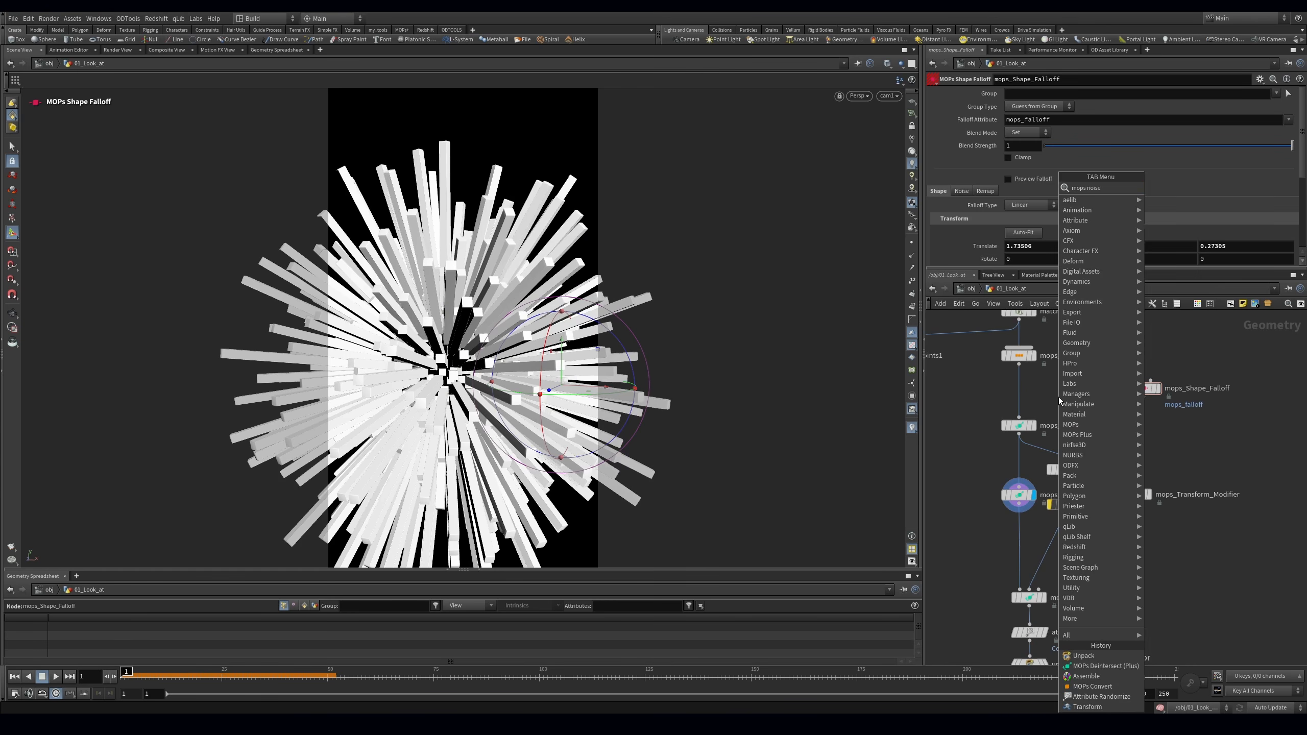
key(Return)
click(1021, 394)
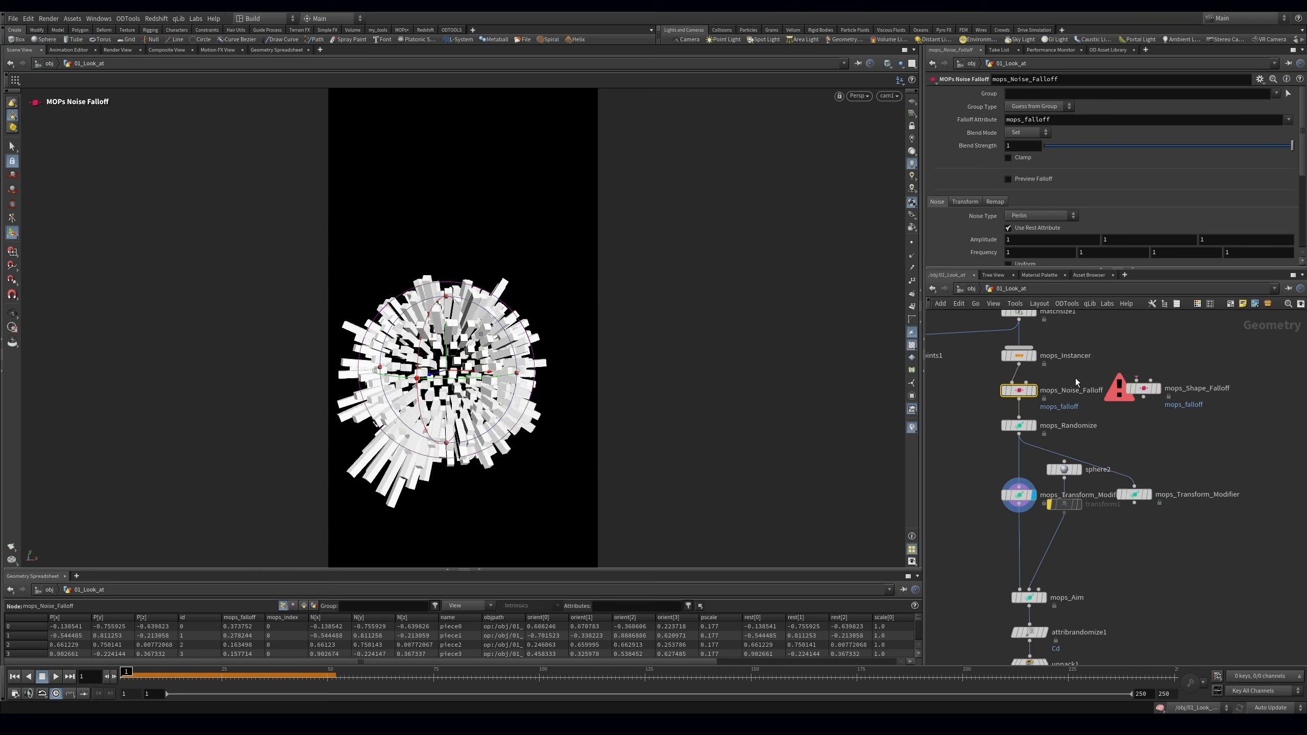
key(r)
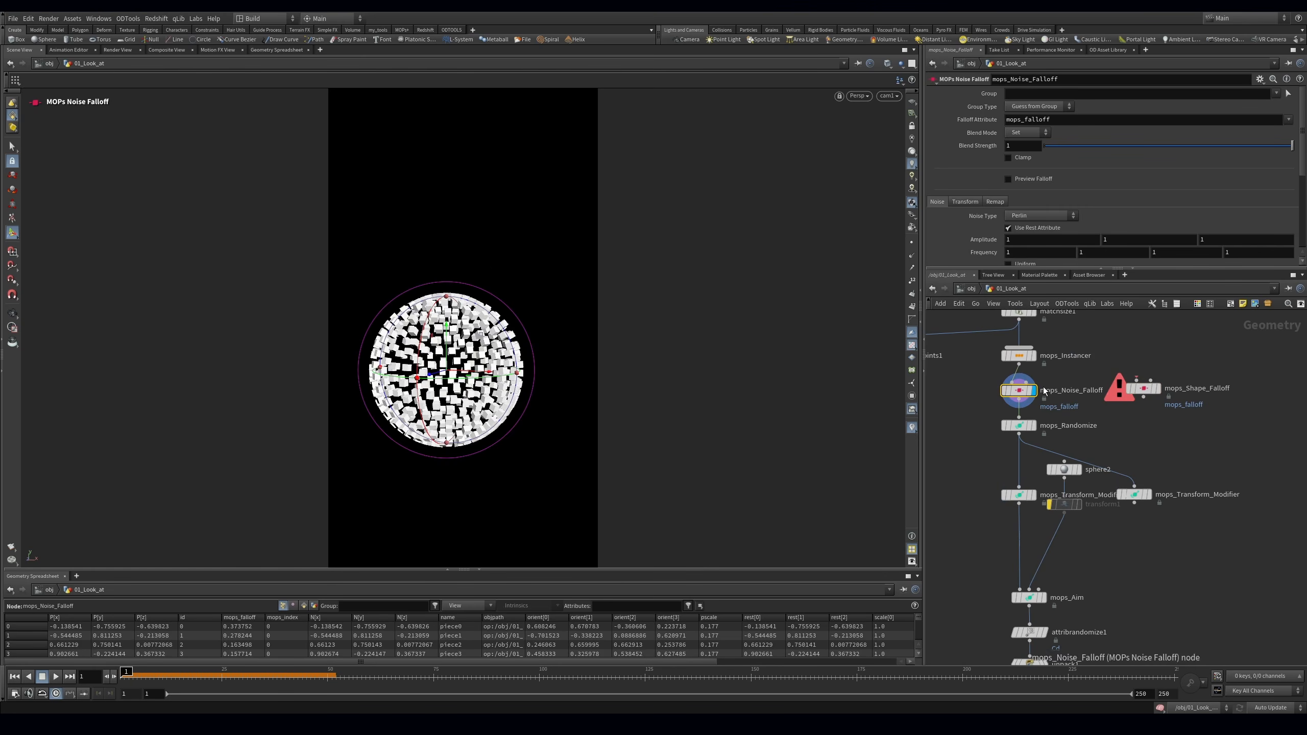
Enable Preview Falloff on the noise falloff and set its amplitude to 2.7 and frequency to 2.1
click(1030, 179)
scroll(1059, 231, down, 3)
middle_drag(981, 190, 1073, 173)
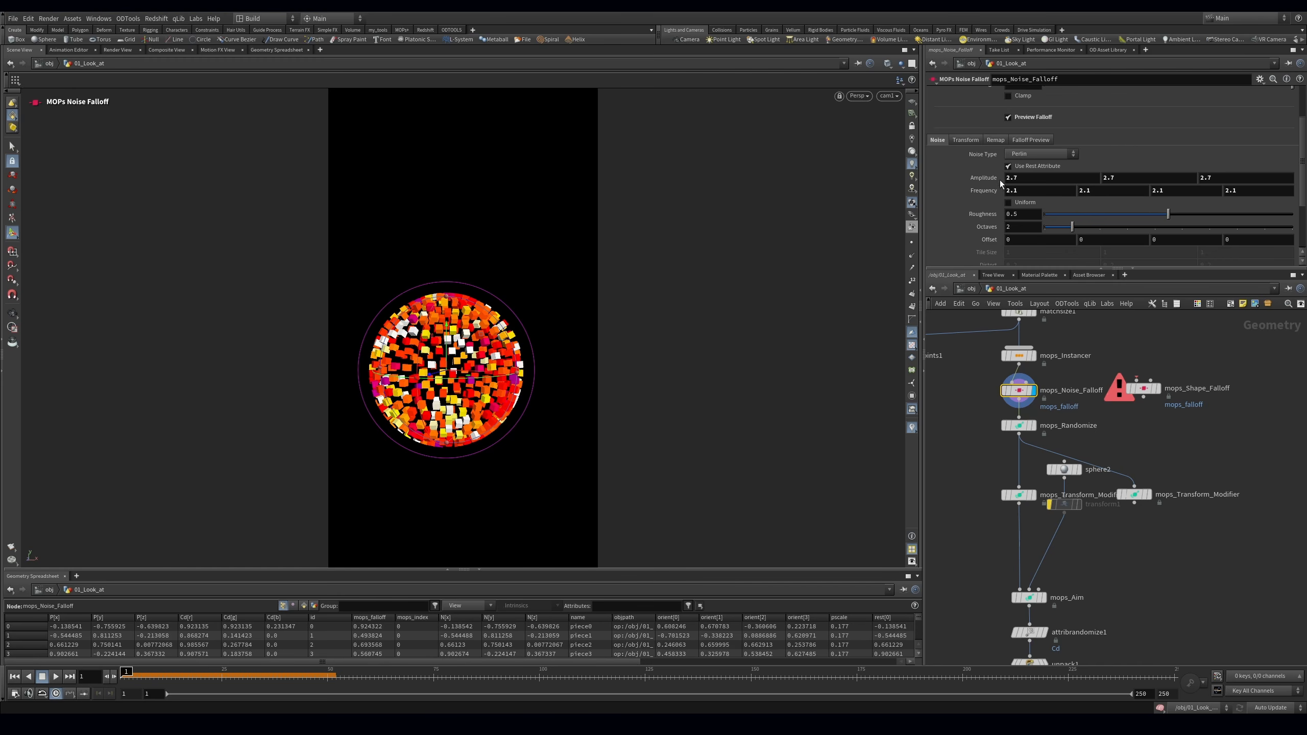
Enable remapping on the noise falloff and shift the ramp's first point to position 0.378549
click(994, 140)
click(1008, 167)
scroll(1013, 245, down, 4)
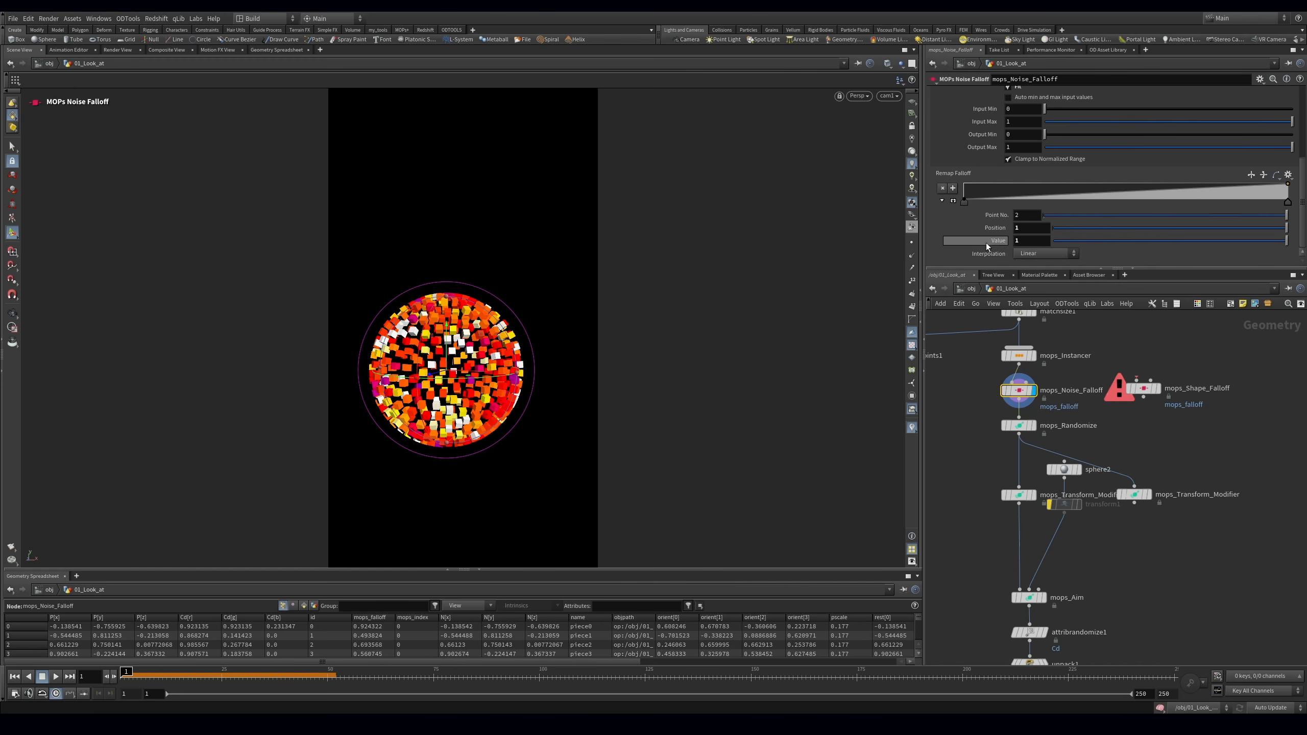
drag(963, 200, 1087, 203)
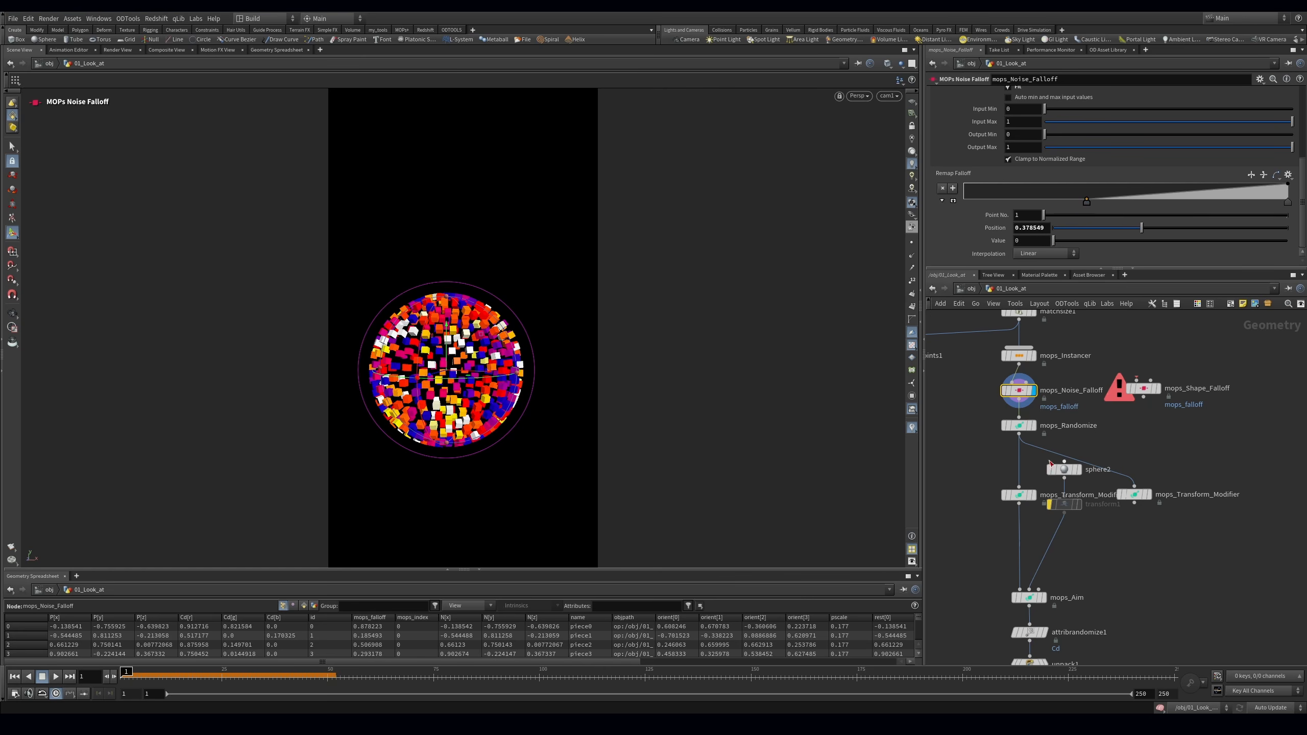
Display mops_Transform_Modifier1 to check the noise-driven scale, and switch the display to mops_Aim at frame 1
click(1031, 495)
middle_drag(1019, 506, 1011, 482)
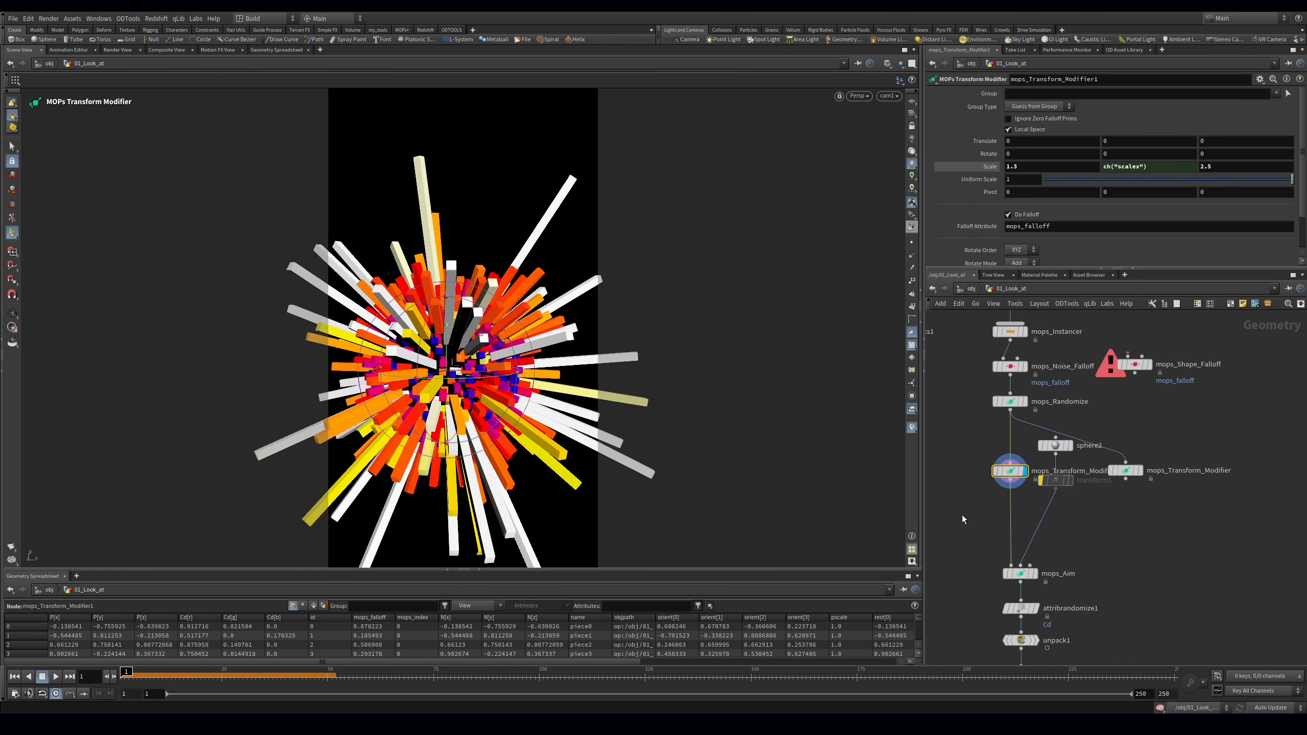
drag(184, 676, 132, 676)
click(1021, 573)
click(122, 675)
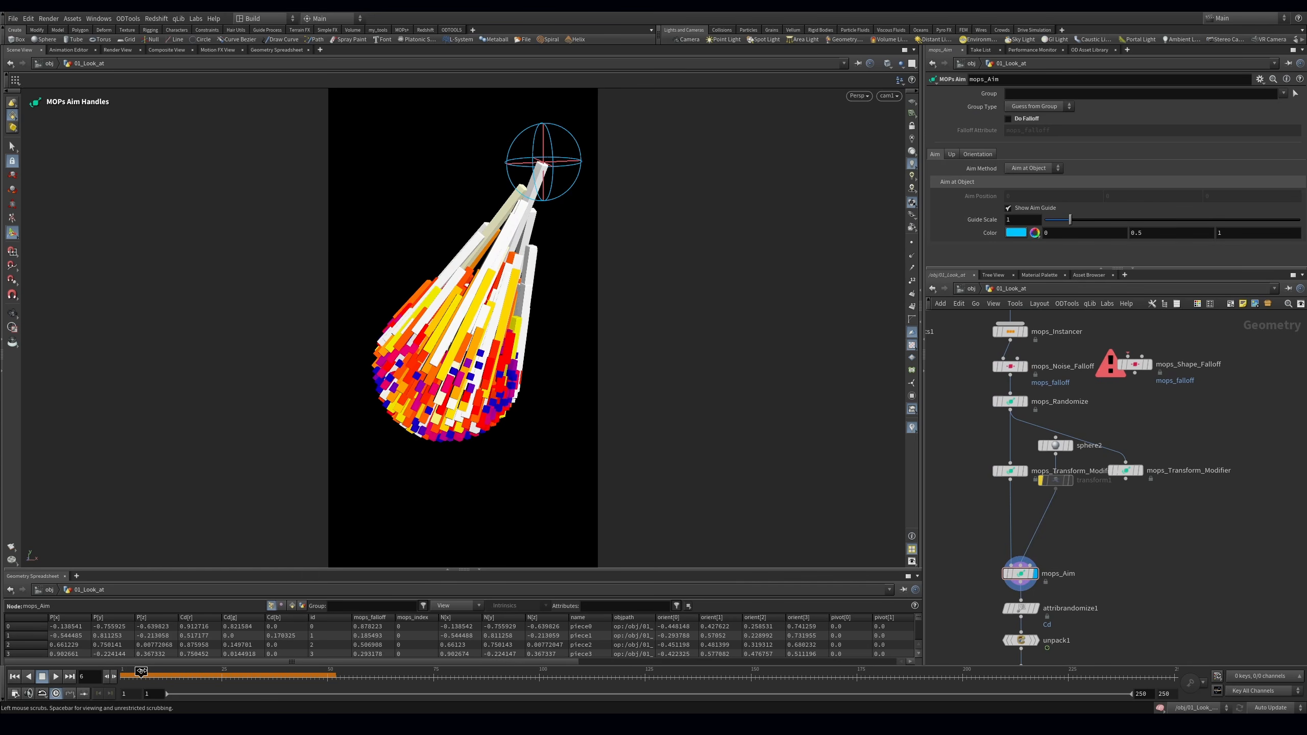
Enable Time Varying on mops_Noise_Falloff and play the animation to preview the changing noise
middle_click(996, 363)
drag(967, 357, 1035, 376)
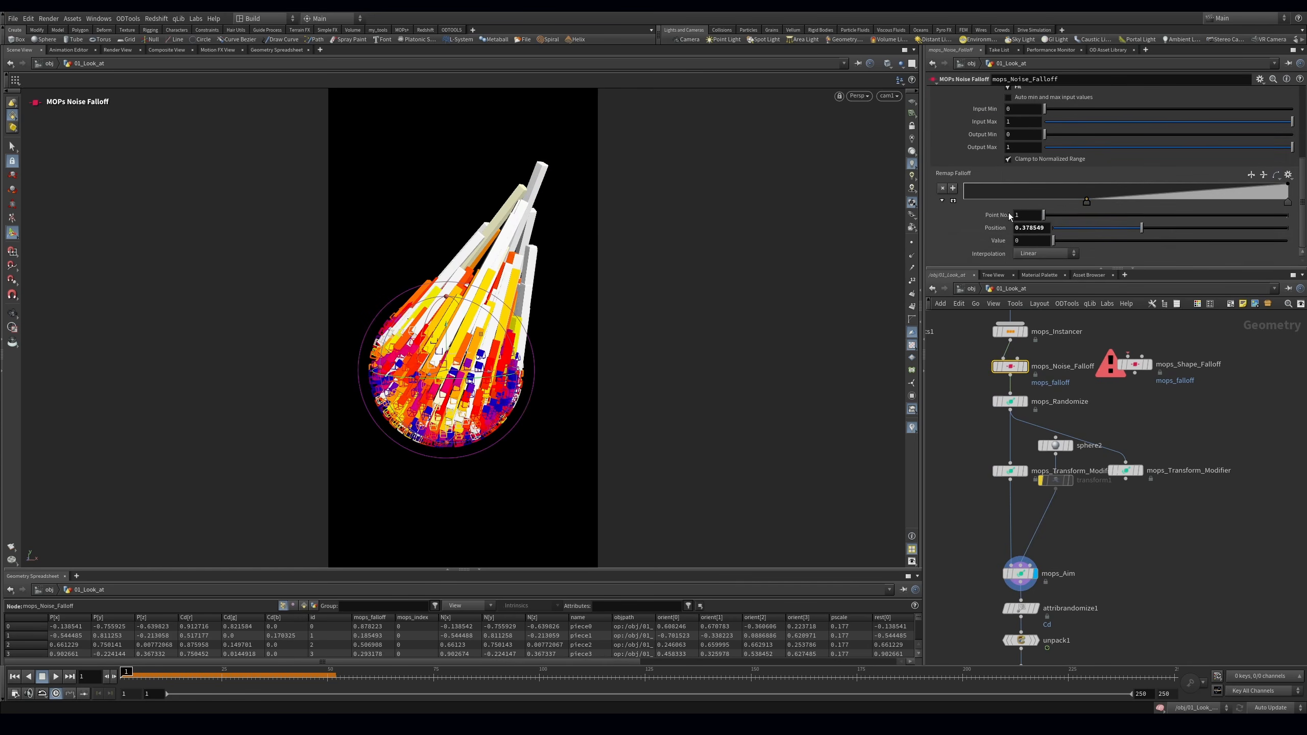
scroll(978, 182, down, 3)
click(937, 145)
scroll(1029, 217, down, 3)
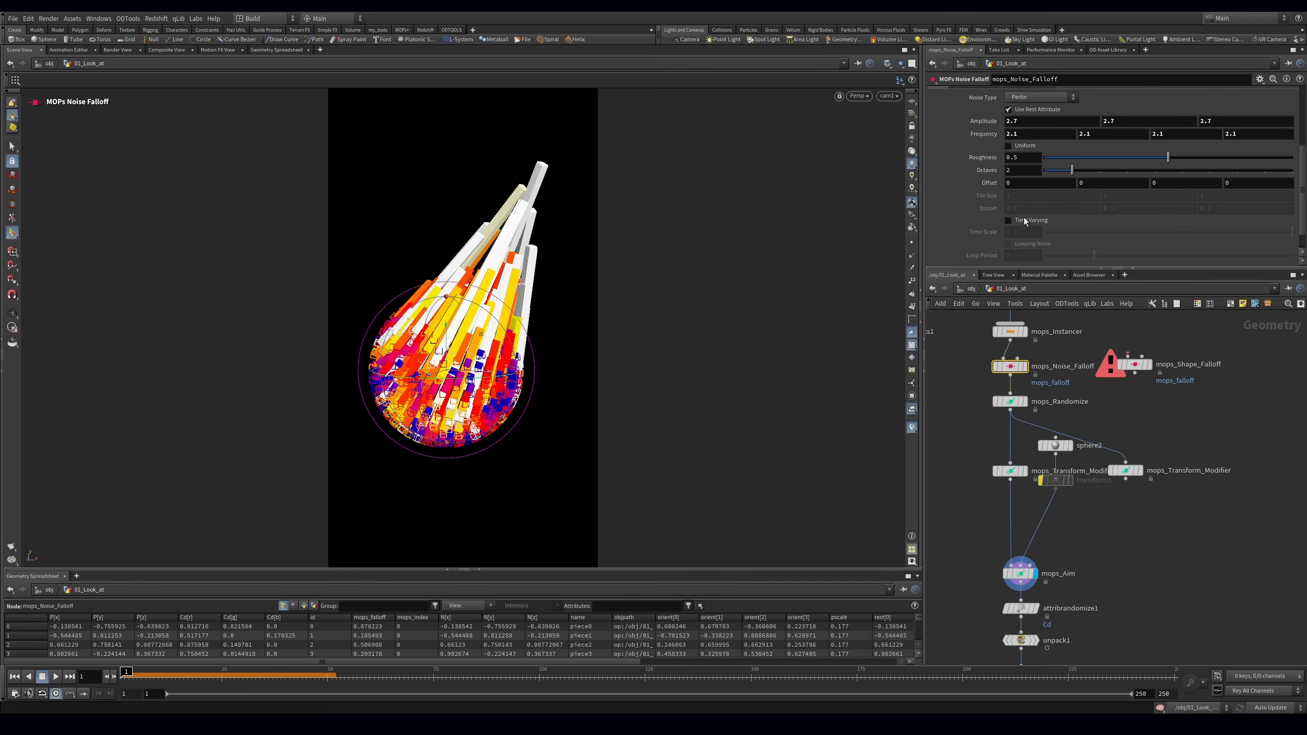
click(55, 676)
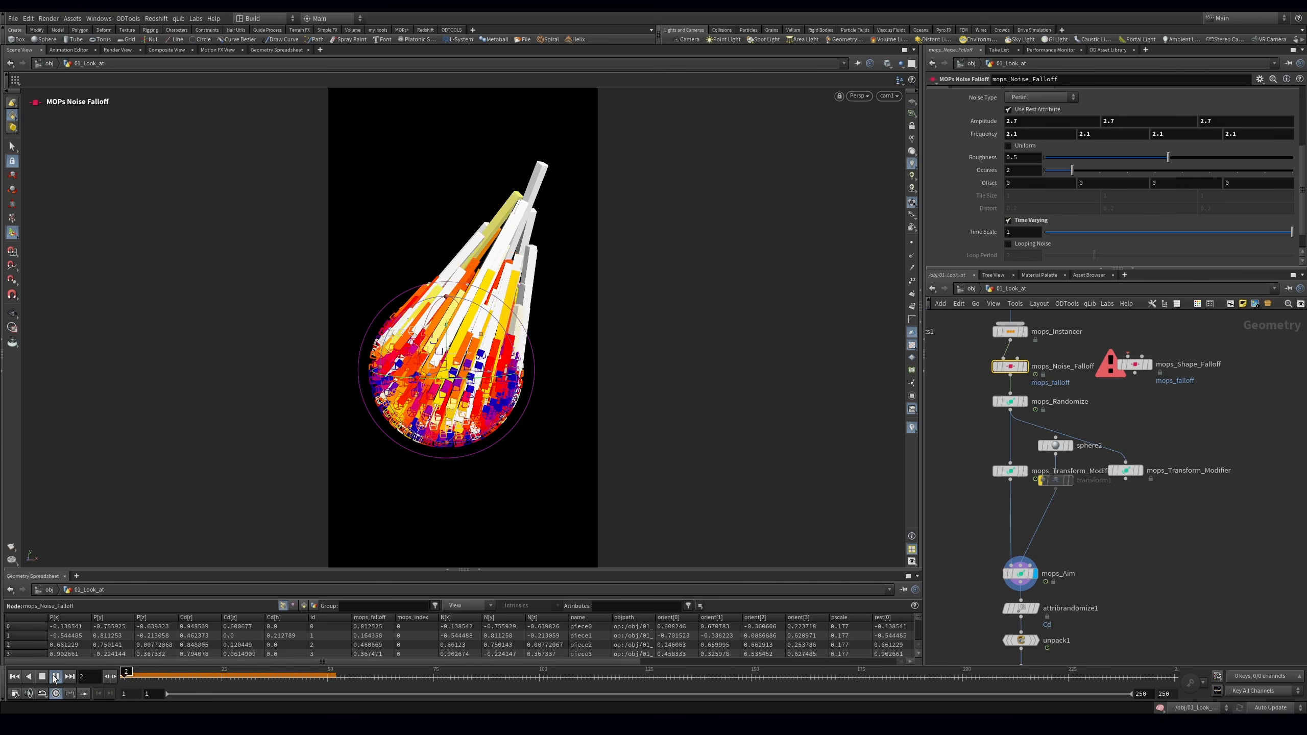
click(964, 466)
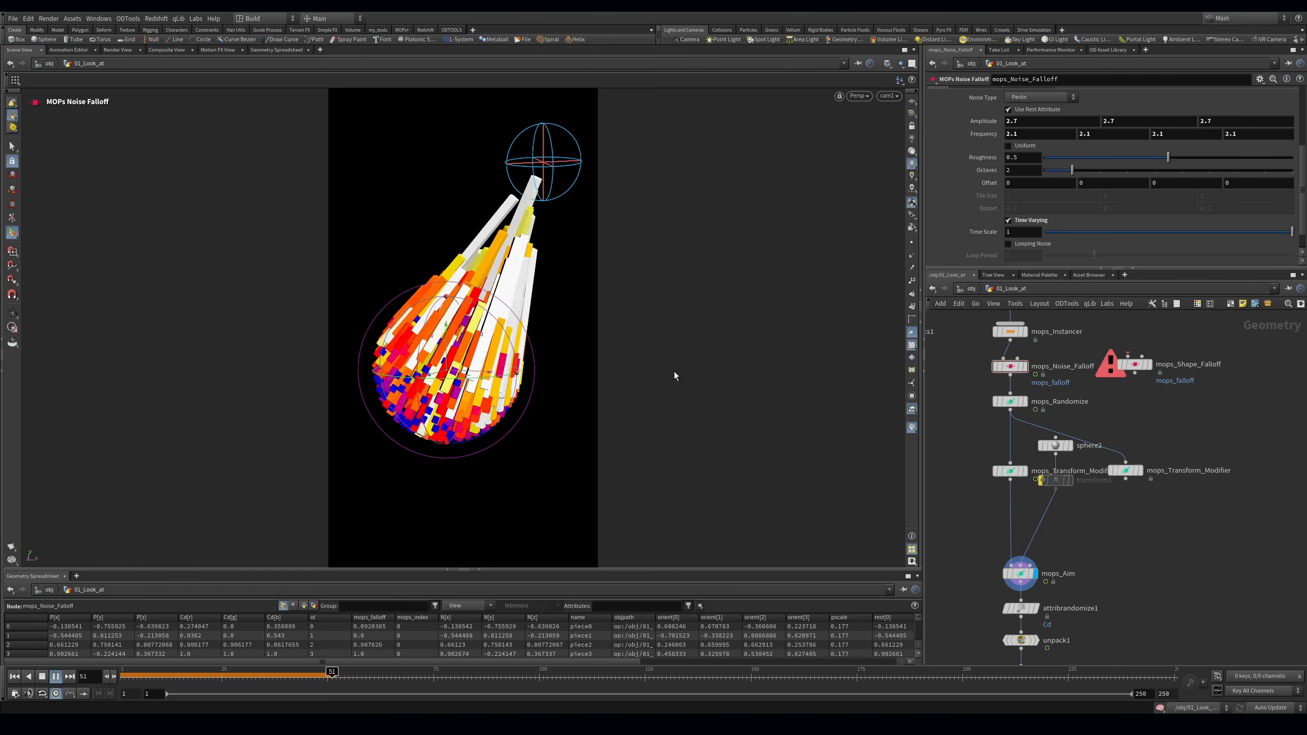
Return to frame 1, set the noise falloff's Time Scale to 0.5 and replay the animation
drag(251, 676, 123, 676)
click(1006, 235)
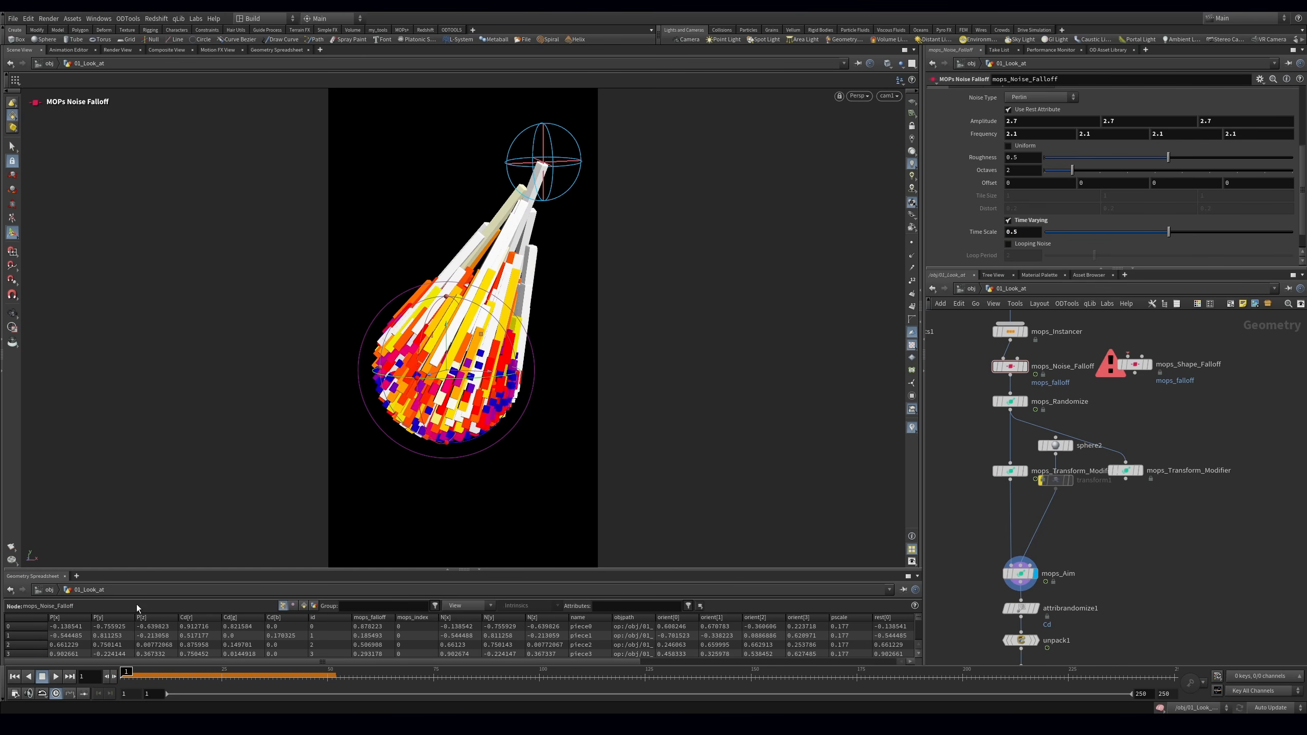
click(55, 676)
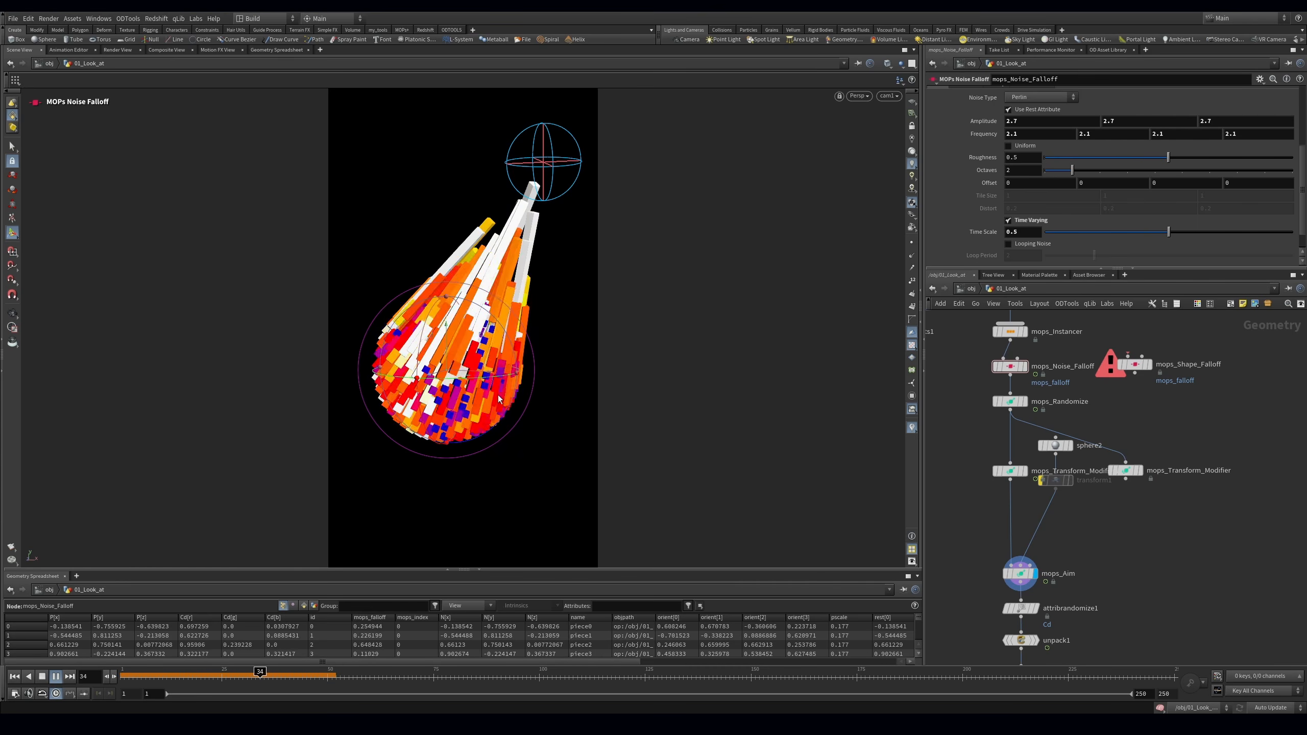
Re-enable transform1 during playback so the aim target rotates around the cubes
click(1041, 480)
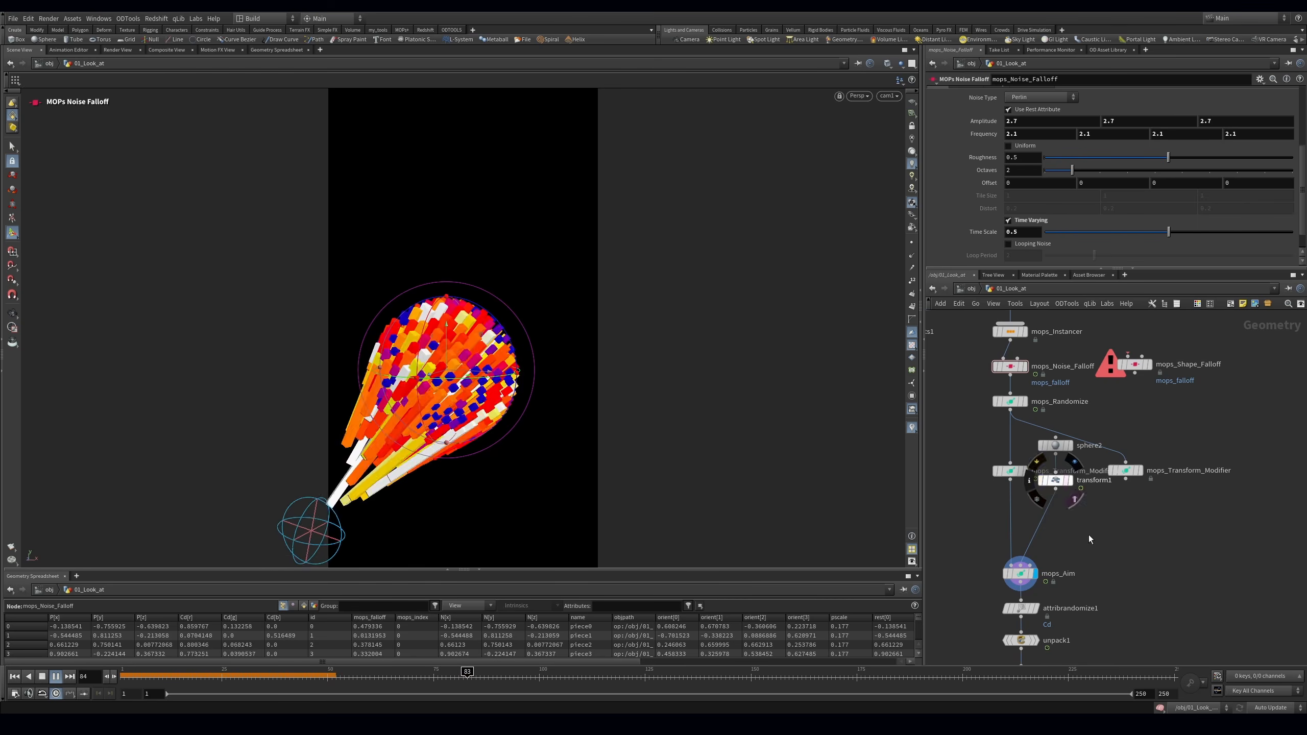
middle_drag(1121, 562, 1137, 523)
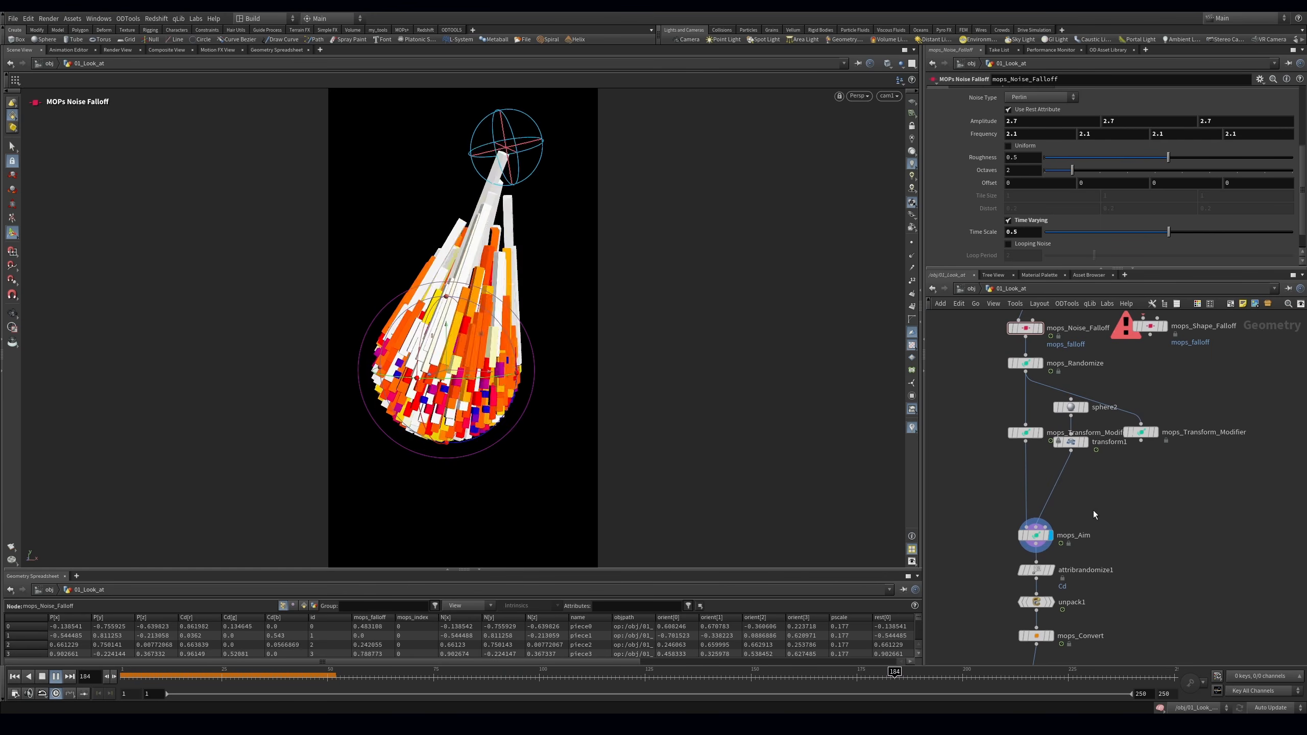
Bypass transform1 in the 01_Look_at network and return the animation to frame 1
click(1051, 423)
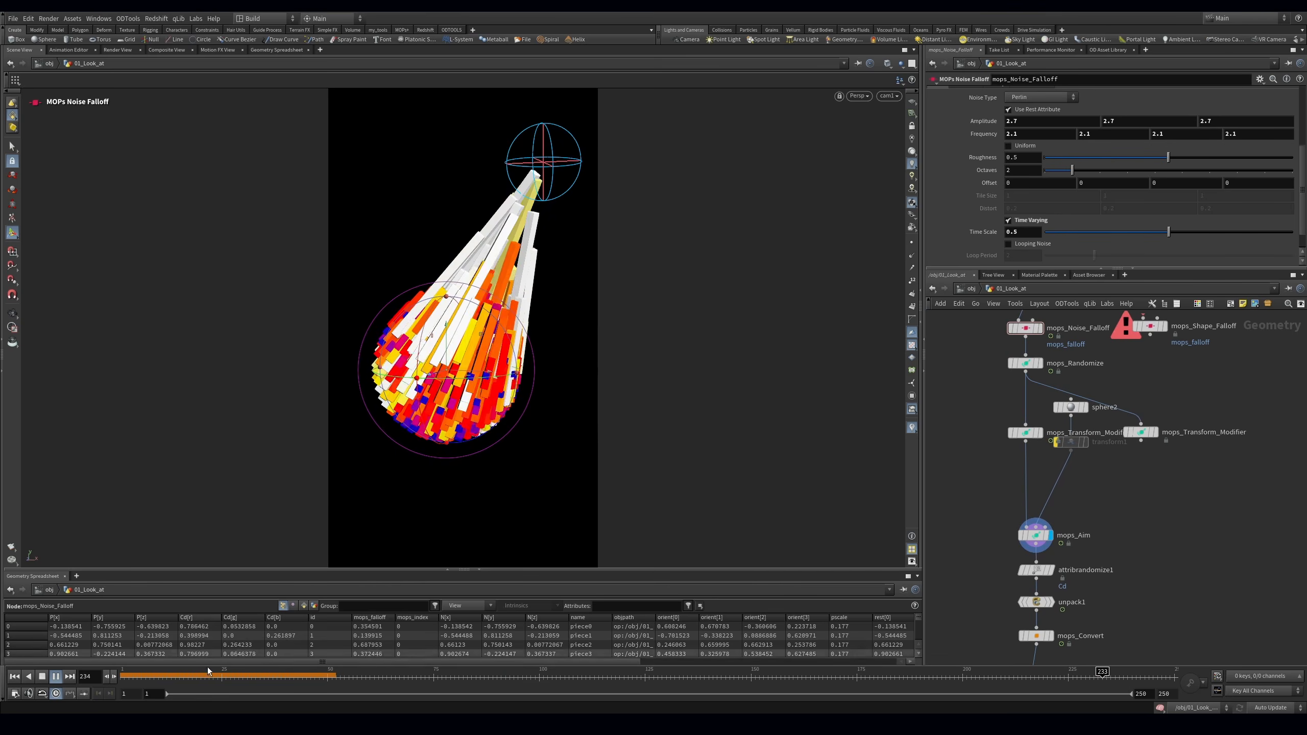
click(14, 676)
middle_drag(1119, 511, 1097, 494)
scroll(1073, 570, down, 1)
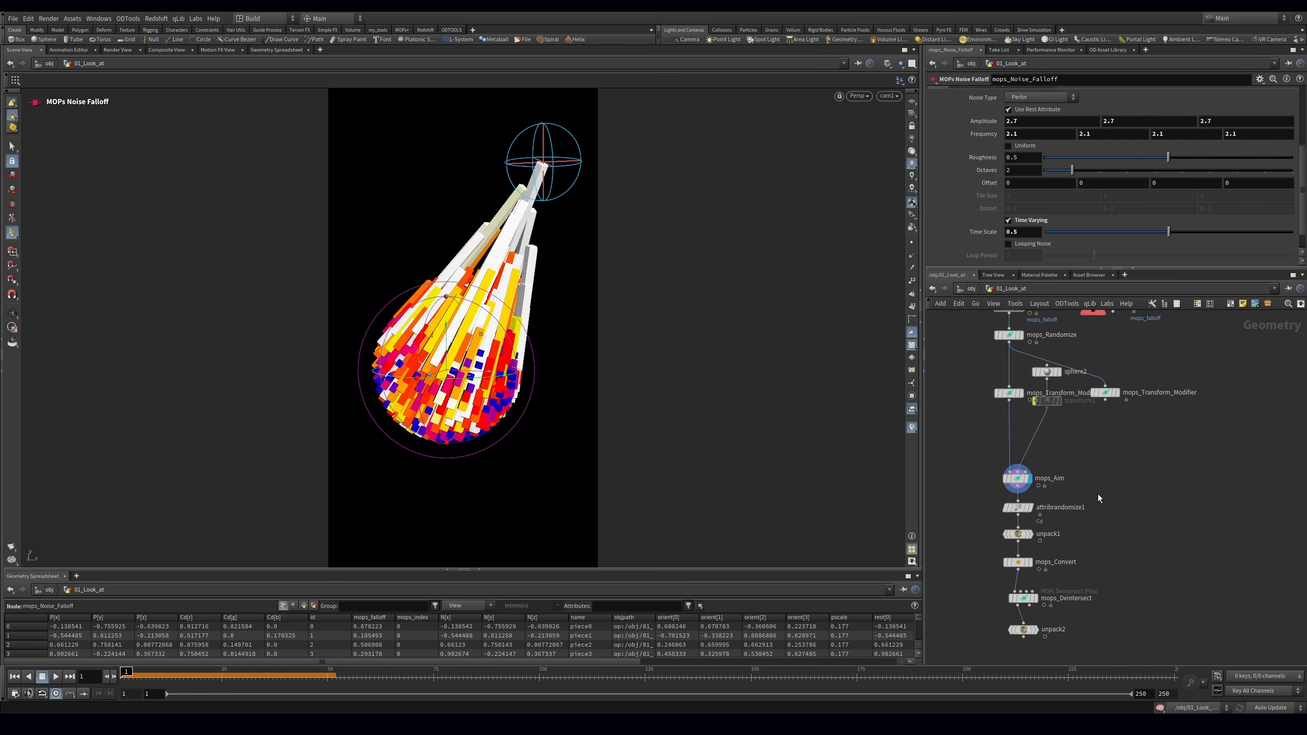
Delete the mops_Shape_Falloff node from the 01_Look_at network
middle_drag(1106, 438, 1107, 523)
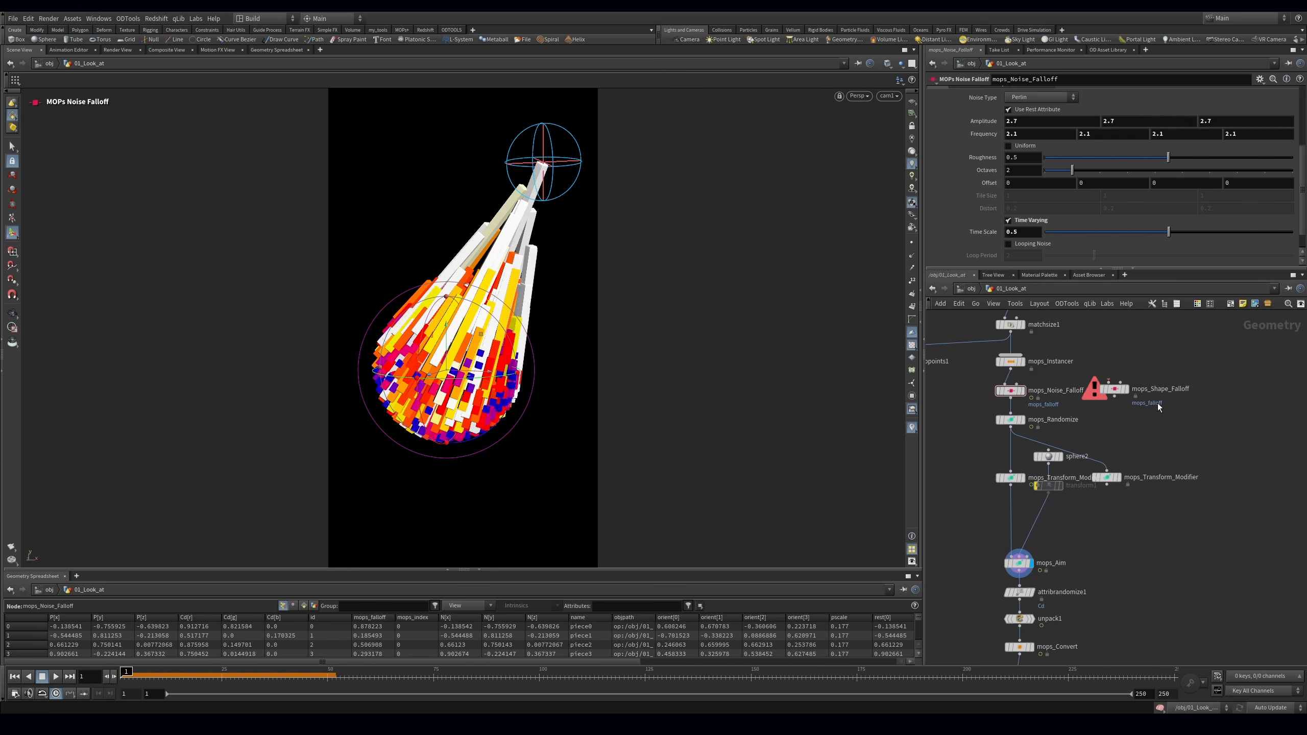
click(1108, 389)
key(Delete)
middle_drag(1138, 371, 1146, 396)
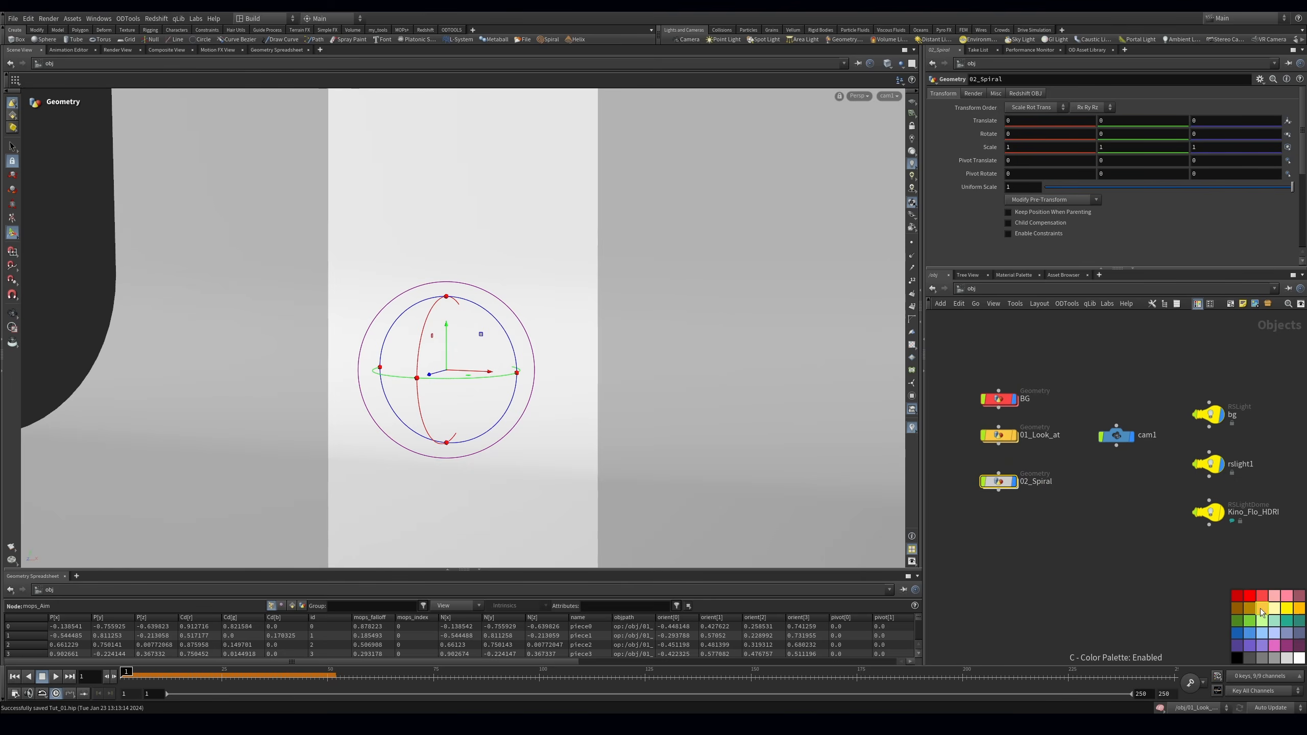
Go inside the 02_Spiral geometry object and add a Spiral node to its empty network
double_click(998, 481)
key(Tab)
text(pir)
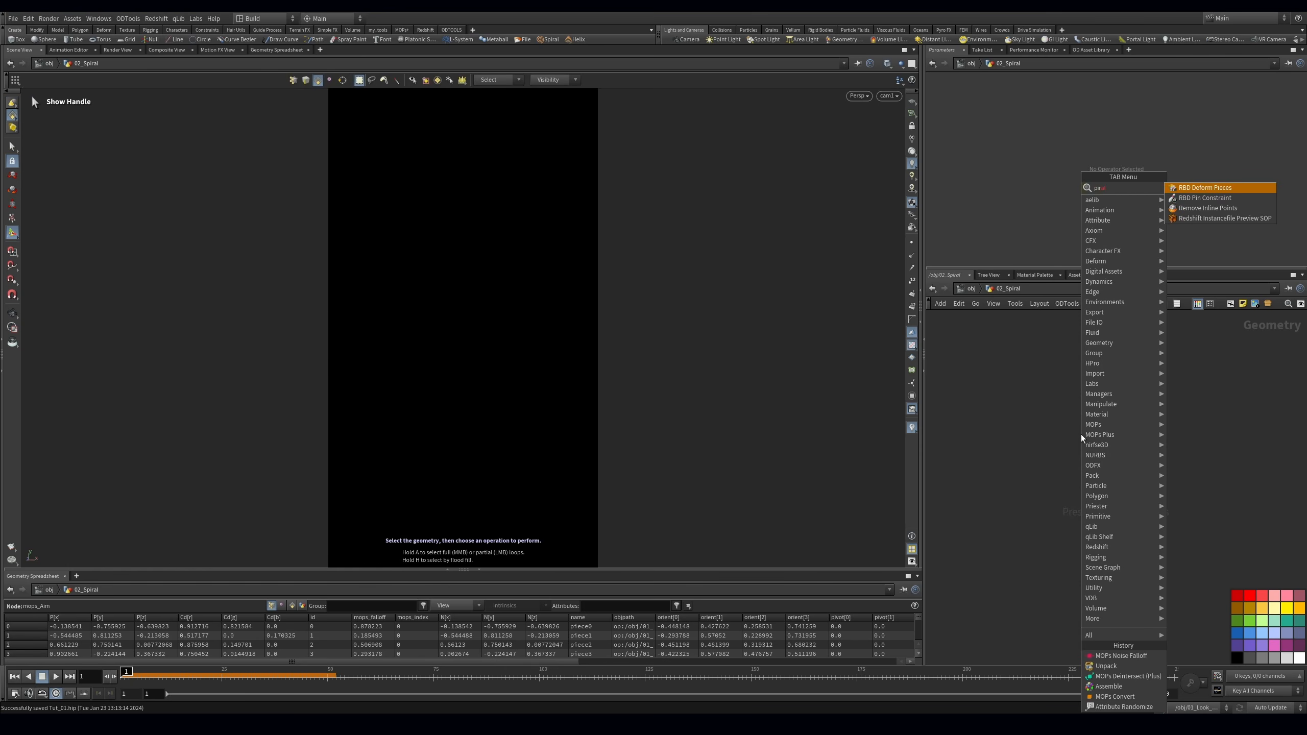
key(BackSpace)
key(BackSpace)
key(BackSpace)
text(spir)
key(Return)
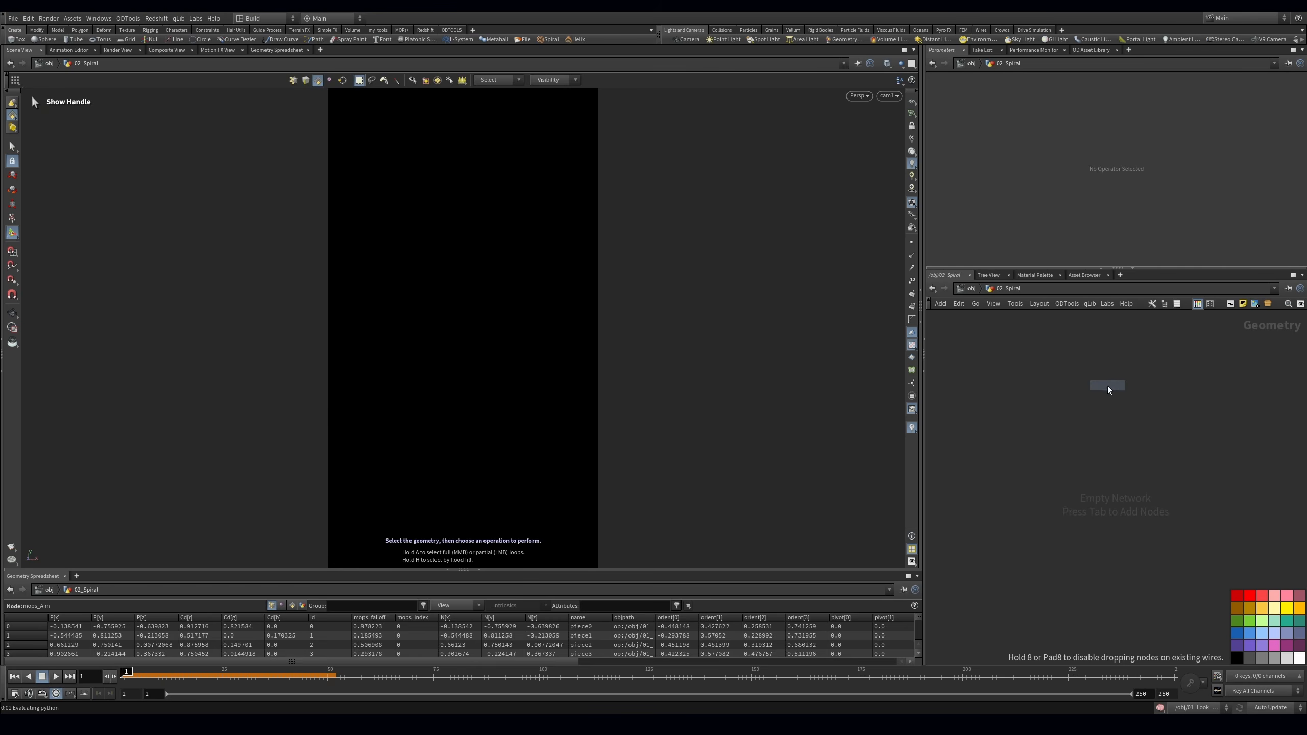
click(1106, 385)
Set the spiral's height to 7.15, start radius to 0.97 and increase per turn to 0, lower it by 2.2 in Y, and save
drag(1054, 147, 1141, 147)
mouse_move(1061, 231)
mouse_down()
mouse_move(1013, 235)
mouse_move(1071, 225)
mouse_up()
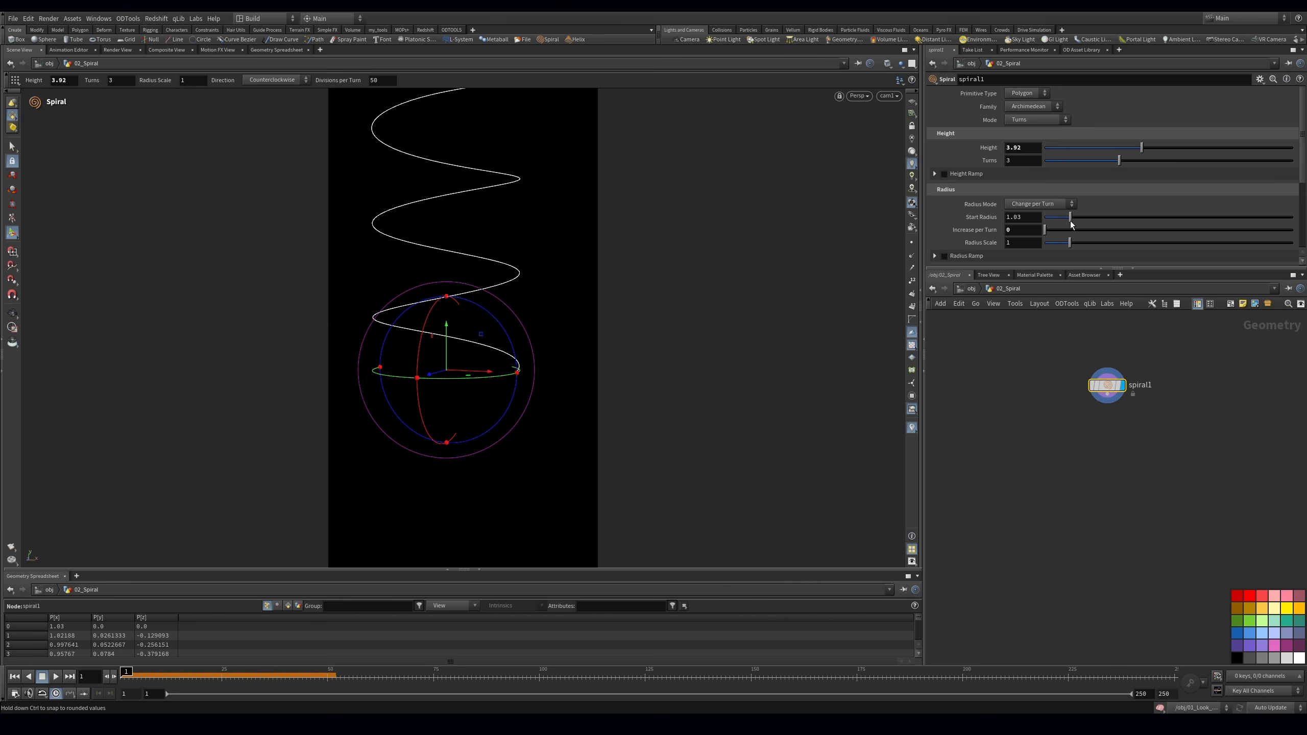
scroll(975, 239, down, 3)
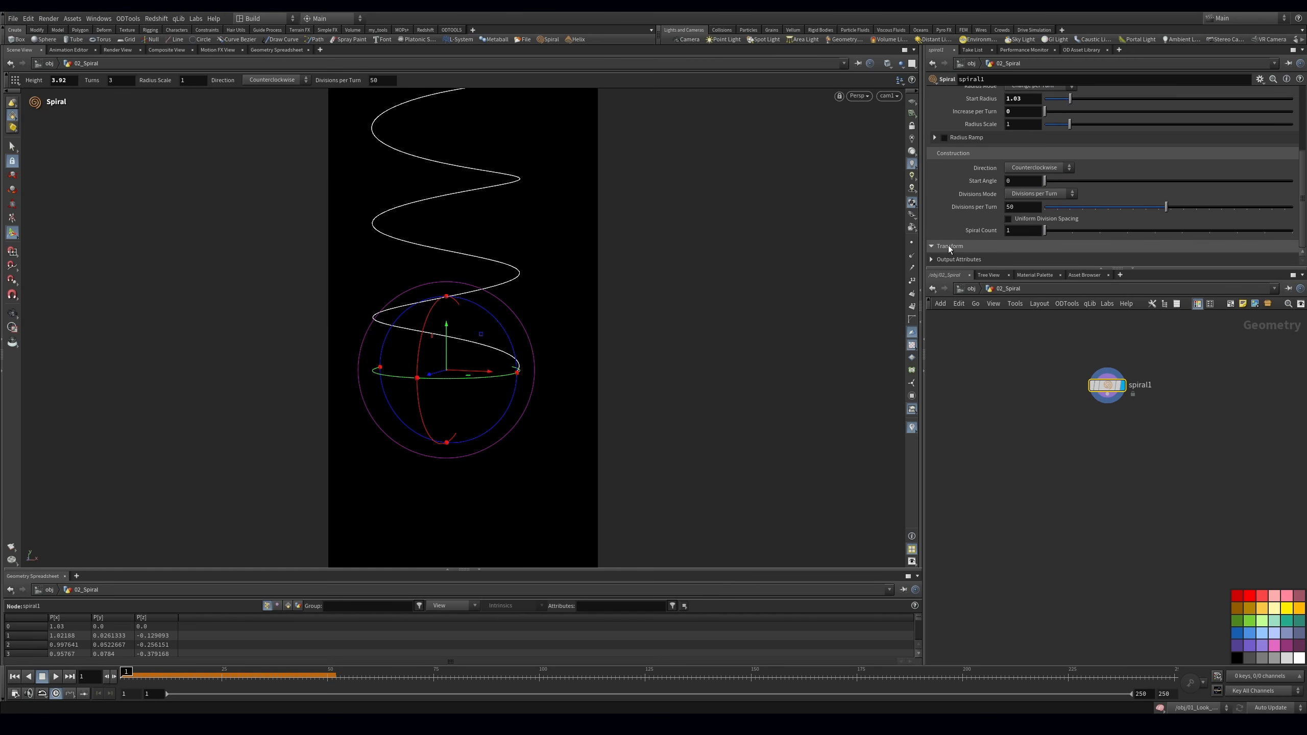
middle_drag(1151, 214, 1049, 221)
scroll(1060, 180, up, 2)
drag(1068, 138, 1221, 149)
scroll(1066, 149, up, 2)
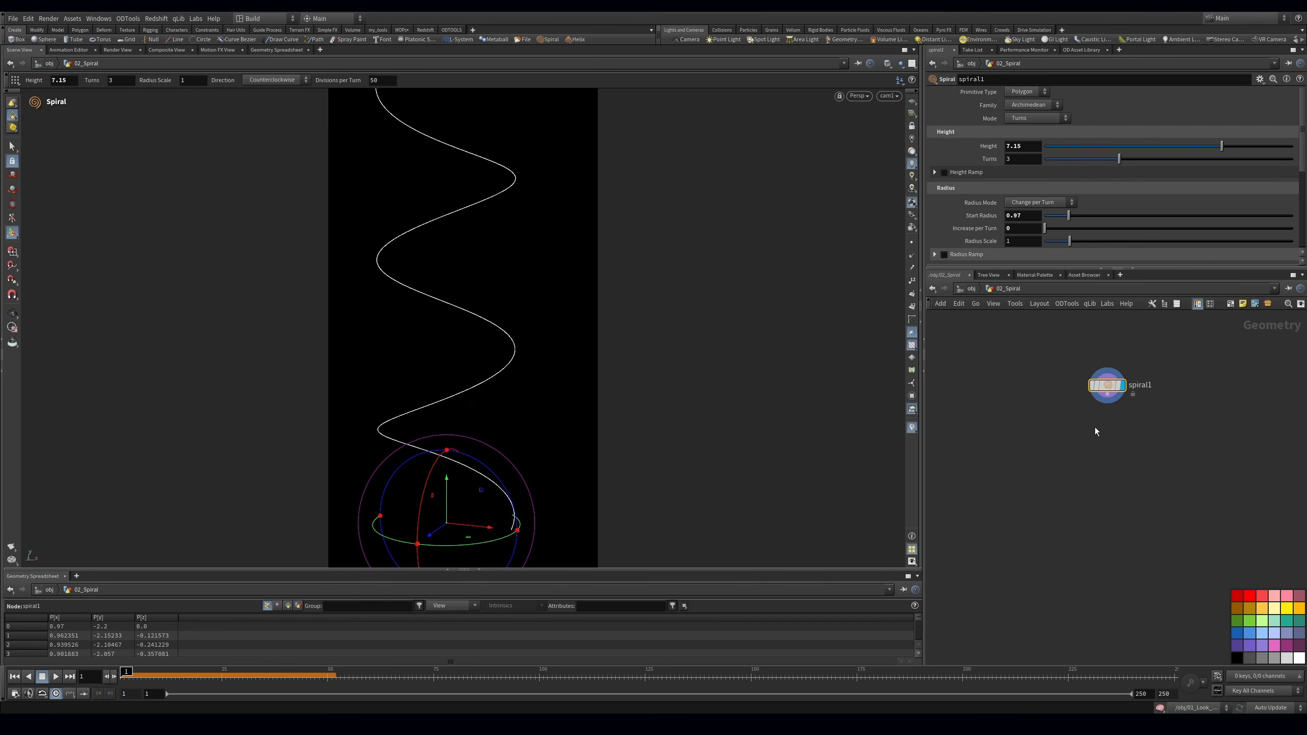
key(ctrl+s)
Append a Sweep to spiral1, set its surface shape to Round Tube and thicken the tube's radius
key(Tab)
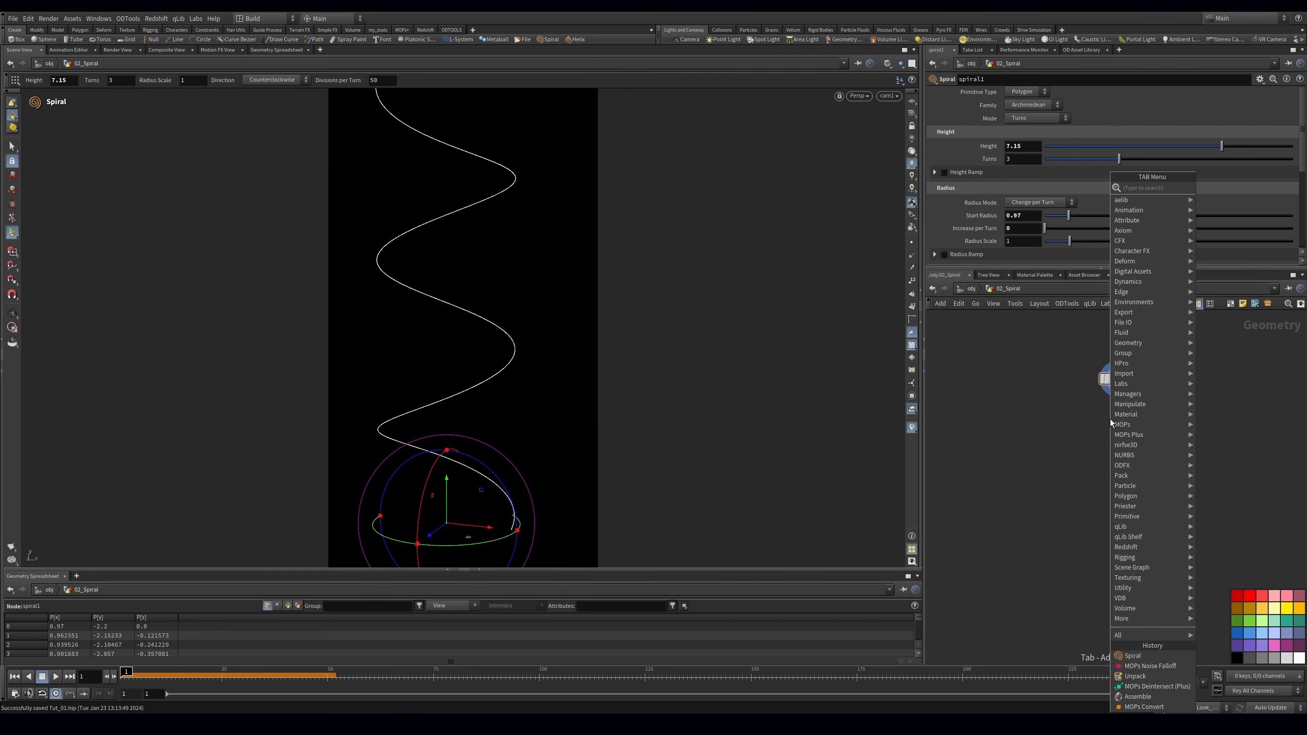
text(sweep)
key(Return)
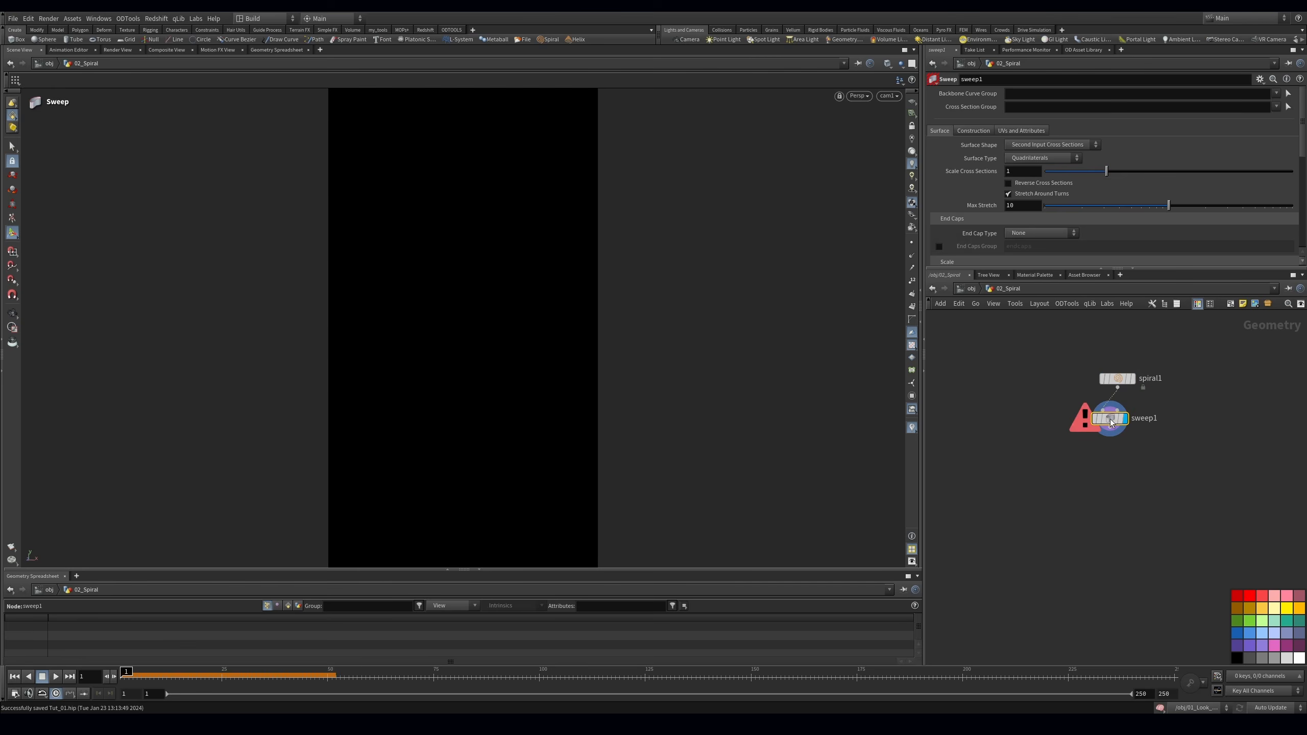
click(1052, 145)
click(1044, 156)
drag(1068, 184, 1094, 184)
Add a polygon sphere beside the spiral, set its frequency to 4, display it and save the scene
key(Tab)
text(sphere)
key(Return)
click(1025, 400)
click(1031, 95)
click(1029, 84)
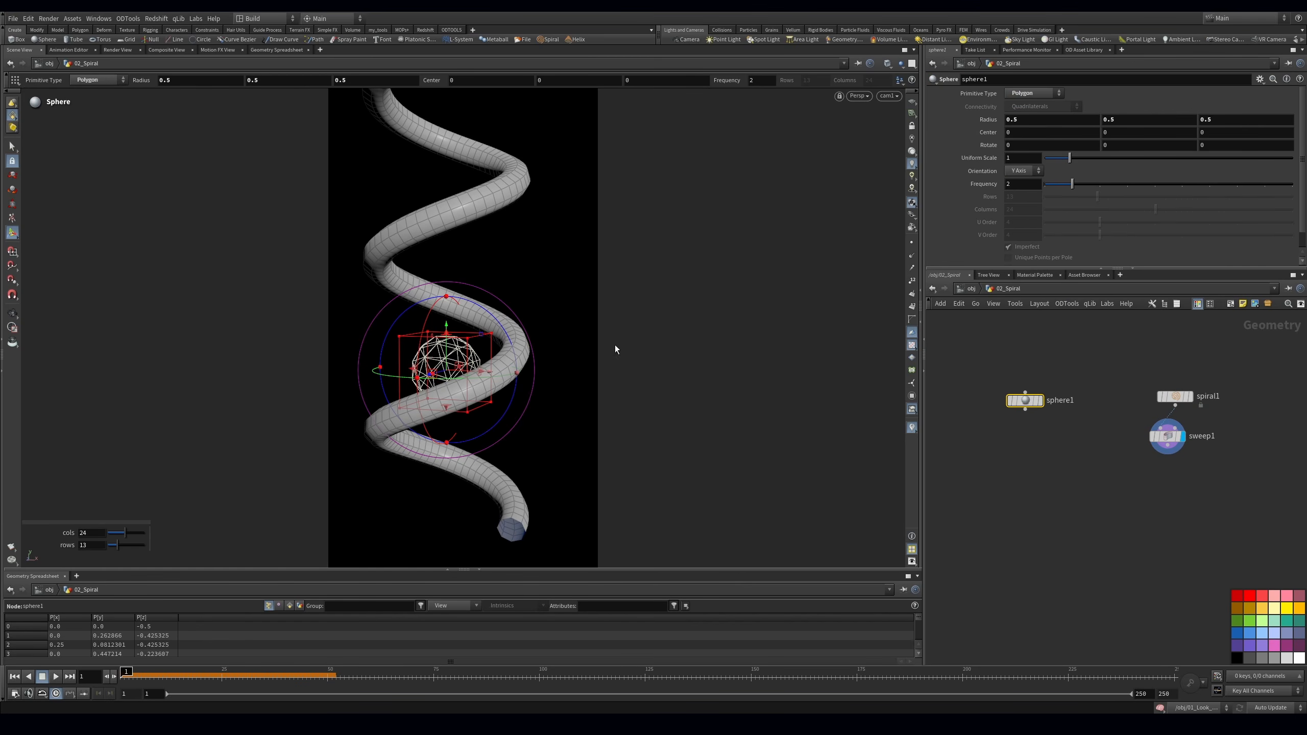
drag(1082, 186, 1127, 184)
click(1069, 519)
key(ctrl+s)
key(r)
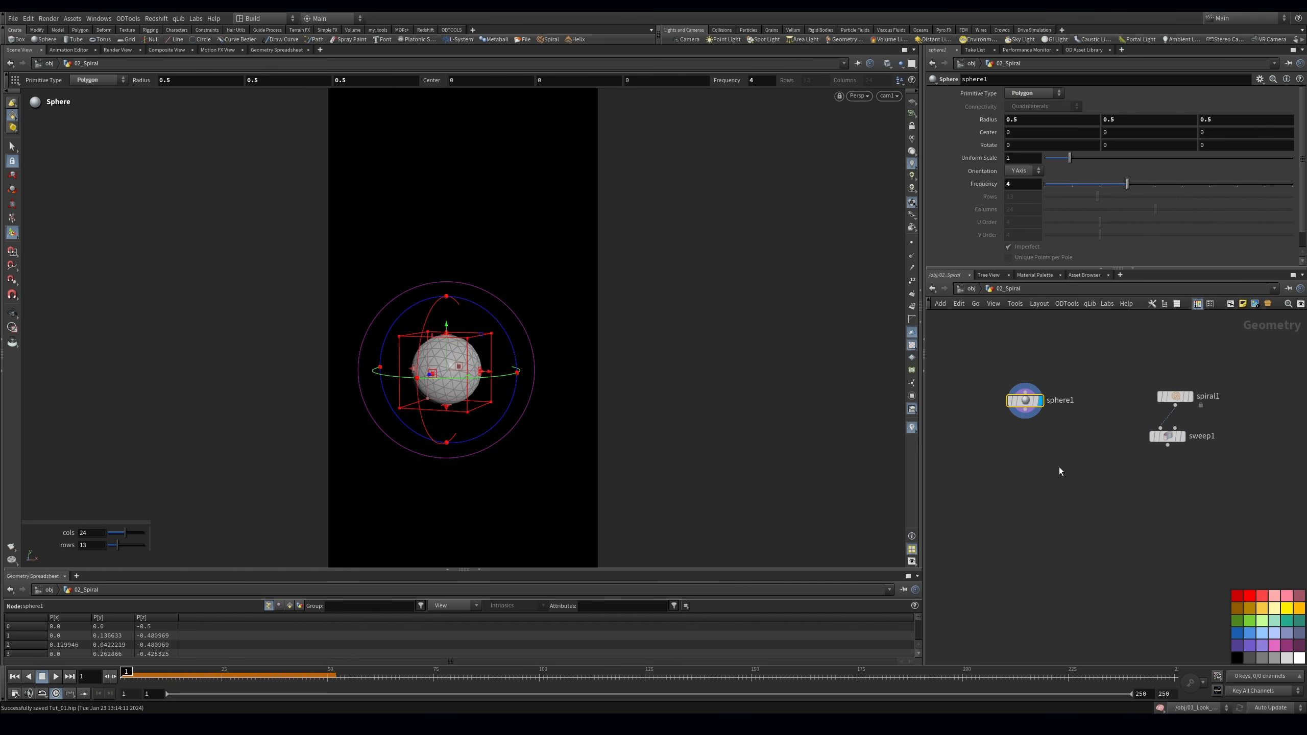
Add a MOPs Instancer below sphere1 and connect the sphere into it
key(Tab)
text(mops ins)
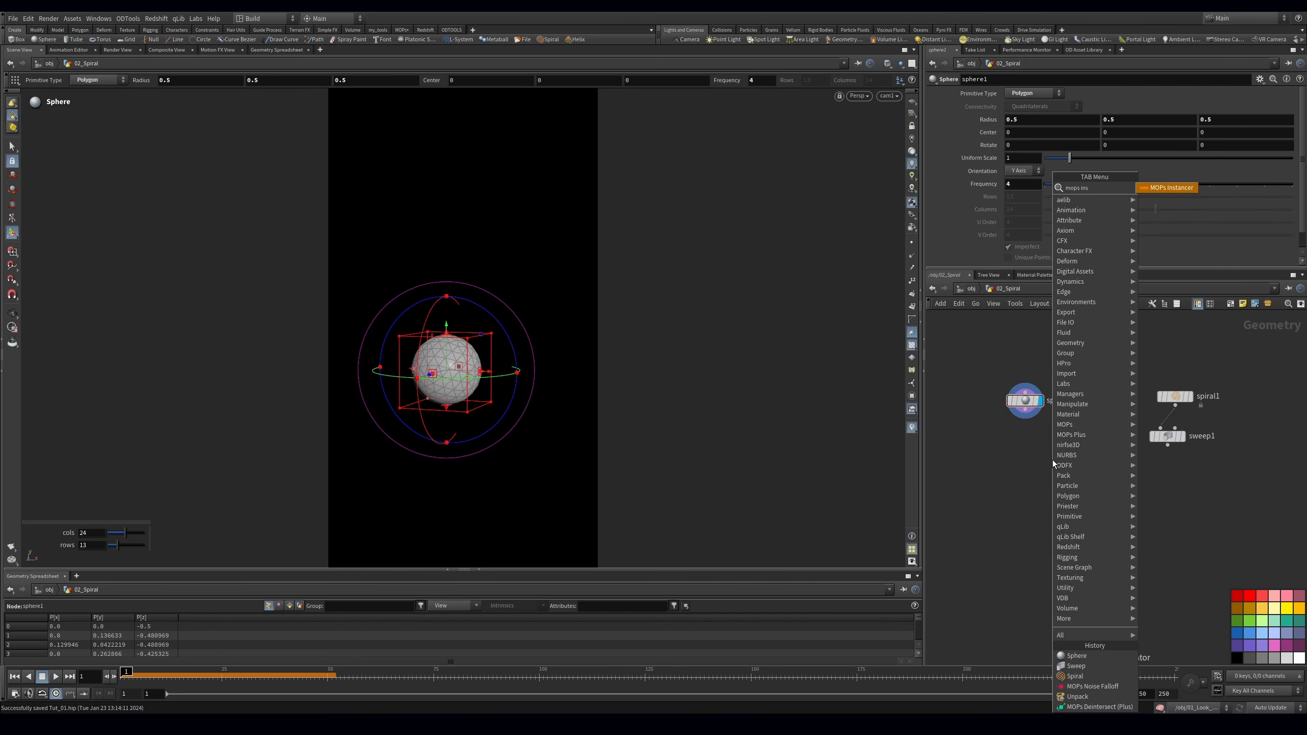
key(Return)
click(1050, 528)
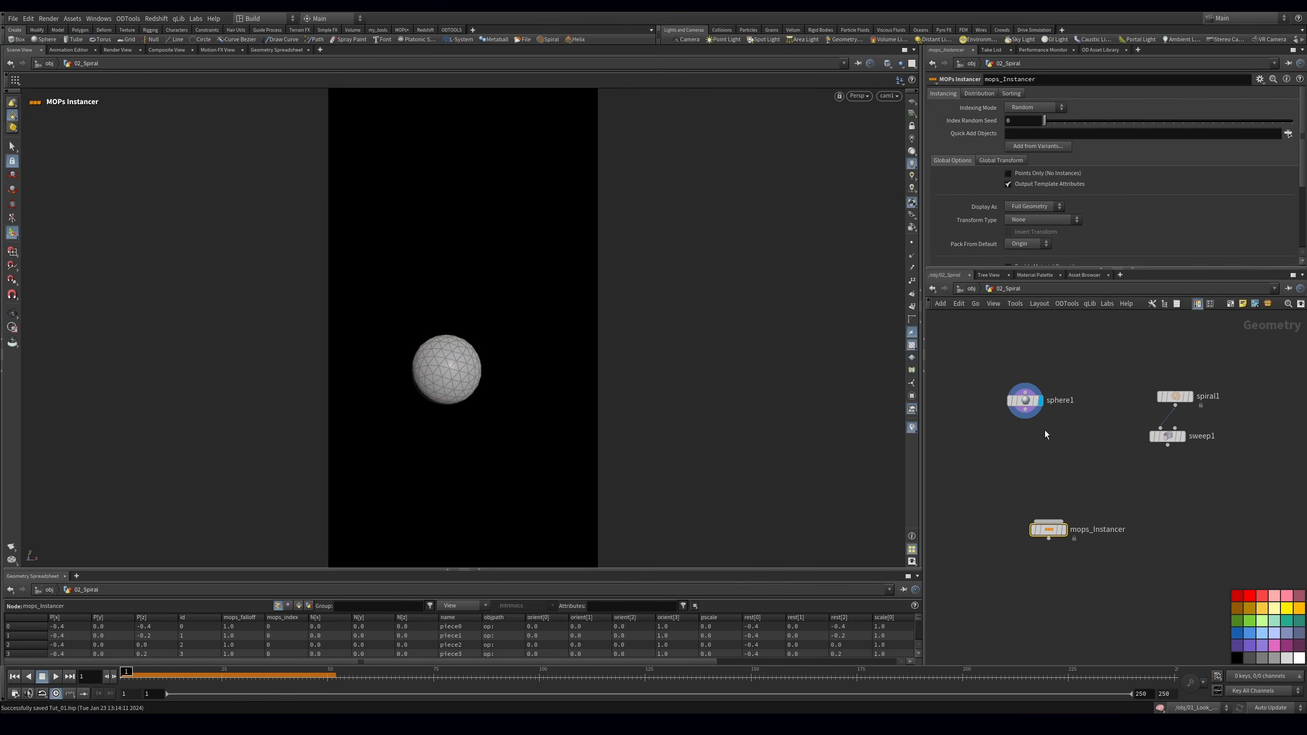
drag(1030, 418, 1064, 509)
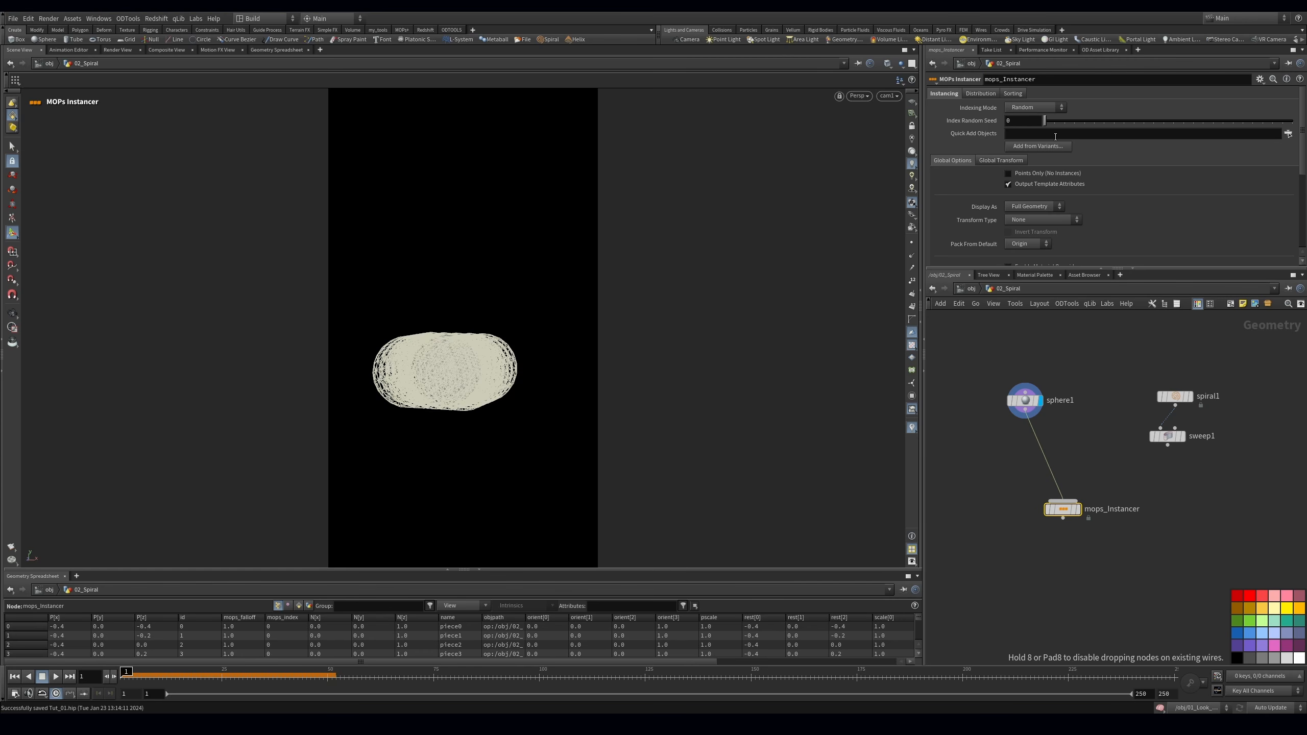
Set the instancer's distribution type to Mesh, use sweep1 as its template object and display the instancer
click(980, 95)
click(1025, 108)
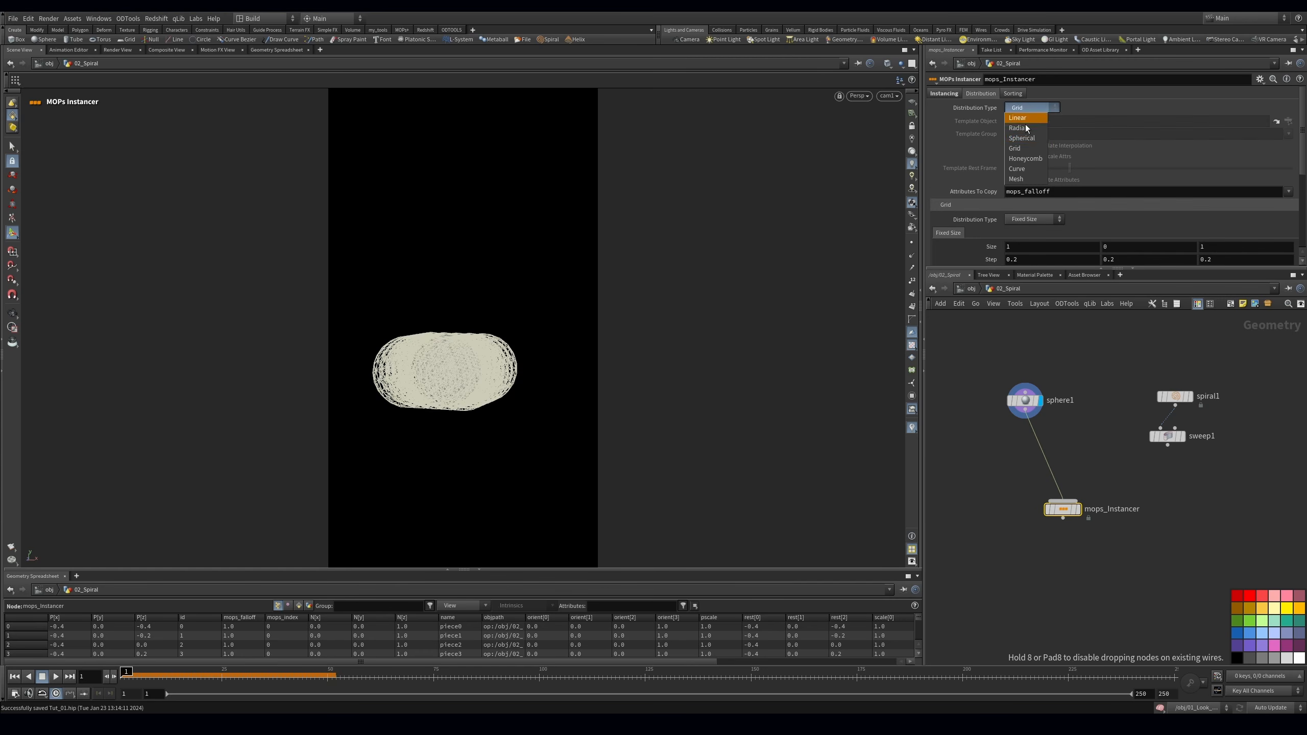
click(1026, 178)
drag(1163, 437, 1020, 122)
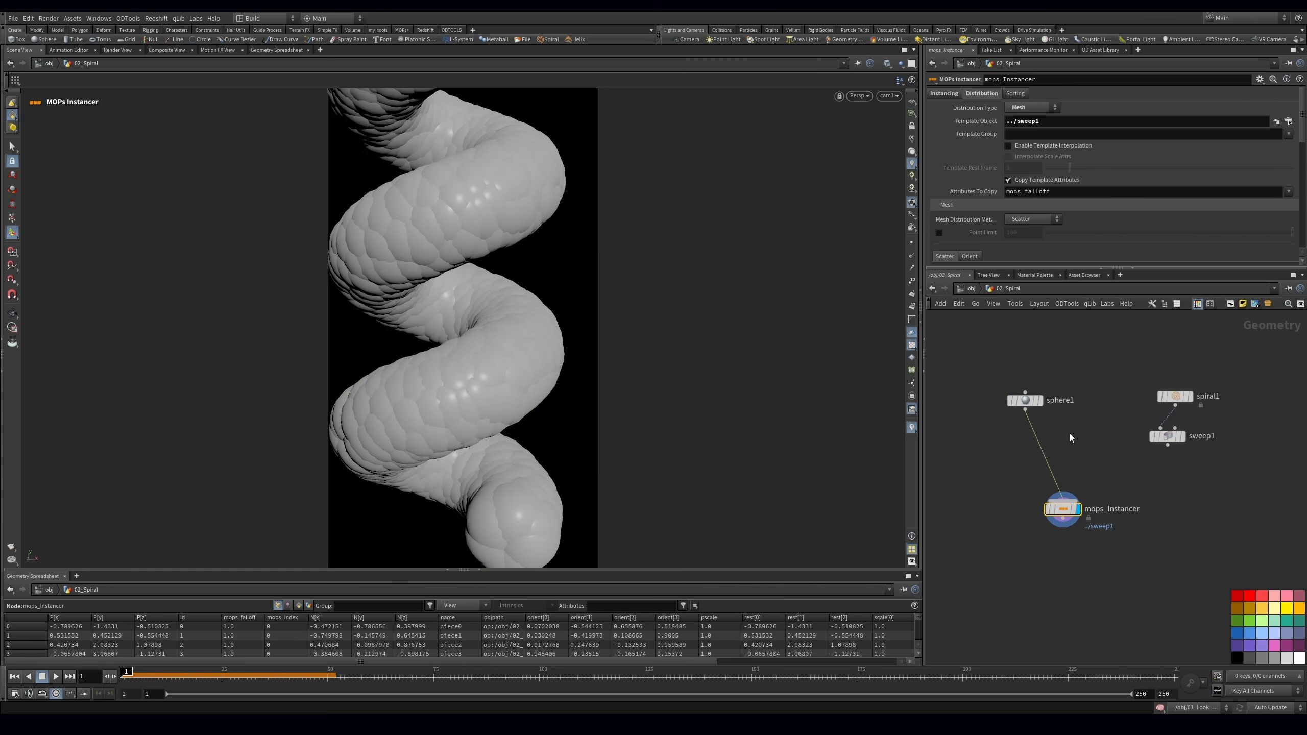
Reduce sphere1's uniform scale so that small separate spheres cover the spiral tube
click(1024, 400)
drag(1047, 157, 1048, 161)
click(1062, 509)
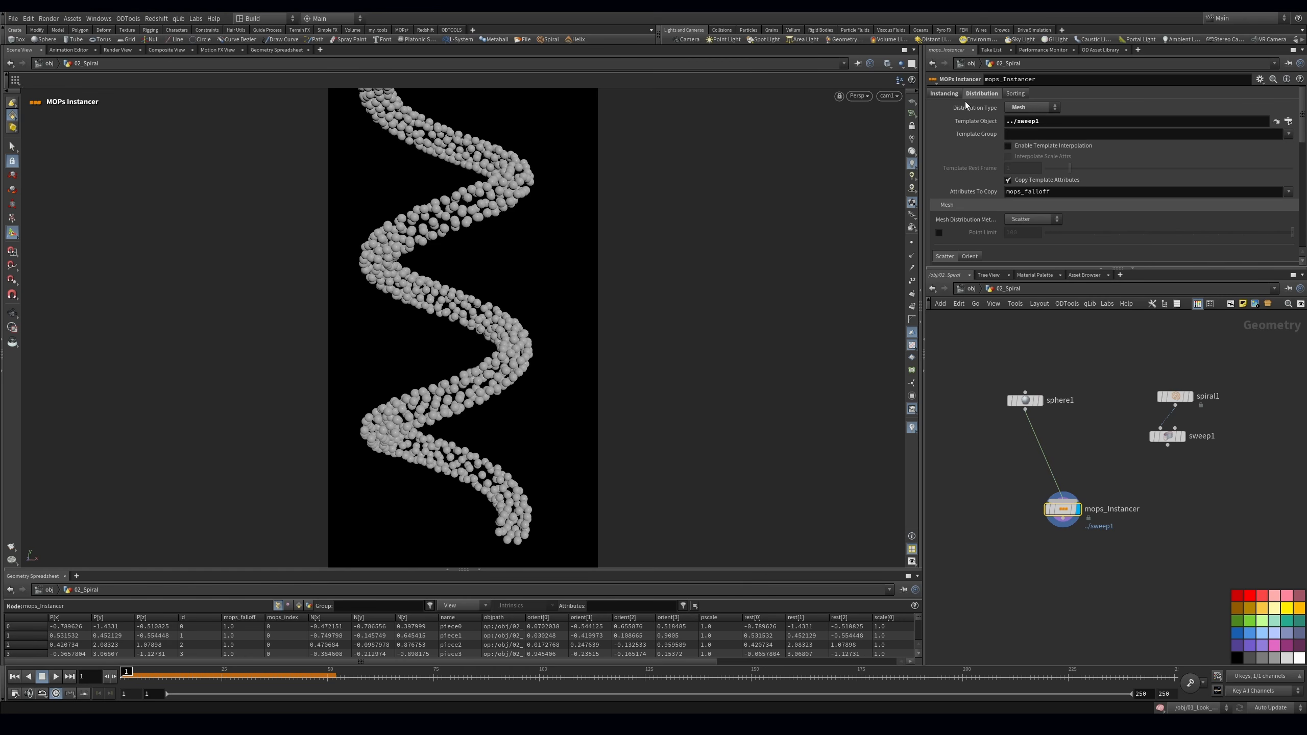
Check the instancer's scatter settings and node info, and append a MOPs Randomize node below it
scroll(988, 199, down, 5)
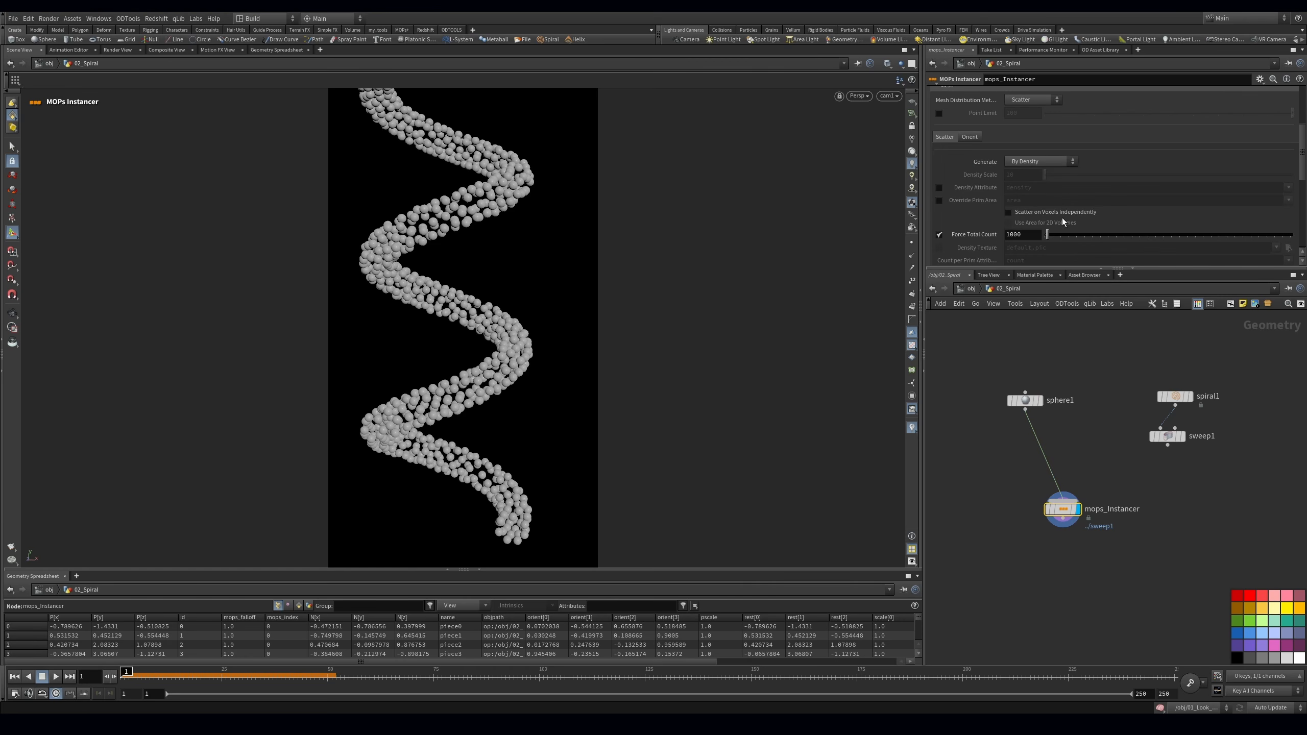
scroll(966, 155, up, 5)
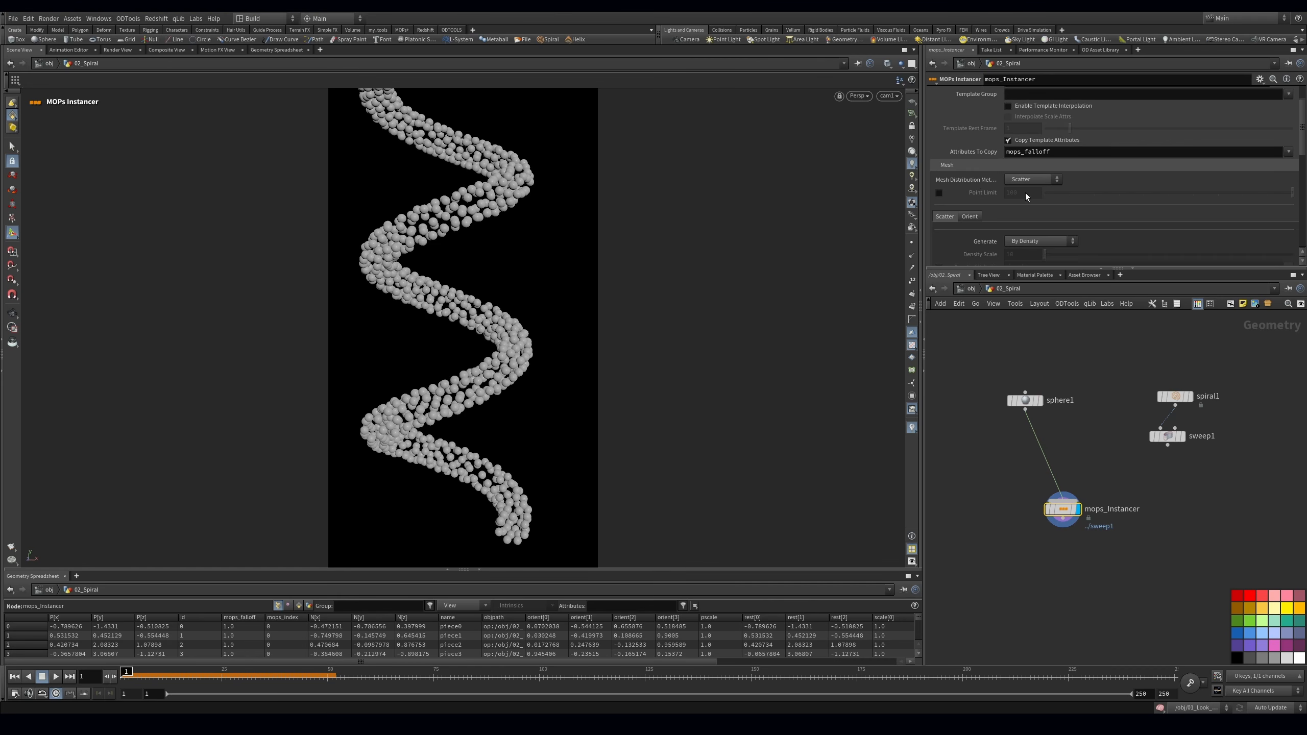
click(935, 94)
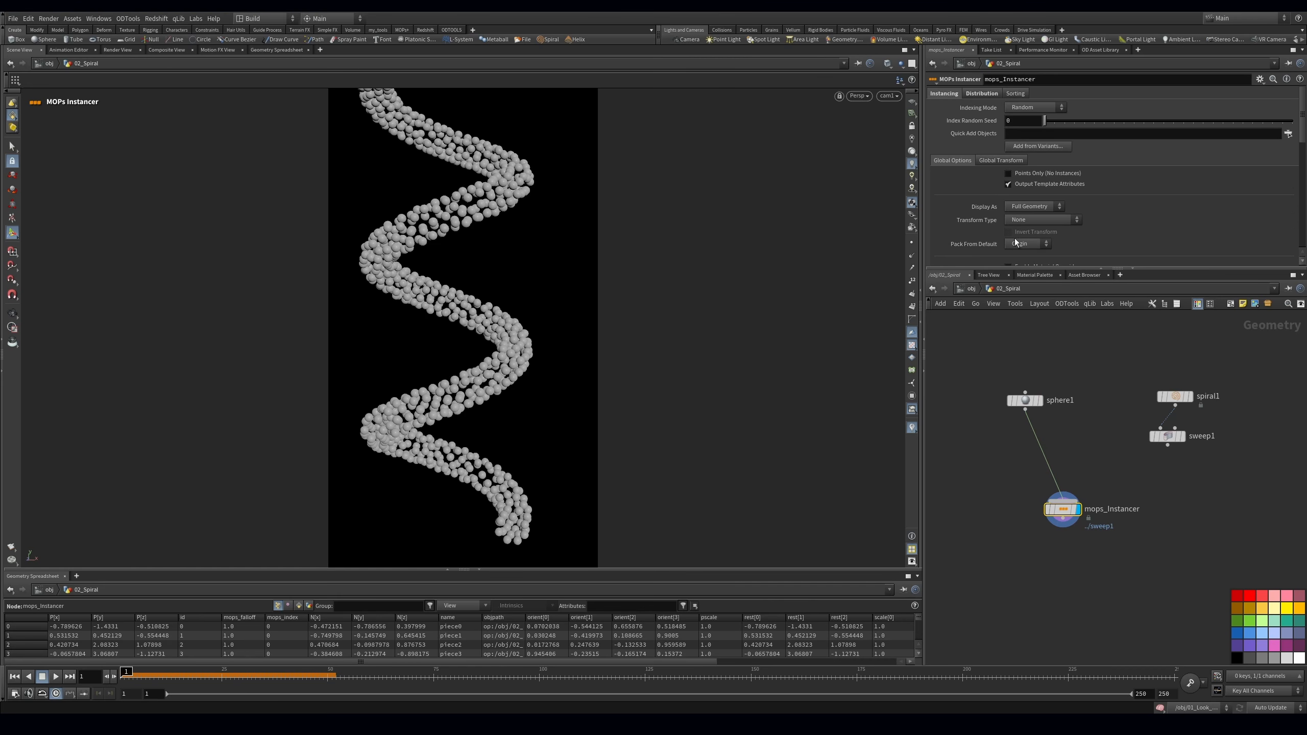
middle_drag(1107, 508, 1082, 470)
middle_click(1031, 472)
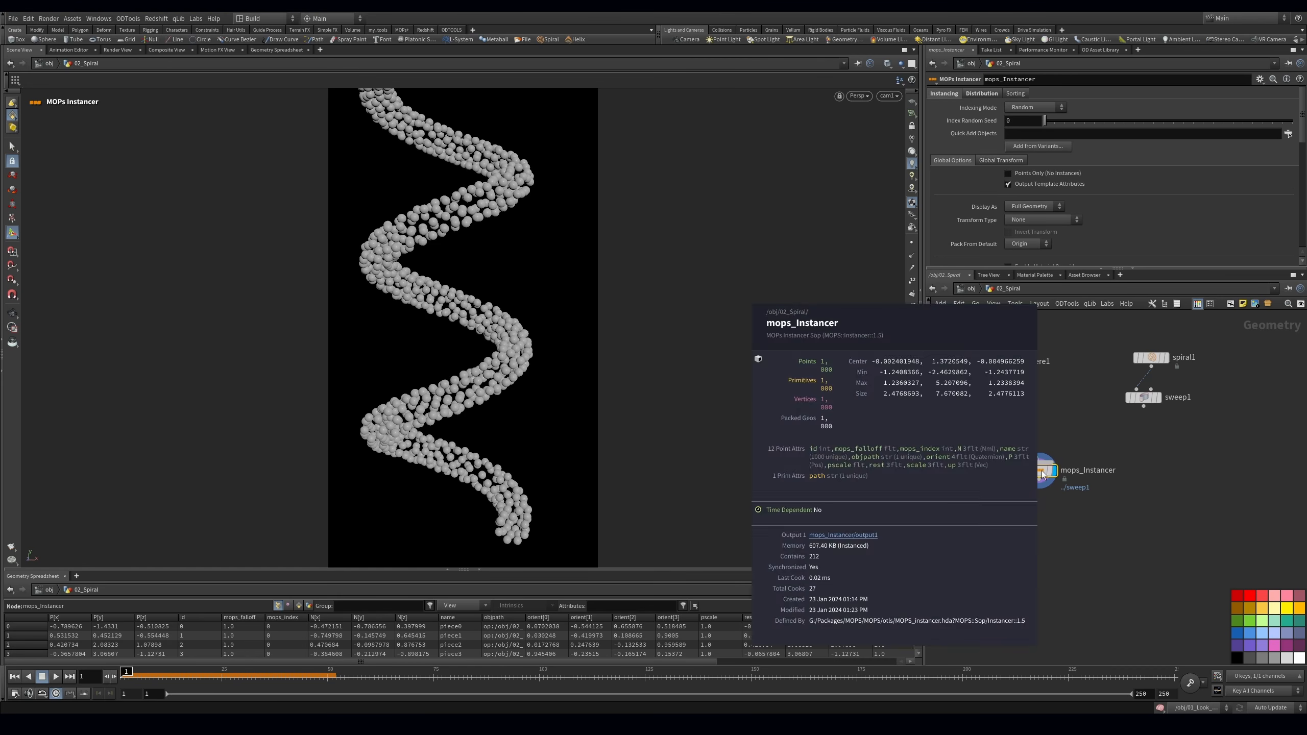
key(Tab)
text(mops rr)
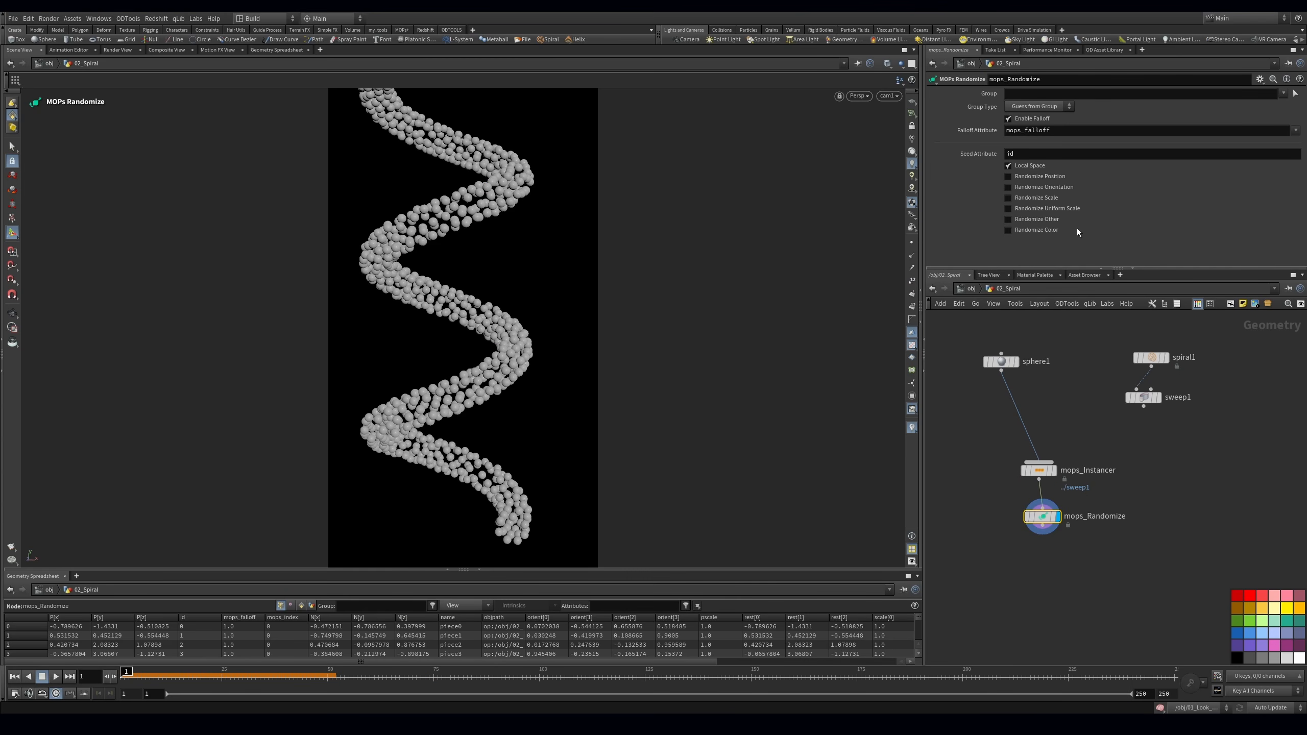
Set sweep1's radius to 0.027 and enable Randomize Position on mops_Randomize
click(1142, 396)
drag(1085, 183, 1051, 185)
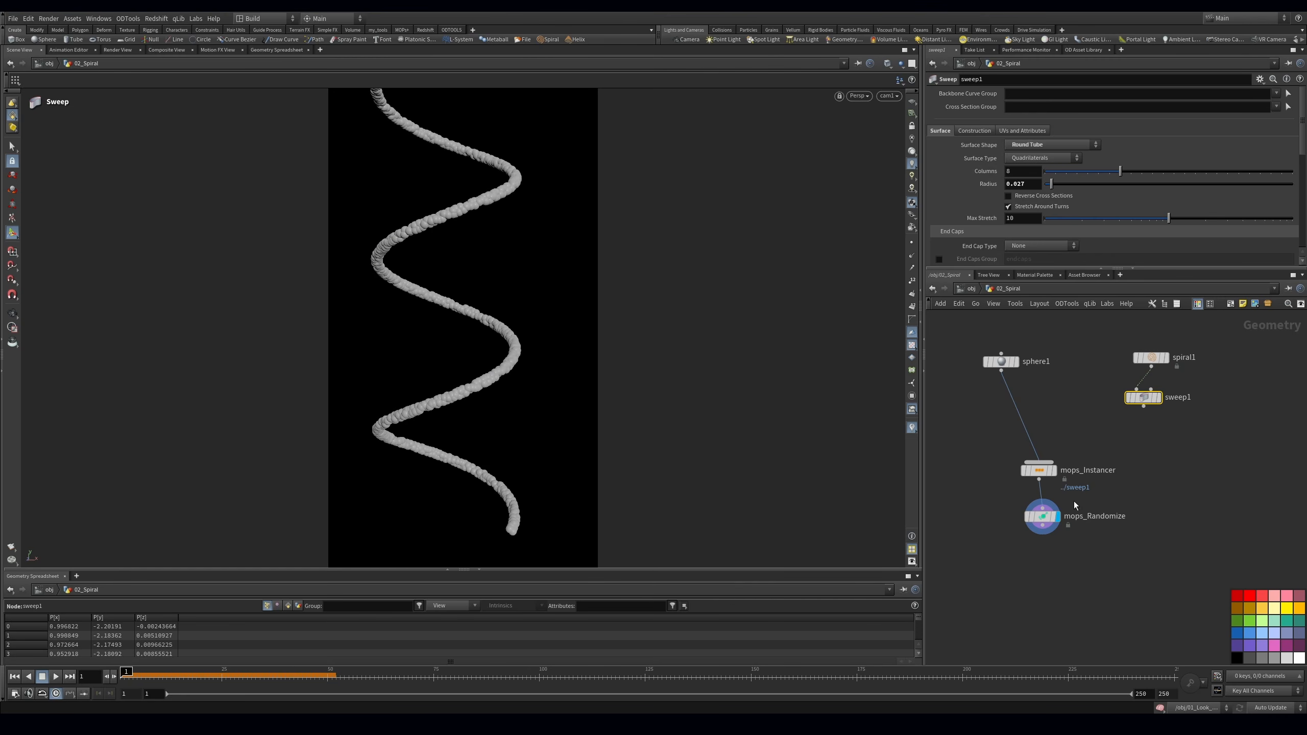
click(1043, 515)
click(1008, 176)
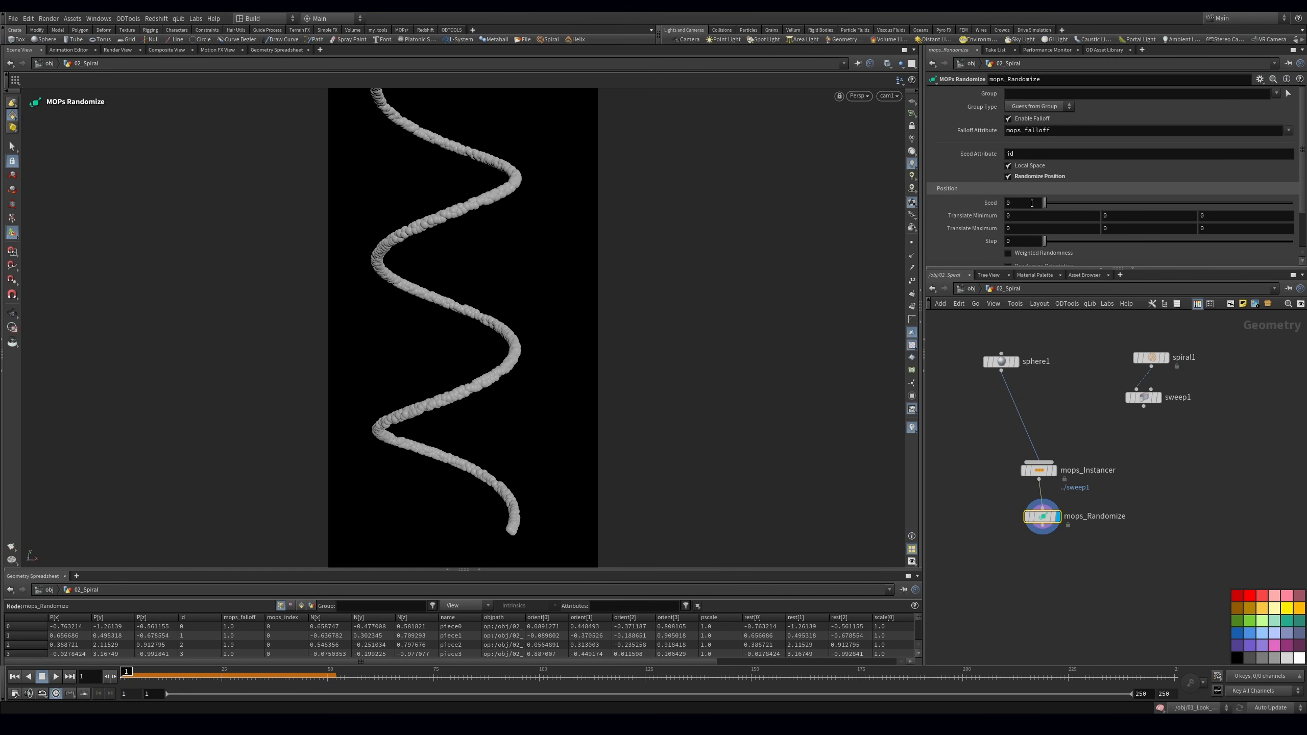
Try position randomization on mops_Randomize with a first-axis Translate Maximum of 0.3, and reset the translate ranges to 0
middle_drag(1030, 217, 1099, 229)
middle_click(995, 217)
drag(1026, 216, 971, 224)
text(0)
key(Tab)
key(Tab)
key(Tab)
key(Tab)
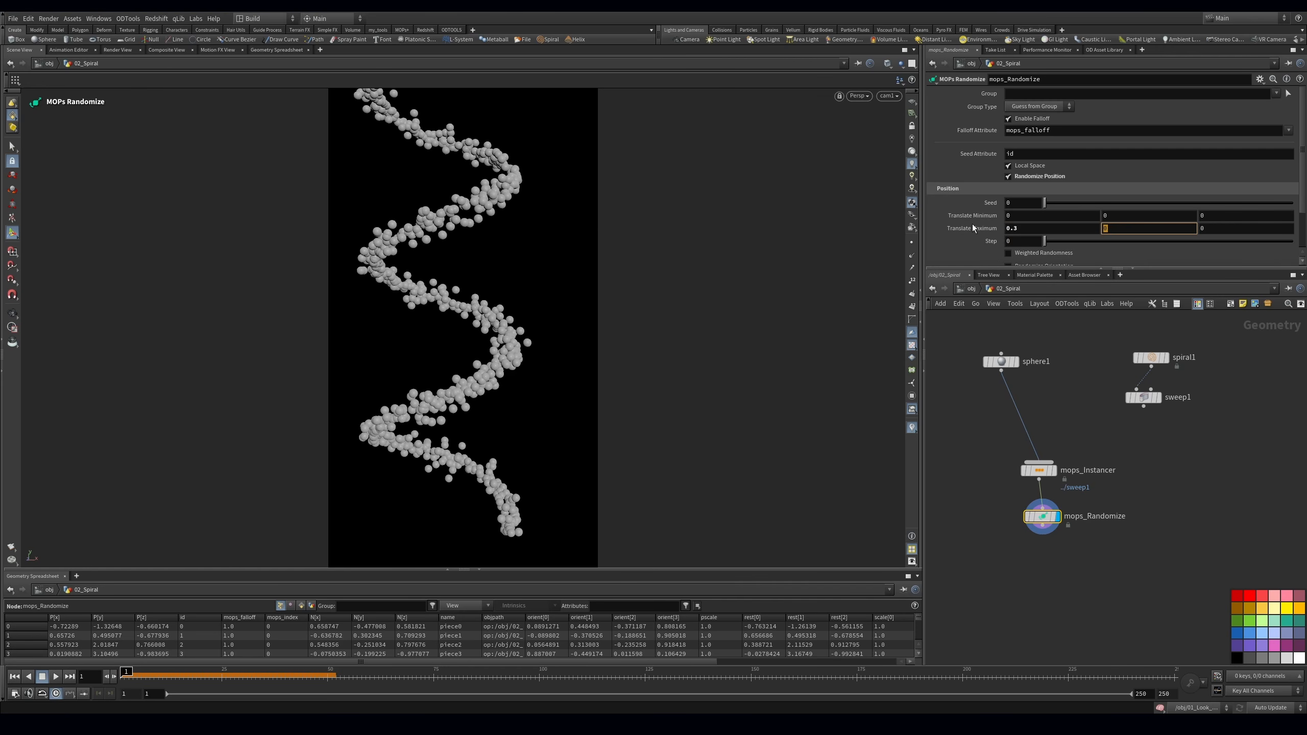
key(shift+Tab)
text(0)
key(Return)
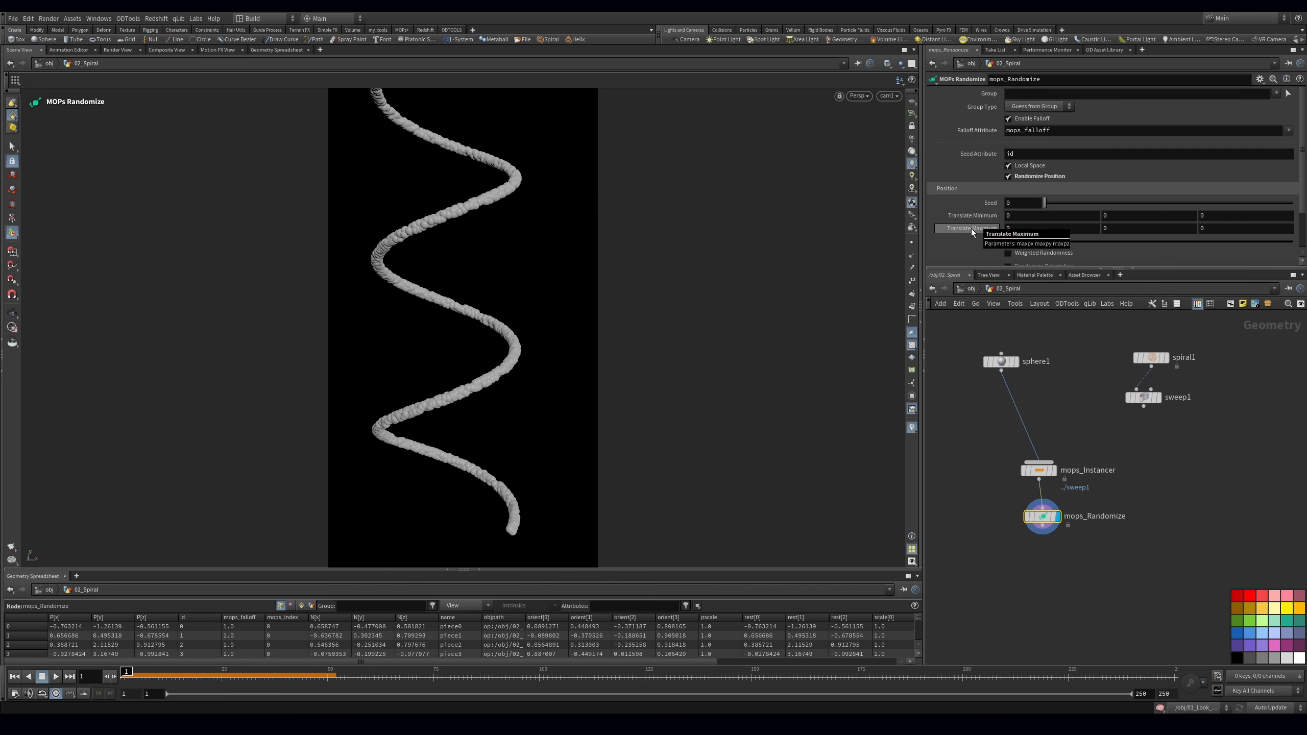
Set Translate Minimum to -0.2 and Translate Maximum to 0.2 on all axes, and compare the result with the undisplaced instancer
mouse_move(980, 215)
middle_down()
mouse_move(964, 216)
mouse_move(986, 229)
middle_up()
middle_drag(992, 233, 1003, 232)
click(1041, 470)
key(r)
click(1046, 516)
key(r)
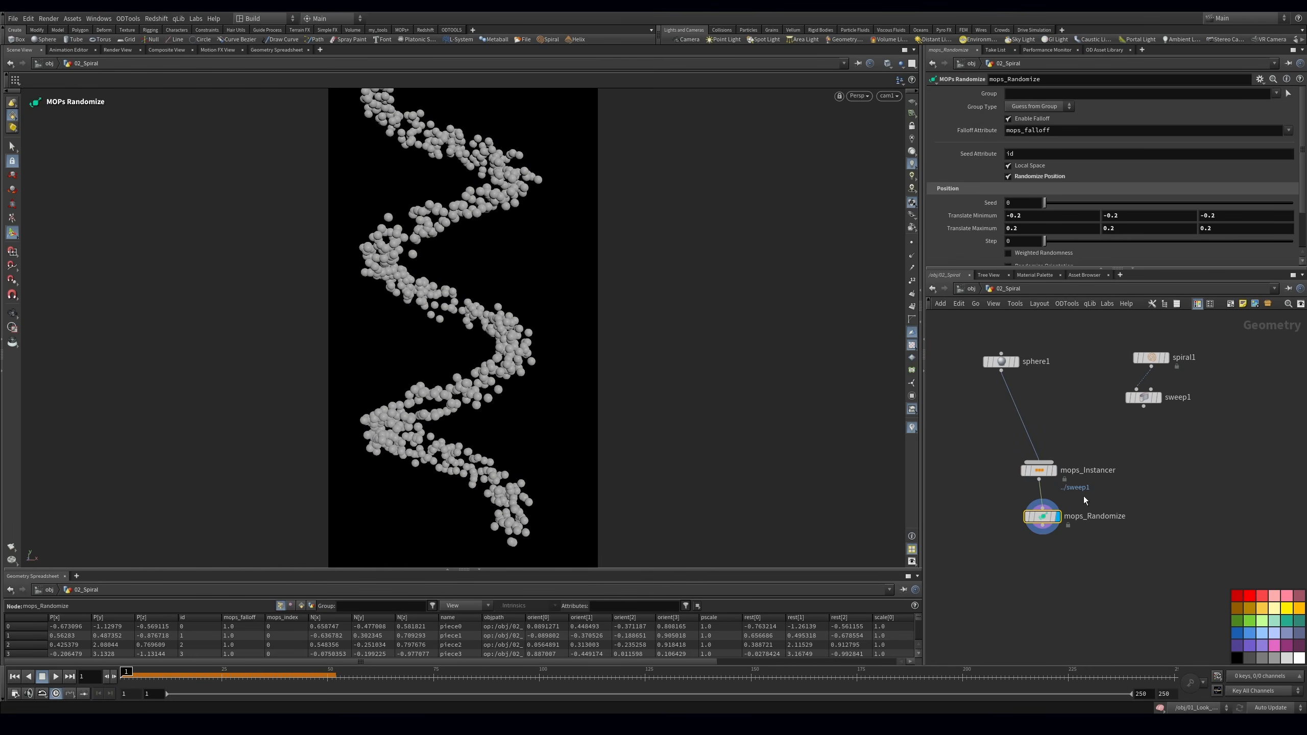
Enable Randomize Uniform Scale on mops_Randomize to preview spheres of varied size
scroll(976, 234, down, 3)
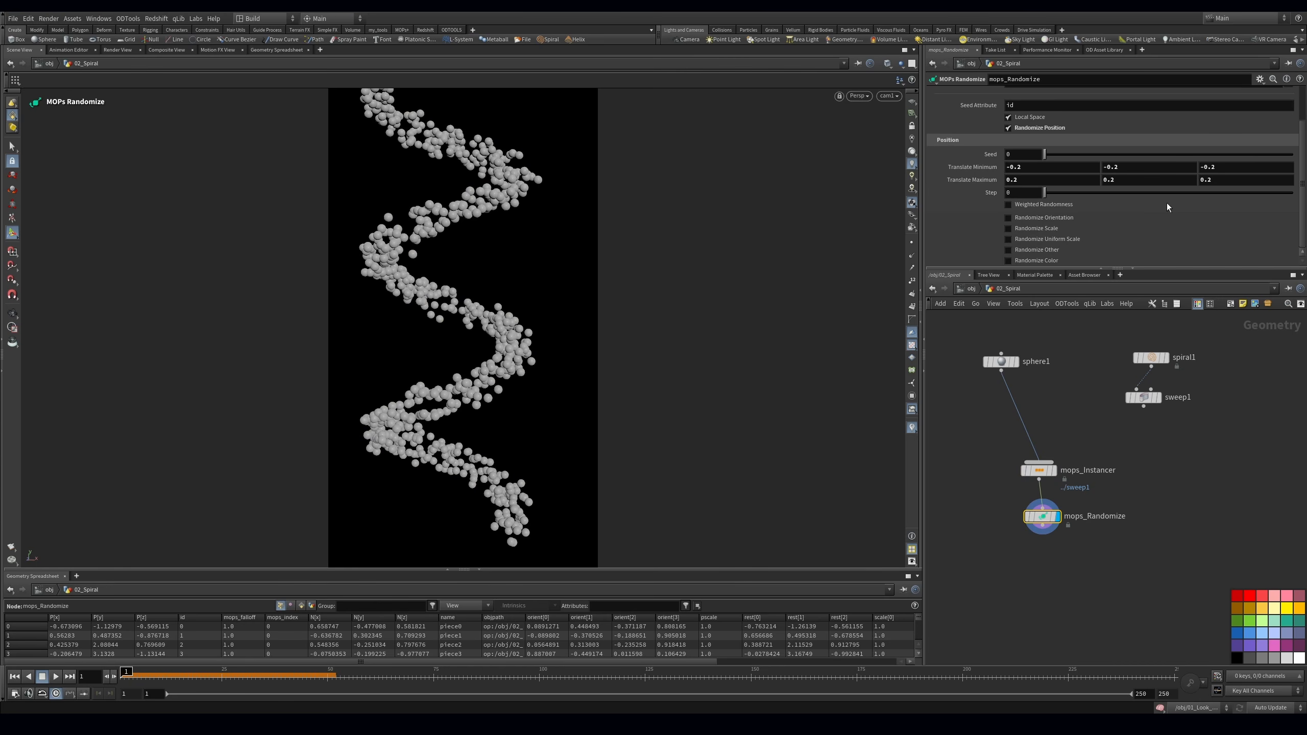
click(1053, 240)
scroll(996, 239, down, 5)
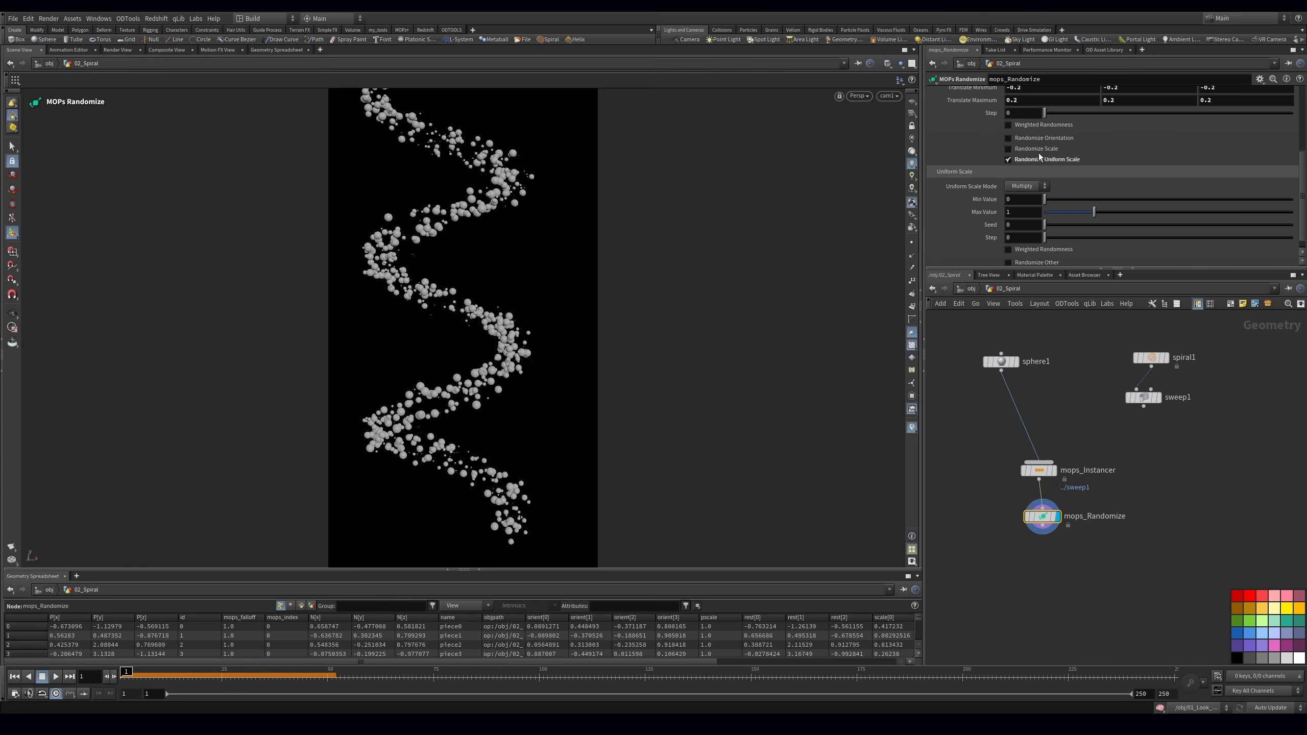
Try per-axis Randomize Scale instead, with Min Values of 7.8 and 8.5 on the first two axes, and switch it off
click(1038, 155)
click(1042, 228)
scroll(1034, 238, down, 4)
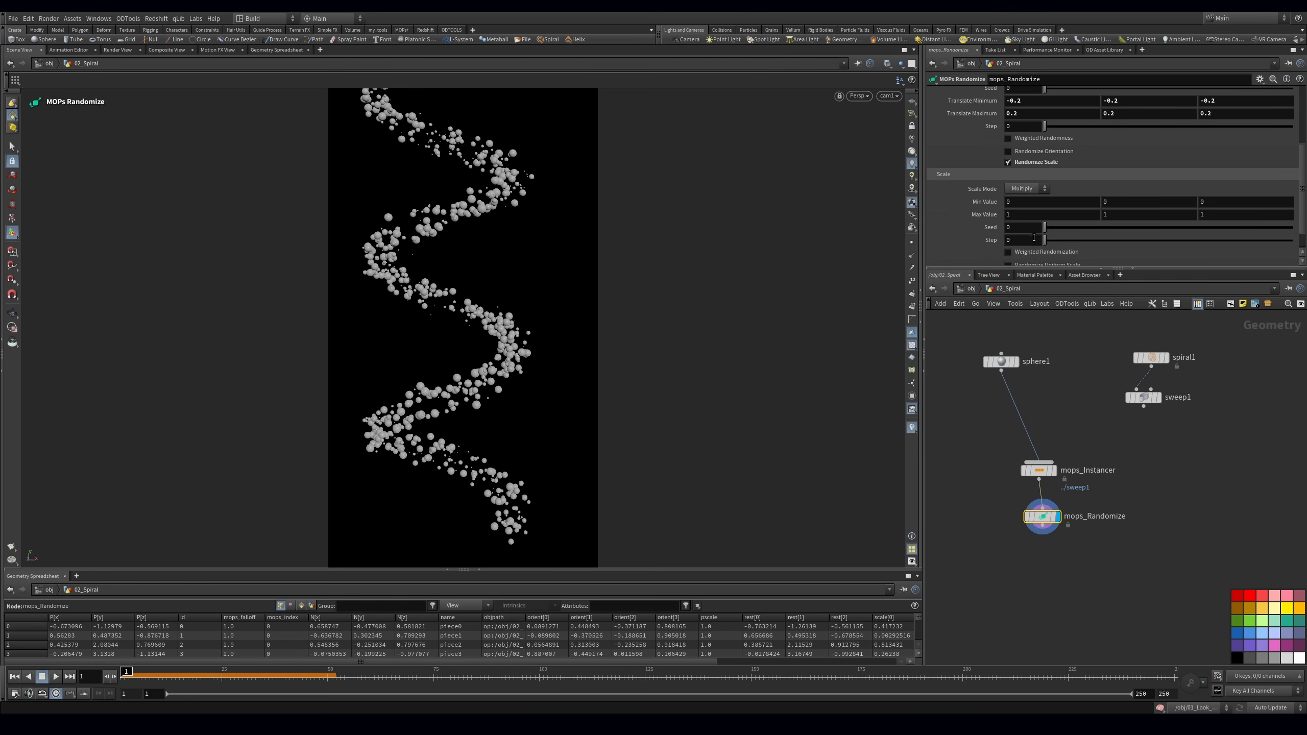
middle_drag(1020, 205, 460, 207)
middle_drag(1123, 201, 628, 215)
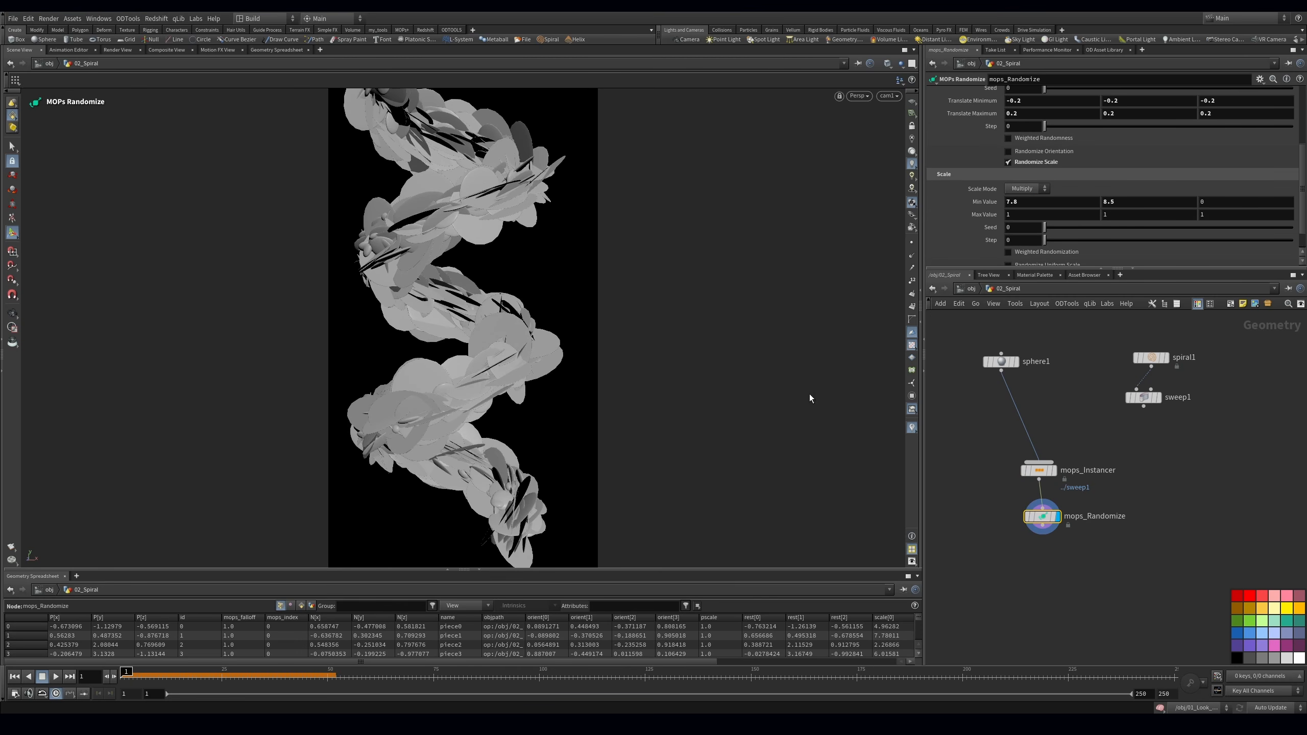
click(1041, 162)
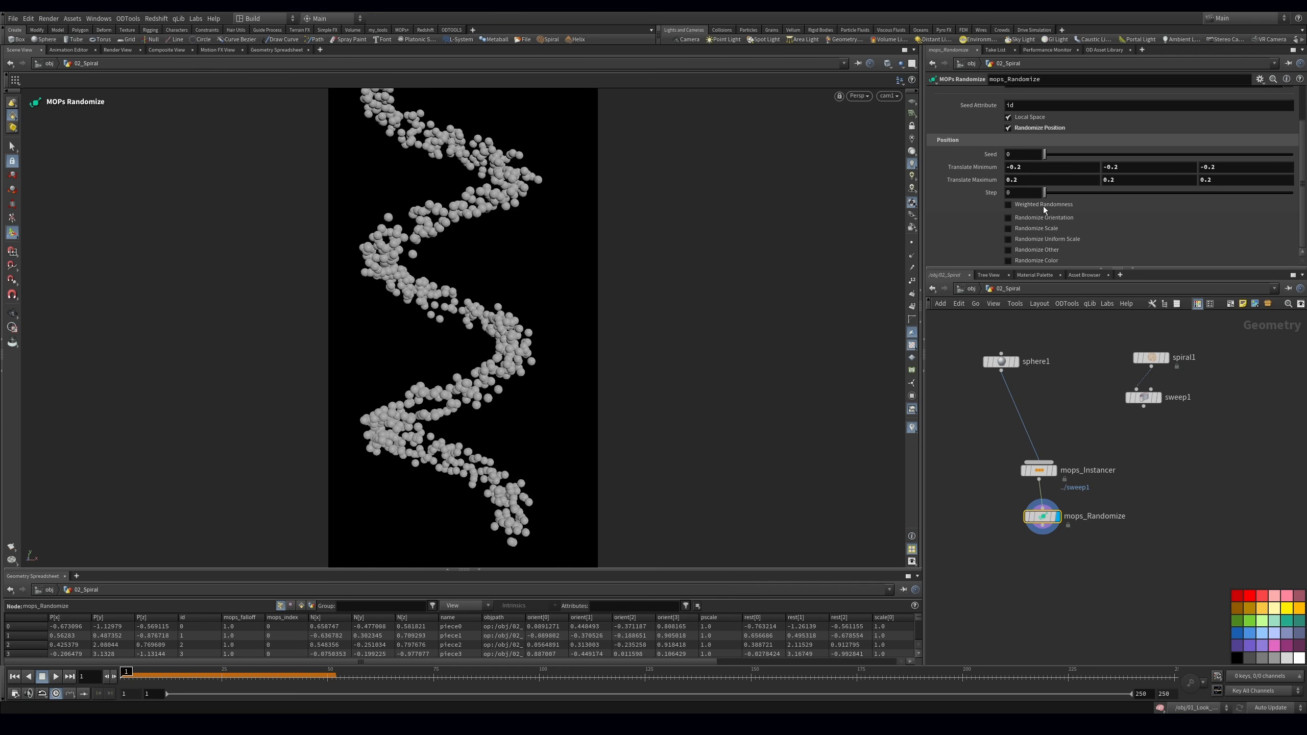
Vary the sphere sizes on mops_Randomize by turning Randomize Uniform Scale back on
click(1036, 238)
scroll(1026, 232, down, 3)
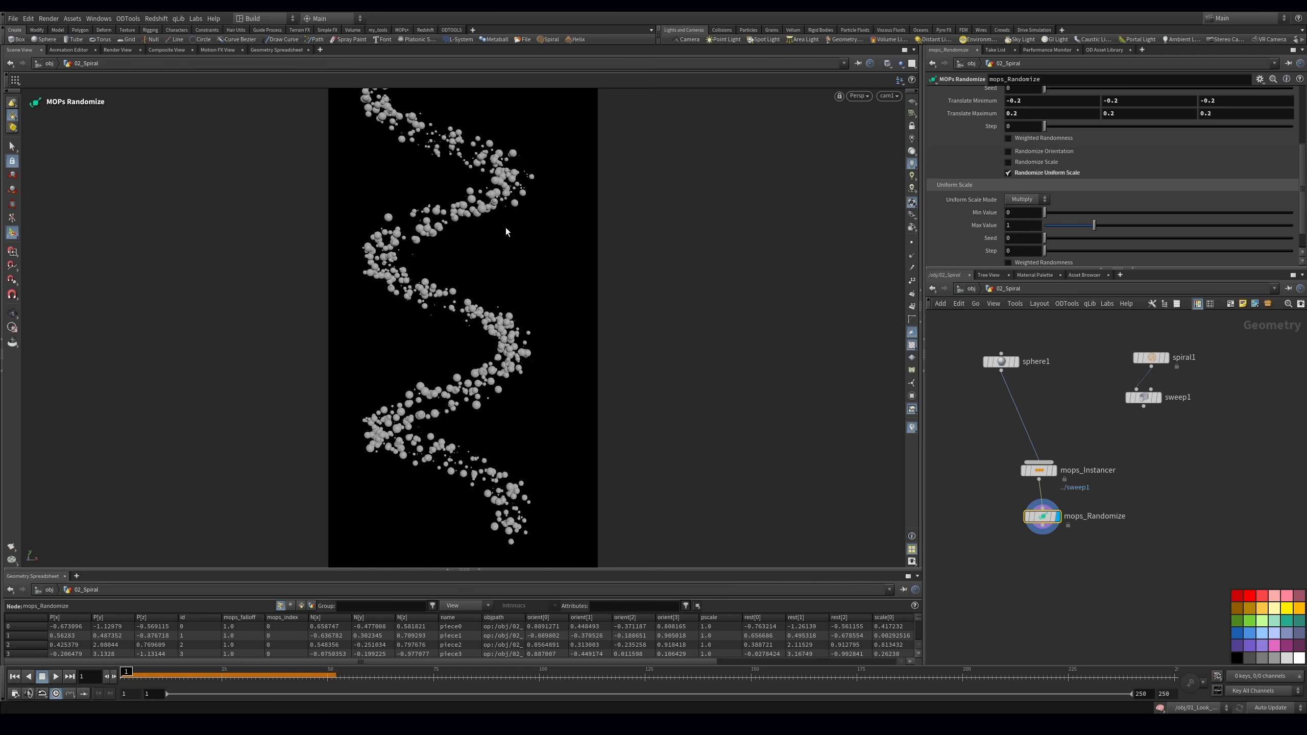
Set the Uniform Scale Min Value to 0.15 on mops_Randomize
text(0.15)
key(Return)
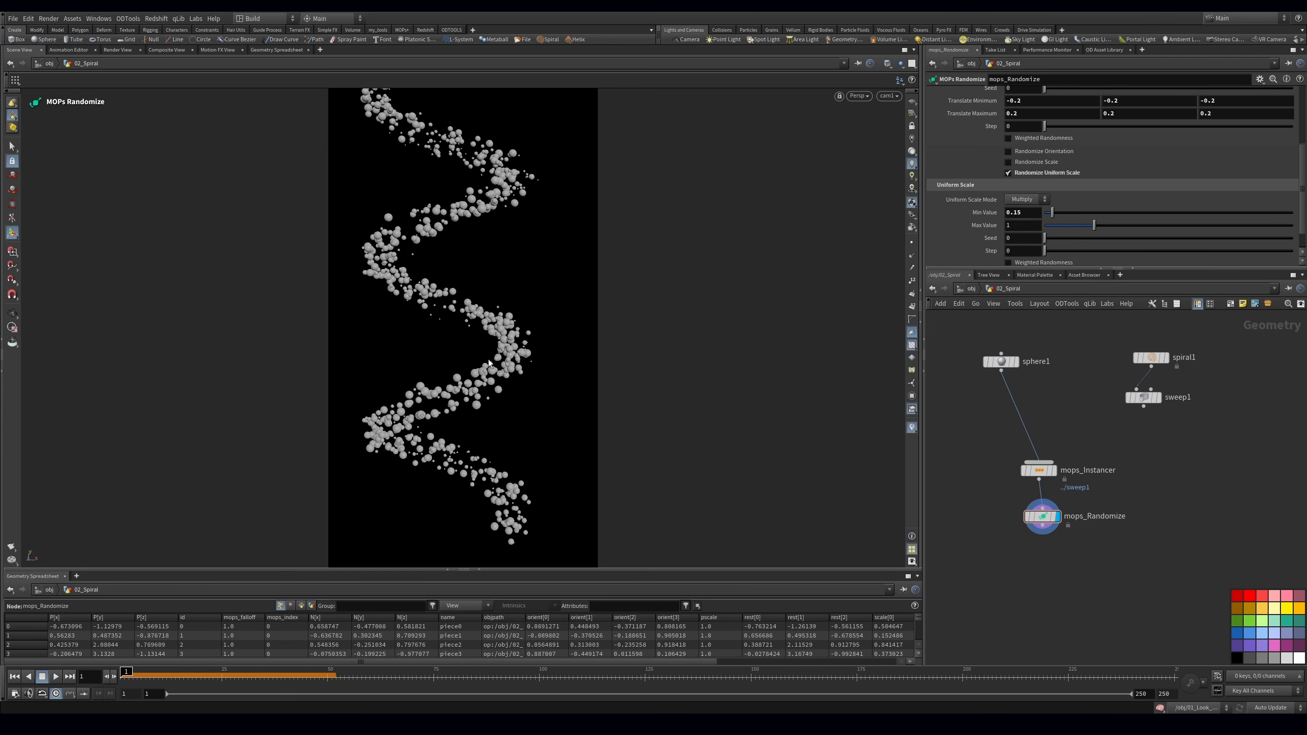
Raise the scatter Force Total Count to 10000 in the distribution settings of mops_Instancer
click(1038, 470)
click(981, 94)
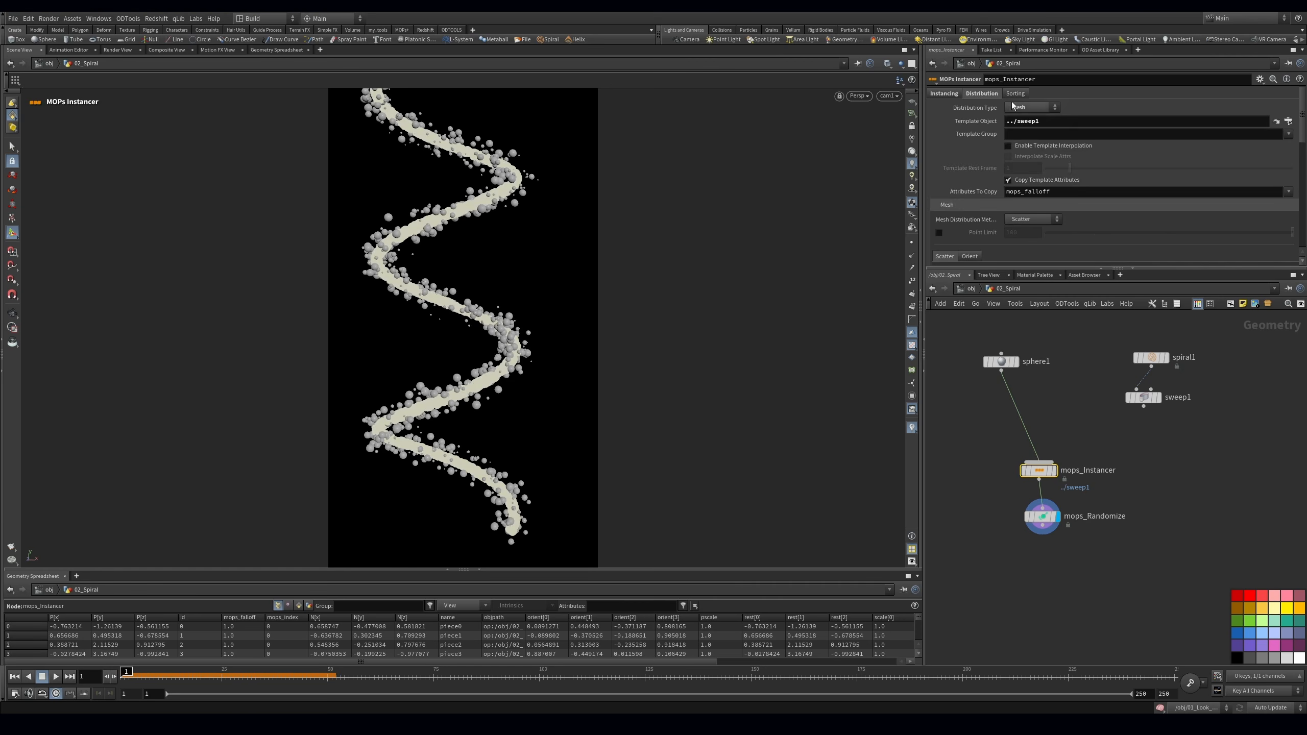
scroll(1023, 227, down, 4)
text(0)
key(Return)
click(1005, 492)
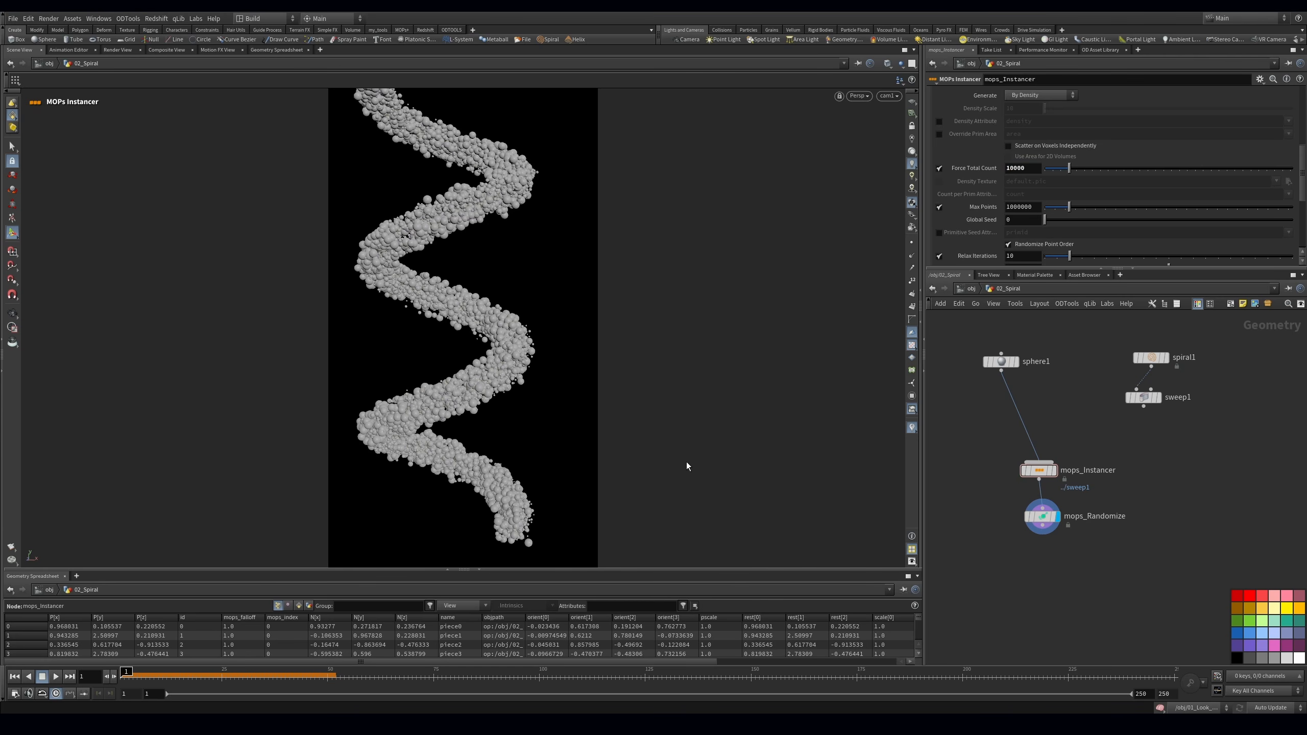
key(Escape)
Examine the densely scattered spheres up close for overlaps
drag(959, 370, 987, 403)
middle_drag(1050, 555, 1047, 531)
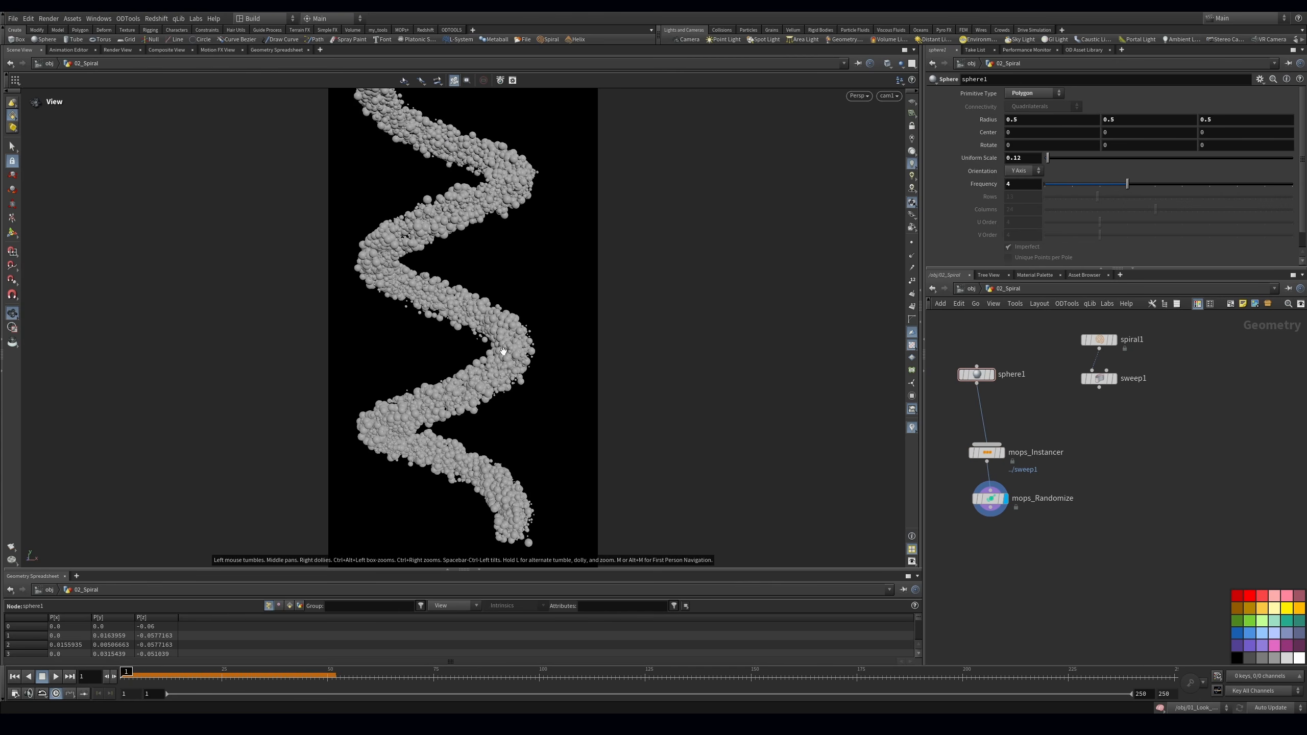
right_drag(424, 219, 895, 118)
middle_drag(429, 202, 521, 340)
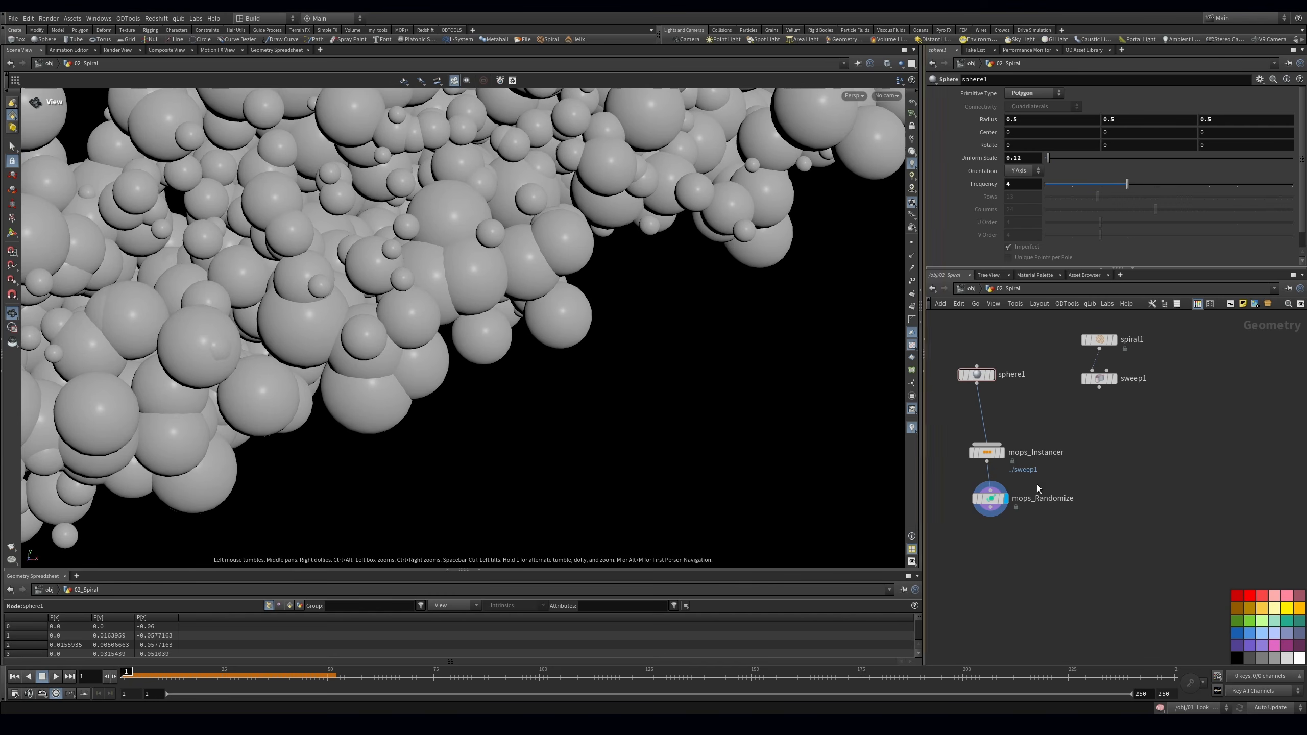
key(Tab)
text(de)
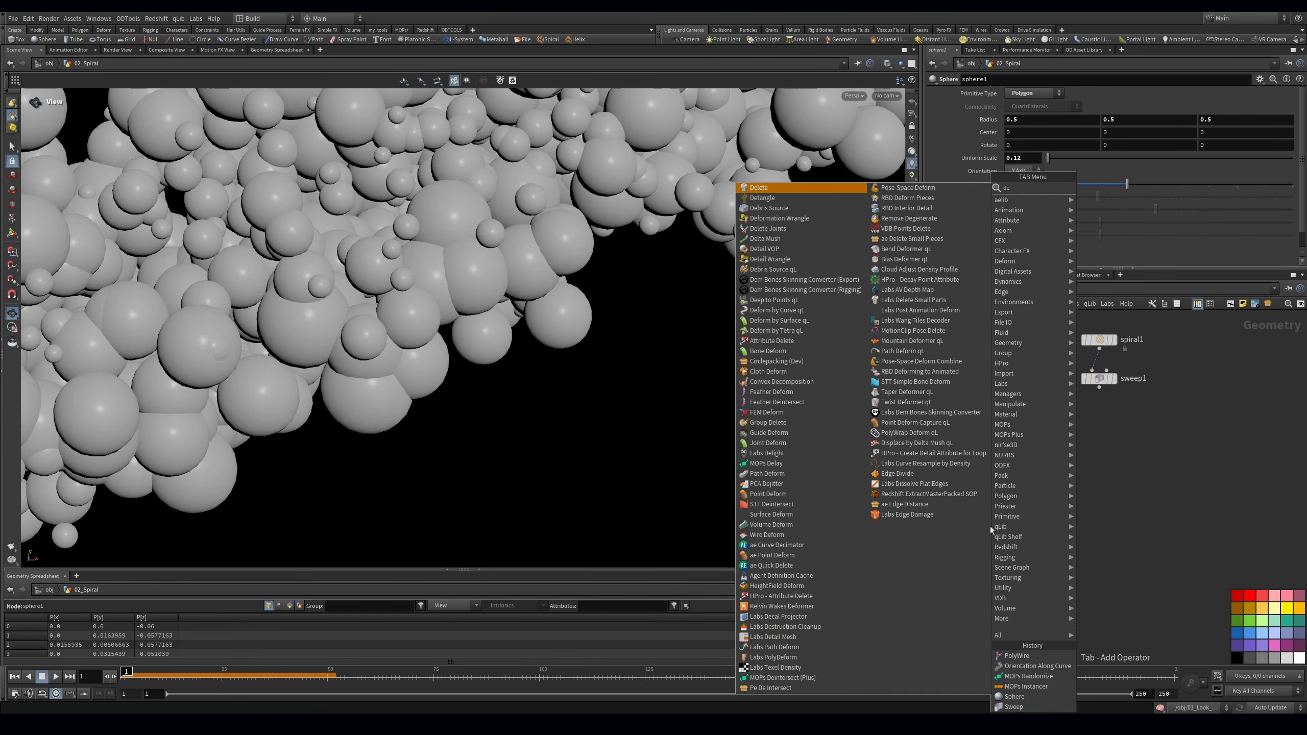
key(BackSpace)
key(BackSpace)
key(Escape)
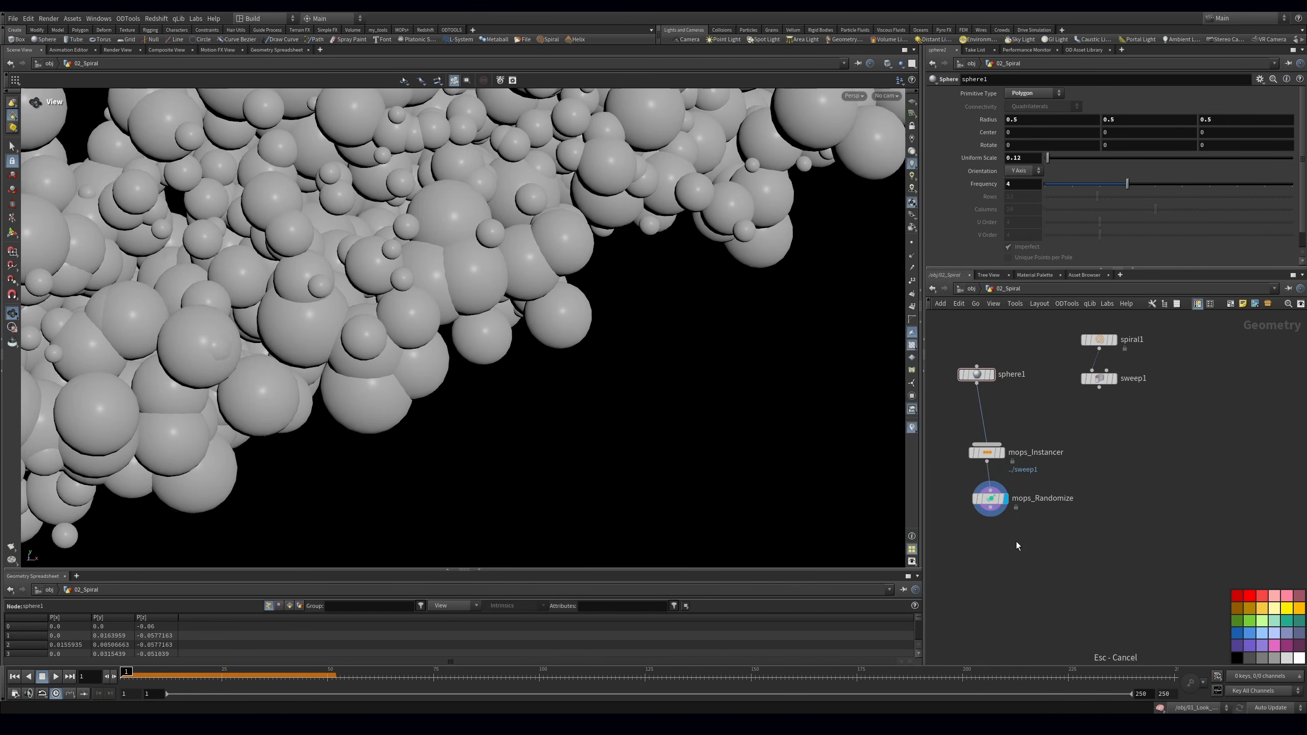
Add a MOPs Deintersect (Plus) node below mops_Randomize
key(Tab)
text(dein)
key(Down)
key(Down)
key(Return)
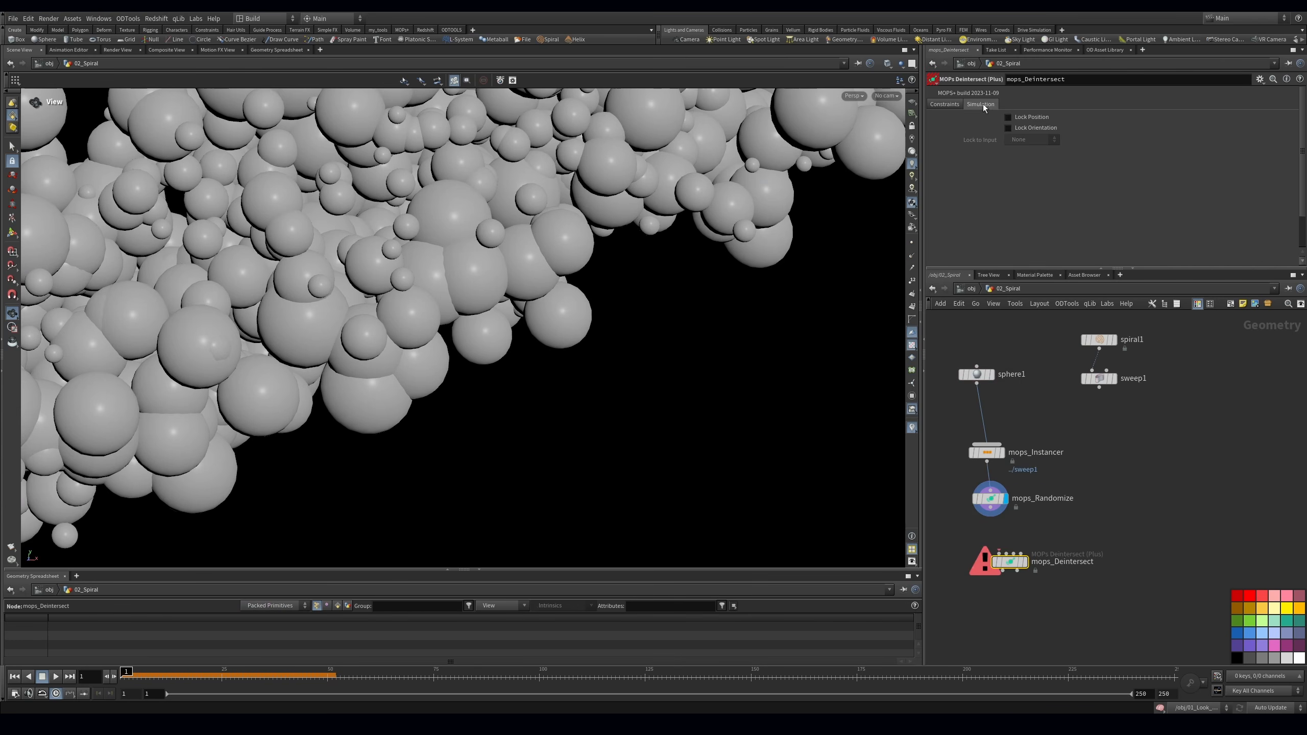
Set the simulation's Max Iterations to 2 on mops_Deintersect and feed mops_Randomize into its packed primitives input
click(981, 104)
text(2)
key(Return)
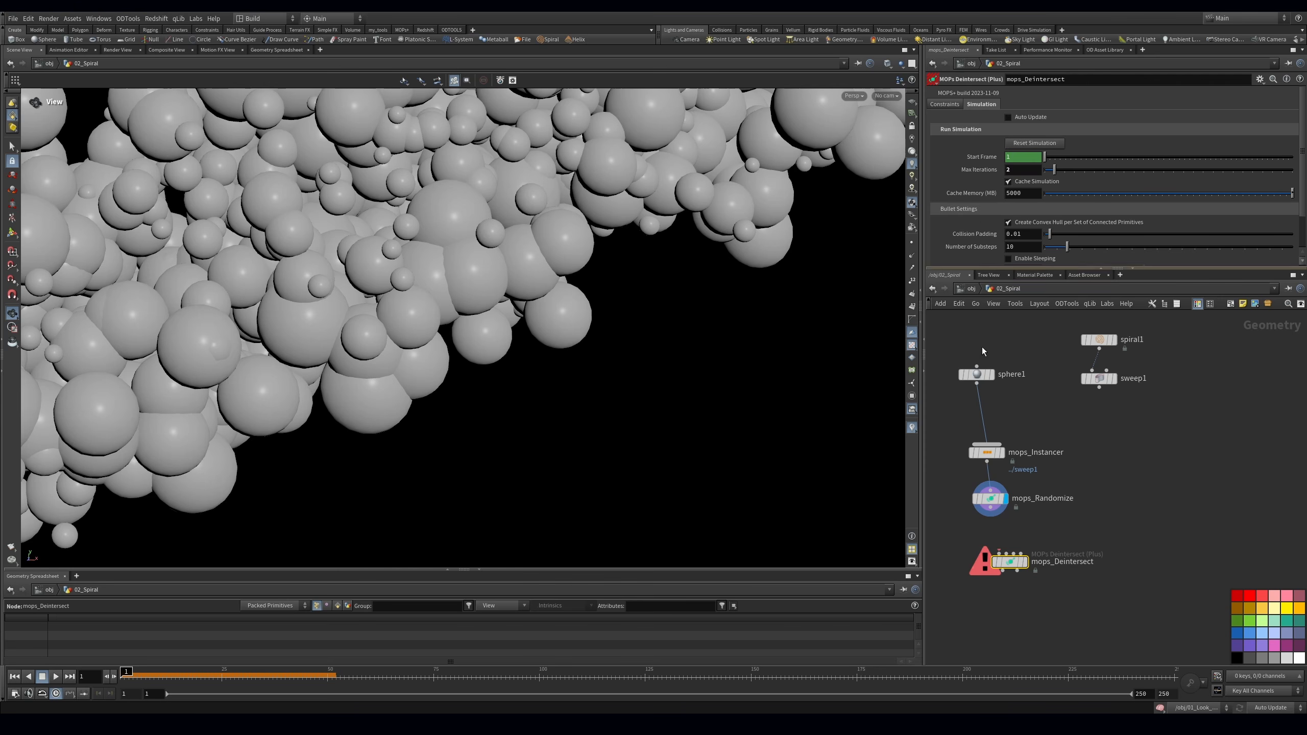
click(990, 515)
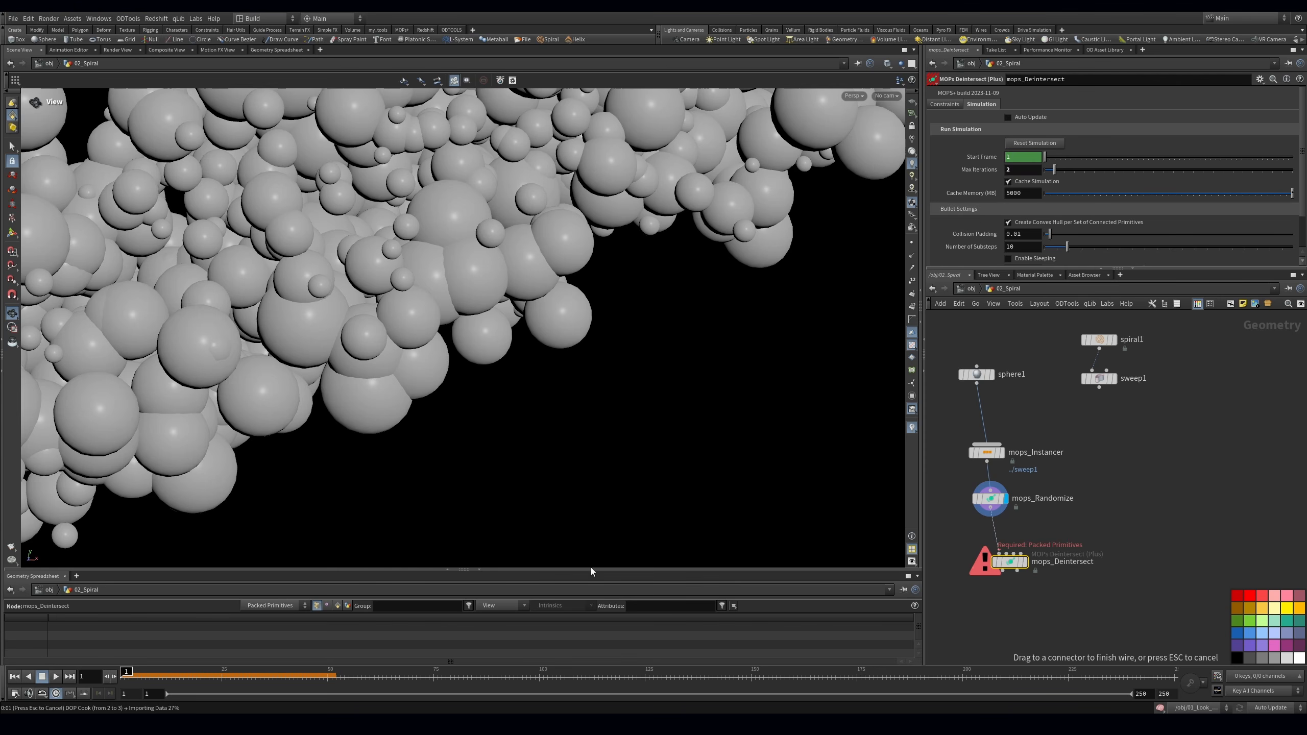
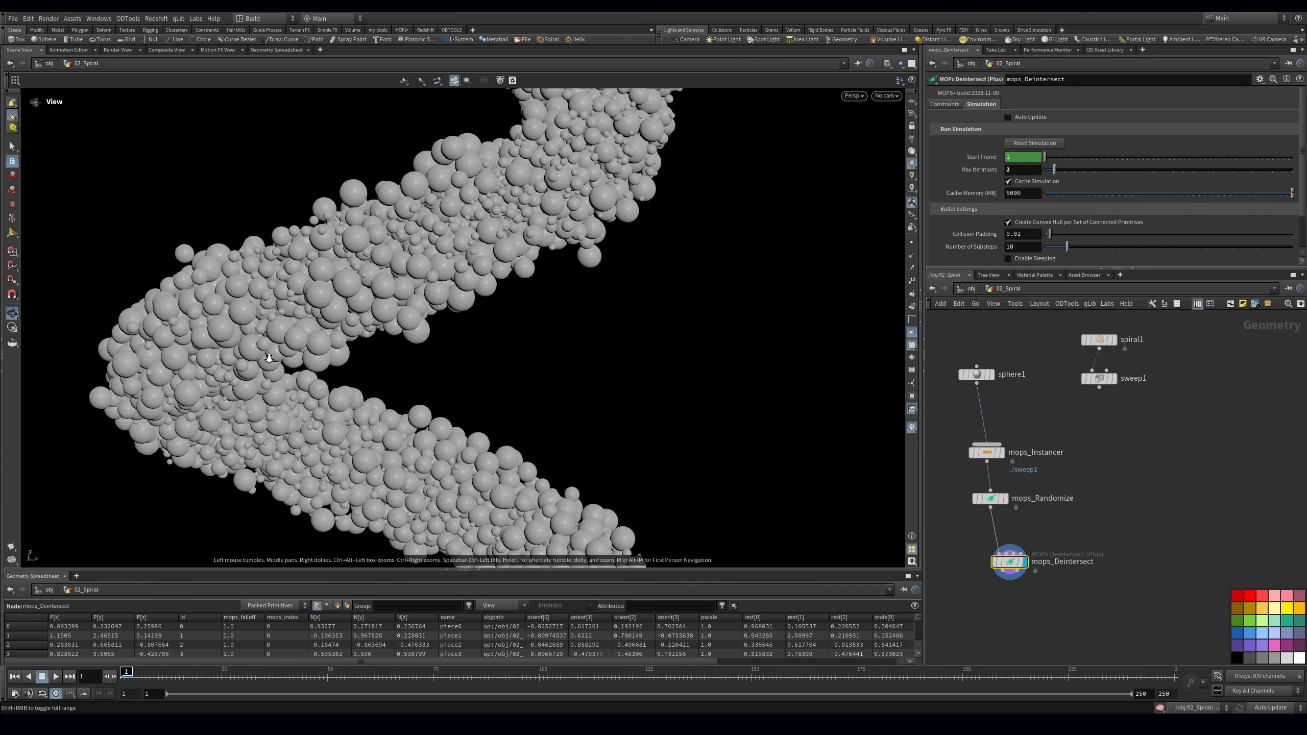
Look through the cam1 camera in the scene viewport
drag(269, 359, 569, 309)
right_drag(569, 309, 895, 219)
right_drag(214, 346, 308, 370)
middle_drag(453, 261, 468, 333)
click(886, 96)
click(905, 147)
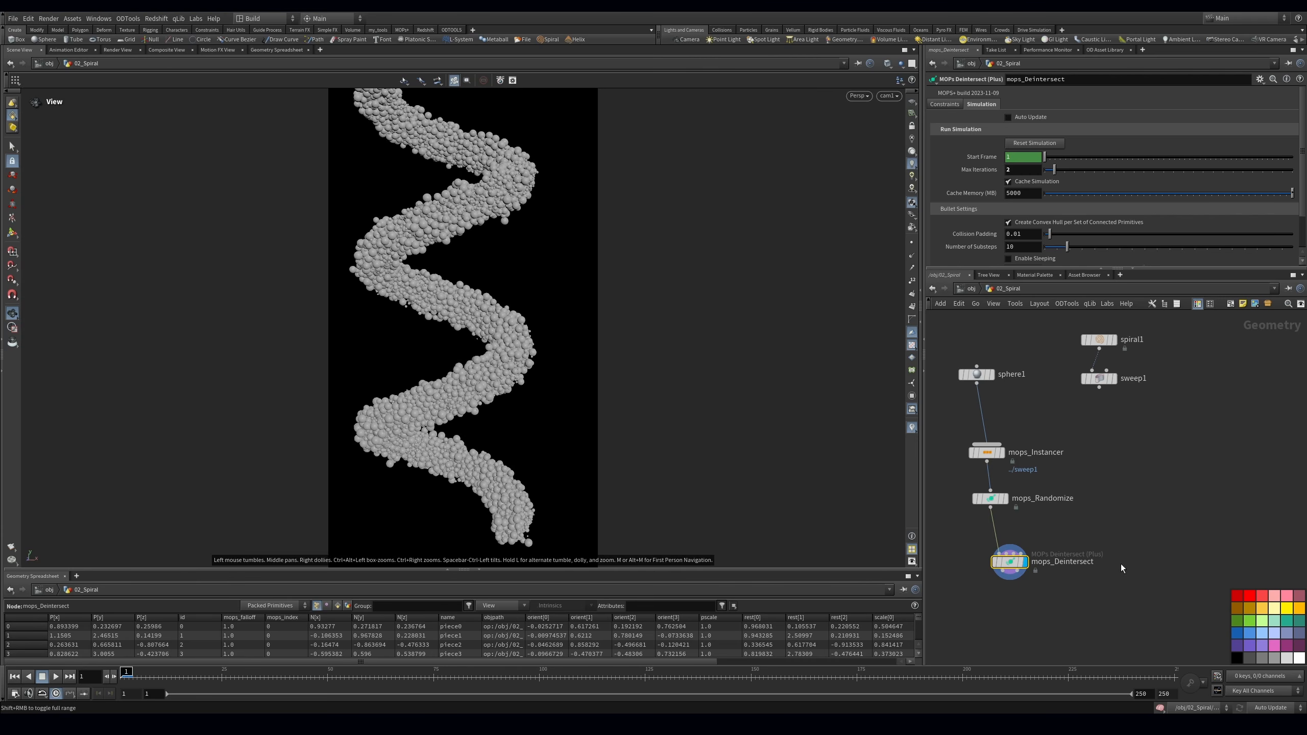
Save the scene and move the mops_Deintersect node up beneath mops_Randomize
middle_drag(1003, 562, 1010, 521)
key(ctrl+s)
drag(1009, 521, 999, 498)
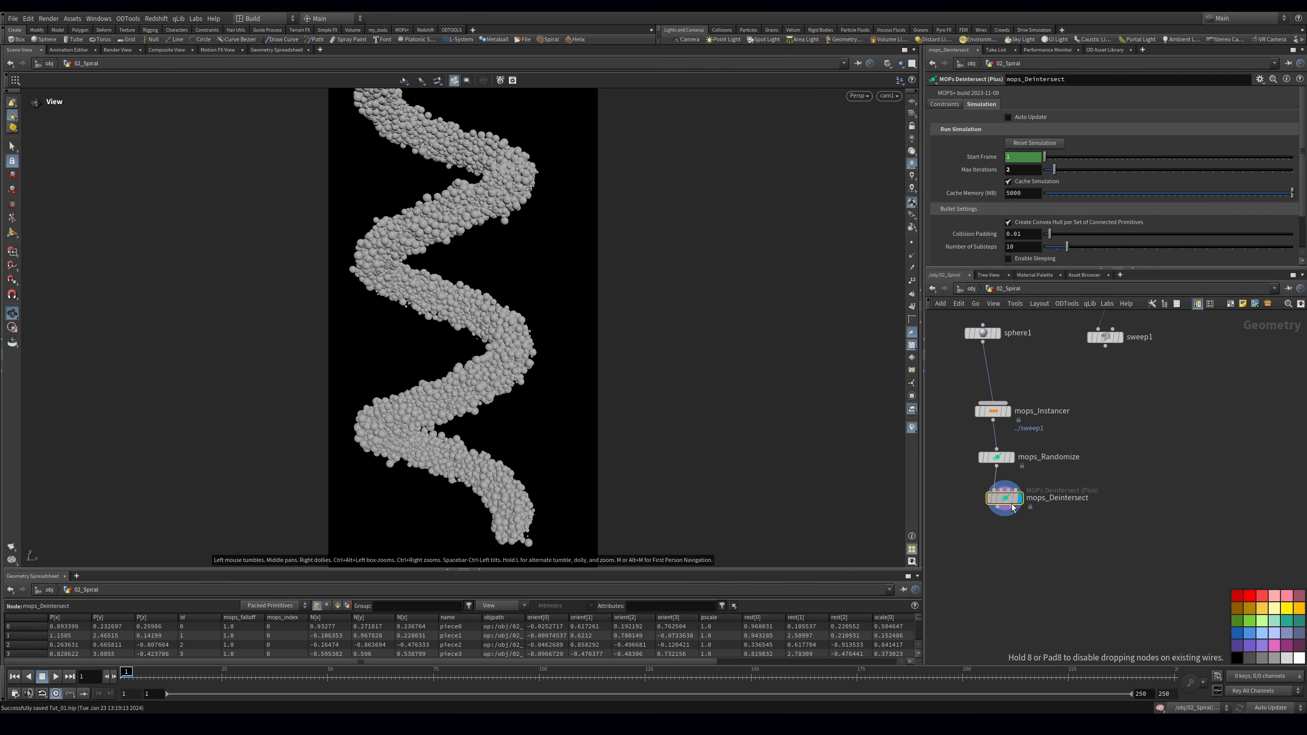
Move the spiral1 and sweep1 nodes lower beside the MOPs chain and bring sphere1 closer to mops_Instancer
middle_drag(1026, 554, 980, 621)
drag(1103, 449, 1011, 334)
drag(1057, 403, 1117, 542)
middle_drag(1083, 585, 1149, 524)
drag(1004, 347, 1005, 358)
middle_drag(1127, 548, 1072, 559)
Add a MOPs Move Along Spline node below mops_Deintersect
click(1079, 521)
key(Tab)
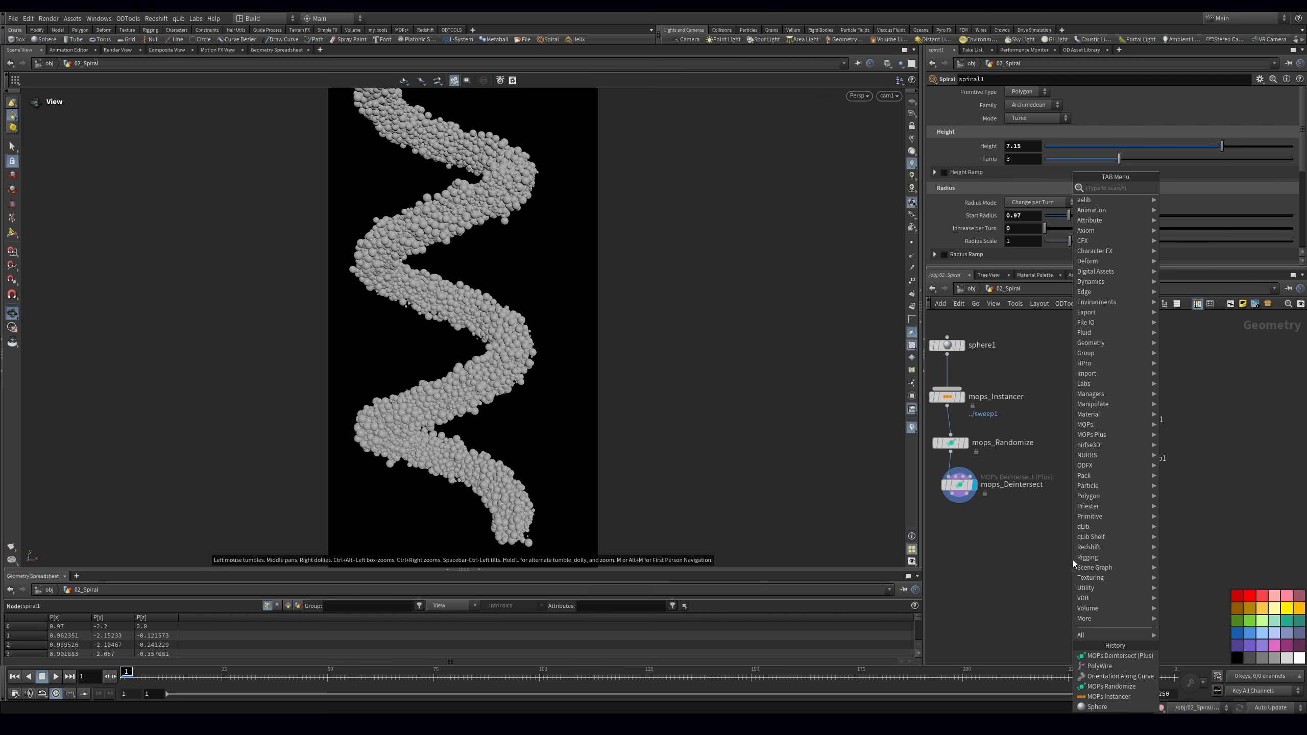
text(mops move)
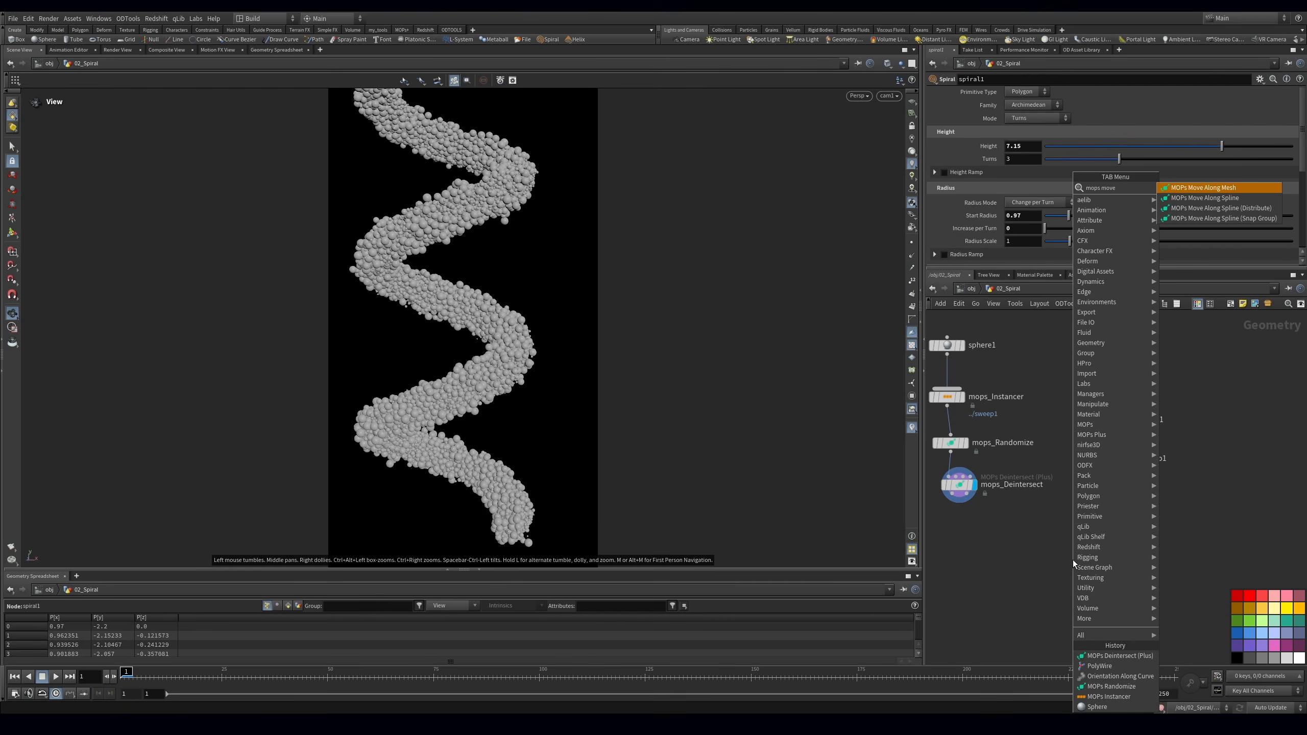
key(Down)
key(Down)
key(Up)
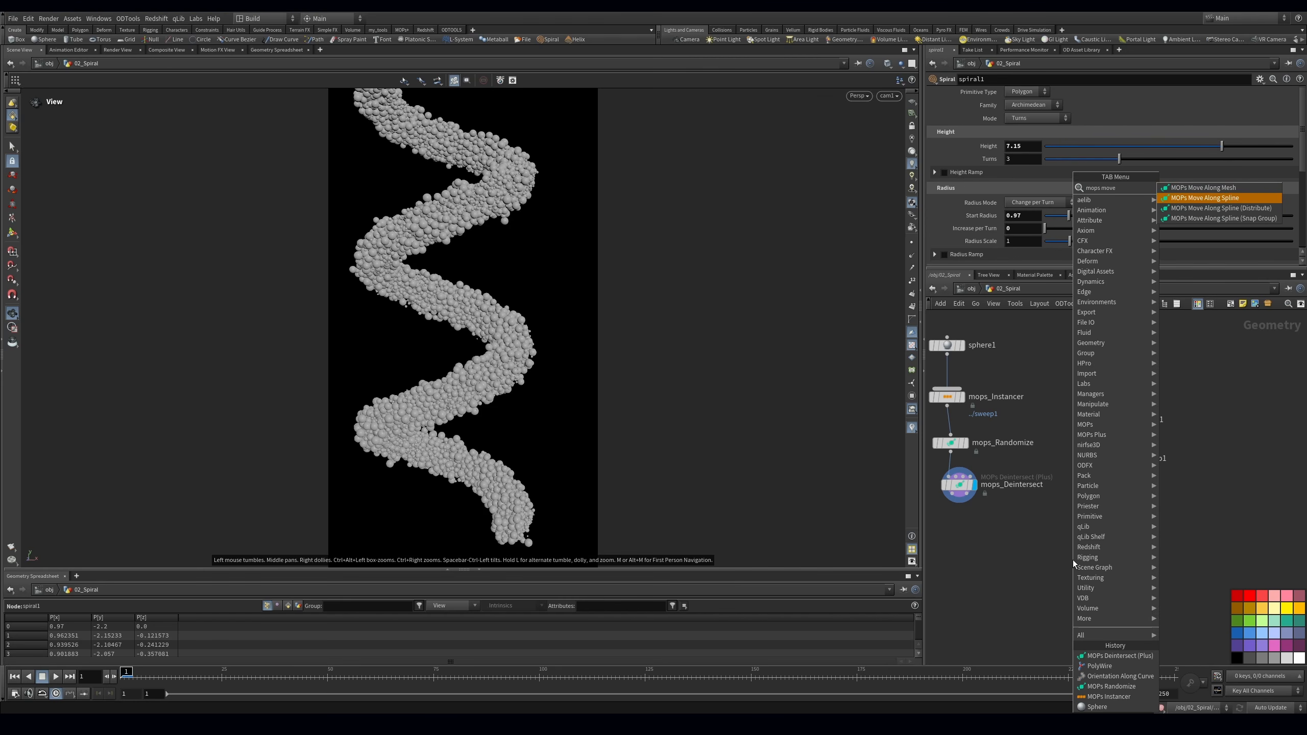
key(Return)
click(1005, 546)
Connect mops_Deintersect to the first input and spiral1 to the second input of mops_Move_Along_Spline, and display that node
scroll(975, 521, up, 3)
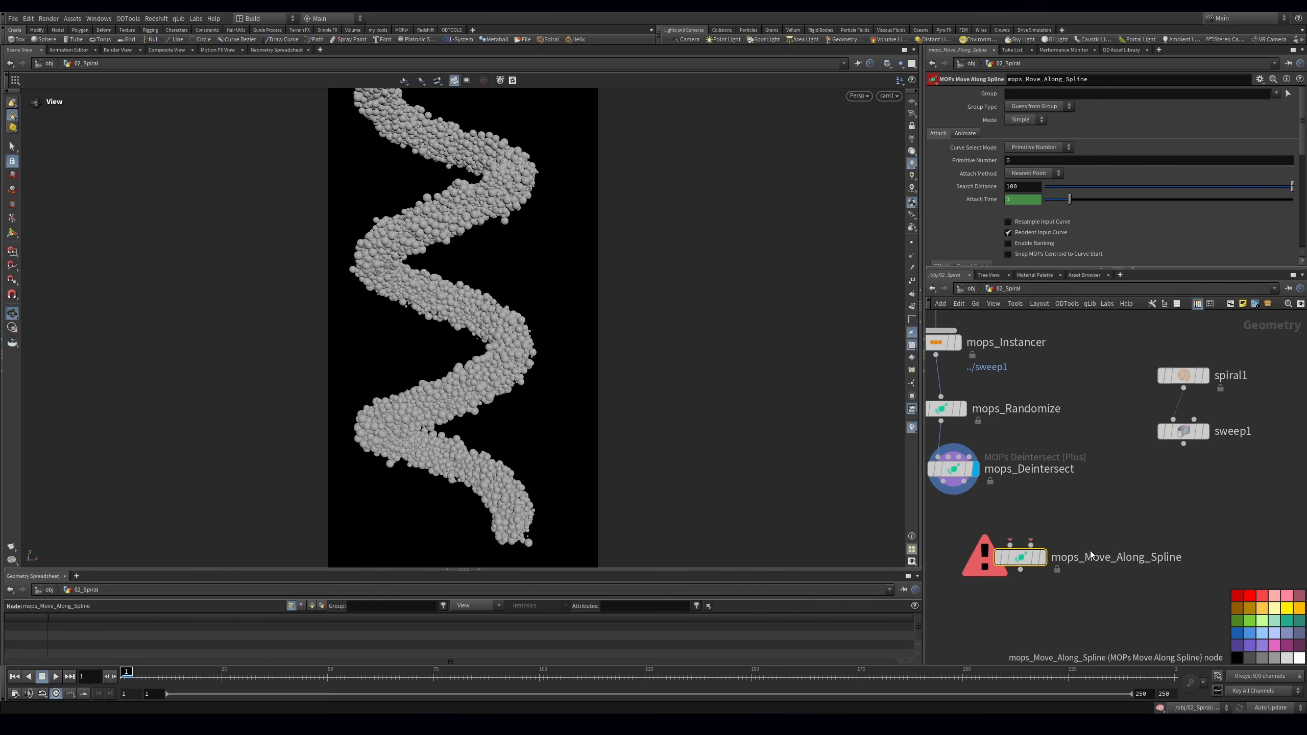
drag(1031, 539, 1155, 452)
click(1183, 388)
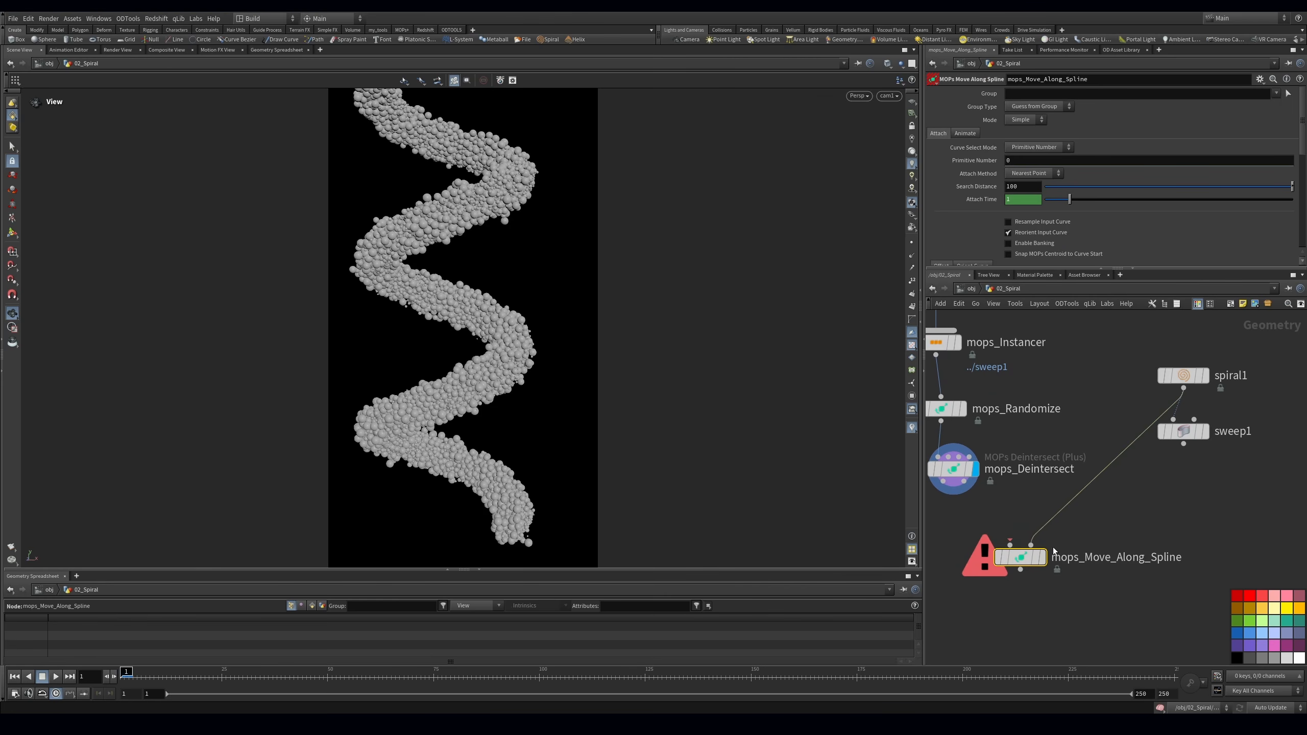
click(1009, 540)
click(960, 497)
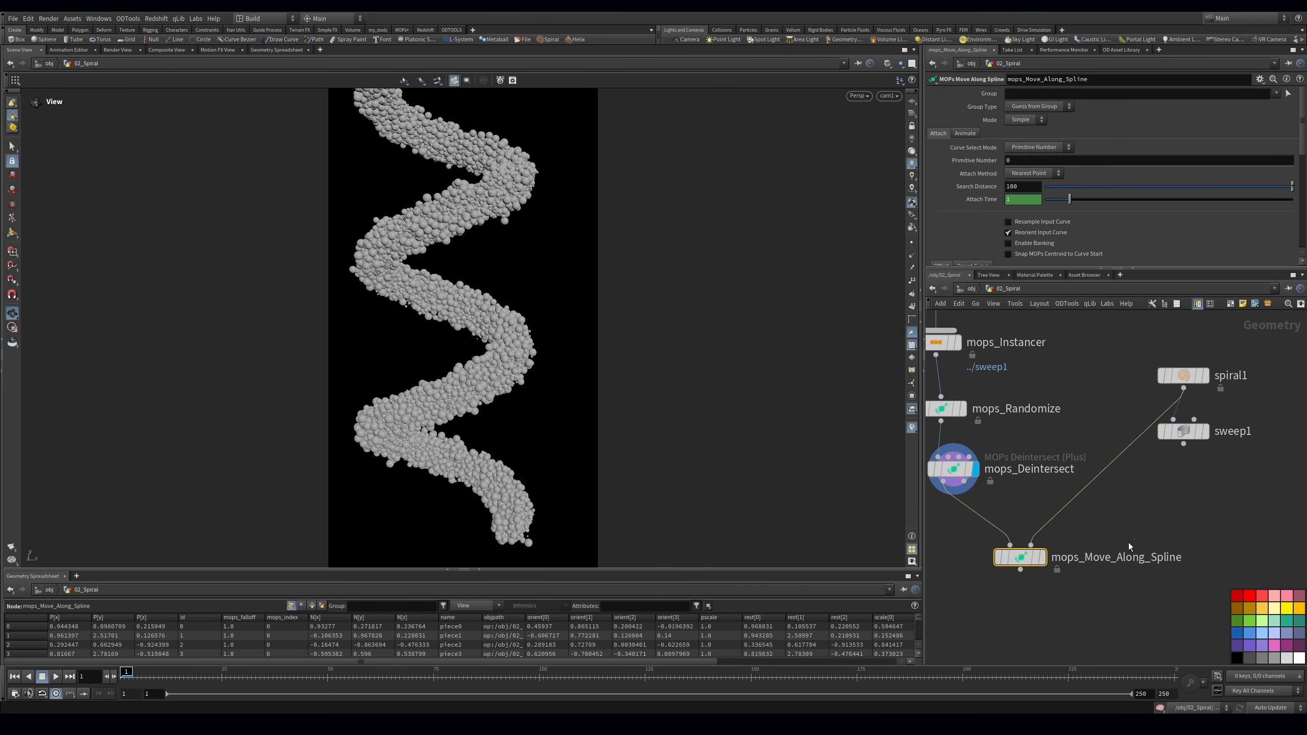
key(r)
drag(1021, 557, 1041, 558)
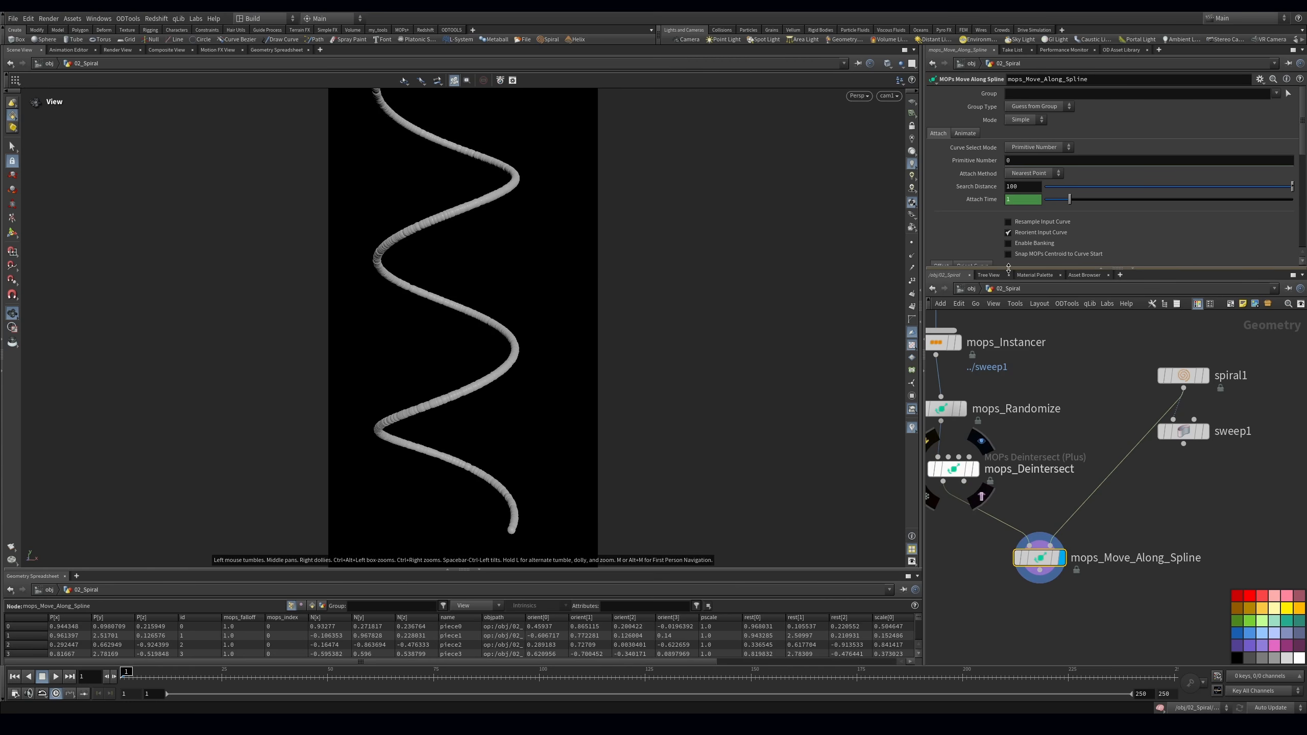
Enlarge the parameter area and set Maintain Offset to 1 on mops_Move_Along_Spline
drag(1034, 268, 1034, 342)
drag(1045, 292, 1293, 294)
drag(946, 474, 945, 472)
drag(958, 577, 1065, 623)
Animate the Goal of mops_Move_Along_Spline with the expression $F*0.001 and play the animation
click(966, 133)
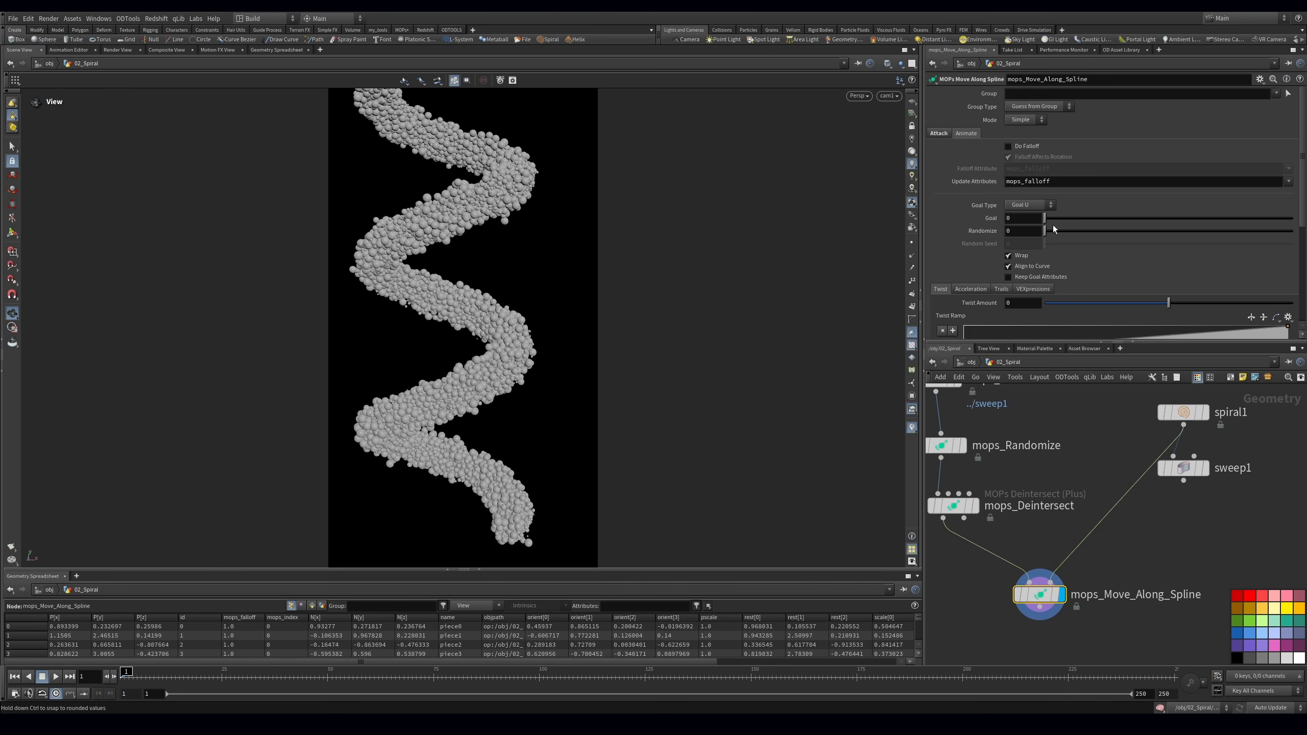
drag(1044, 218, 922, 236)
text($F)
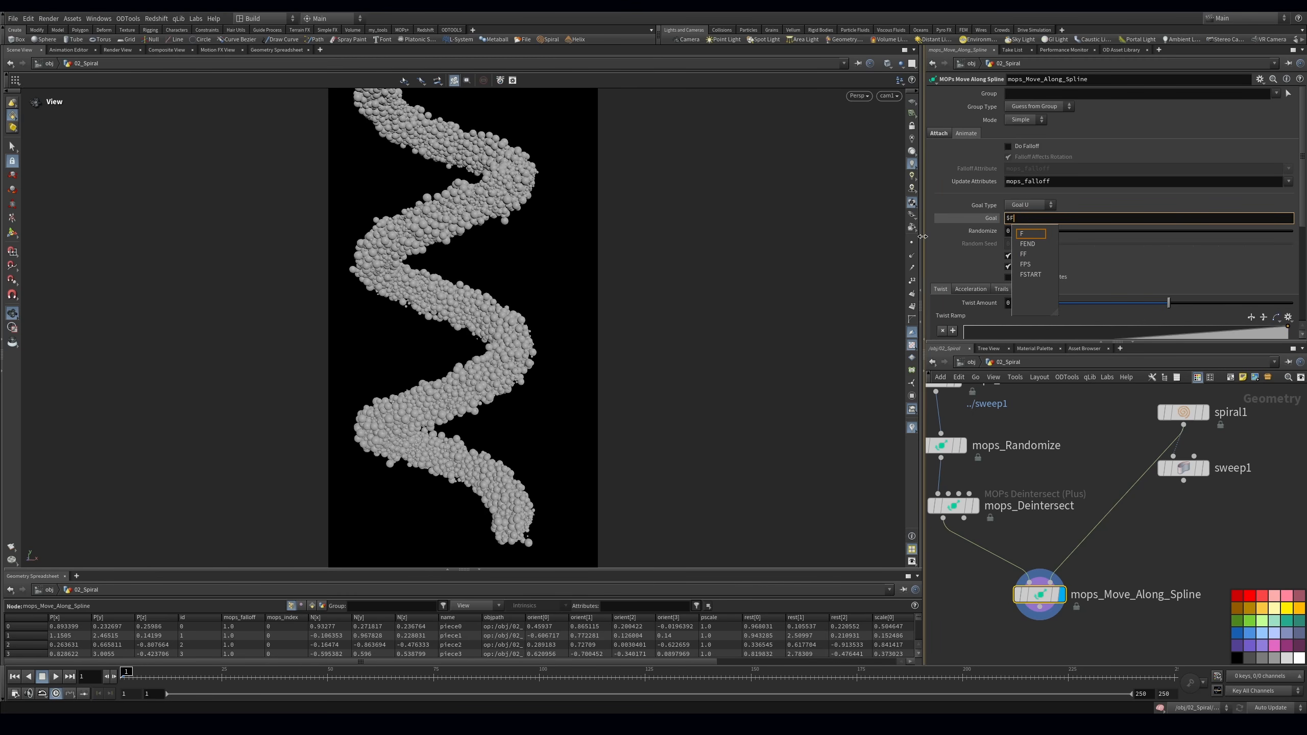
text(*-)
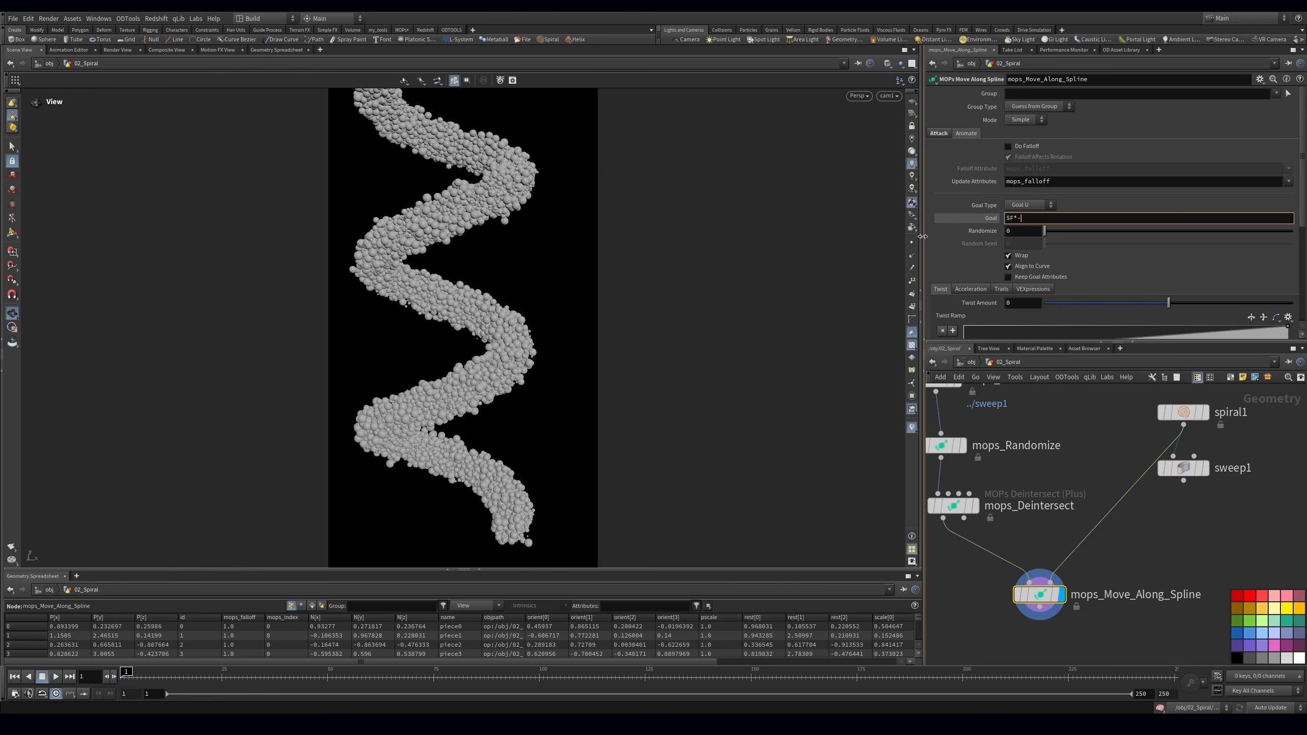
key(BackSpace)
text(0.001)
key(Return)
click(57, 676)
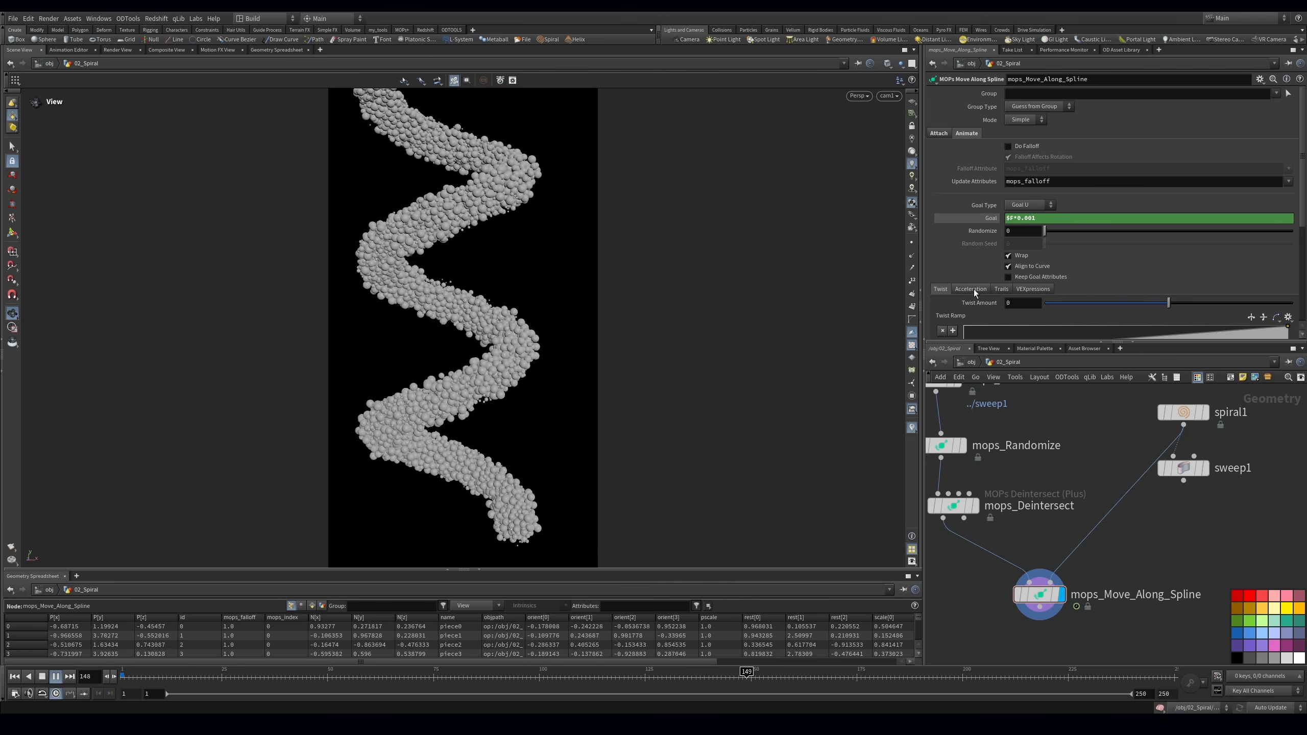
Set the curve orientation's Twist Amount to 2500 and play the animation from the first frame
click(938, 133)
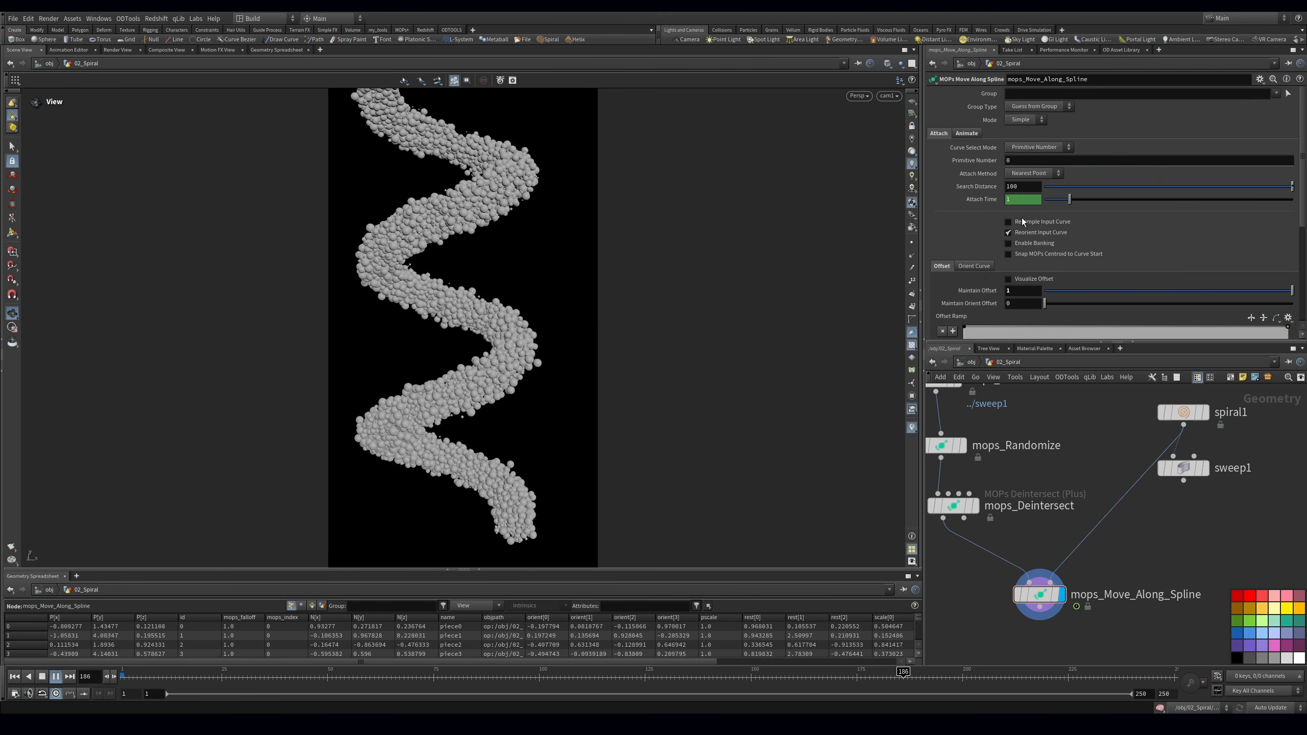
key(ctrl+Up)
scroll(970, 233, down, 3)
click(974, 196)
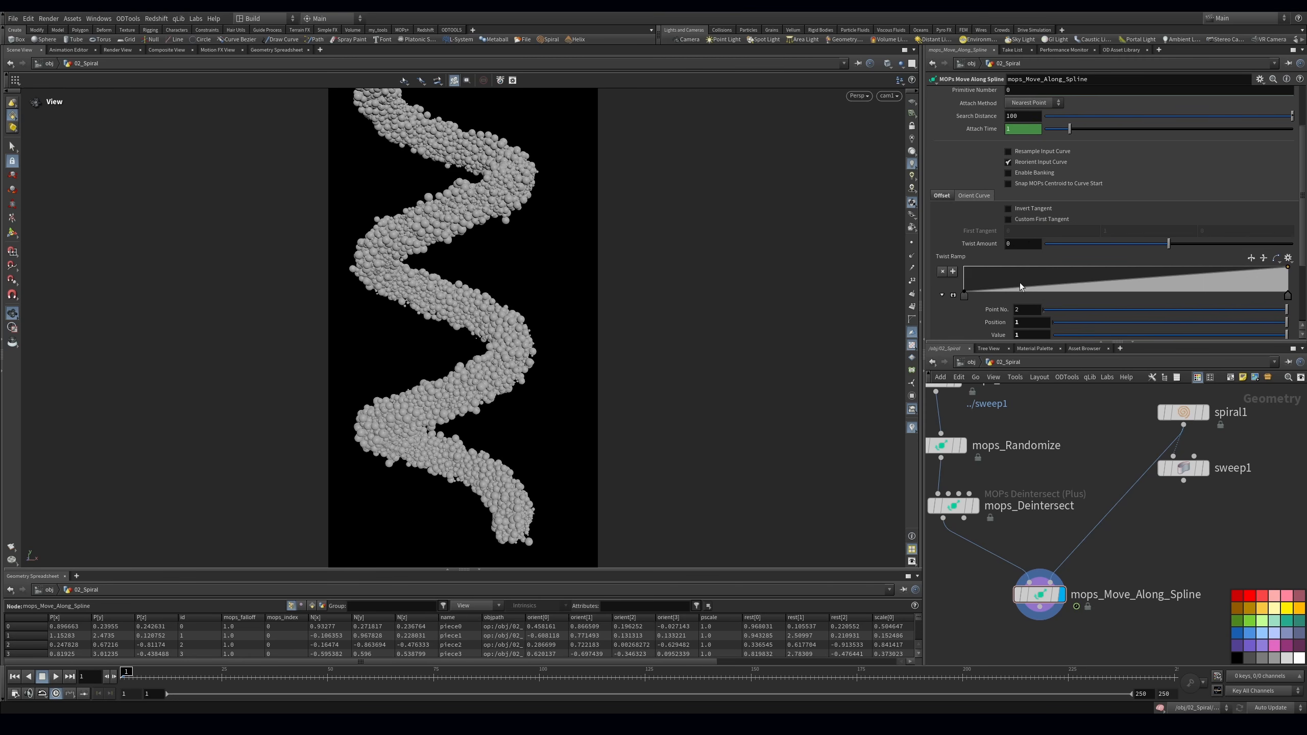
click(1021, 243)
text(2500)
key(Return)
key(Up)
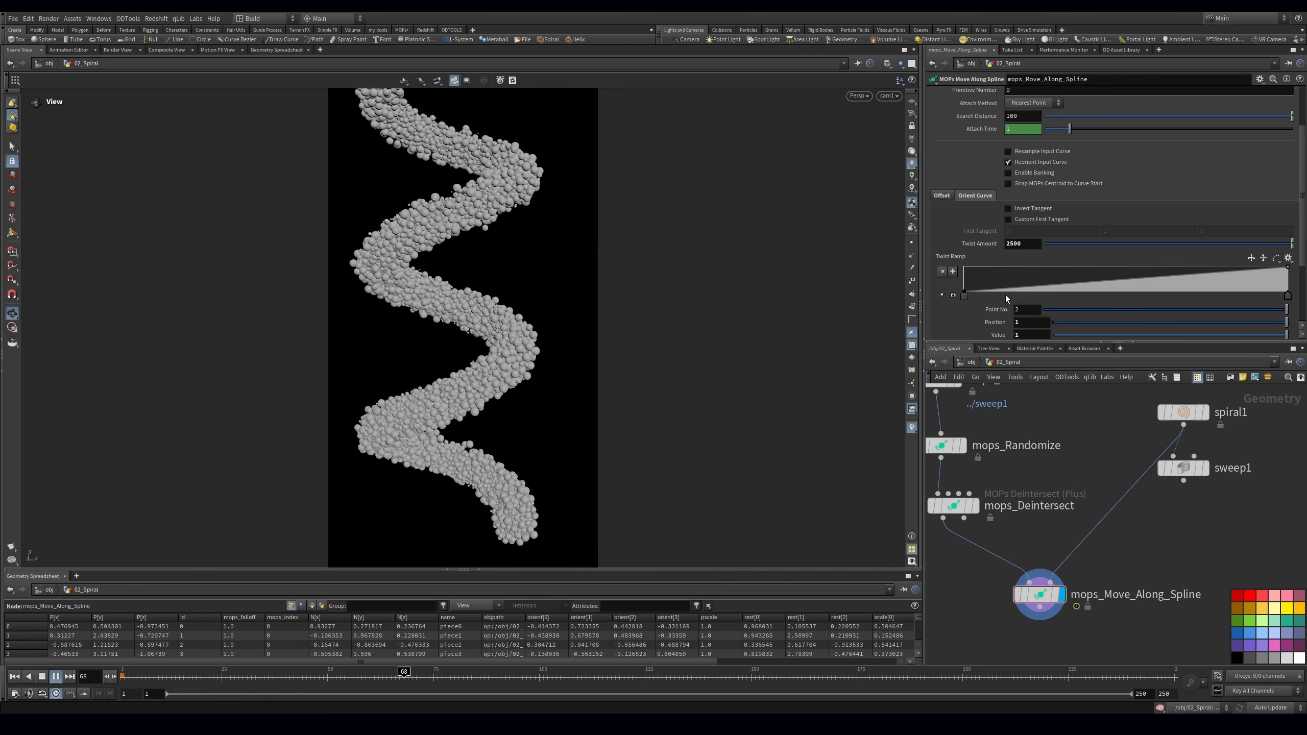
Add three points to the twist ramp: a dip at about 0.22, a peak at about 0.4 and a dip at about 0.76
click(1089, 270)
drag(1209, 268, 1210, 290)
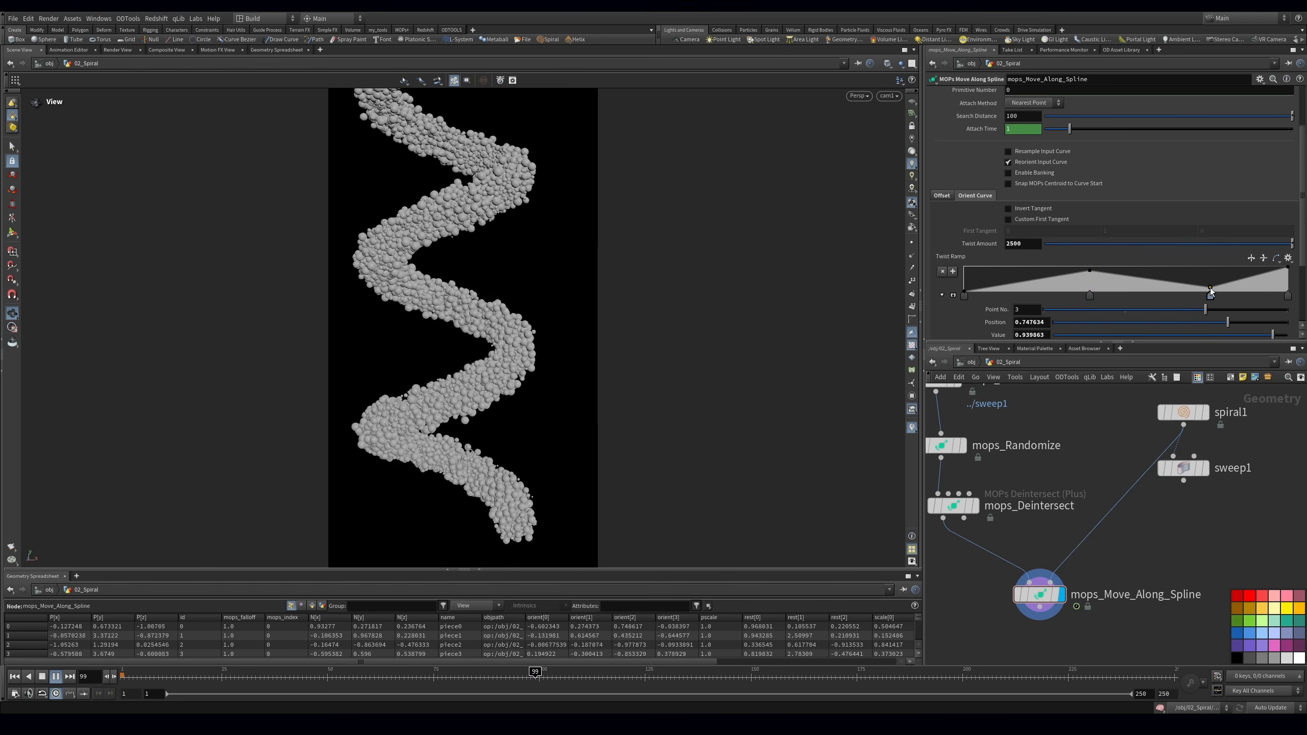
click(1035, 289)
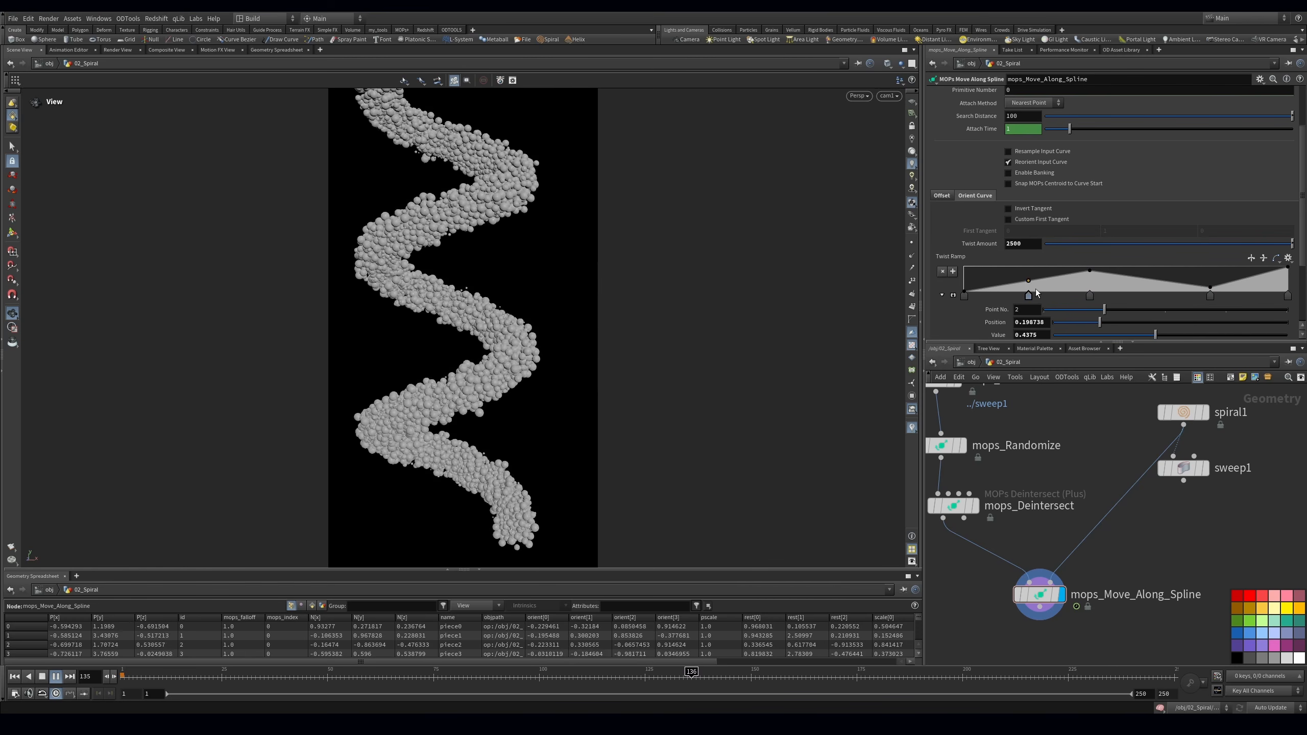
Try to set several selected twist ramp points to B-Spline interpolation at once
shift+click(1038, 298)
shift+click(1090, 298)
shift+click(1210, 299)
shift+click(1287, 295)
scroll(978, 319, down, 3)
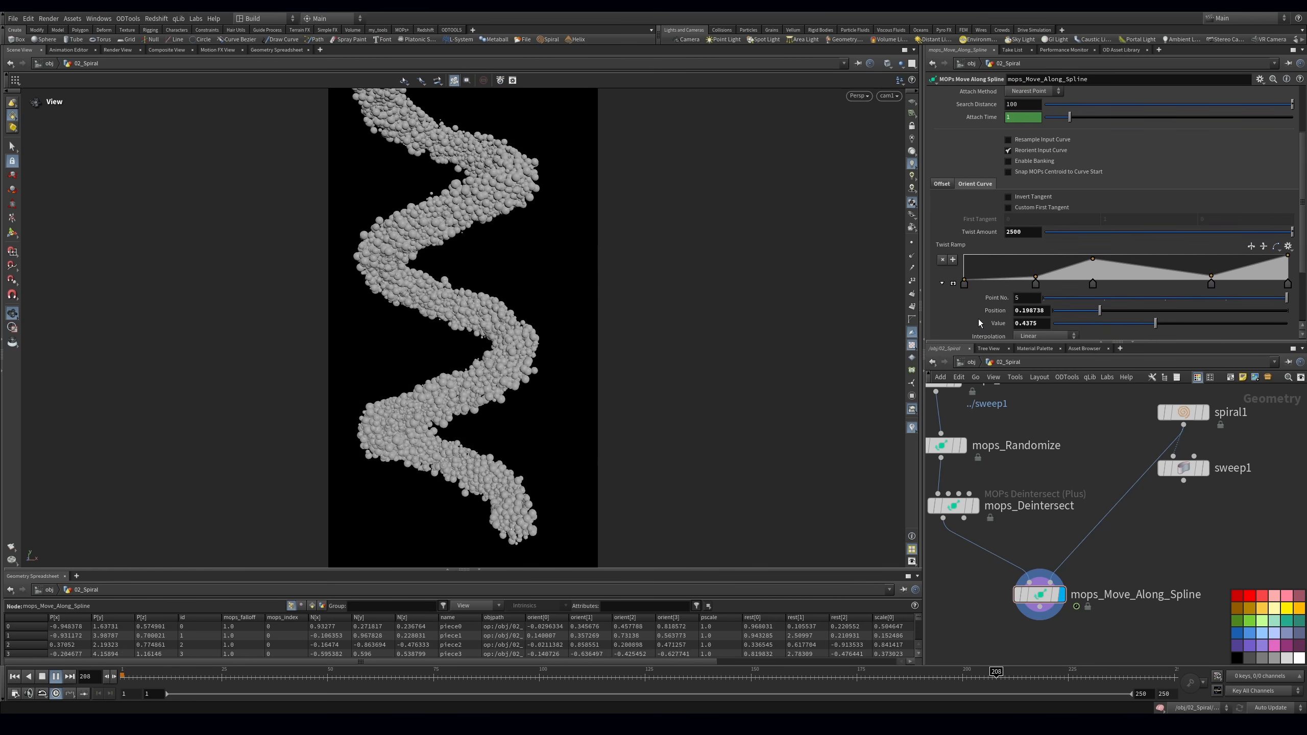
click(1041, 303)
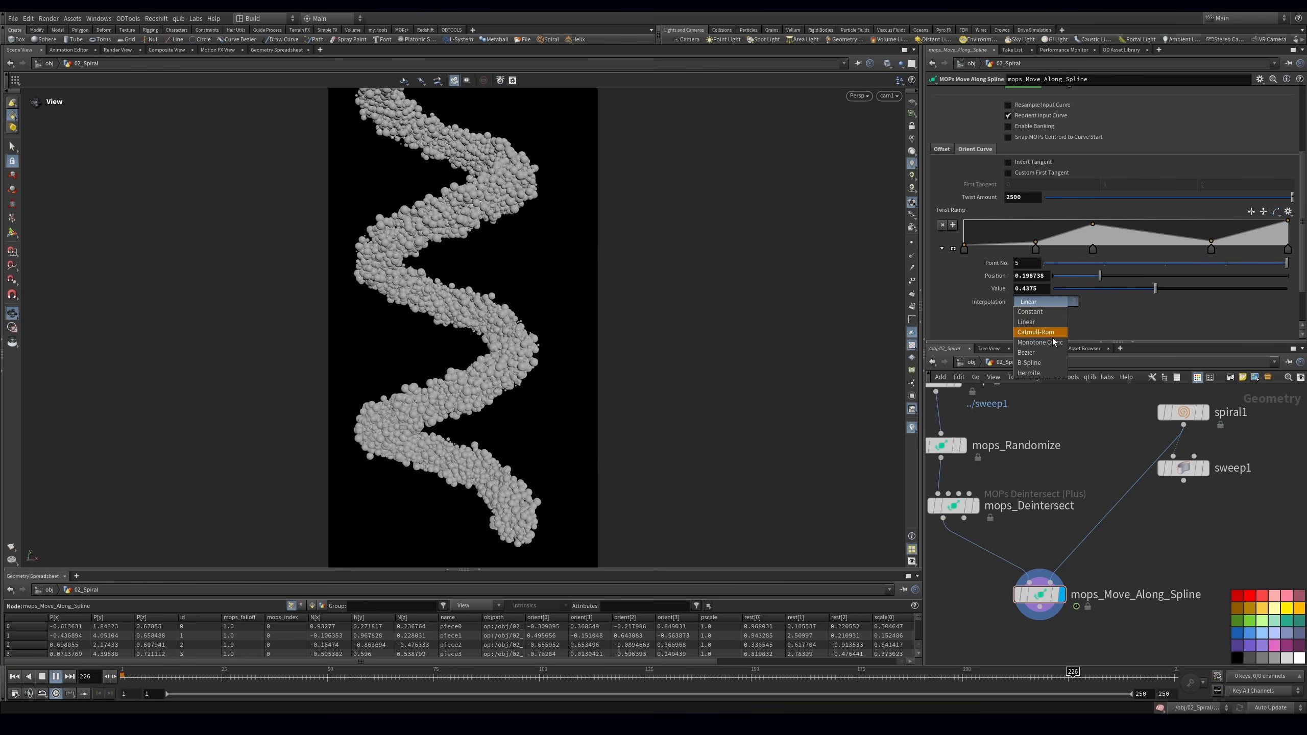
click(1029, 362)
Set the third and fourth twist ramp points to B-Spline interpolation and stop playback at frame 198
click(1092, 248)
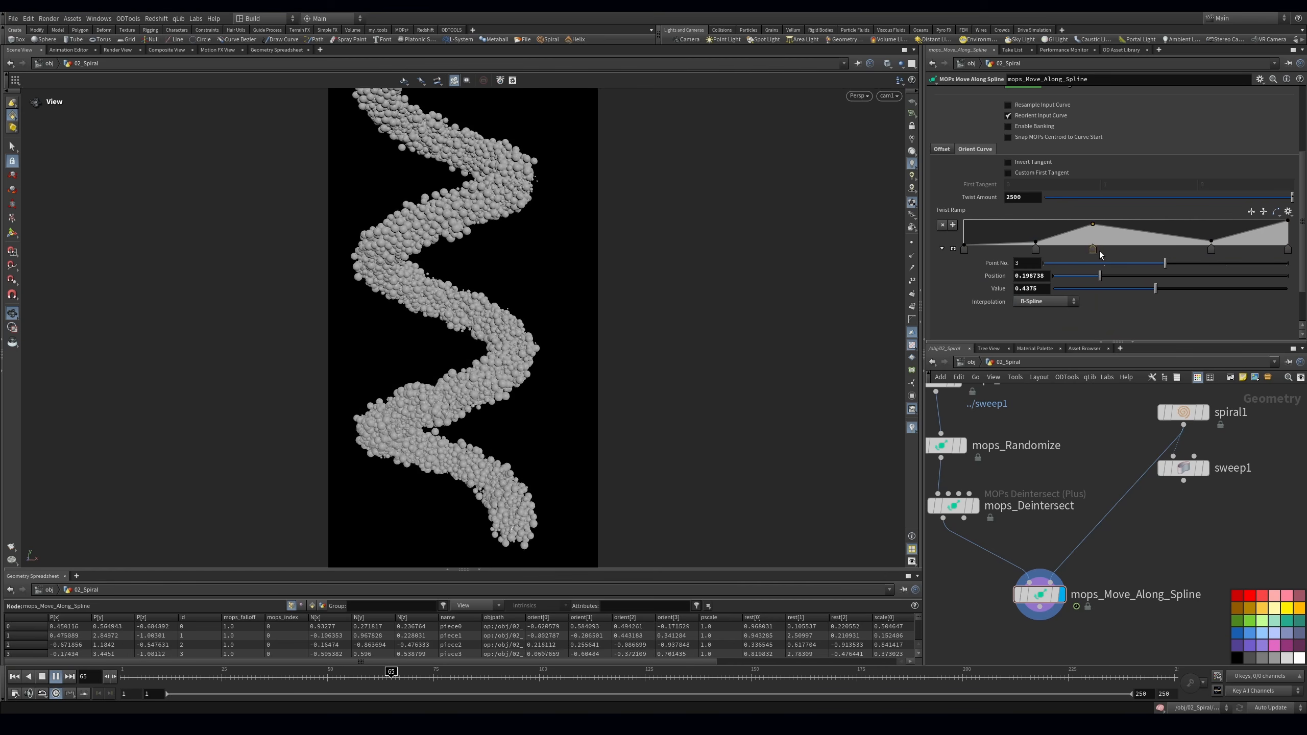
click(1211, 249)
click(1042, 302)
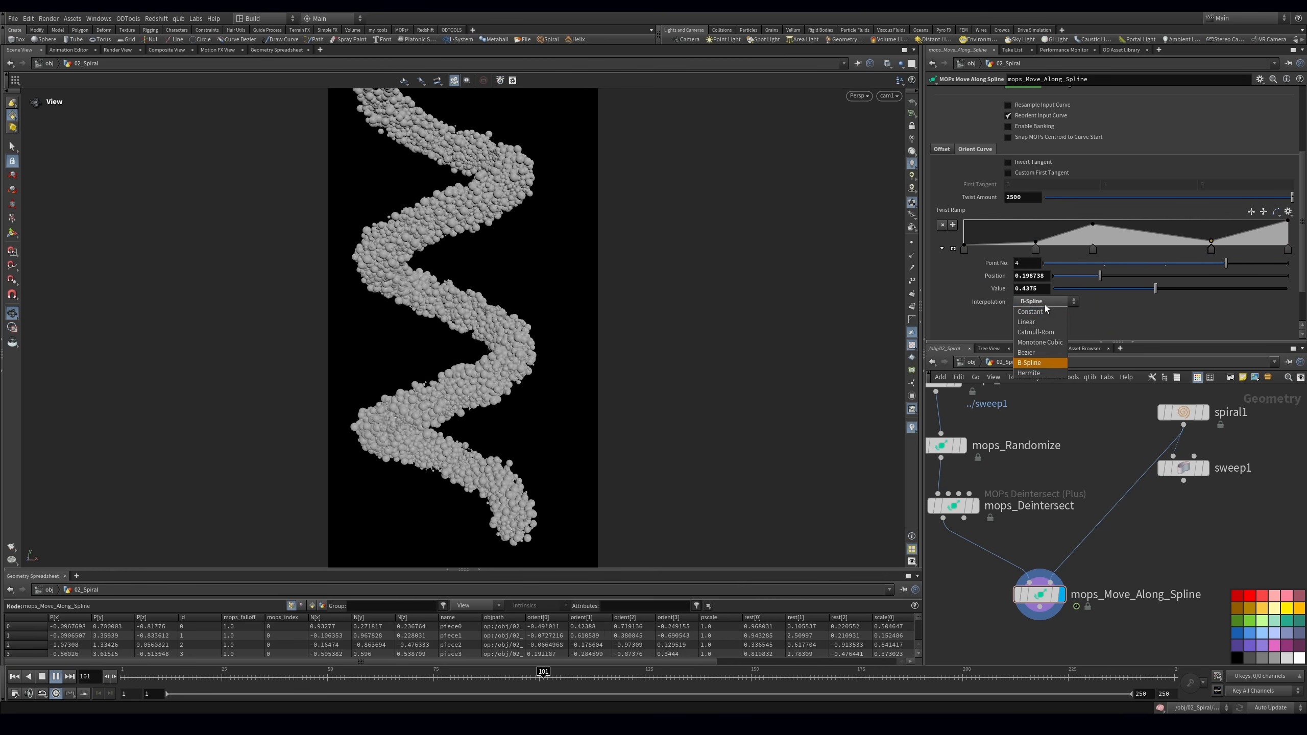
click(1038, 363)
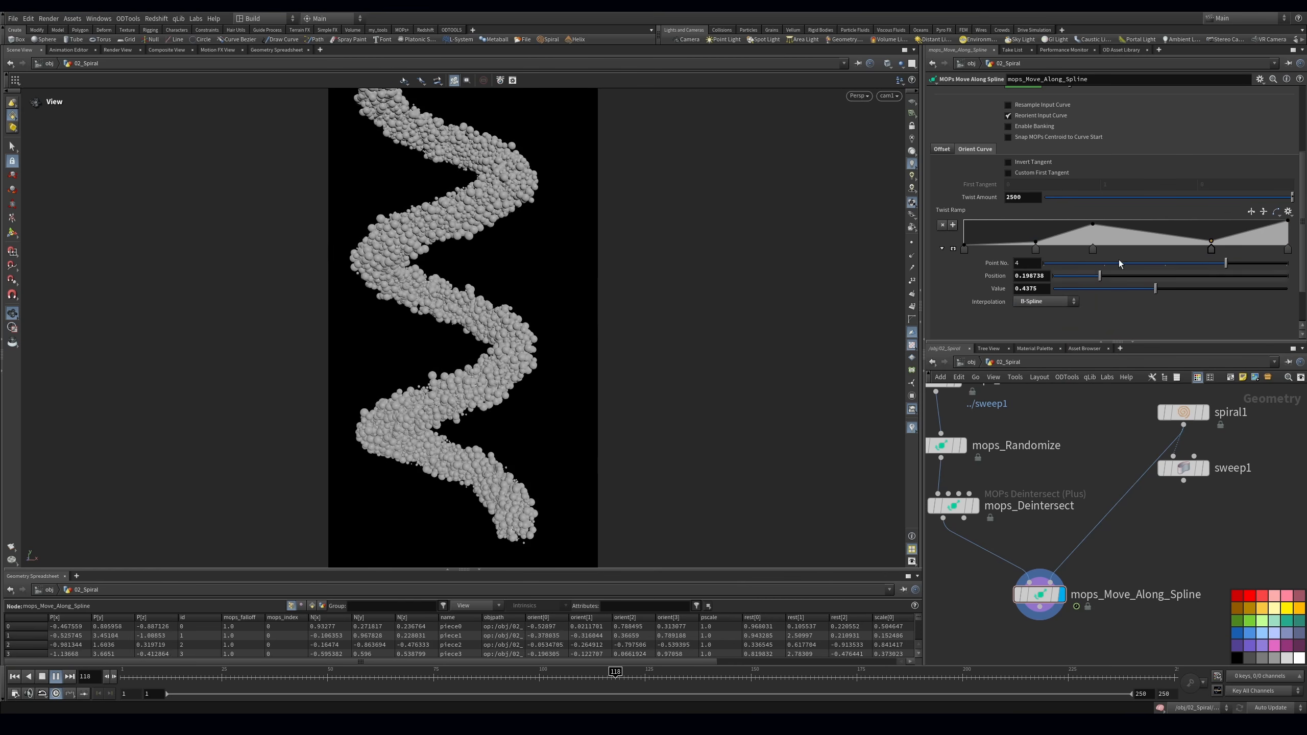
click(1093, 249)
click(1044, 302)
click(1035, 360)
click(960, 671)
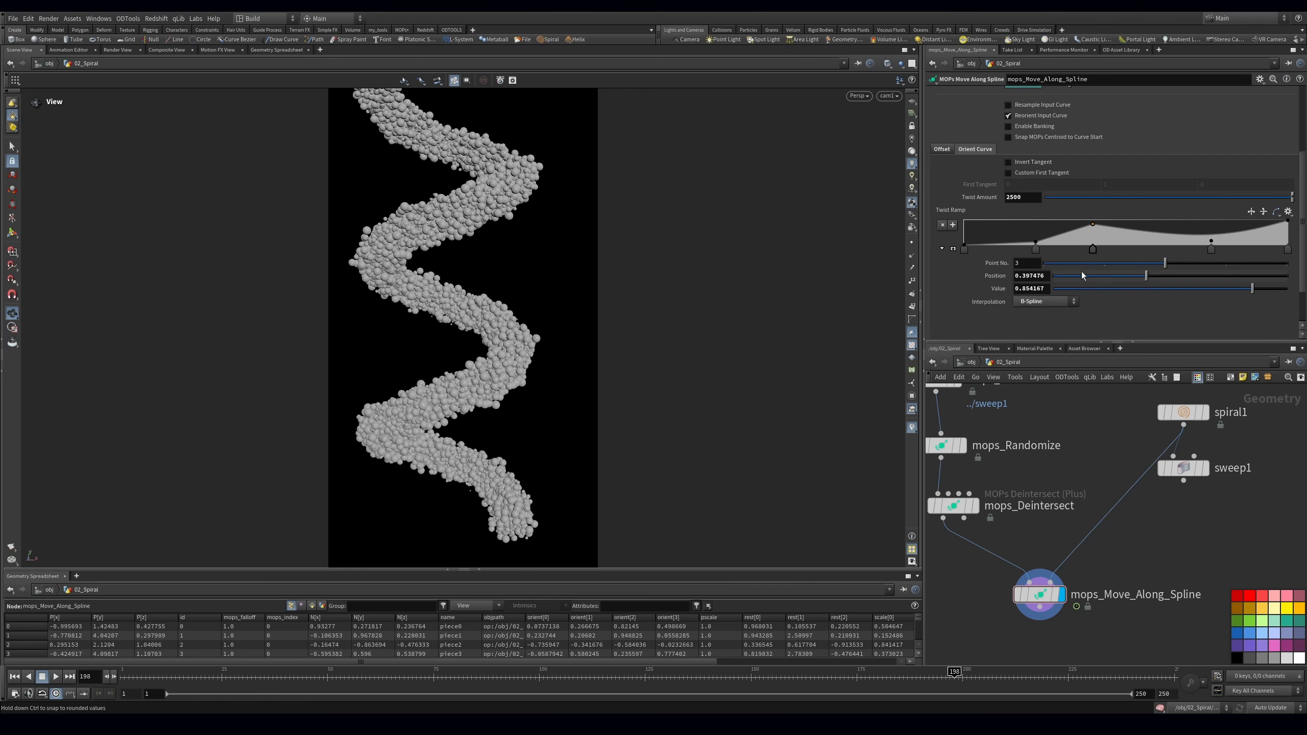
Set the second, first and last twist ramp points to B-Spline interpolation
click(1036, 249)
click(1064, 300)
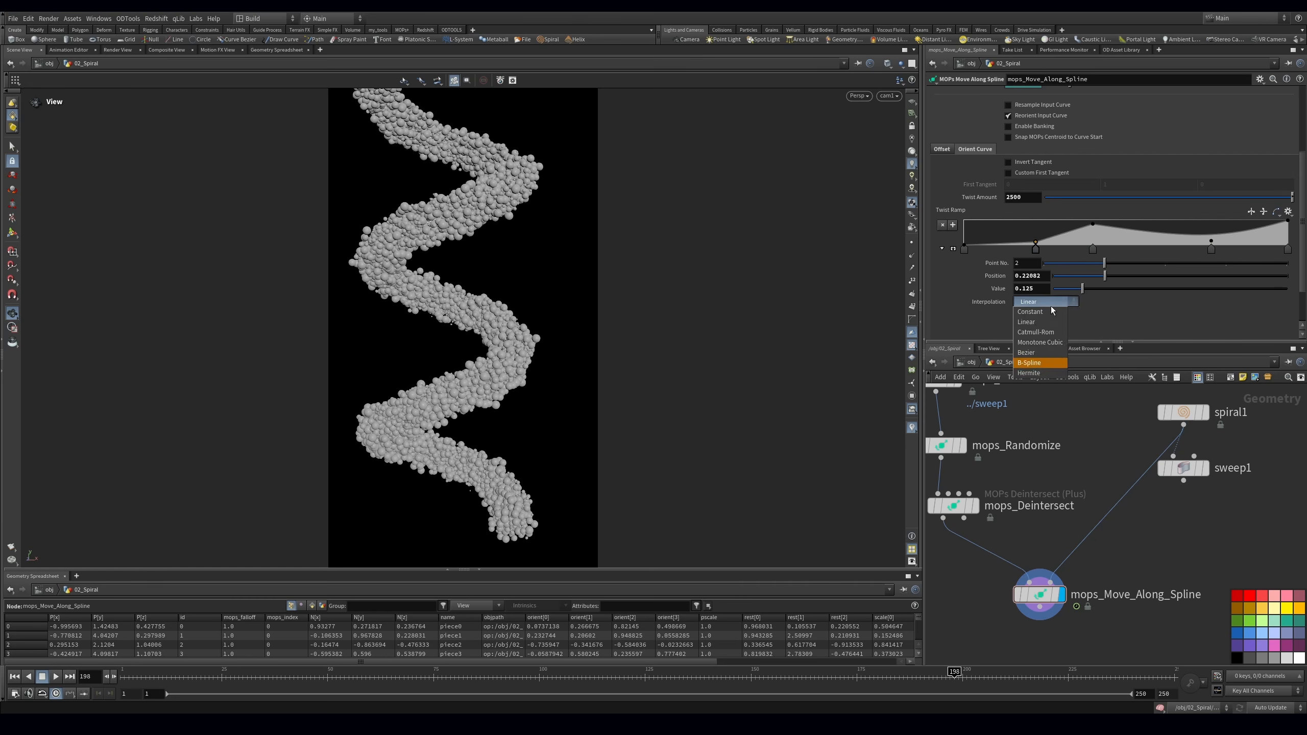
click(1036, 361)
click(964, 249)
click(1043, 302)
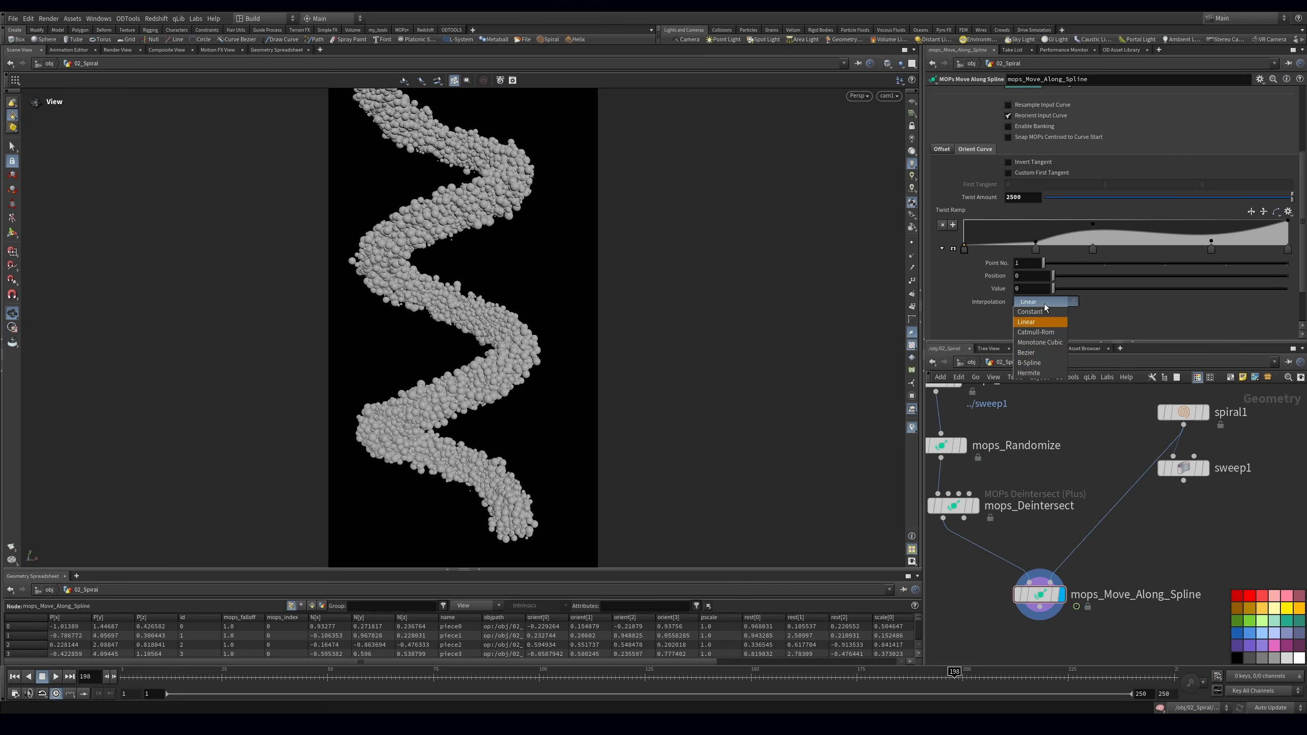
click(1040, 362)
click(1210, 250)
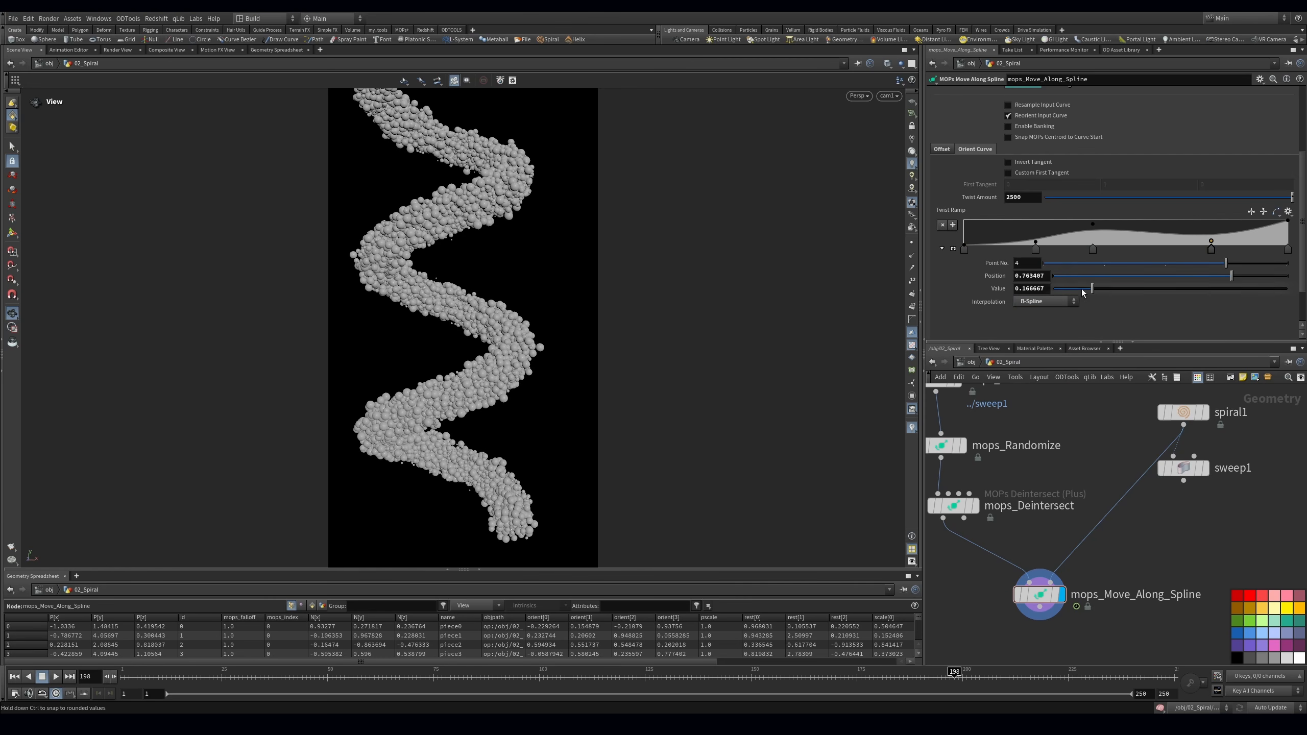
click(1287, 250)
click(1043, 302)
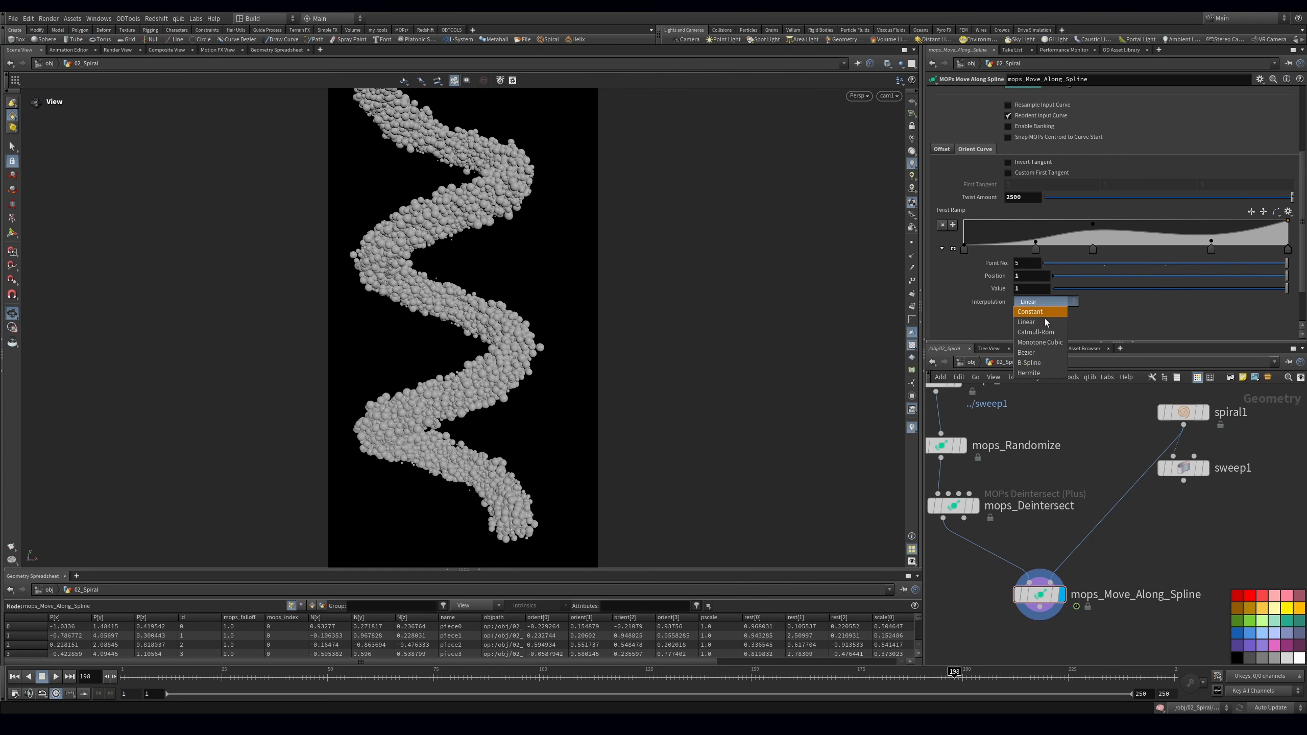
click(1041, 362)
Reshape the twist ramp with low points at about 0.29 and just before the last dip, and a peak of 1 at about 0.51
click(1058, 245)
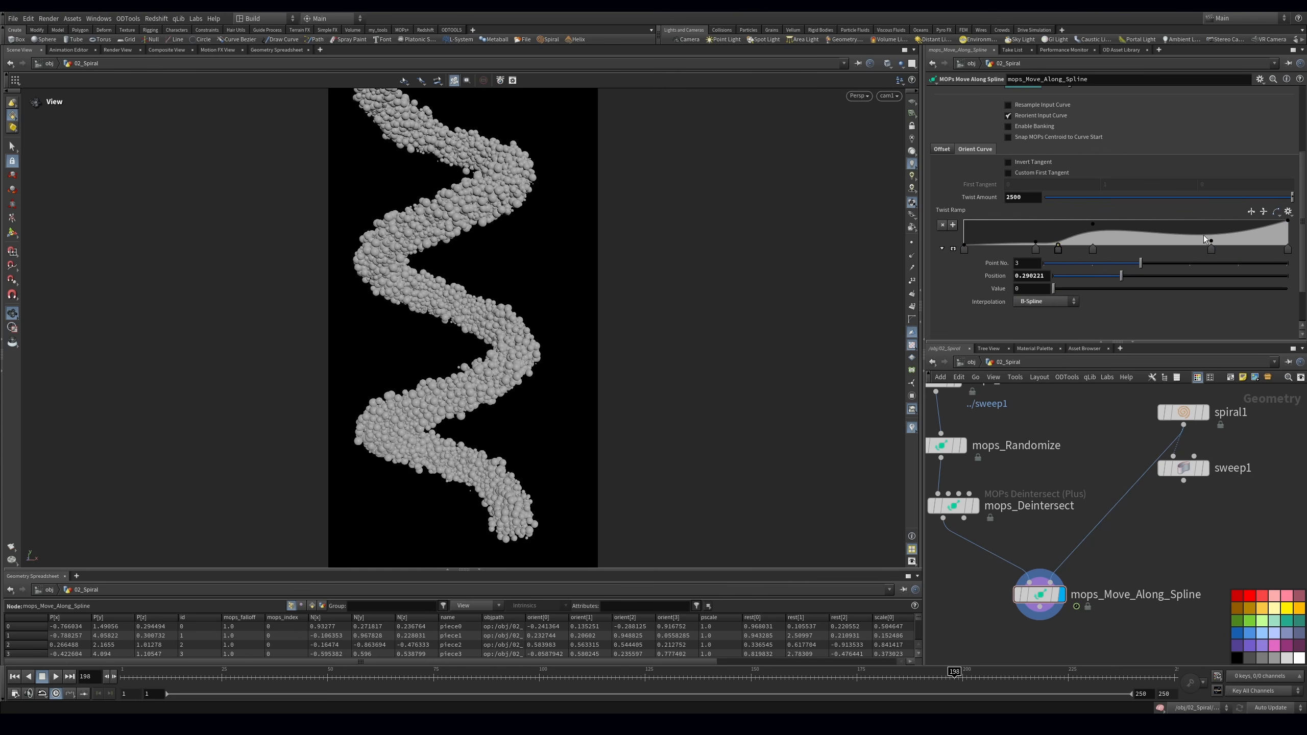
click(1182, 245)
drag(1102, 249, 1128, 220)
Replay the animation from the first frame and set the curve Twist Amount to 1200
click(14, 677)
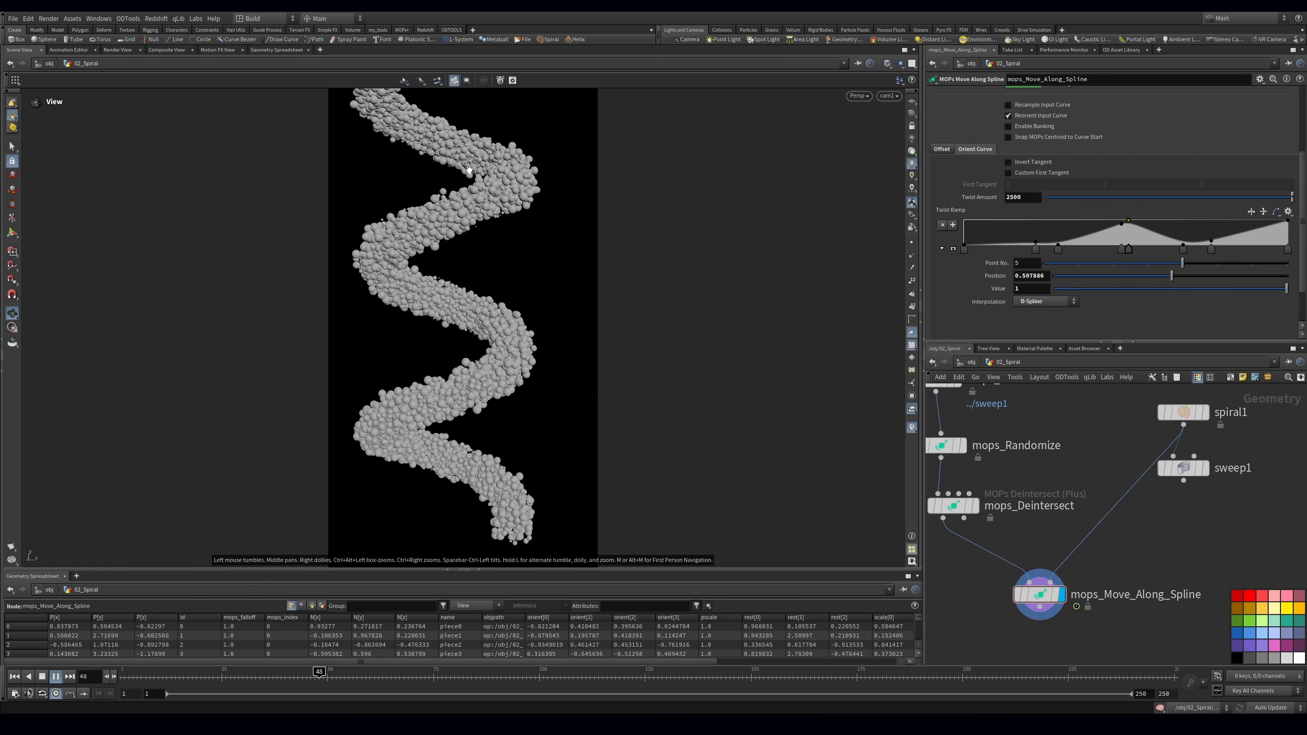
text(120)
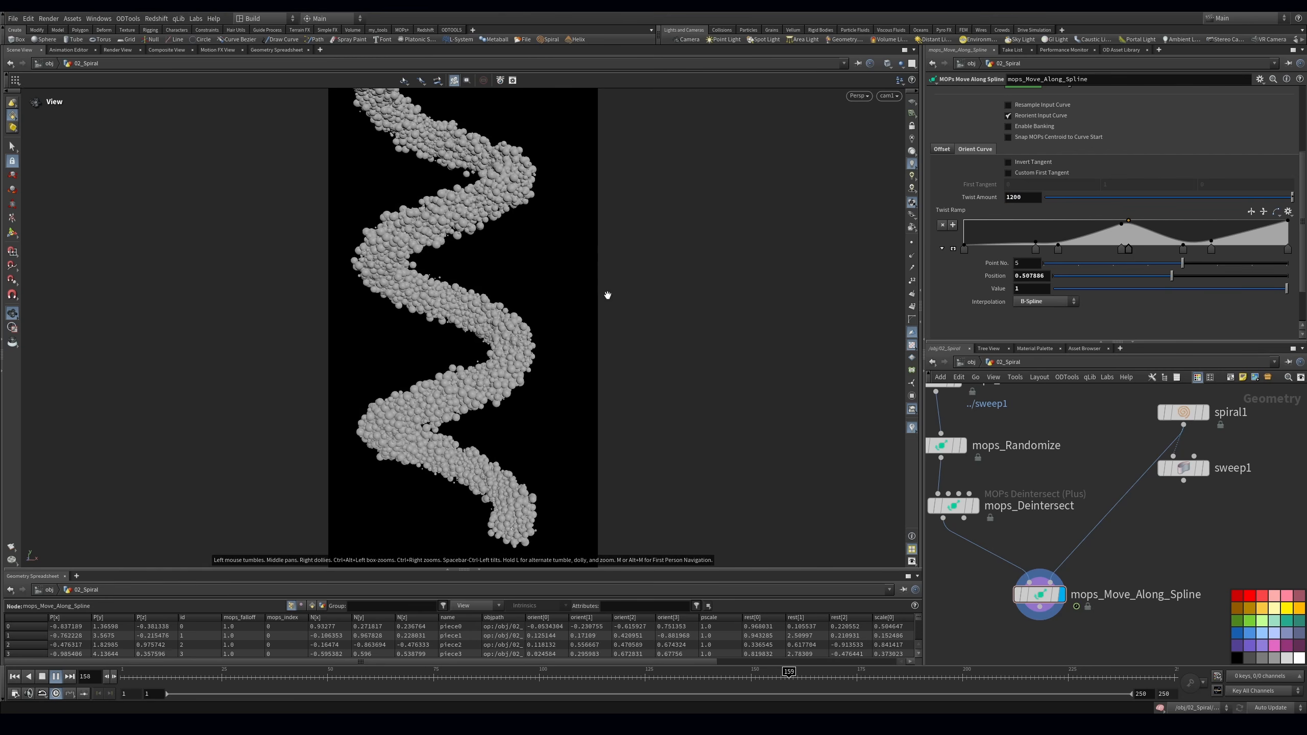
text(h)
Move the sweep1 node aside, clear of the wire from spiral1 to mops_Move_Along_Spline
drag(1146, 470, 1207, 462)
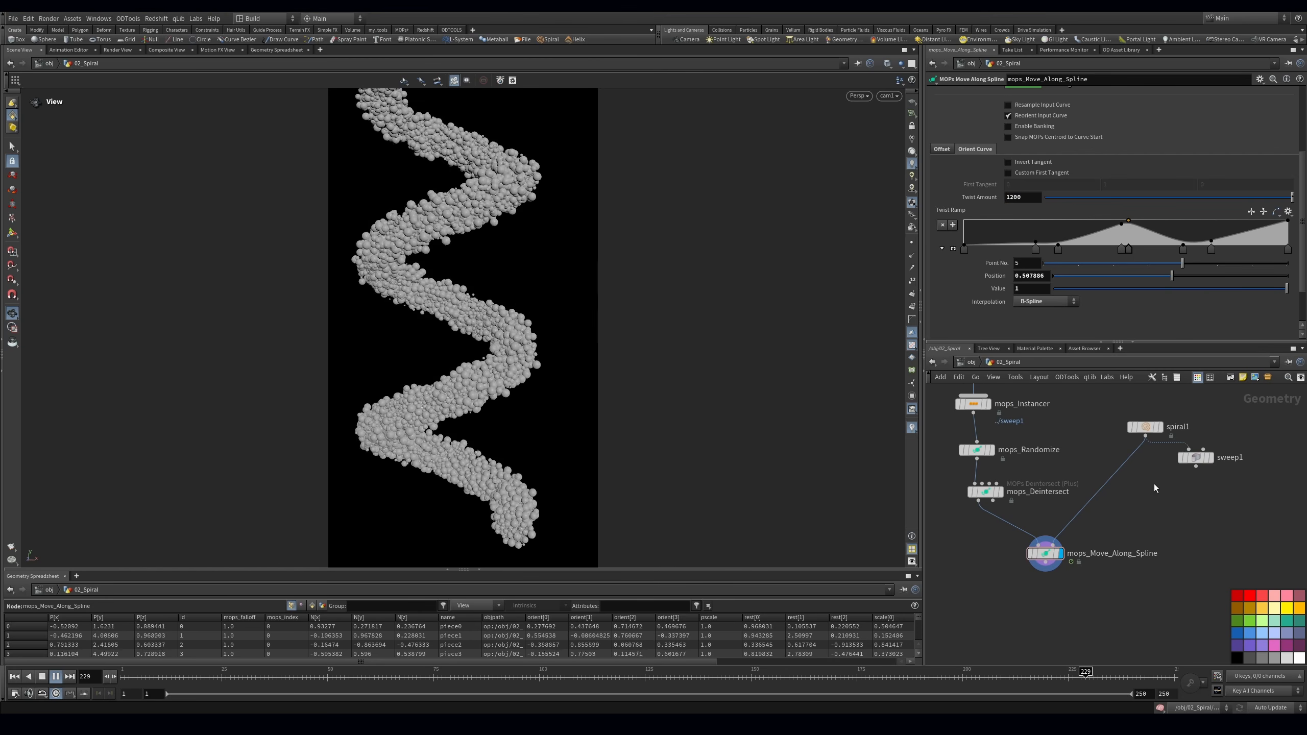
middle_drag(1047, 421, 1039, 475)
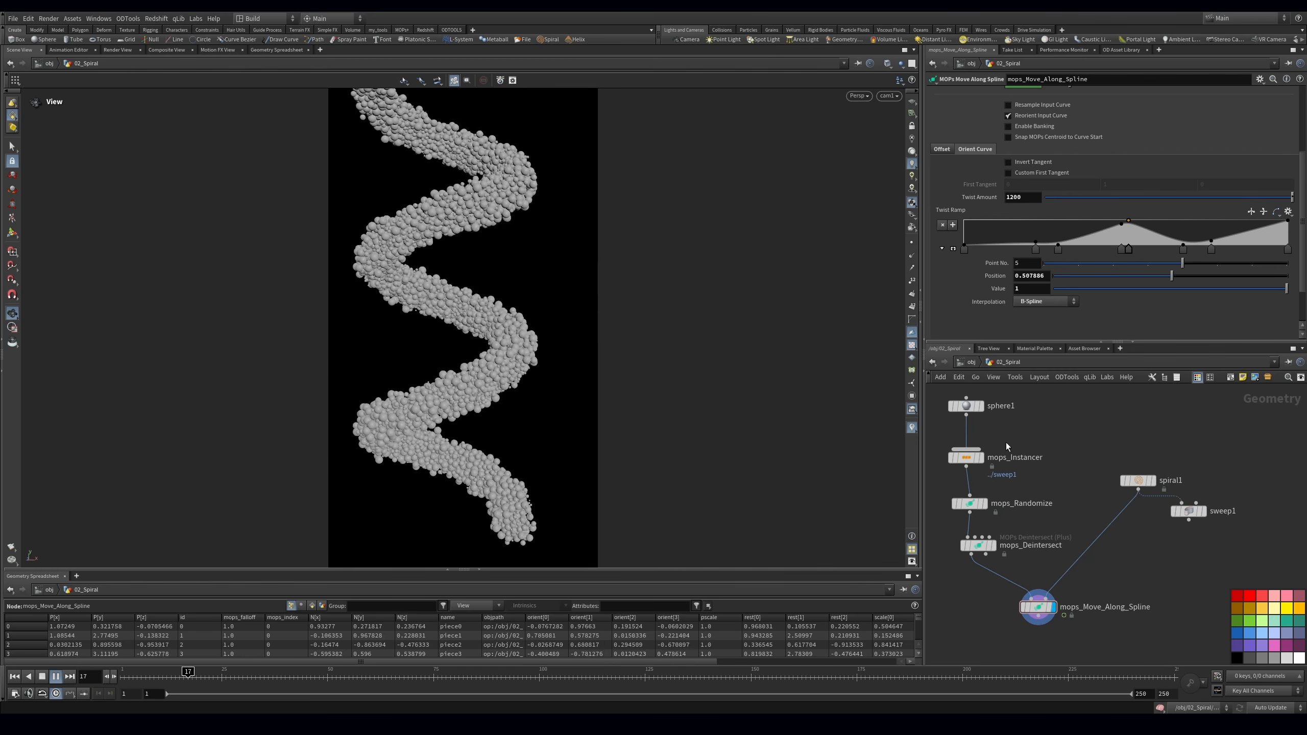
Add a null named OUT_FOR_INSTANCER after sweep1 and assign it as the Template Object of mops_Instancer
click(1188, 520)
key(Tab)
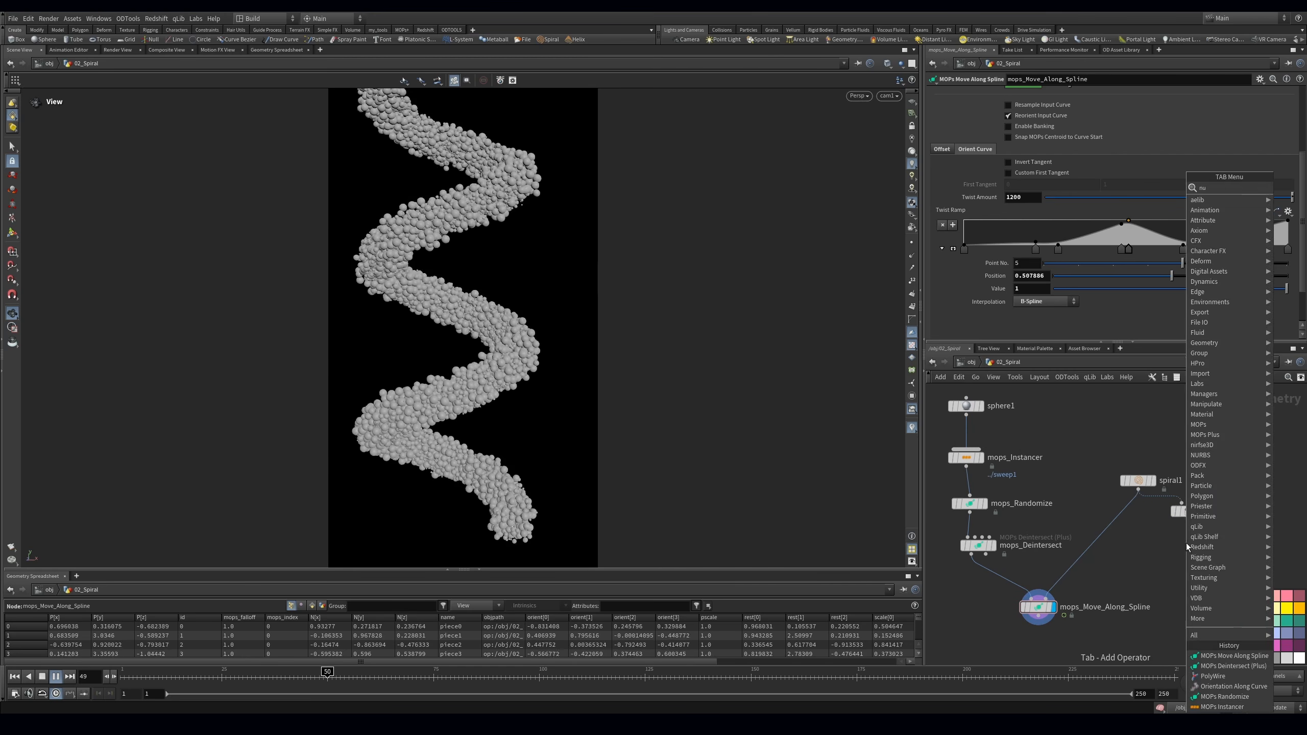
text(null)
key(Return)
key(Return)
double_click(1206, 550)
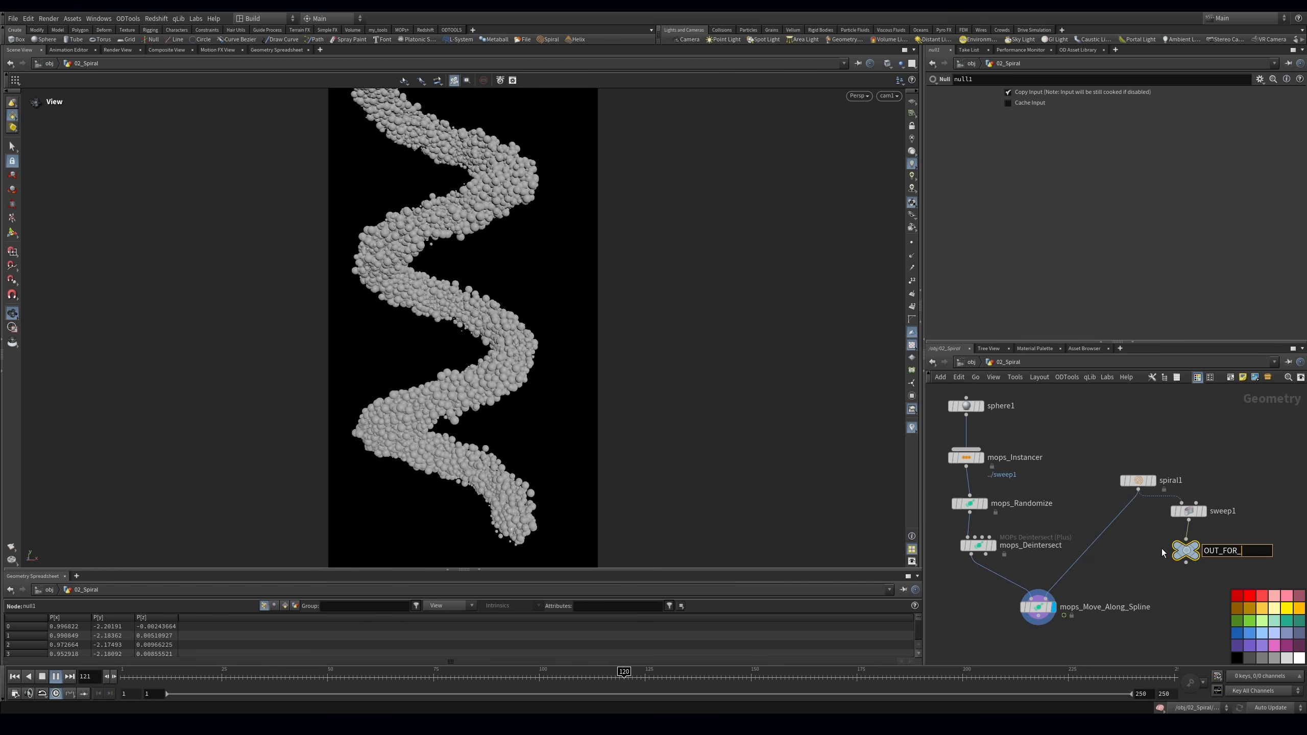
text(OUT_FOR_INSTANCER)
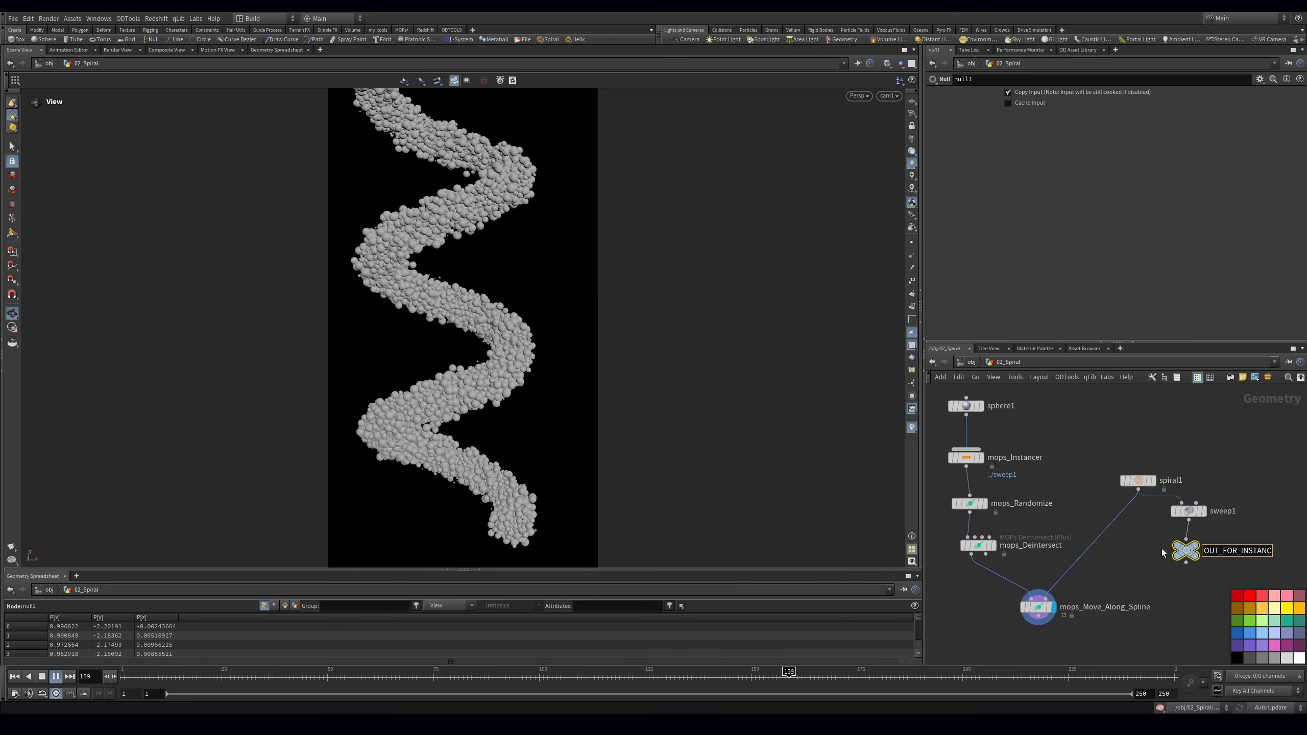
key(Return)
click(966, 457)
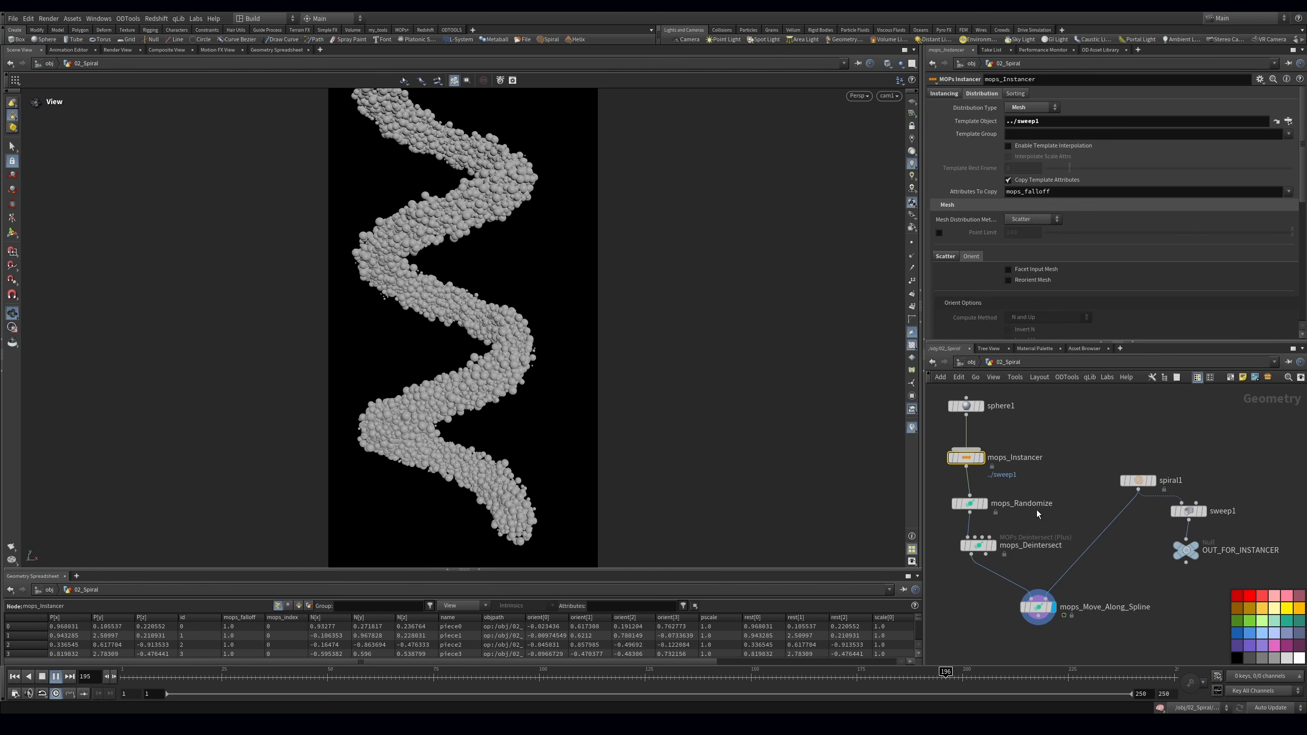
drag(1186, 549, 1031, 121)
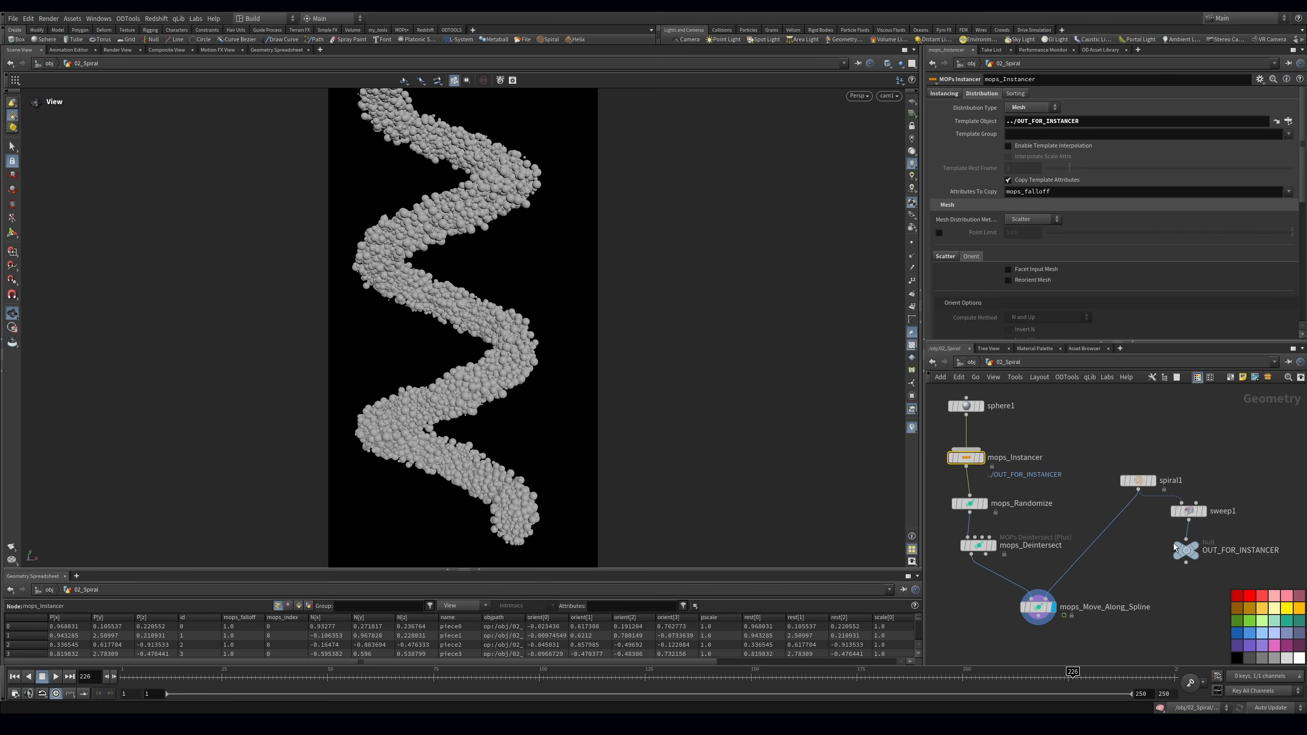
Give the OUT_FOR_INSTANCER null a dark colour and a bar-like node shape, and save the scene
click(1185, 550)
key(c)
key(z)
click(1250, 609)
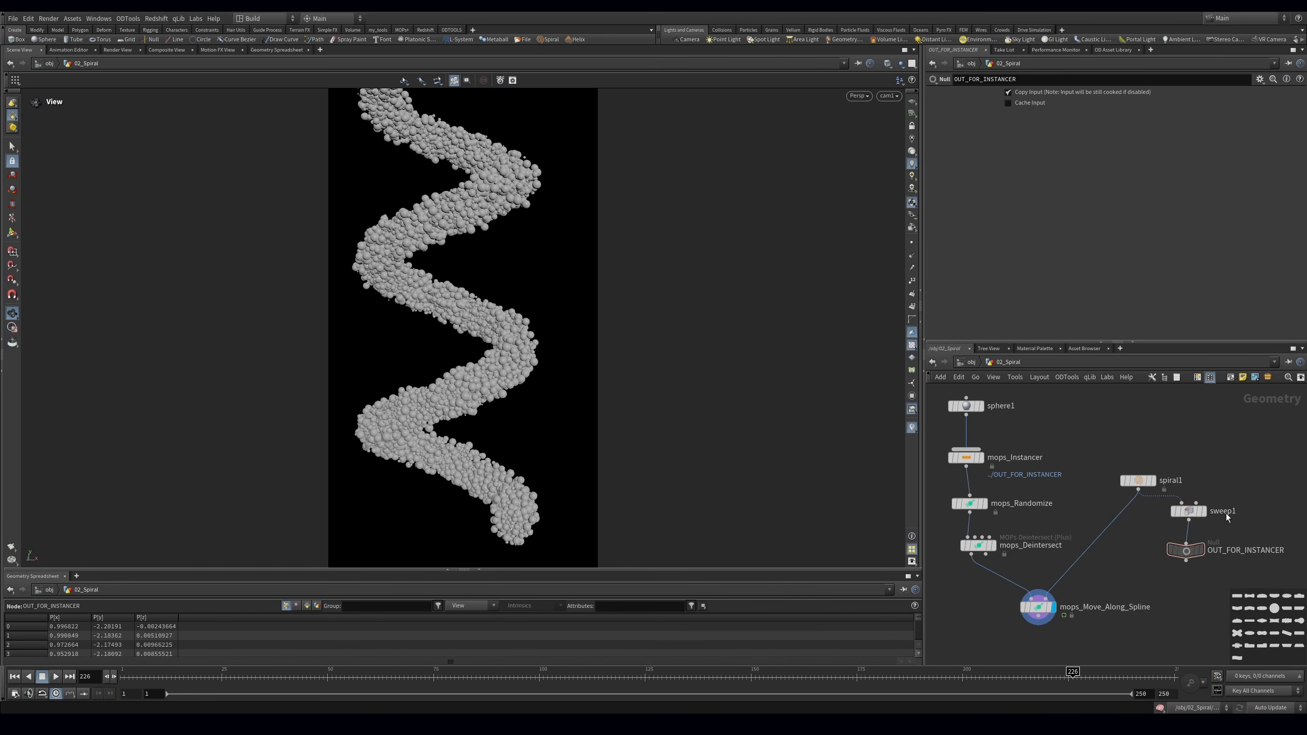
scroll(1121, 566, down, 4)
key(ctrl+s)
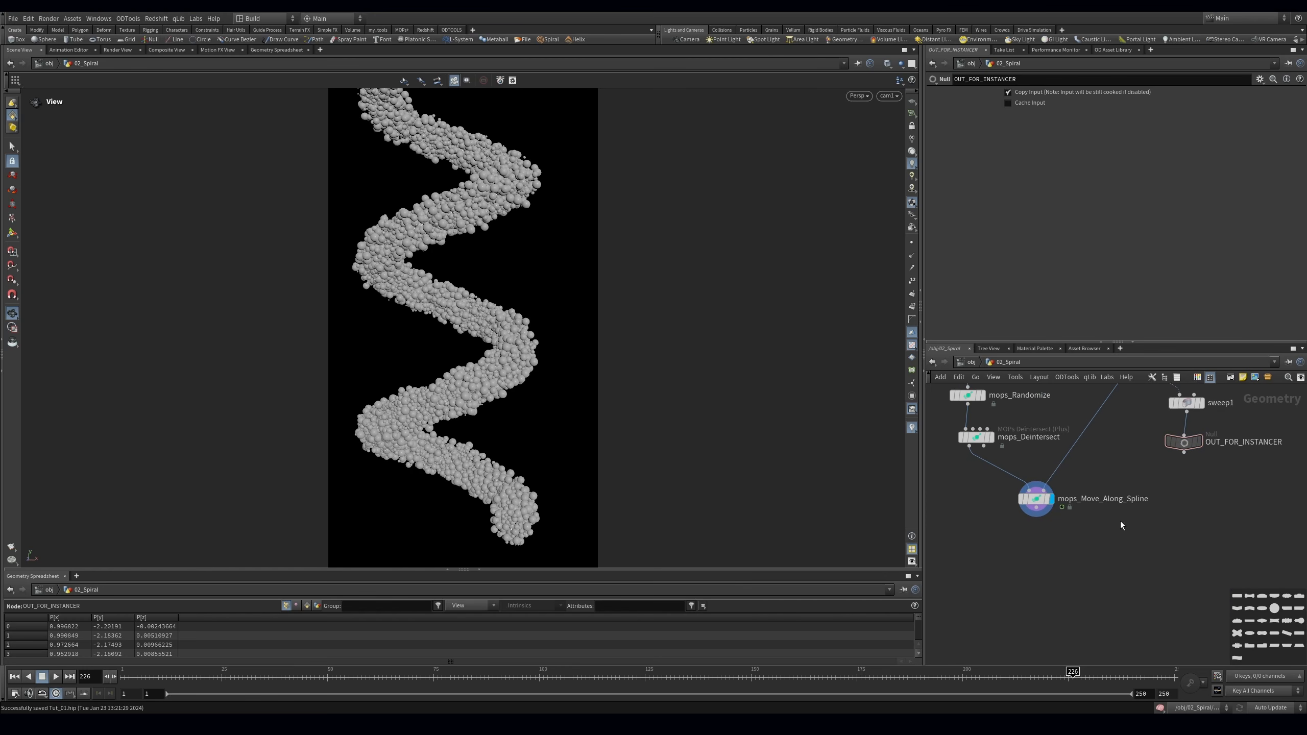
Go to frame 106 and add a MOPs Instancer below the spline setup with a new torus wired into it
drag(226, 676, 564, 678)
scroll(1055, 556, up, 2)
key(Tab)
text(mops inst)
key(Return)
scroll(1094, 585, down, 2)
key(Tab)
text(torus)
key(Return)
drag(1091, 616, 1117, 610)
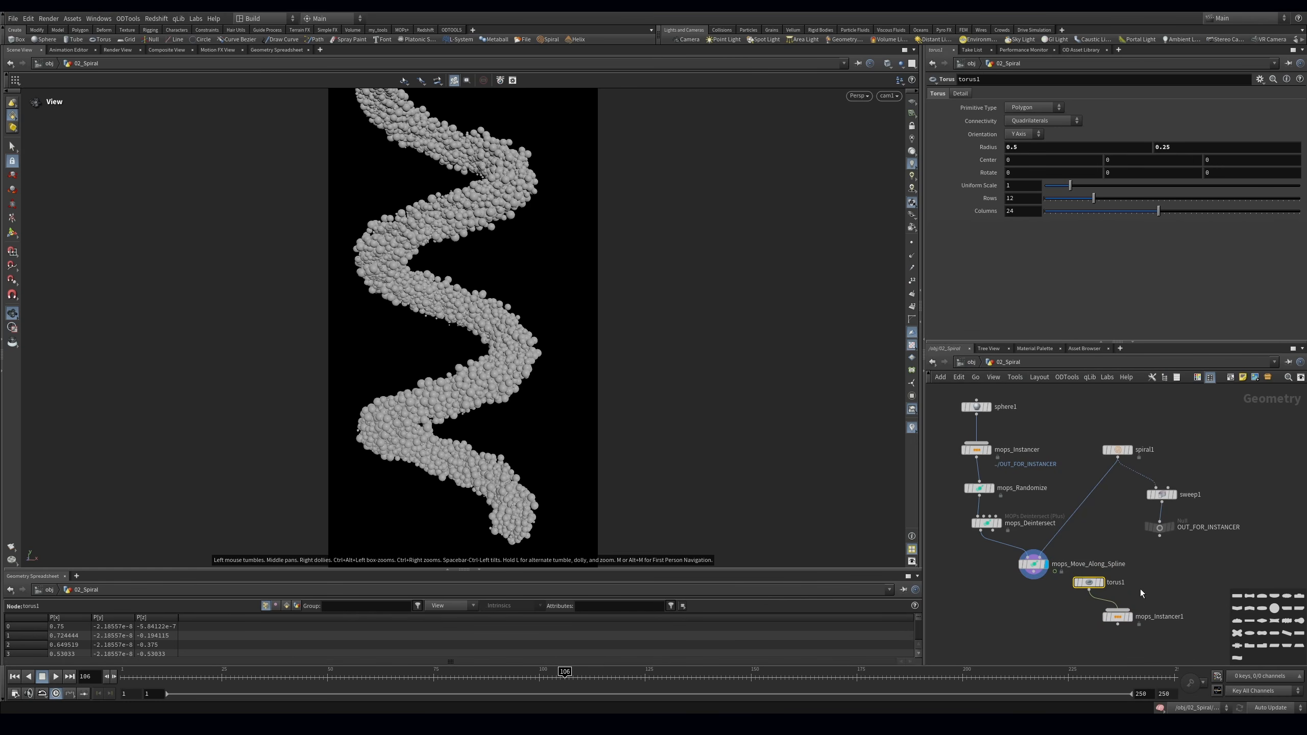
Replace the blank torus instancer with a copy of mops_Instancer fed by torus1, with Force Total Count at 8, and display it
alt+drag(980, 449, 1073, 623)
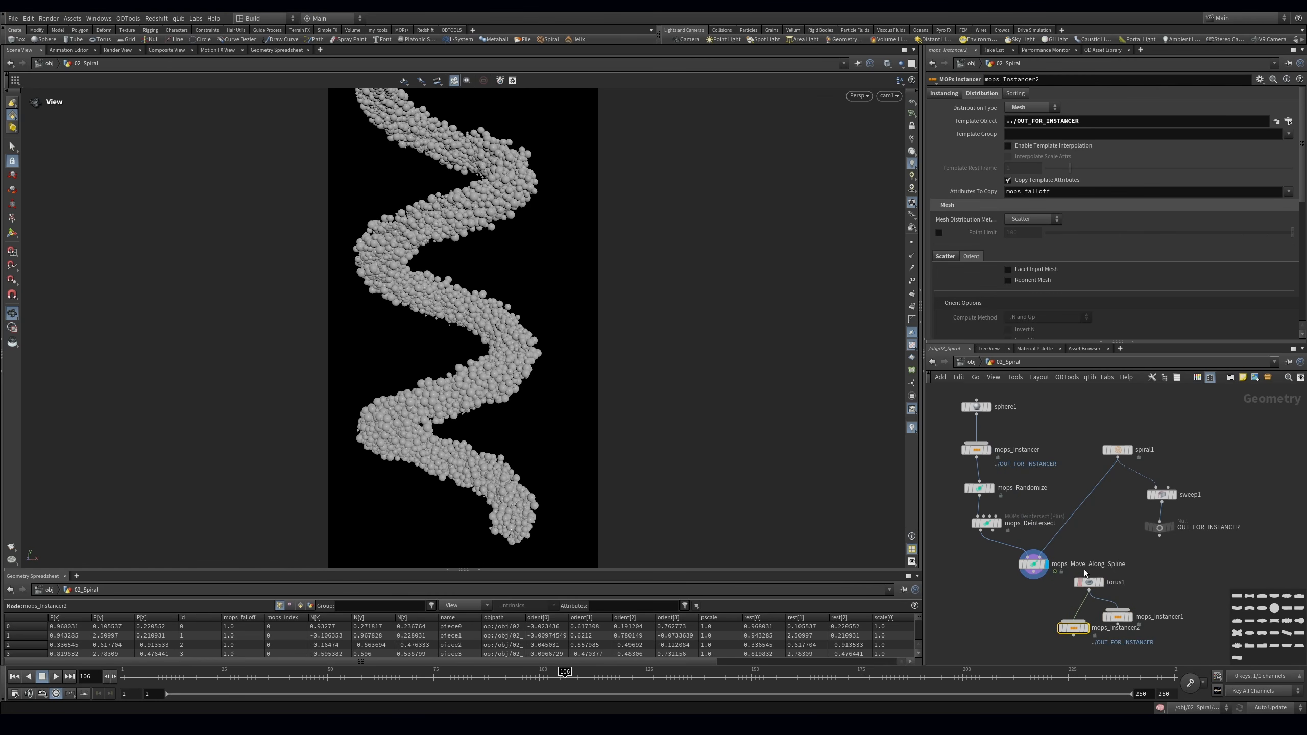
scroll(992, 273, down, 3)
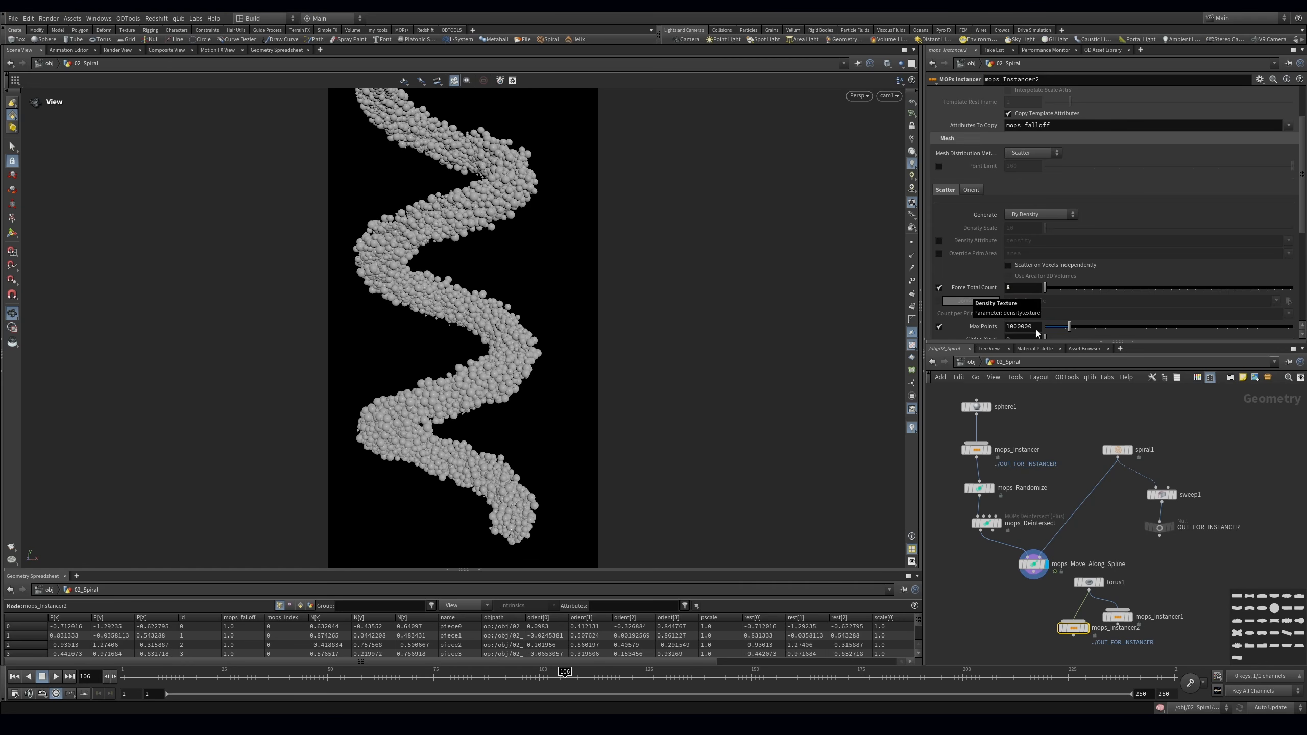
click(1116, 616)
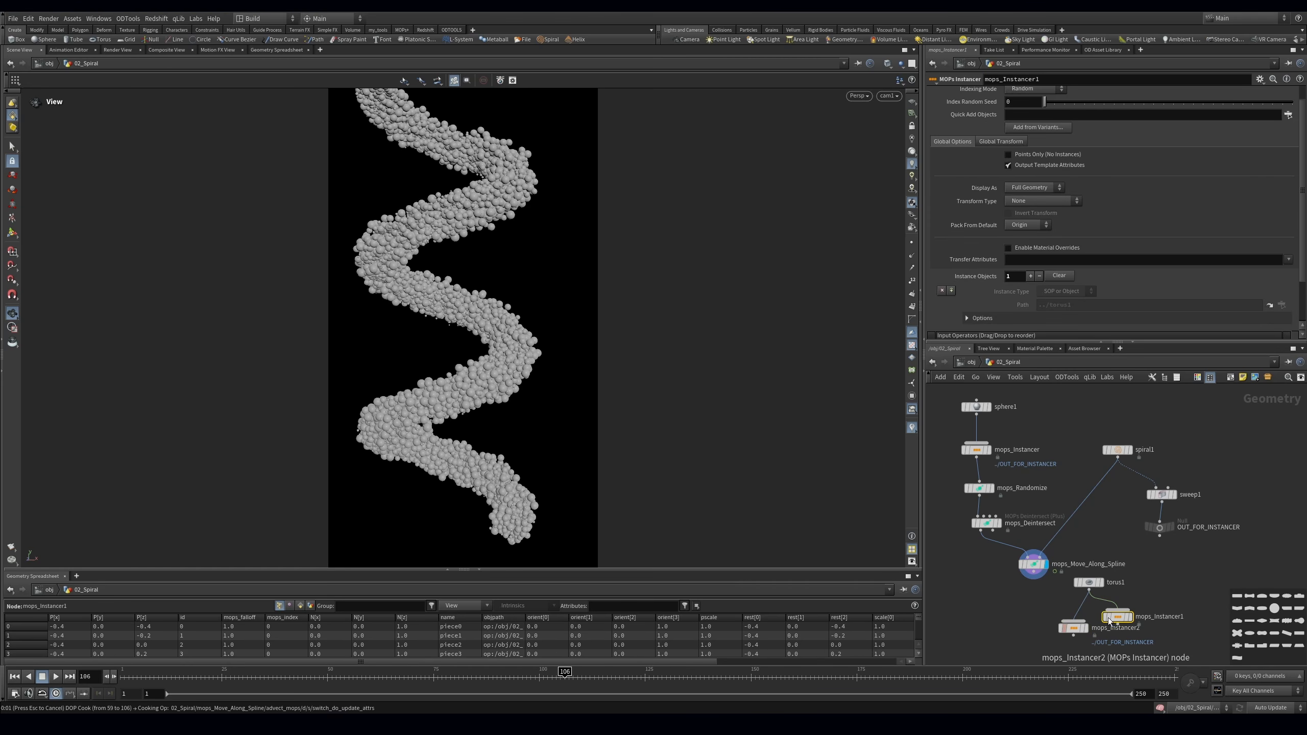
key(Delete)
drag(1075, 628, 1114, 622)
click(1102, 628)
Set torus1's second radius to 0.15 and move the torus node closer above its instancer
click(1090, 583)
key(BackSpace)
text(1)
key(Return)
middle_drag(1103, 588, 1093, 533)
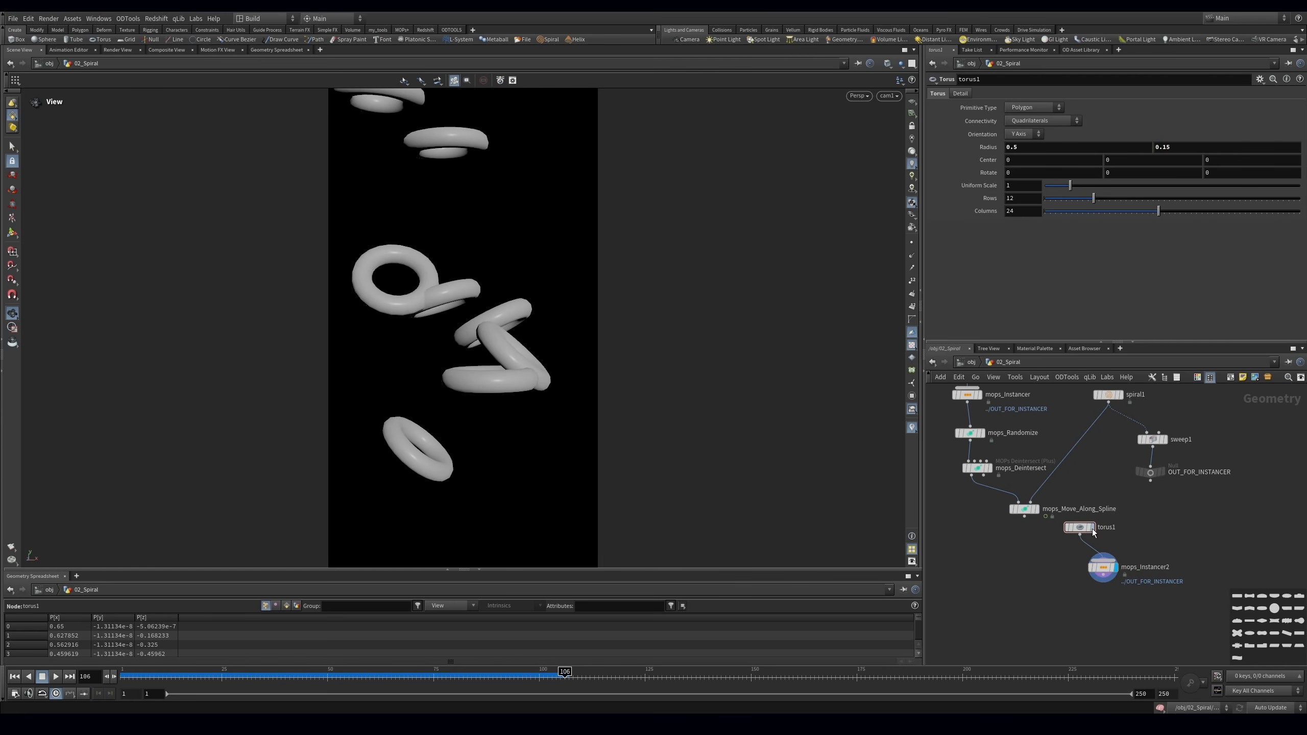
drag(1080, 534, 1104, 523)
Merge mops_Move_Along_Spline with mops_Instancer2 and display the merged result
click(1024, 508)
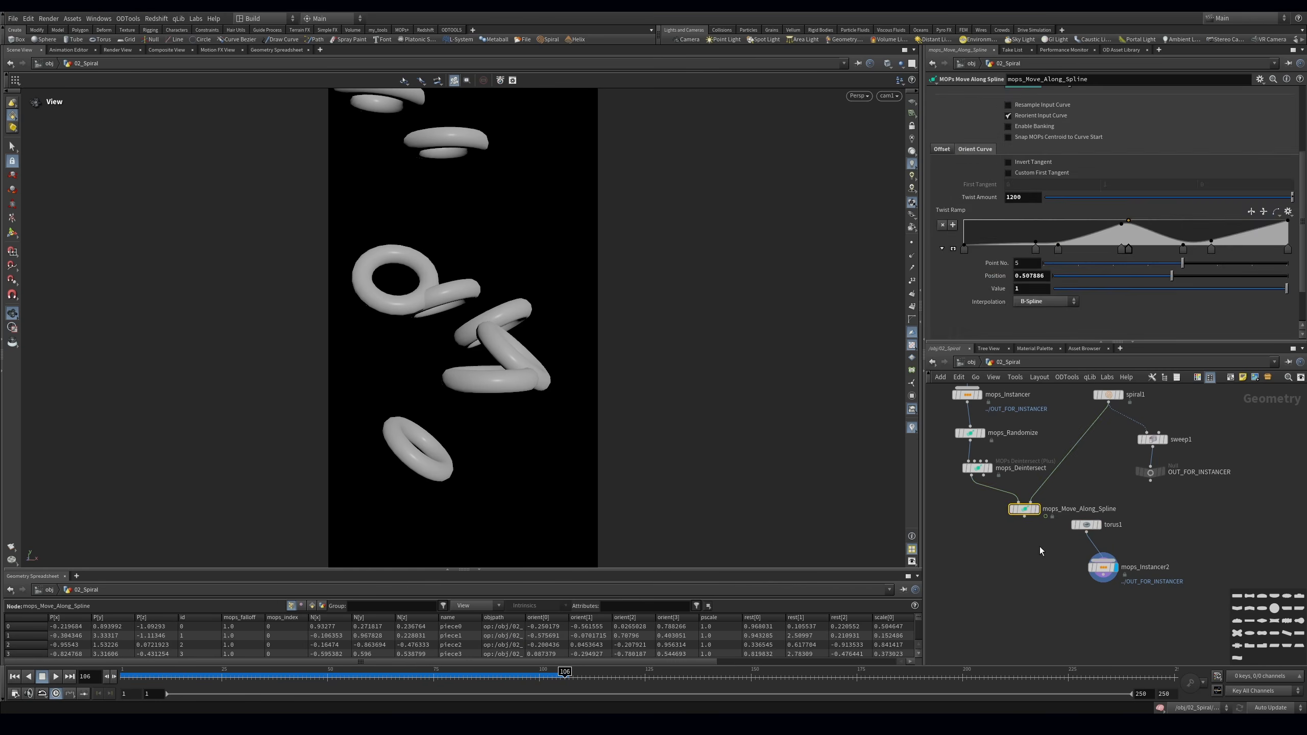
click(1098, 567)
key(Tab)
text(mer)
key(Return)
click(1030, 612)
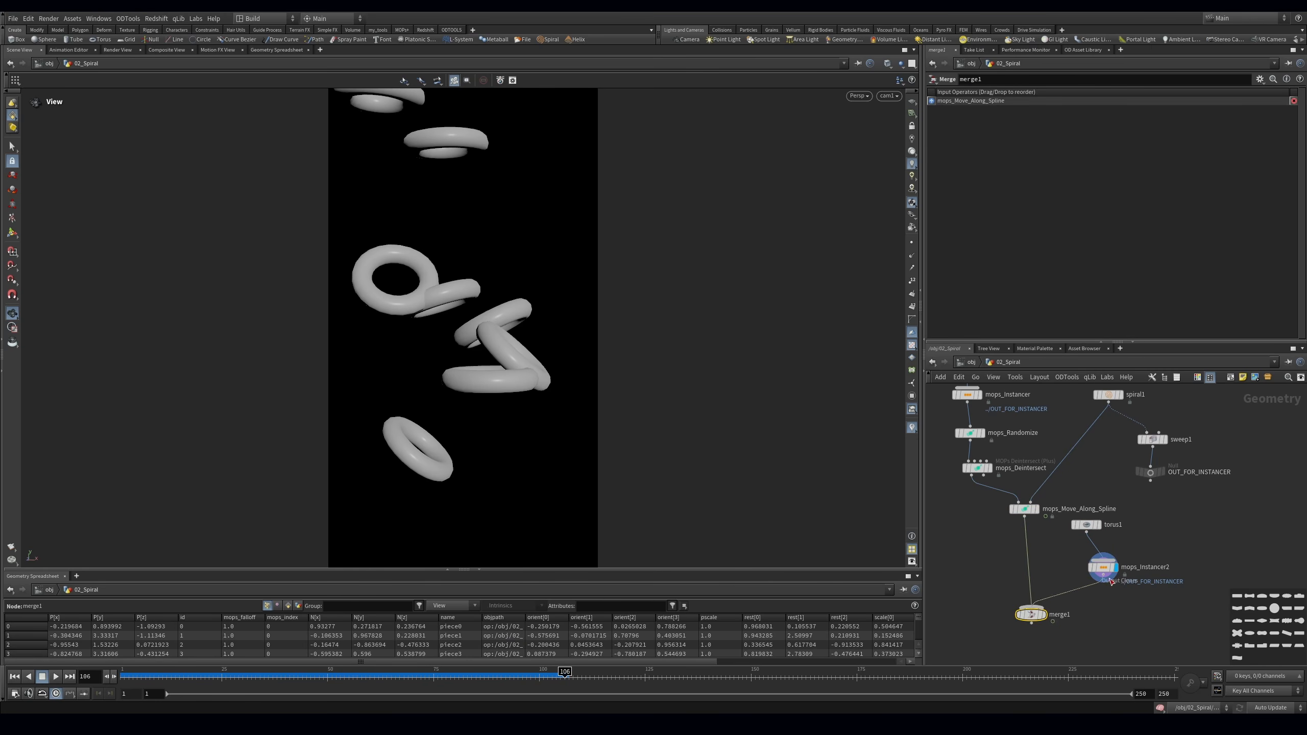
key(r)
drag(1030, 611, 1043, 601)
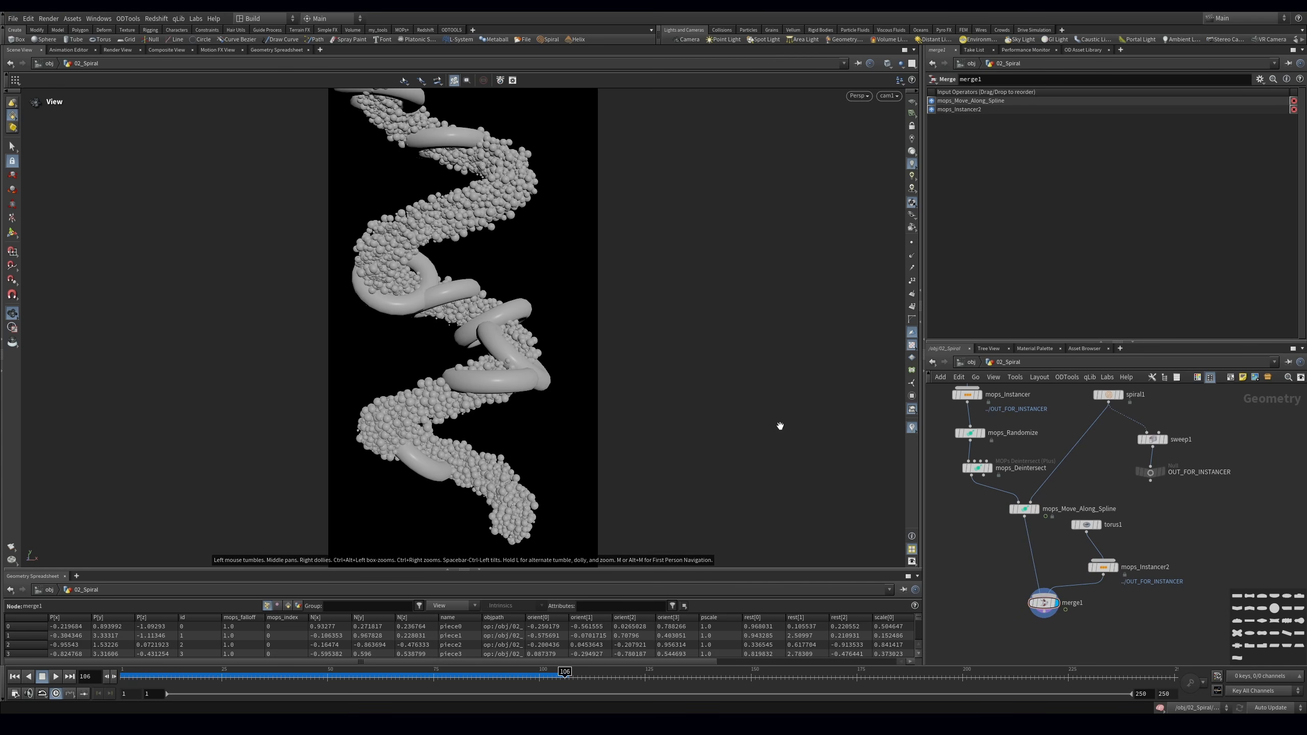
Try Reorient Mesh in the orient settings of mops_Instancer2
click(1102, 567)
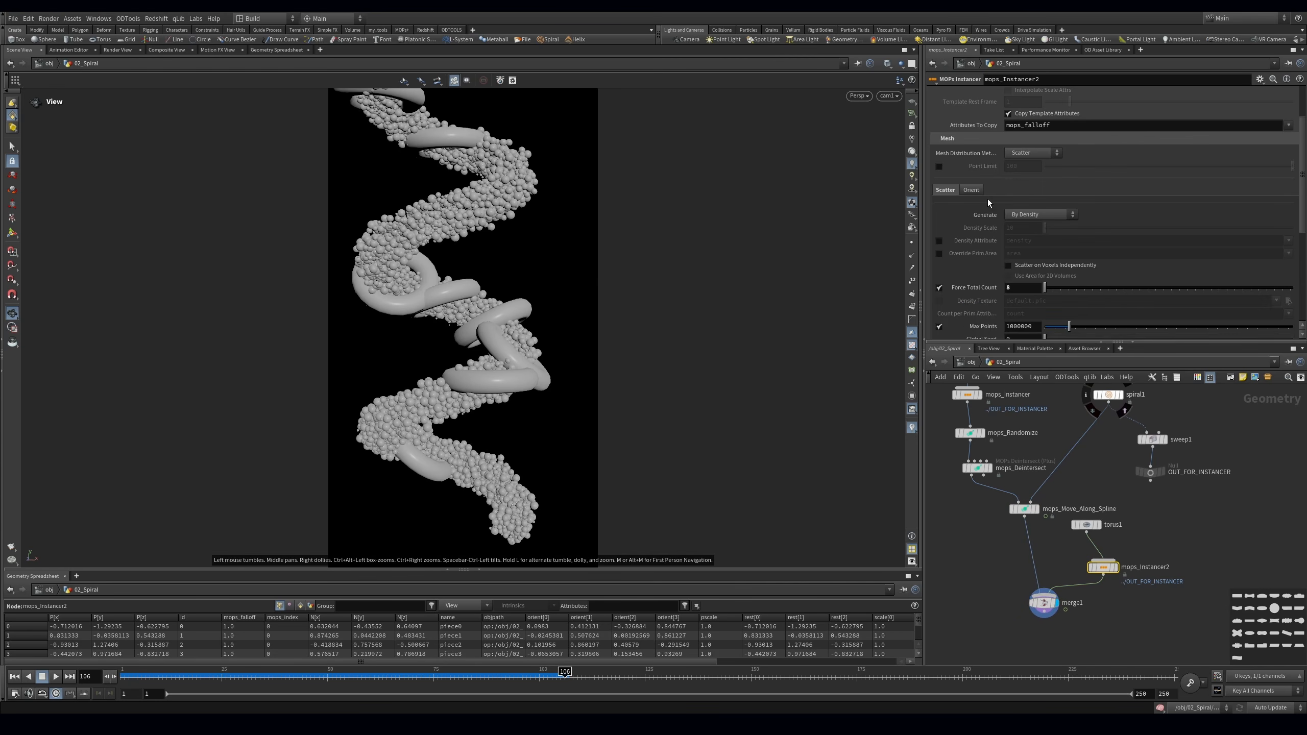
click(970, 189)
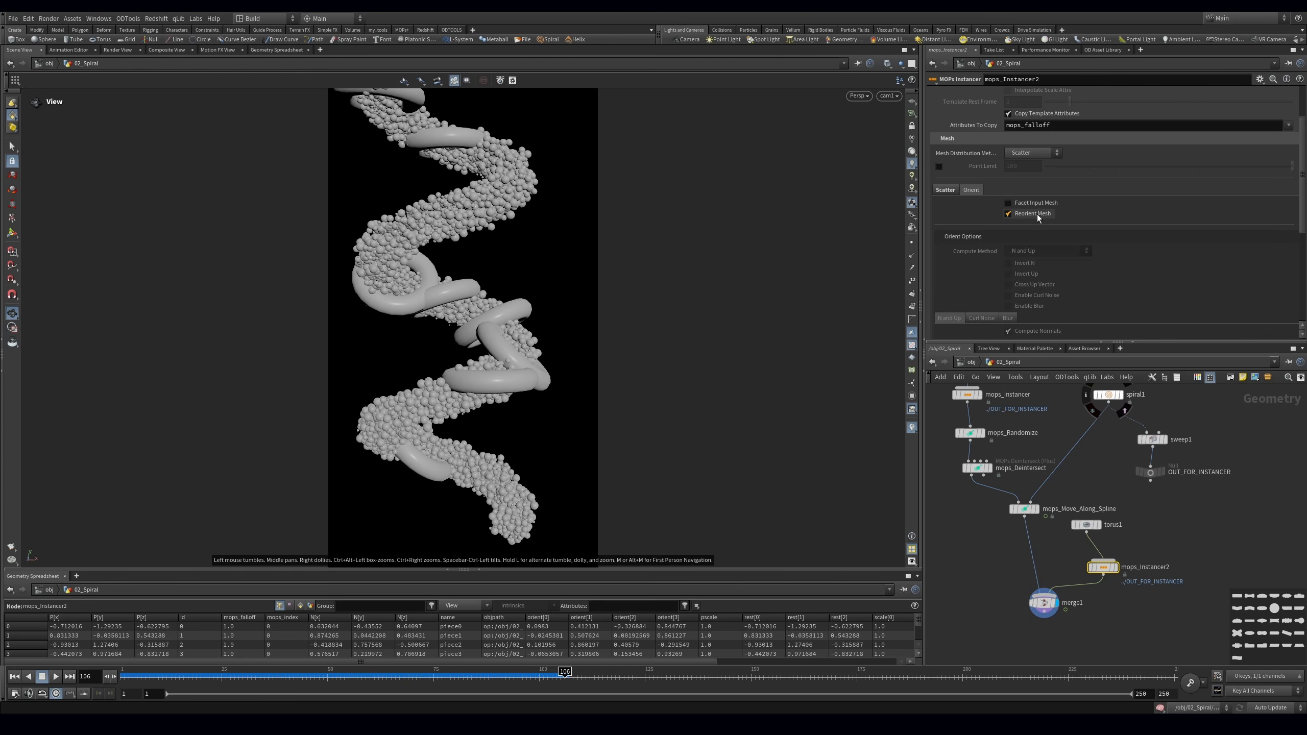
click(1008, 213)
click(1036, 213)
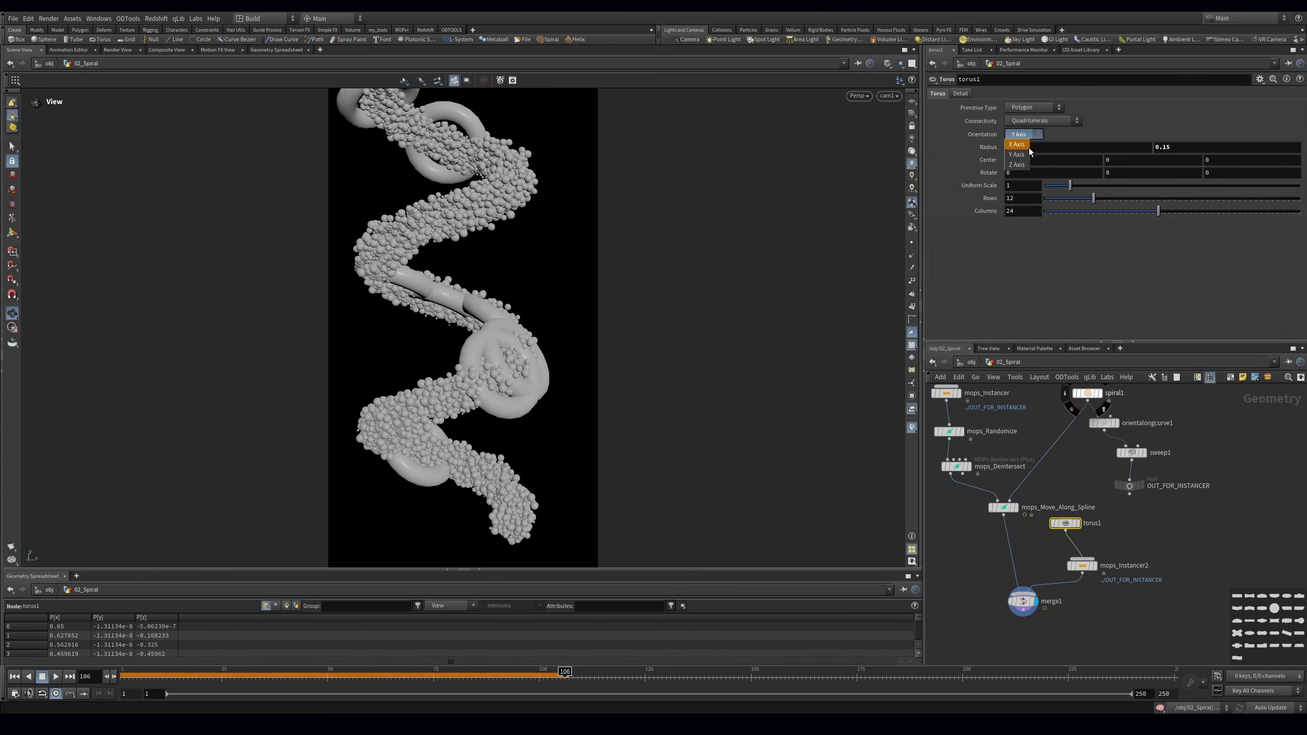
Set torus1's orientation to Z Axis and line the node up above mops_Instancer2
click(1023, 134)
click(1017, 164)
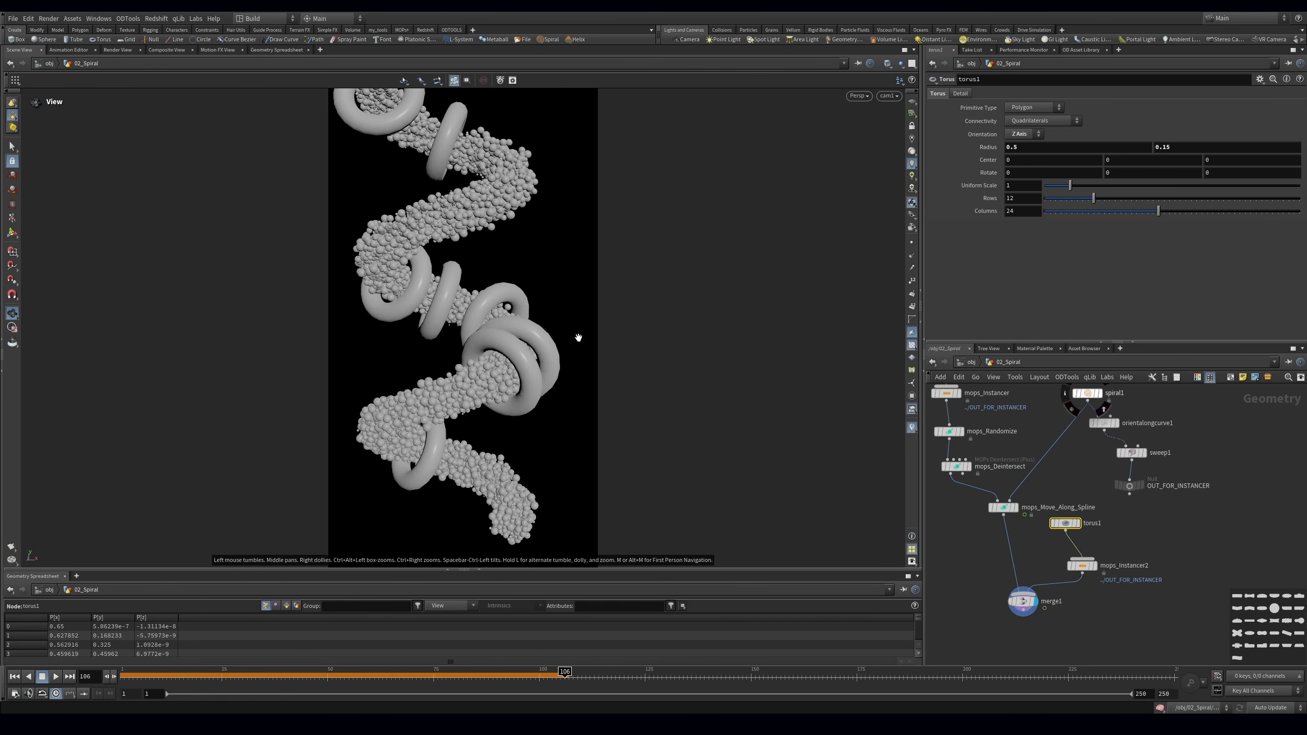
drag(1075, 523, 1086, 527)
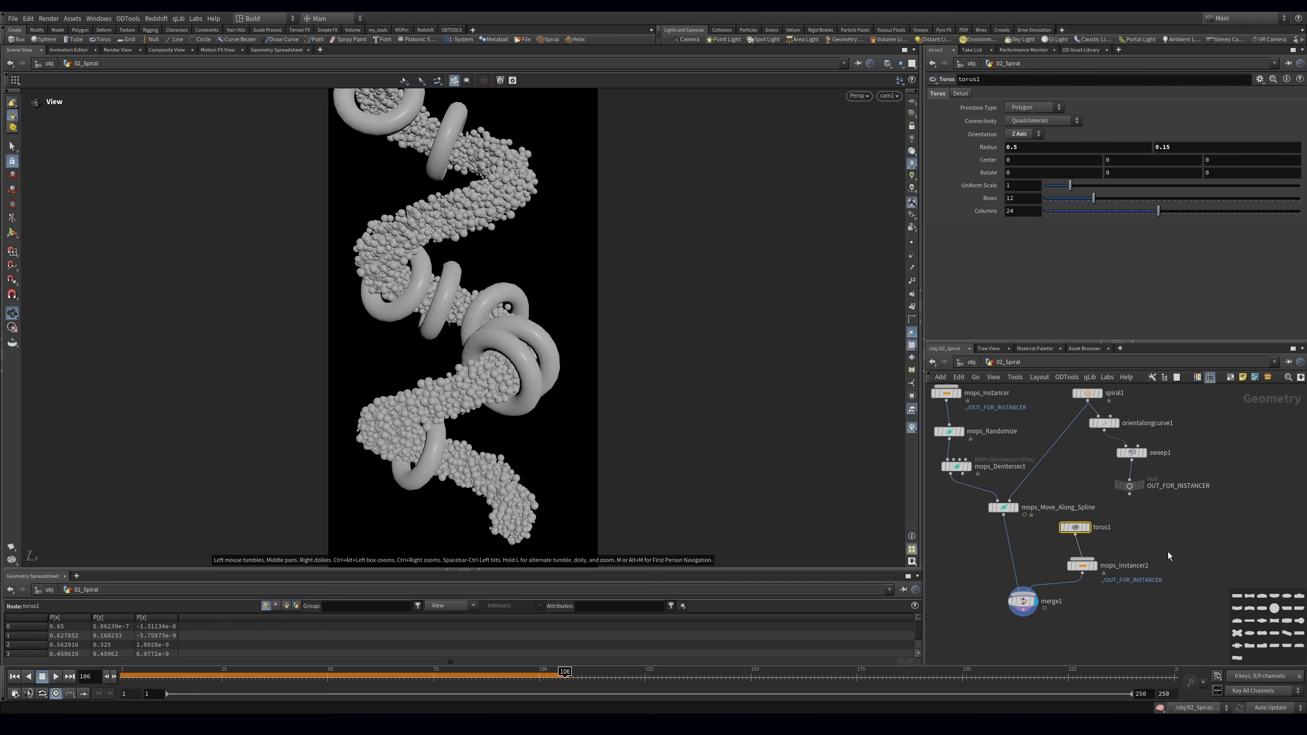
middle_drag(1168, 552, 1163, 527)
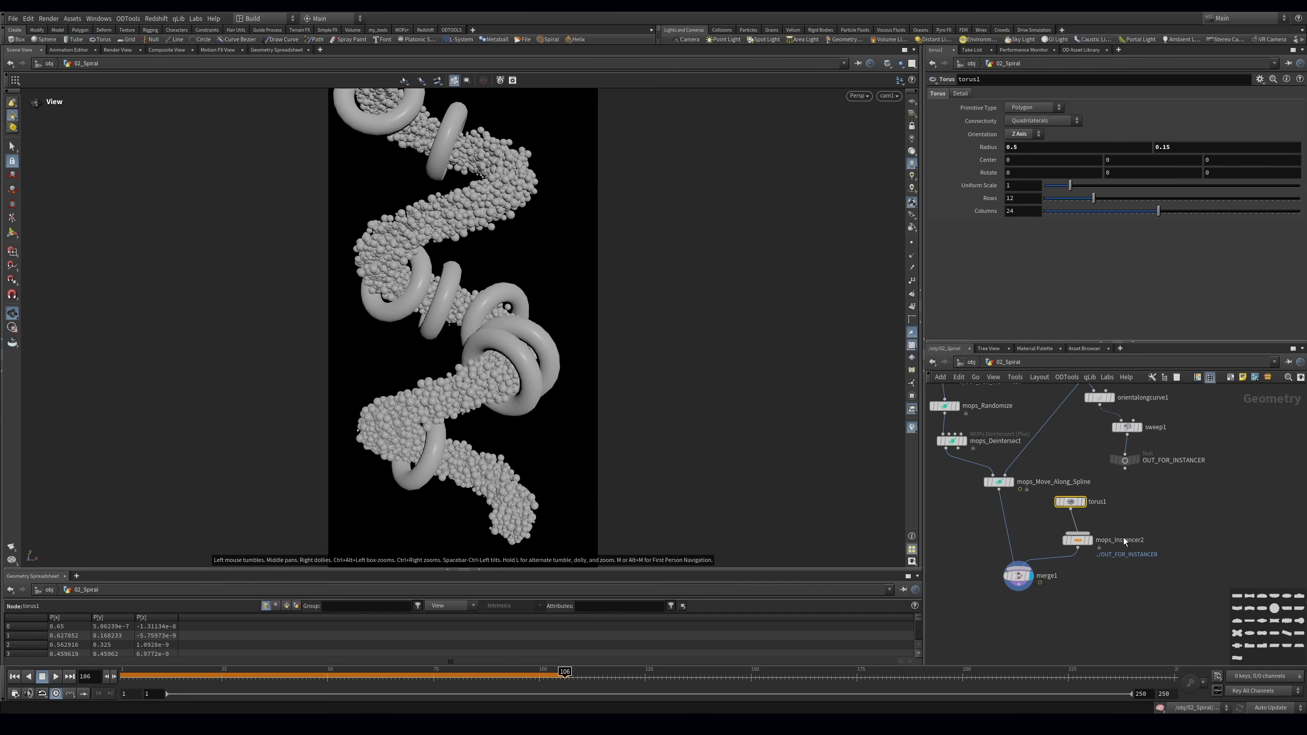
On mops_Instancer2, set Force Total Count to 4 and Global Seed to 1.34, and raise Relax Iterations nearly to the slider's maximum
click(1089, 536)
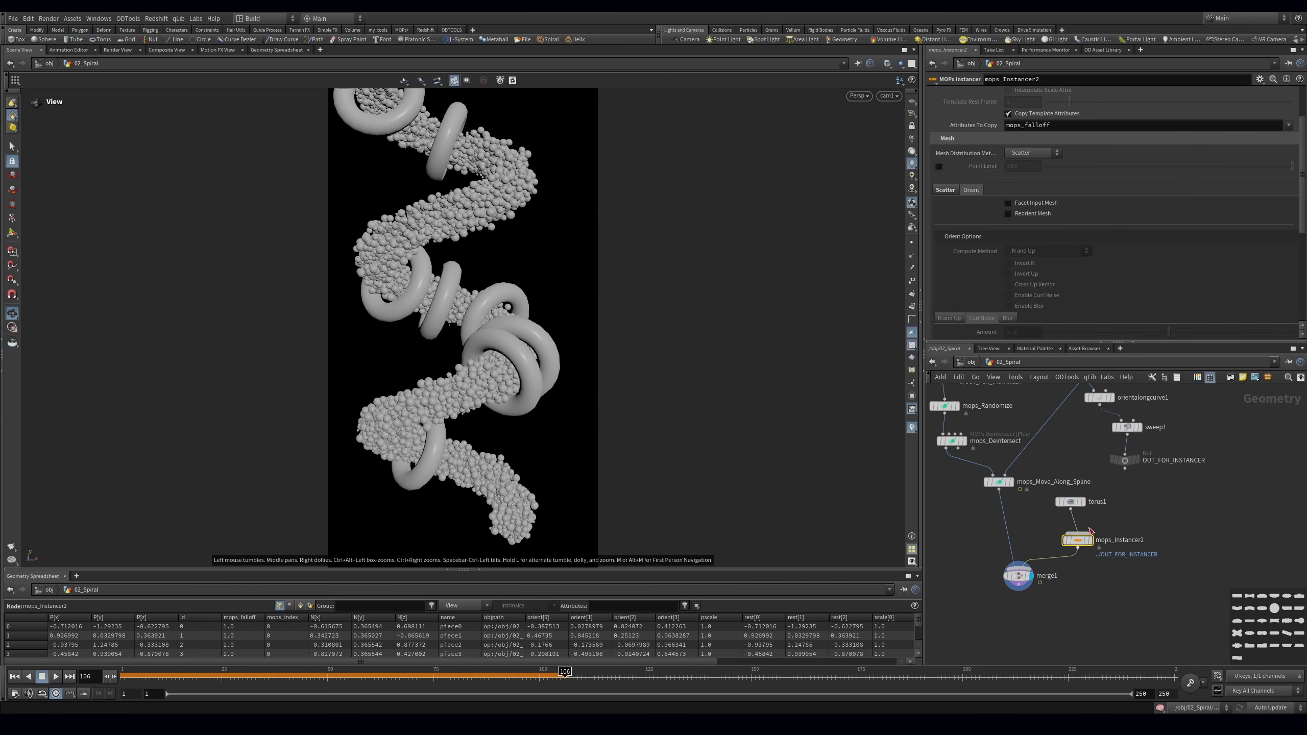
click(945, 189)
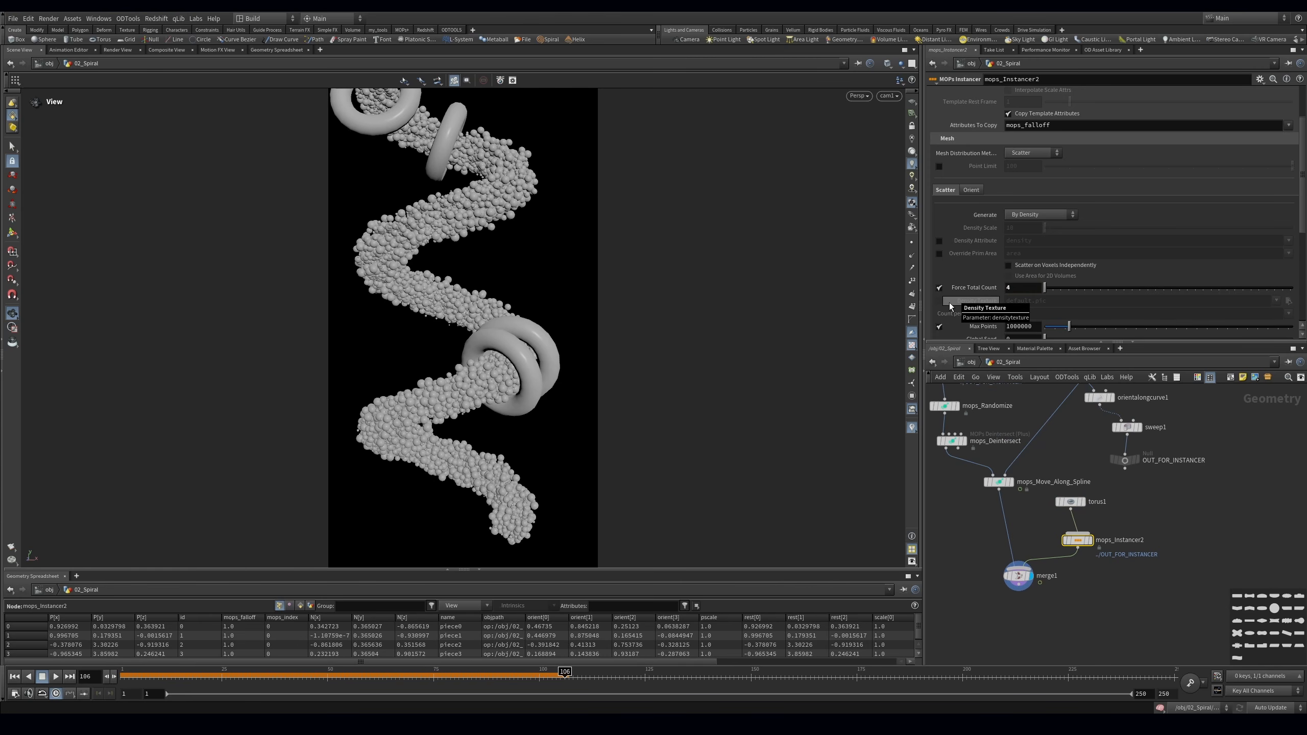
scroll(1053, 313, down, 3)
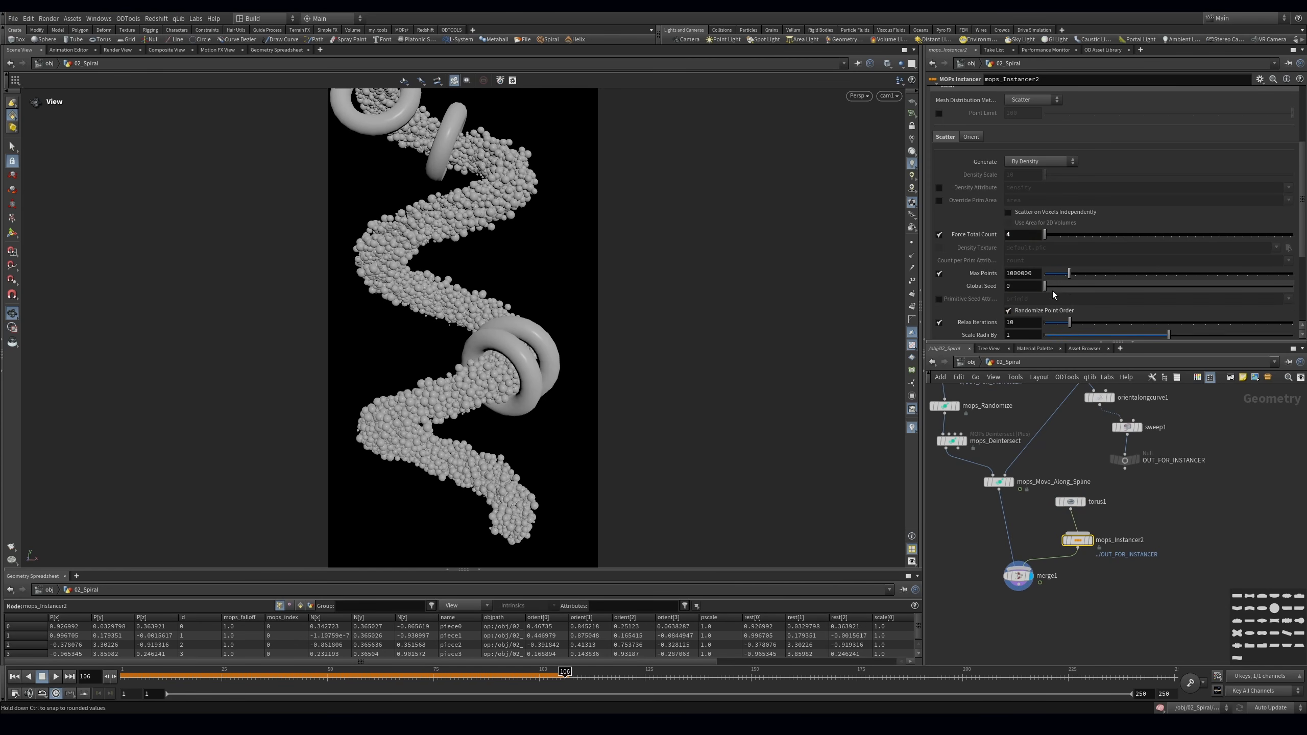
drag(1069, 322, 1289, 323)
click(1077, 286)
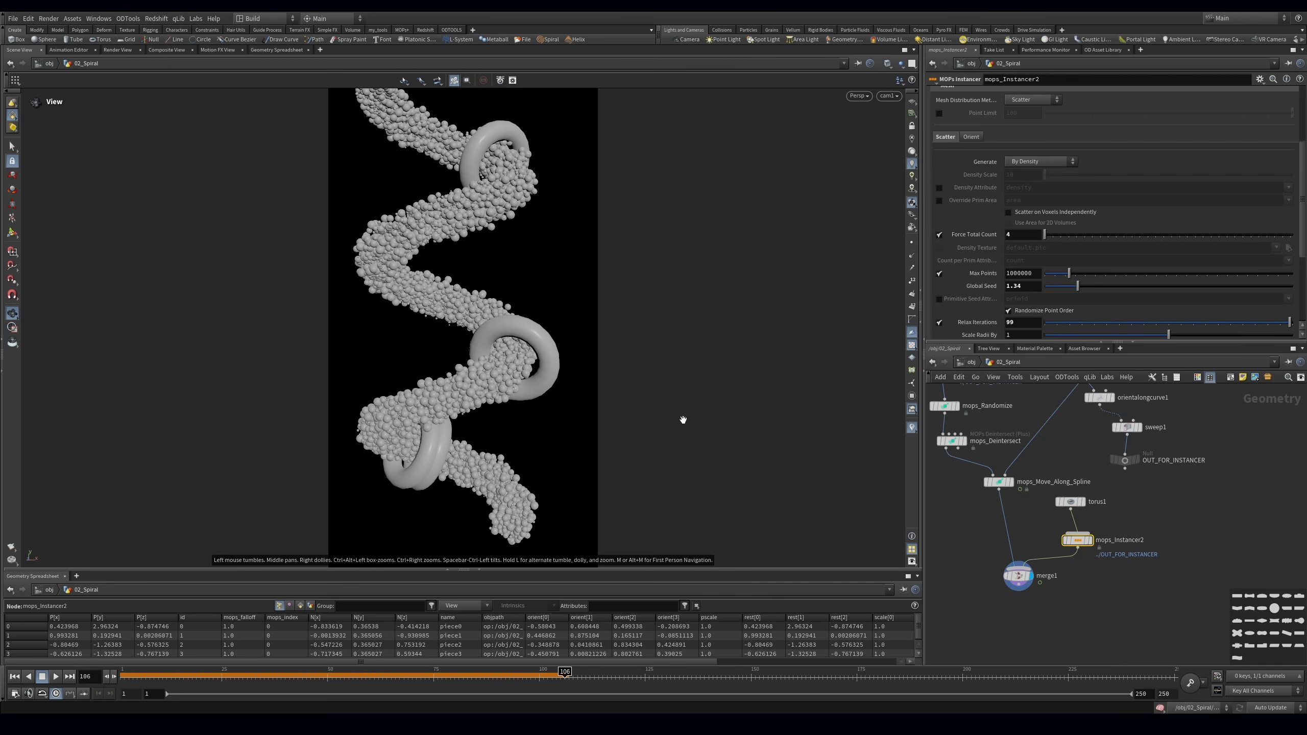
Switch mops_Instancer2 to Curve distribution with orientalongcurve1 as its Template Object, and display merge1
click(1089, 539)
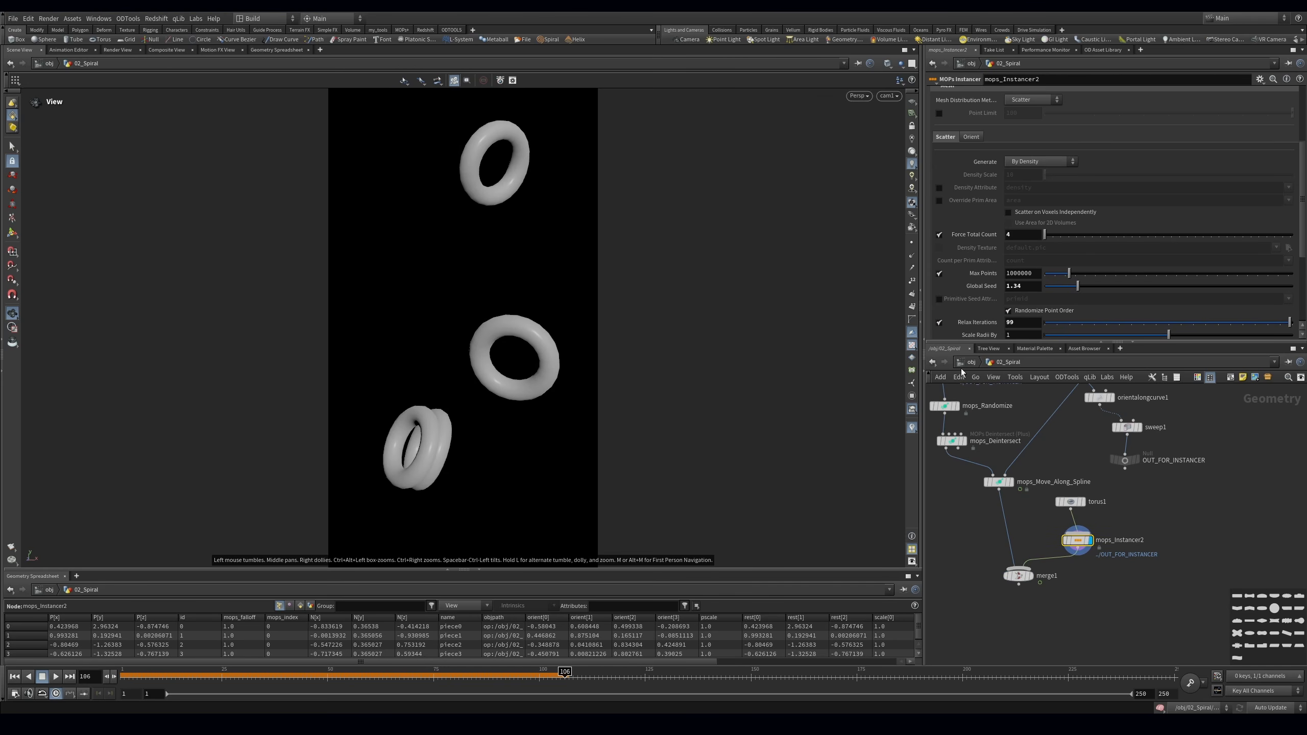
middle_drag(1100, 430, 1086, 470)
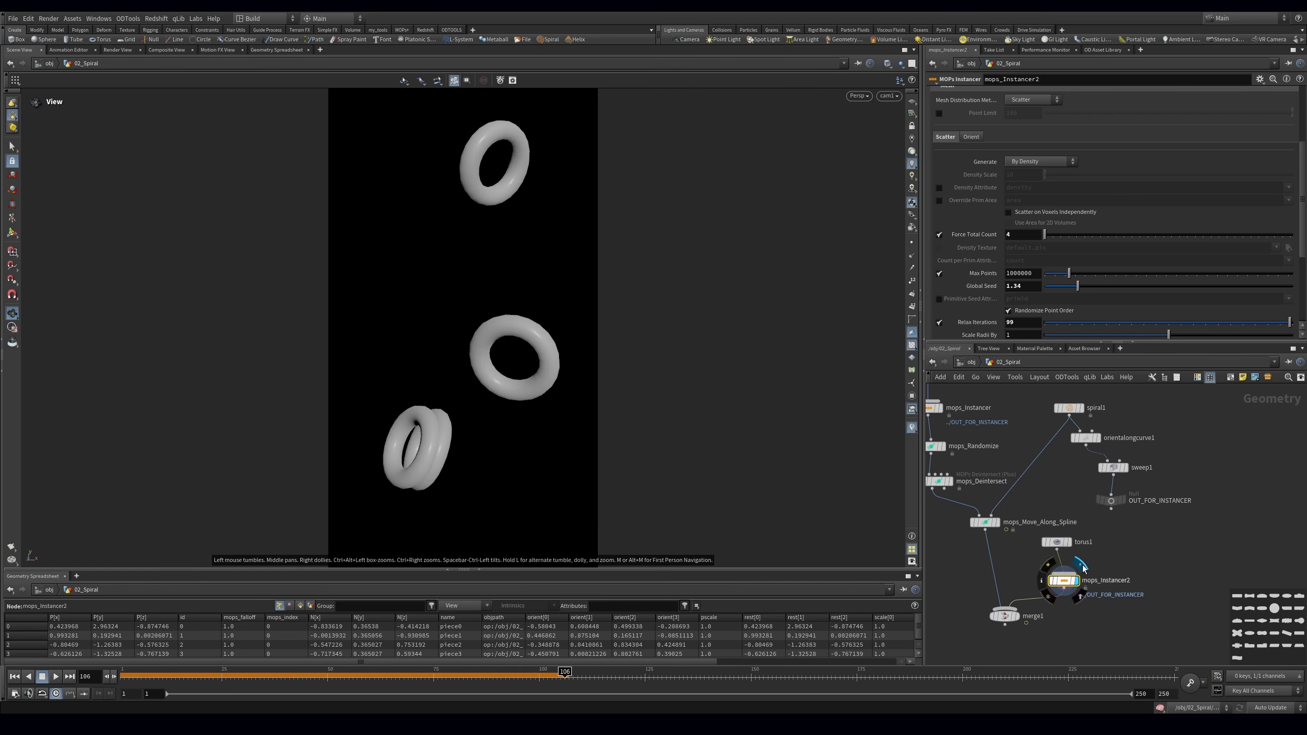
scroll(1015, 145, up, 5)
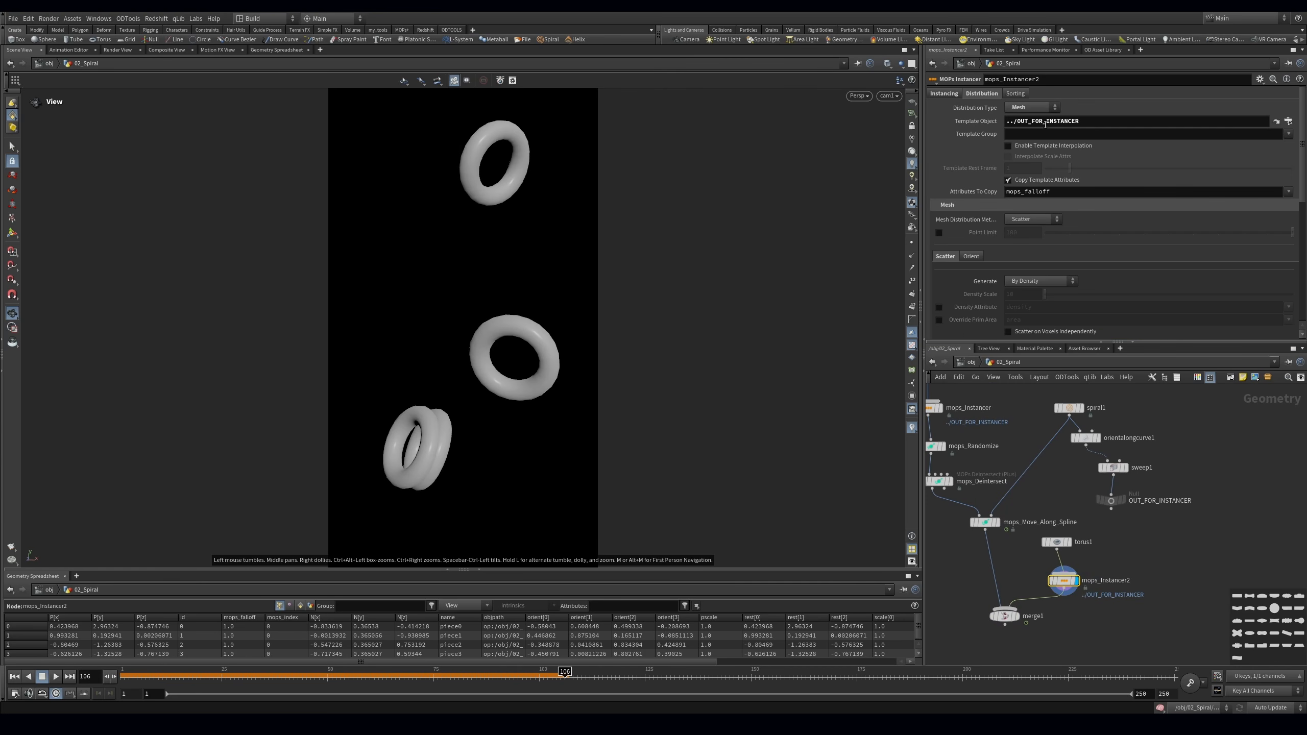
drag(1094, 440, 1061, 123)
click(1053, 108)
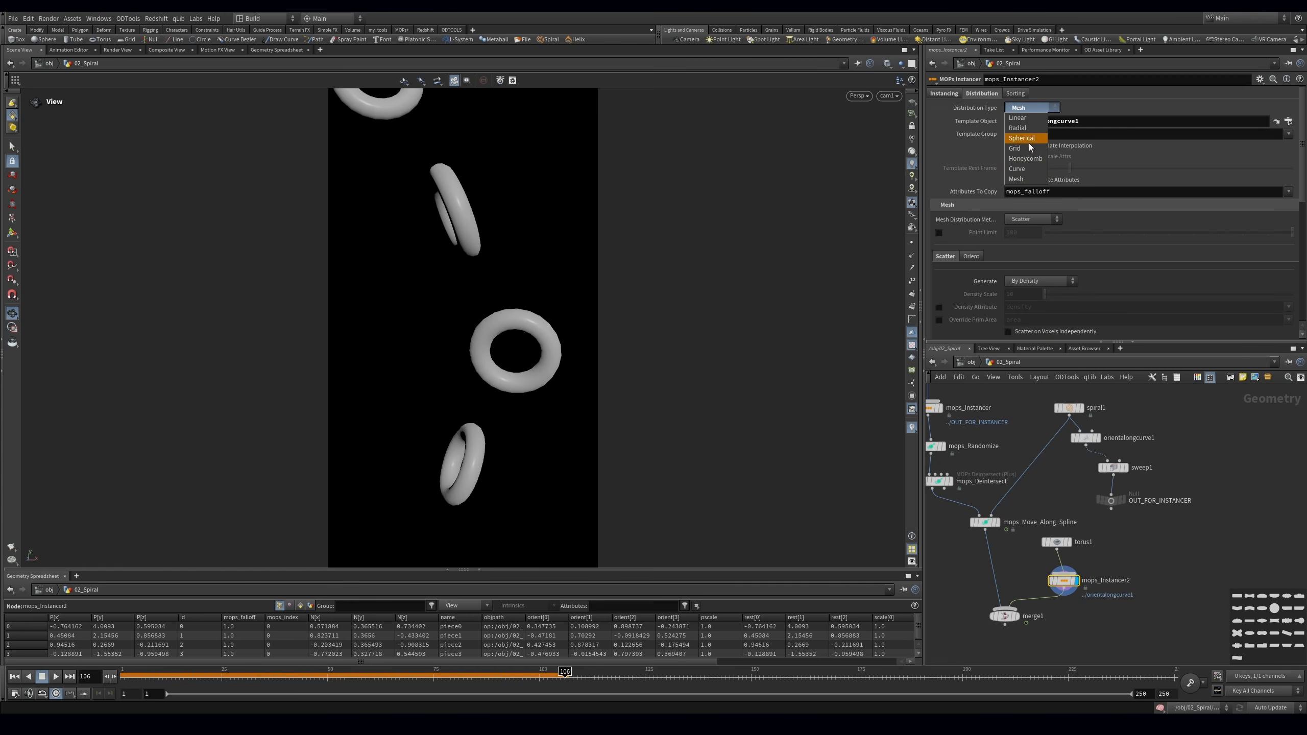
click(1024, 170)
click(1004, 614)
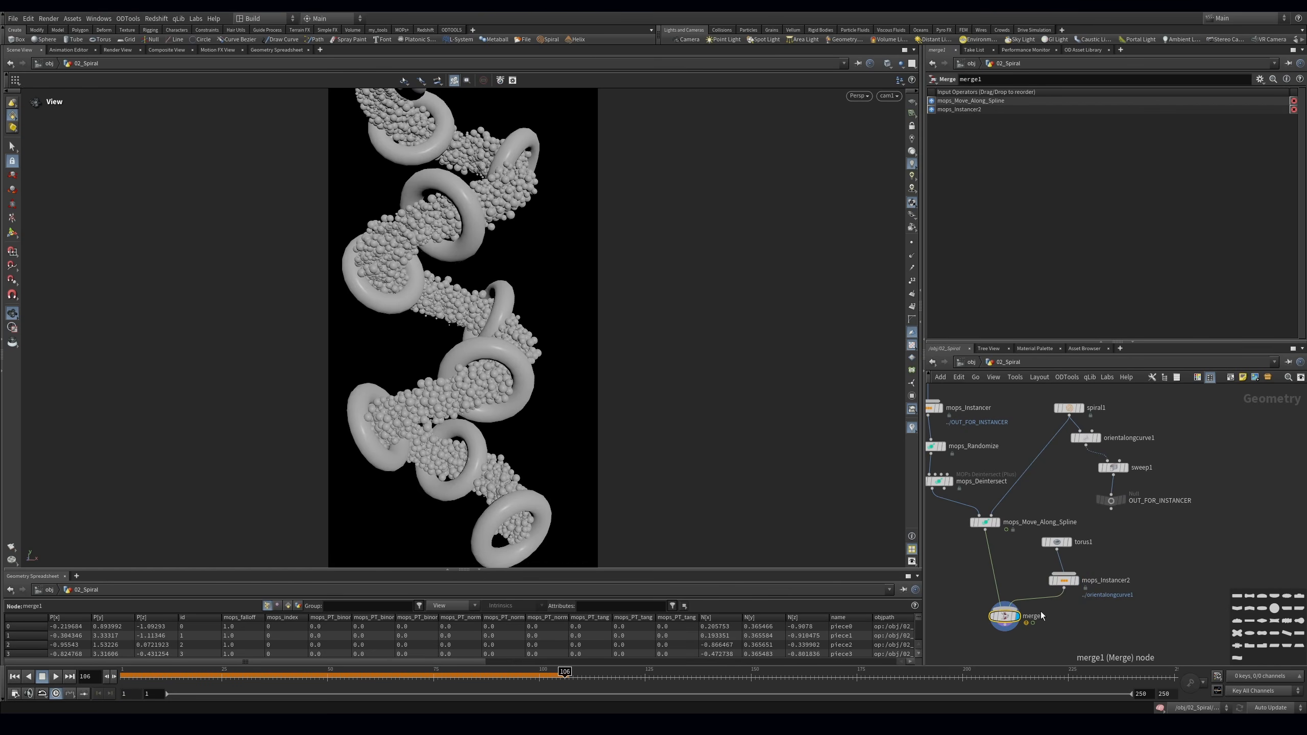
Try 5 Segments for the curve resampling of mops_Instancer2 and undo the change
click(1063, 581)
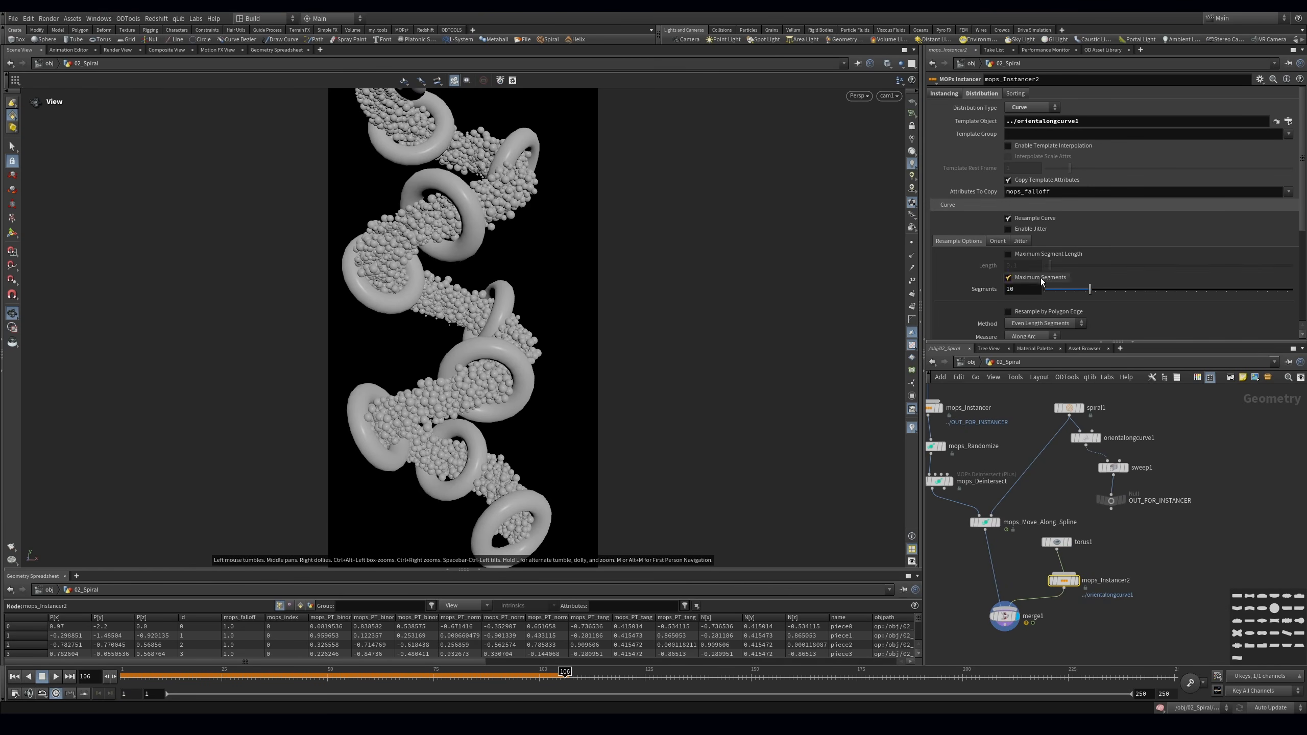
scroll(1090, 289, down, 1)
drag(1090, 277, 1065, 279)
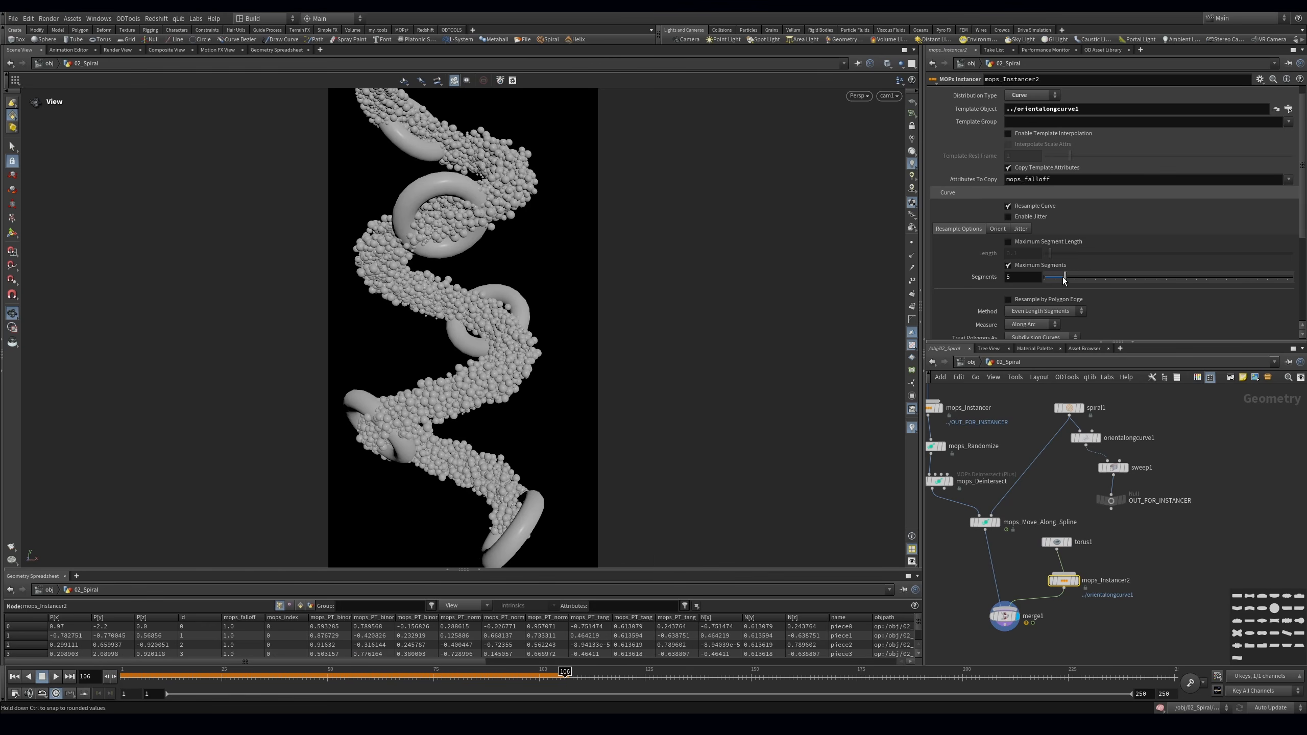
key(ctrl+z)
scroll(971, 300, up, 1)
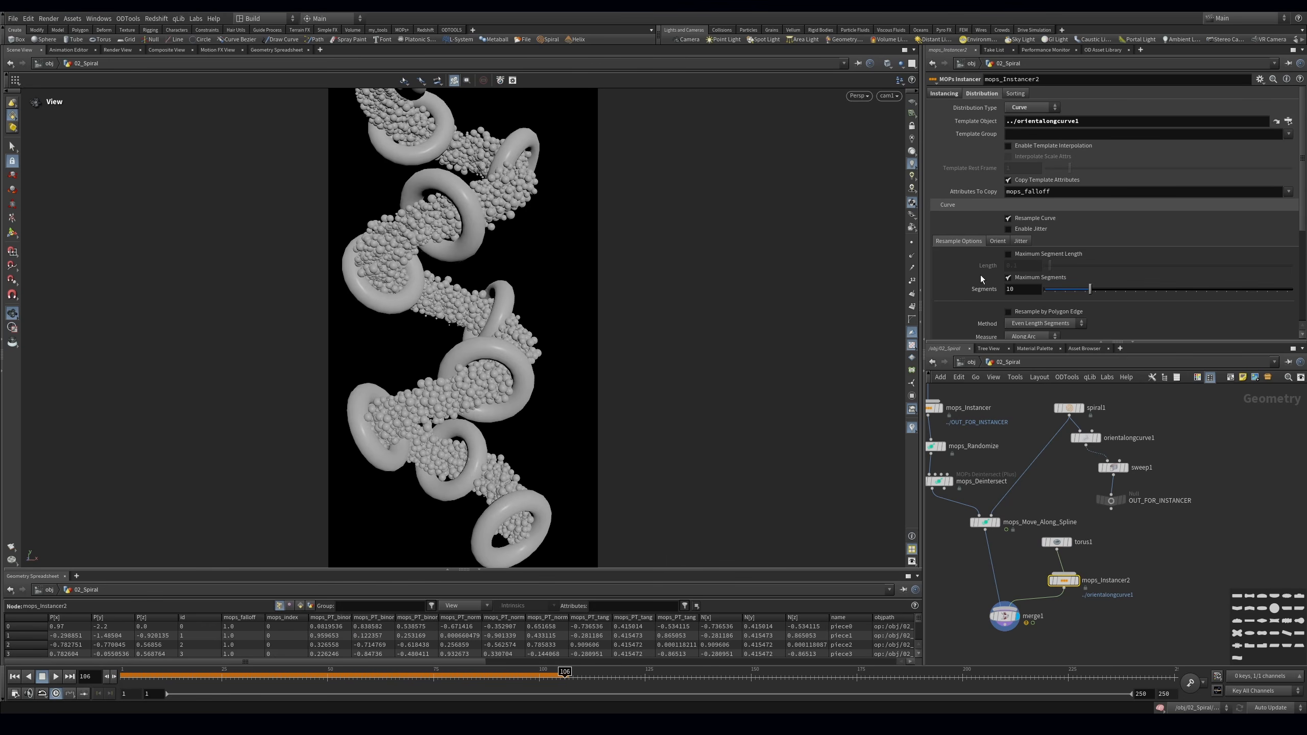
Set the curve resampling Segments of mops_Instancer2 to 23 and enable Resample by Polygon Edge
scroll(980, 274, down, 2)
click(1053, 230)
mouse_move(1049, 241)
mouse_down()
mouse_move(1188, 267)
mouse_move(1062, 255)
mouse_up()
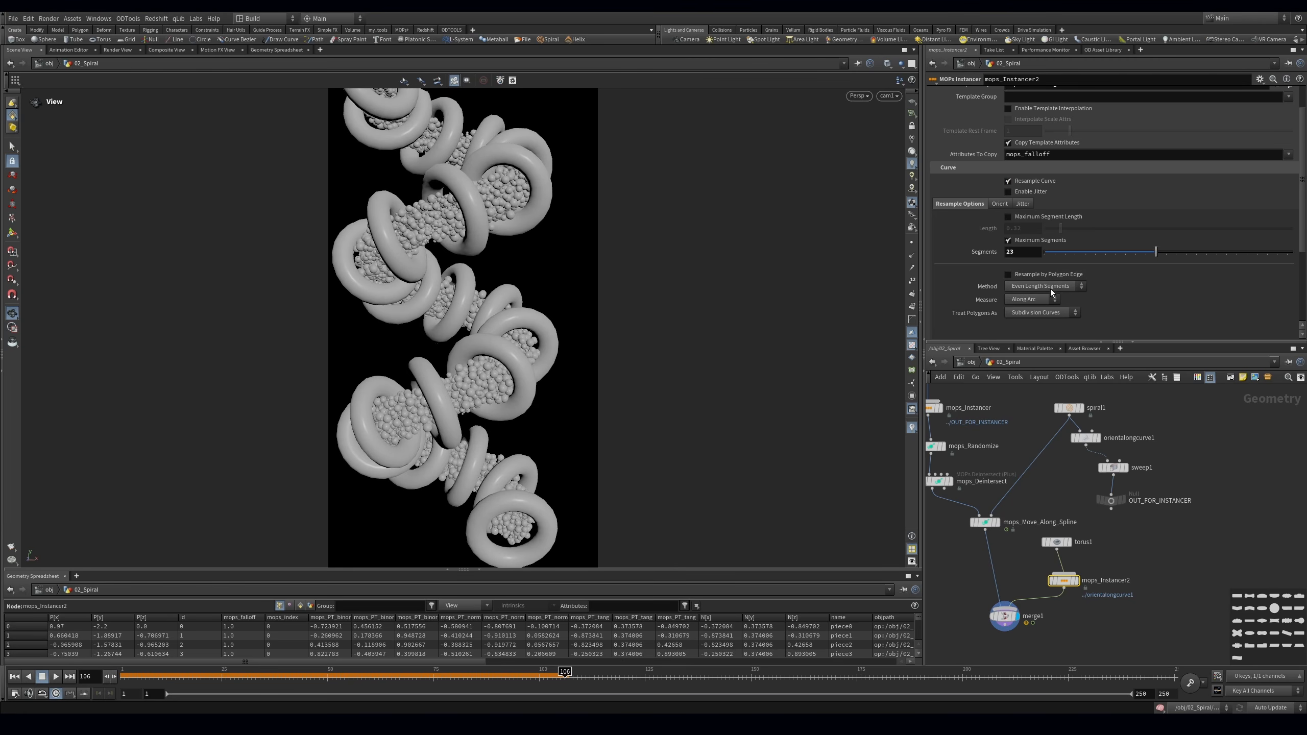
click(1050, 288)
click(1058, 283)
click(1060, 276)
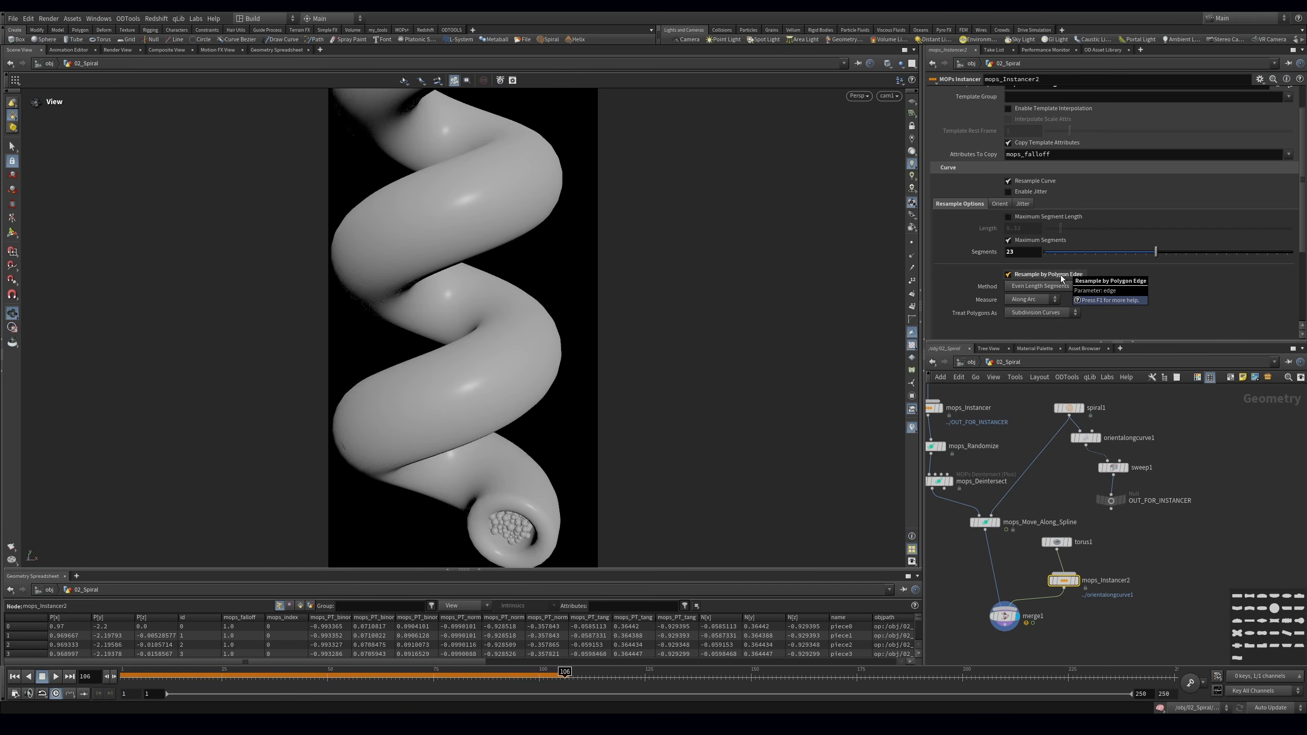
Disable Resample by Polygon Edge on mops_Instancer2, set Segments to 12, and enable Maximum Segment Length with a Length of 3
click(912, 245)
click(1057, 286)
click(1058, 278)
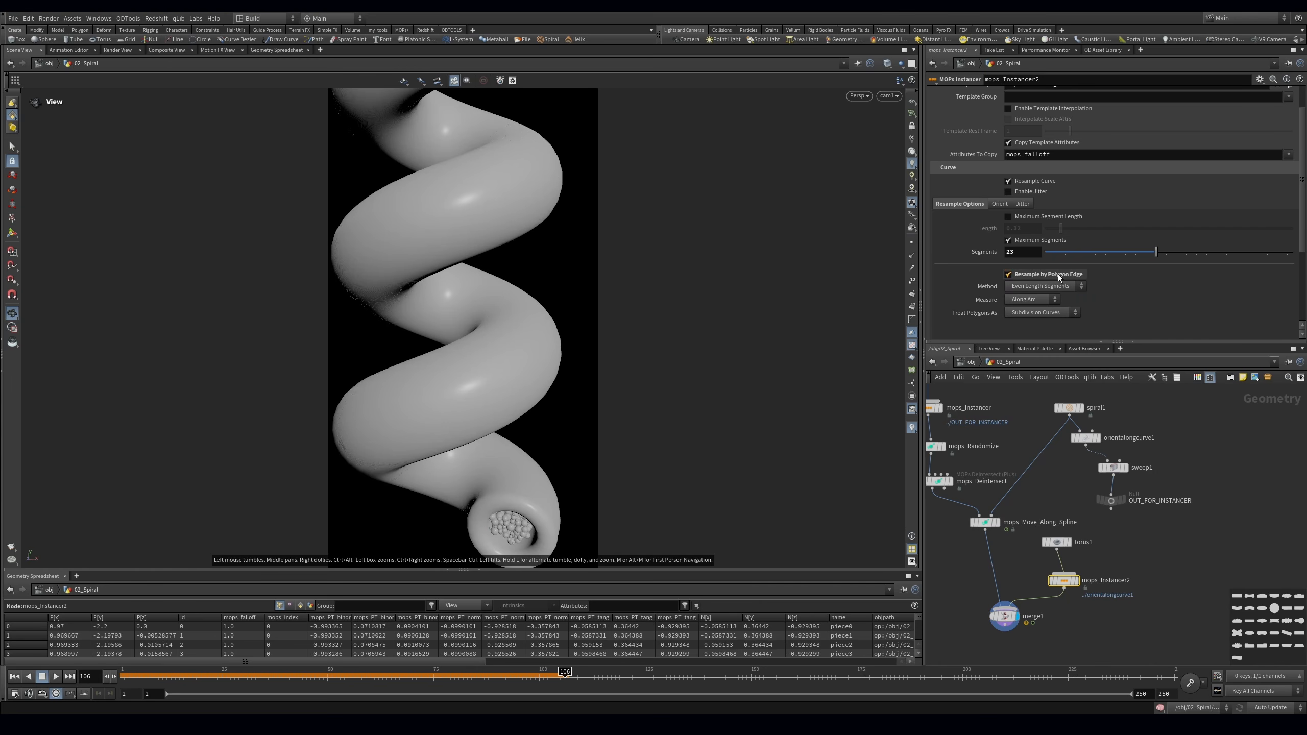
click(1058, 274)
drag(1072, 251, 1192, 229)
click(1052, 217)
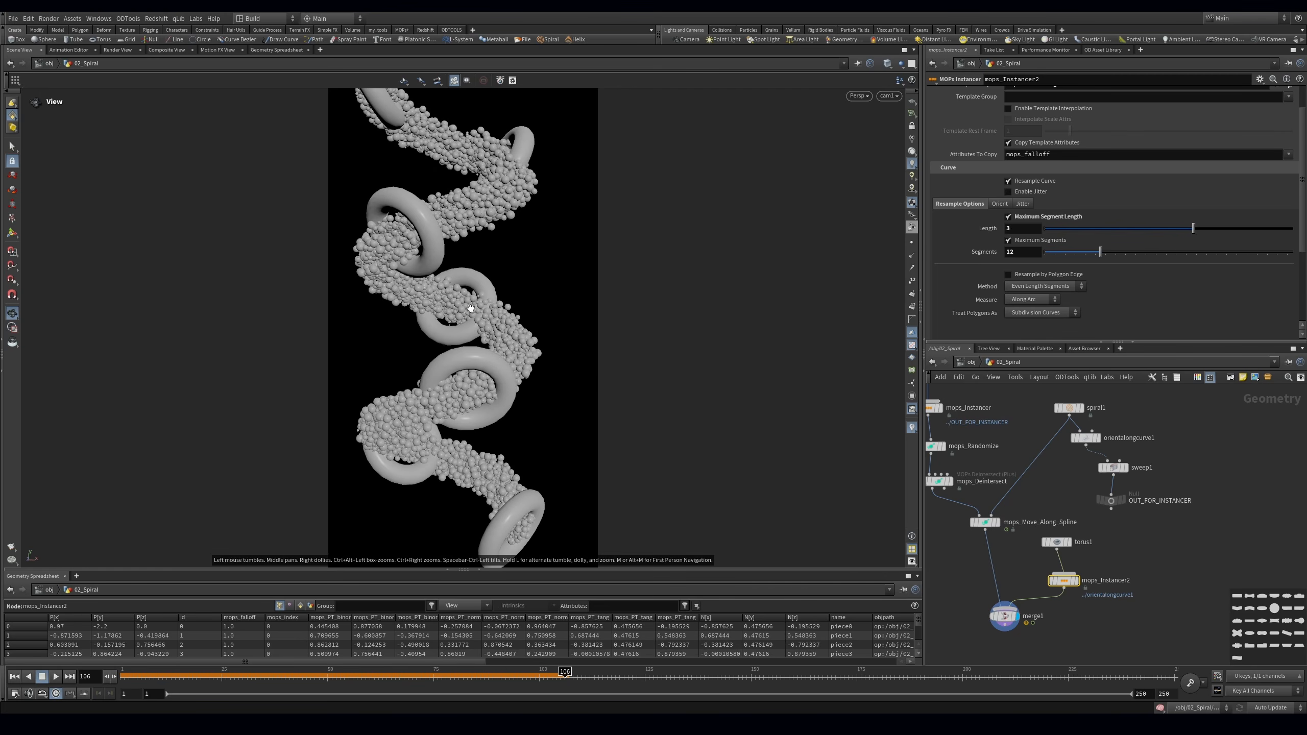
Set the maximum segment Length of mops_Instancer2 to 1.77, disable Maximum Segments, and look through cam1
drag(1173, 233, 1131, 230)
click(1040, 240)
click(859, 168)
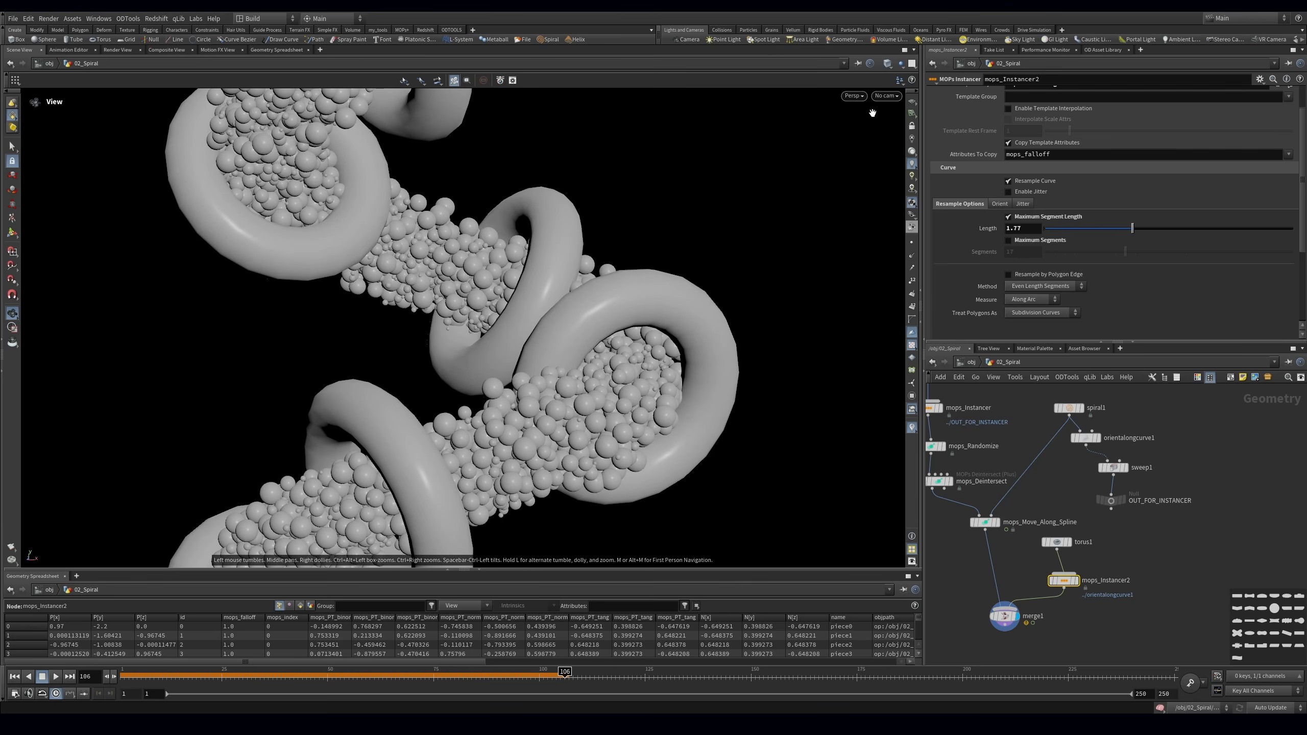
click(886, 97)
click(893, 143)
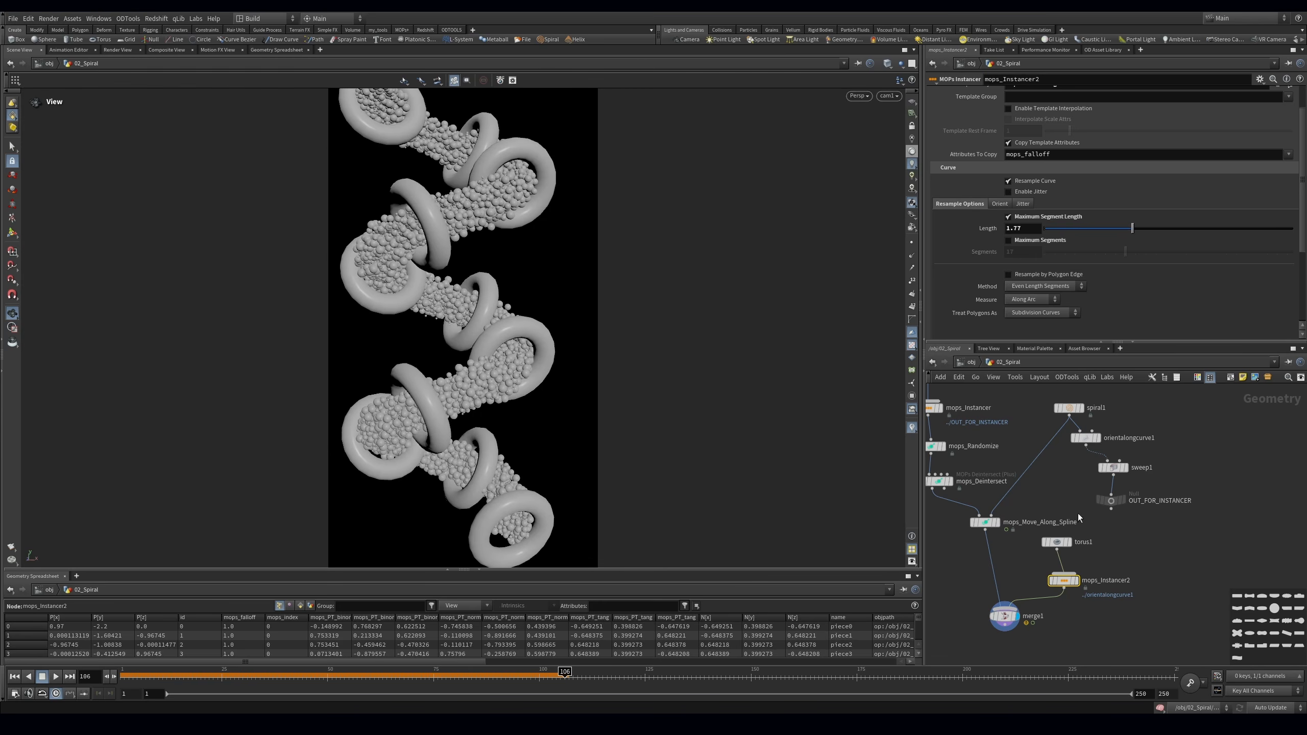
Set torus1's Uniform Scale to 1.18 and its tube radius to 0.07, and save the scene
click(1056, 542)
drag(1067, 186, 1075, 195)
middle_drag(1193, 148, 1148, 177)
middle_drag(1135, 616, 1133, 571)
key(ctrl+s)
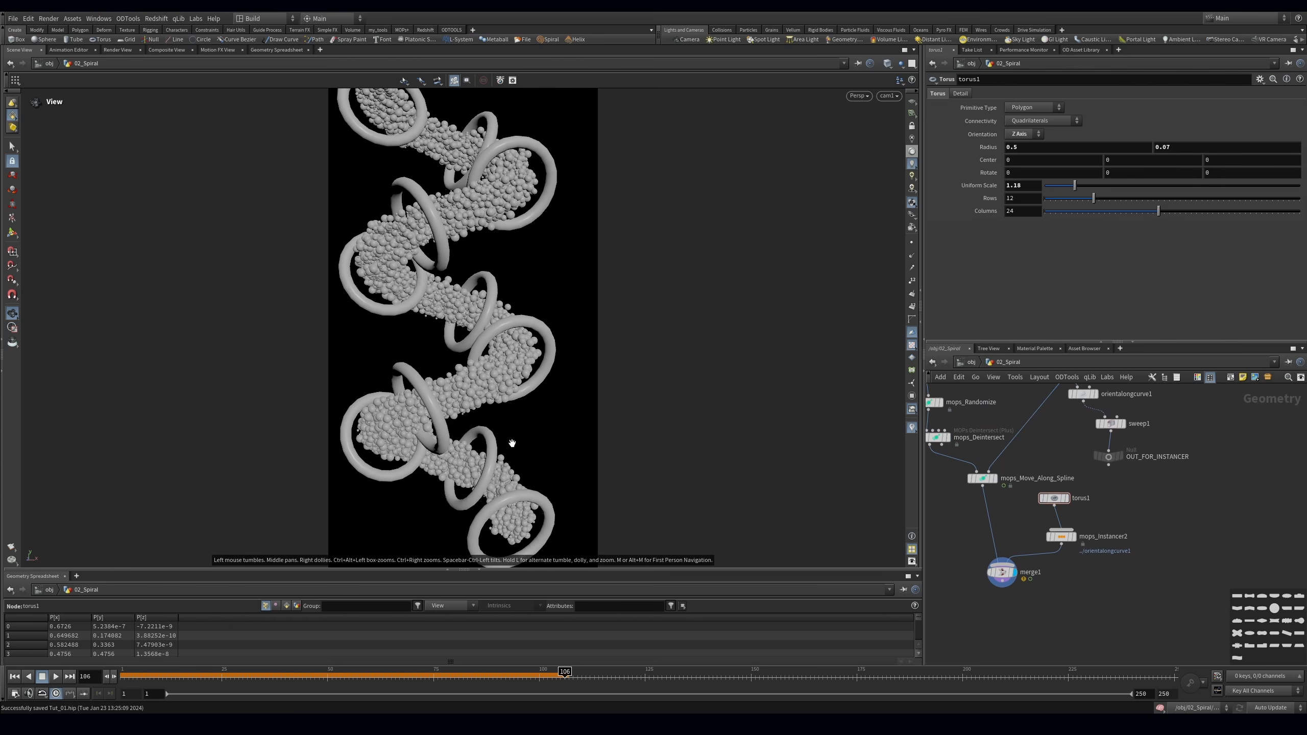
Raise the maximum segment Length of mops_Instancer2 slightly and set torus1's Uniform Scale to 0.94
click(1061, 536)
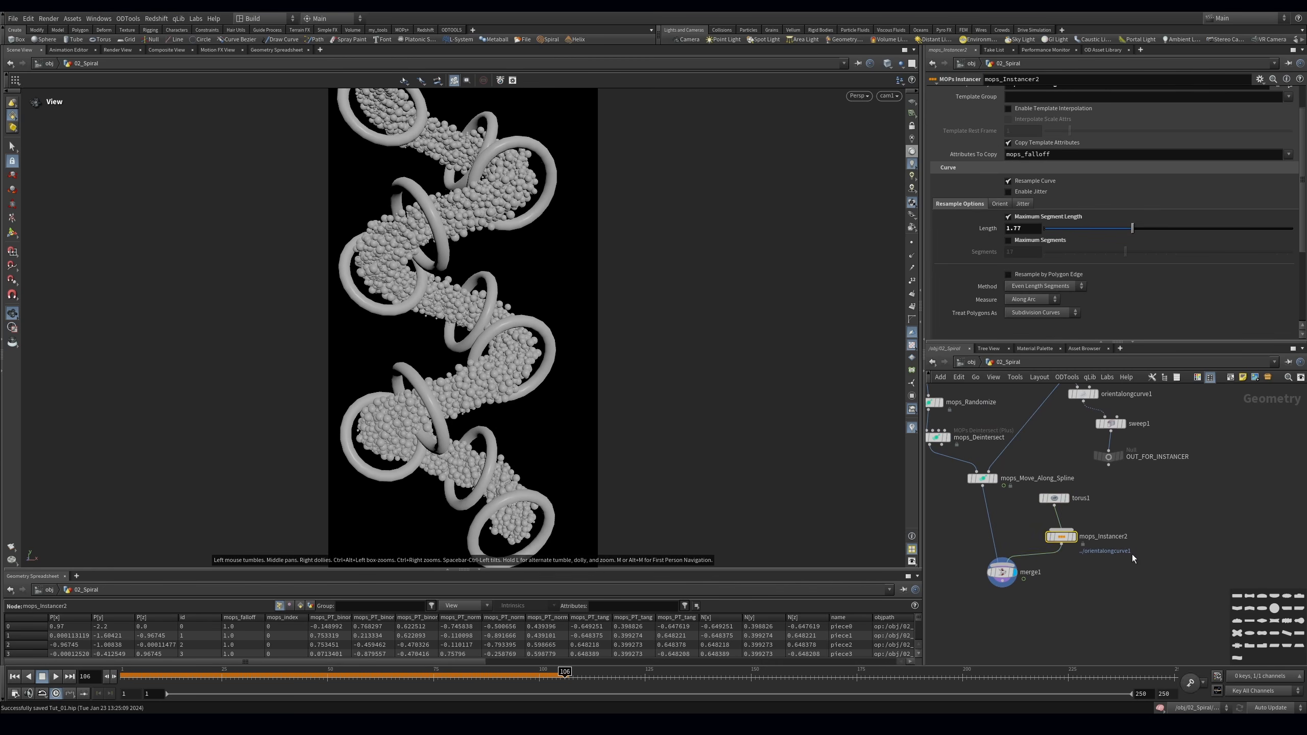
drag(1108, 229, 1143, 227)
click(1054, 497)
Play the animation from frame 1 to check the spheres moving through the rings
drag(165, 679, 116, 682)
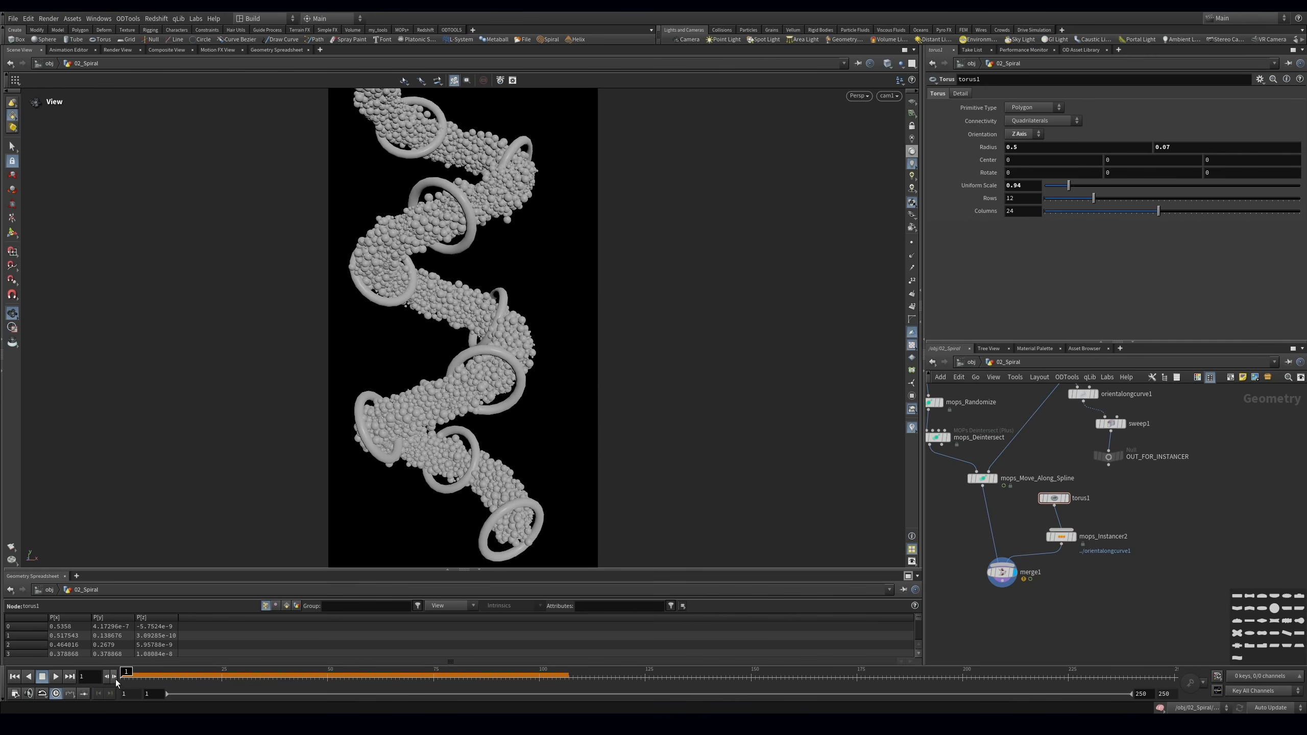
click(56, 676)
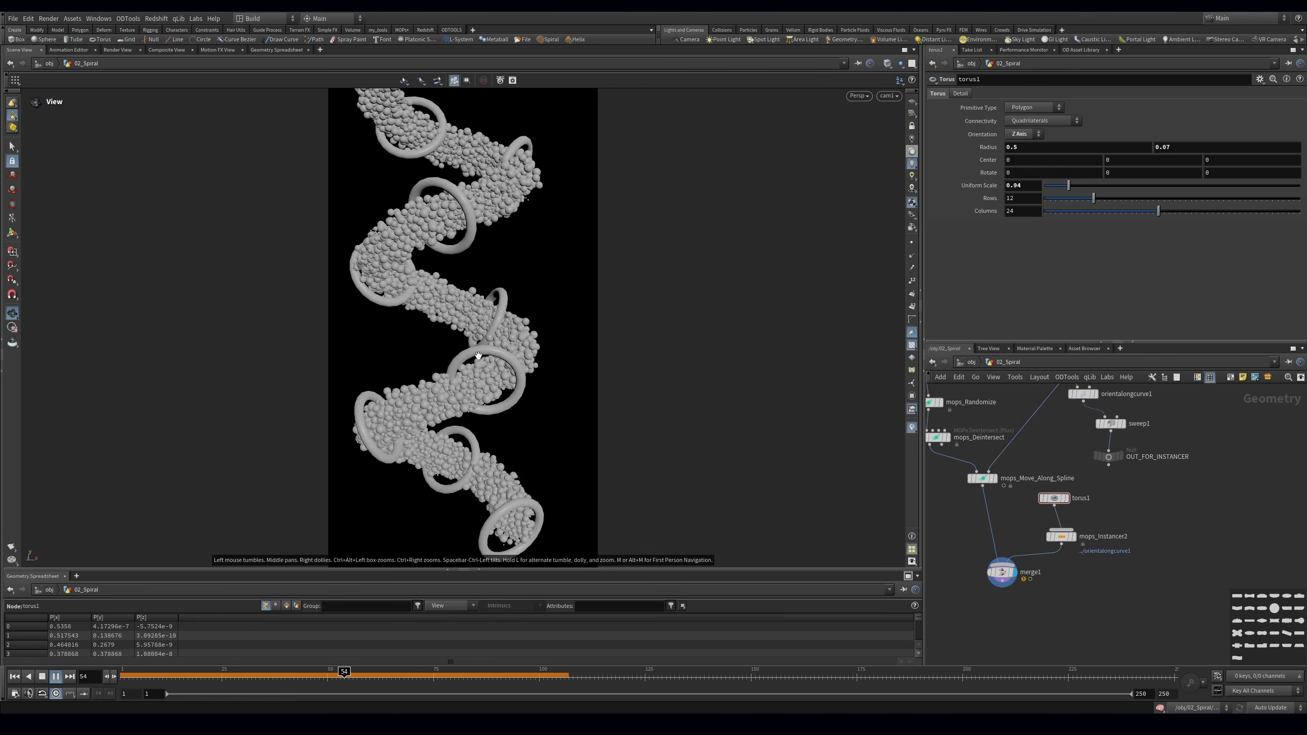
click(369, 674)
Duplicate mops_Move_Along_Spline and wire the copy between mops_Instancer2 and merge1
alt+drag(993, 479, 1088, 592)
click(1061, 544)
click(1102, 609)
key(r)
mouse_move(1002, 572)
mouse_down()
mouse_move(1010, 606)
mouse_move(1089, 596)
mouse_move(995, 589)
mouse_up()
key(r)
Play back the moving rings and examine the Offset and Orient Curve settings of mops_Move_Along_Spline1
drag(160, 674, 126, 674)
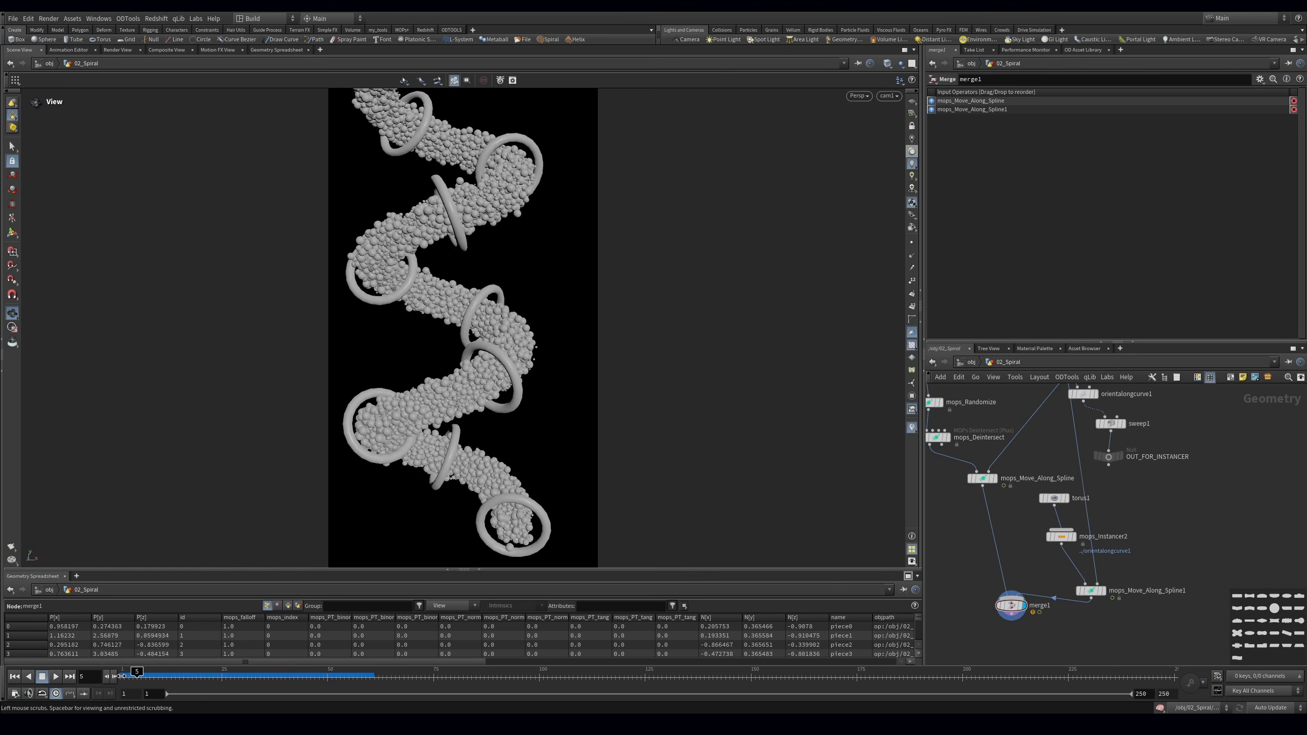
click(56, 676)
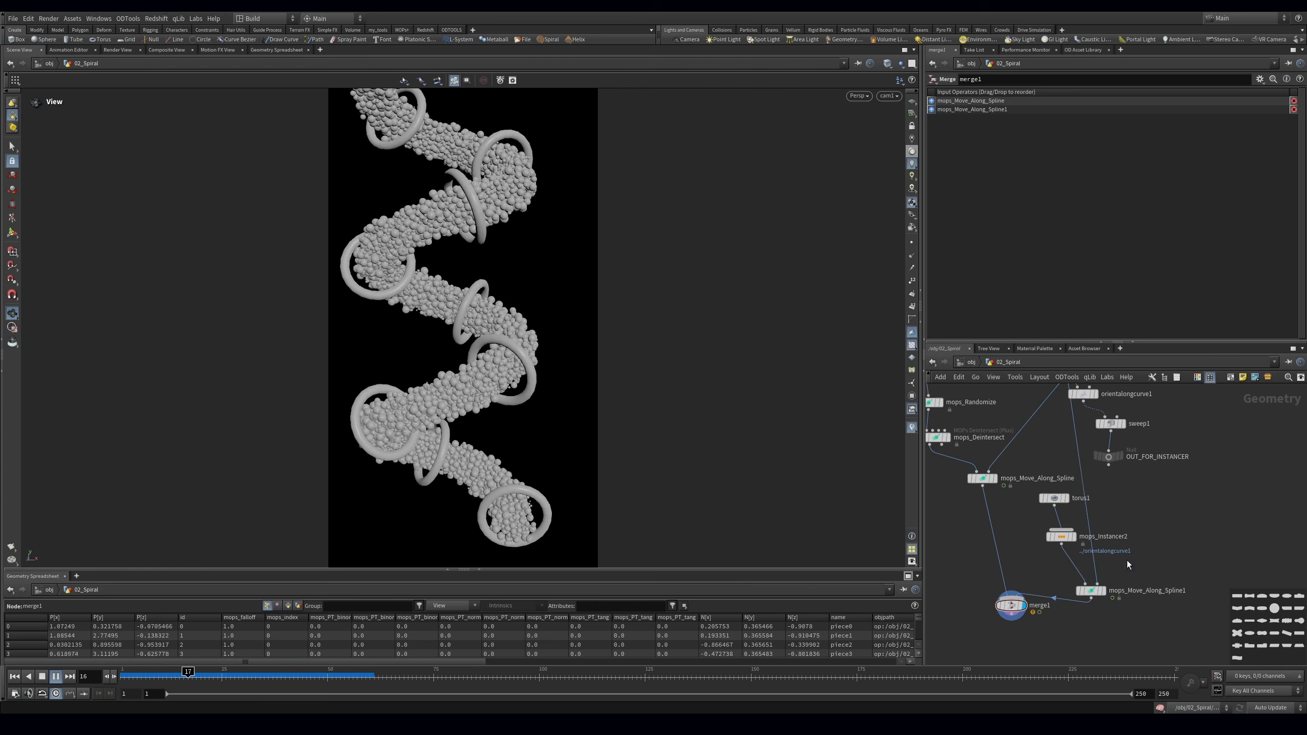
click(1090, 591)
click(941, 149)
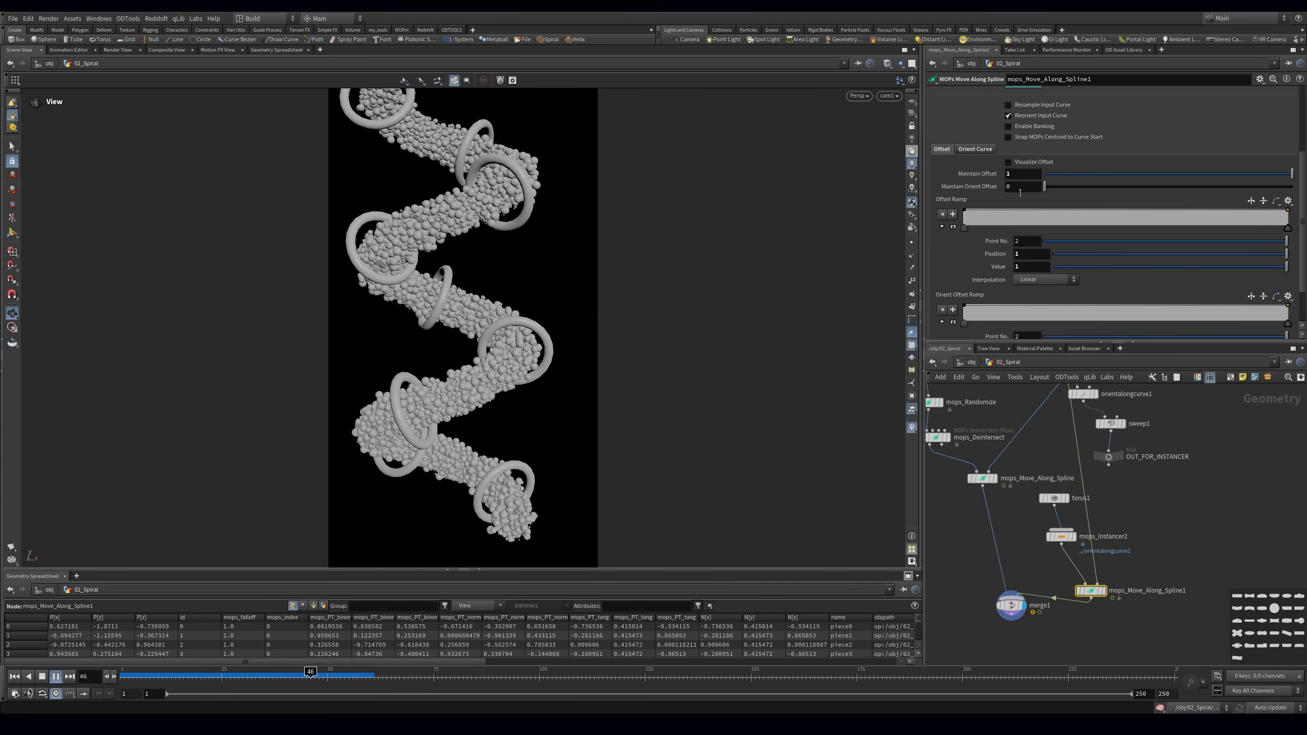
scroll(995, 184, up, 3)
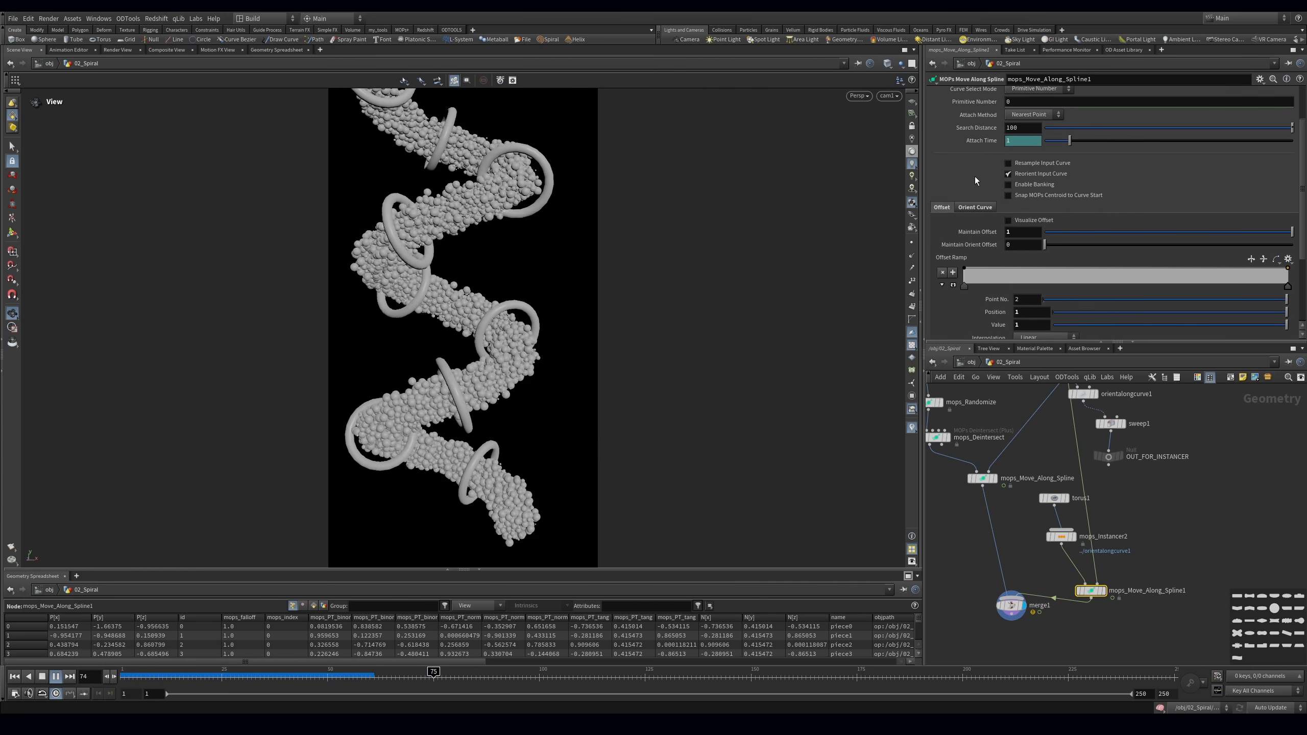
click(972, 209)
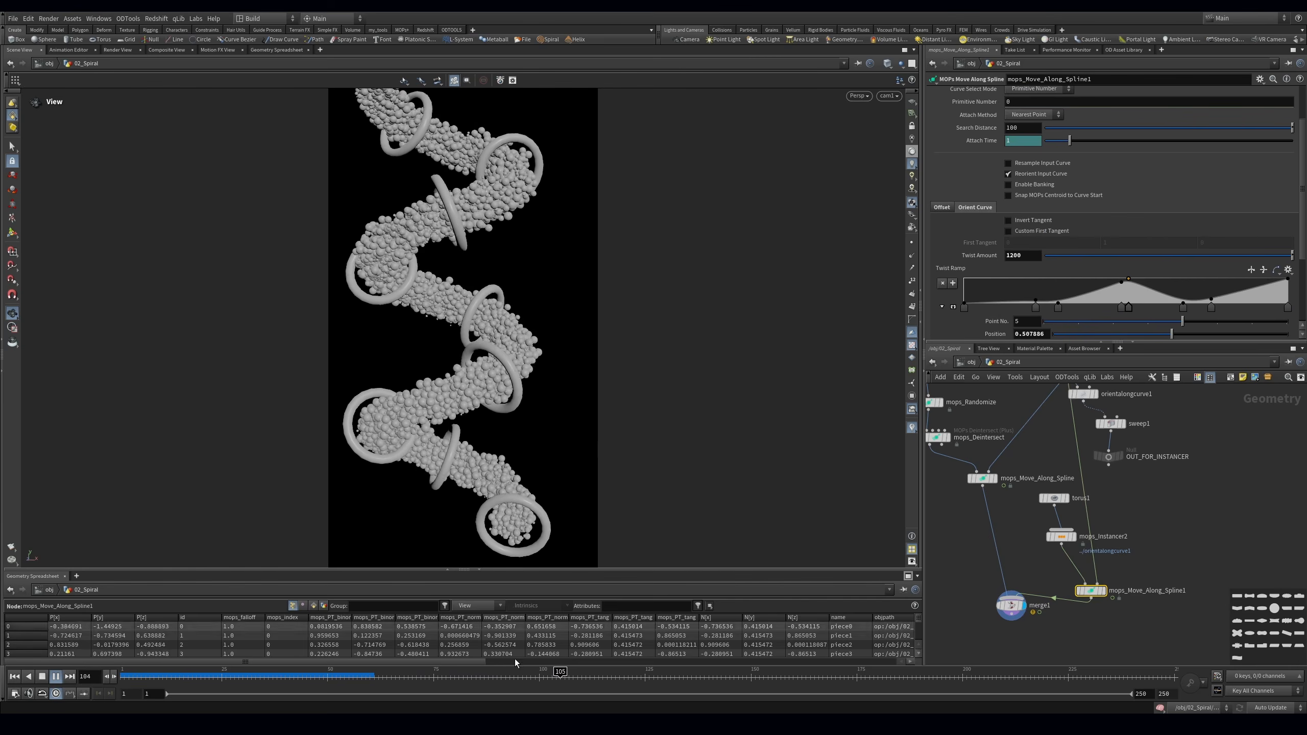
Adjust the frame multiplier in the Goal expression of mops_Move_Along_Spline1, trying $F*0.0015 during playback
scroll(980, 125, up, 3)
click(967, 133)
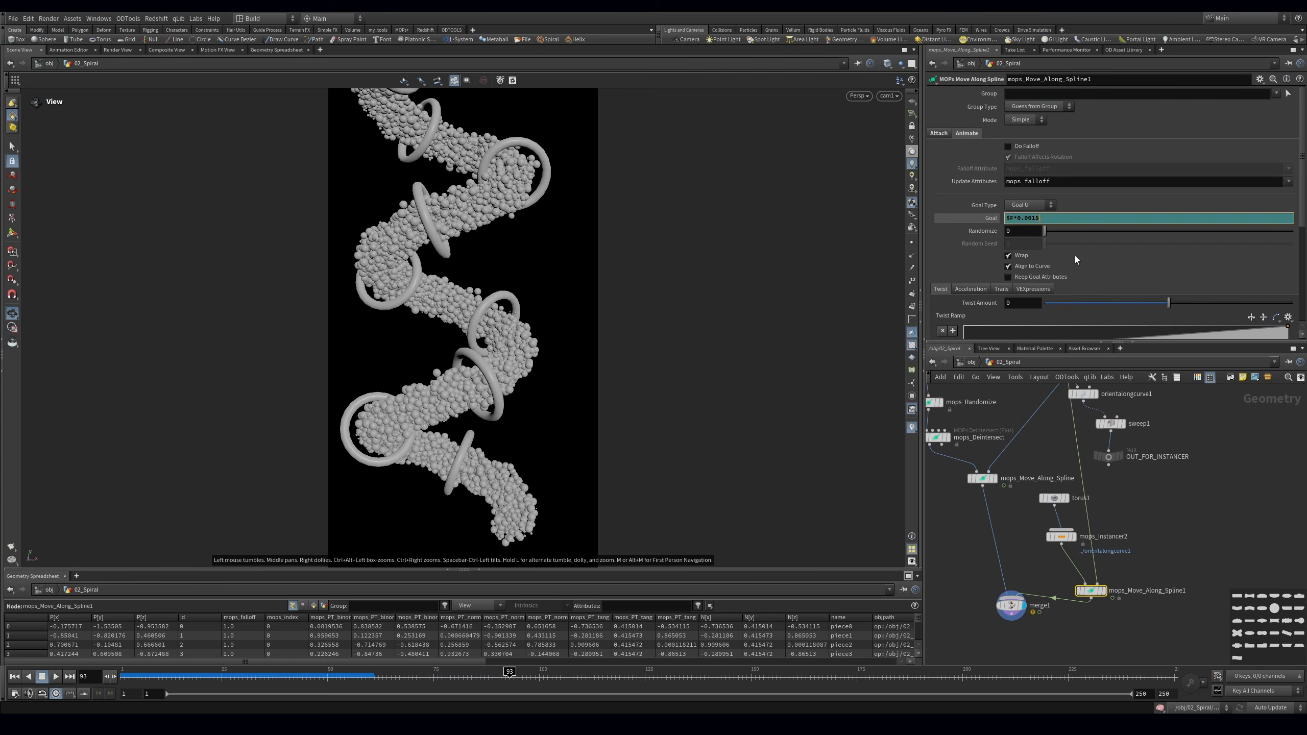
key(Return)
click(57, 676)
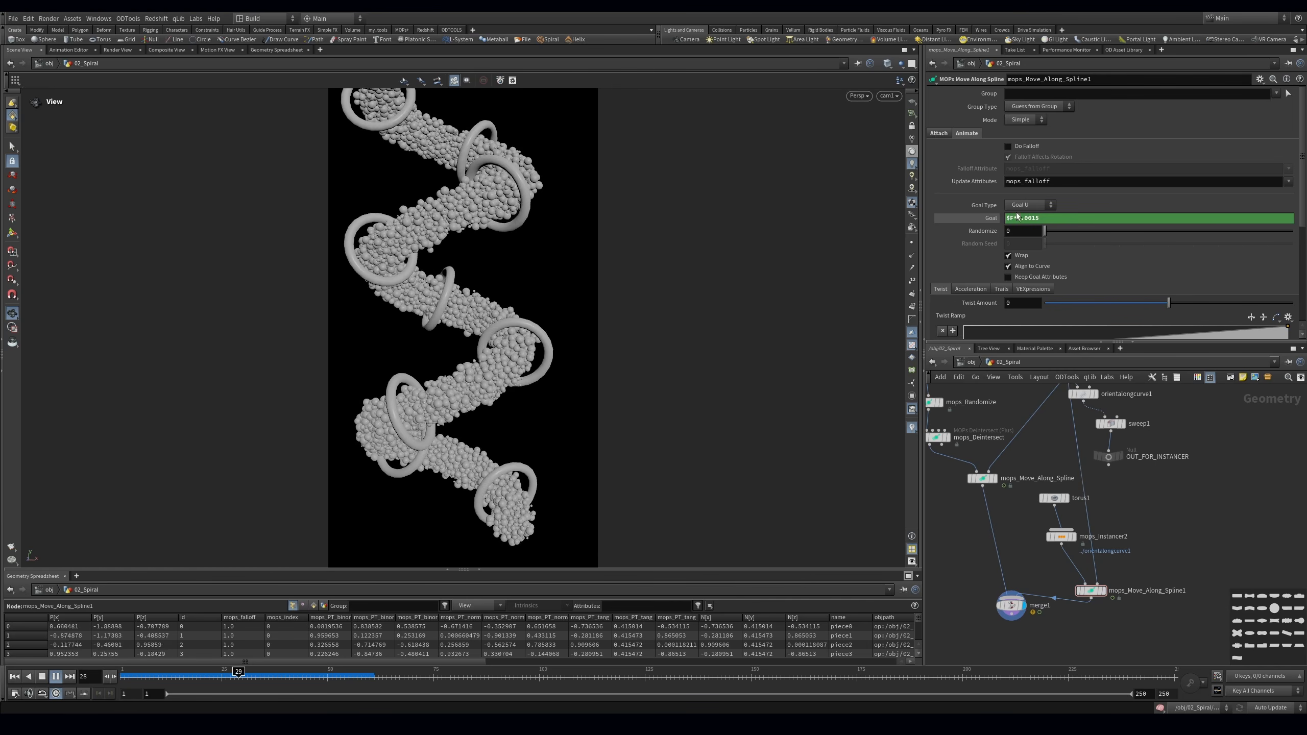
text(3)
key(Return)
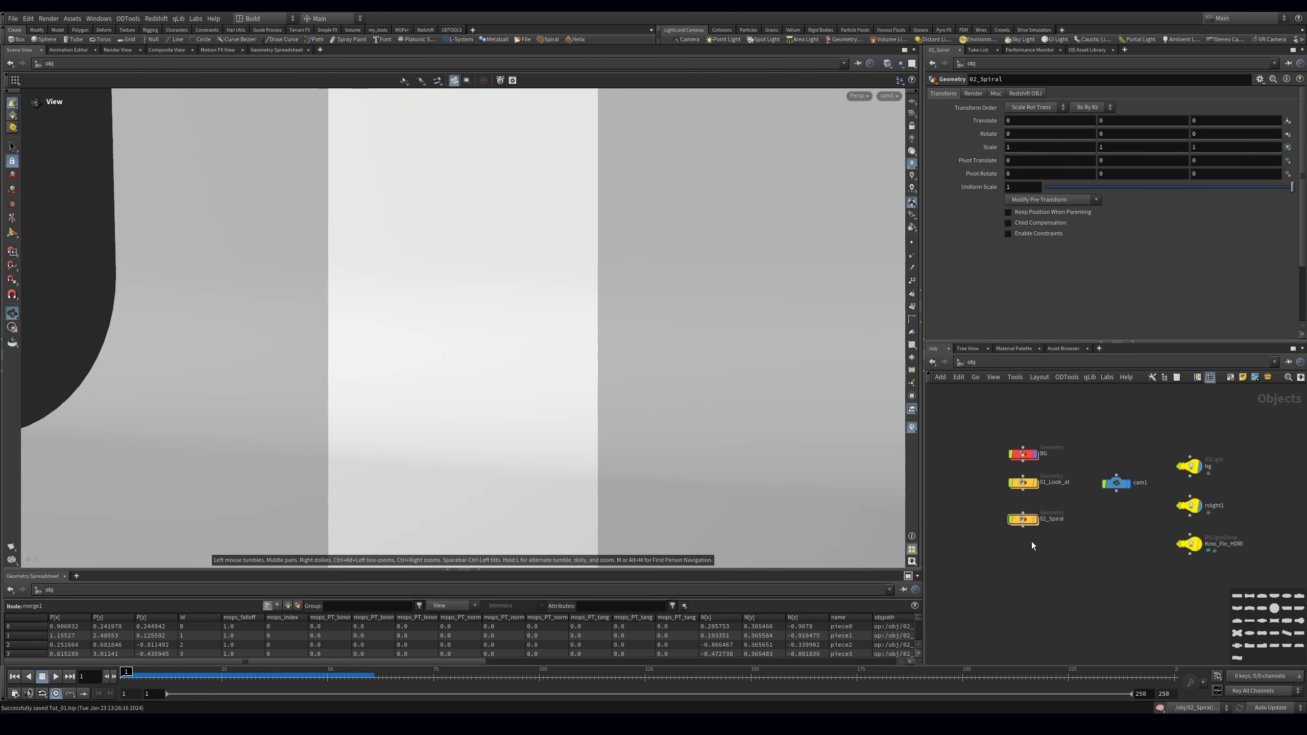
Add a Geometry object named 03_Copy_to_points below 02_Spiral at object level, and enter its network
key(Tab)
text(g)
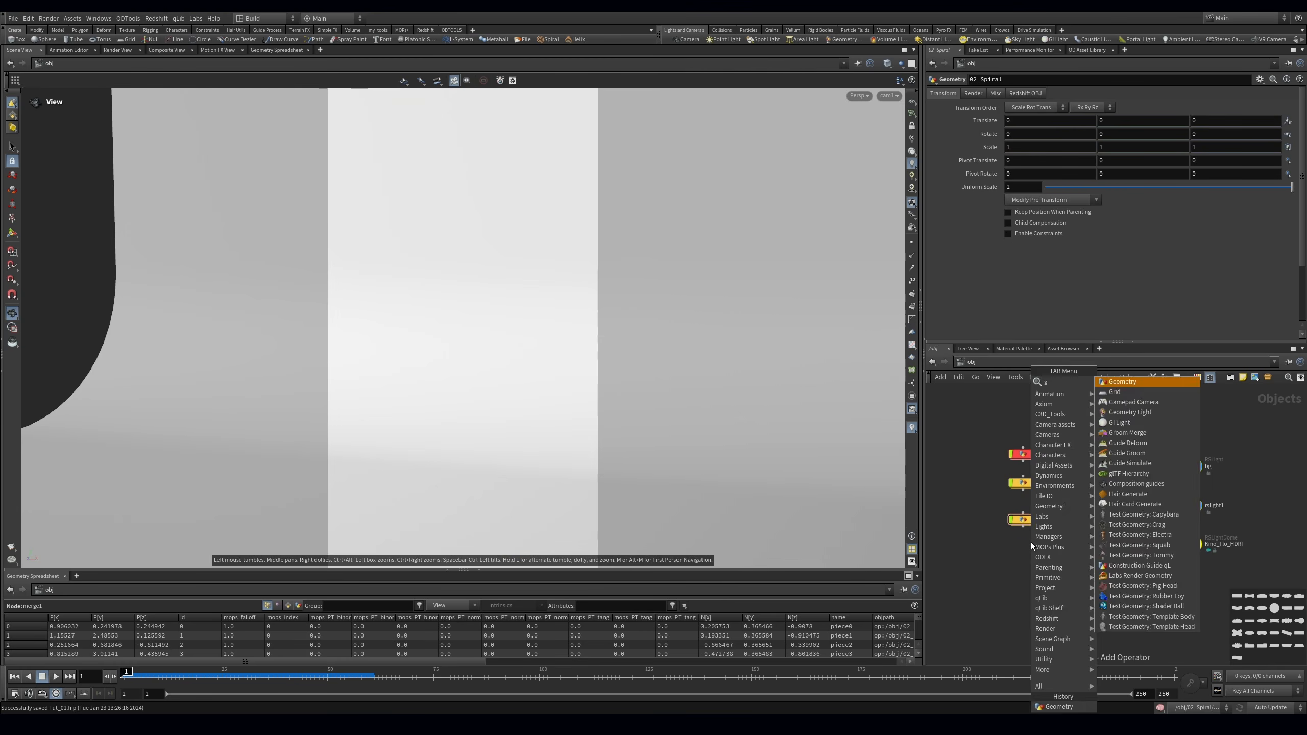
key(Return)
click(1026, 555)
double_click(1048, 555)
text(03_Copy_to_points)
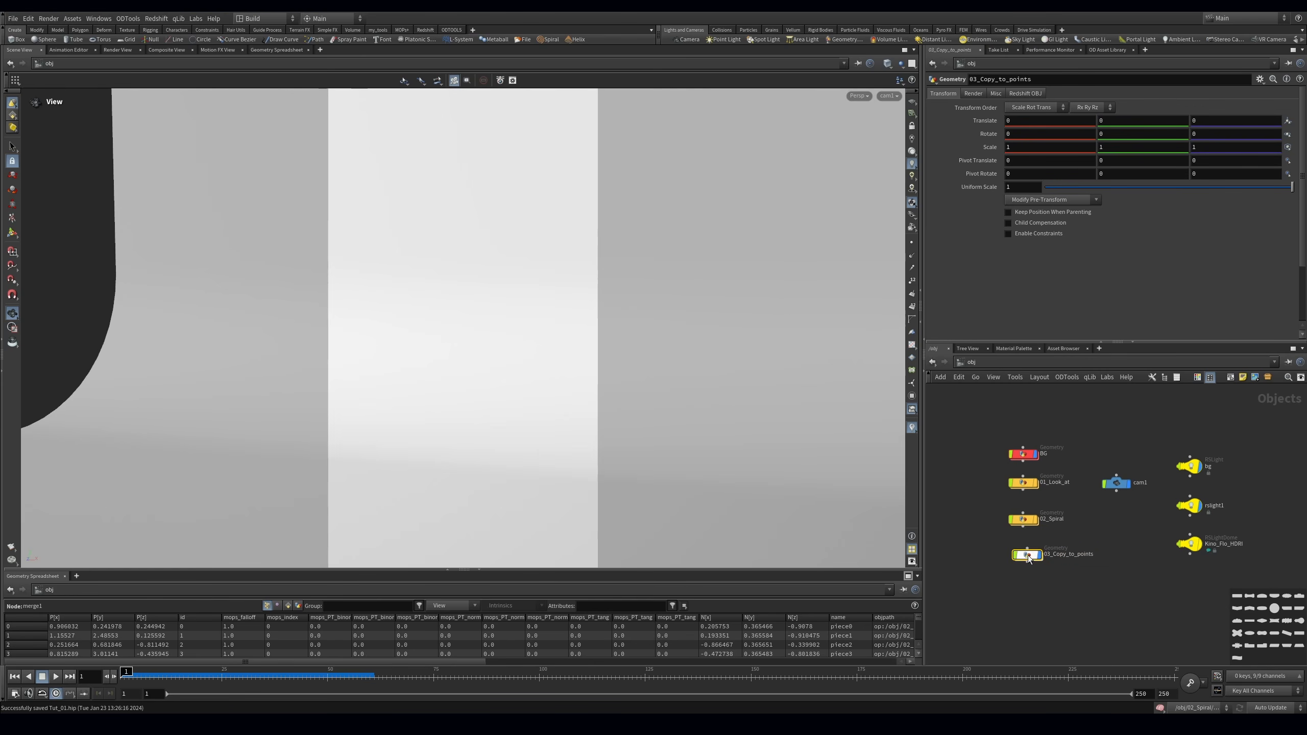
key(c)
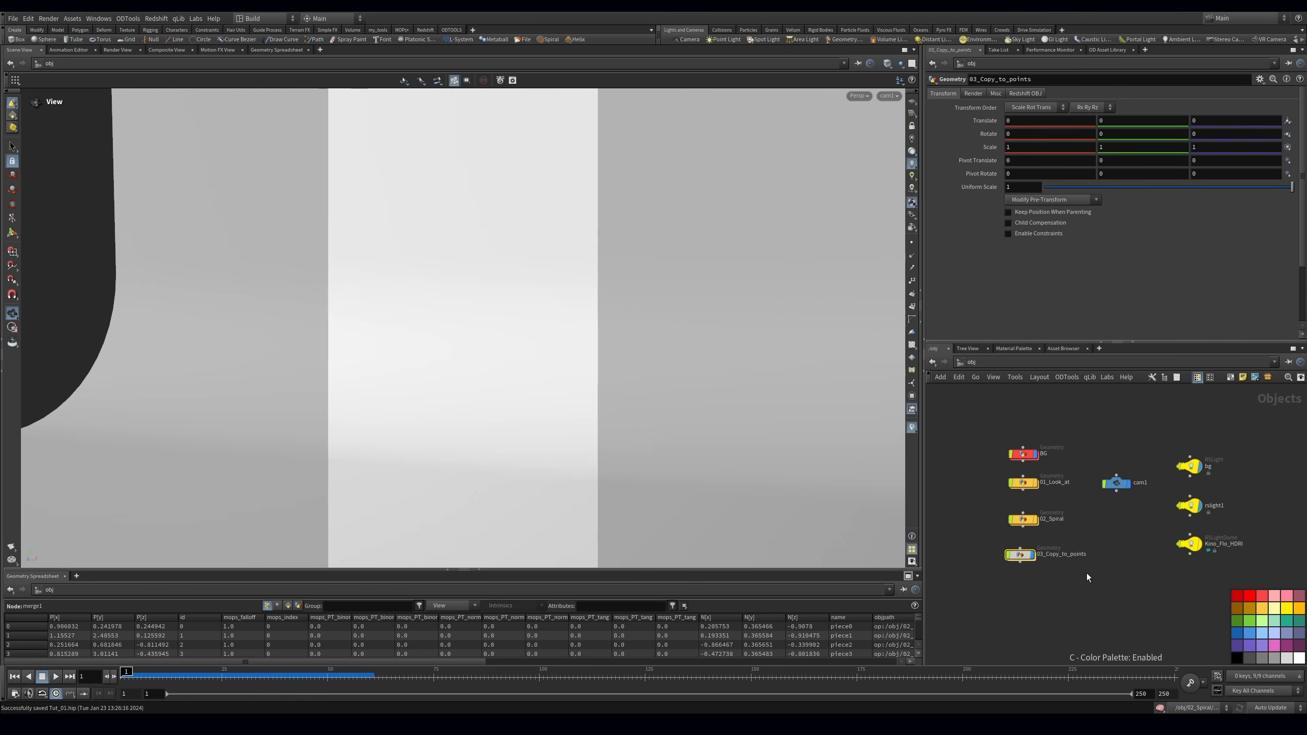
key(Return)
Add an Attribute Randomize node named generate_points
key(Tab)
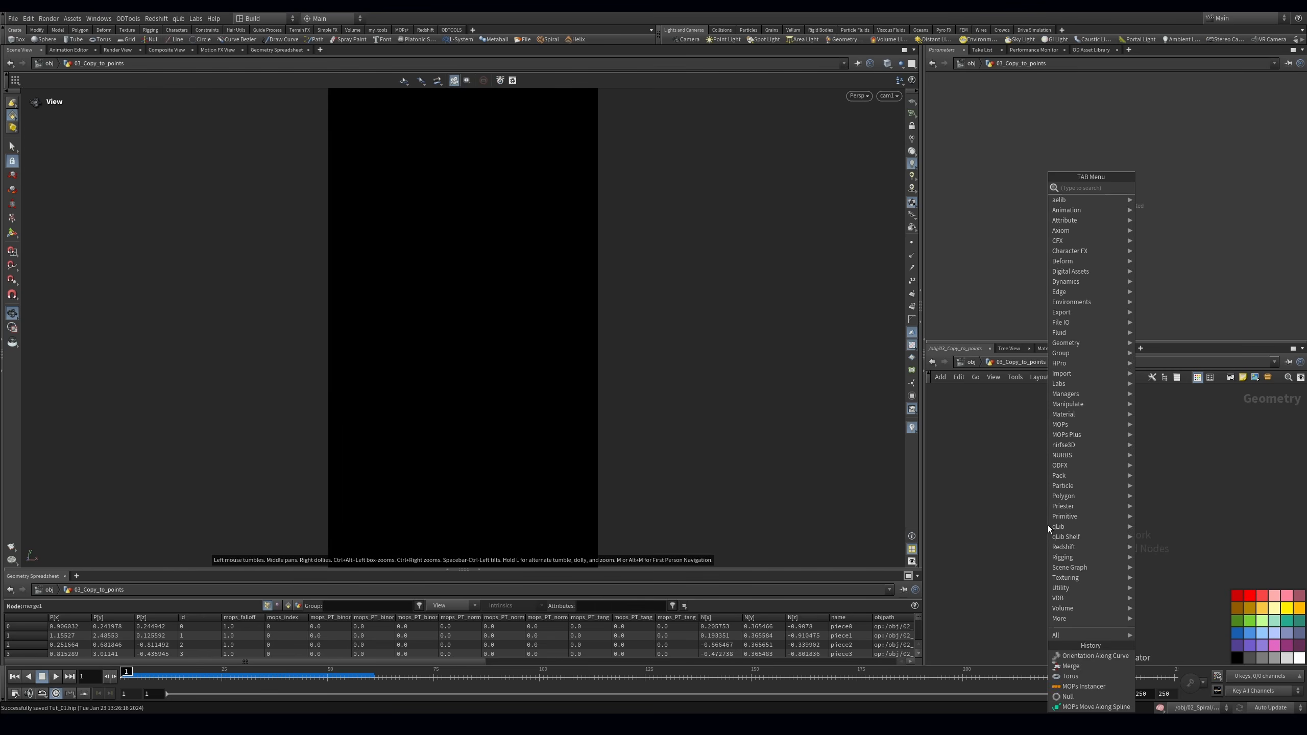
text(attran)
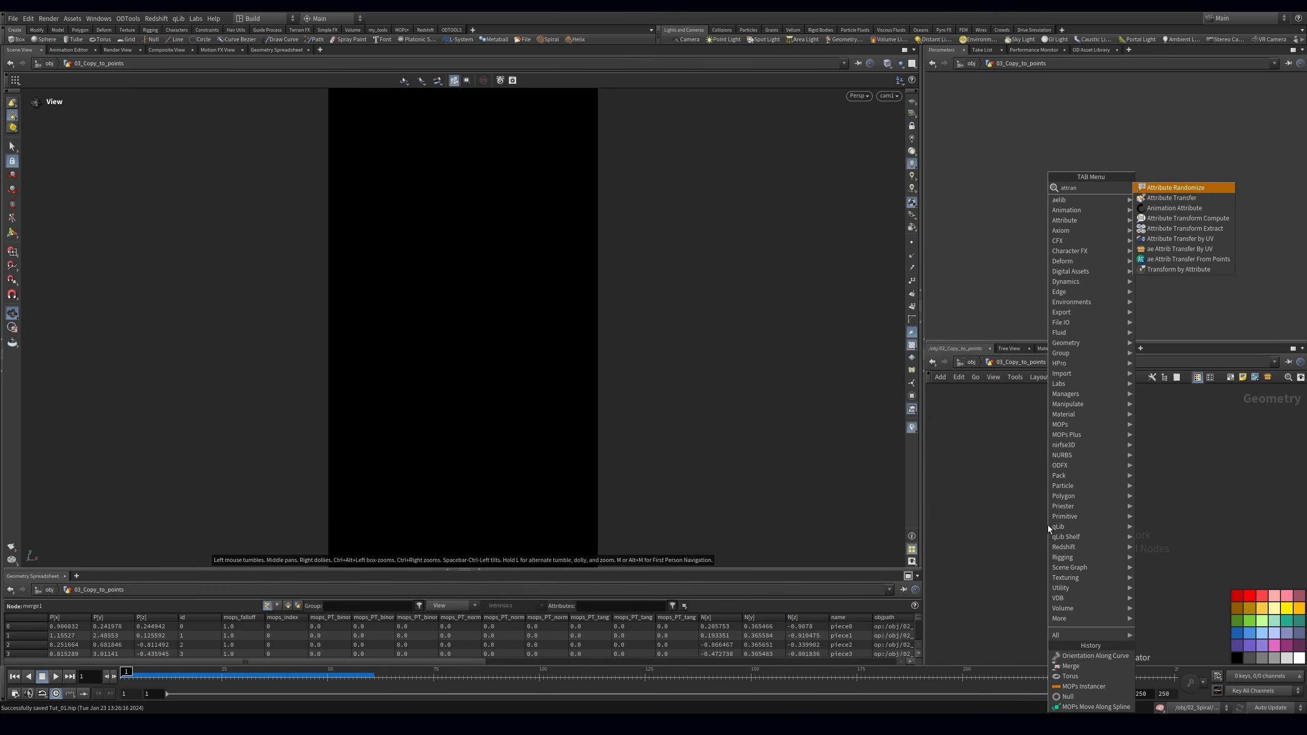
key(Return)
text(generat)
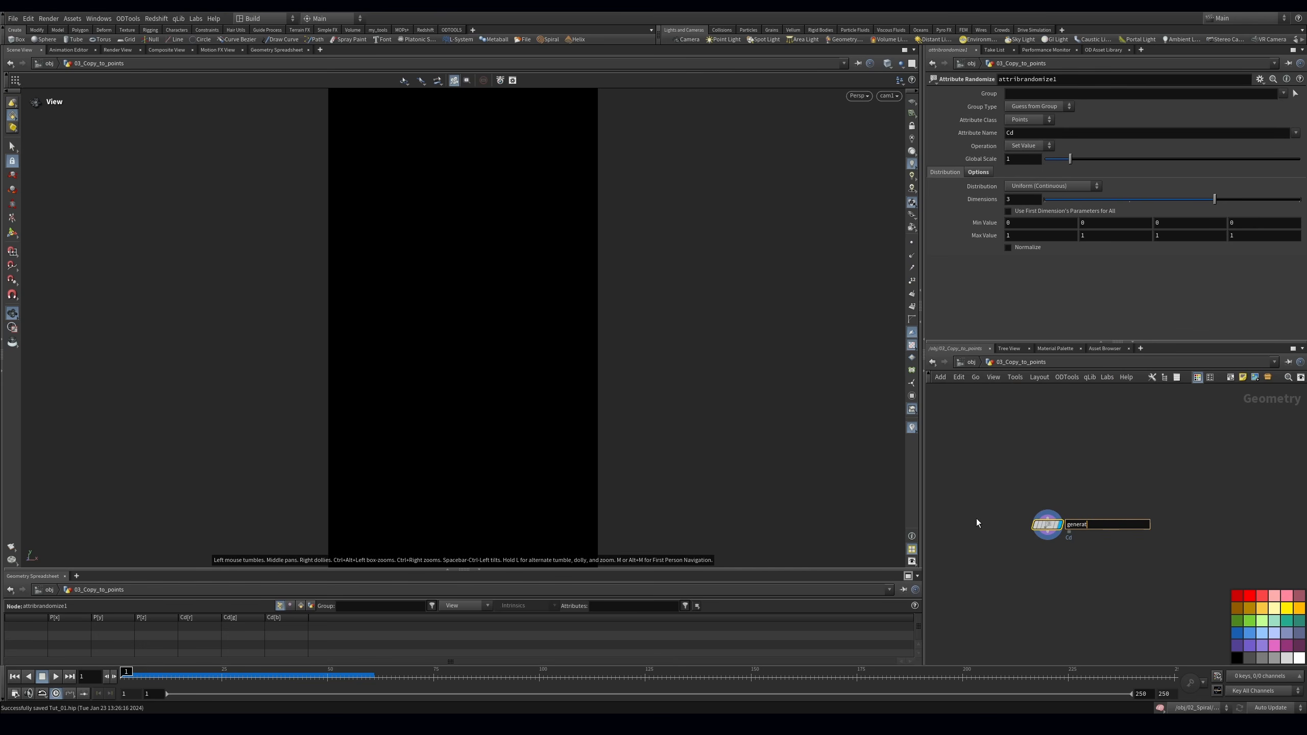
text(e_points)
key(Return)
Enable Visualize as Points on generate_points and set its Distribution to Inside Sphere
click(977, 172)
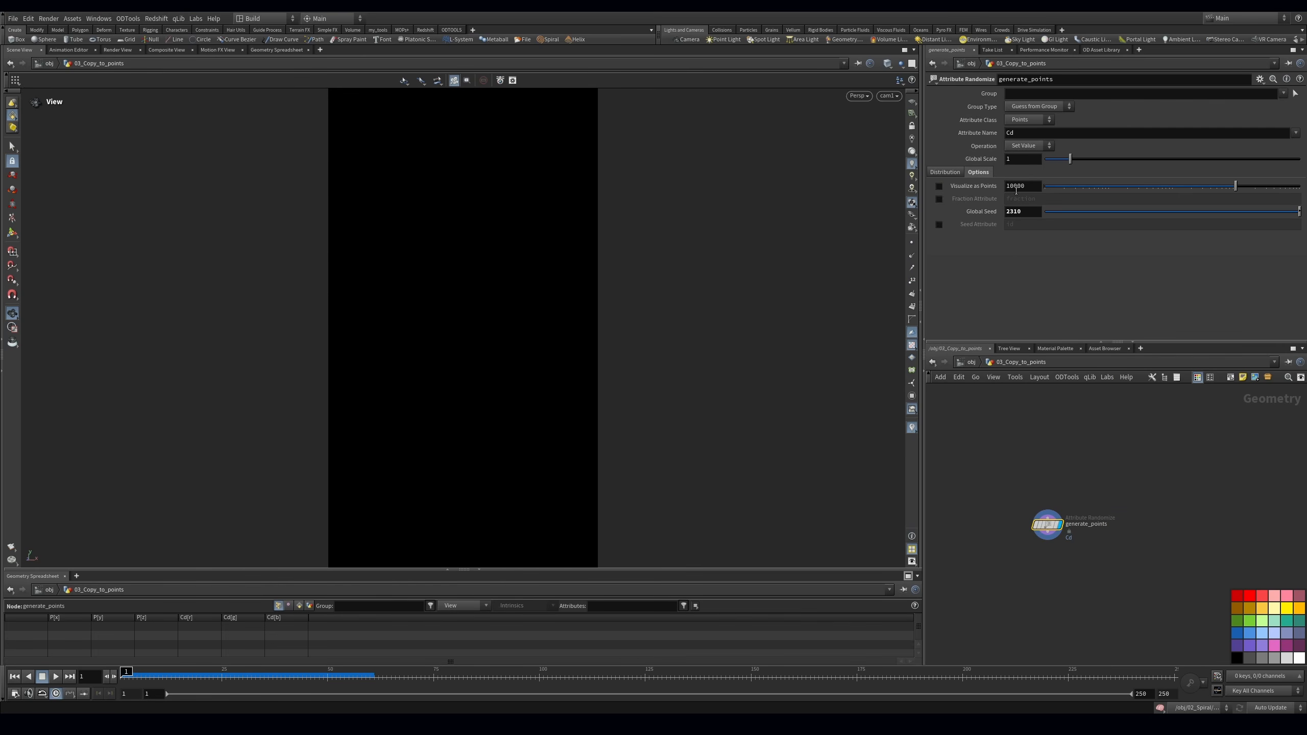
click(938, 185)
click(941, 172)
click(1065, 186)
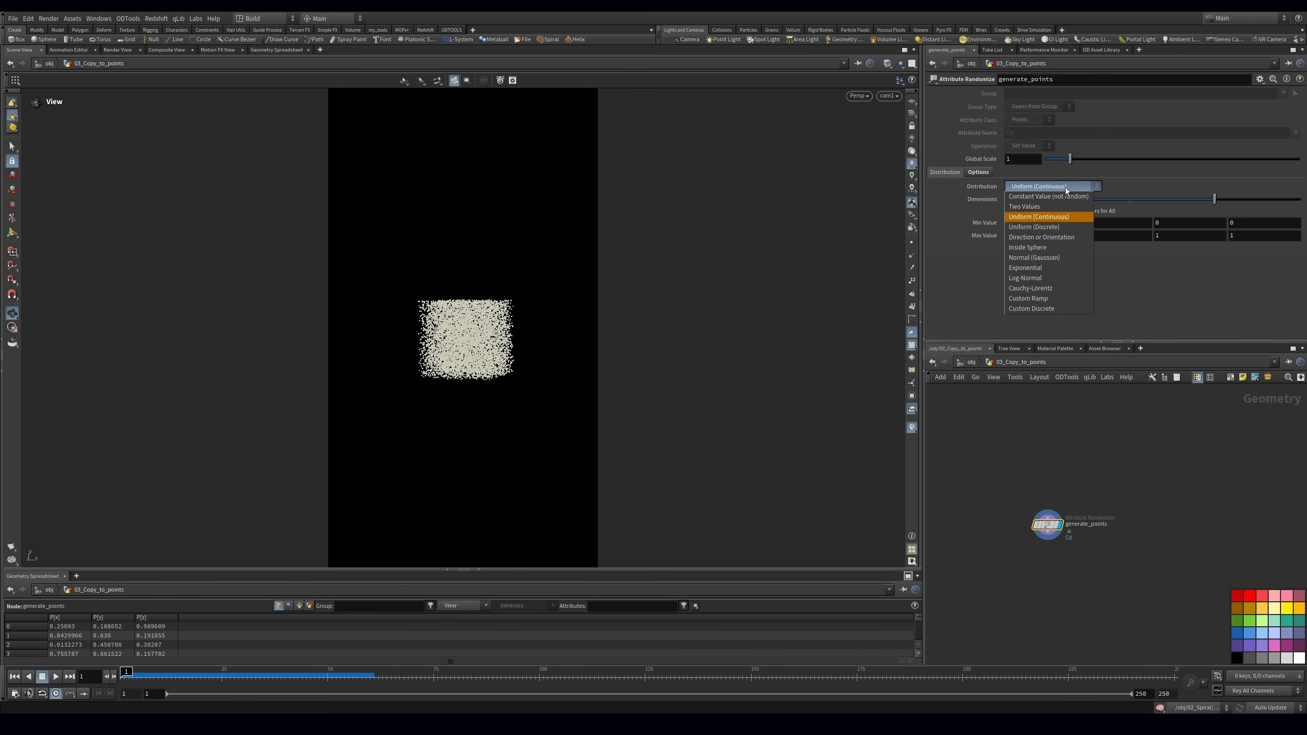
click(1049, 247)
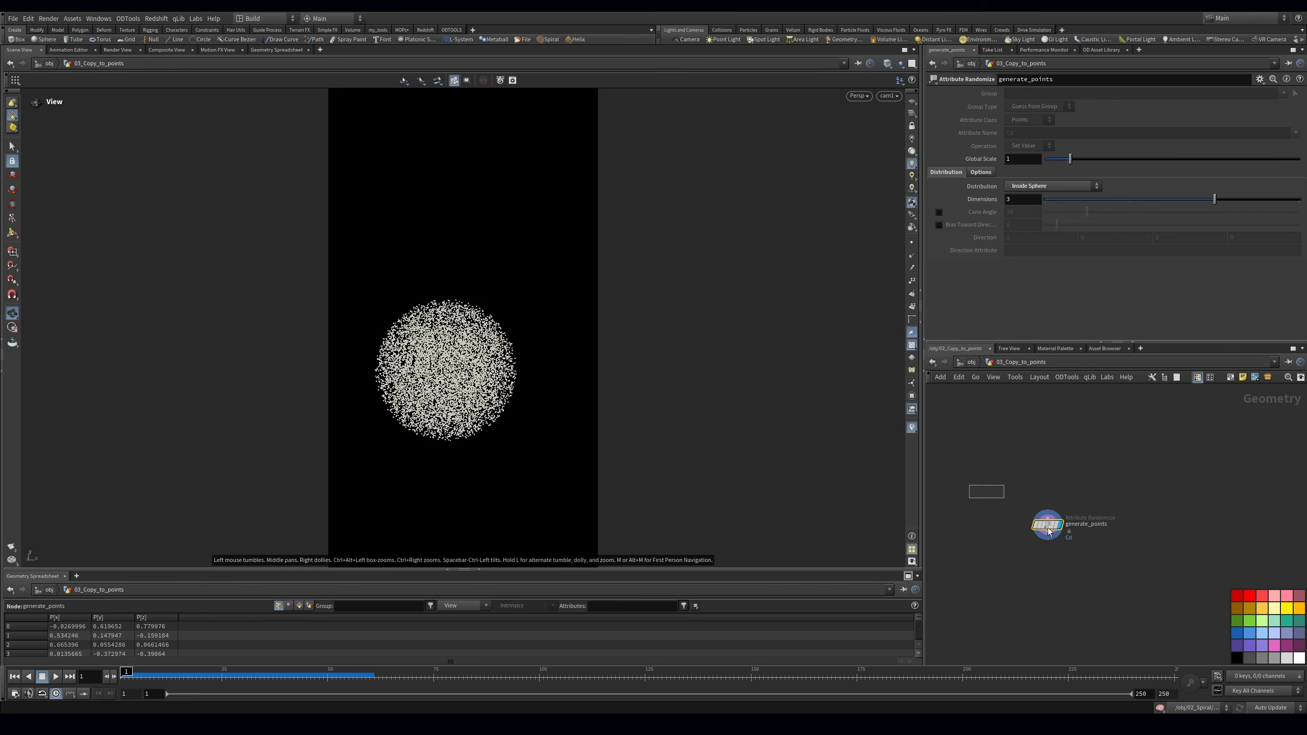
Set Visualize as Points on generate_points to 1000 and move the node higher in the network
click(912, 101)
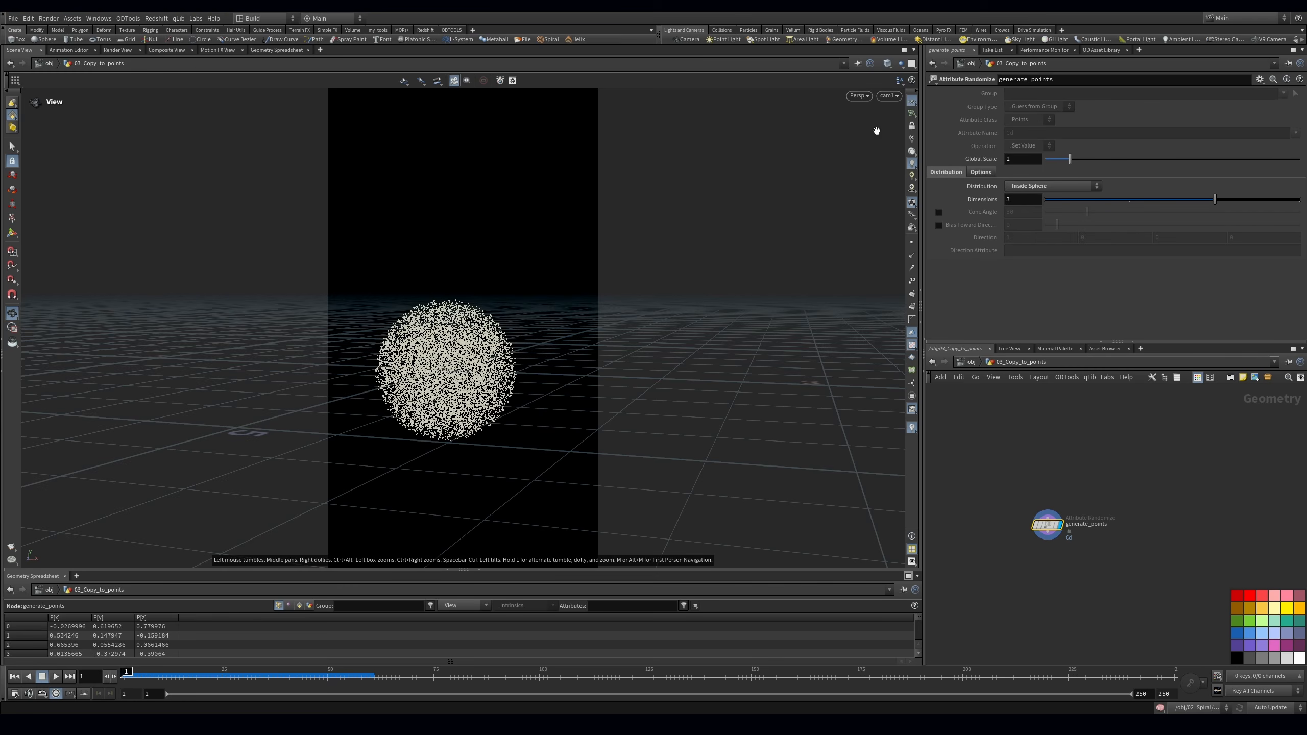
click(912, 101)
drag(1049, 527, 1047, 497)
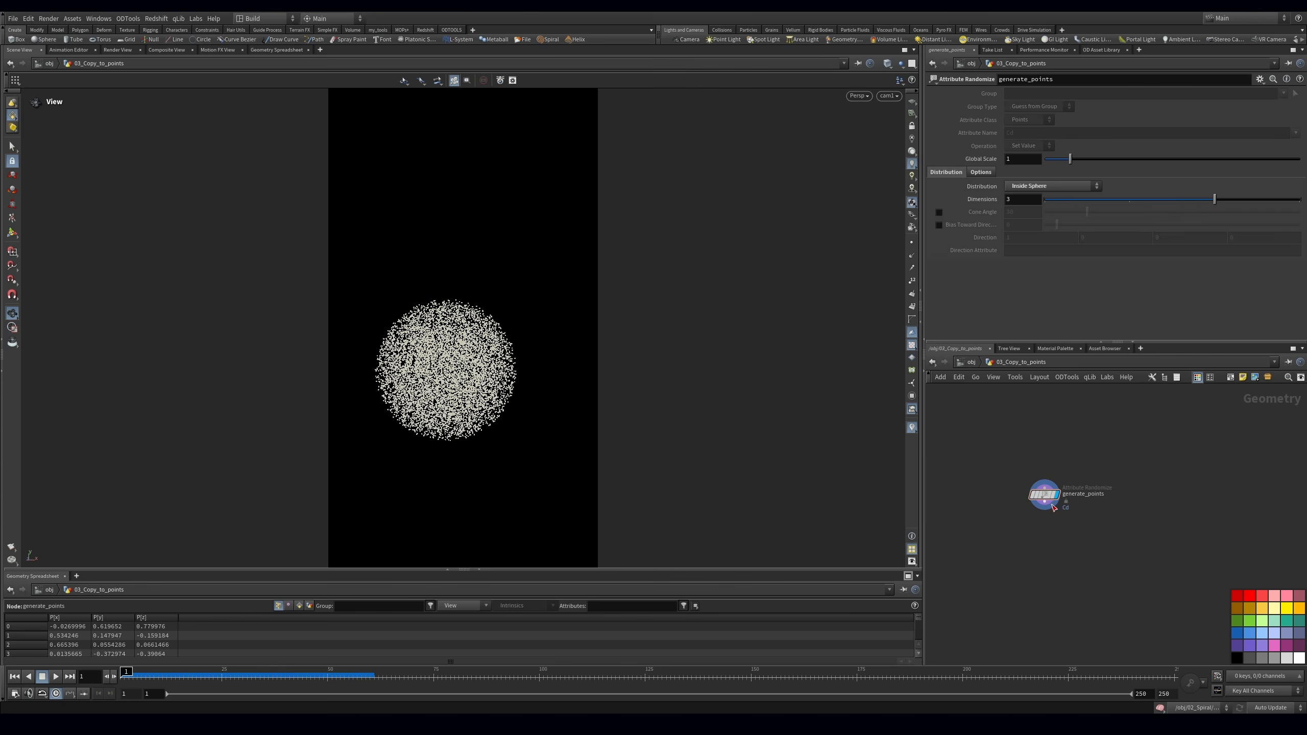
click(980, 172)
key(BackSpace)
key(Return)
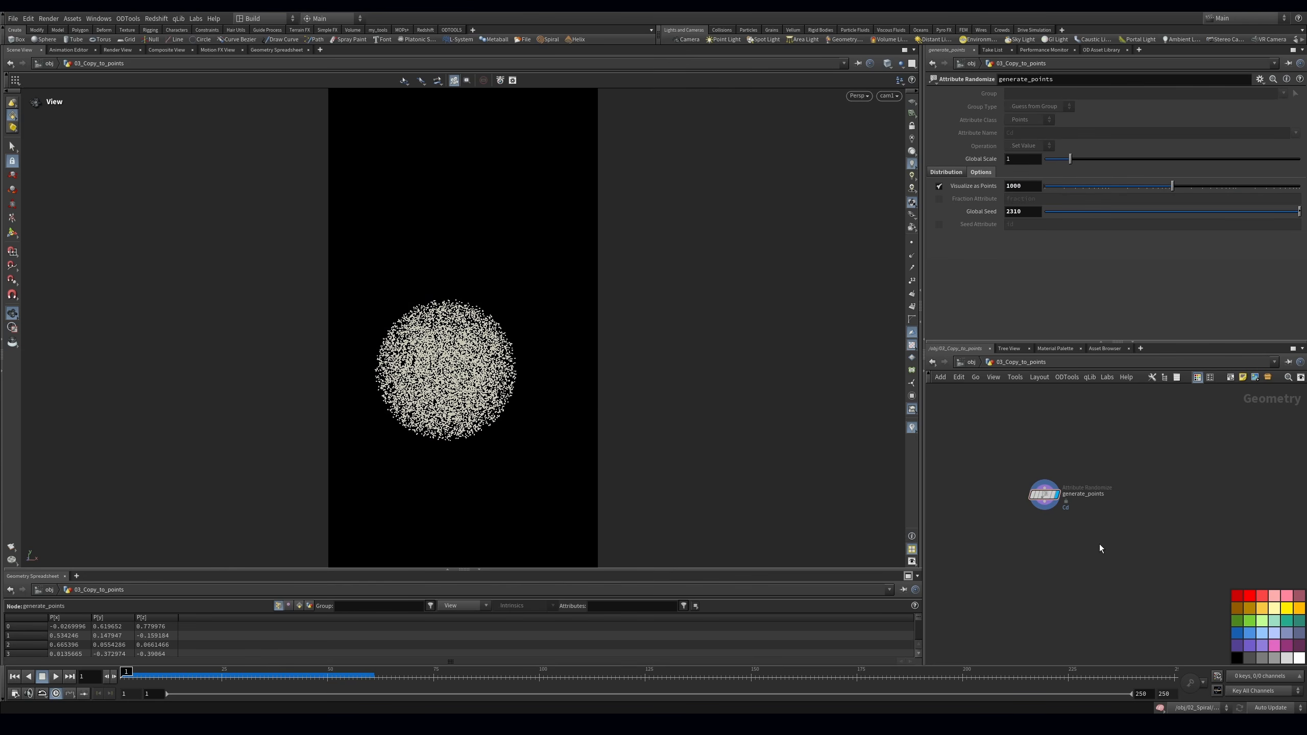
drag(1059, 504, 1059, 482)
Add a Box node beside generate_points
key(Tab)
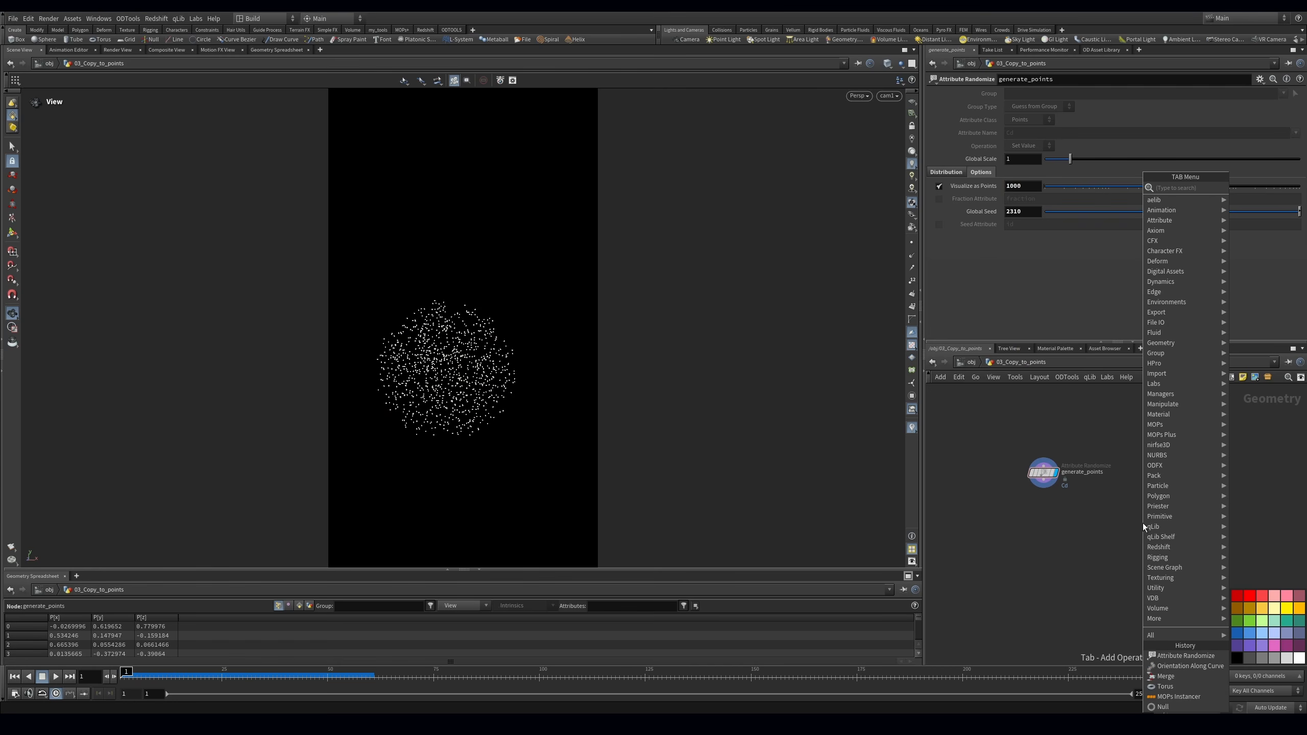
text(box)
key(Return)
click(1000, 484)
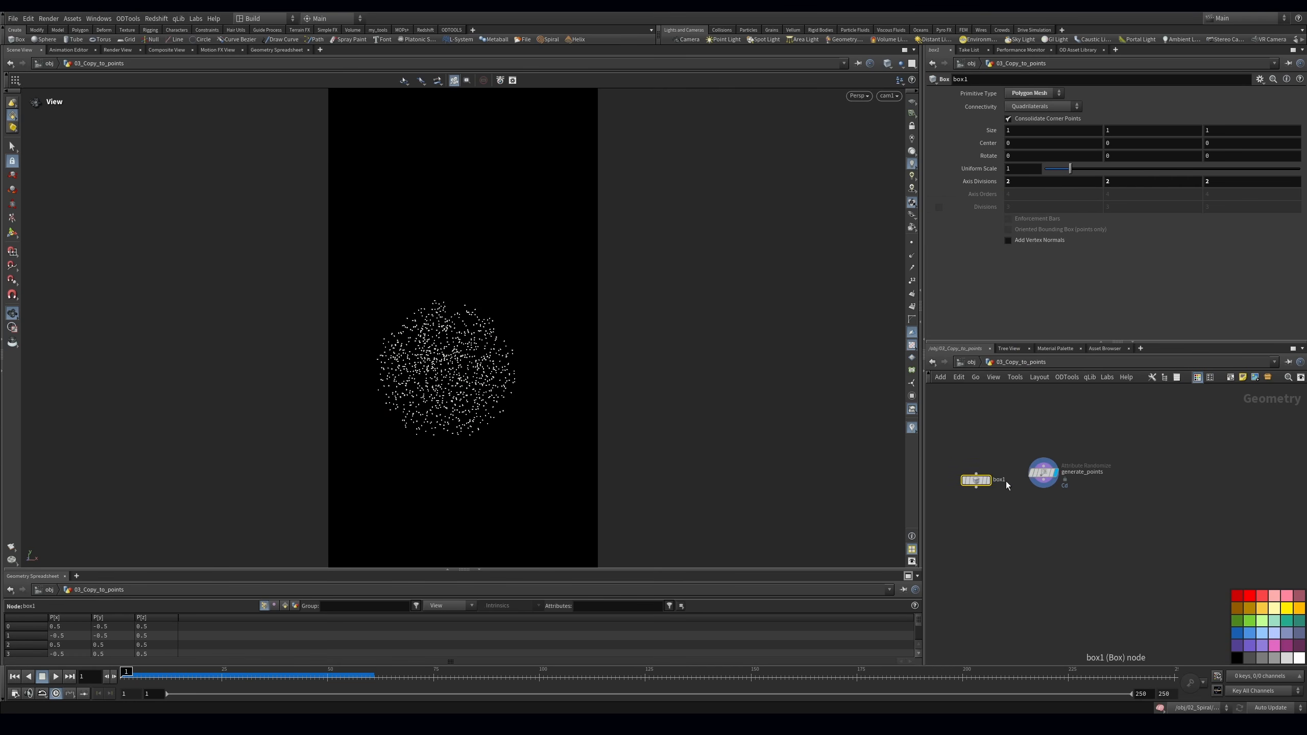
Add and display a Copy to Points node with box1 as source geometry and generate_points as target points
key(Tab)
text(copy)
key(Return)
click(1090, 547)
drag(1090, 548, 1073, 558)
drag(1020, 508, 1115, 507)
click(1084, 557)
drag(1076, 557, 1054, 554)
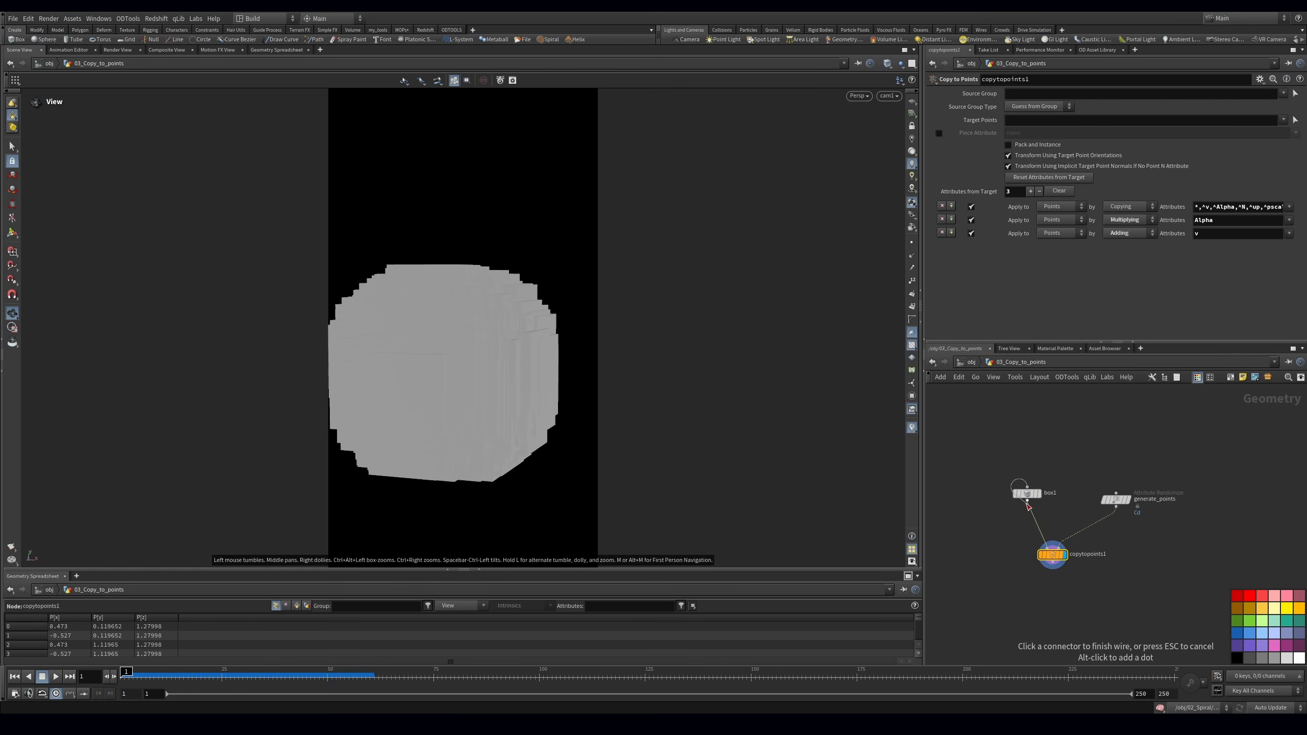
Set Visualize as Points on generate_points to 100 and its Distribution to Uniform (Continuous), and select copytopoints1
drag(1115, 499, 1114, 510)
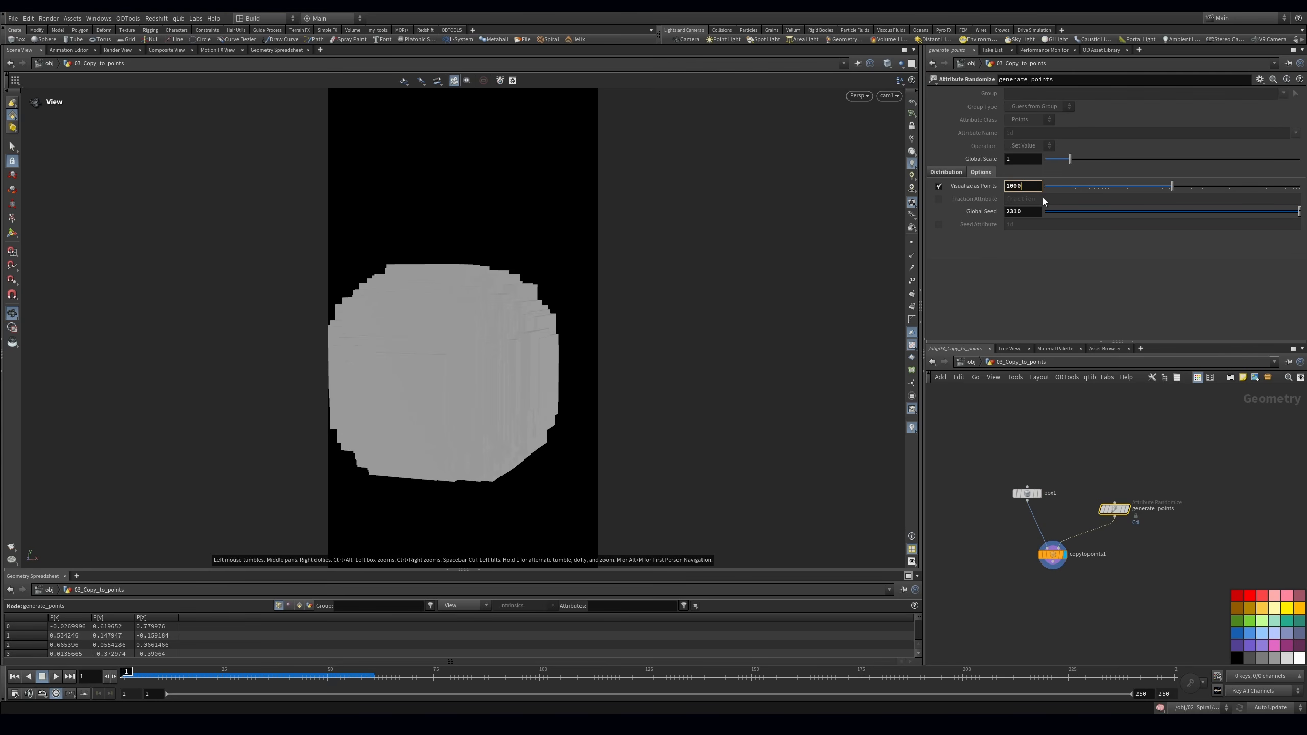
key(Return)
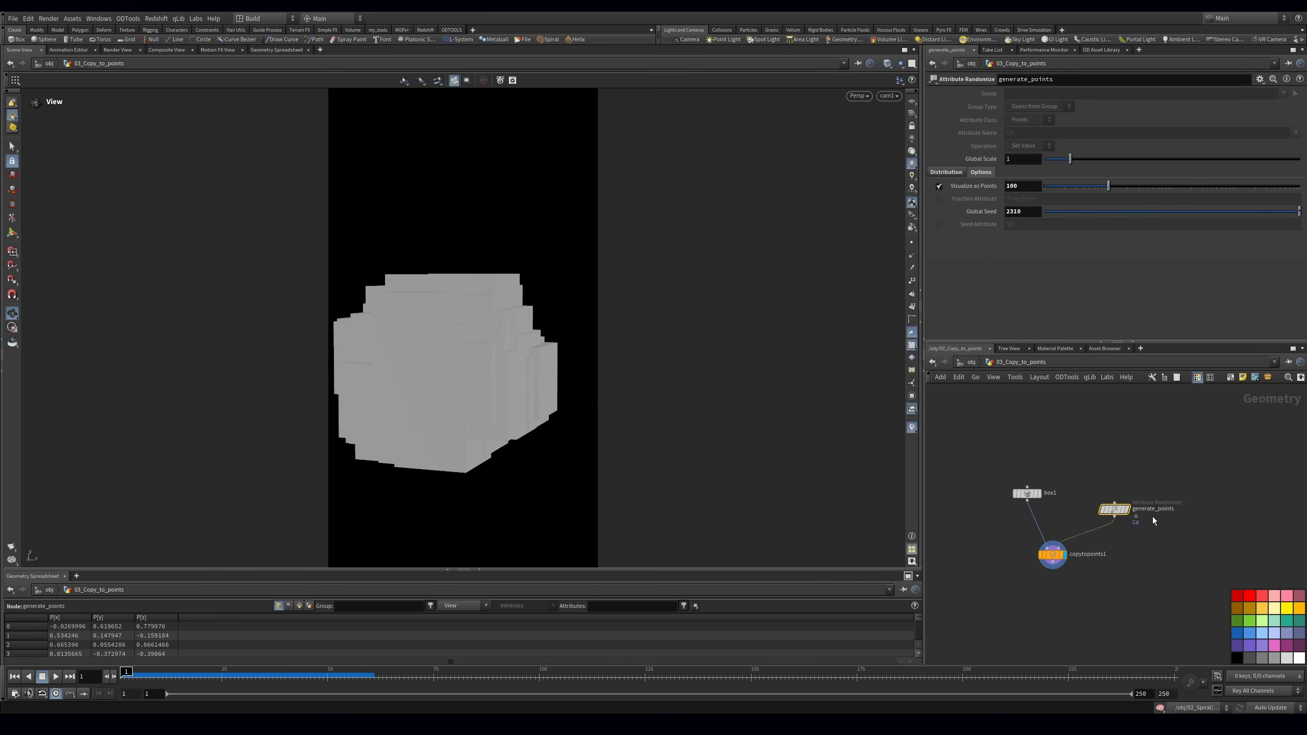
key(r)
click(946, 172)
click(1050, 185)
click(1043, 199)
click(1052, 554)
key(r)
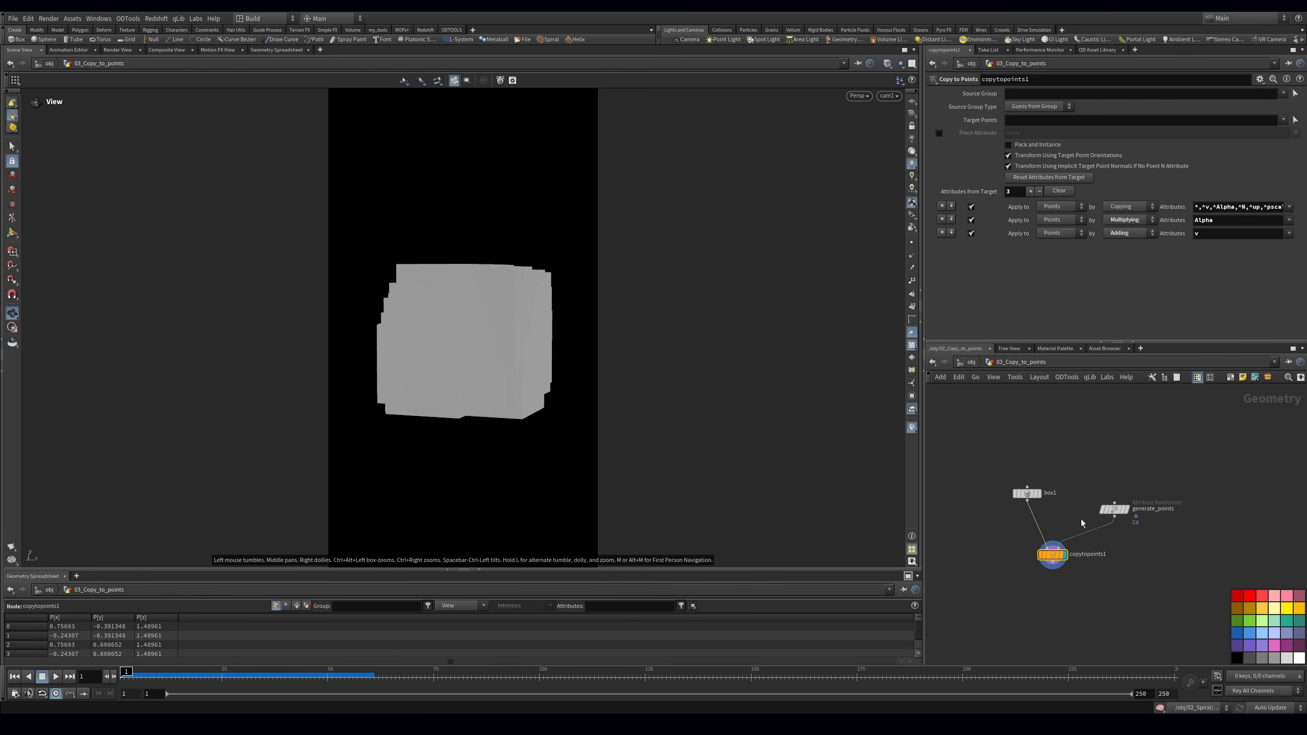
Set box1's Uniform Scale to 0.25
click(1026, 493)
text(0.25)
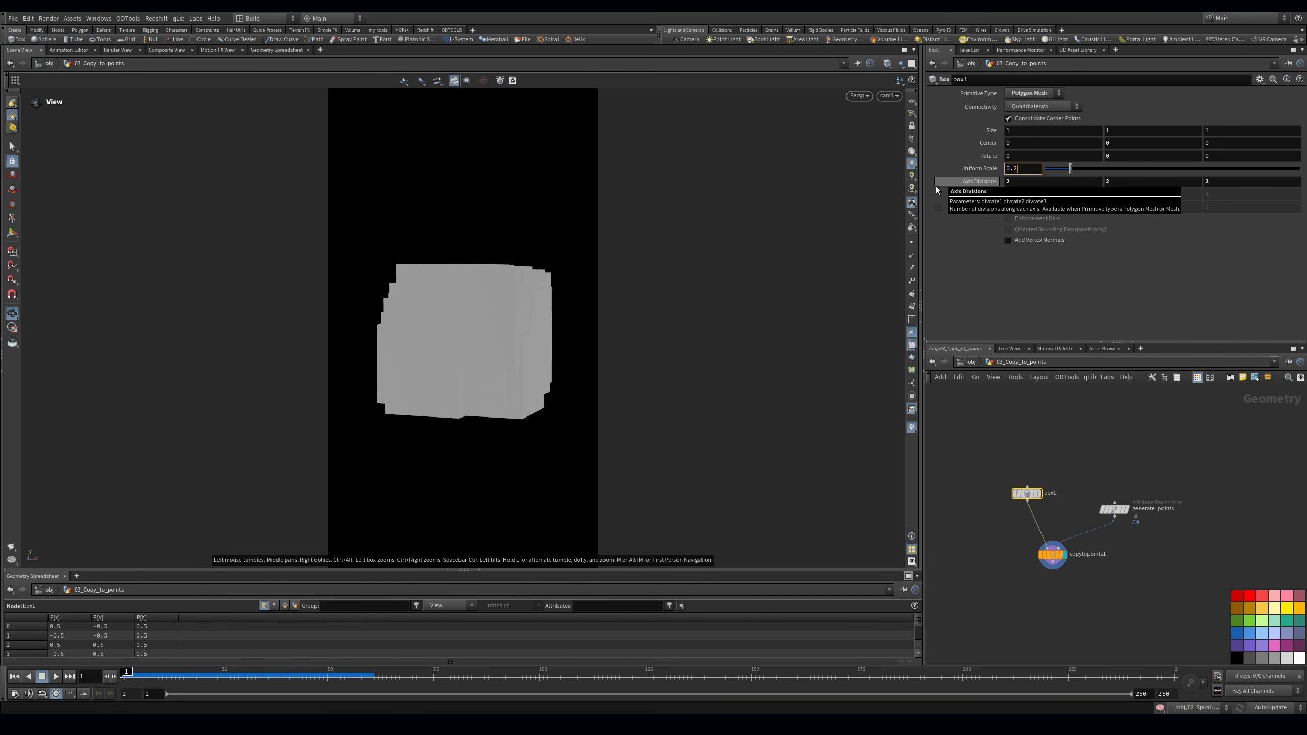
key(Return)
Set Visualize as Points on generate_points to 500 and its Global Scale to 1.9
click(1114, 509)
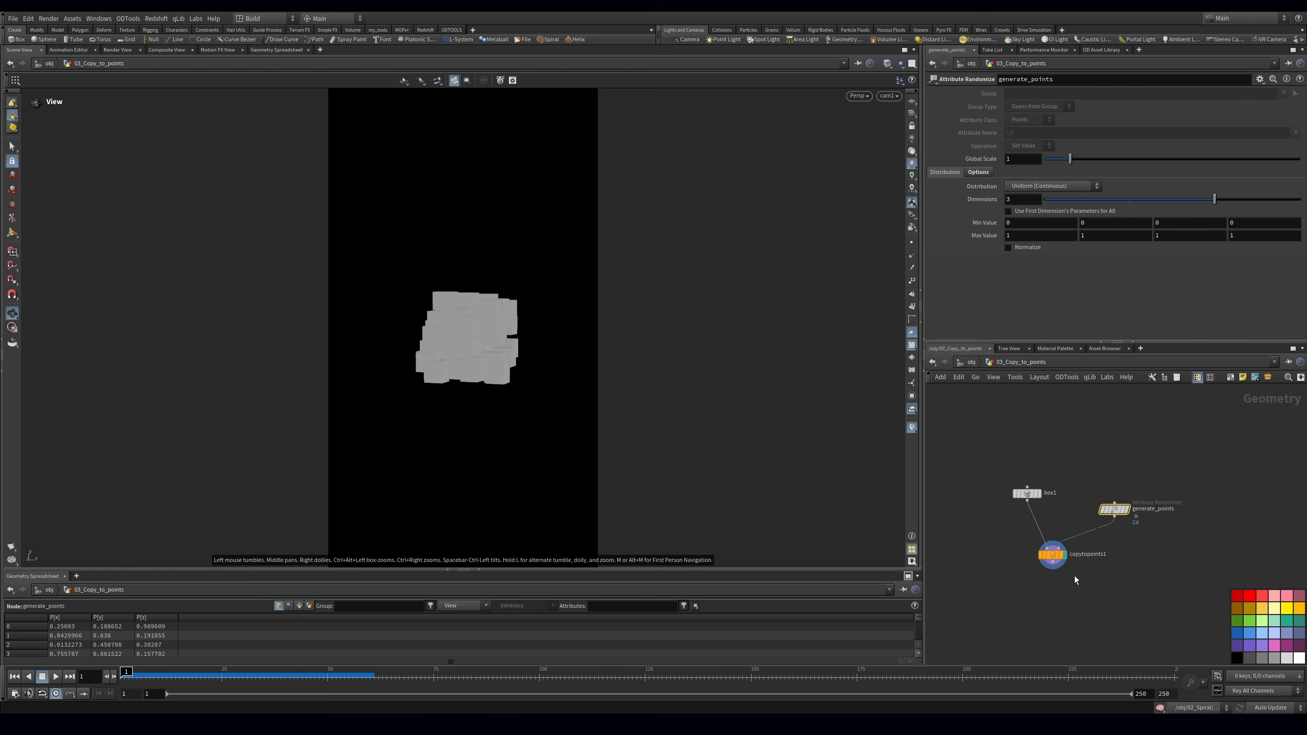
text(500)
key(Return)
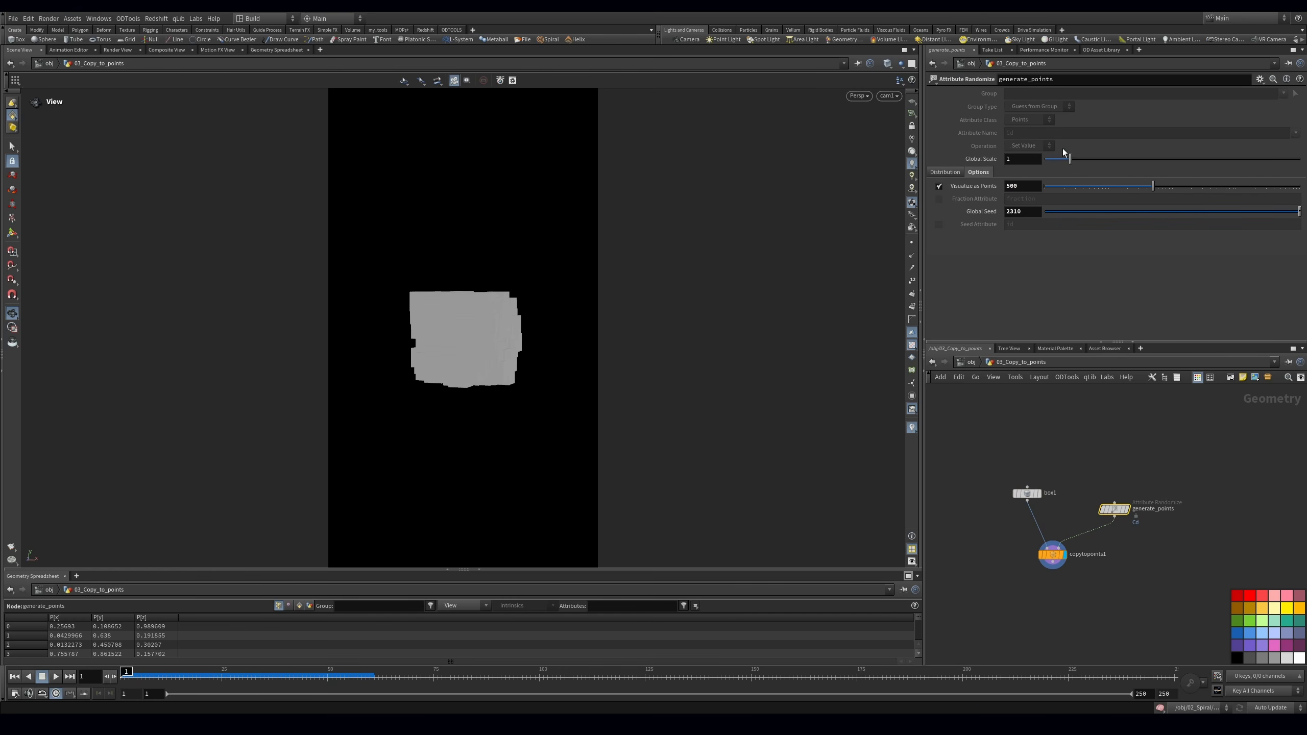
drag(1076, 158, 1099, 160)
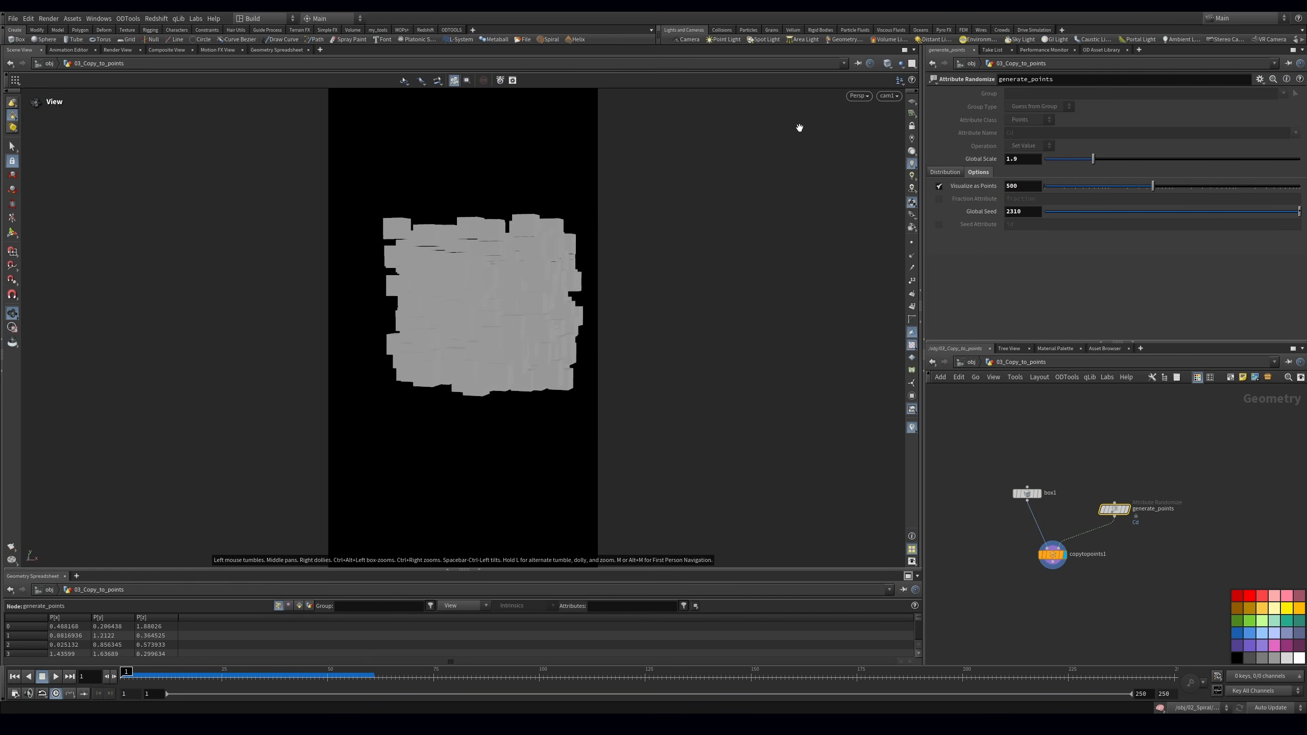
Show the reference grid in the viewport and lock cam1 to the view, reframing the box cluster
click(908, 105)
mouse_move(472, 285)
mouse_down()
mouse_move(458, 292)
mouse_move(478, 286)
mouse_up()
right_drag(478, 286, 817, 161)
click(886, 96)
click(898, 118)
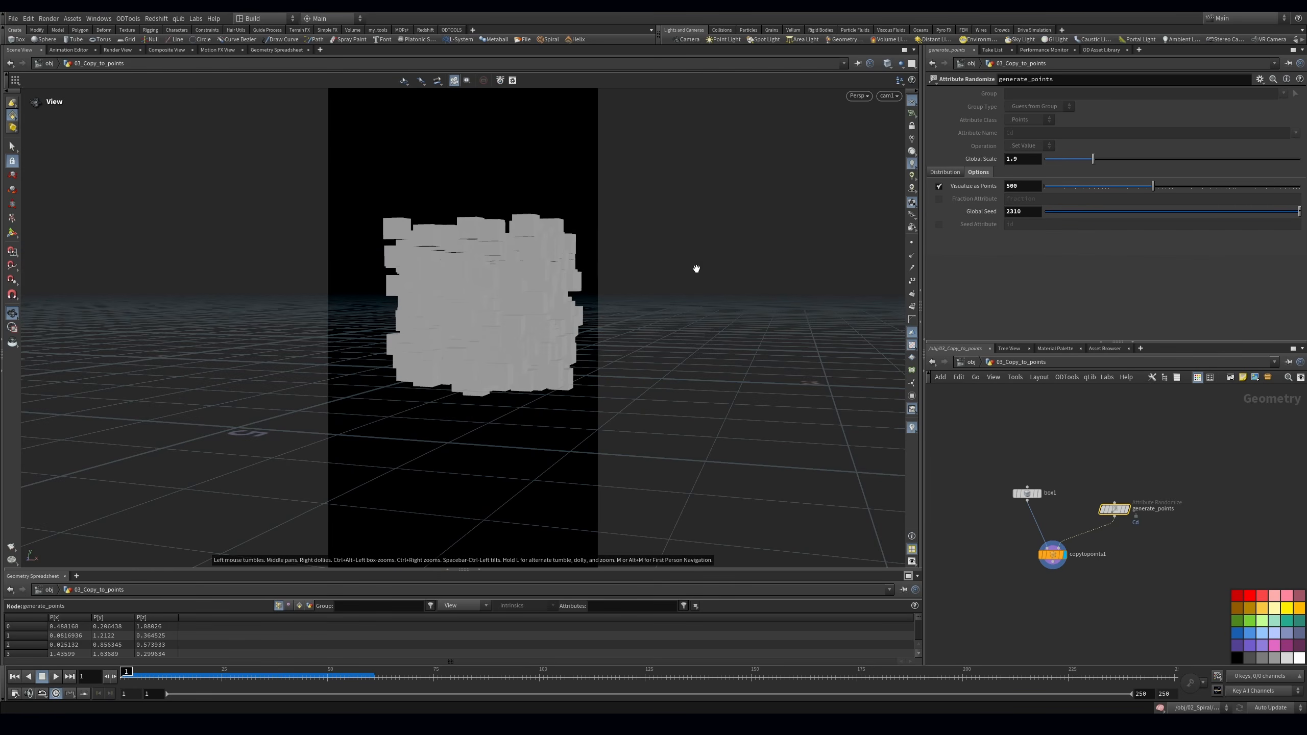
click(911, 126)
drag(533, 303, 503, 311)
Enable Pack and Instance on copytopoints1
middle_drag(1137, 624, 1097, 552)
click(1048, 538)
click(1045, 146)
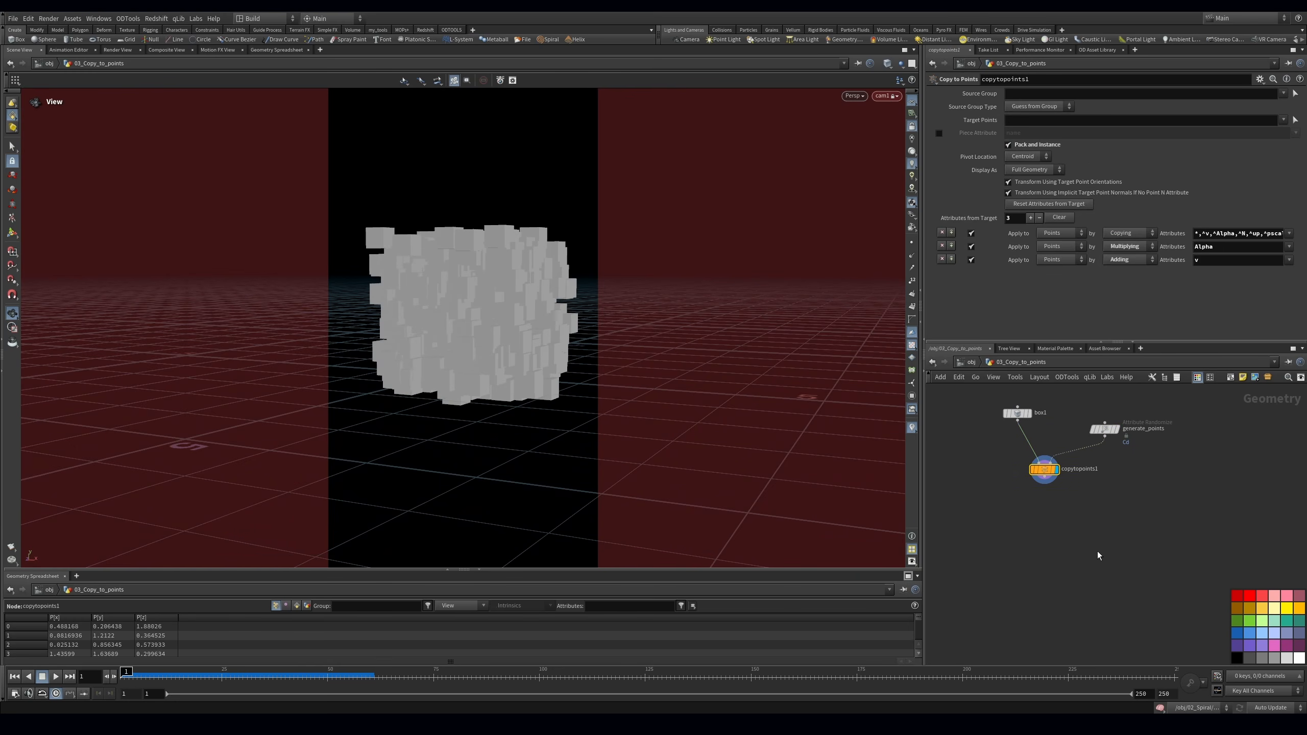
Add and display a MOPs Randomize node after copytopoints1 and enable Randomize Orientation
key(Tab)
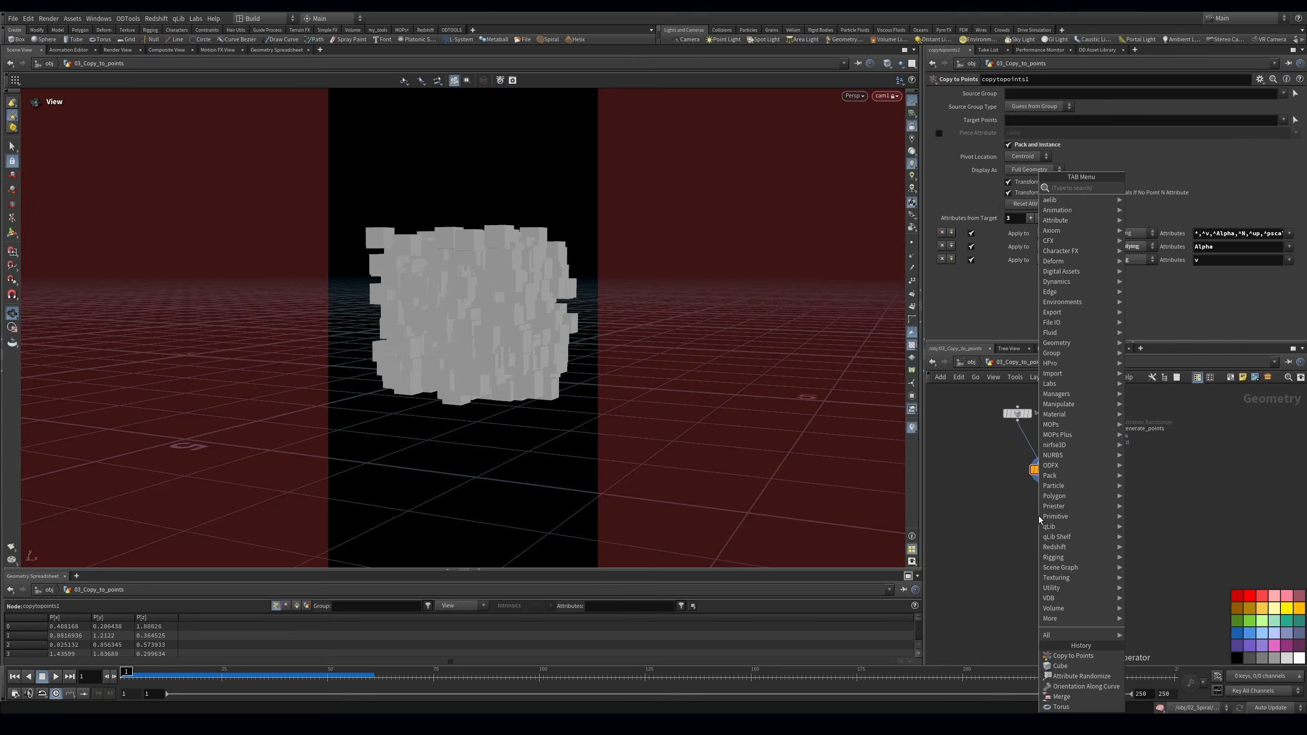
text(mops)
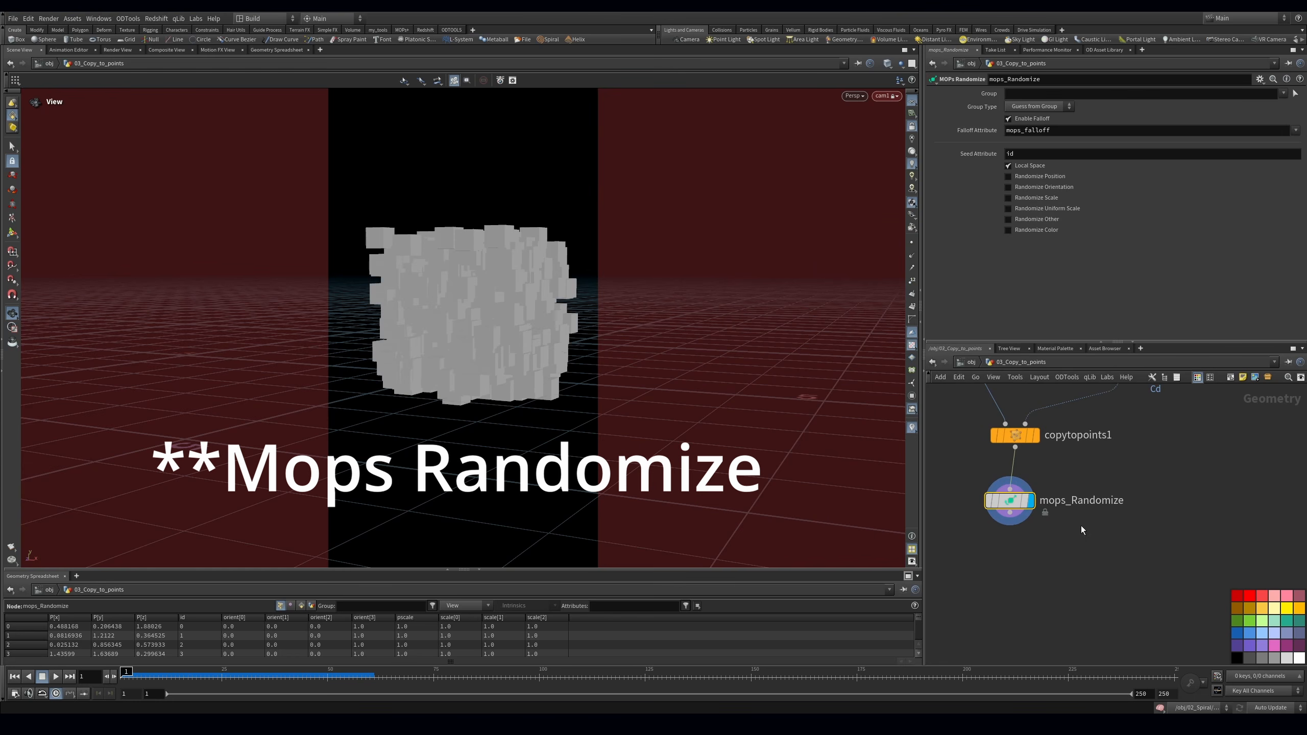
click(1008, 187)
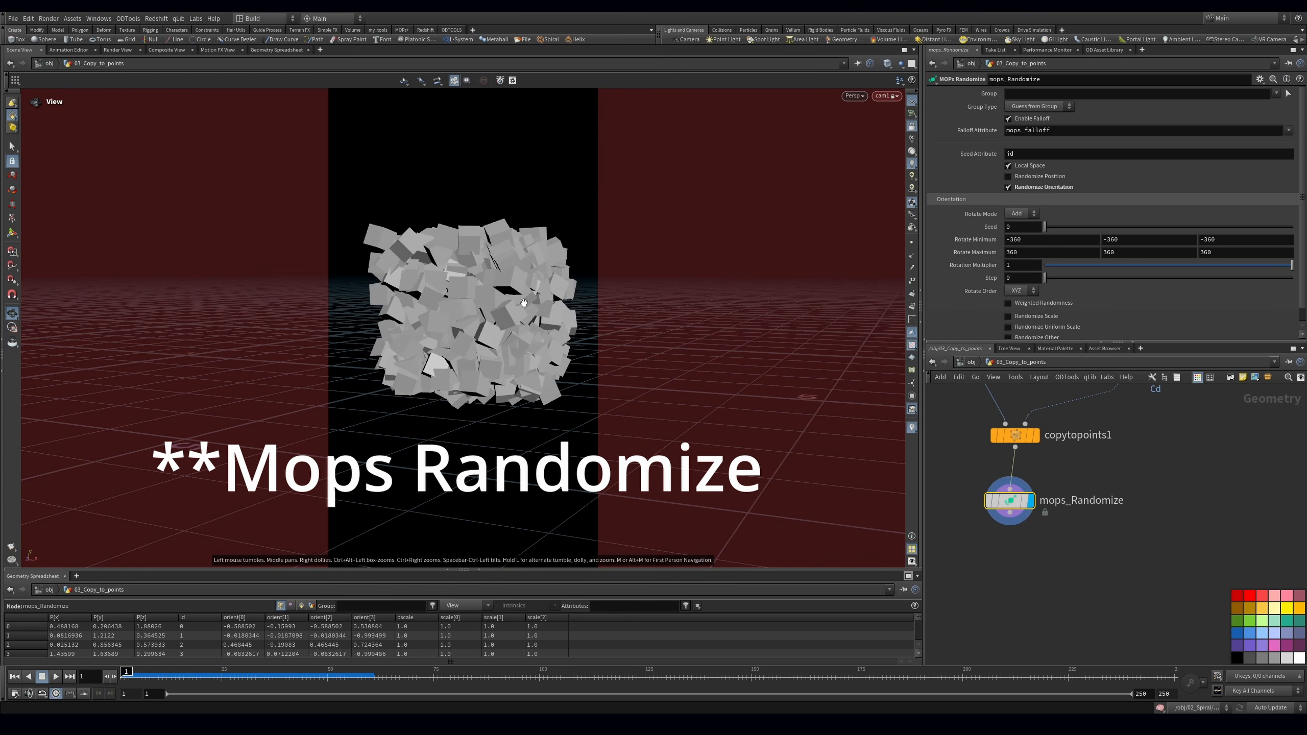
Switch Pack and Instance on copytopoints1 off and back on to compare the randomized result
drag(1010, 501, 1016, 501)
middle_drag(1039, 460, 1045, 496)
click(1023, 469)
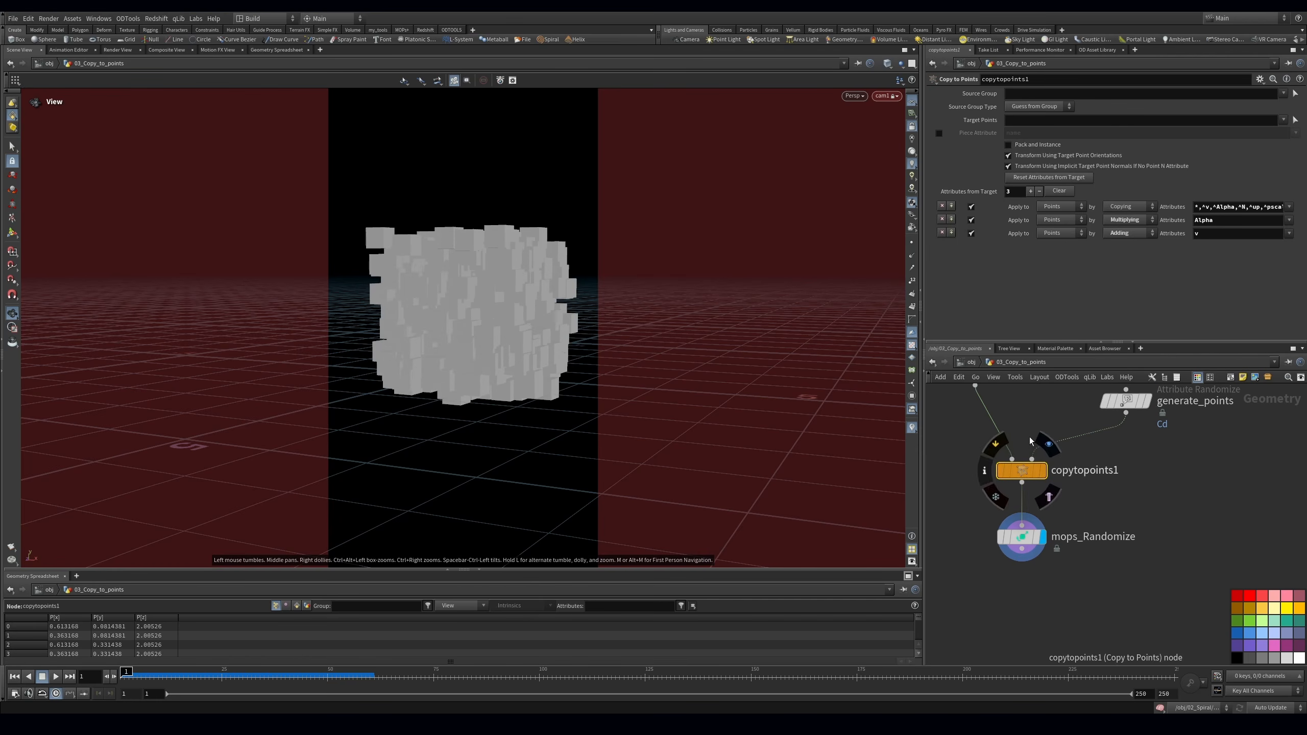
click(1008, 144)
Try mops_Randomize between generate_points and copytopoints1, with Pack and Instance disabled on copytopoints1
drag(1025, 546, 1077, 462)
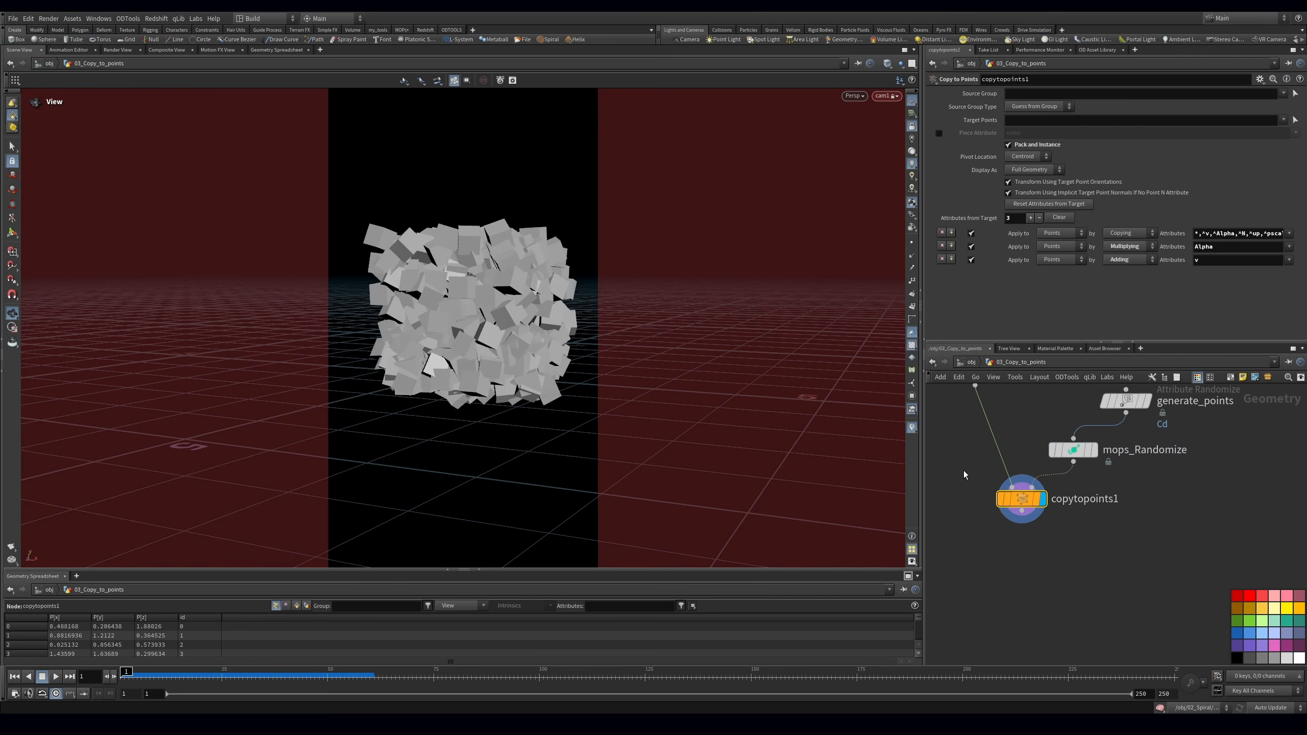
click(1007, 144)
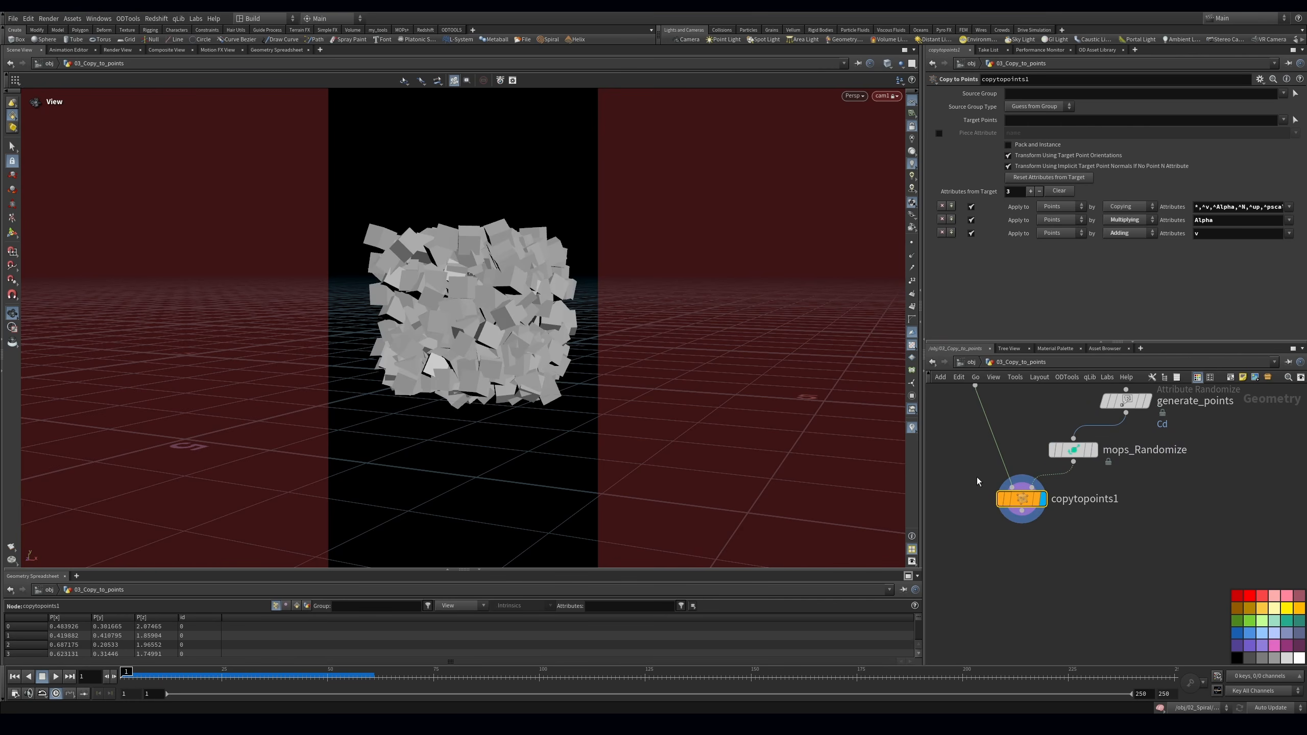
middle_drag(977, 481, 1003, 535)
drag(1103, 513, 1142, 514)
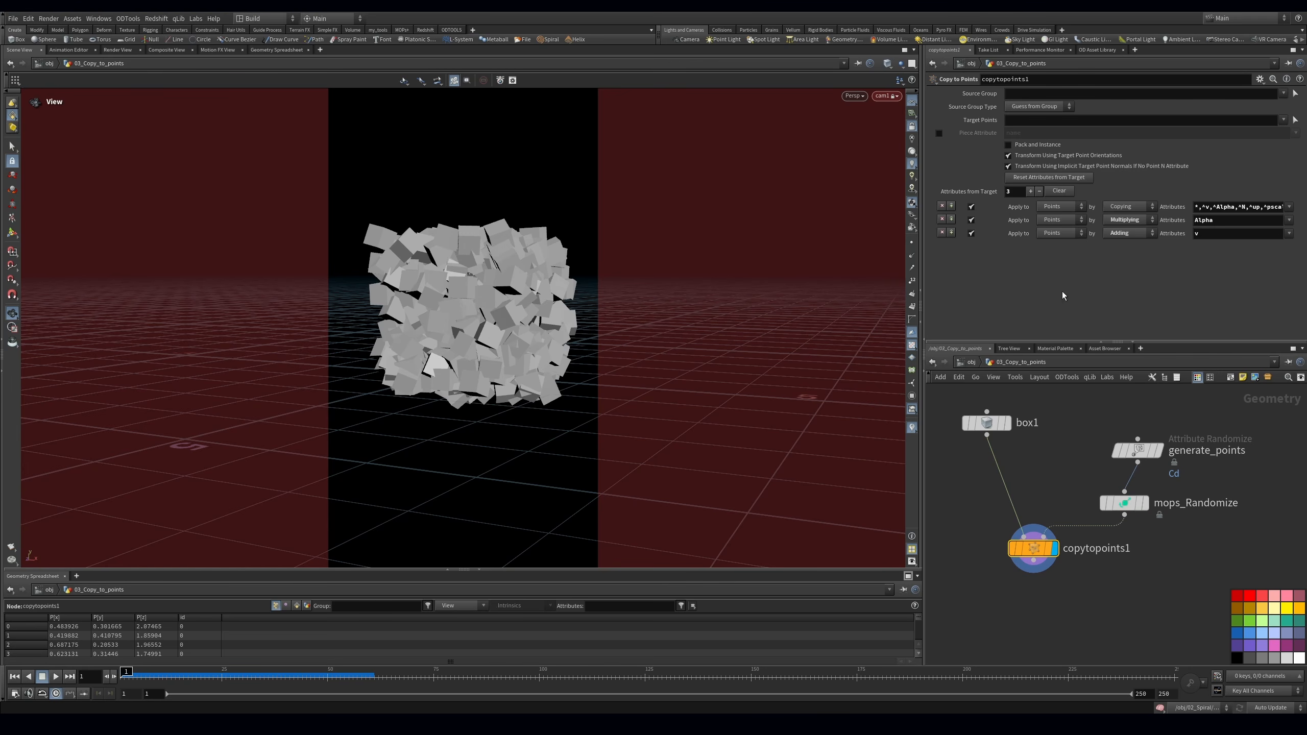
Re-enable Pack and Instance on copytopoints1, reconnect generate_points directly to it, and place mops_Randomize after it
click(1047, 143)
drag(1142, 513, 1065, 623)
middle_click(1040, 556)
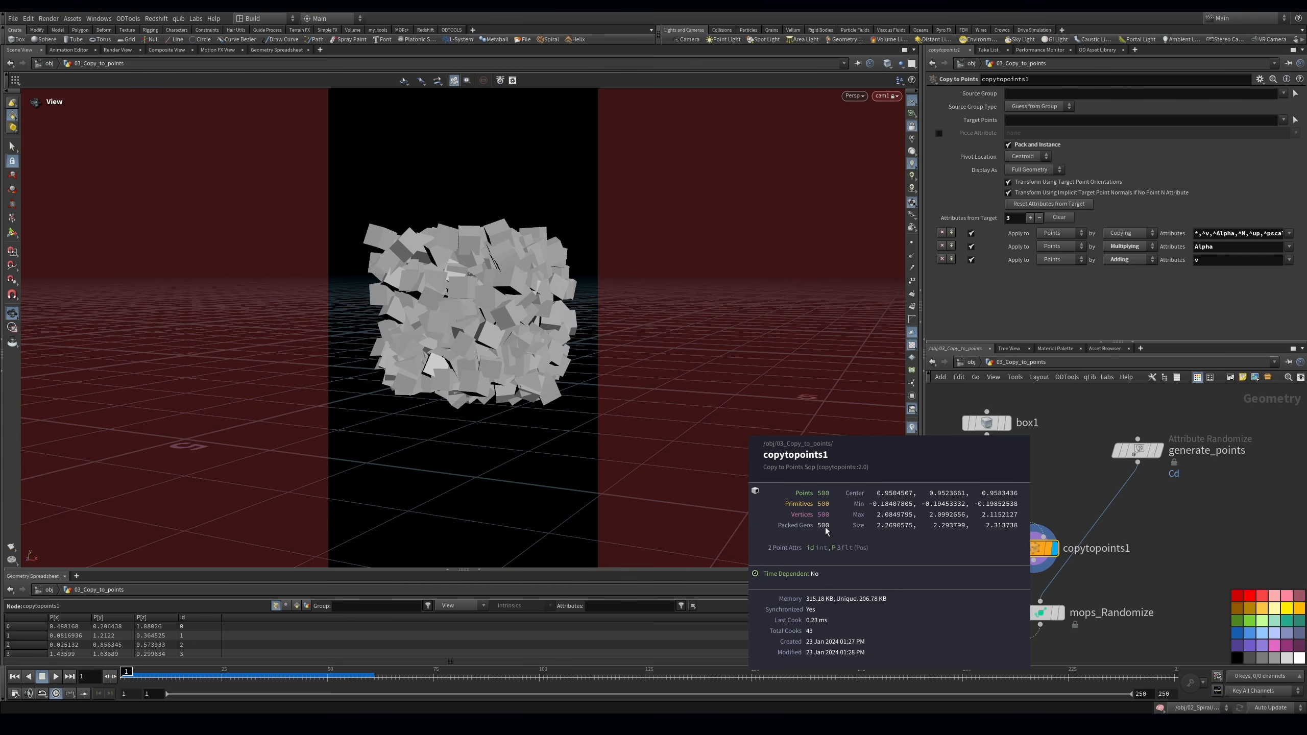
drag(1043, 537, 1137, 461)
middle_drag(1039, 570, 1060, 513)
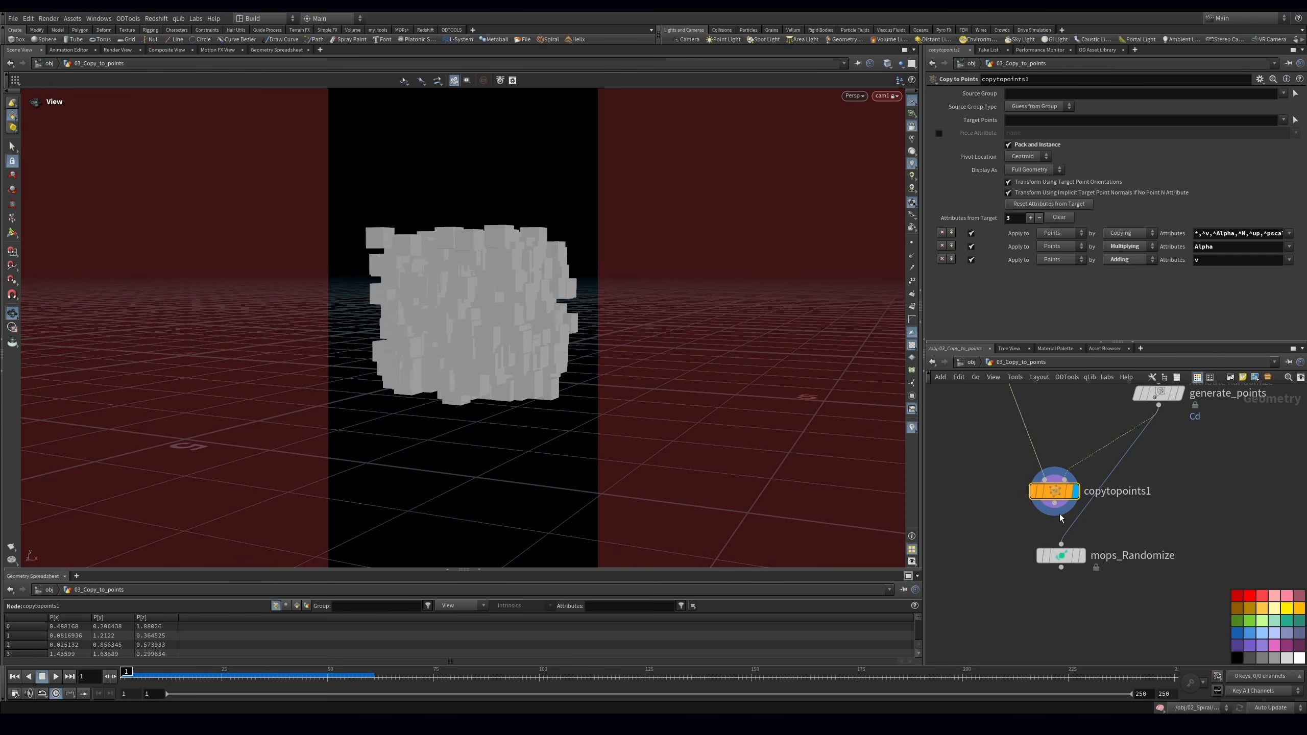
click(1081, 555)
drag(1060, 555, 1054, 544)
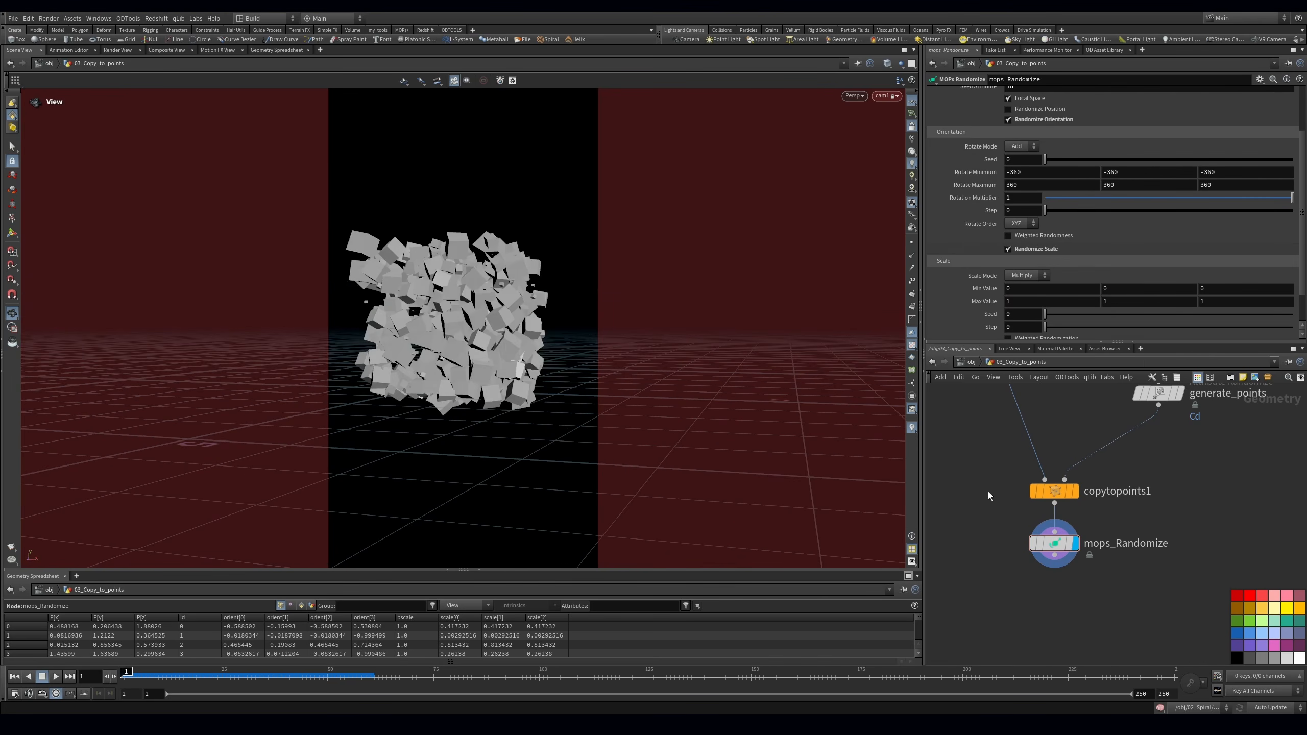
Enable Randomize Scale on mops_Randomize, raise its Y maximum value, and compare the result with copytopoints1
middle_drag(1132, 307, 1207, 301)
click(1074, 491)
click(1074, 543)
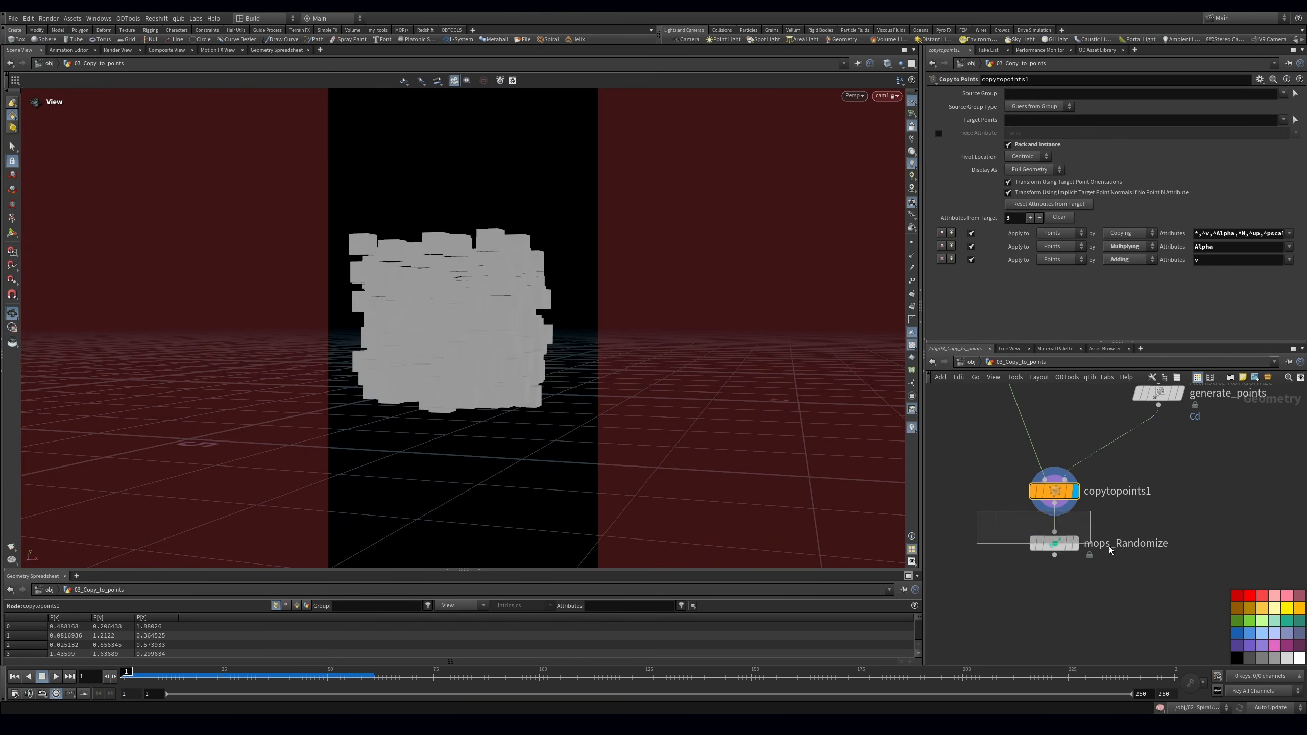
Add and display a MOPs Spread Falloff node after mops_Randomize
key(Tab)
text(mops fallo)
key(Down)
key(Down)
key(Down)
key(Down)
key(Down)
key(Down)
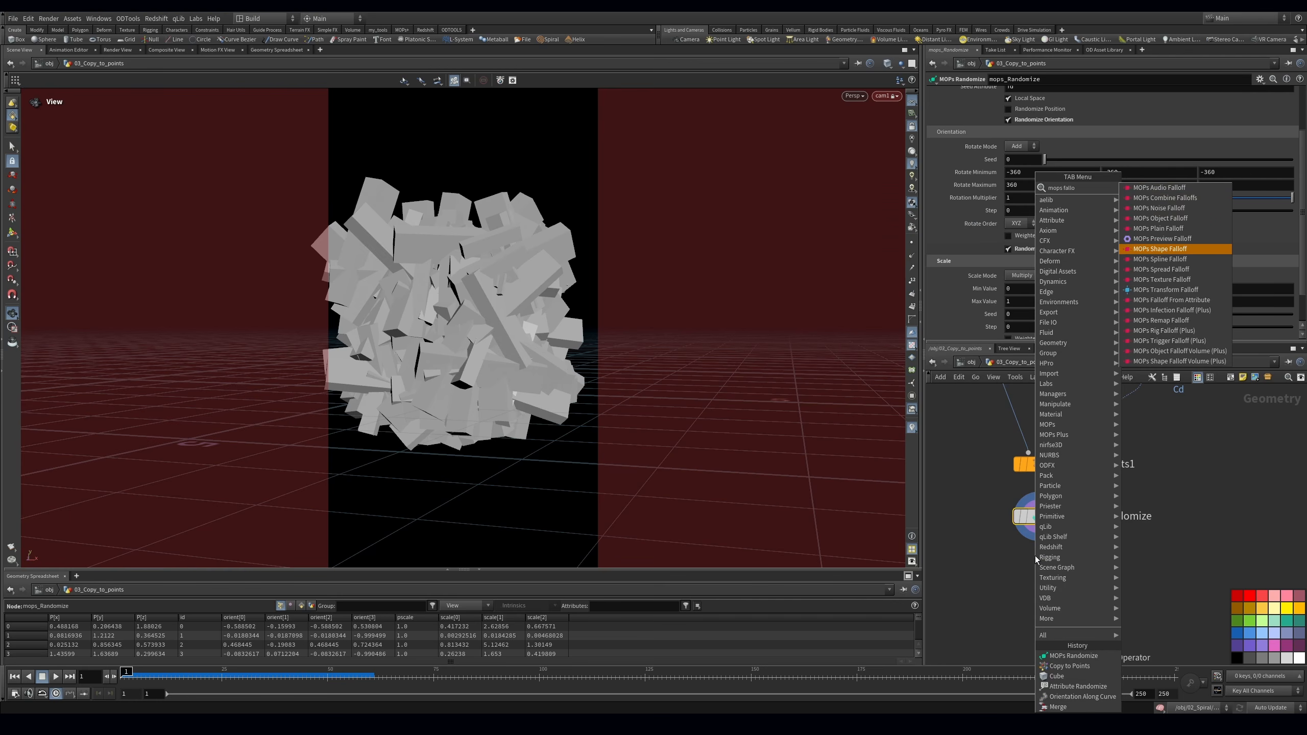
key(Down)
key(Down)
key(Return)
click(1035, 556)
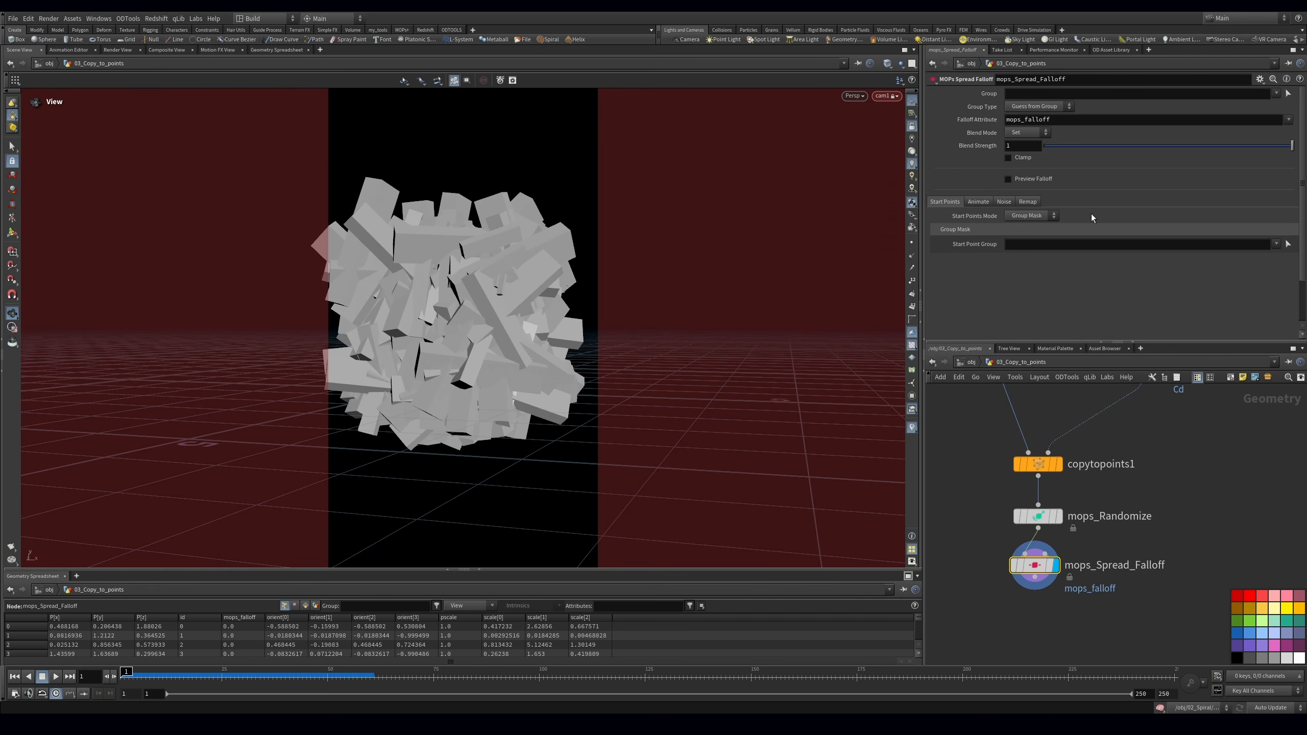
Pick packed box 224 near the cluster's top in the viewport as the Spread Falloff's Start Point Group
click(1288, 244)
click(527, 209)
key(Return)
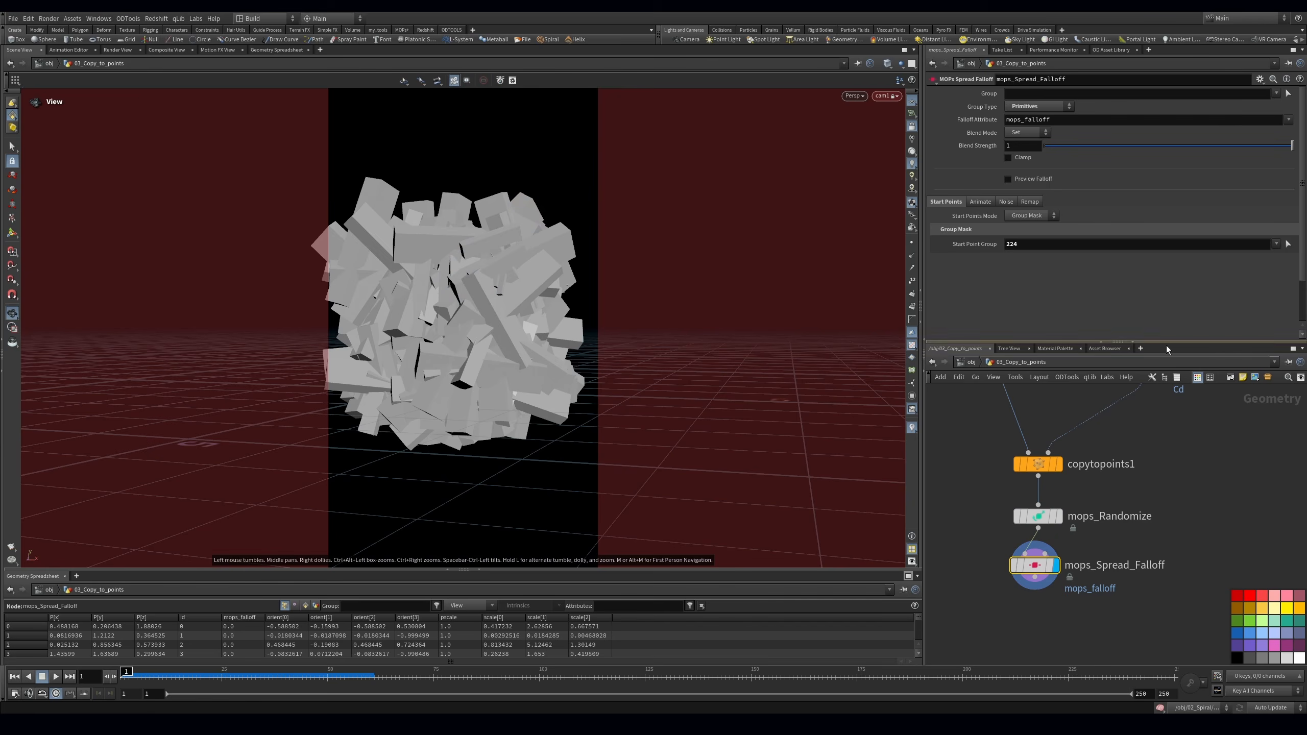
Enable Preview Falloff on mops_Spread_Falloff and raise Spread to about 0.507
click(1028, 180)
drag(1072, 267, 1107, 272)
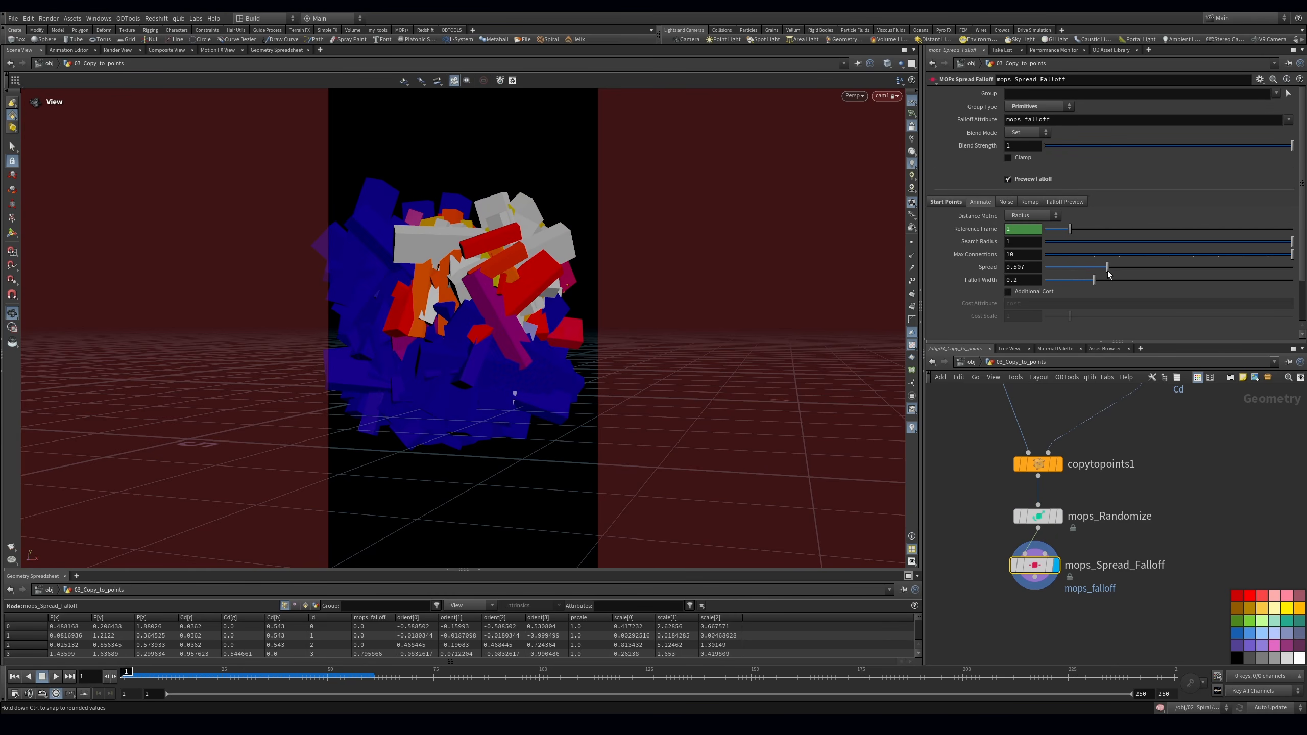
Try showing the falloff preview as sprites, then switch back to boxes and return to the start point settings
click(1053, 202)
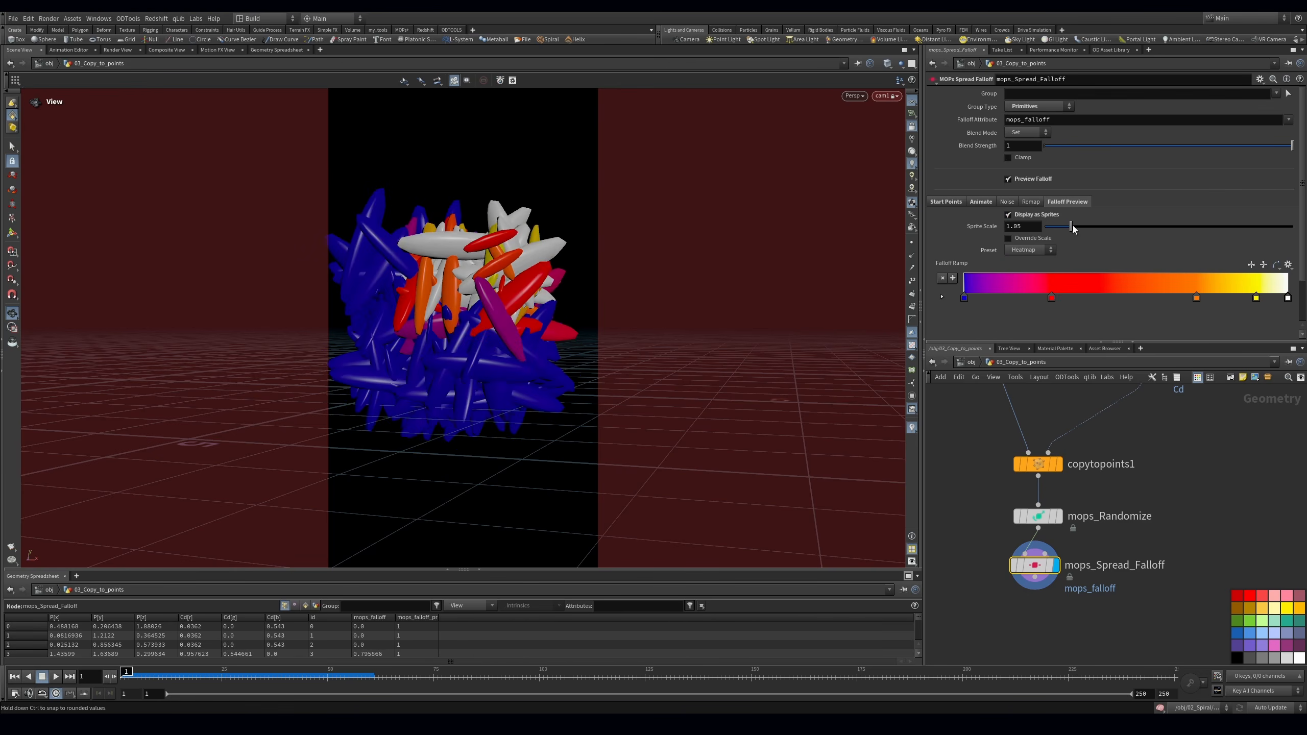
click(1038, 214)
click(964, 202)
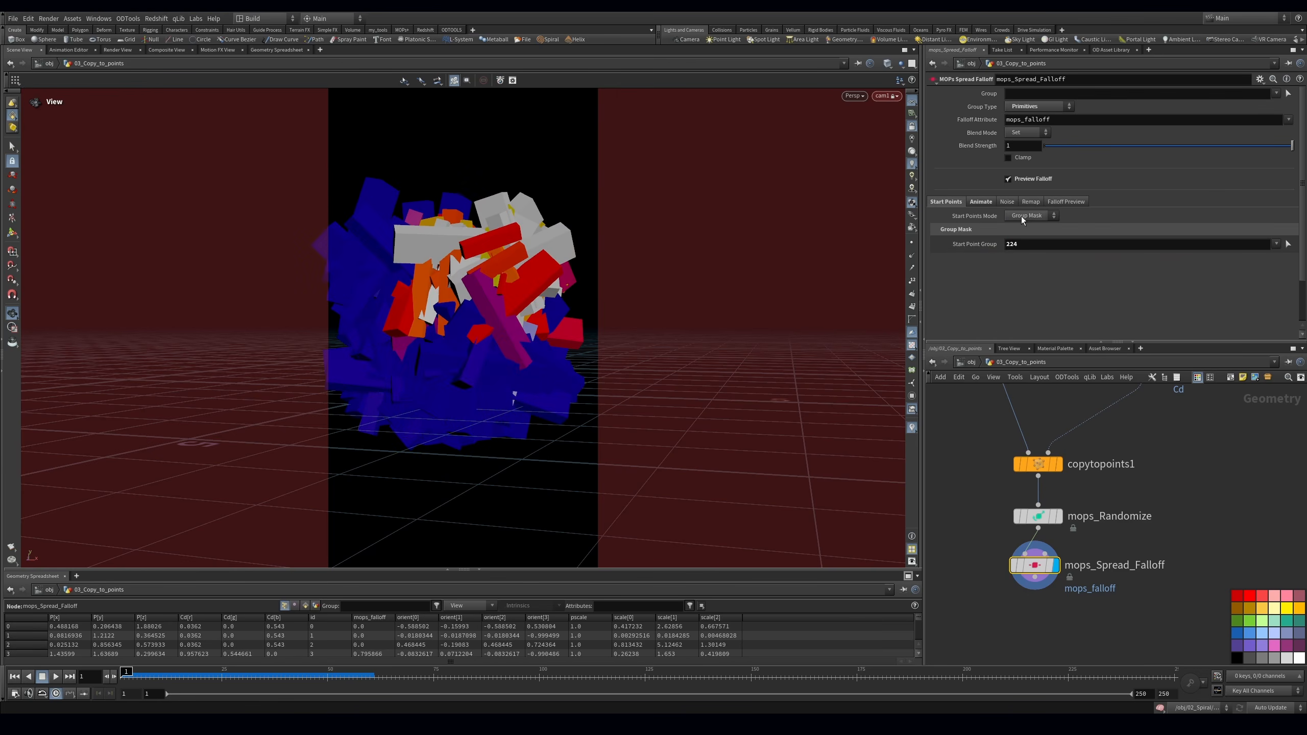
Adjust Spread on mops_Spread_Falloff to 0.602, checking the node's geometry info
click(980, 201)
drag(1105, 267, 1080, 268)
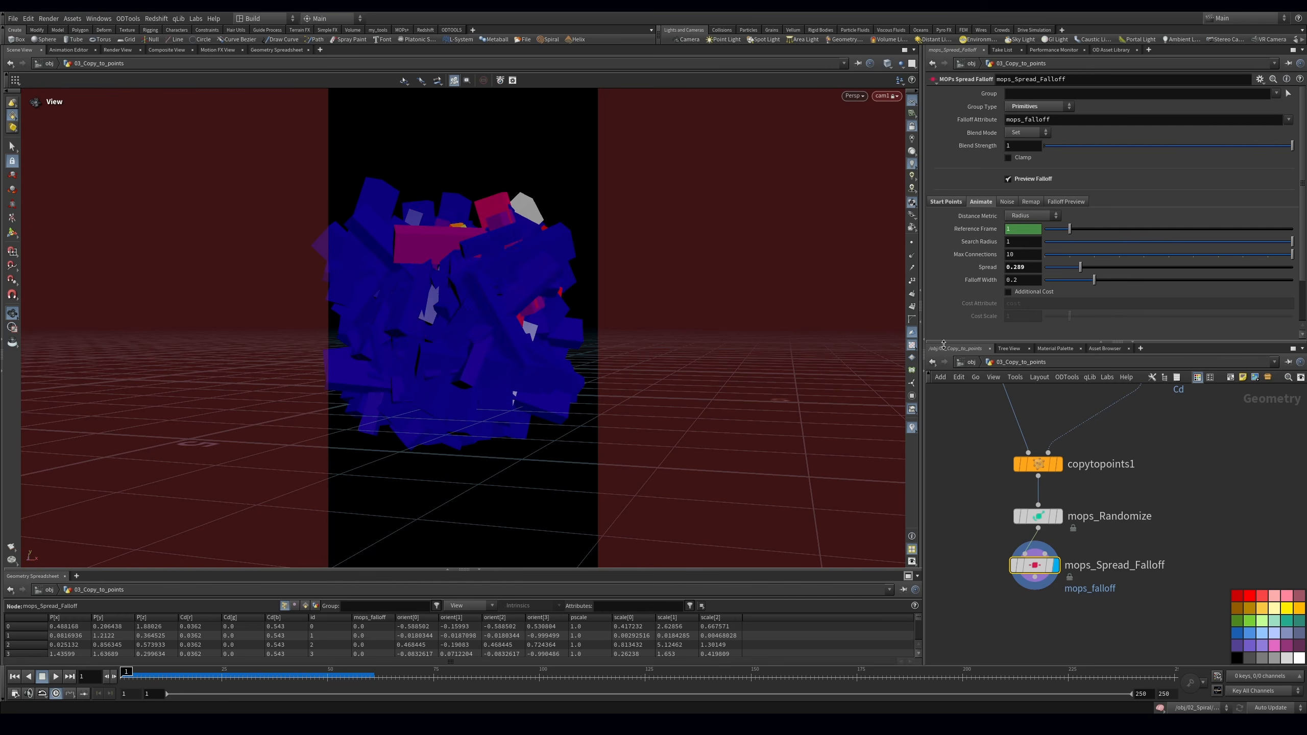
middle_click(1032, 565)
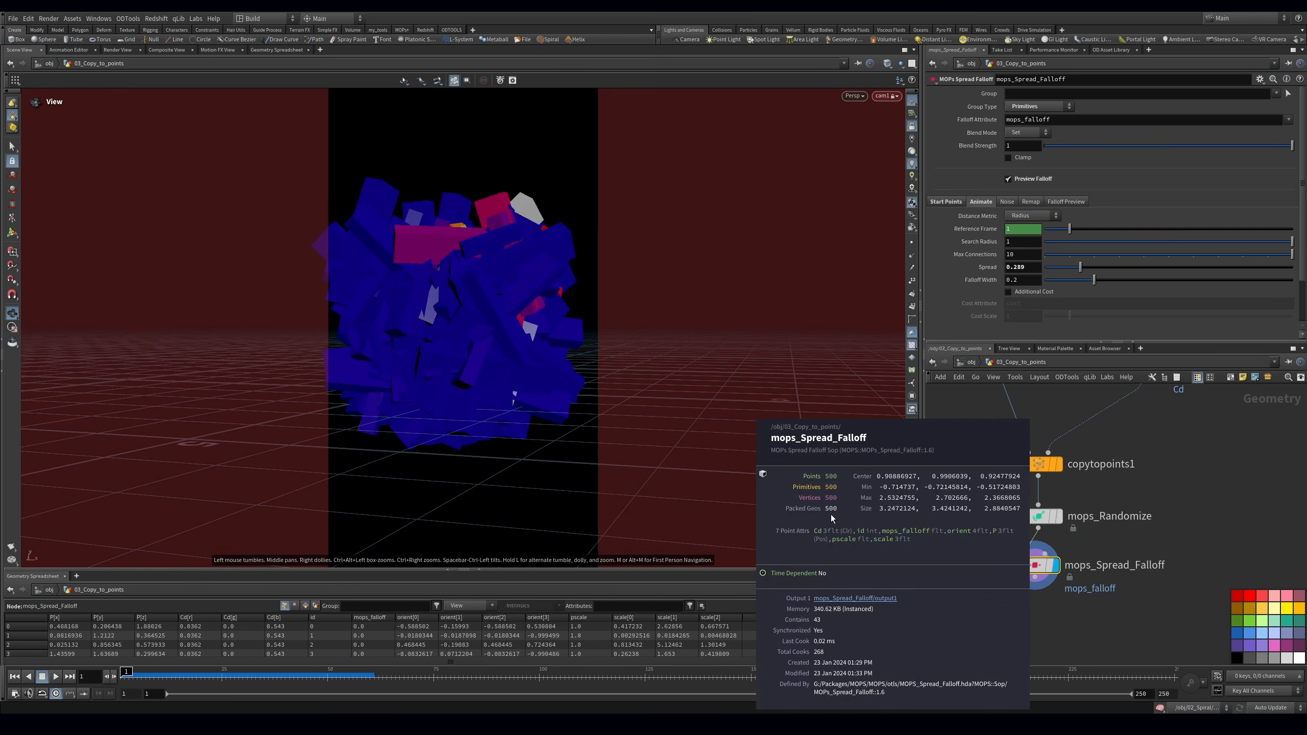
drag(1081, 268, 1119, 268)
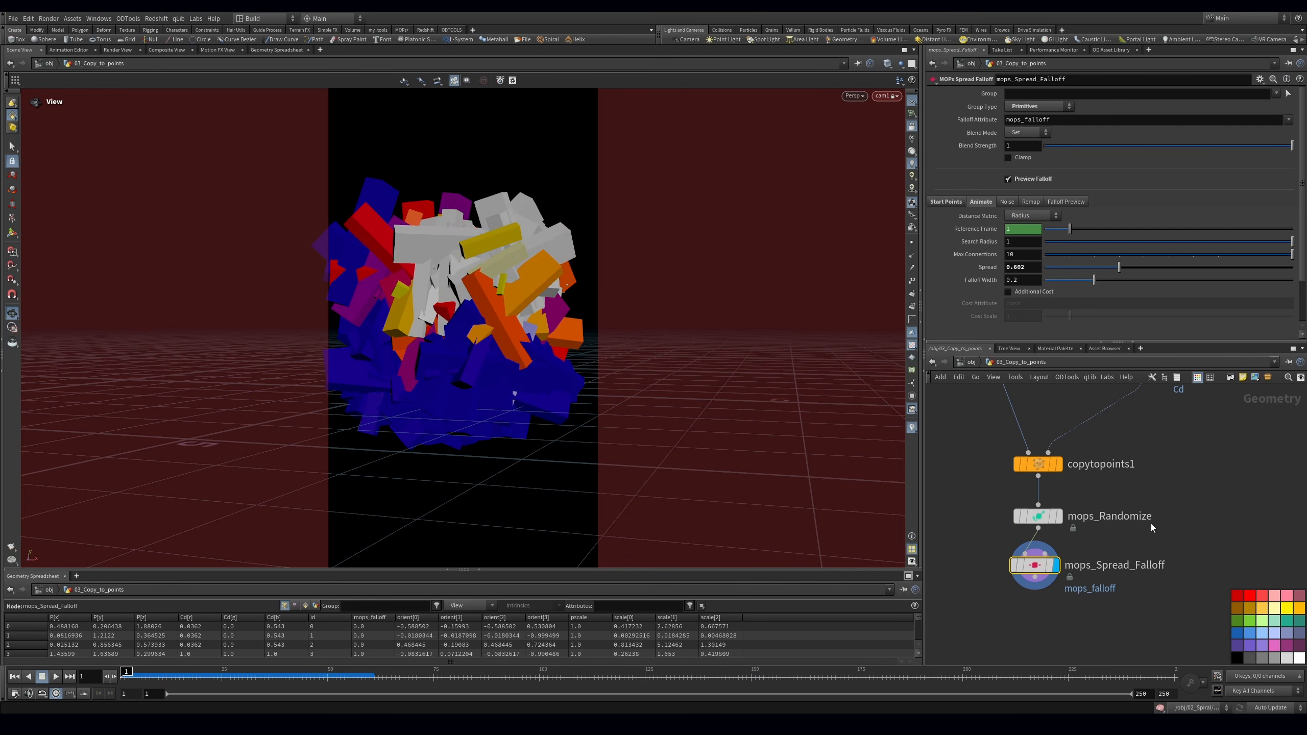
Add and display a MOPs Transform Modifier after mops_Spread_Falloff and set its Uniform Scale to 0
middle_drag(1036, 583, 1044, 517)
drag(1044, 517, 1037, 542)
text(t)
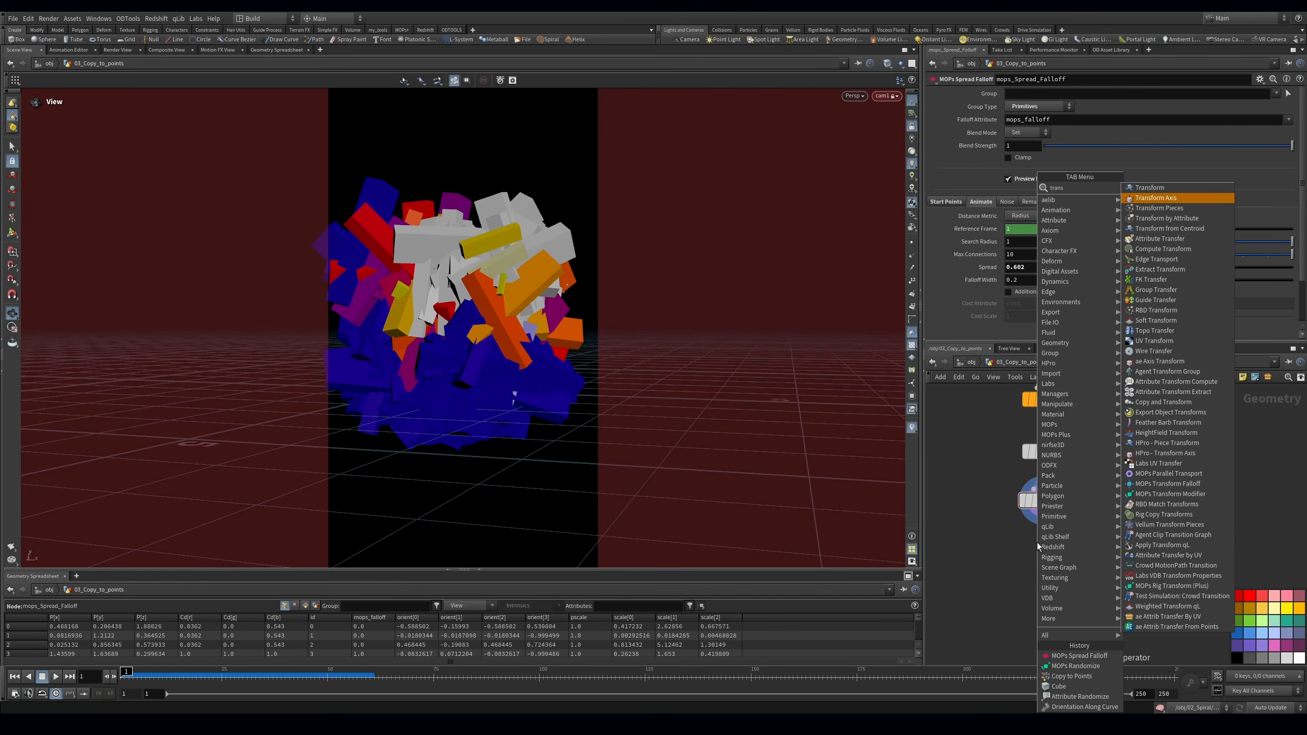
key(BackSpace)
text(mops tran)
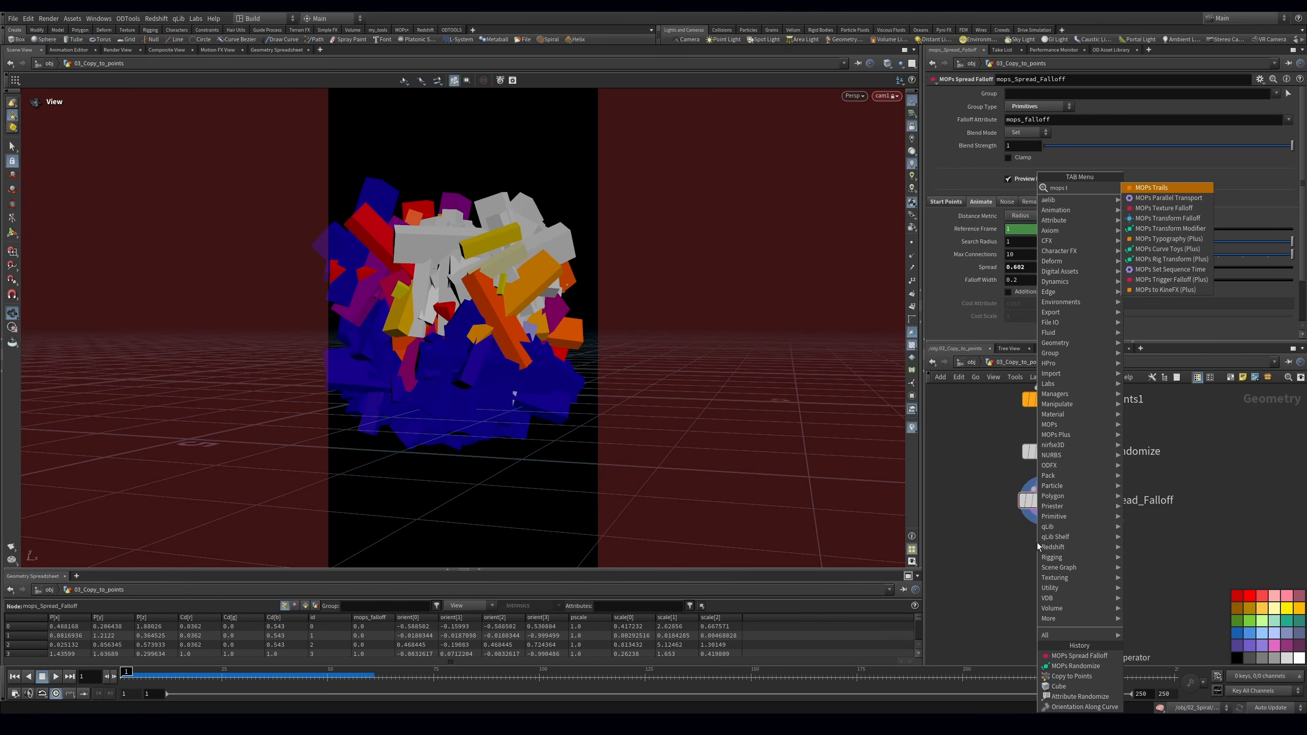
key(Down)
key(Down)
key(Return)
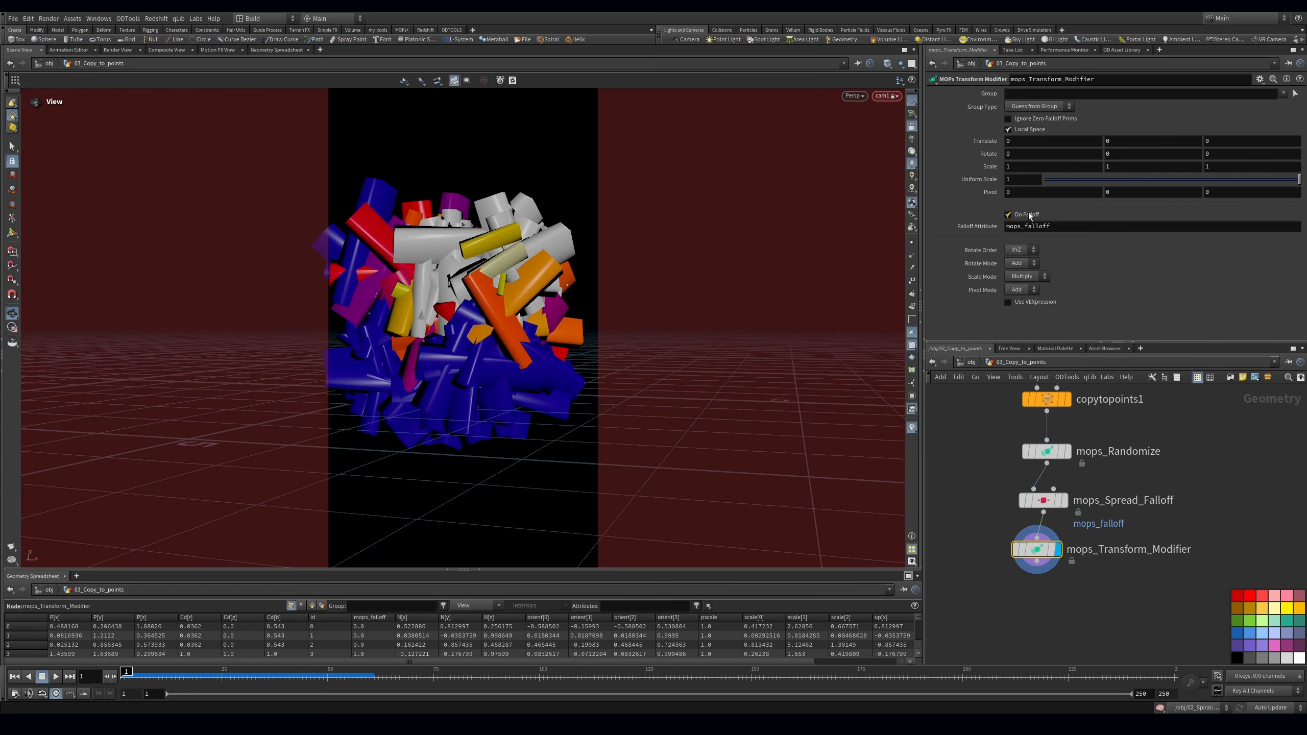
drag(1054, 180, 1012, 183)
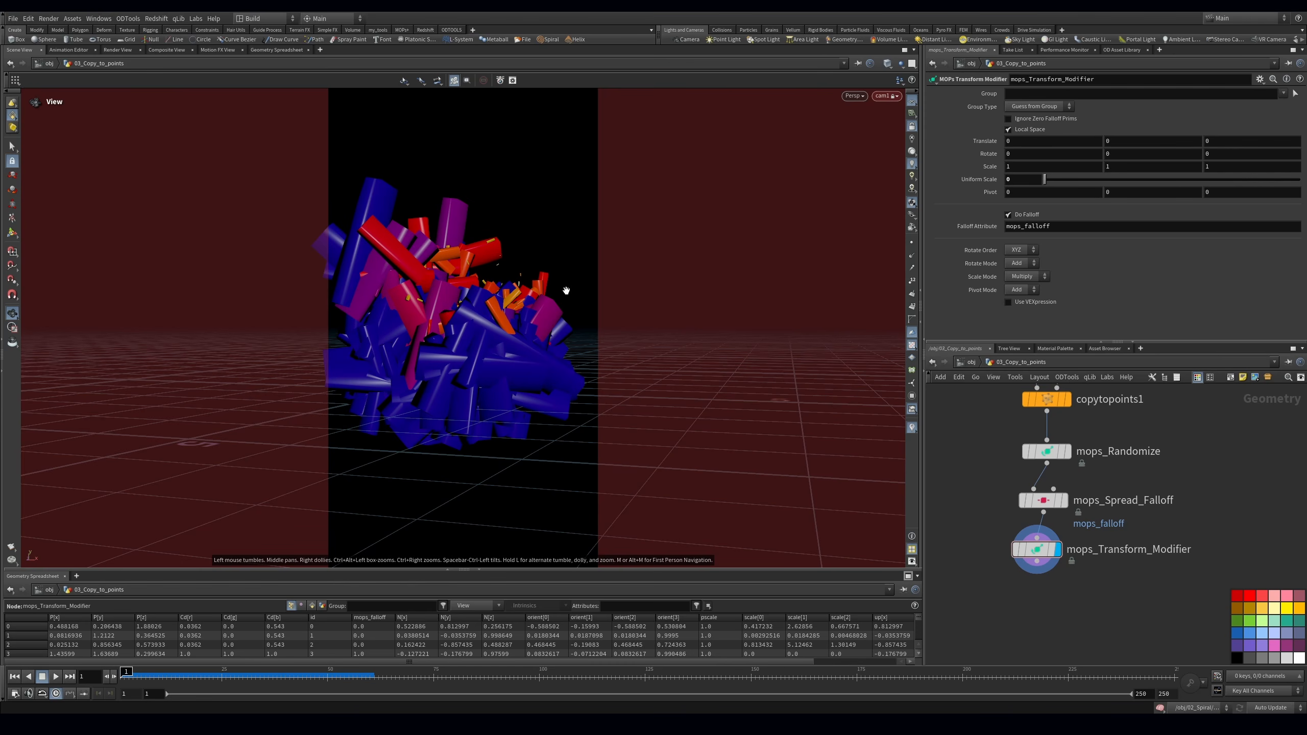
Add and display an Unpack node after mops_Transform_Modifier
key(Tab)
text(unp)
key(Return)
key(Return)
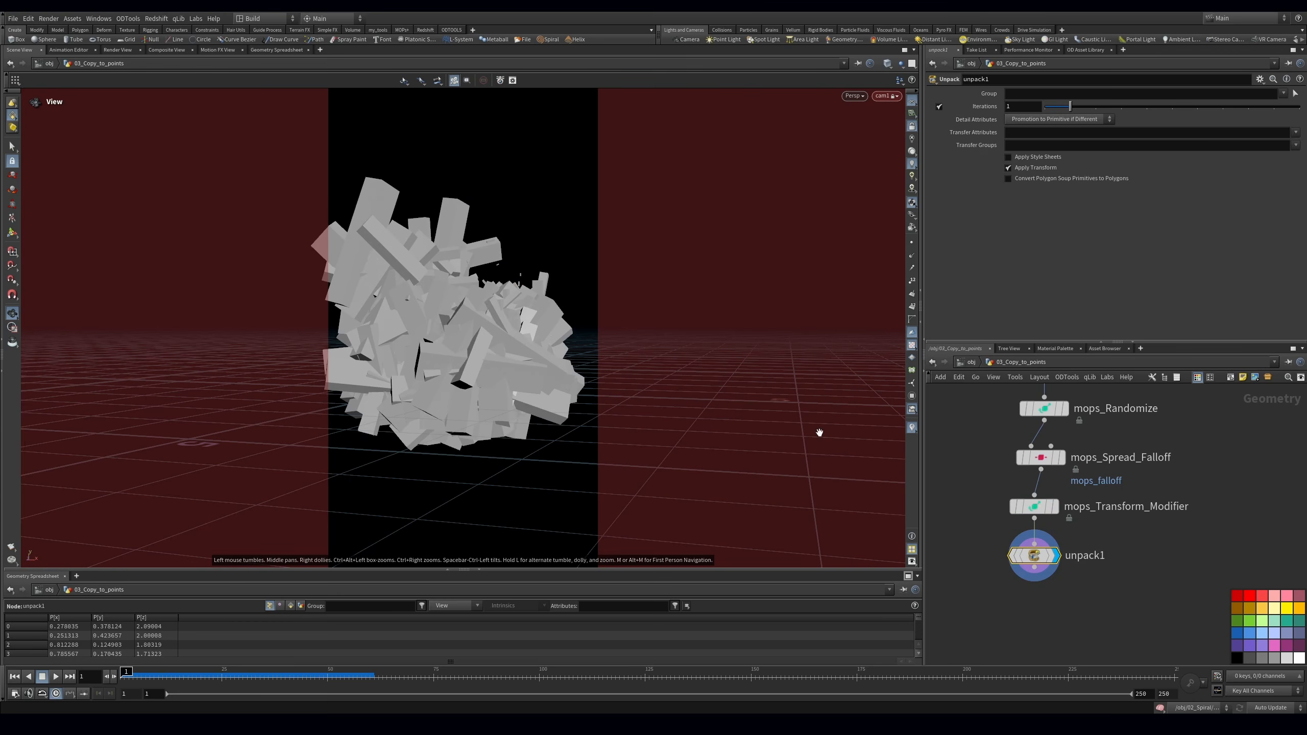
Display mops_Transform_Modifier and mops_Spread_Falloff in turn, and turn off Preview Falloff on the spread falloff
click(1134, 504)
key(r)
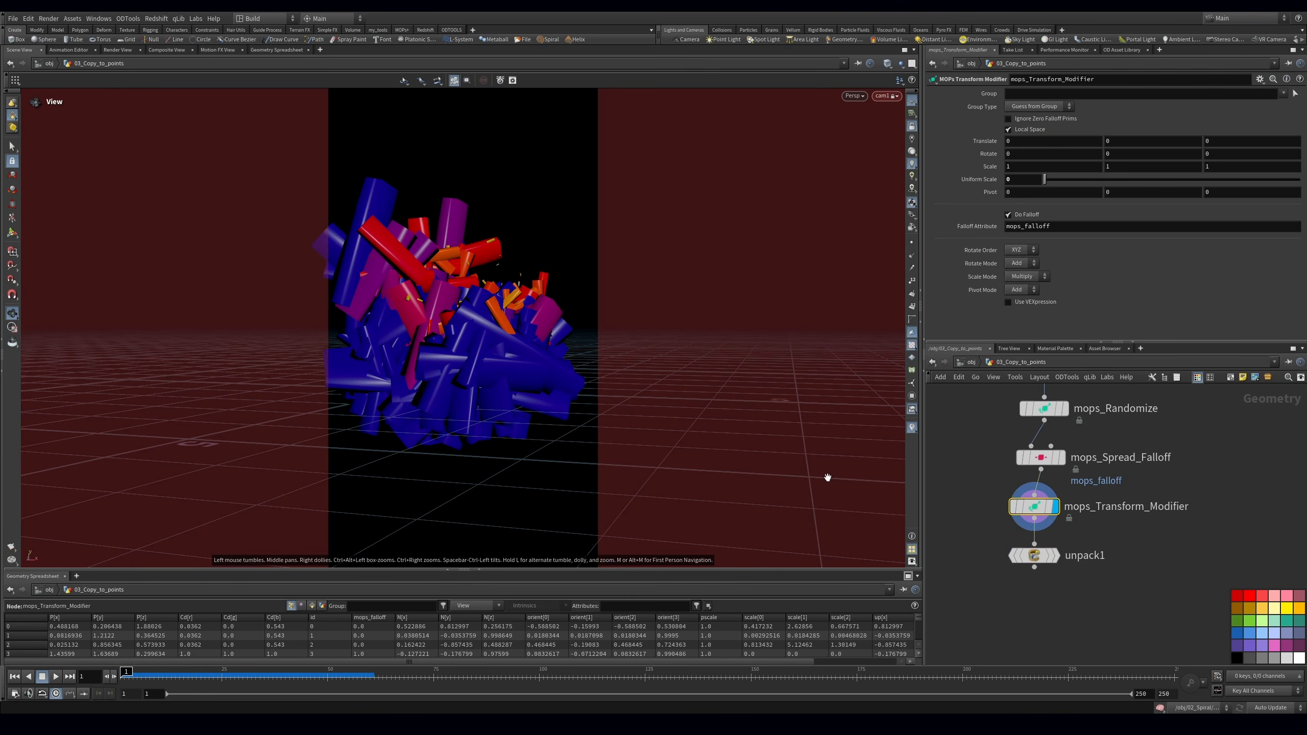
click(1021, 458)
key(r)
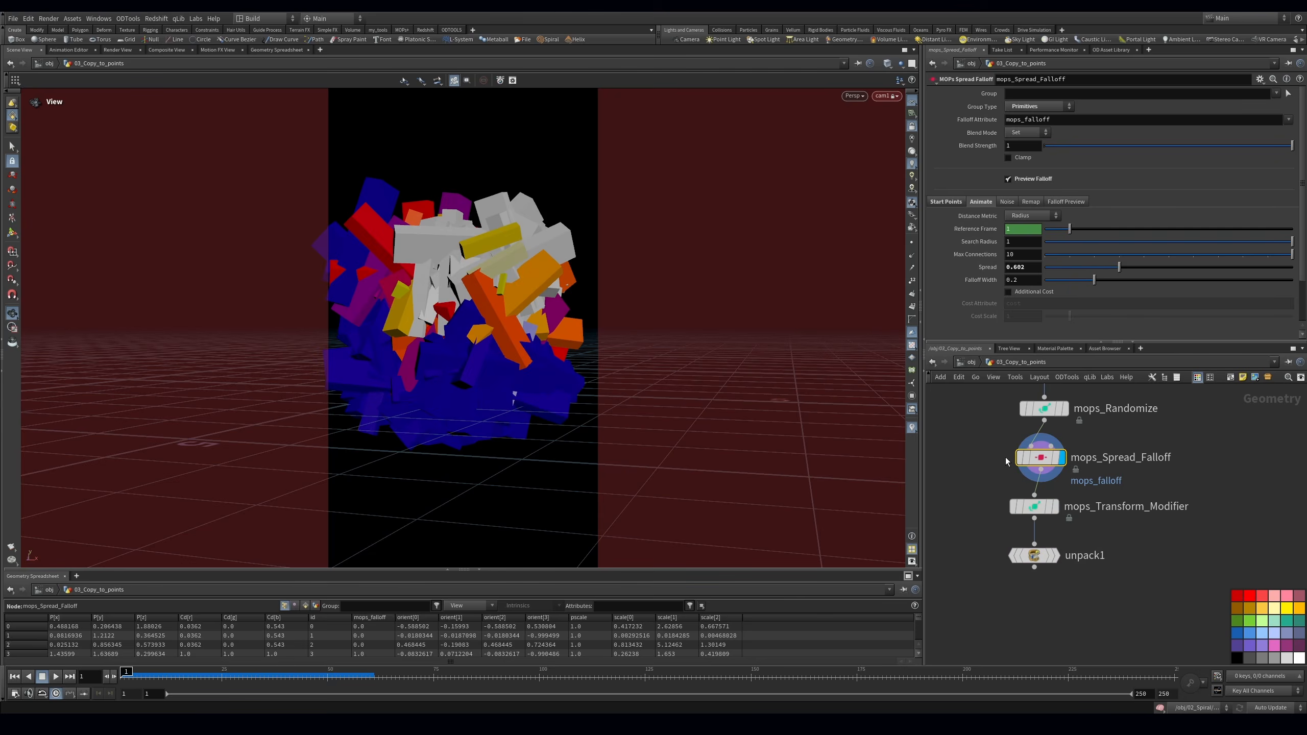
click(1046, 180)
Display mops_Transform_Modifier, switch the display to unpack1, and select mops_Spread_Falloff for its parameters
click(1039, 507)
key(r)
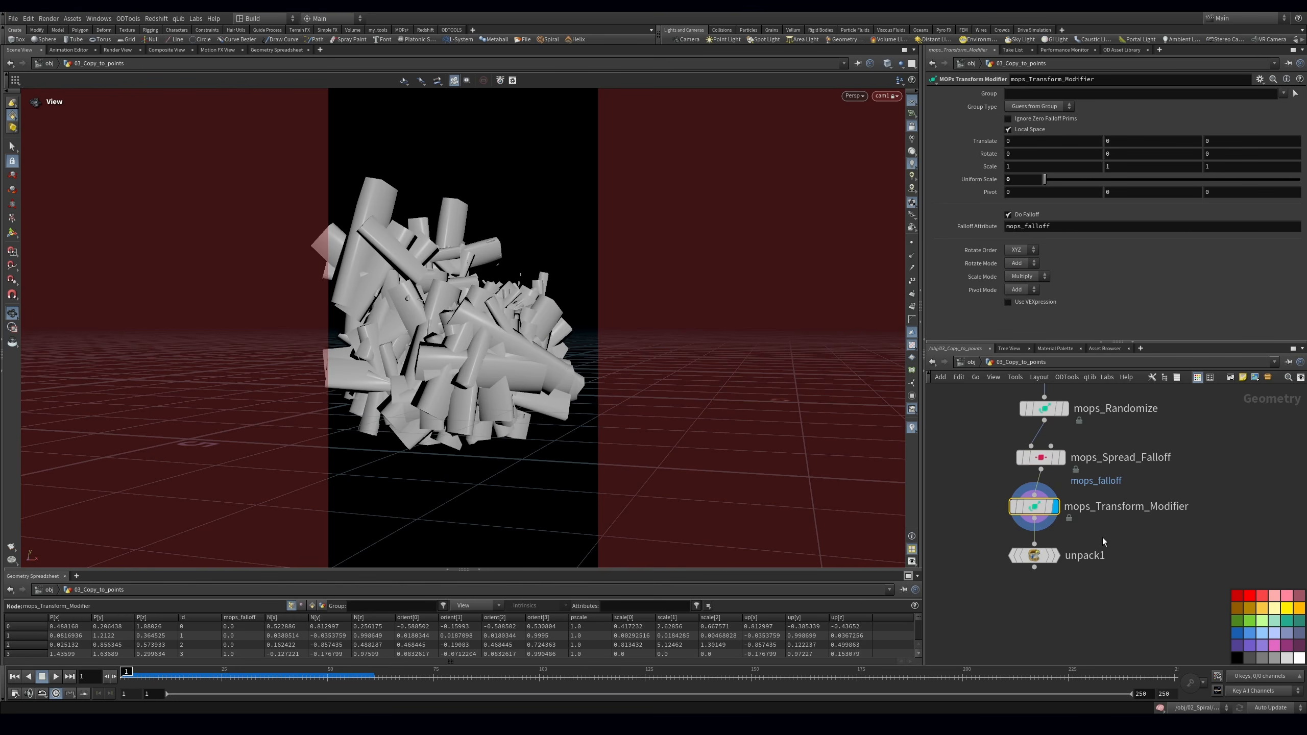
click(1047, 557)
click(1039, 462)
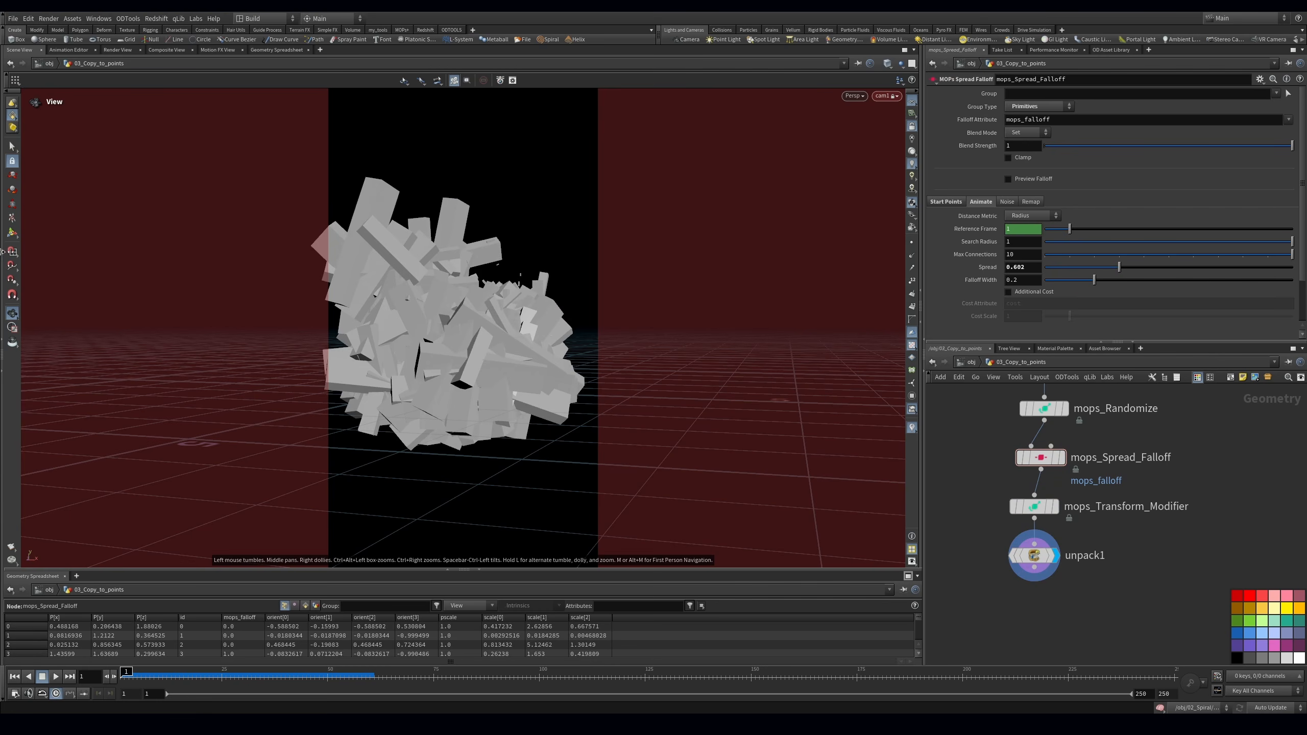
Vary the Spread of mops_Spread_Falloff between 0.26 and 0.915, checking the mops_Transform_Modifier parameters in between
drag(1048, 273, 1116, 271)
click(1027, 512)
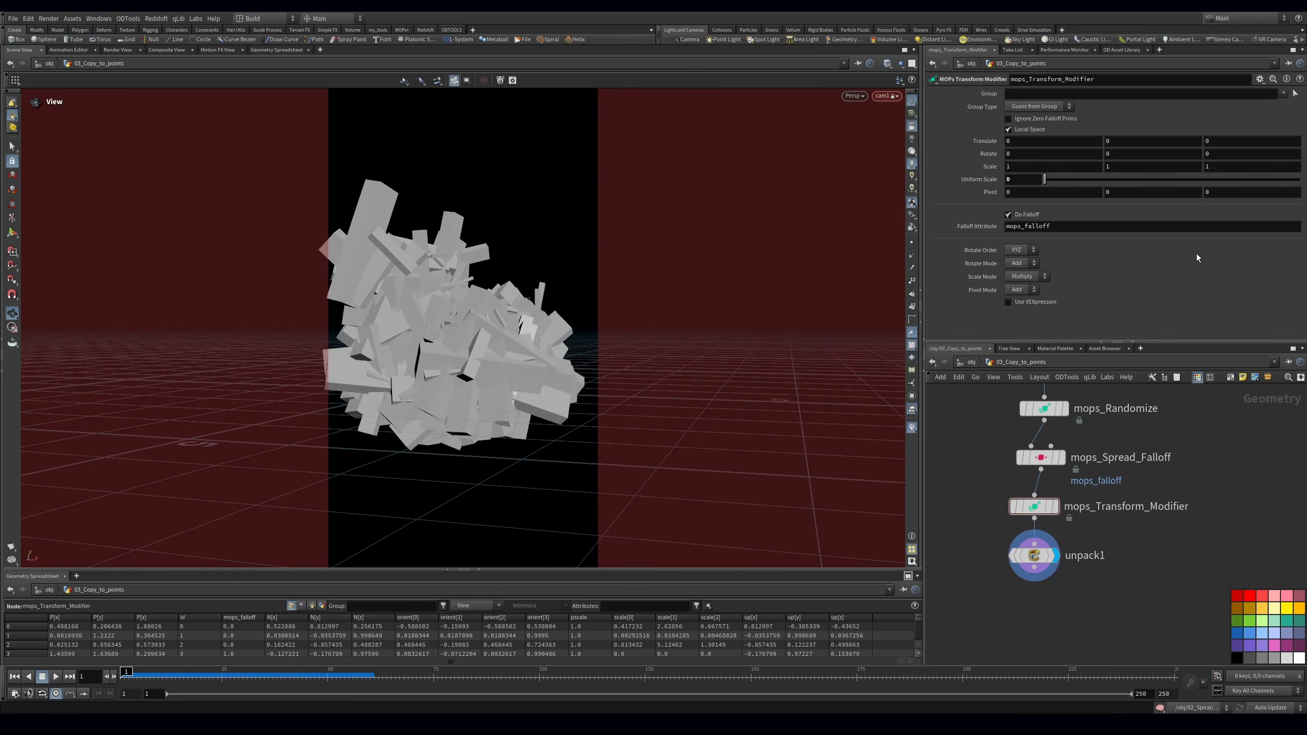
middle_drag(1017, 153, 1051, 291)
click(1041, 457)
drag(1114, 272, 1076, 265)
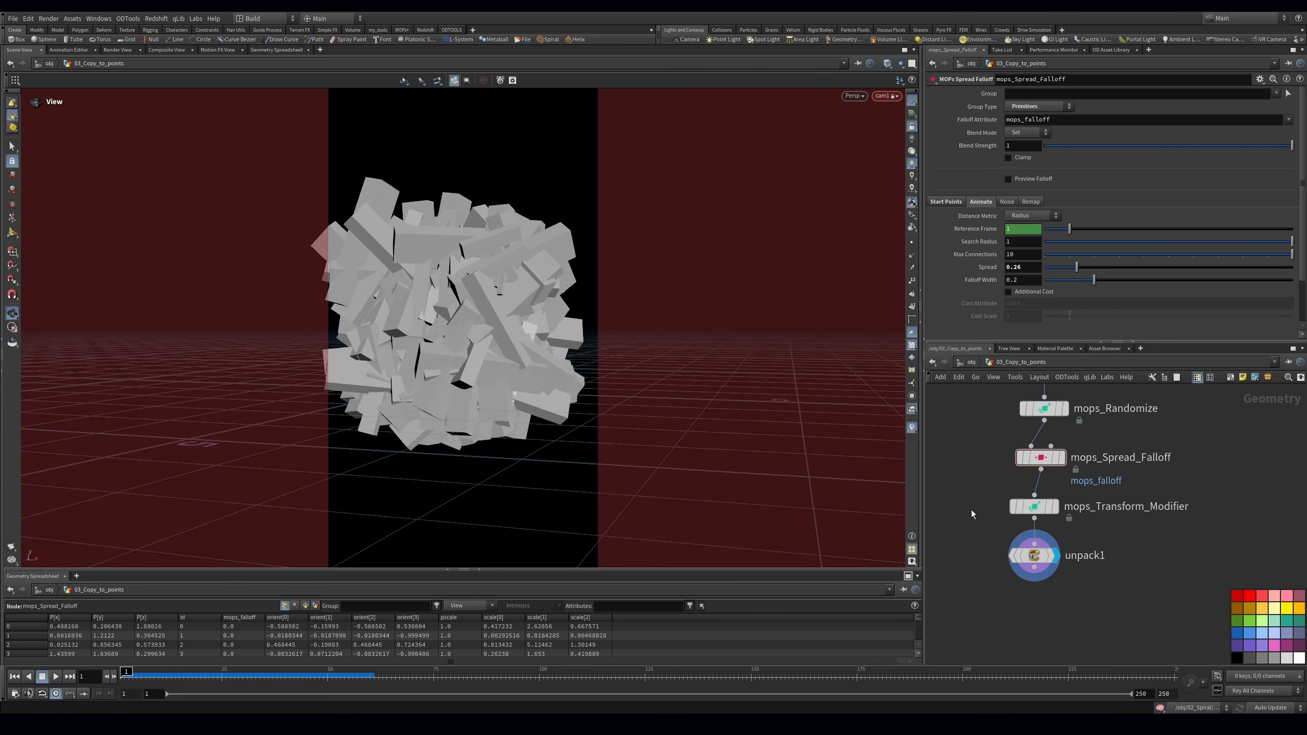
click(1034, 505)
ctrl+middle_click(990, 155)
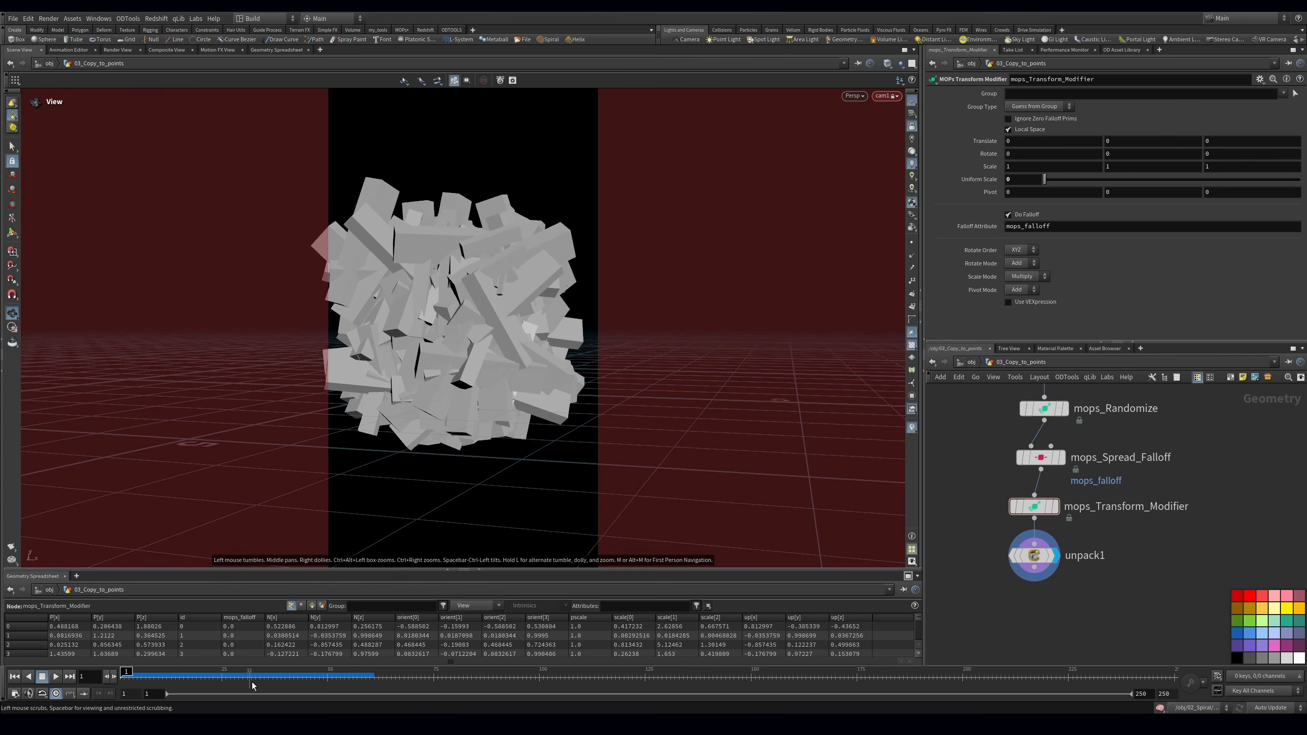
click(1041, 457)
drag(1048, 270, 1153, 268)
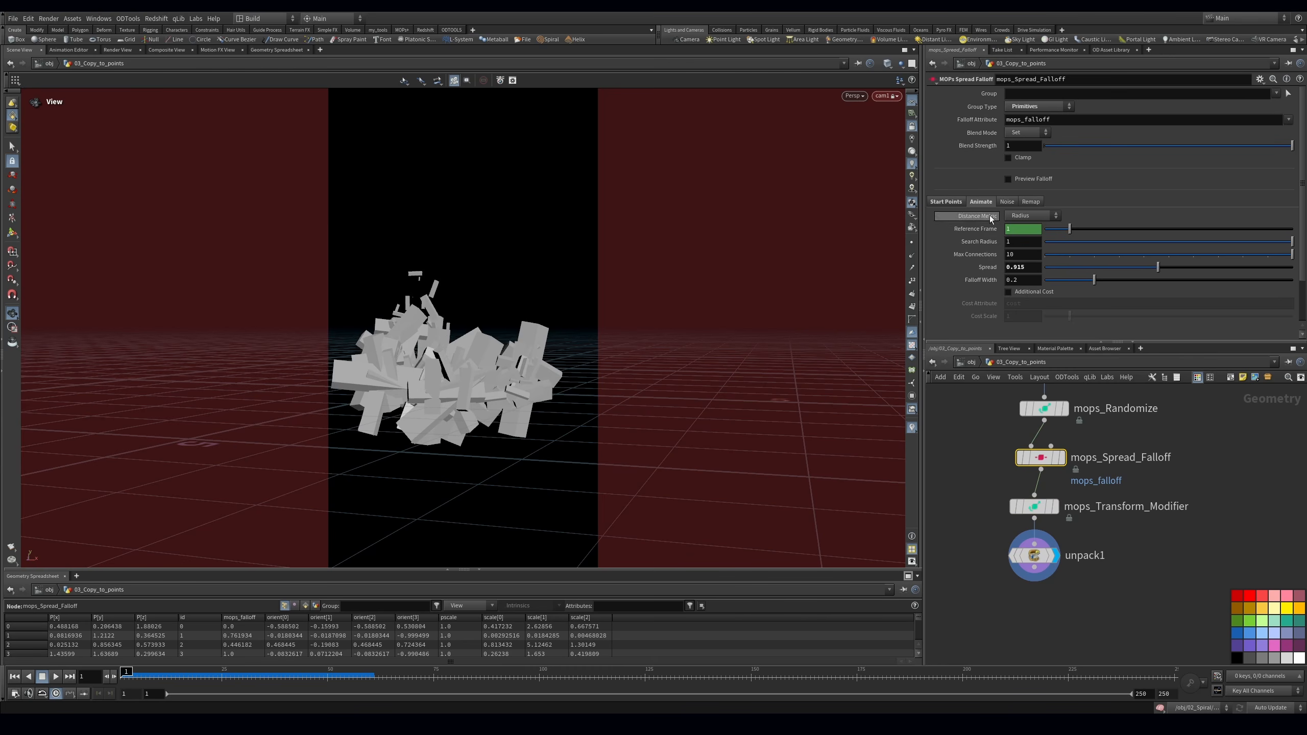
Try Apply Noise on mops_Spread_Falloff, turn it off again, and set the Spread to 0.652
click(1007, 202)
click(1009, 214)
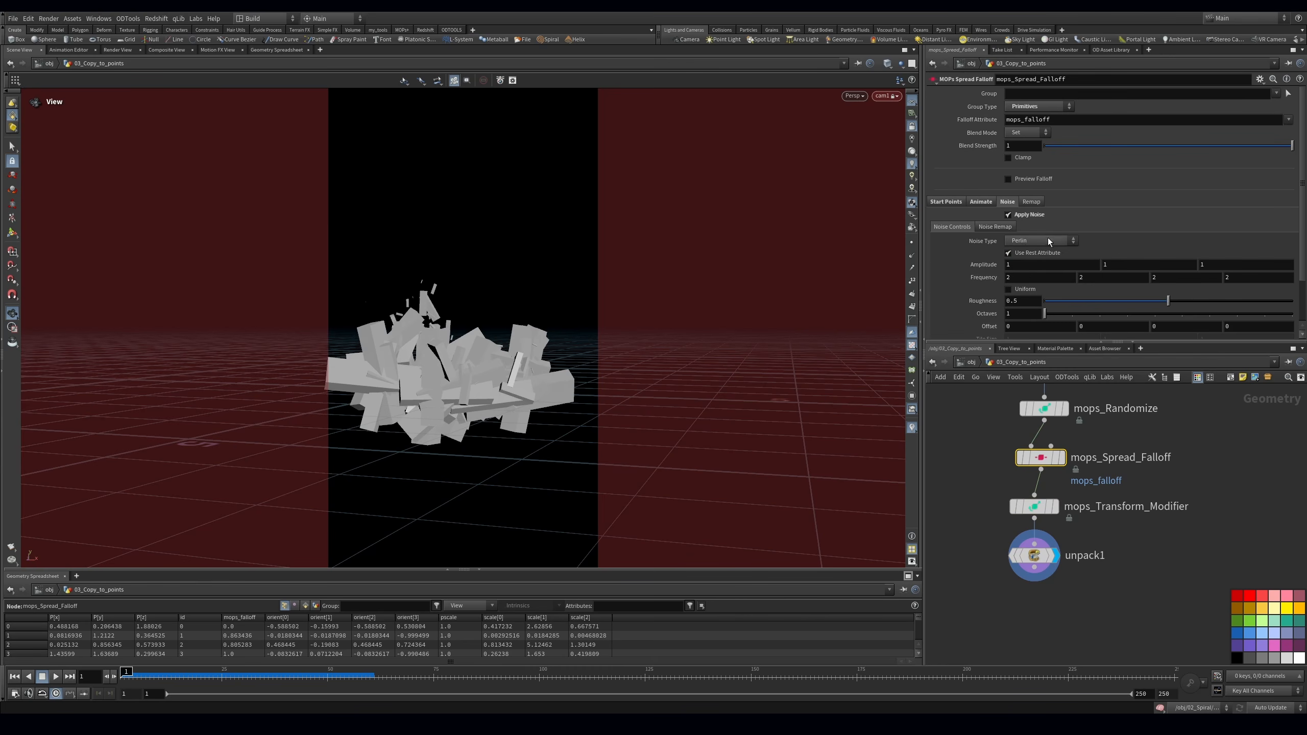
click(981, 202)
click(1004, 201)
click(1007, 214)
click(985, 201)
click(1005, 202)
click(976, 202)
mouse_move(1127, 266)
mouse_down()
mouse_move(1038, 266)
mouse_move(1202, 260)
mouse_move(1124, 261)
mouse_up()
Display copytopoints1, turn off its Pack and Instance option, and show wireframe over the shaded geometry
scroll(1123, 512, down, 1)
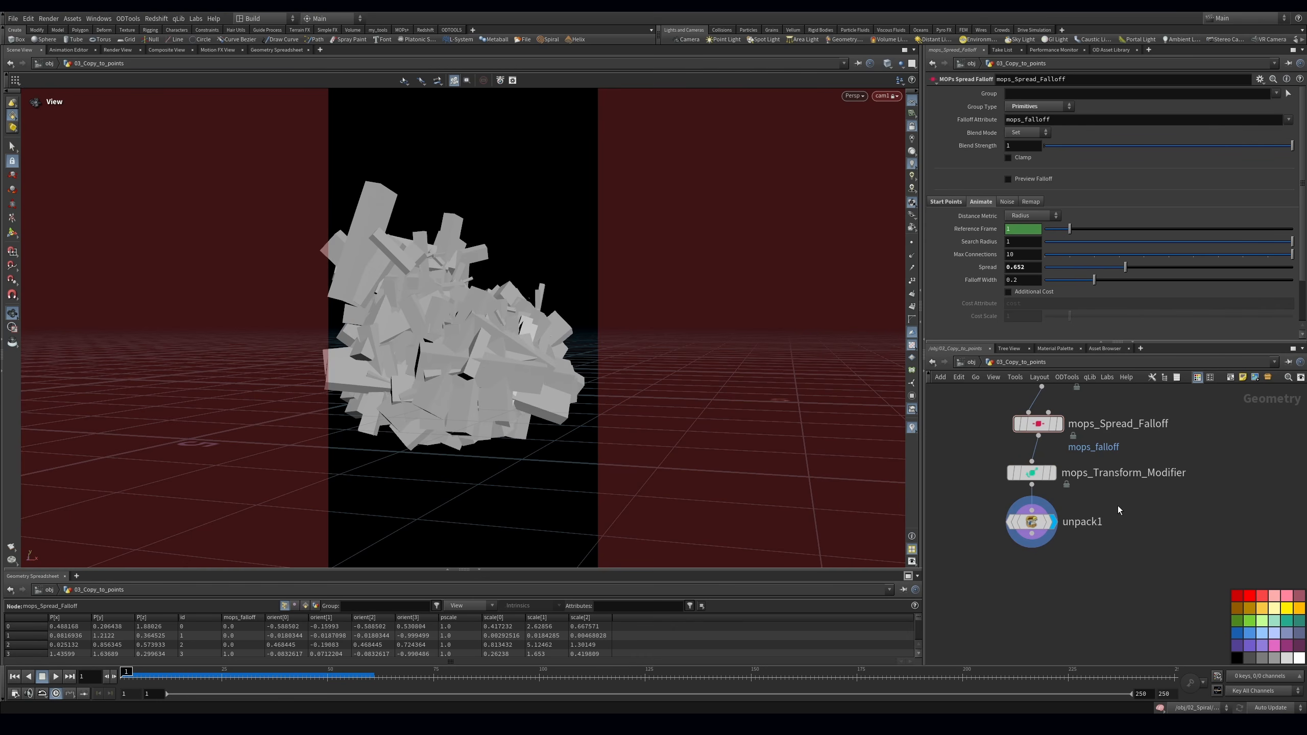
scroll(1116, 506, down, 3)
middle_drag(1116, 456, 1113, 519)
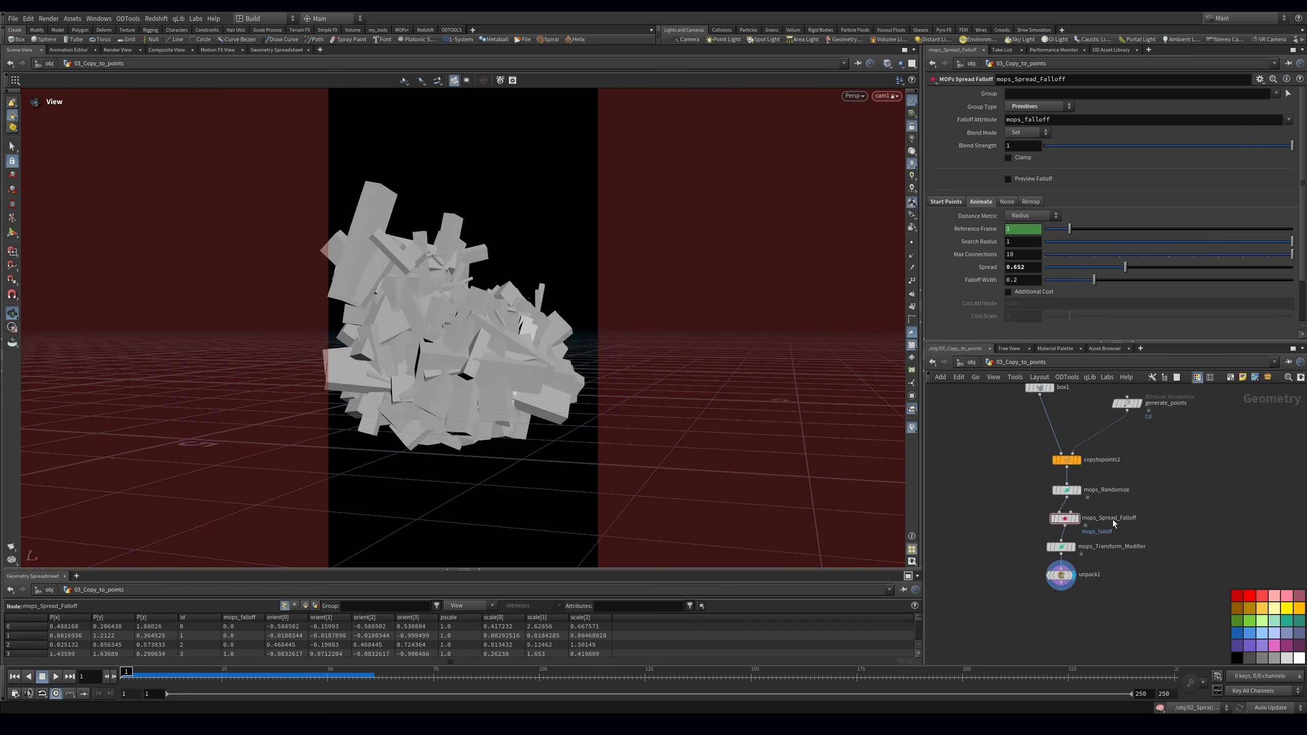
scroll(1069, 495, up, 1)
drag(1020, 447, 1084, 460)
click(1081, 454)
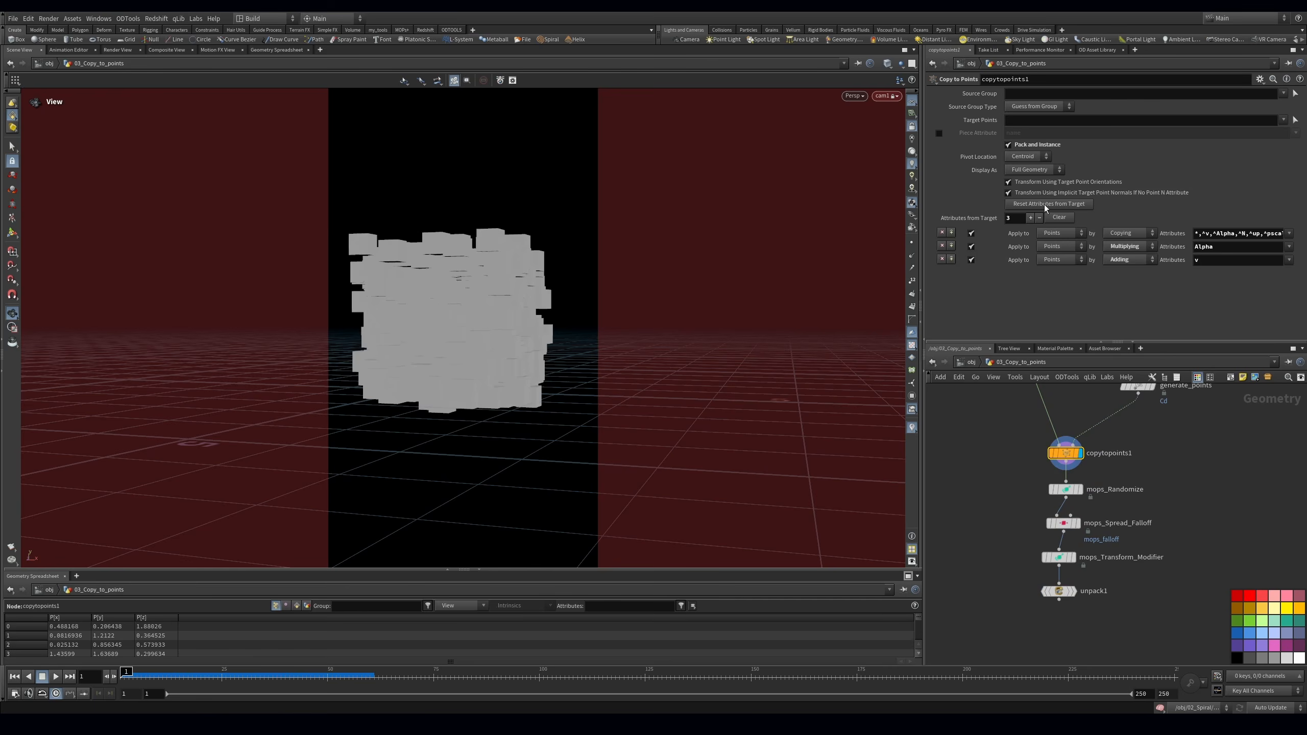
click(1033, 146)
key(shift+w)
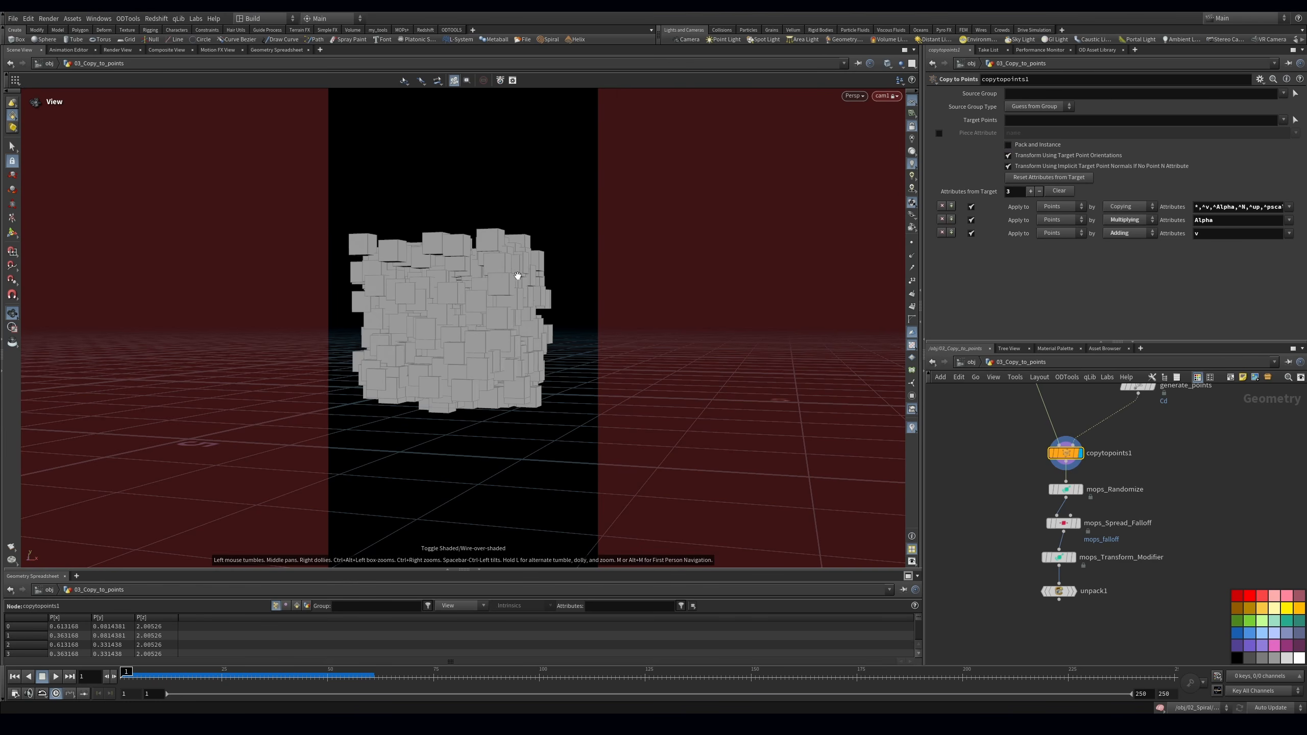
Give box1 the Polygon Mesh primitive type with Axis Divisions of 5, 5, 5
middle_drag(1006, 449, 1025, 500)
drag(1092, 502, 1090, 474)
drag(1061, 437, 1017, 405)
middle_drag(987, 182, 1016, 181)
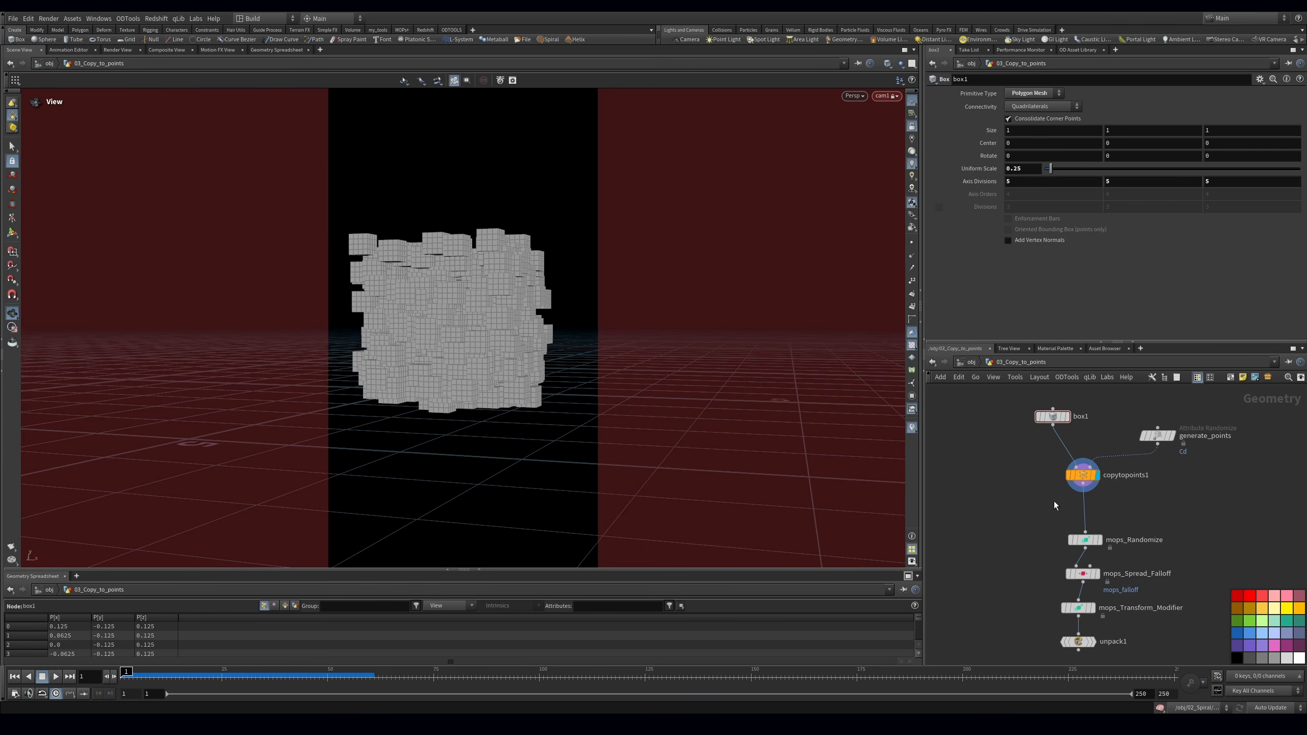
Move the mops_Randomize chain aside and duplicate mops_Spread_Falloff as a separate branch from copytopoints1
drag(1031, 513, 1126, 657)
key(a)
drag(1087, 600, 1210, 519)
drag(1090, 539, 1218, 555)
alt+drag(1199, 546, 993, 519)
drag(984, 529, 1000, 514)
middle_drag(1127, 544, 1064, 538)
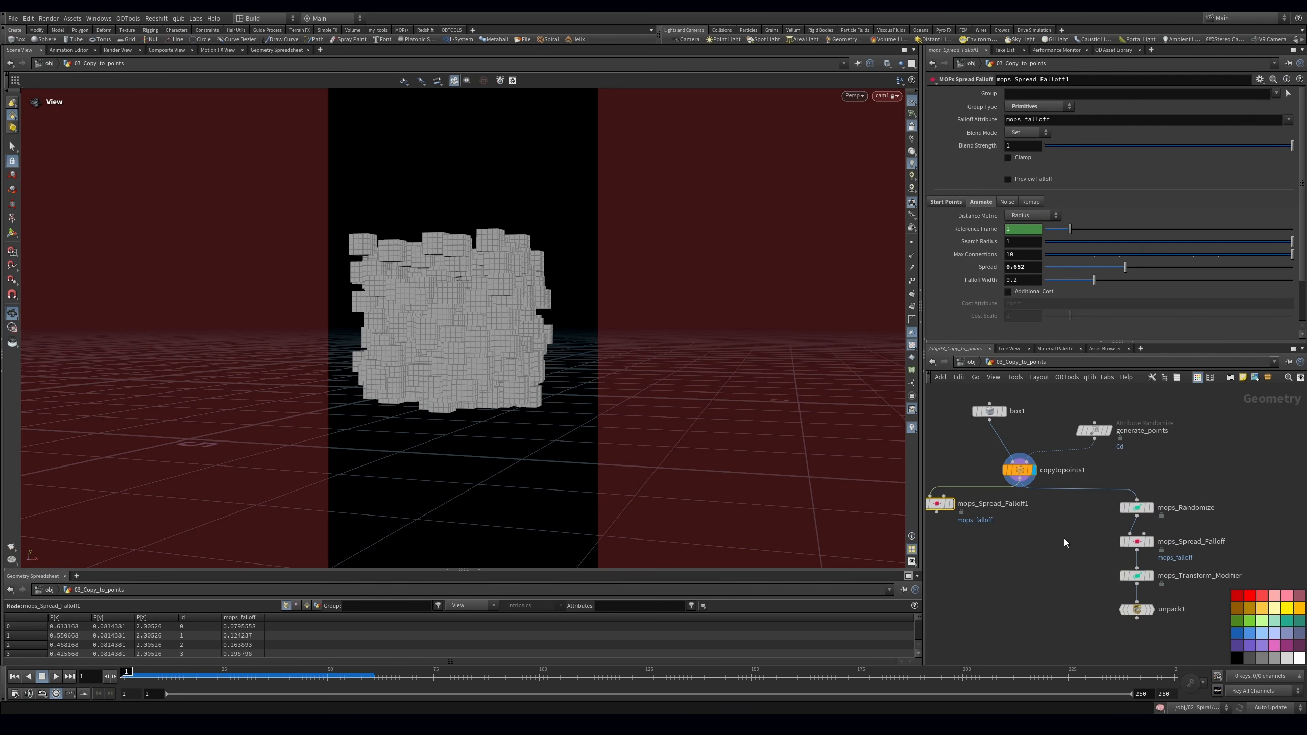
Duplicate mops_Transform_Modifier, connect and display it below copytopoints1, and try varying its Uniform Scale on the unpacked boxes
alt+drag(1142, 577, 978, 558)
middle_drag(1069, 532, 1143, 536)
drag(1047, 552, 1094, 481)
middle_click(1097, 478)
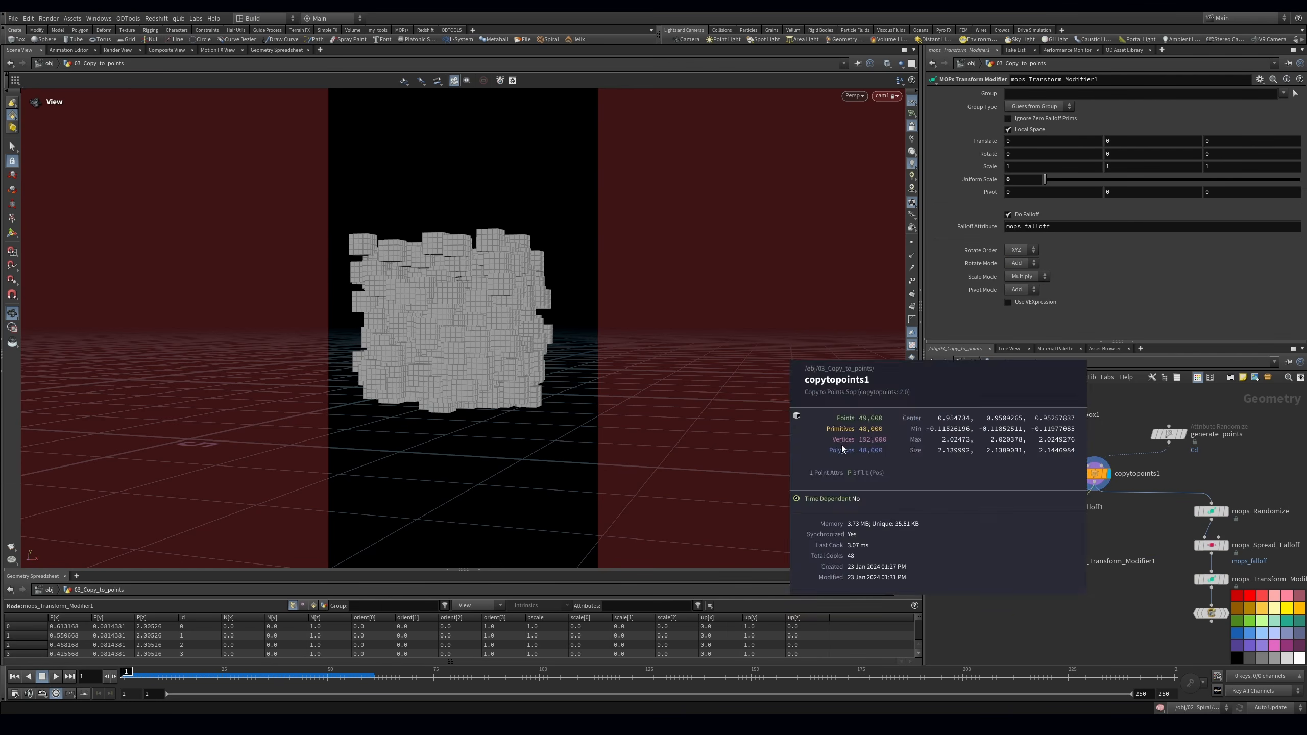
drag(1062, 562, 1093, 552)
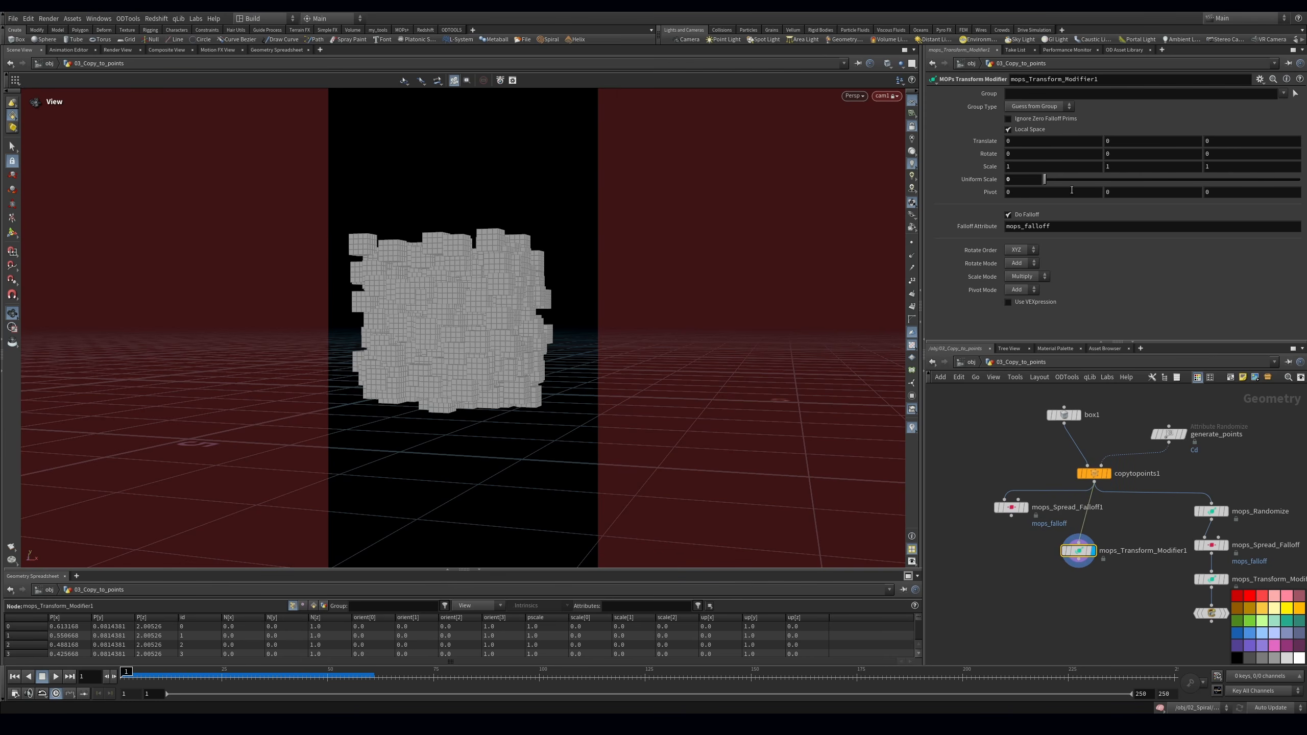
drag(1187, 180, 971, 198)
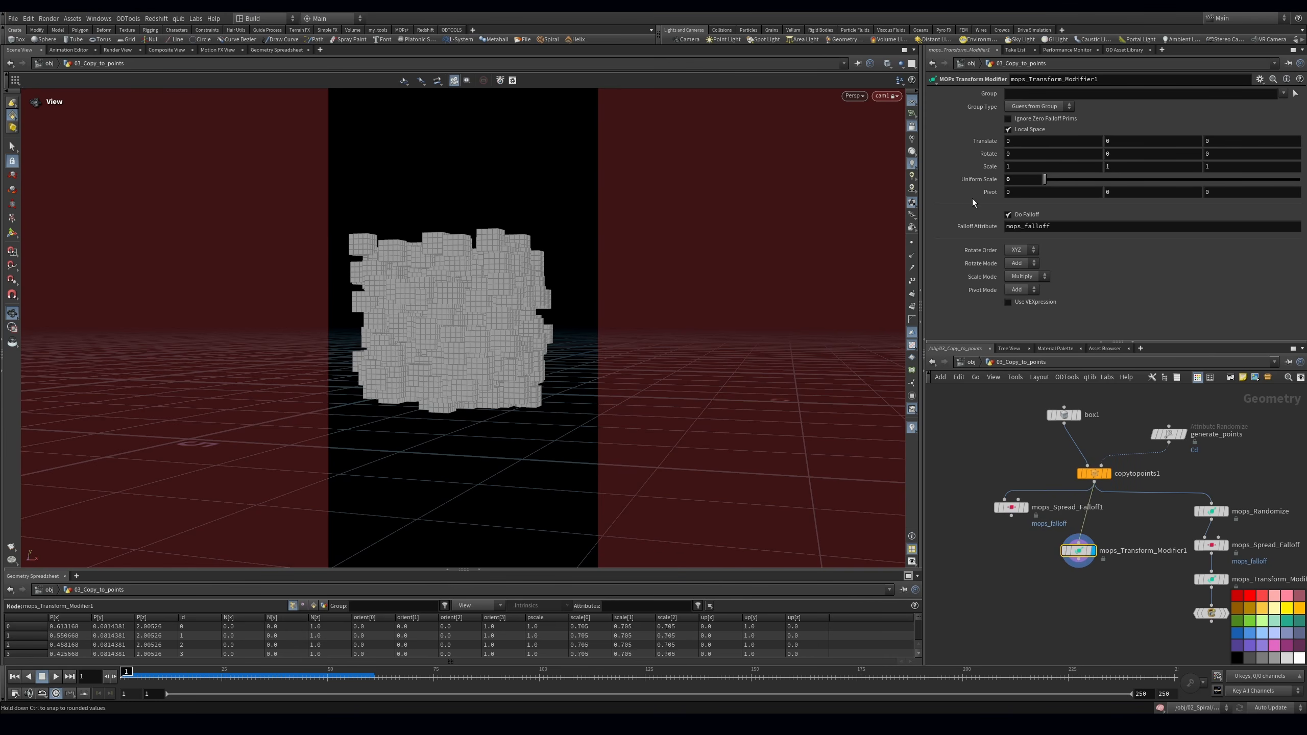
With Pack and Instance enabled on copytopoints1, try a Uniform Scale of 0.762 on mops_Transform_Modifier1 and delete that node
click(1093, 474)
click(1036, 144)
click(1079, 550)
drag(1082, 181, 1241, 172)
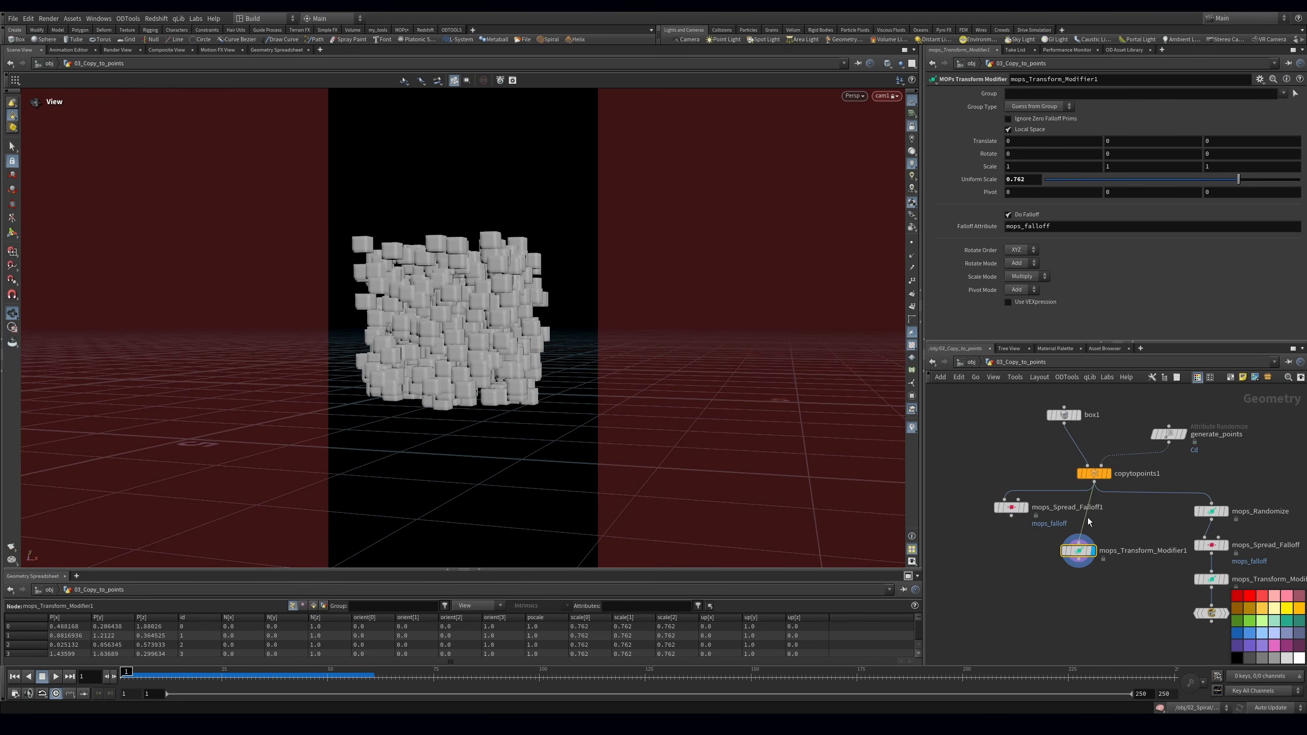
mouse_move(1093, 550)
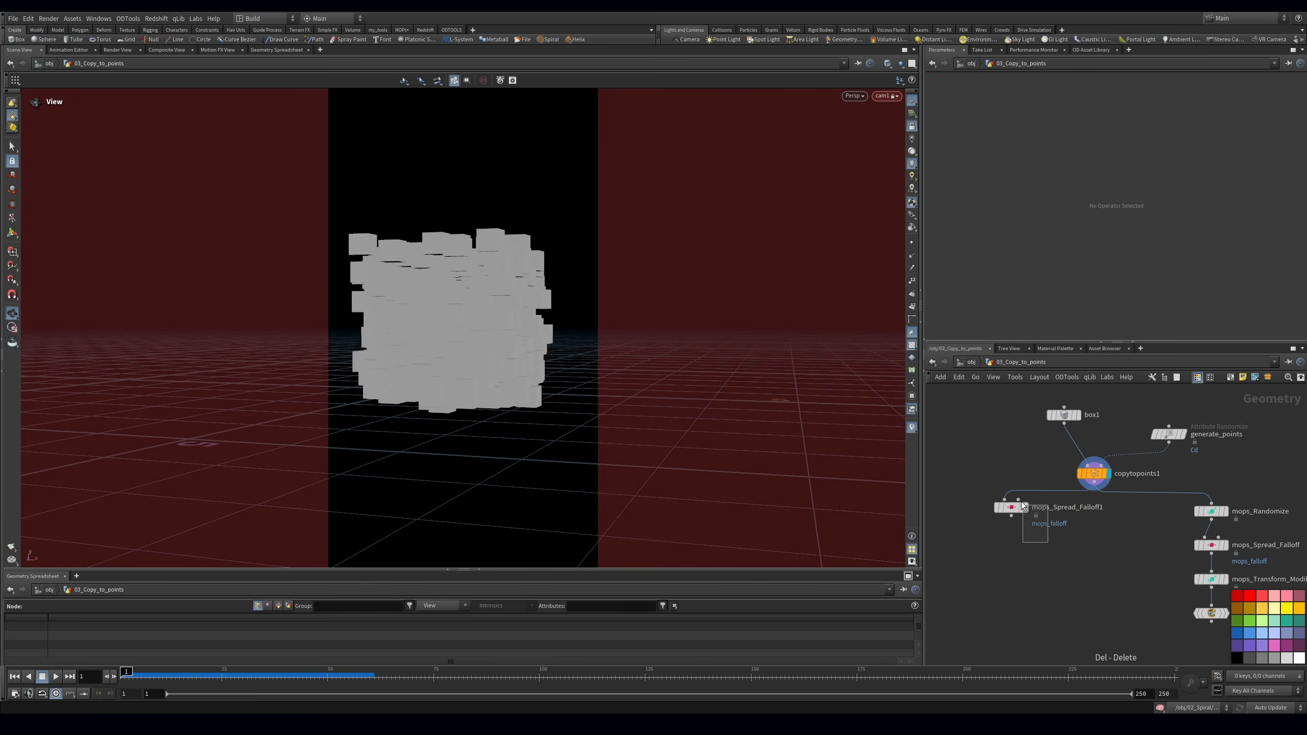
Display mops_Spread_Falloff1, turn on its Preview Falloff, and set the Spread to 0.548
click(1010, 507)
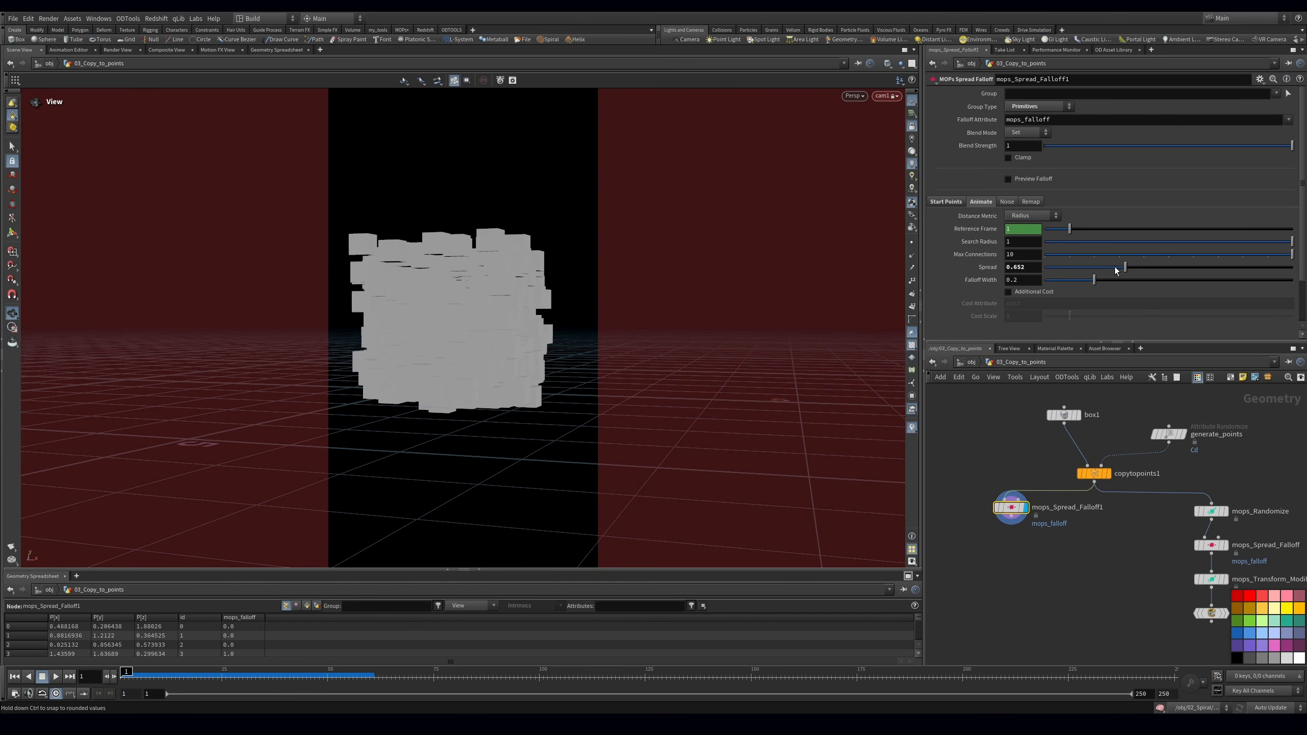
click(1008, 179)
mouse_move(1117, 273)
mouse_down()
mouse_move(1081, 272)
mouse_move(1173, 273)
mouse_move(1069, 272)
mouse_move(1111, 272)
mouse_up()
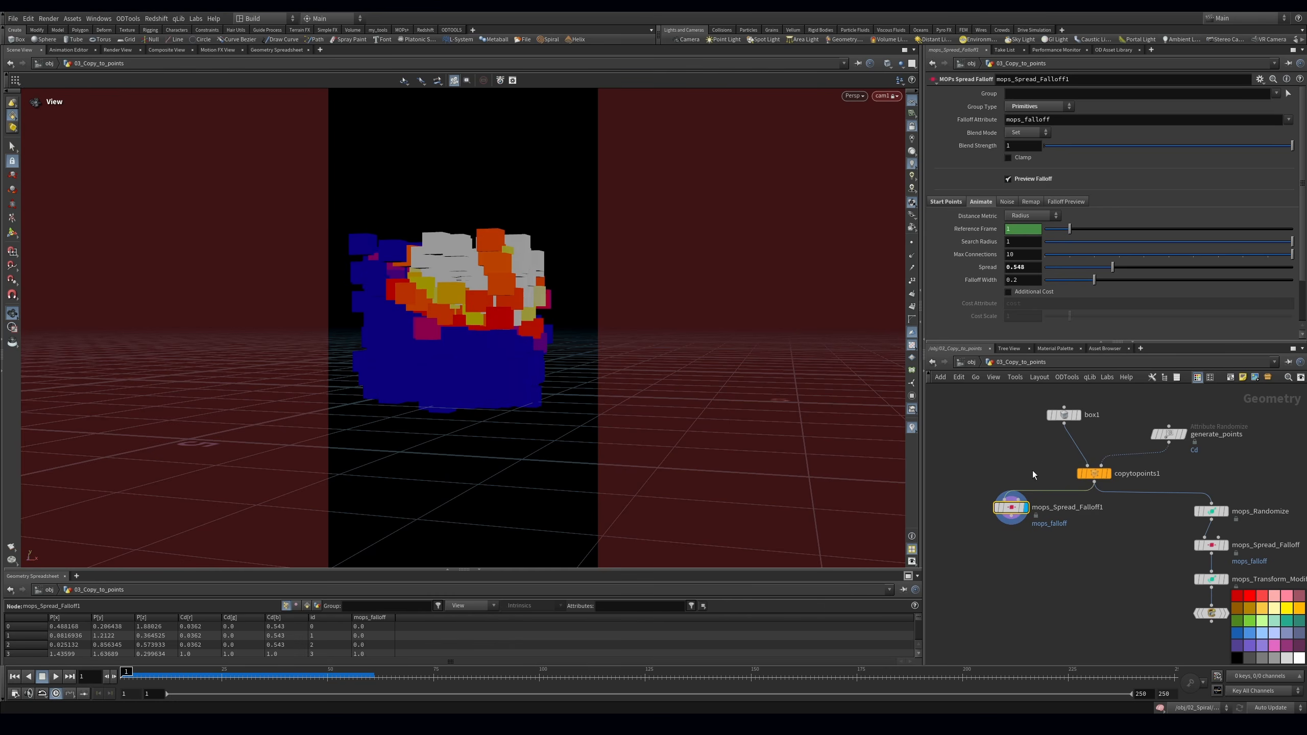
Turn off Pack and Instance on copytopoints1 and set the Spread of mops_Spread_Falloff1 to 0.854
click(1092, 474)
click(1026, 145)
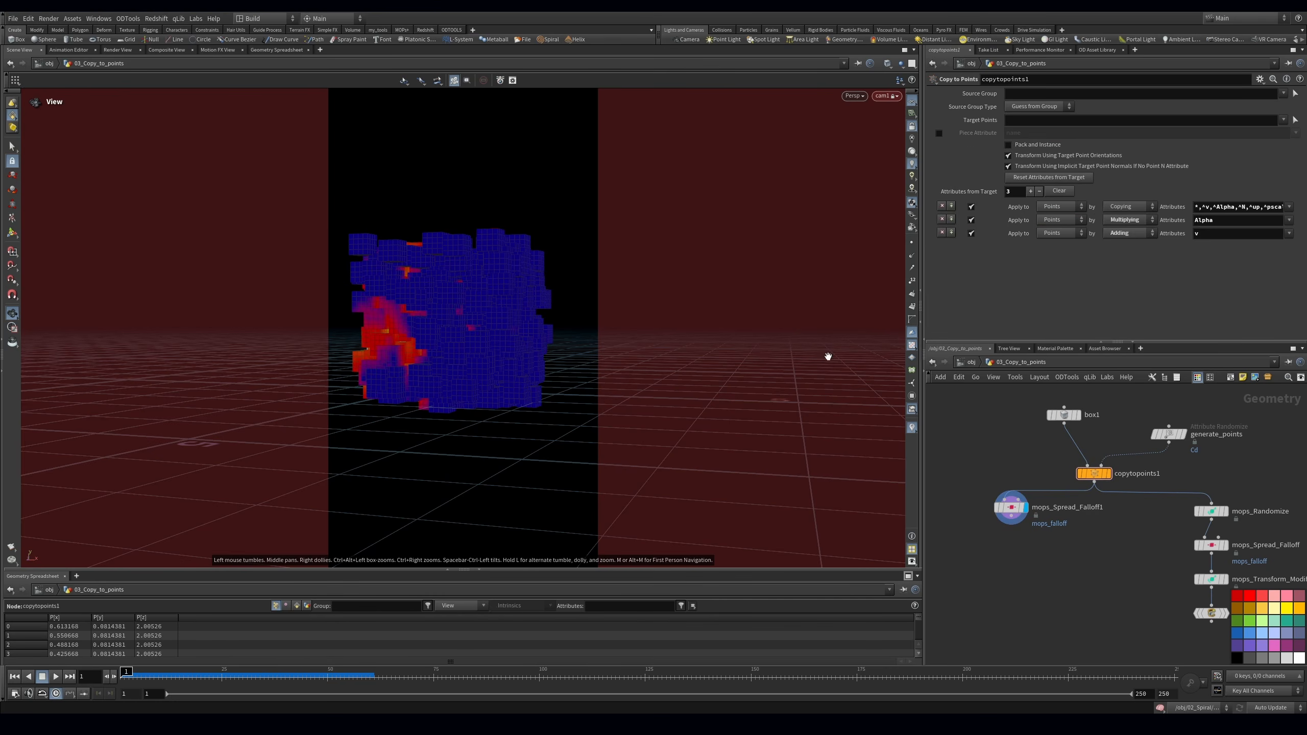
click(1037, 501)
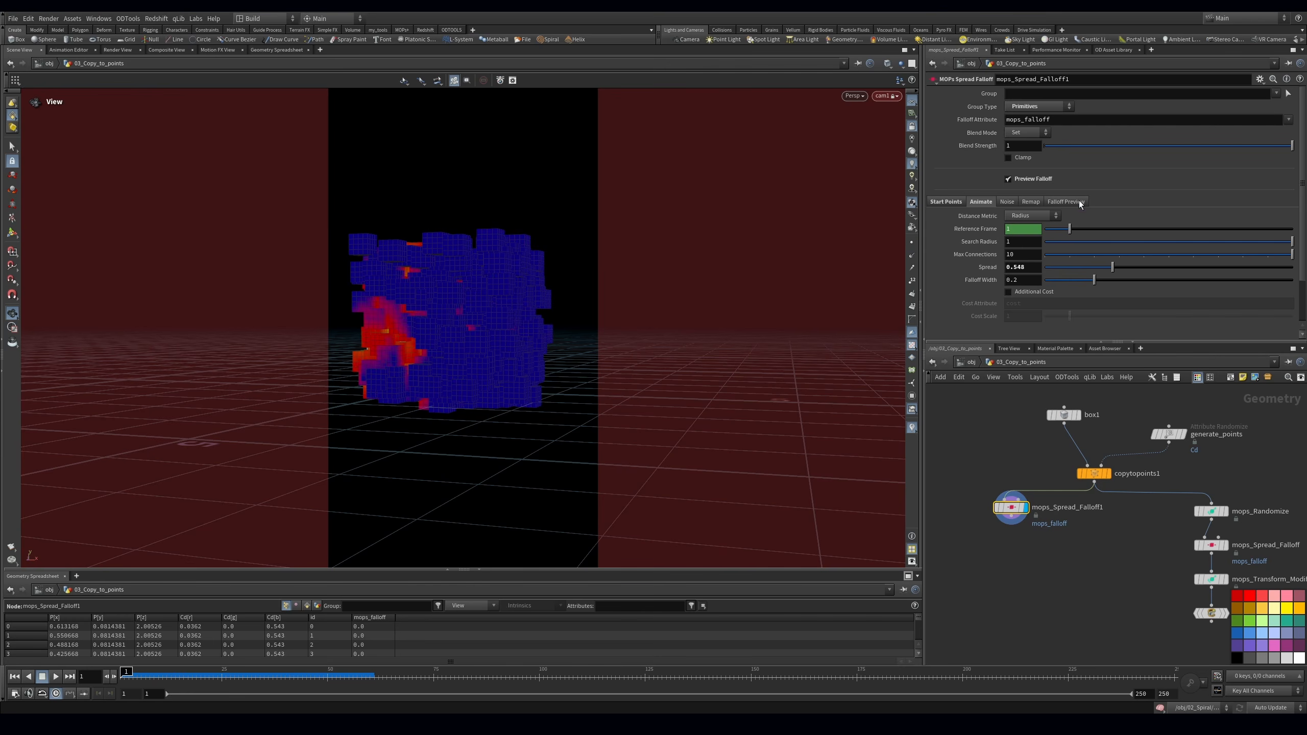
drag(1115, 273, 1150, 264)
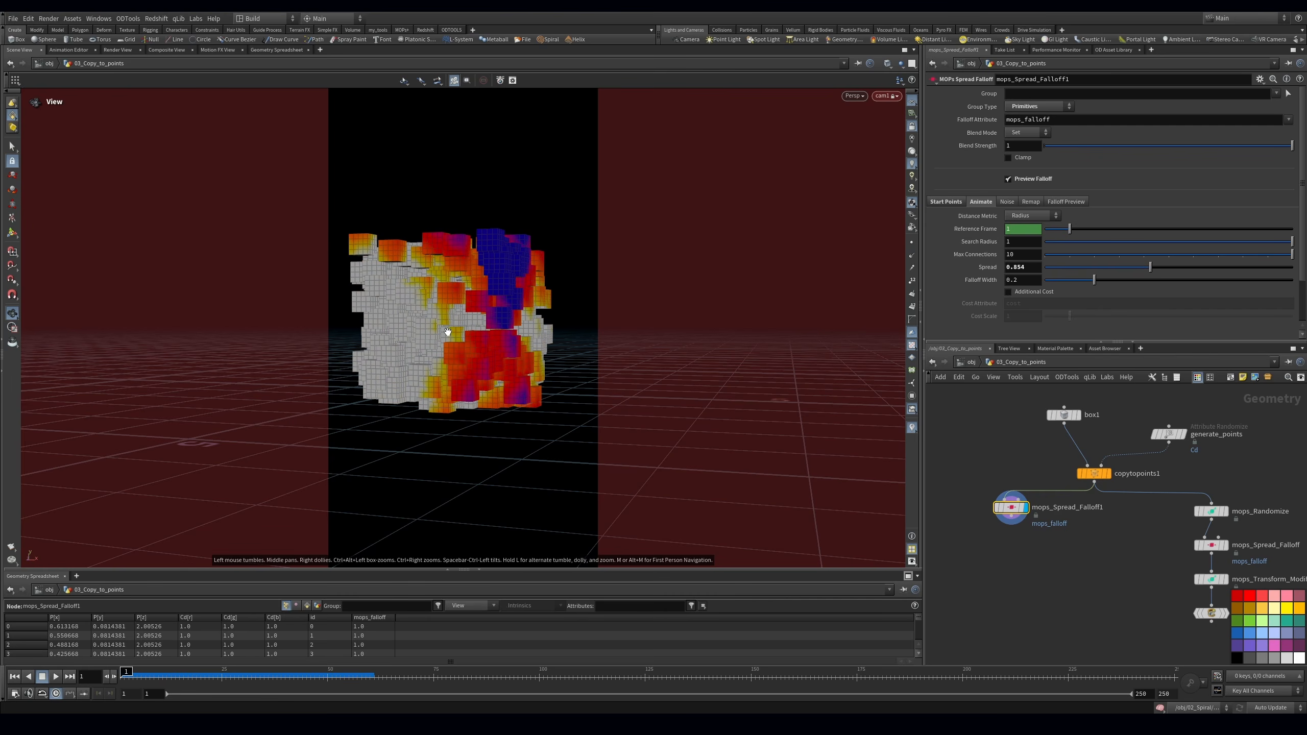
Add and display a MOPs Clip by Attribute node after mops_Spread_Falloff1 and set its Clip Value to 0.898
key(Tab)
text(mops cli)
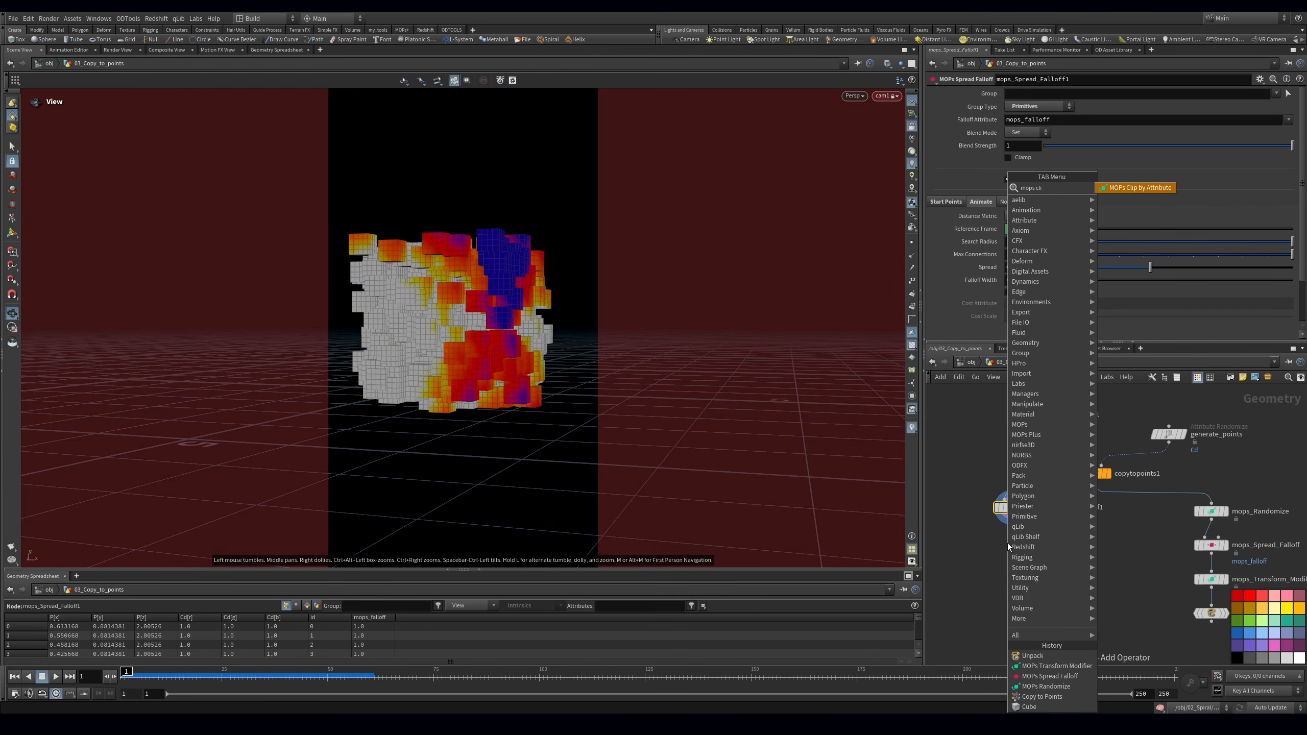
key(Return)
click(1007, 544)
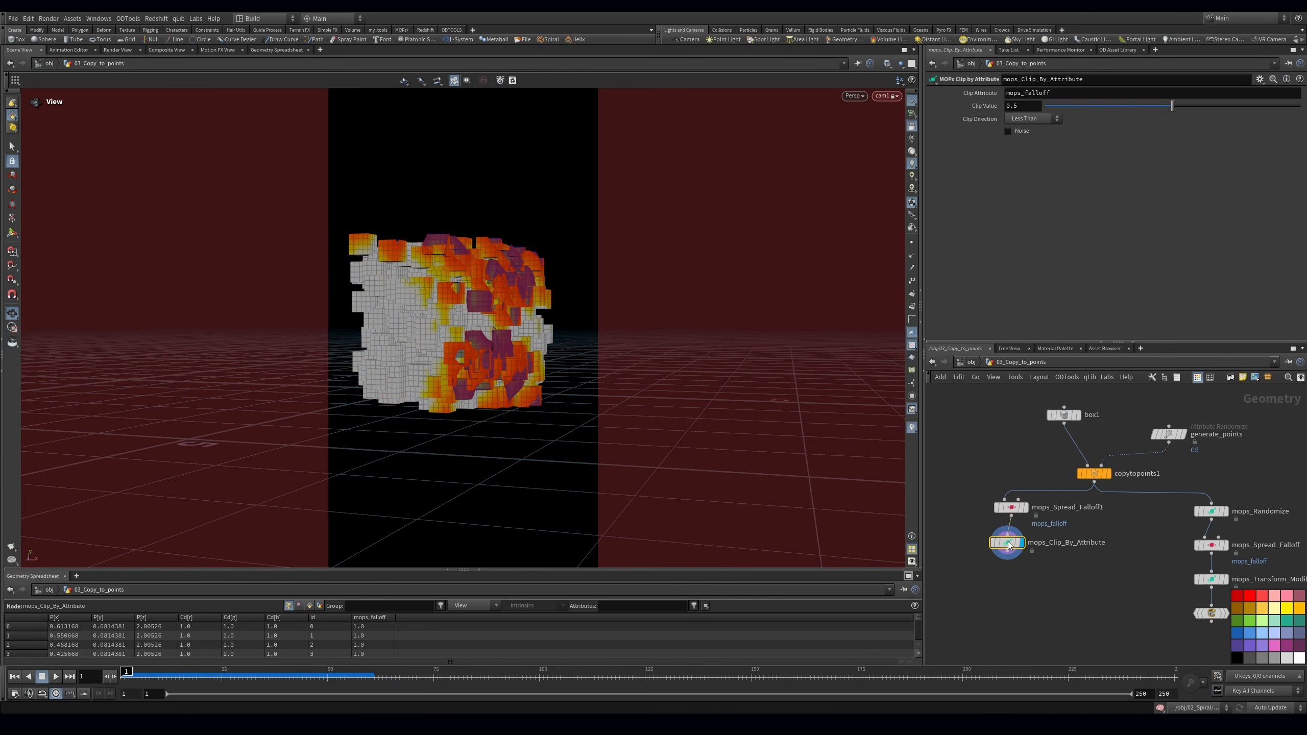
drag(1169, 104, 1273, 102)
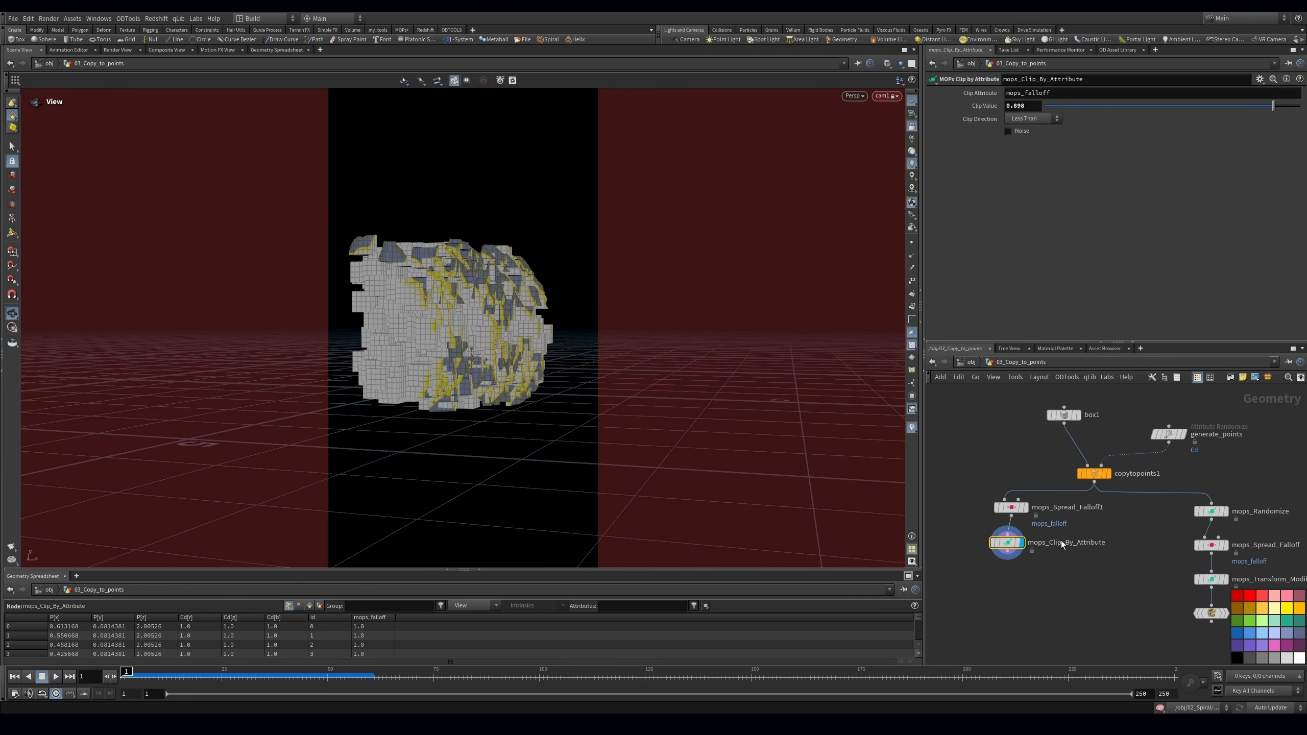
Set the Spread of mops_Spread_Falloff1 to 0.619 and turn off Preview Falloff
click(1011, 507)
drag(1158, 264, 1121, 274)
click(1034, 179)
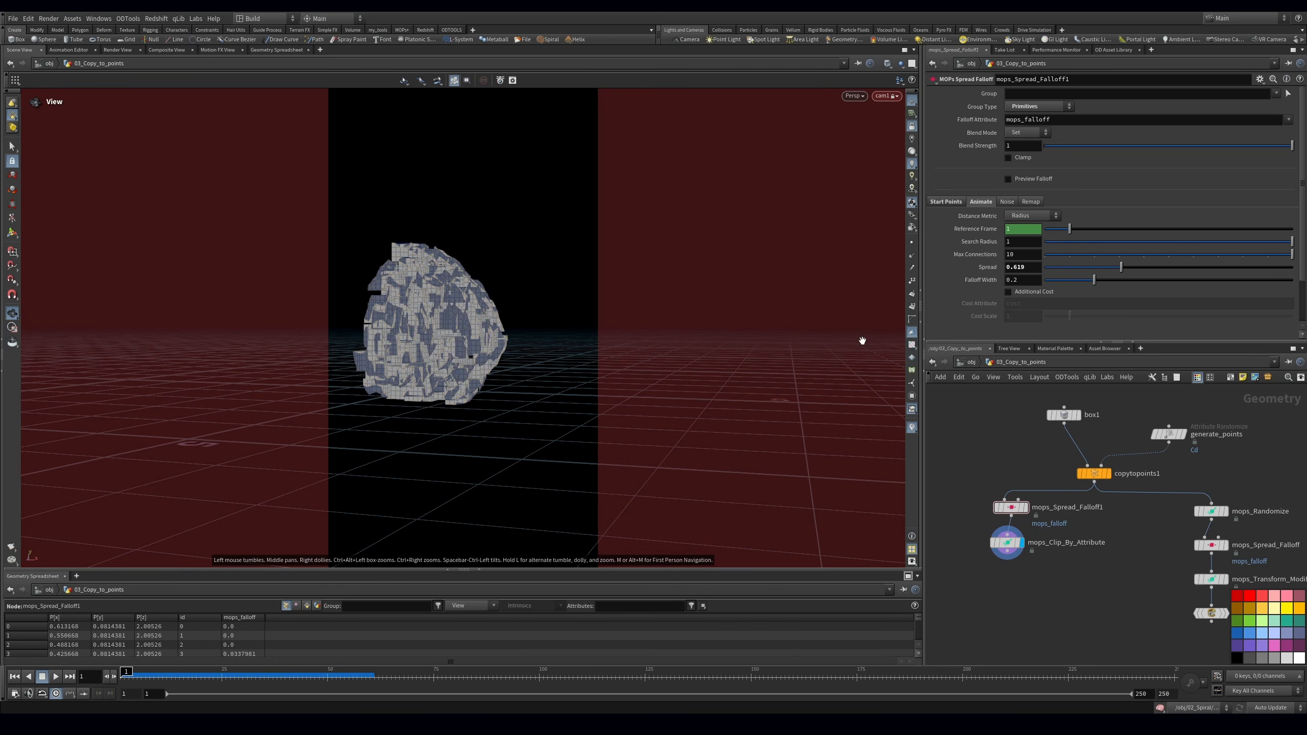
Hide the backface tint and wireframe in the viewport and add a Normal node after mops_Clip_By_Attribute
click(915, 334)
key(shift+w)
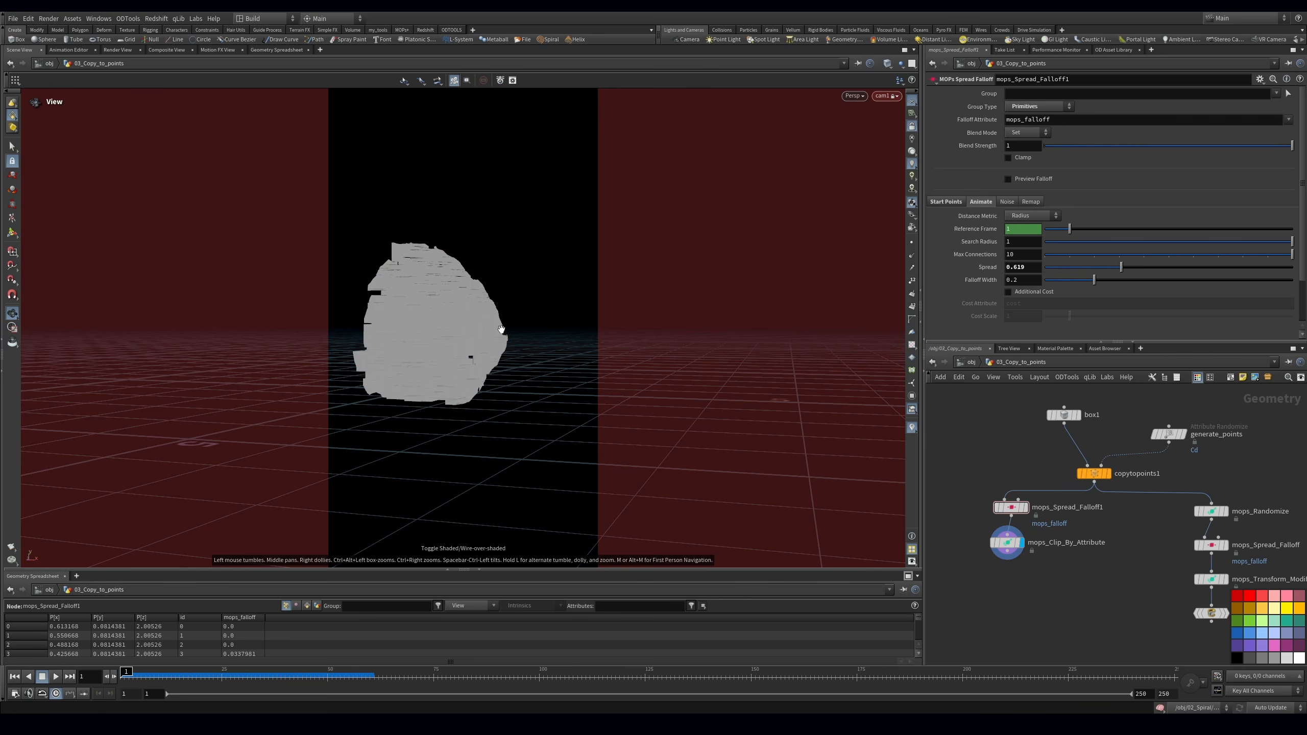
key(Tab)
text(normal)
key(Return)
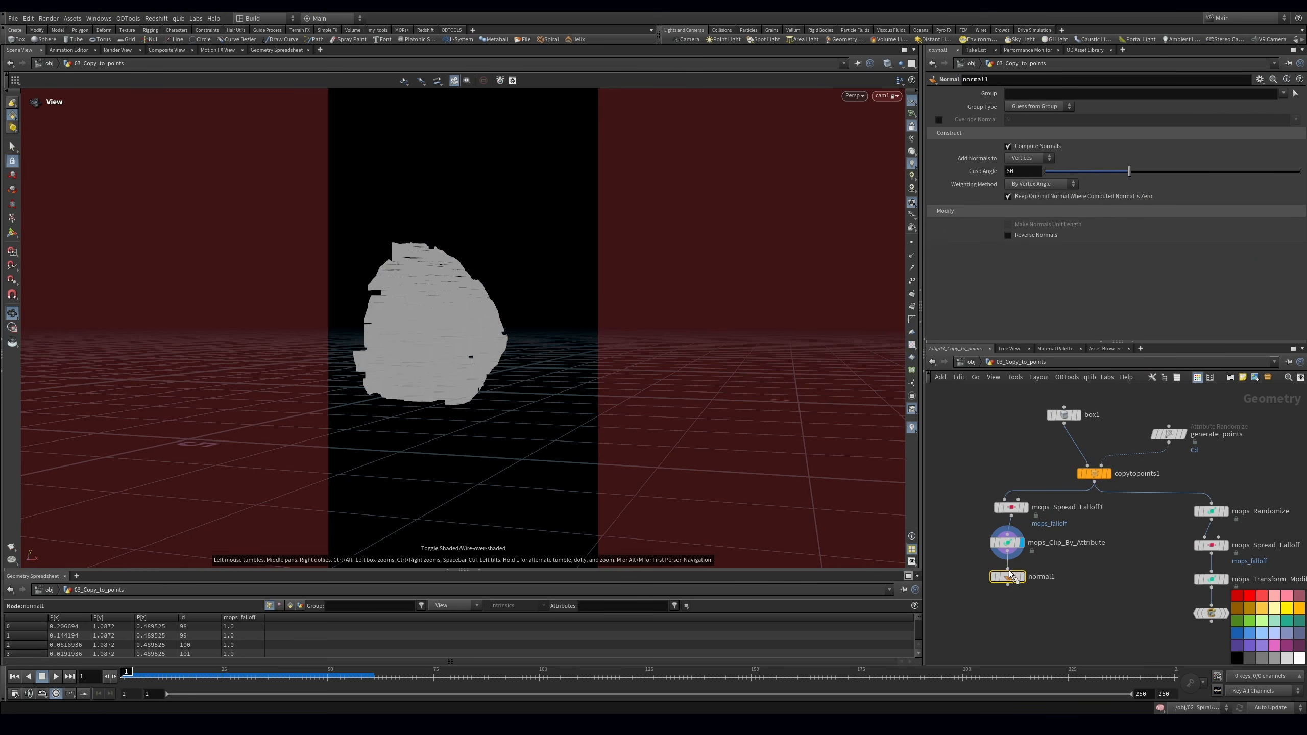
Display normal1 and examine the clipped boxes up close outside the camera view with the backface tint toggled
click(911, 125)
right_drag(401, 297, 473, 280)
drag(472, 280, 593, 326)
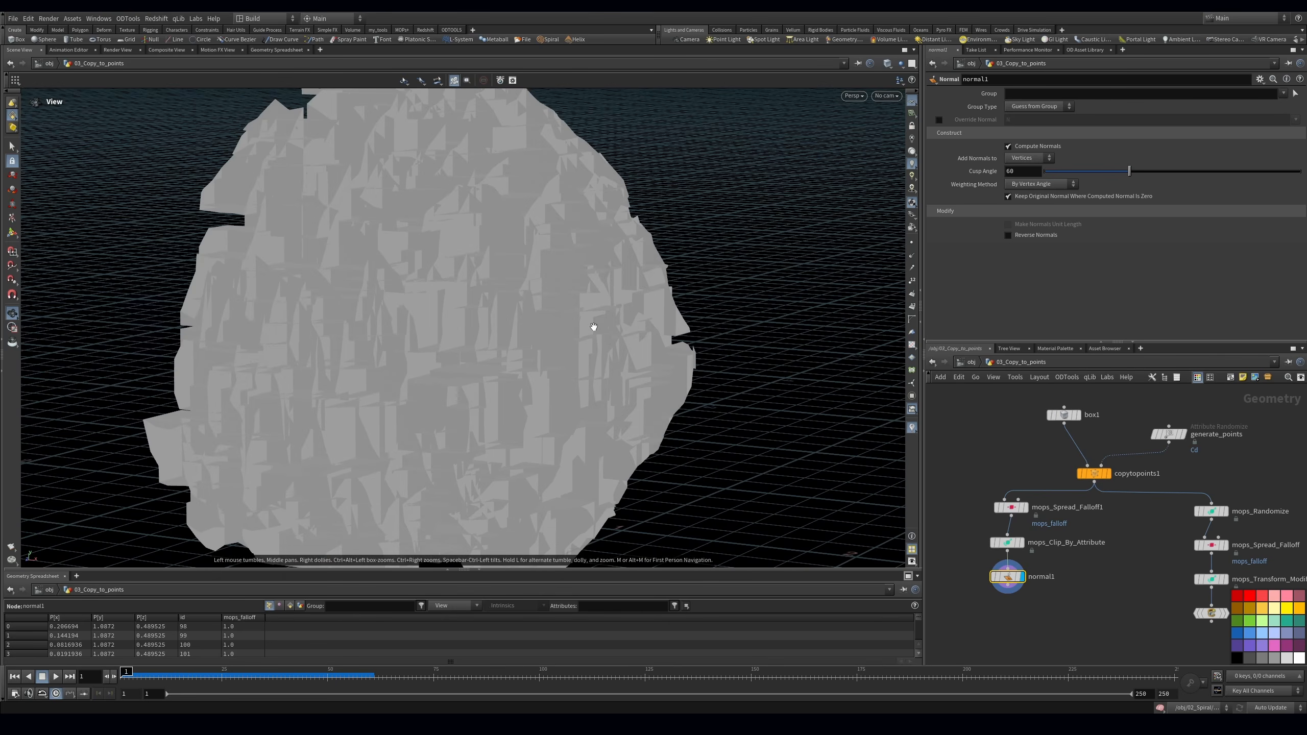
click(911, 332)
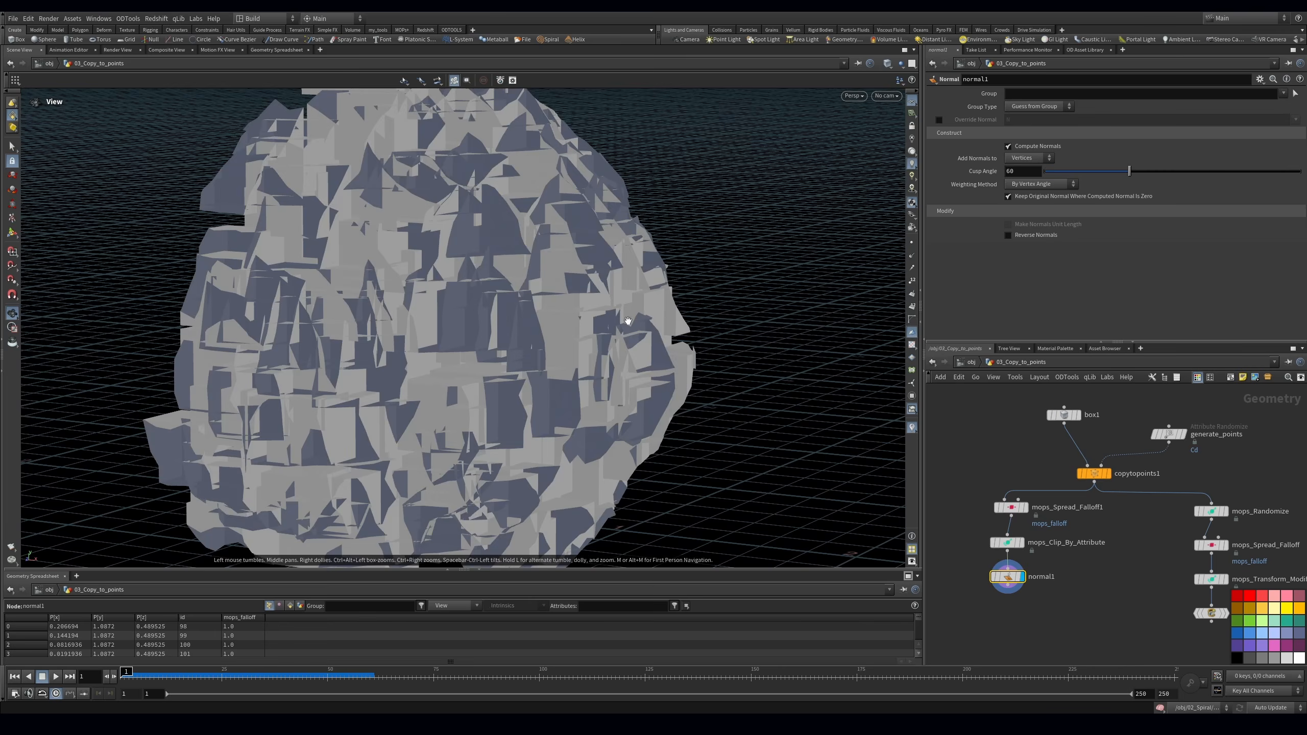
right_drag(627, 315, 563, 335)
drag(563, 335, 622, 380)
Turn on Pack and Instance on copytopoints1 and add a displayed MOPs Deintersect (Plus) node connected to its output
click(1105, 473)
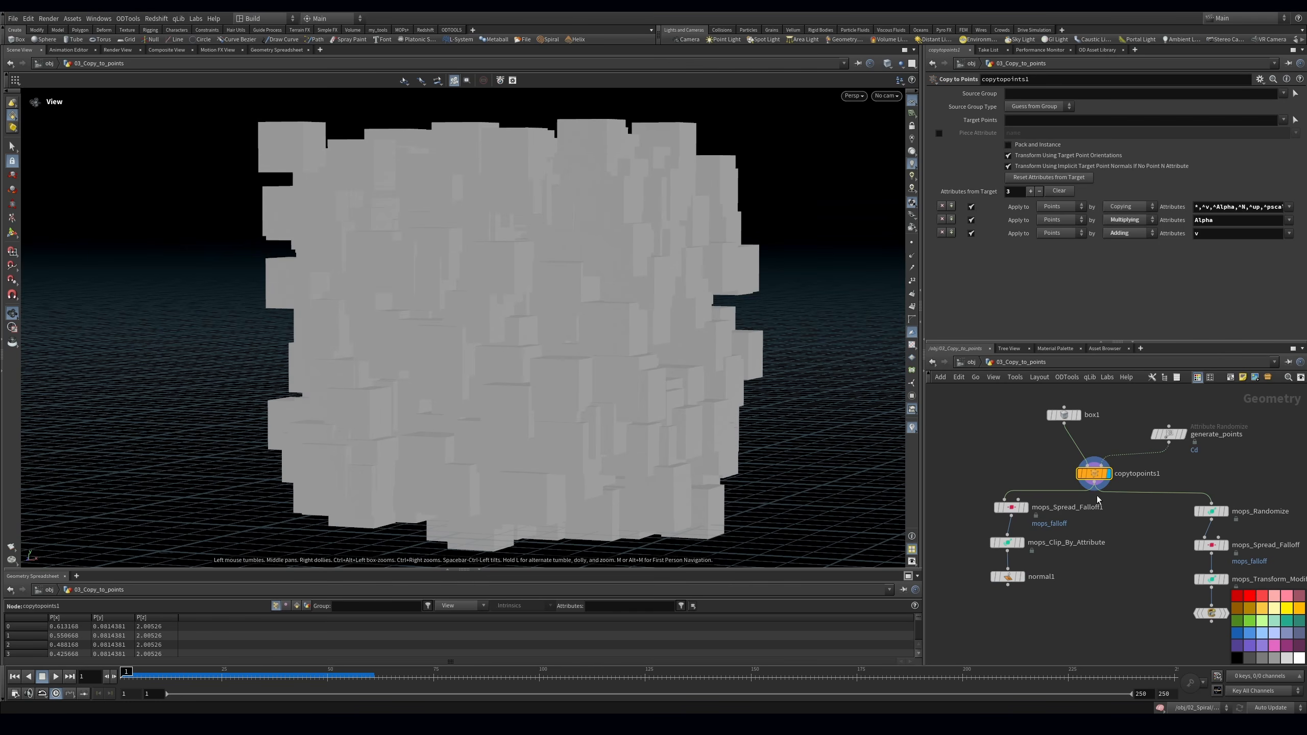
click(1007, 144)
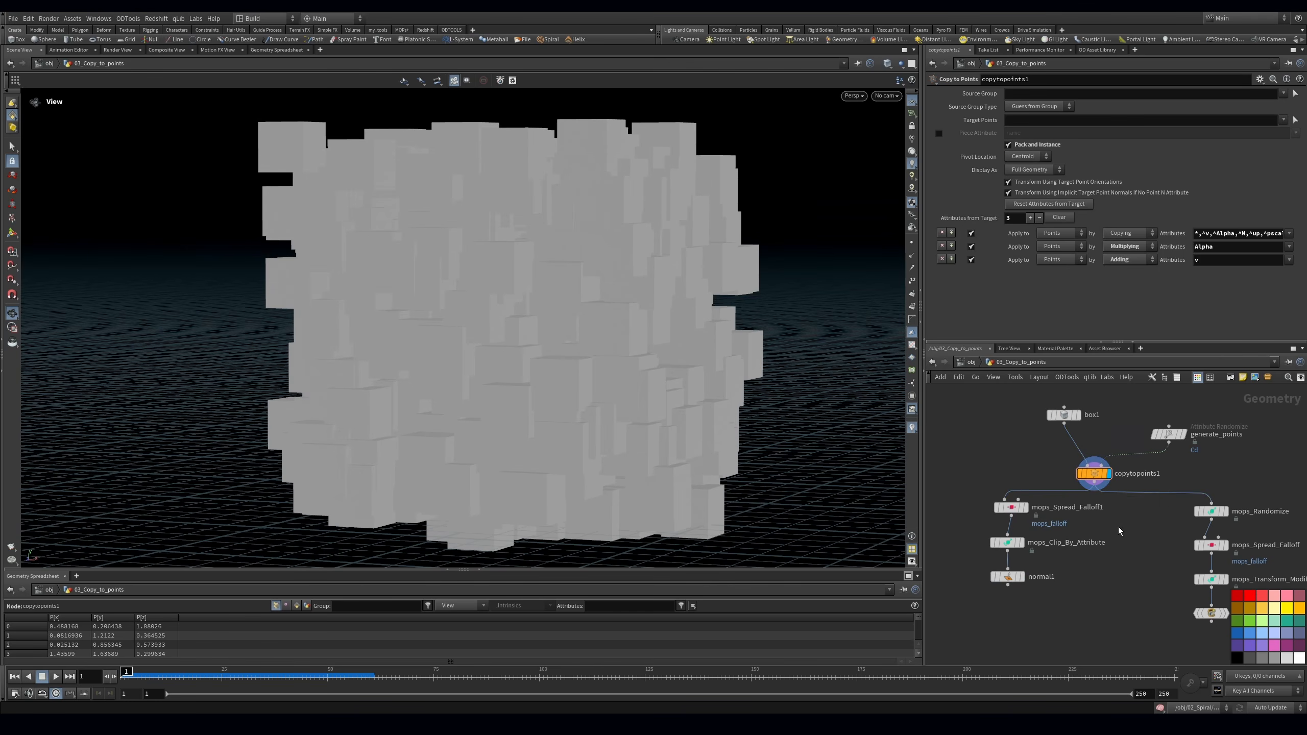
key(Tab)
text(rand)
key(Down)
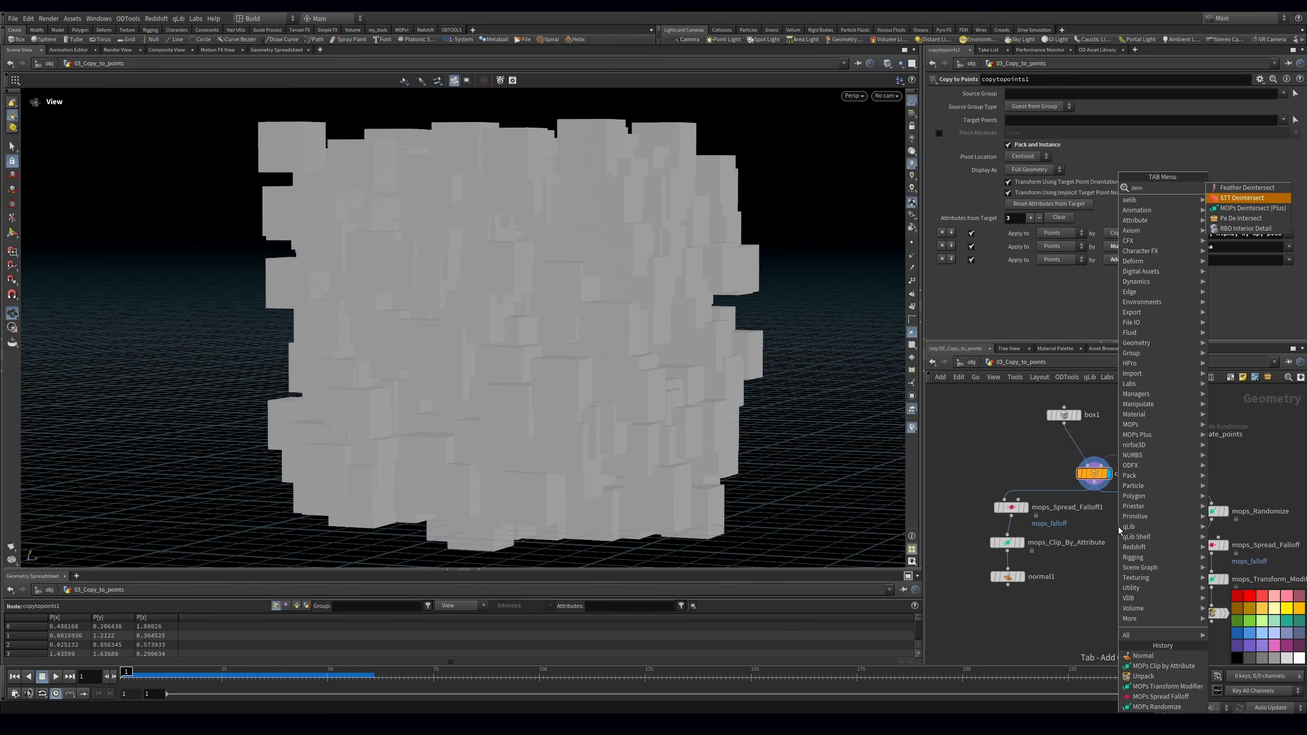
key(Return)
click(1118, 527)
drag(1107, 517, 1091, 491)
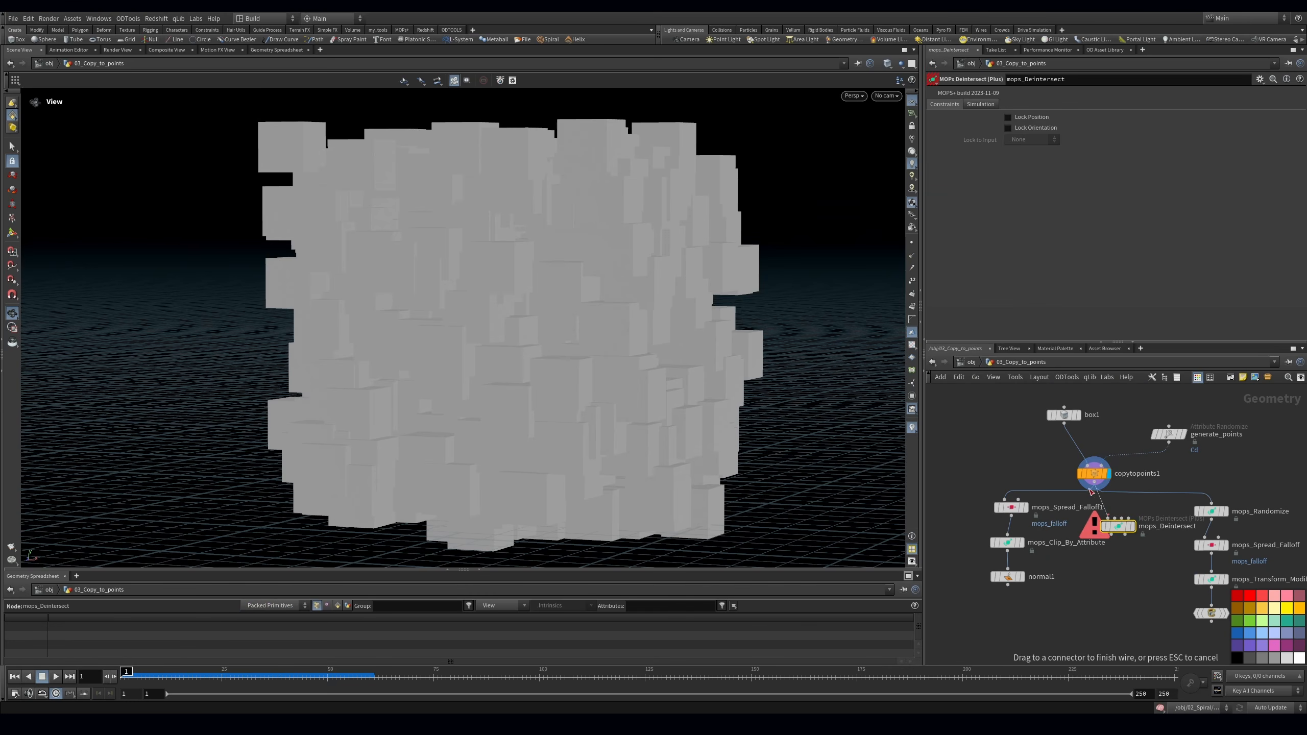
click(1132, 527)
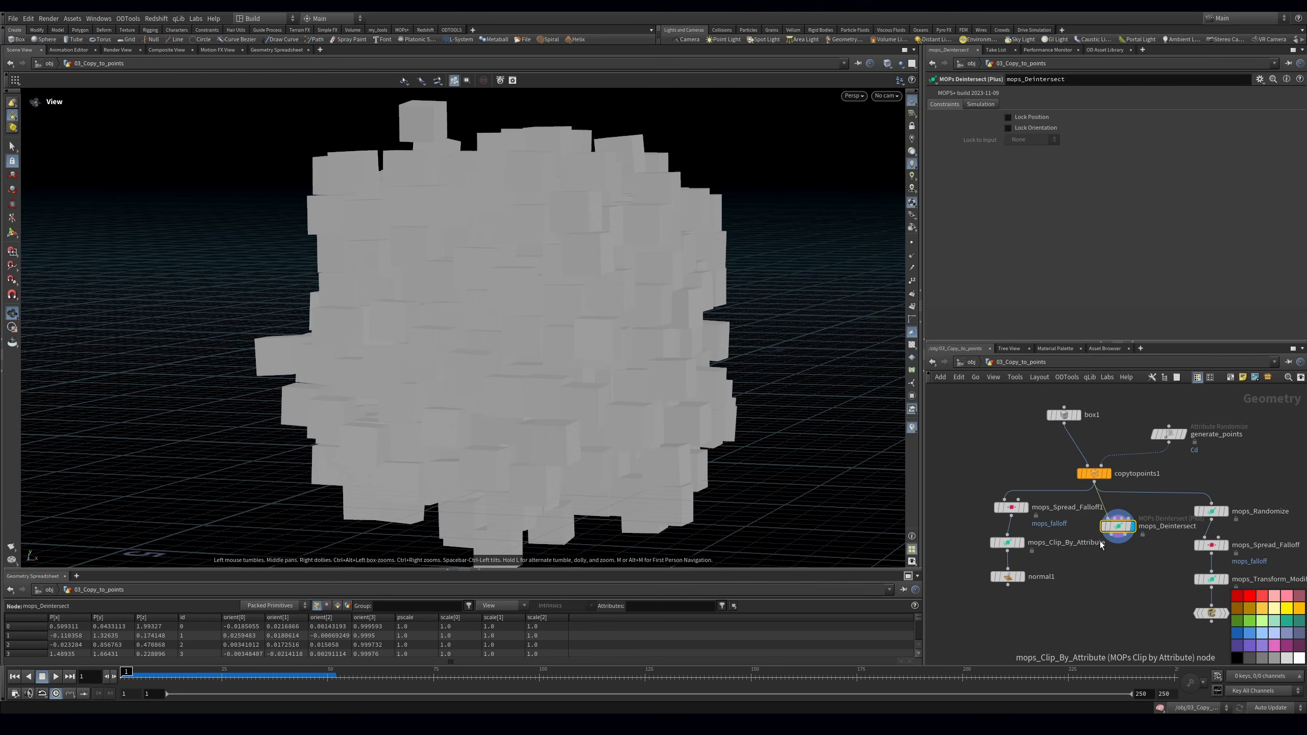
Add and display an Unpack node after mops_Deintersect and check its geometry information
key(Tab)
text(unp)
key(Return)
key(Return)
key(r)
middle_click(1116, 561)
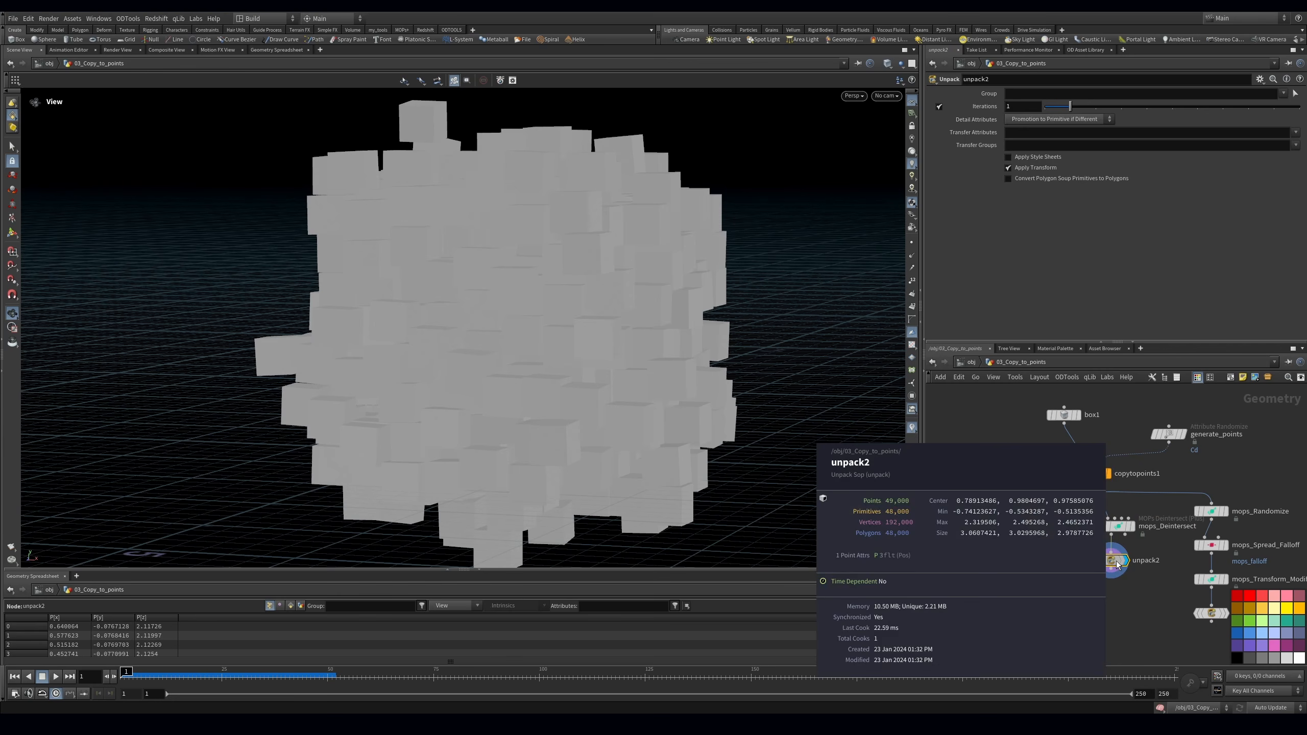
Connect unpack2's output to mops_Spread_Falloff1, display it, and pick a primitive on the lower part of the box cluster as Start Point Group
drag(1110, 568, 1006, 509)
key(ctrl+z)
key(ctrl+y)
key(r)
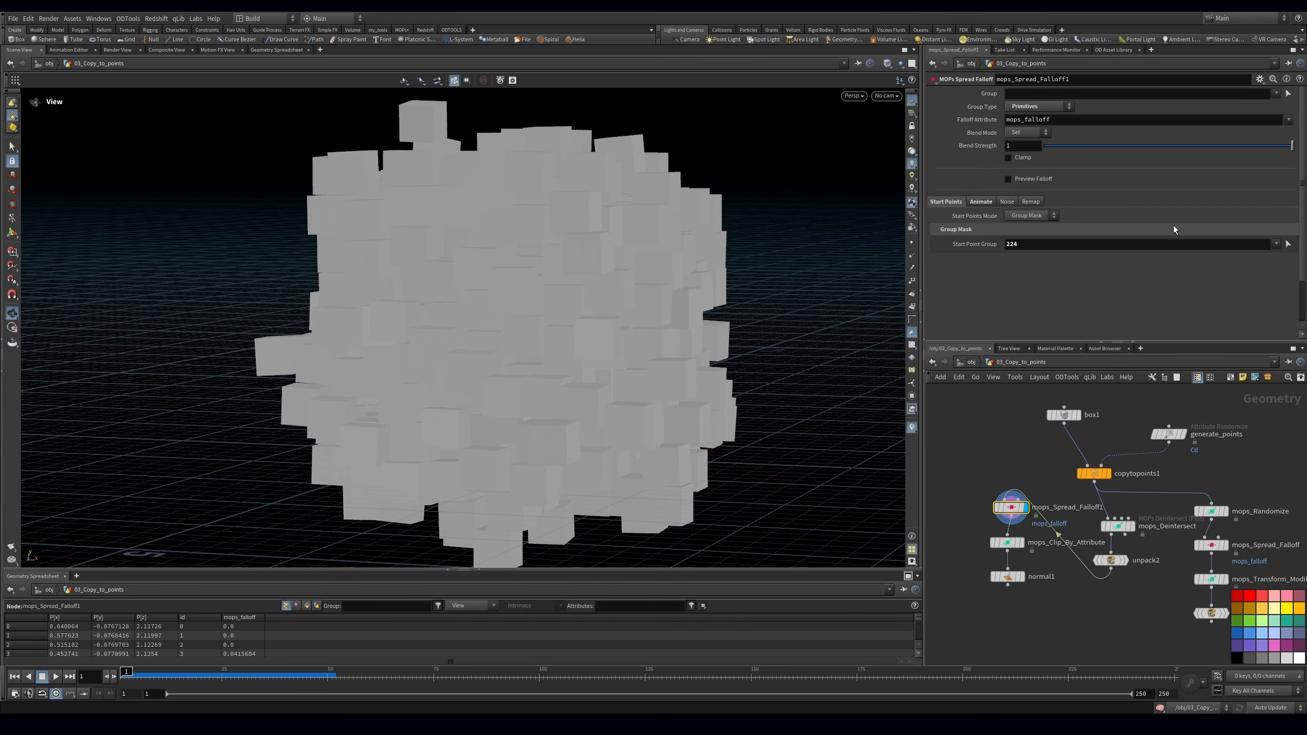
click(1289, 244)
click(312, 423)
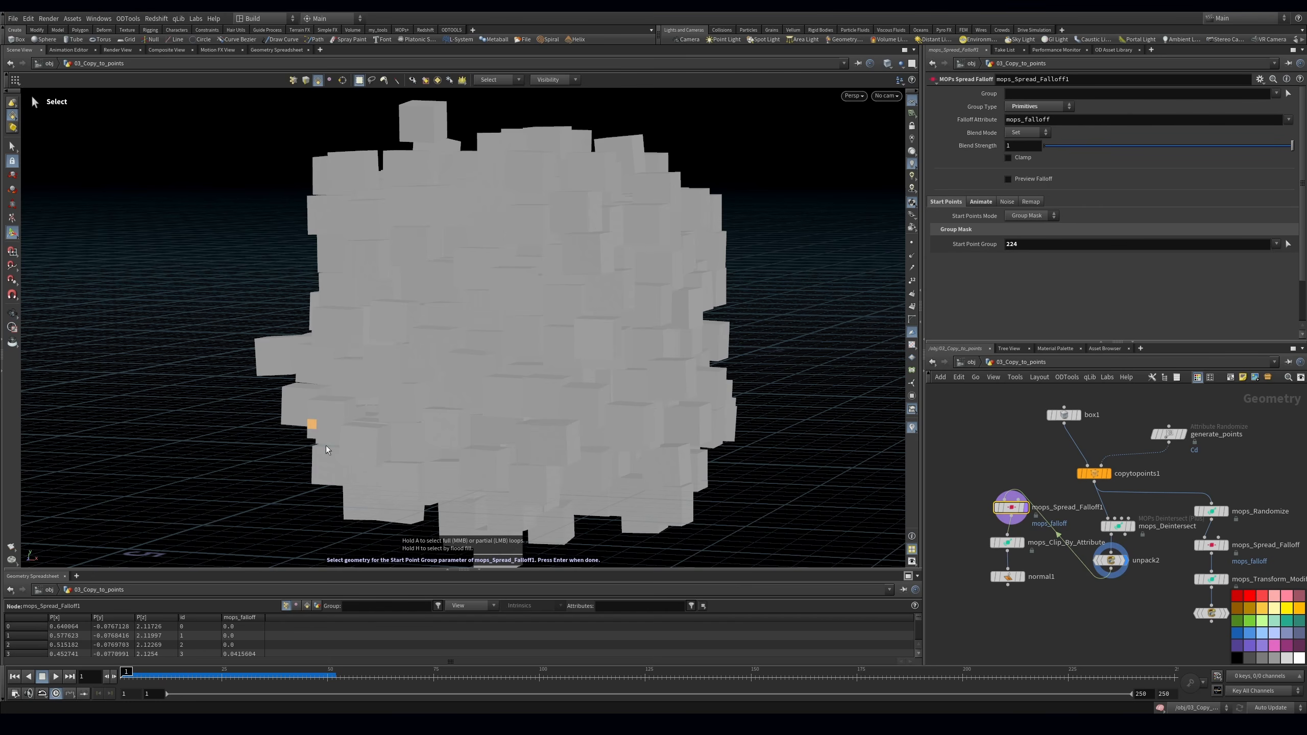
key(Return)
Display mops_Clip_By_Attribute with its Clip Value set to 0.503 and delete the normal1 node
click(1021, 543)
middle_drag(1070, 625, 1069, 573)
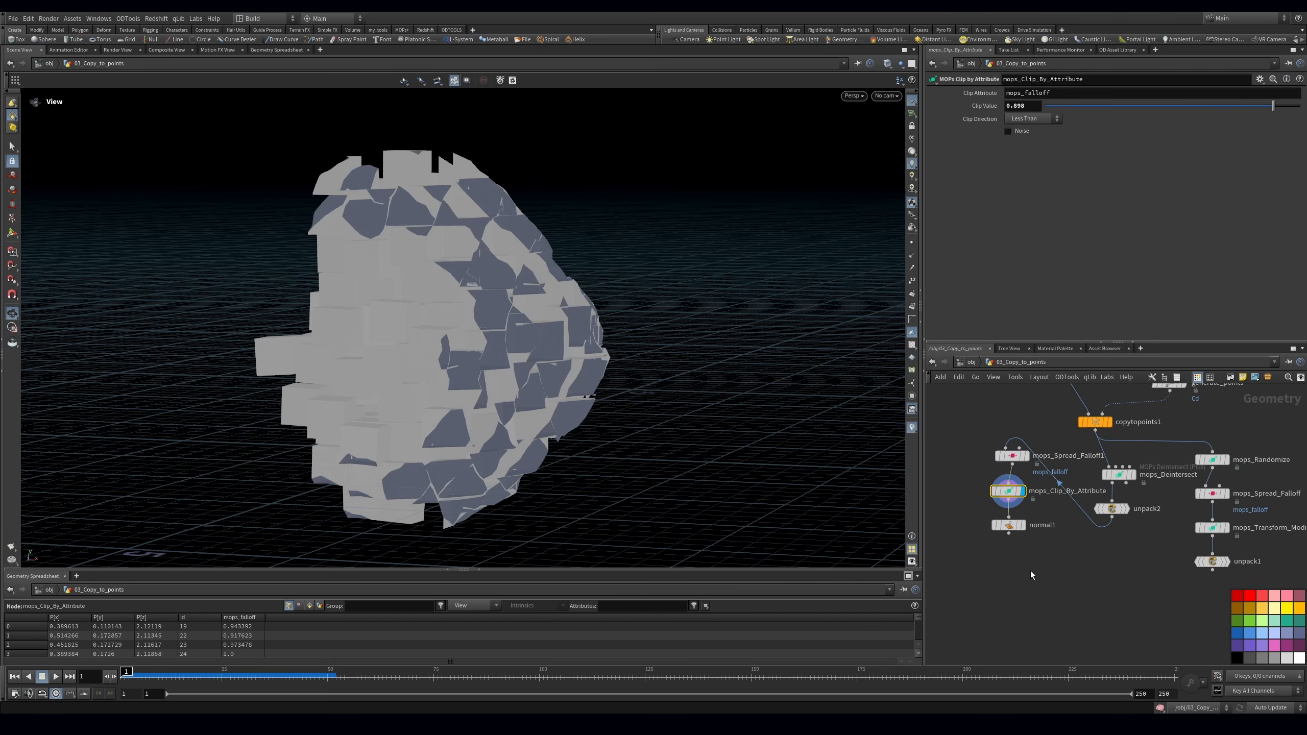
drag(1243, 108, 1172, 110)
drag(648, 330, 550, 349)
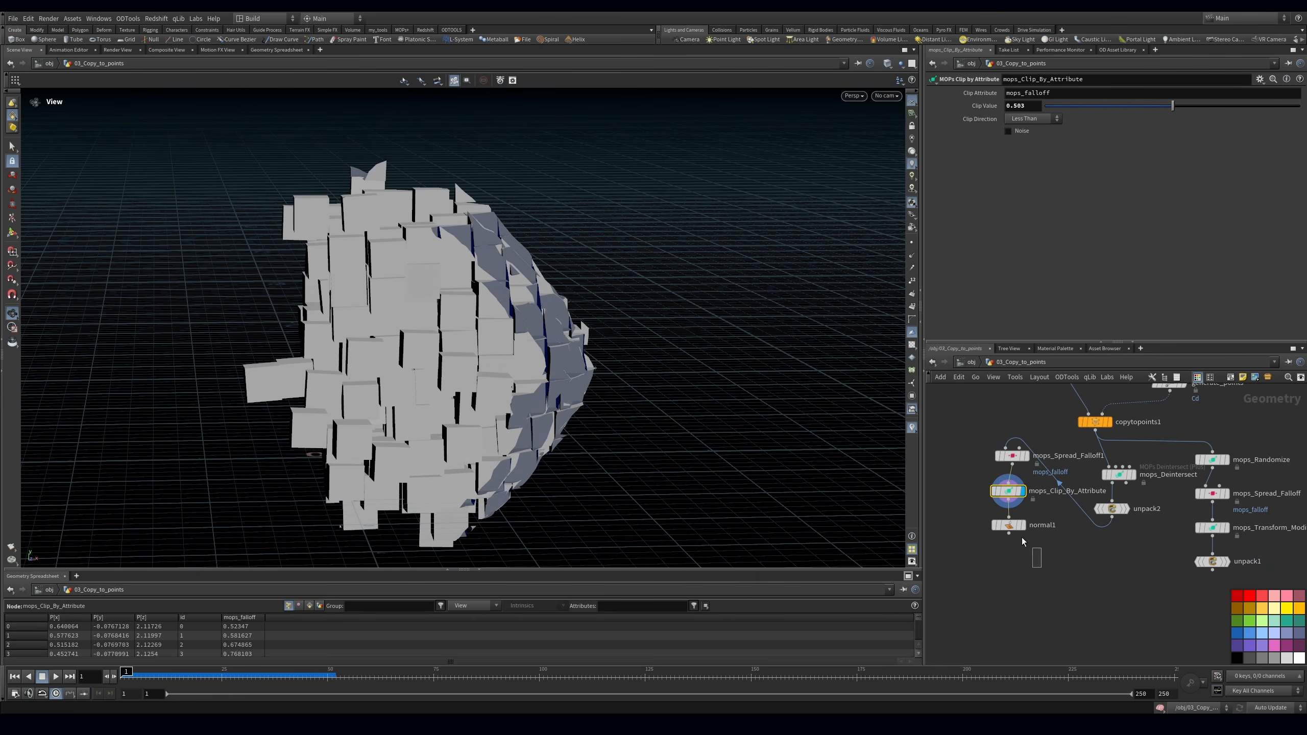
click(1008, 526)
key(Delete)
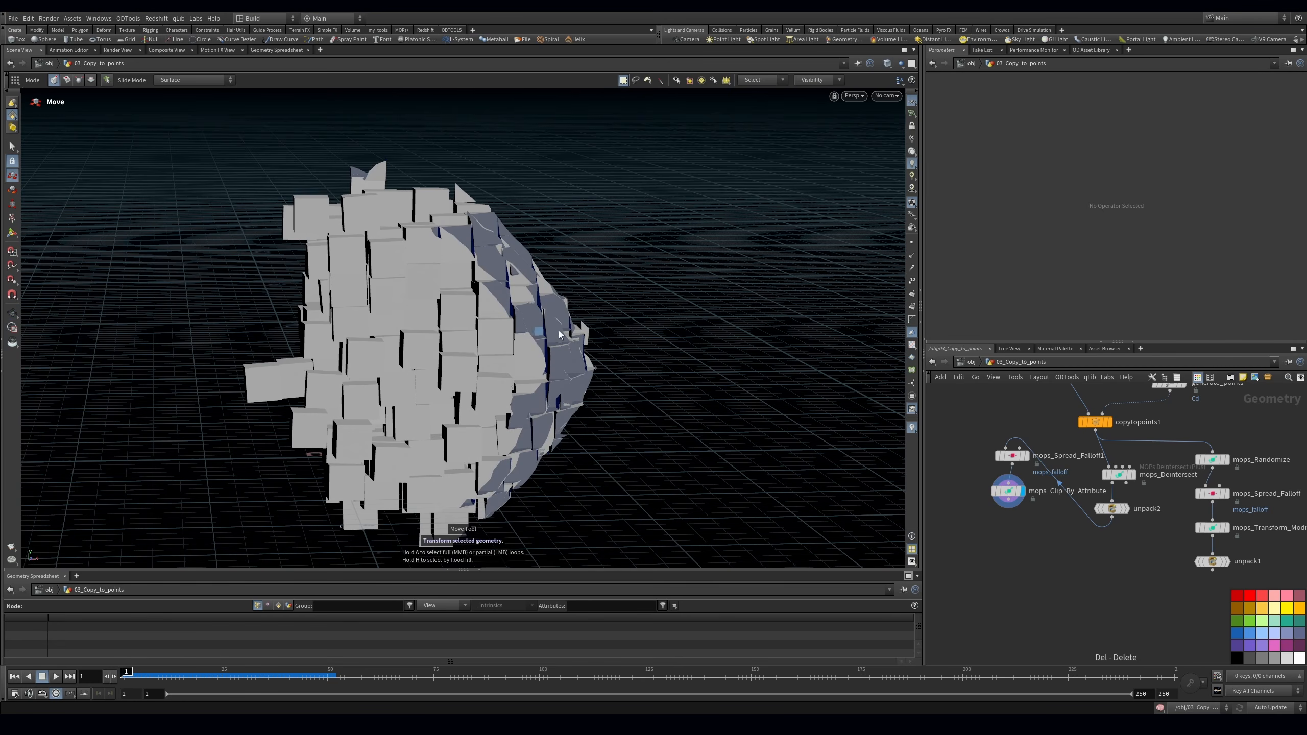
Adjust the Spread of mops_Spread_Falloff1 and apply Perlin noise with amplitude 2 and frequency 1.3
click(1011, 455)
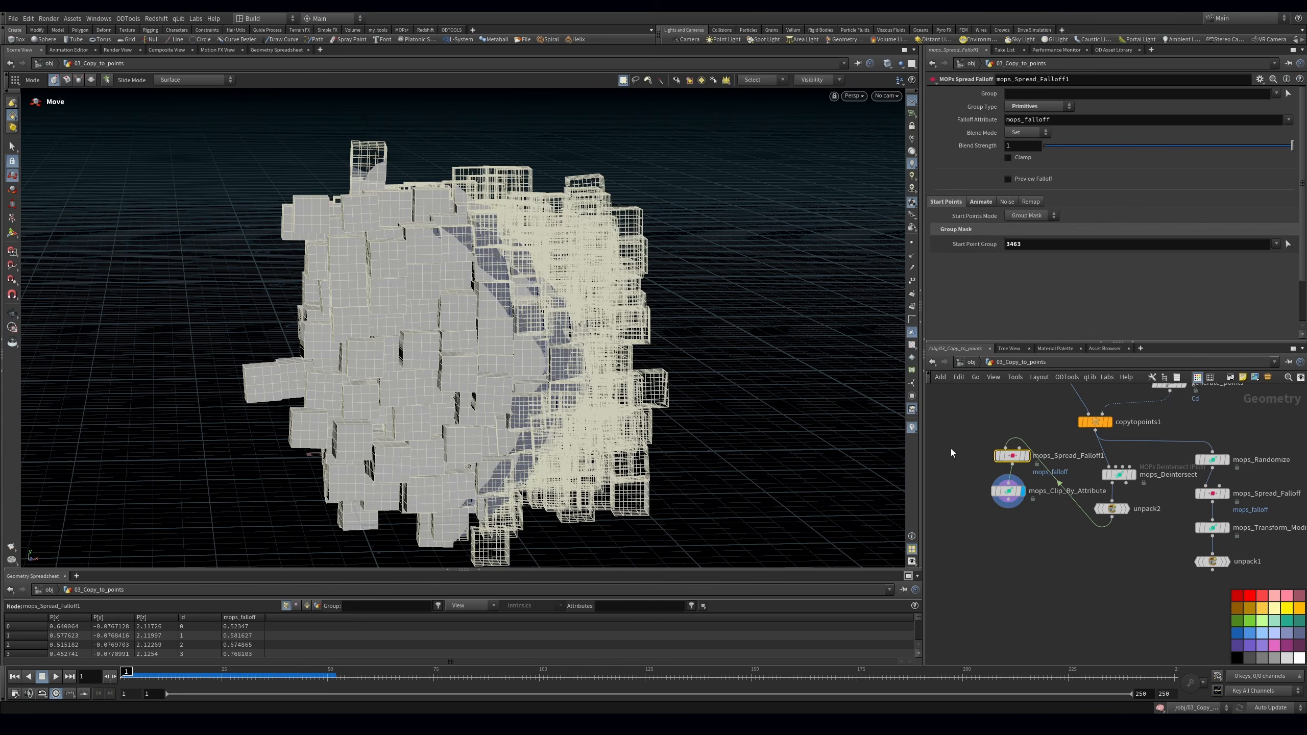
click(990, 203)
drag(1116, 267, 1151, 269)
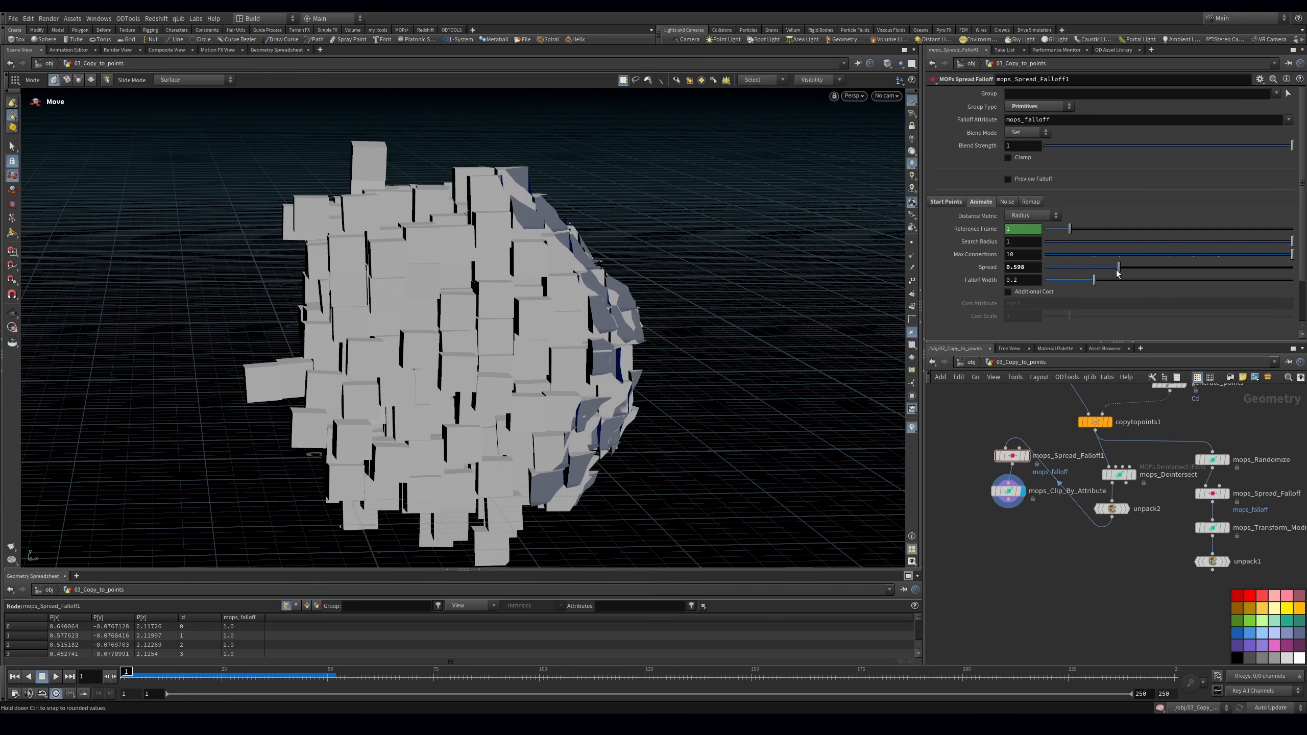
click(1006, 201)
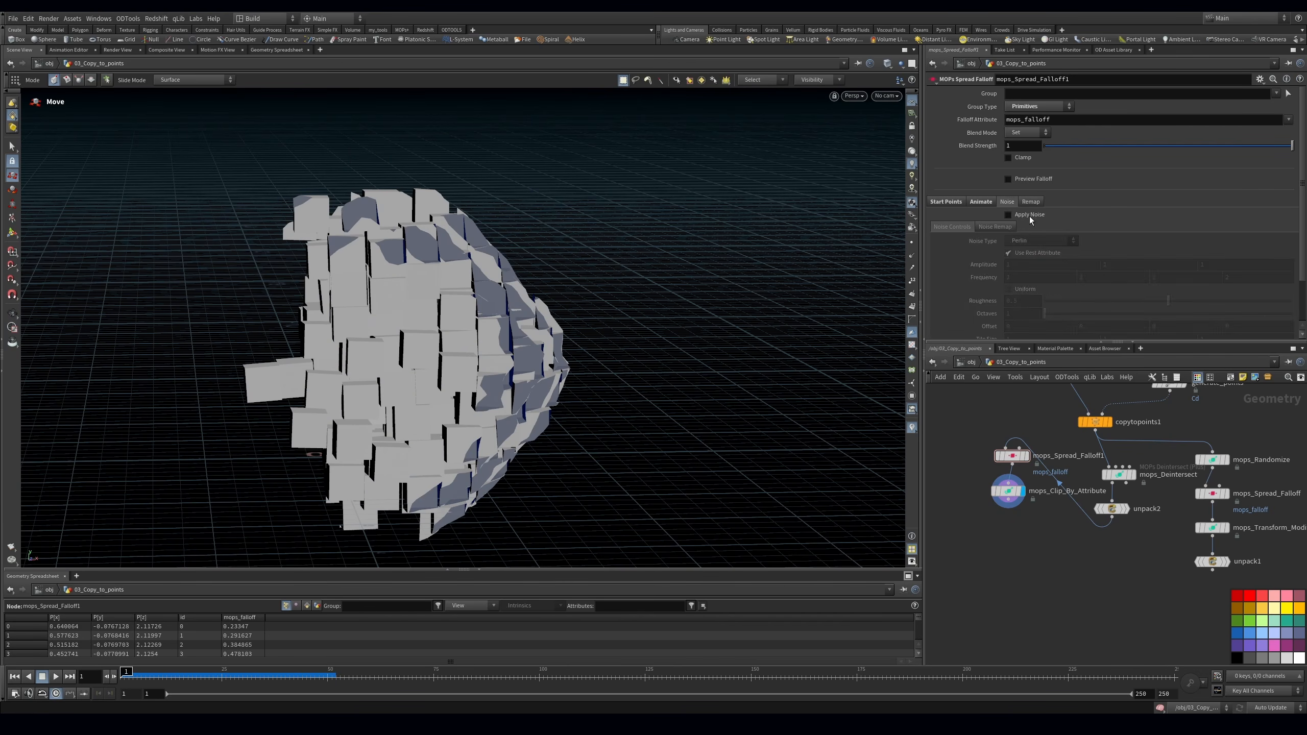
click(1029, 216)
scroll(1025, 263, down, 1)
mouse_move(985, 234)
middle_down()
mouse_move(1029, 235)
mouse_move(942, 241)
mouse_move(1007, 222)
middle_up()
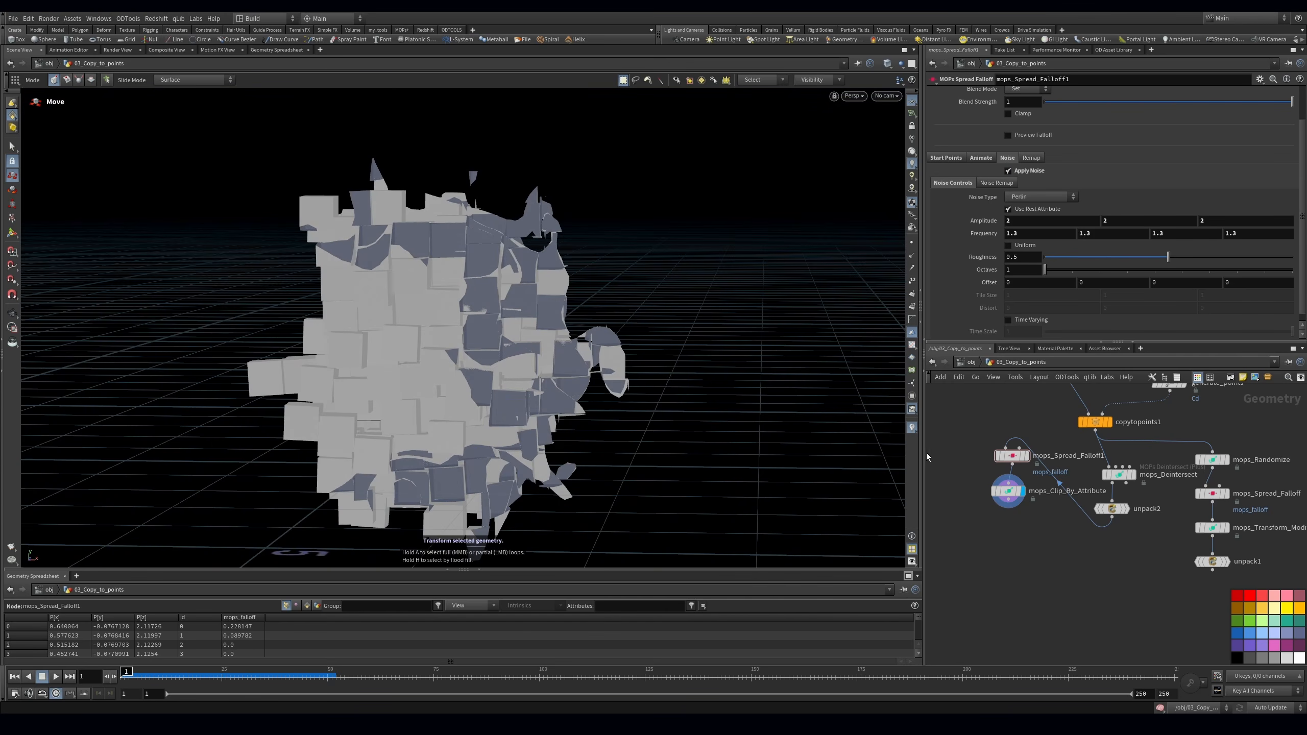
Move the spread falloff and clip nodes down and keyframe mops_Spread_Falloff1's Spread at 0 on frame 1 and 1.019 on frame 102
shift+click(1026, 459)
drag(1036, 465, 1026, 528)
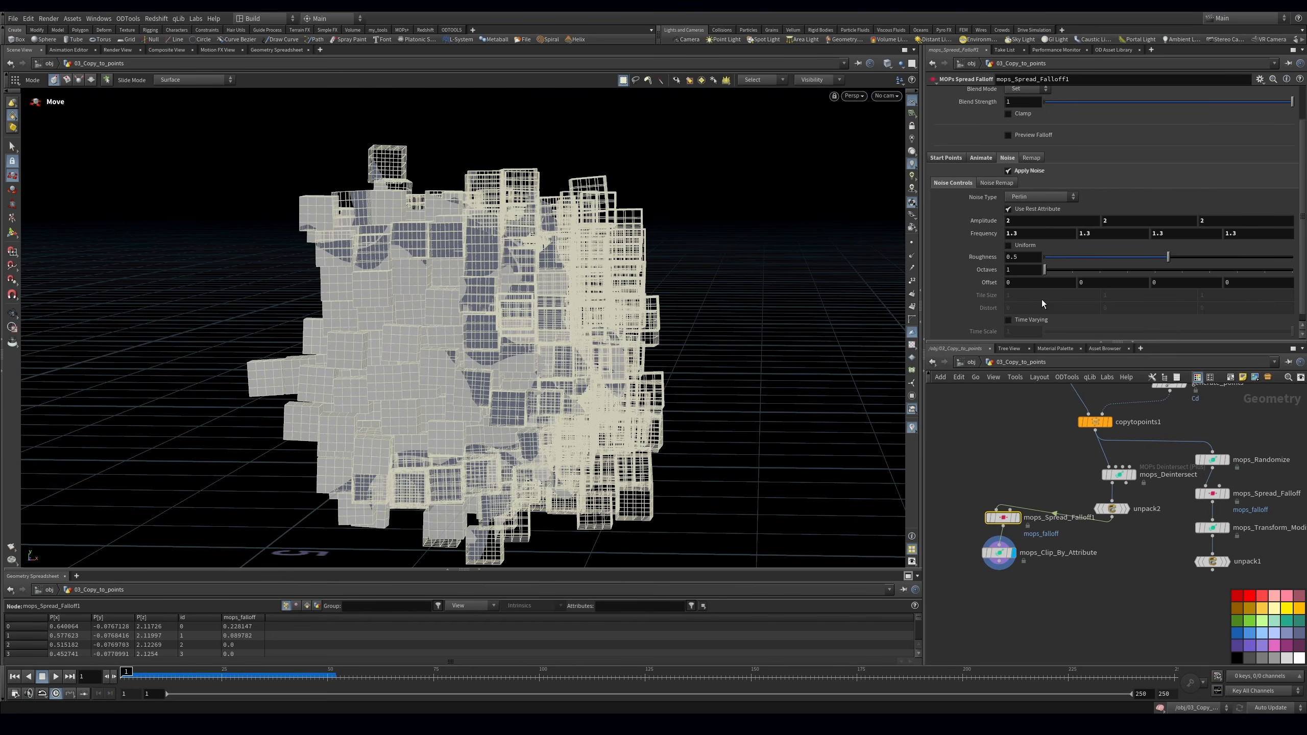
click(974, 157)
drag(1059, 235, 1020, 227)
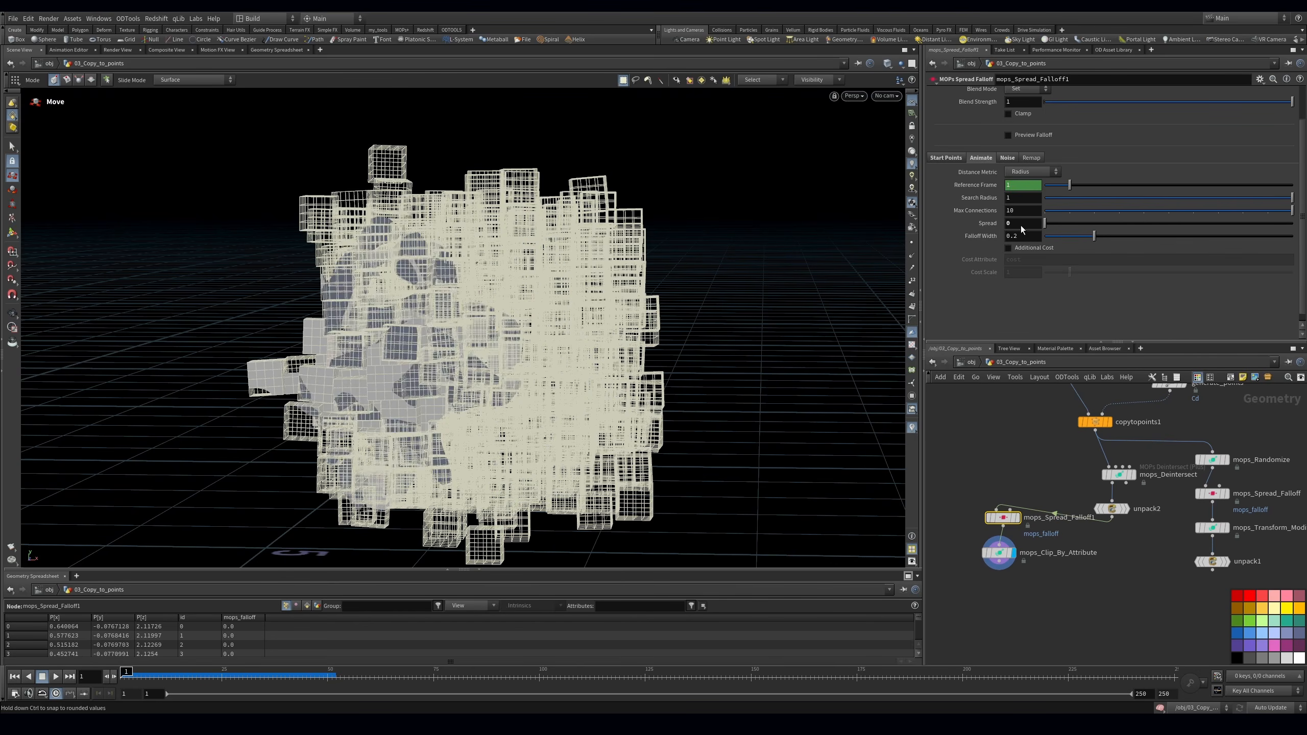
alt+click(1021, 225)
drag(181, 682, 441, 683)
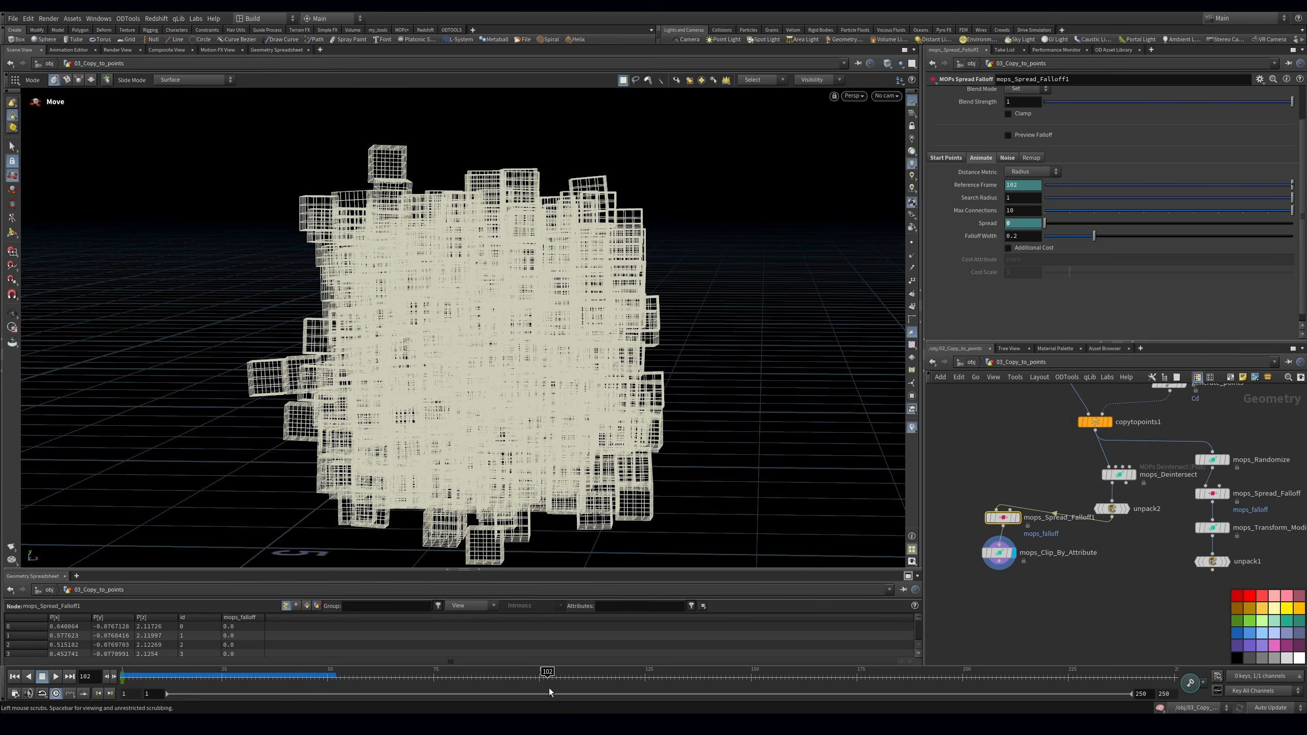
drag(1044, 223, 1171, 227)
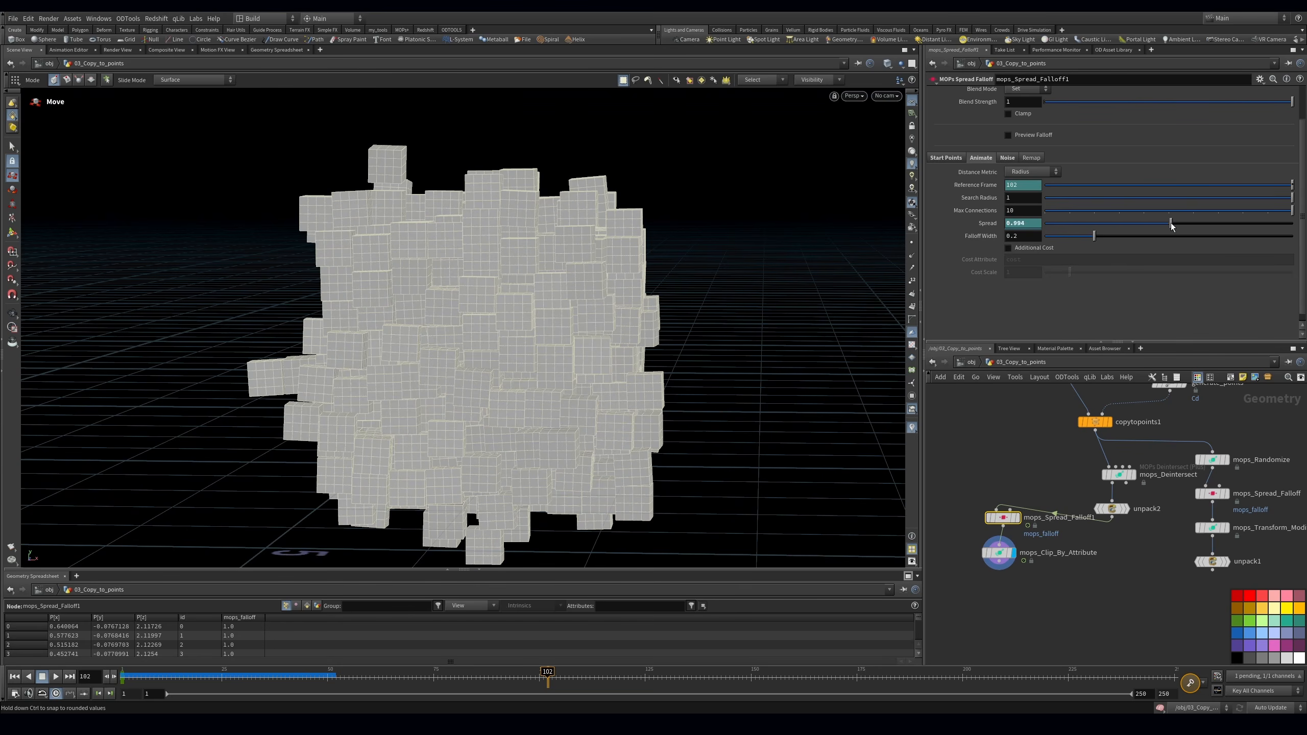
click(1003, 426)
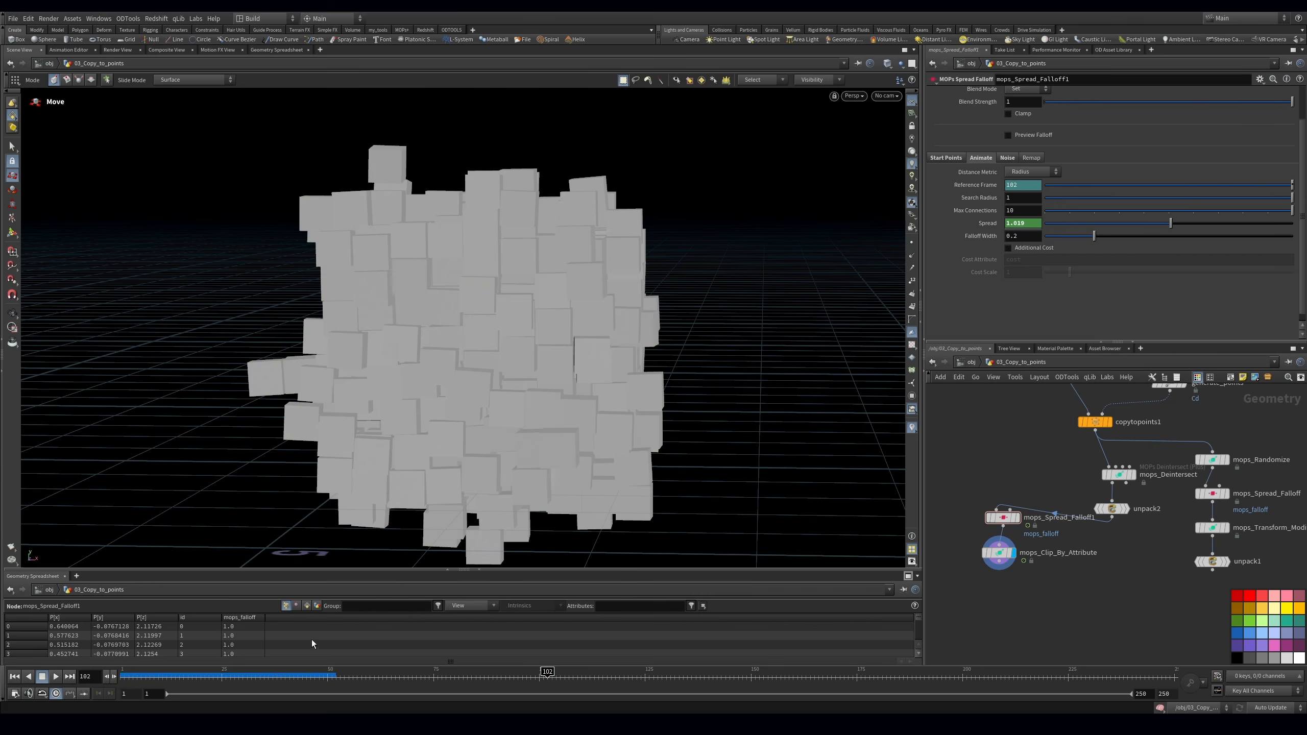
Play the spread animation from the first frame and examine the growing clipped boxes from another angle up to frame 58
click(14, 676)
click(56, 677)
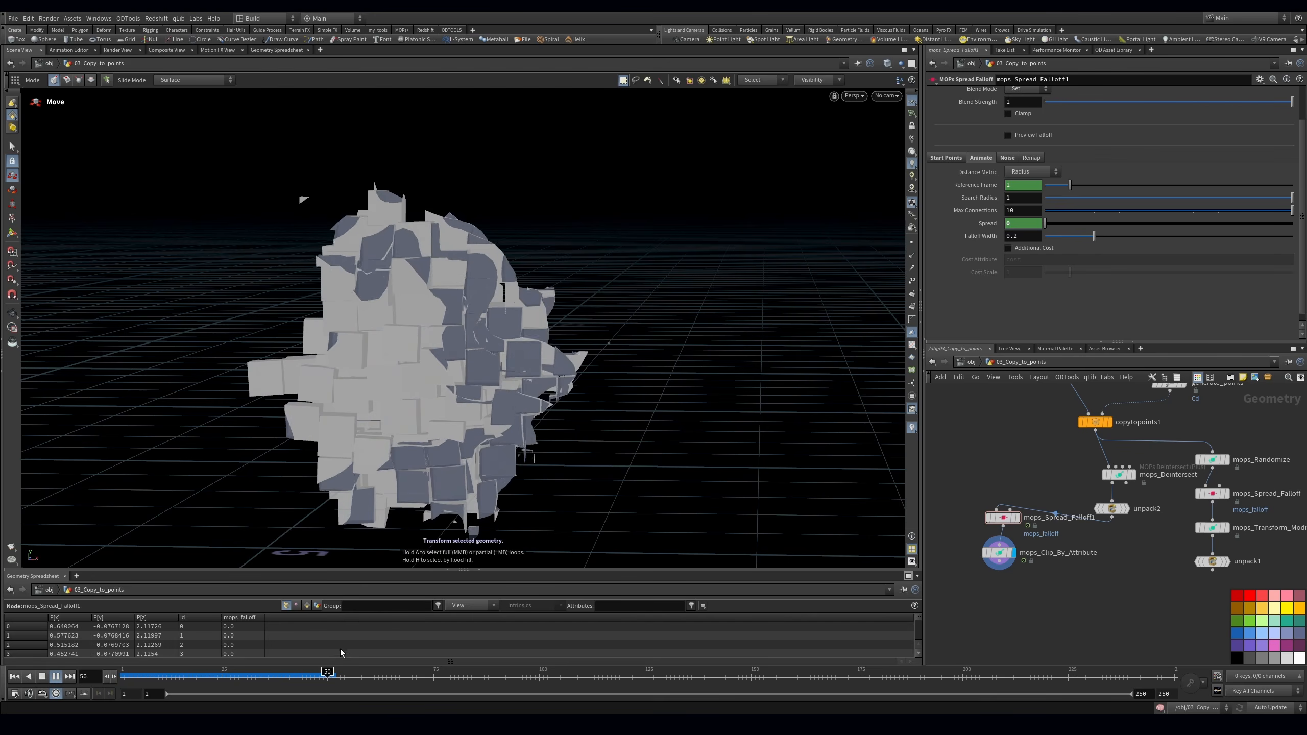
click(311, 675)
alt+drag(463, 412, 540, 448)
drag(314, 674, 361, 674)
key(Escape)
drag(612, 353, 583, 394)
key(t)
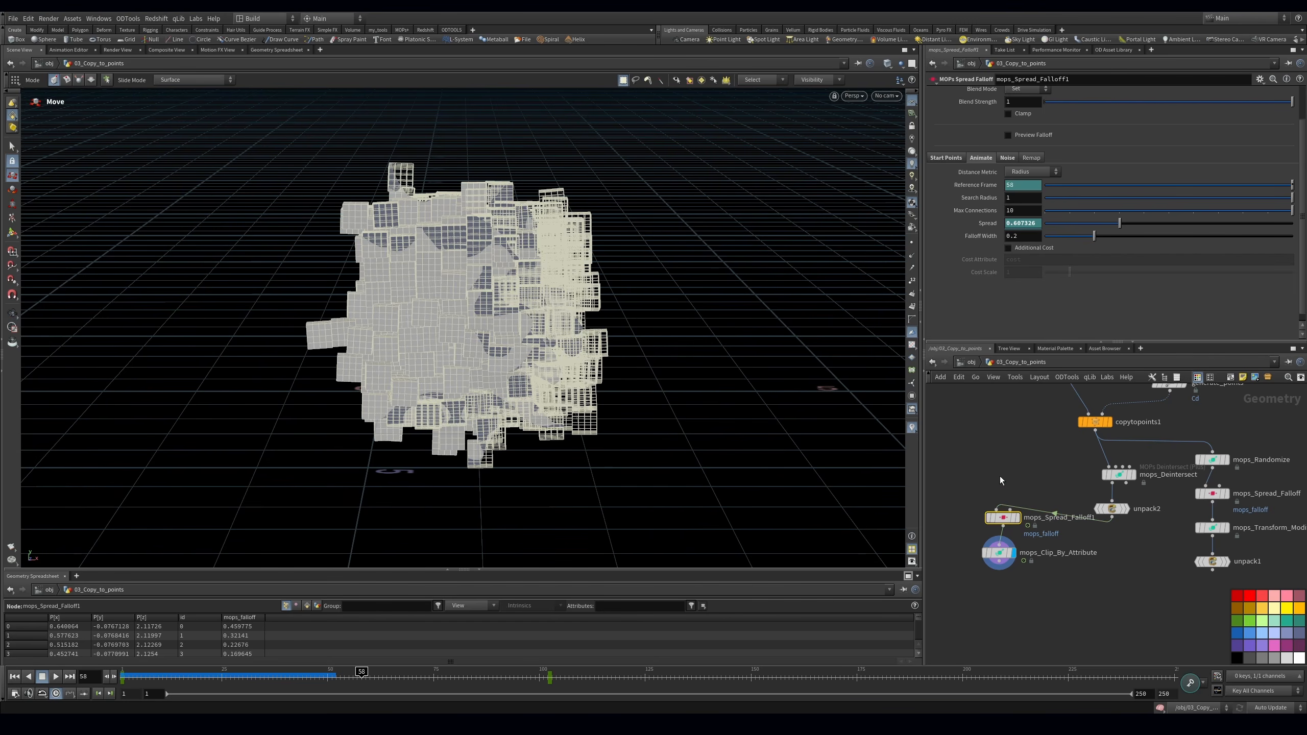
Add a MOPs Noise Falloff node wired between unpack2 and mops_Clip_By_Attribute in place of the spread falloff
click(980, 502)
key(Tab)
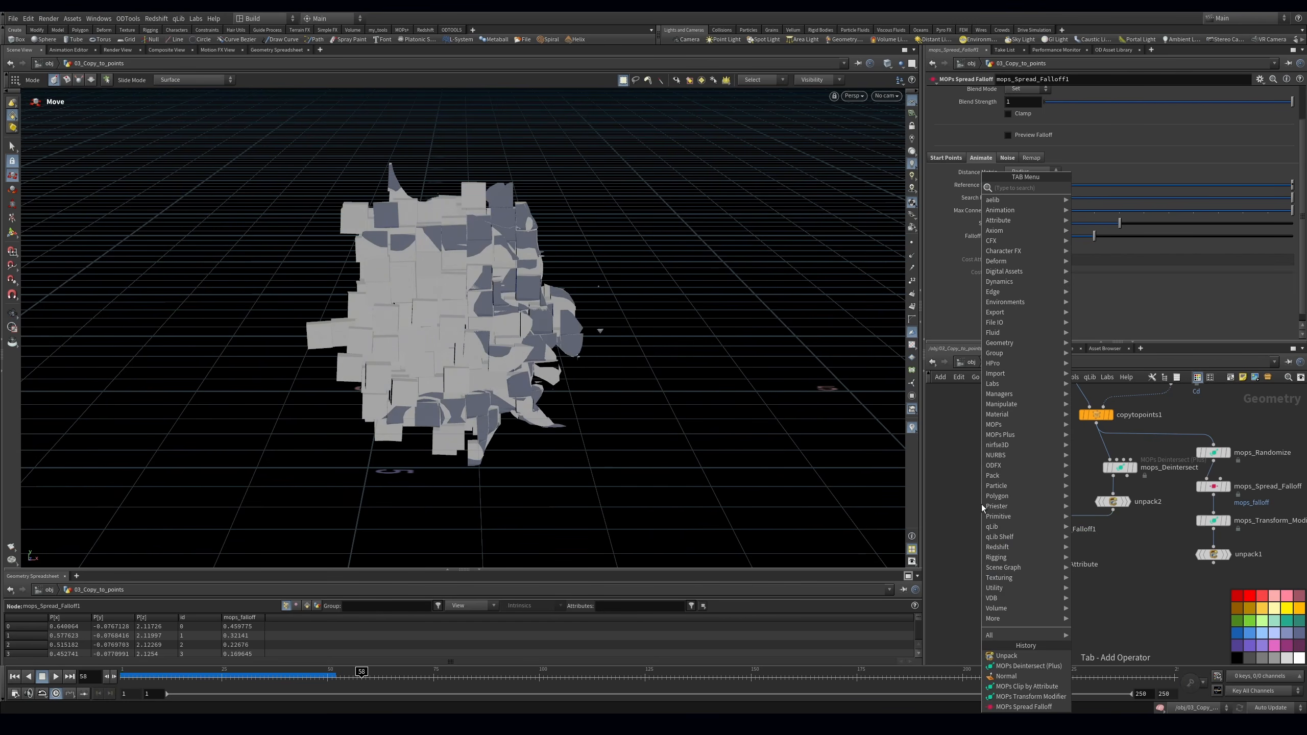
text(mops noi)
key(Return)
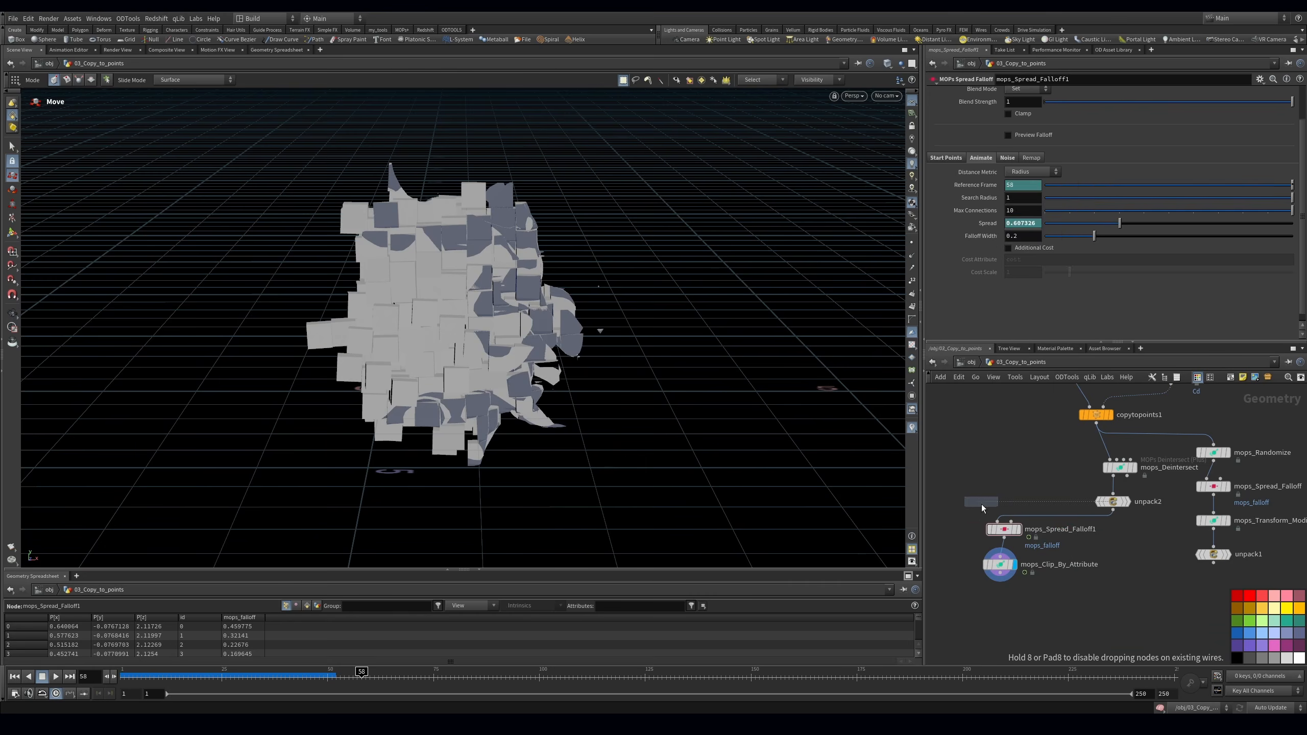
click(1054, 539)
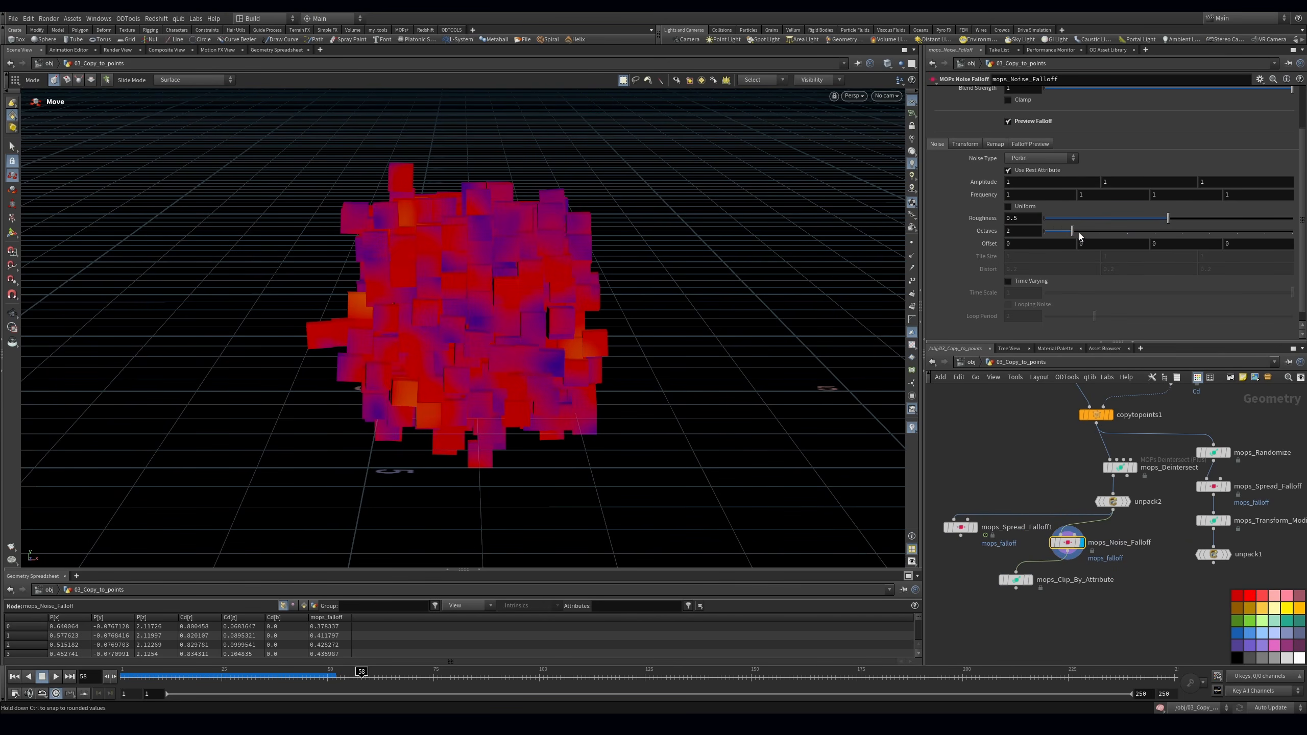
Set mops_Noise_Falloff's amplitude to 3.3 and frequency to 0.7, and enable Time Varying with a time scale of 0.282
middle_drag(990, 196, 1085, 176)
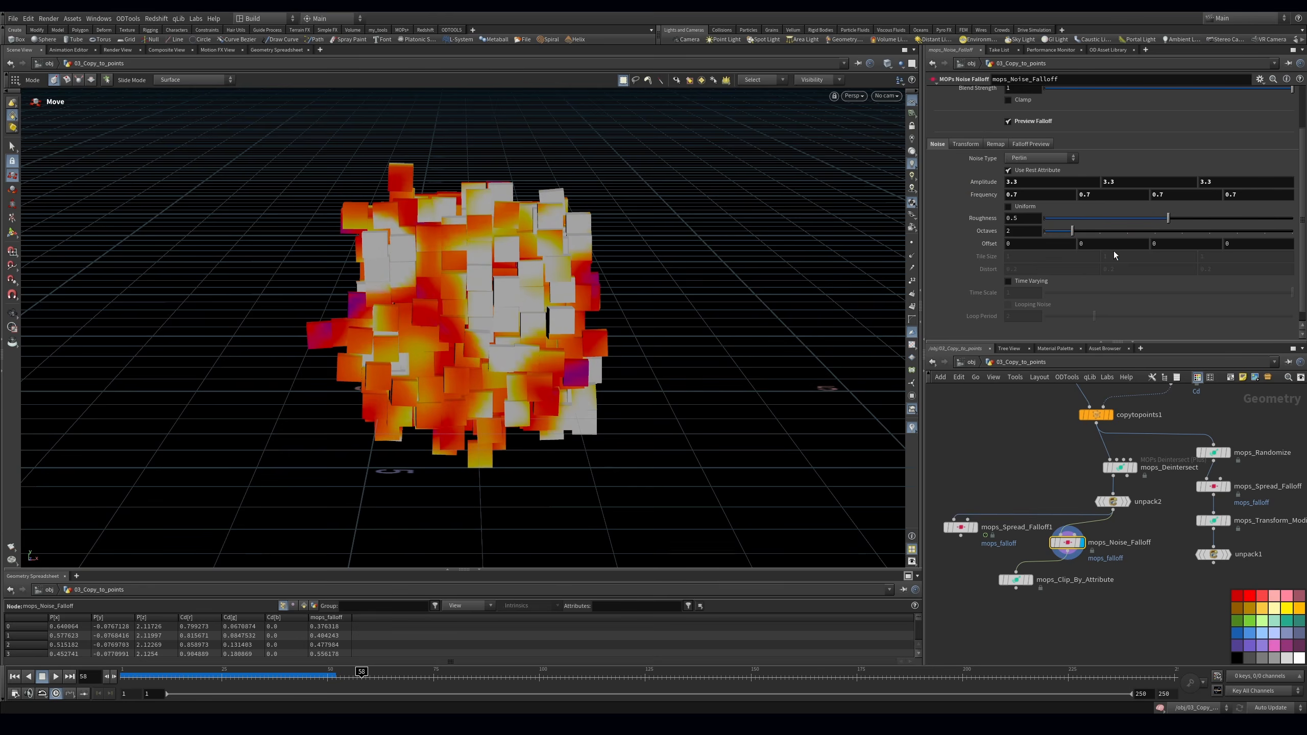
click(1007, 282)
click(1114, 292)
Display mops_Clip_By_Attribute and turn off Preview Falloff on mops_Noise_Falloff
click(1015, 579)
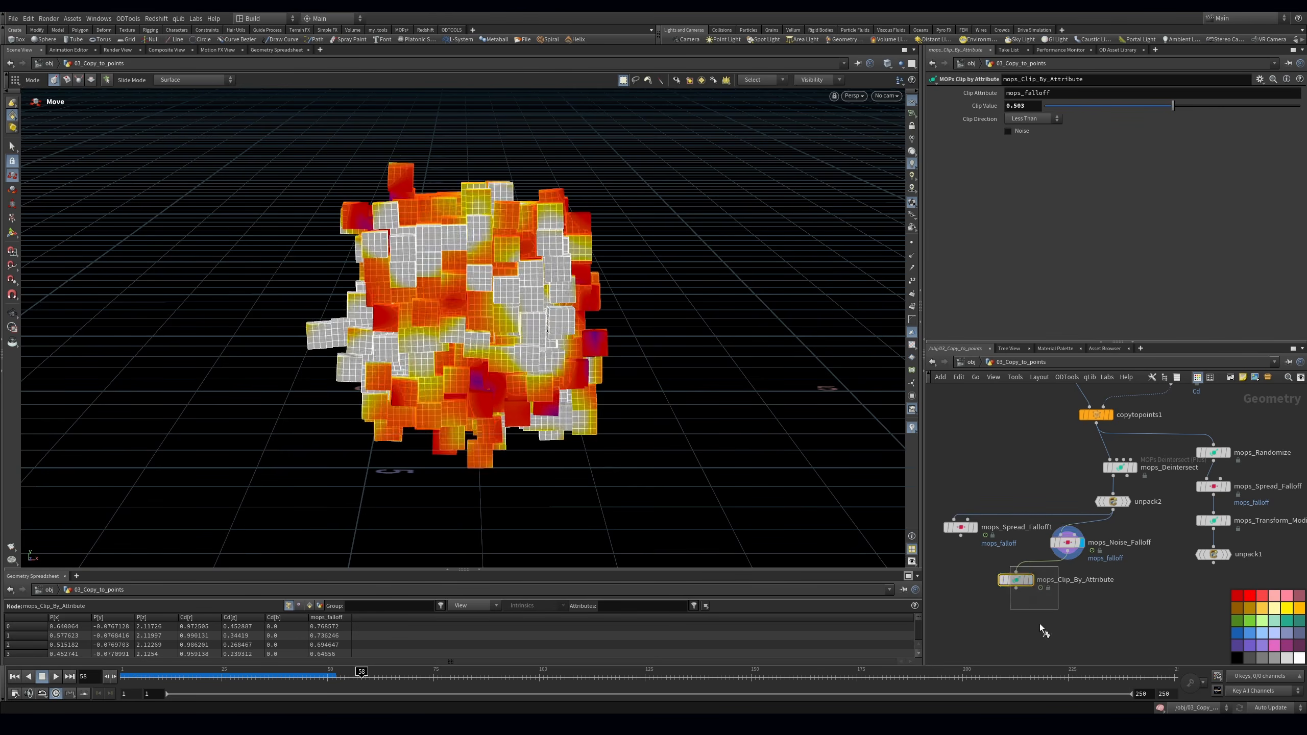
key(F2)
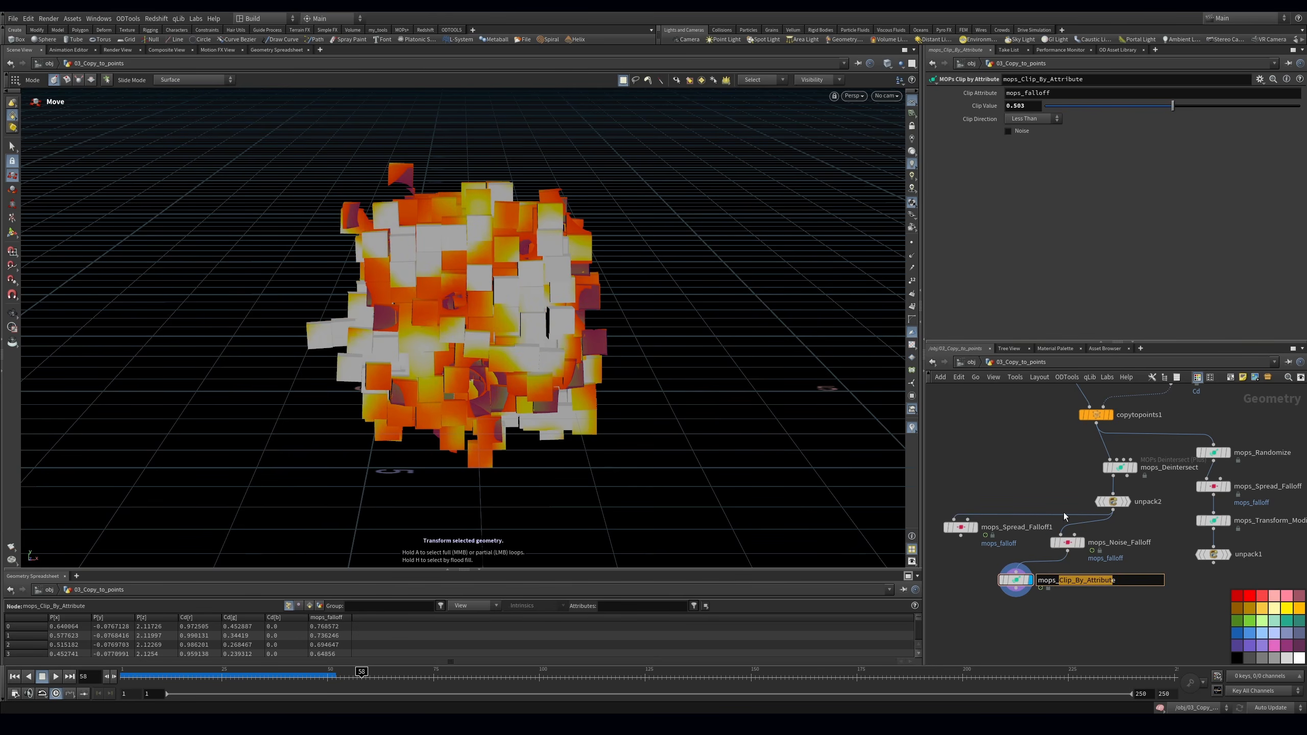
drag(1079, 557, 1075, 548)
click(1035, 121)
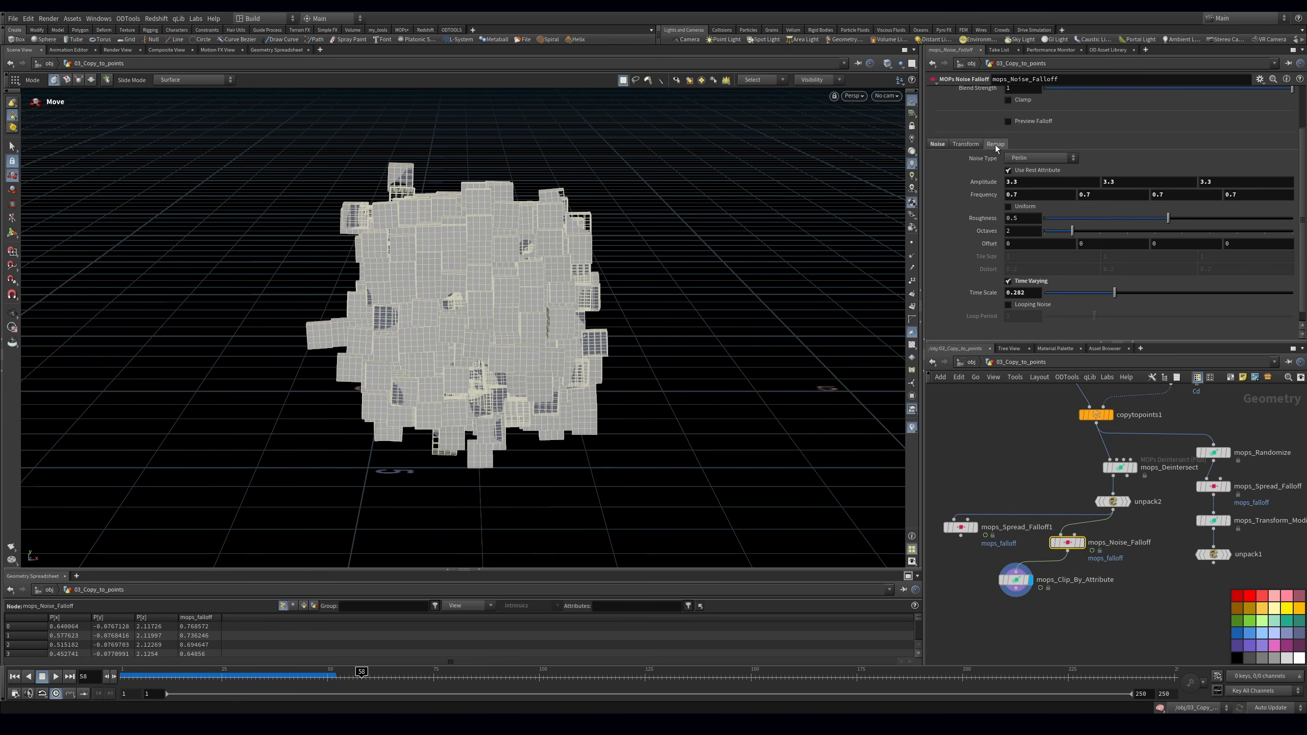
Steepen mops_Noise_Falloff's remap ramp with its low point at about 0.68 and its high point slightly inward, and play the clipping animation
click(994, 144)
drag(964, 286, 1103, 286)
drag(1288, 288, 1278, 287)
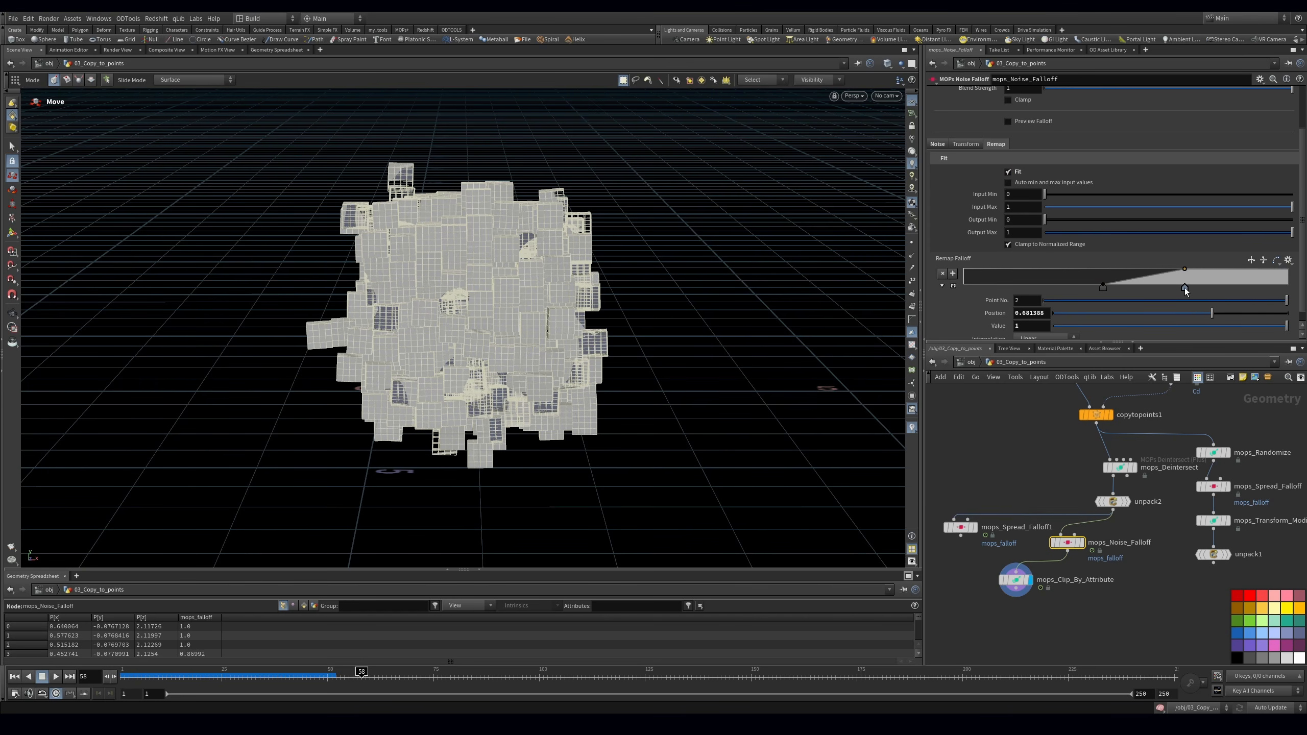
drag(1103, 286, 1184, 288)
click(55, 676)
alt+drag(547, 323, 499, 288)
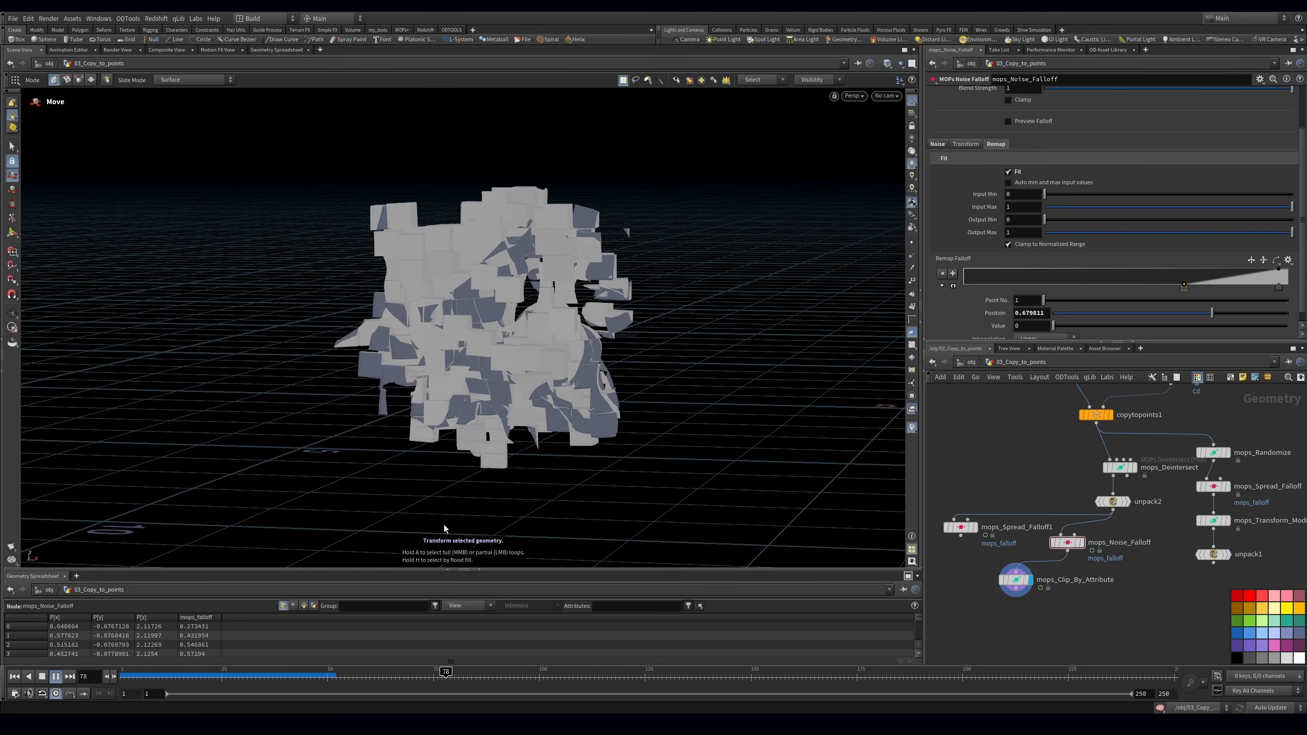
click(446, 676)
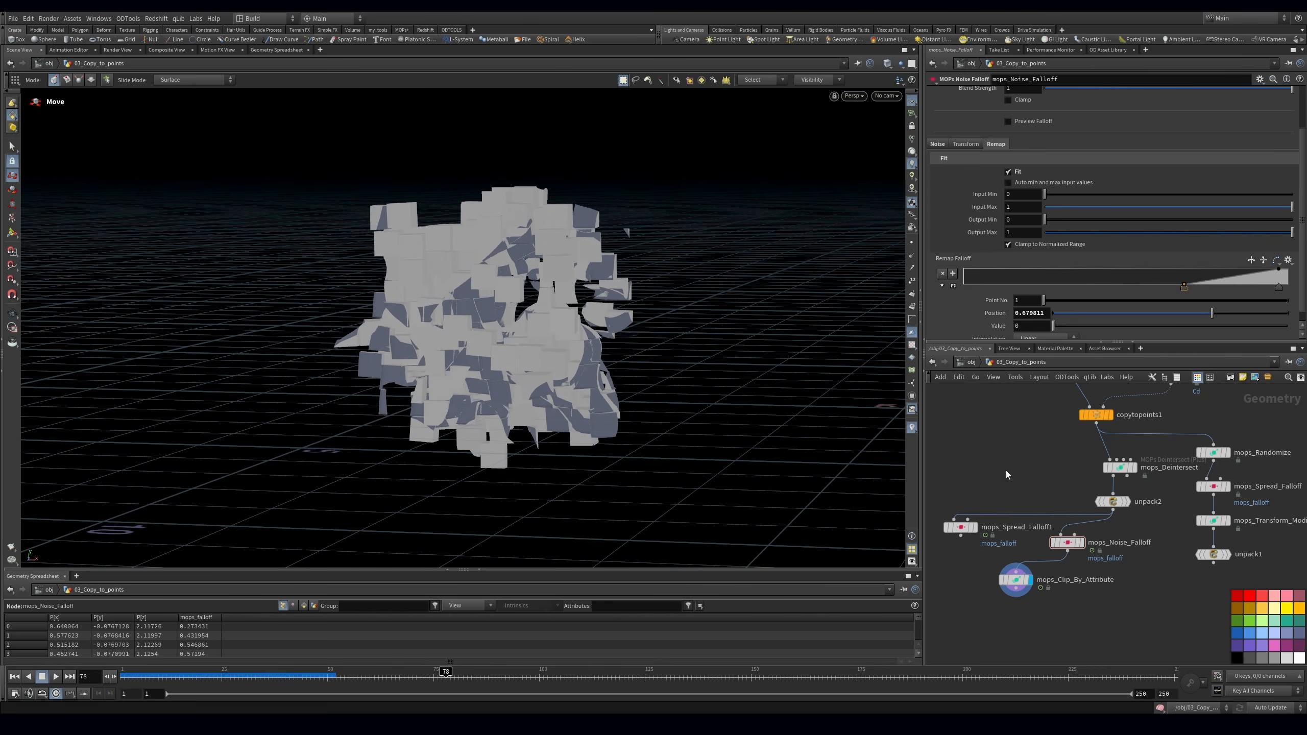
Add and display a new Box node, enlarge its uniform scale and raise its axis divisions
key(Tab)
text(box)
key(Return)
click(987, 452)
click(999, 452)
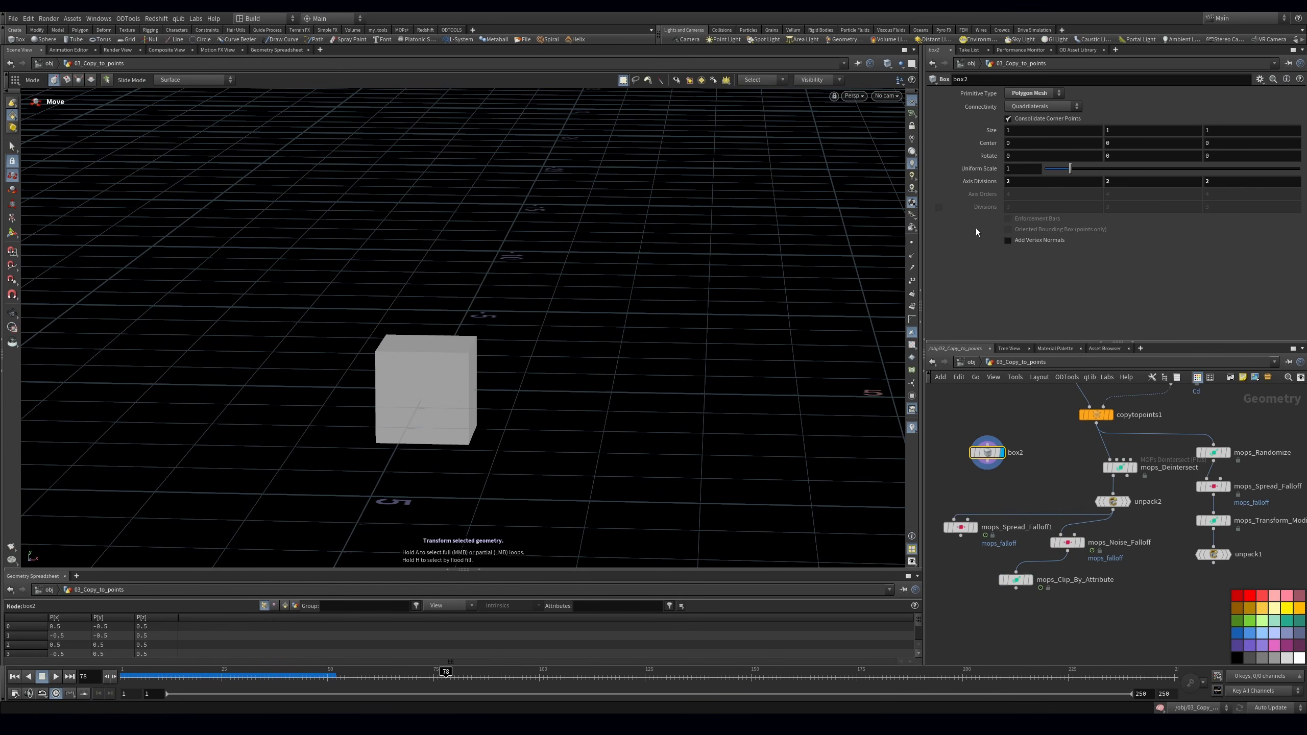
drag(1082, 172, 1108, 170)
mouse_move(979, 181)
middle_down()
mouse_move(1029, 177)
mouse_move(990, 186)
mouse_move(989, 201)
middle_up()
Connect box2 to mops_Noise_Falloff's input, display mops_Clip_By_Attribute and examine the clipped box from another angle
drag(987, 466, 1060, 536)
click(1028, 579)
key(t)
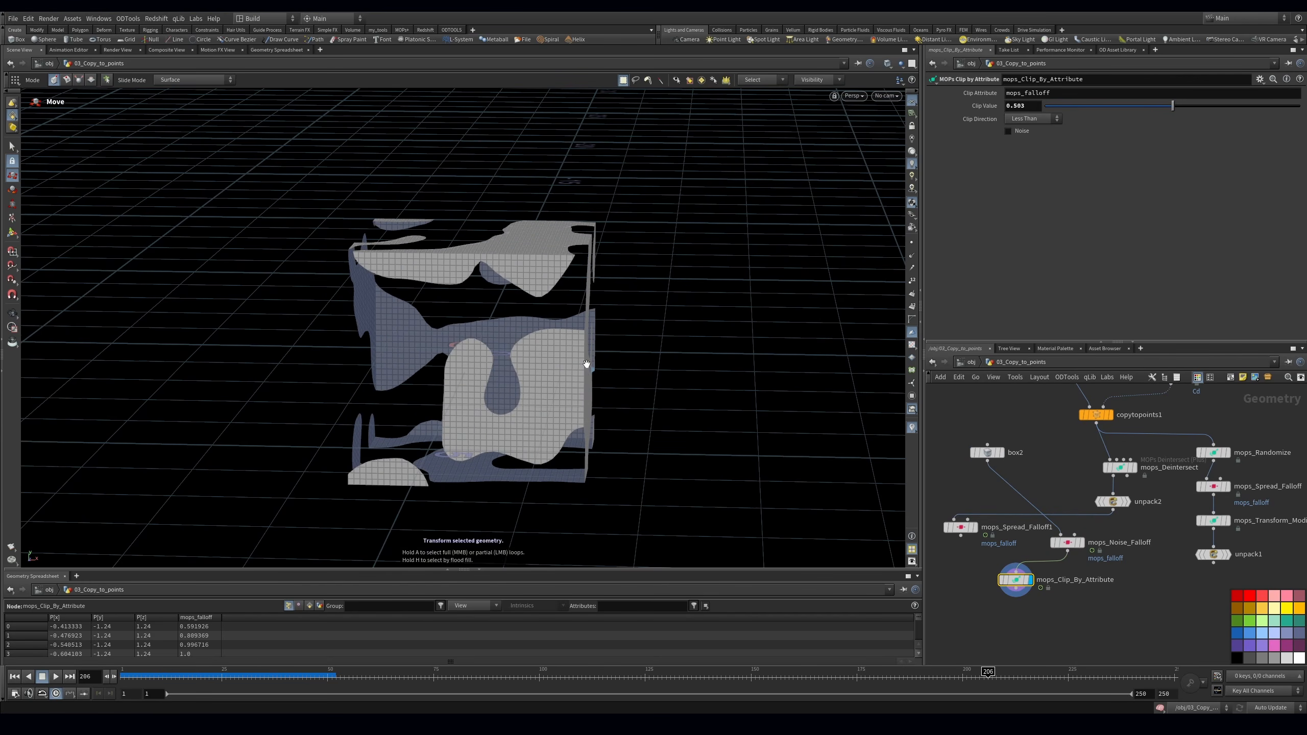
key(Escape)
drag(585, 364, 561, 334)
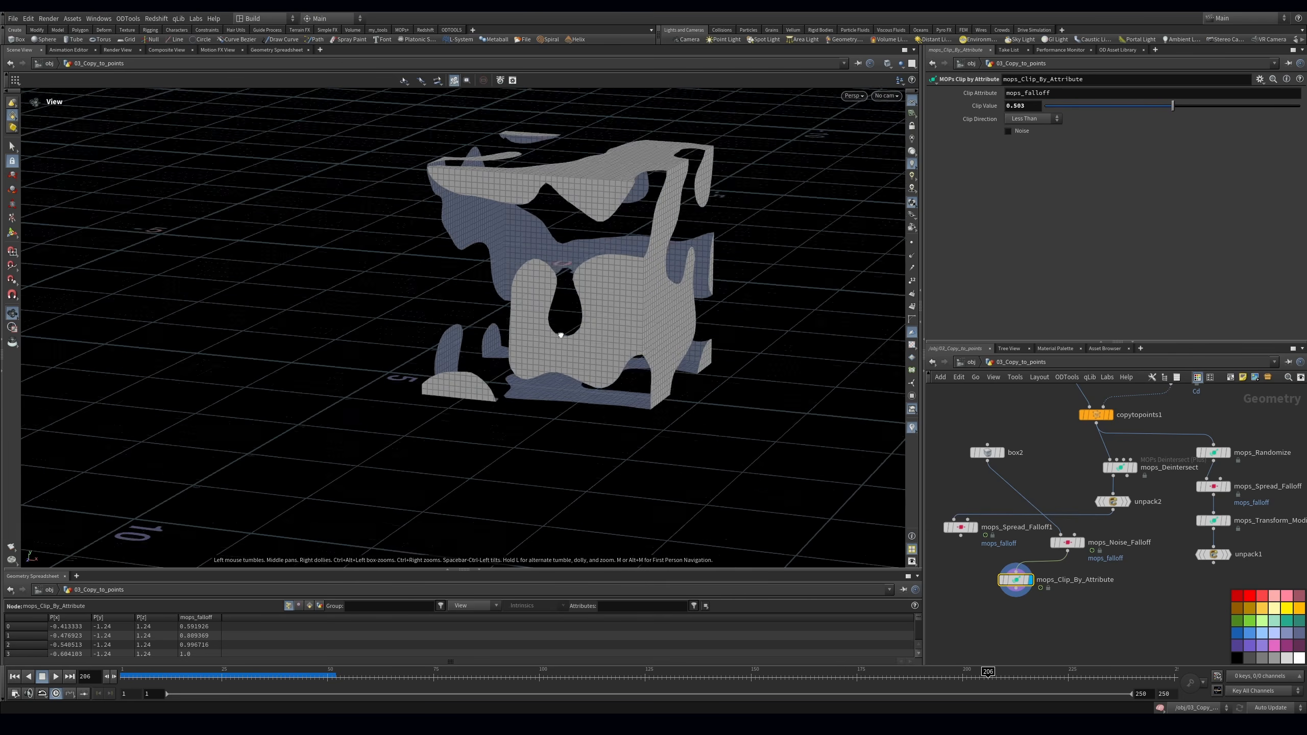
Add a PolyExtrude node after mops_Clip_By_Attribute with distance 0.138 and Output Back enabled, and scrub the timeline to check it
key(Tab)
text(polyex)
key(Return)
drag(1169, 145, 1185, 146)
click(1007, 290)
drag(139, 674, 873, 671)
Try placing polyextrude1 between mops_Noise_Falloff and mops_Clip_By_Attribute, display the clip node and check frame 33
drag(1017, 618, 1031, 563)
click(1028, 610)
middle_drag(1018, 642, 985, 613)
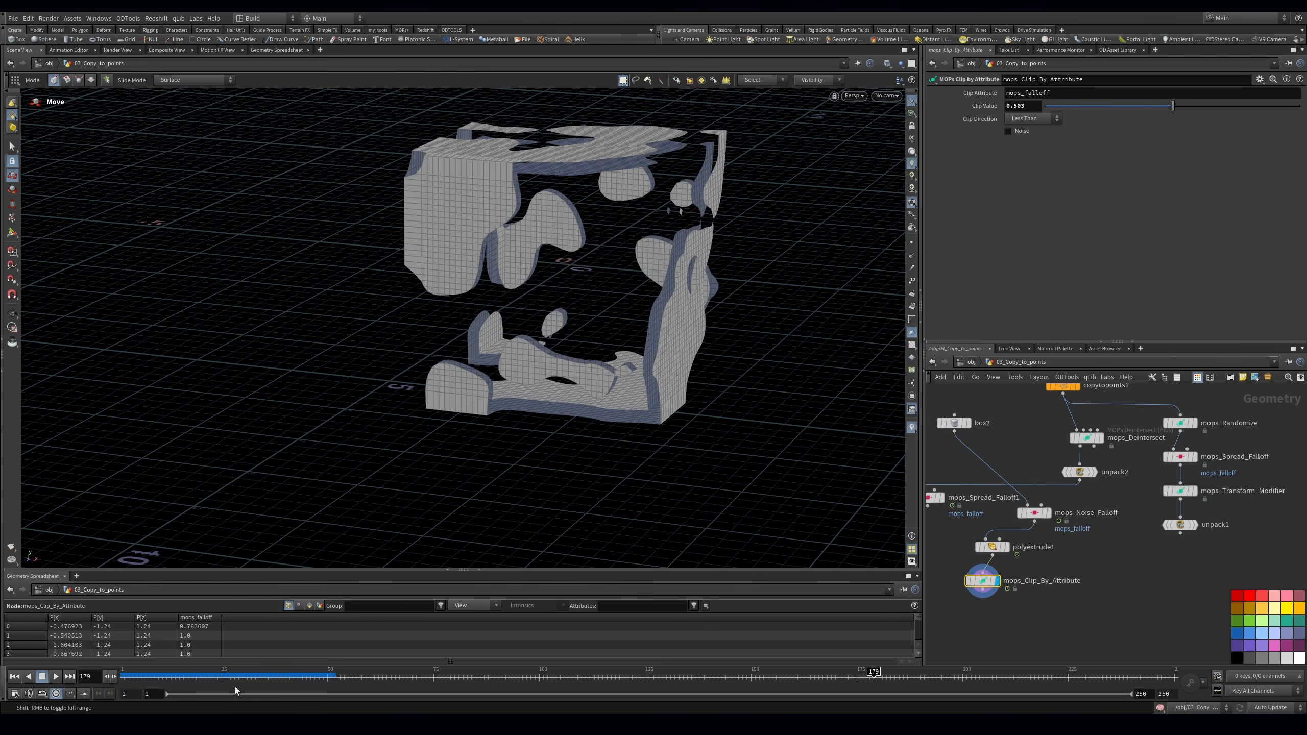
click(255, 675)
Pull polyextrude1 out of the chain, reconnect it after mops_Clip_By_Attribute and display it
drag(992, 544, 1027, 602)
click(982, 591)
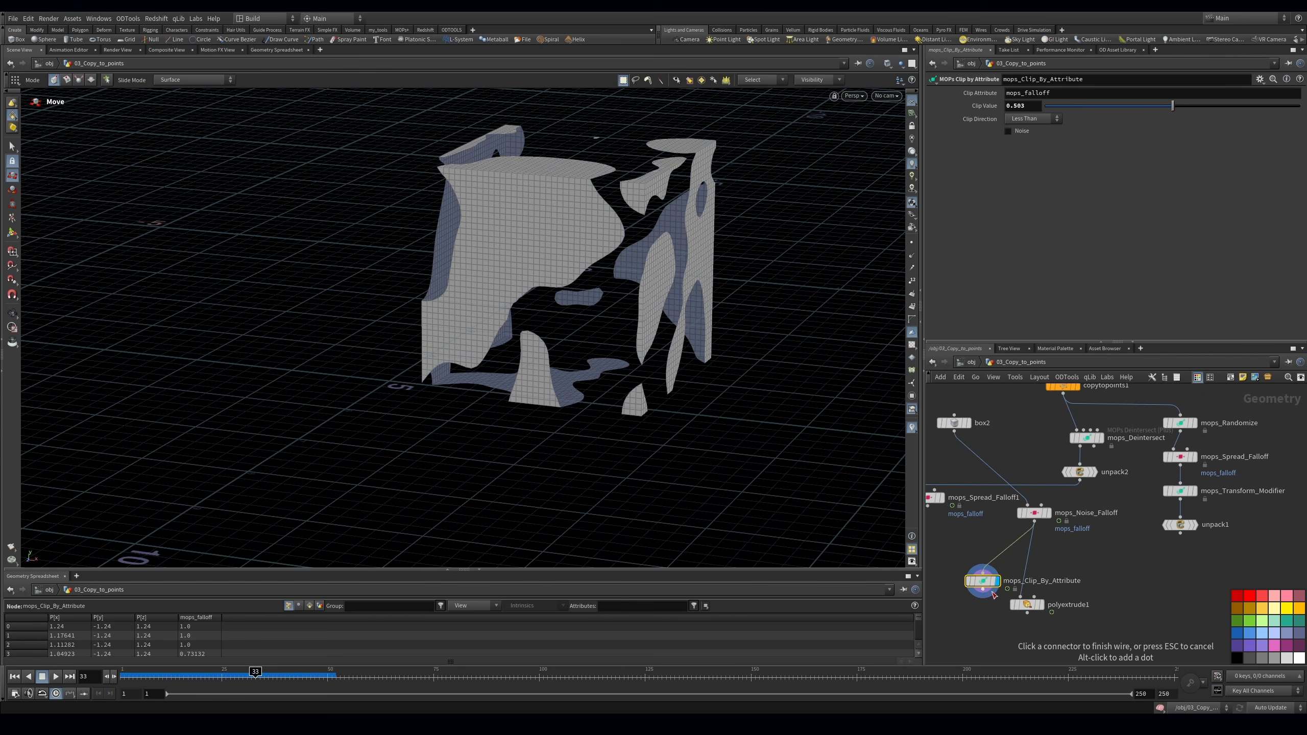
click(1027, 599)
drag(1026, 610, 981, 624)
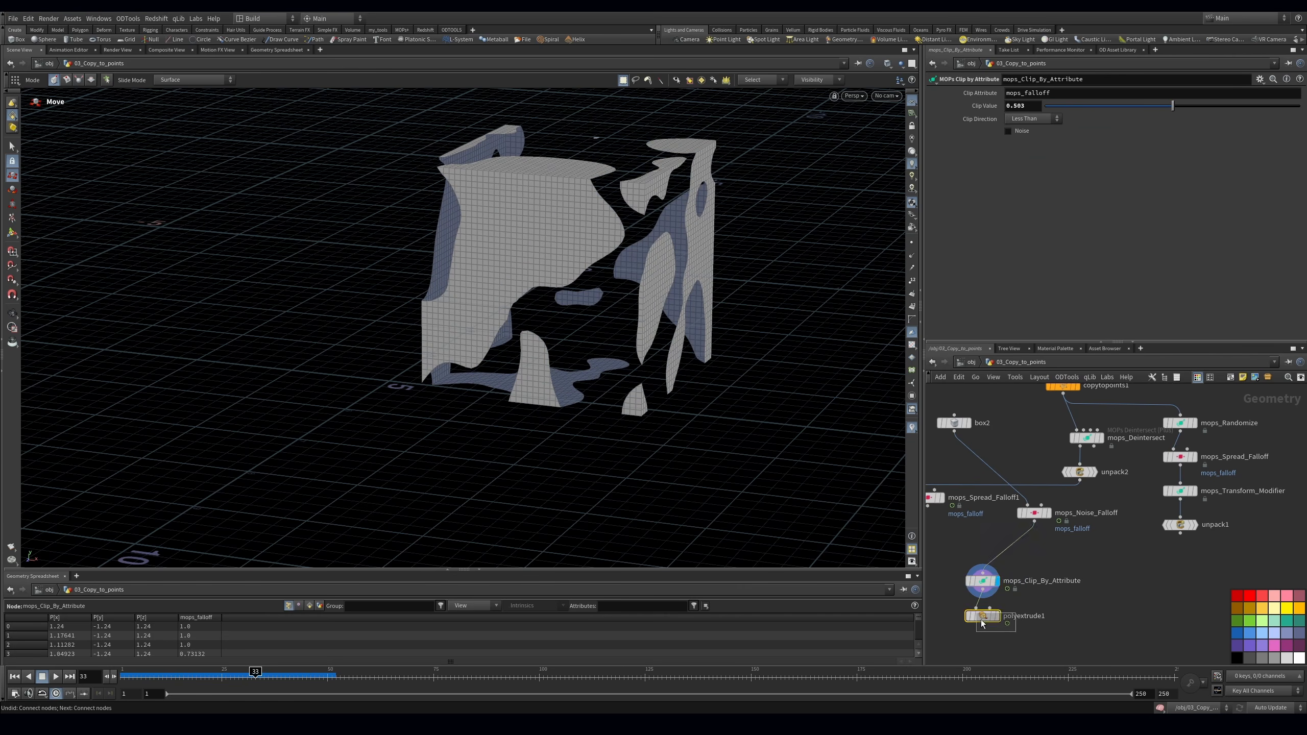
click(996, 616)
Add a Remesh to Grid node connected after polyextrude1 and display it
middle_drag(1015, 658, 1036, 615)
key(Tab)
text(remesh)
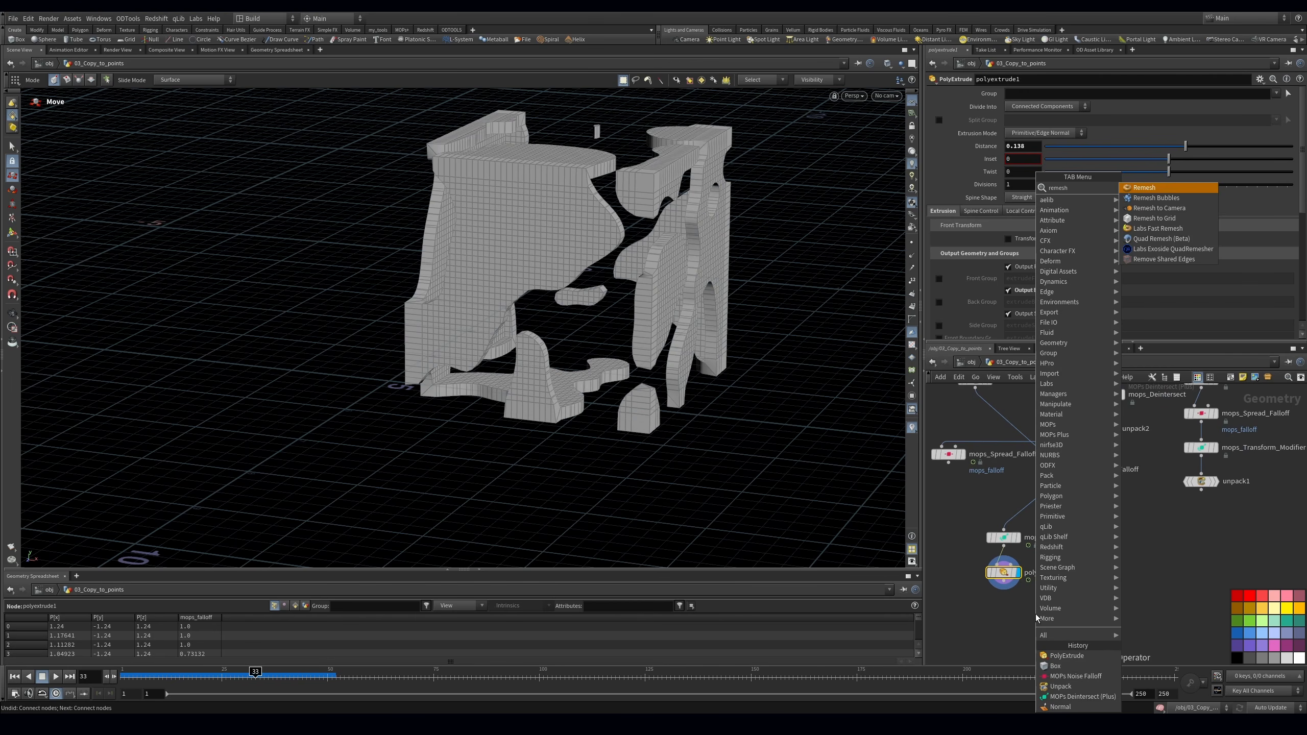
key(Down)
key(Down)
key(Return)
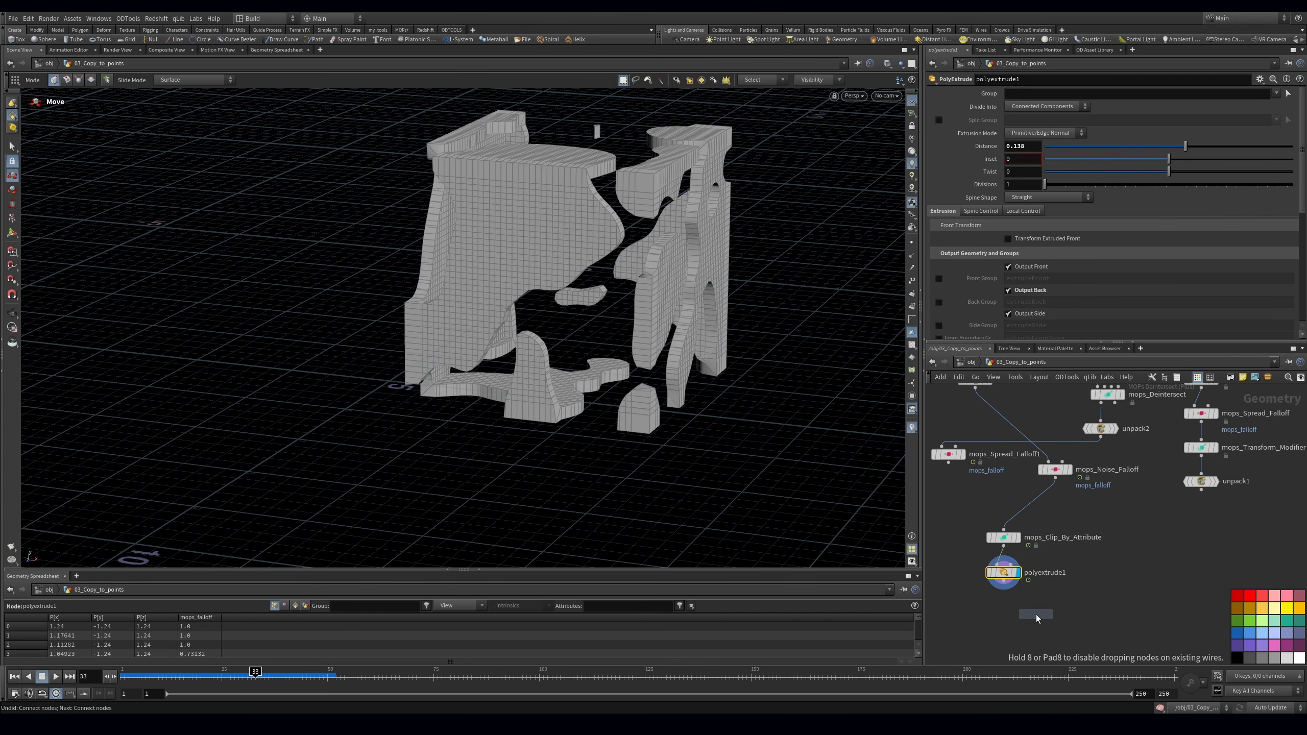
click(1035, 615)
drag(1007, 595, 1016, 608)
click(1029, 613)
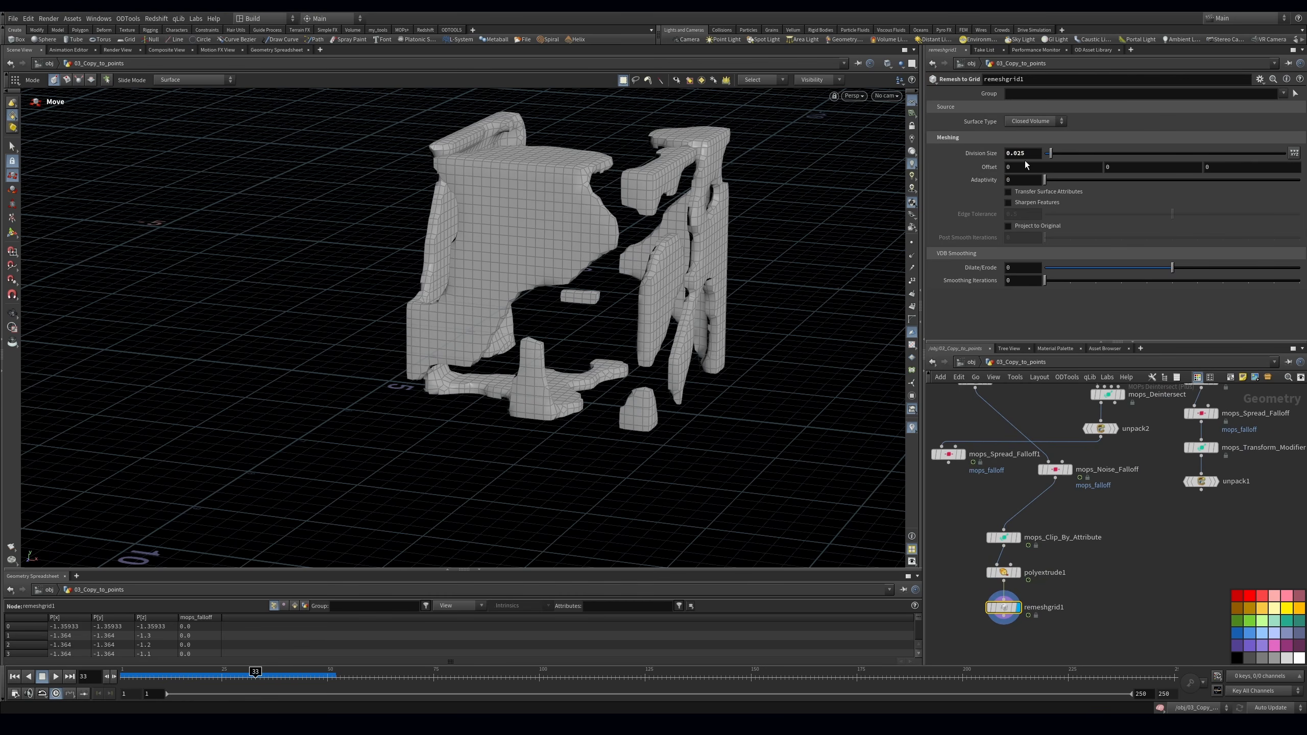
Set remeshgrid1's Smoothing Iterations to 3 and play the animation to check the smoothed result
click(1069, 280)
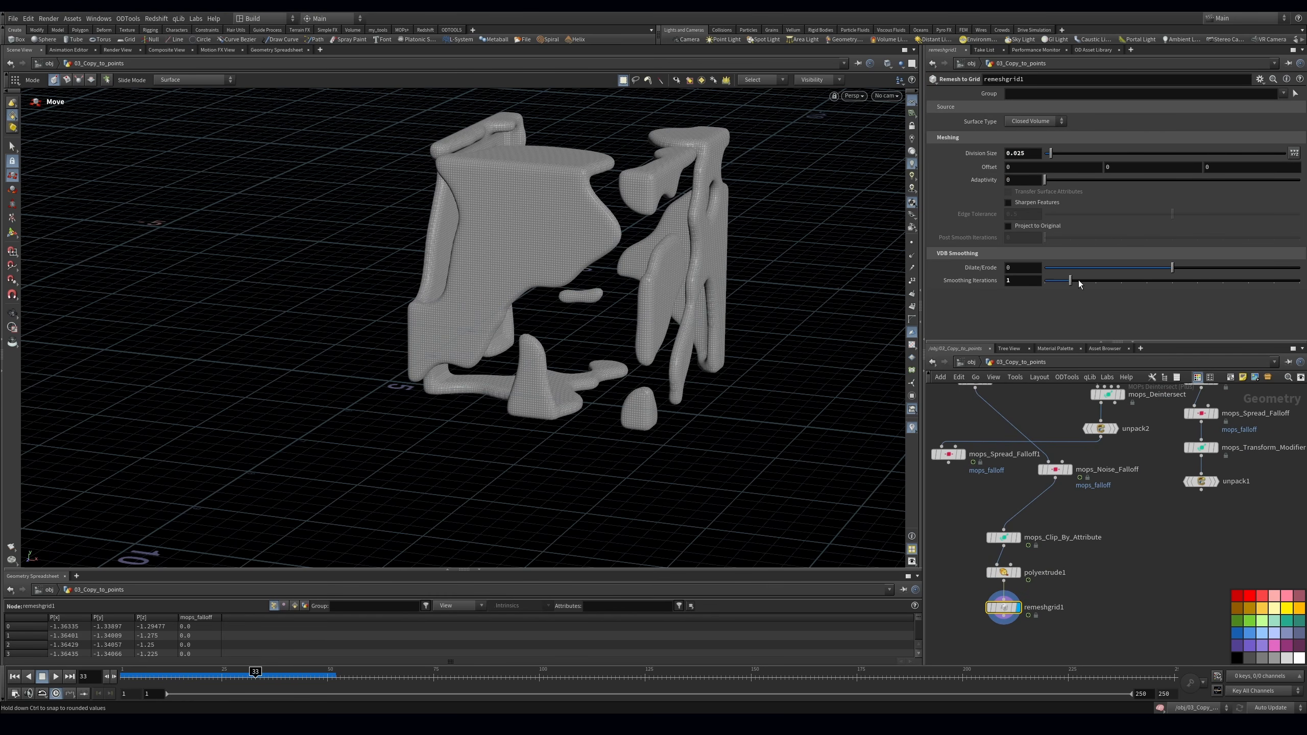
click(1117, 281)
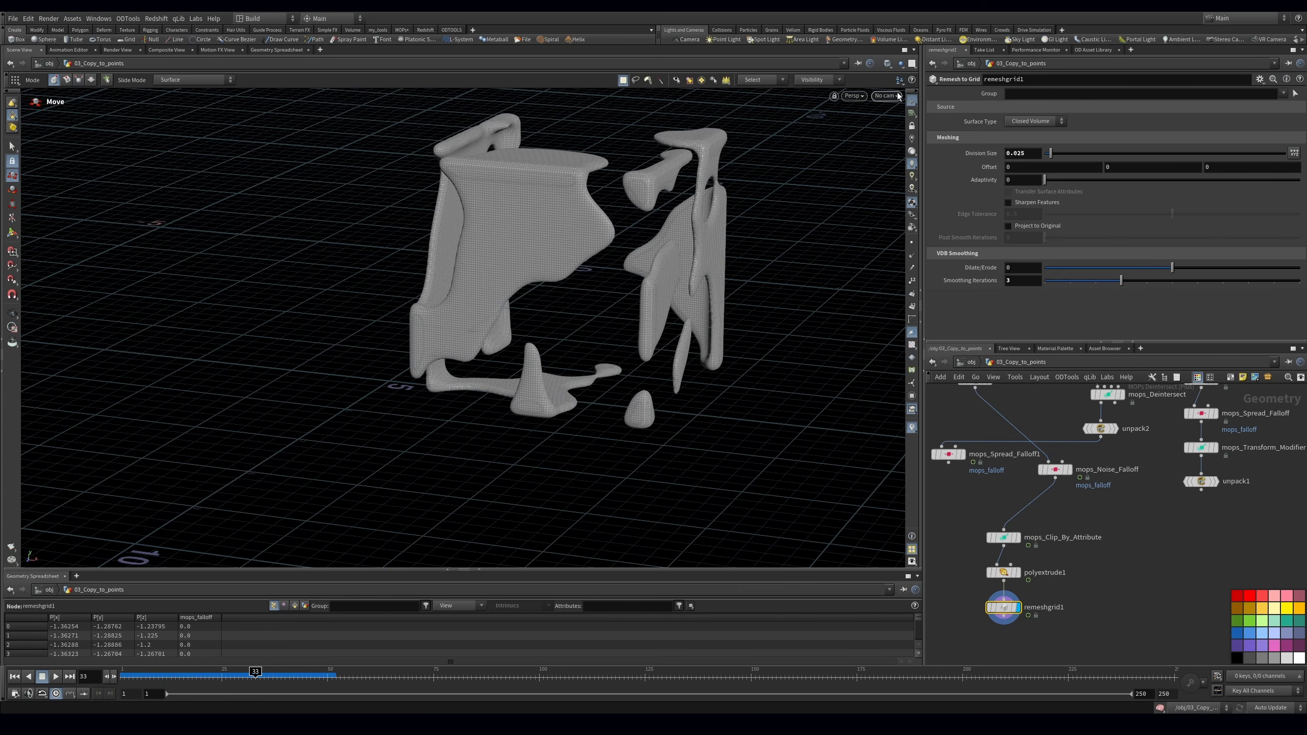
click(56, 676)
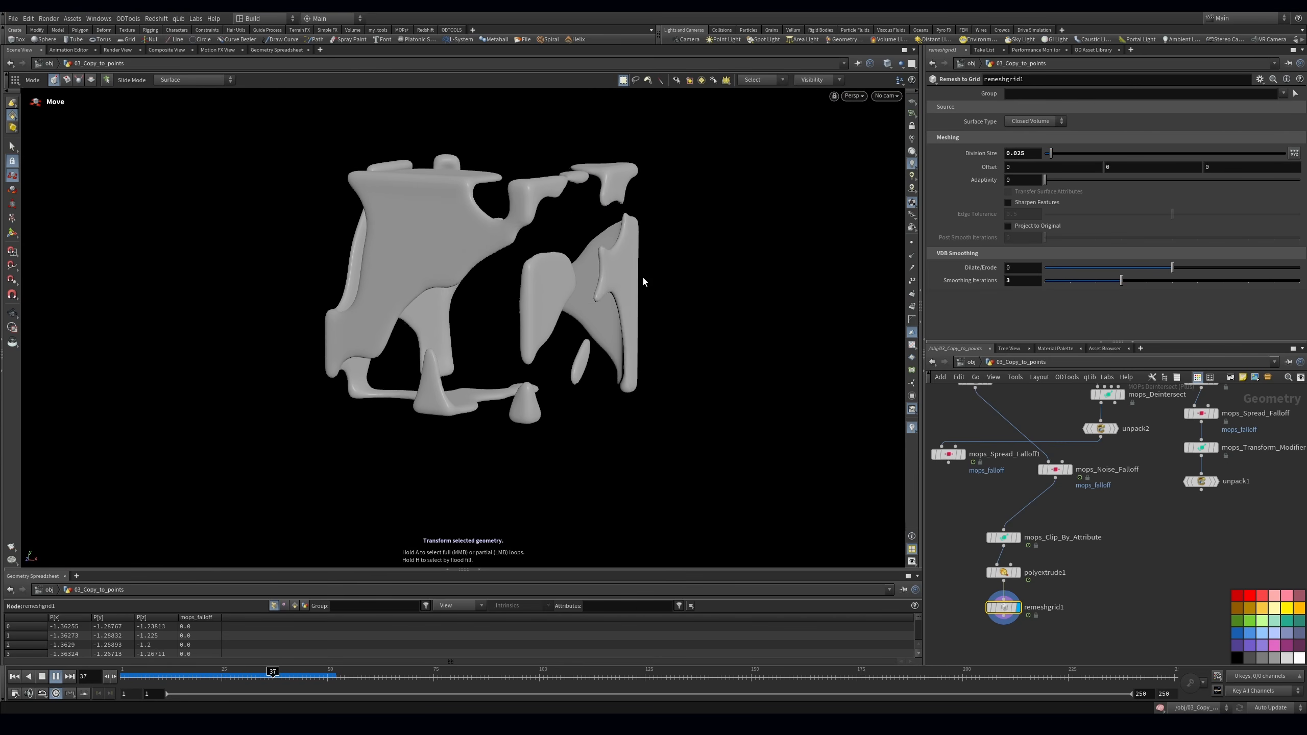
click(56, 676)
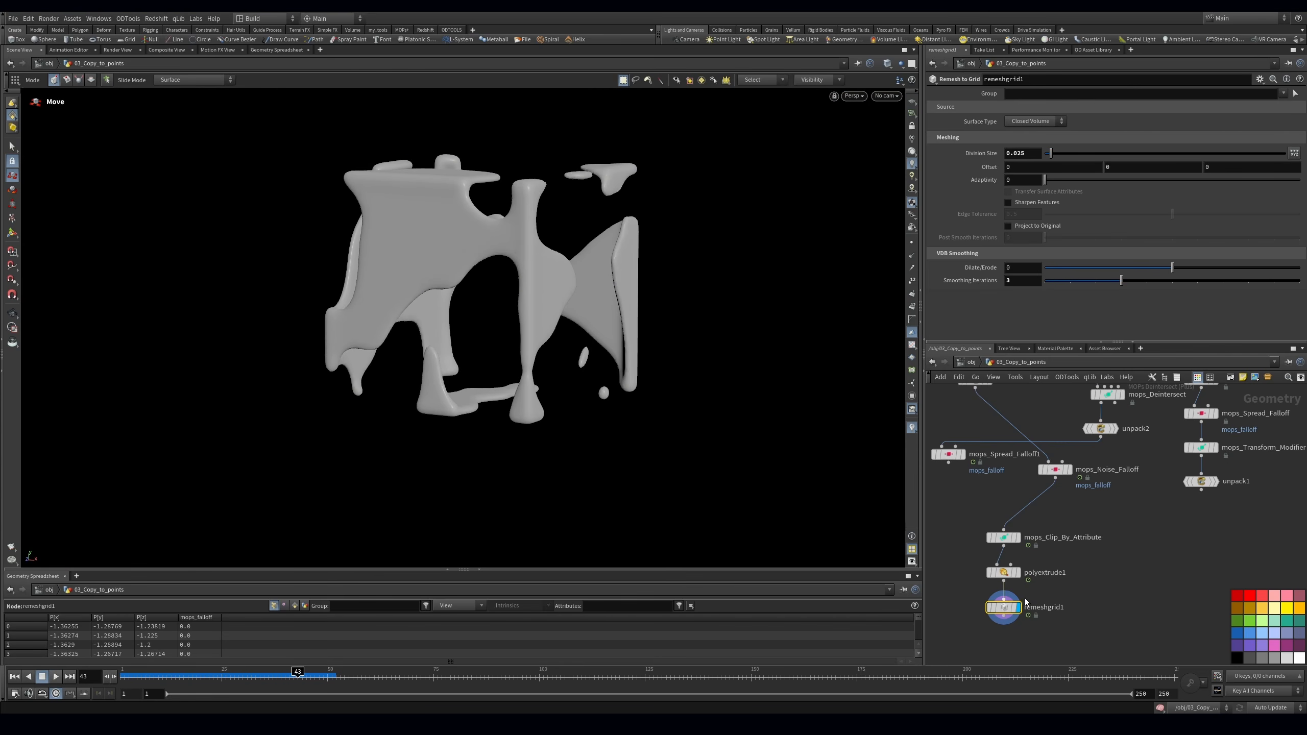
Set polyextrude1's Distance to 0.291, play the thicker result and go to frame 38
click(1003, 572)
drag(1192, 148, 1212, 147)
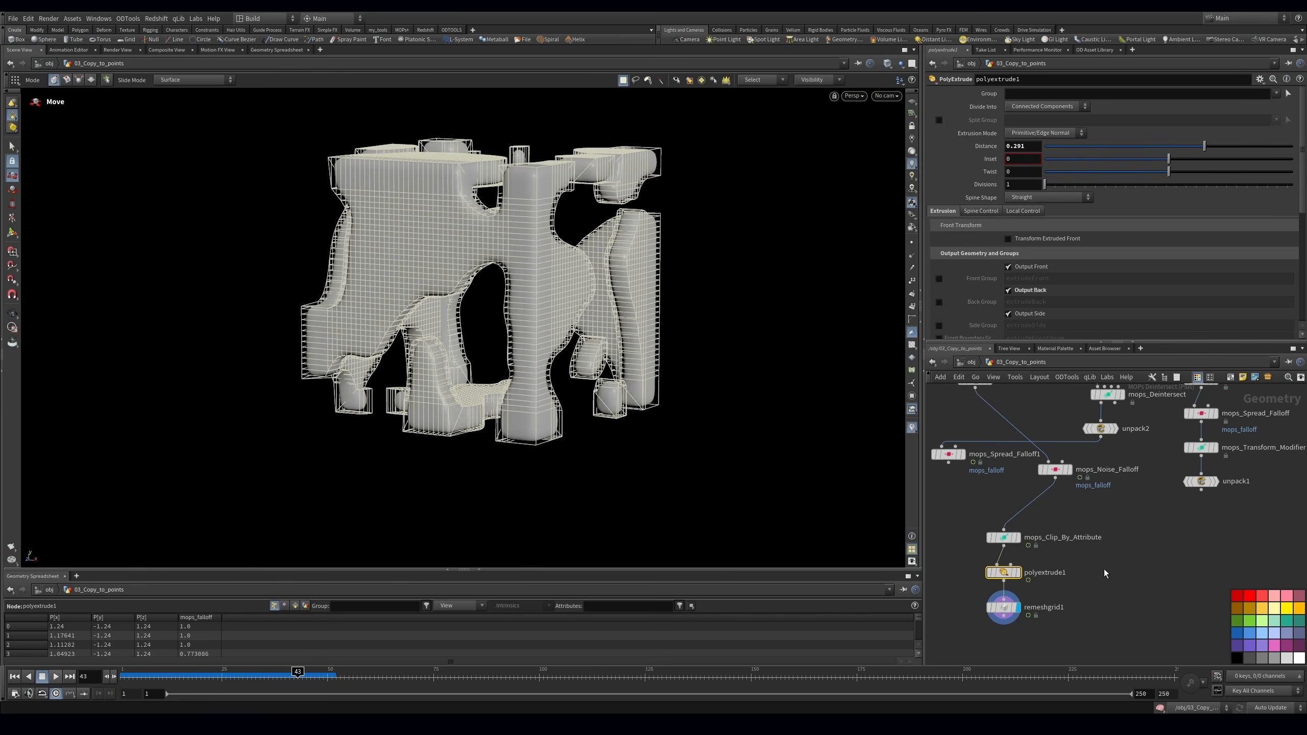
click(56, 676)
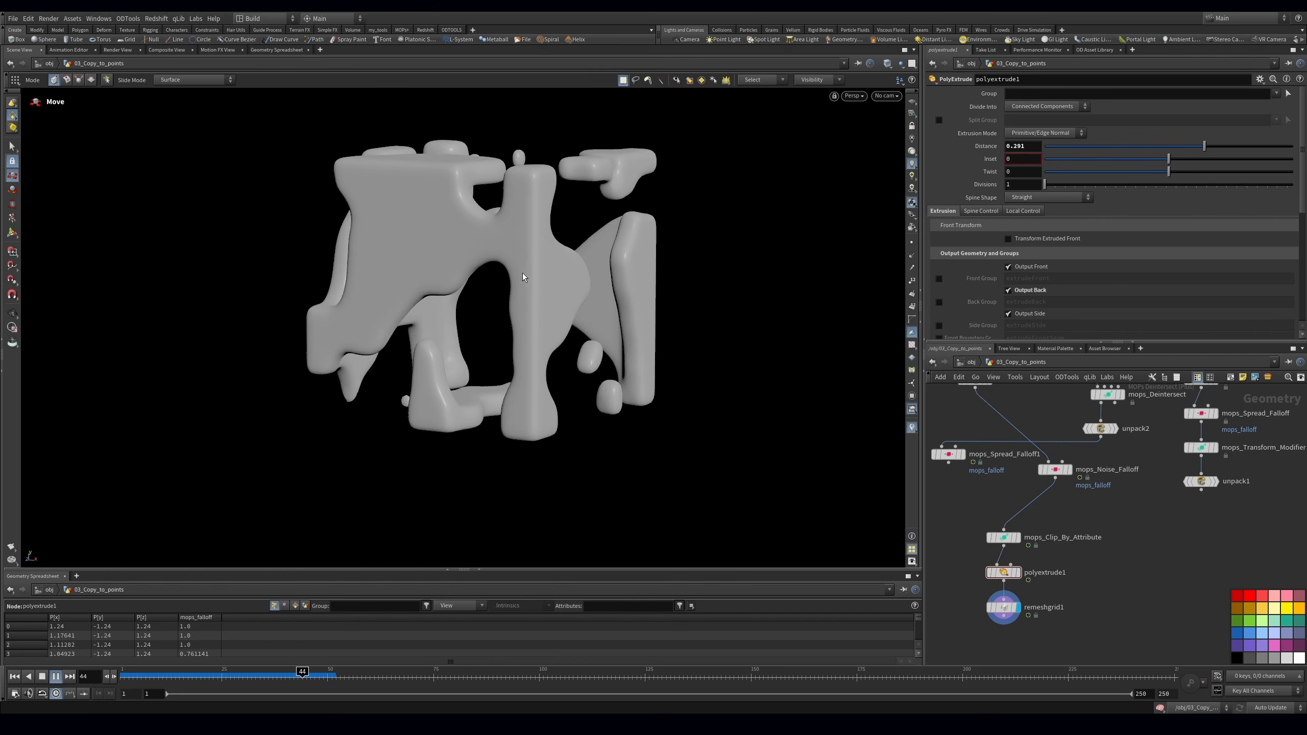
click(278, 678)
Wire box2 through mops_Spread_Falloff1 into mops_Clip_By_Attribute in place of the noise falloff, and display the spread falloff
middle_drag(977, 478, 992, 505)
drag(969, 490, 981, 492)
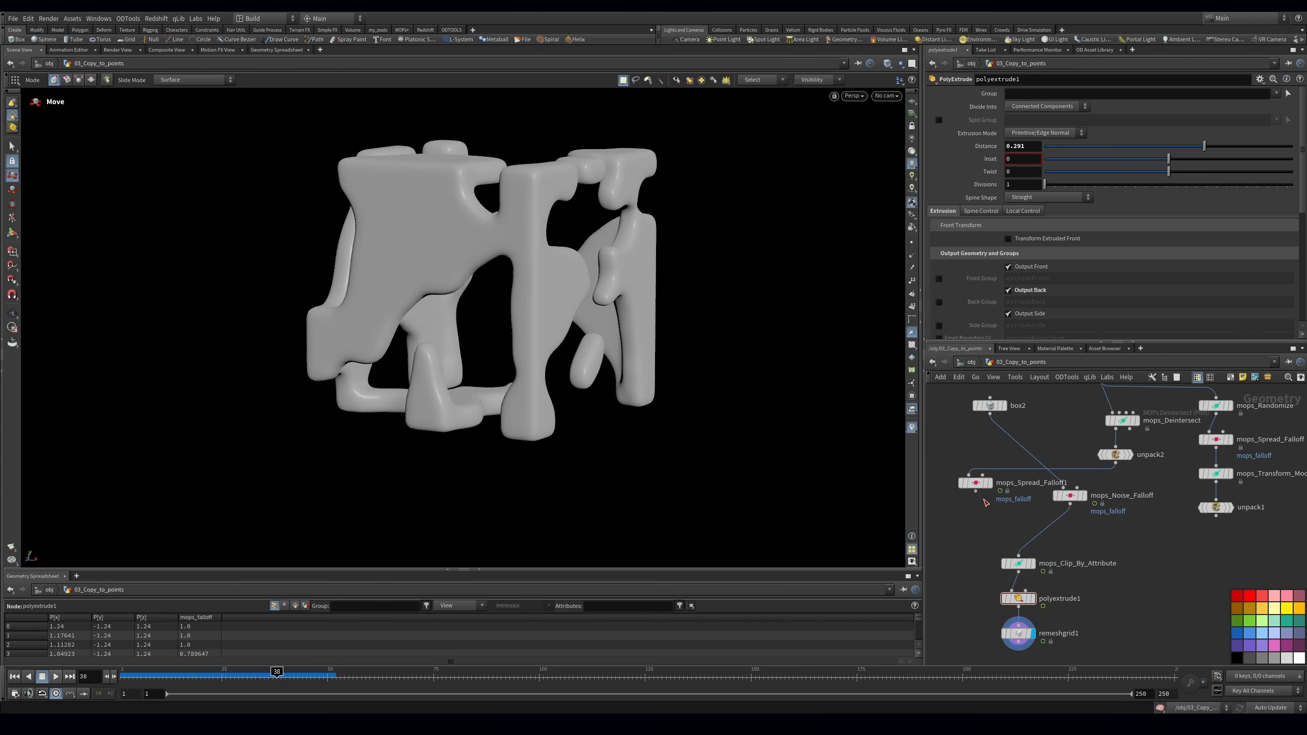
drag(980, 442, 1018, 555)
click(989, 482)
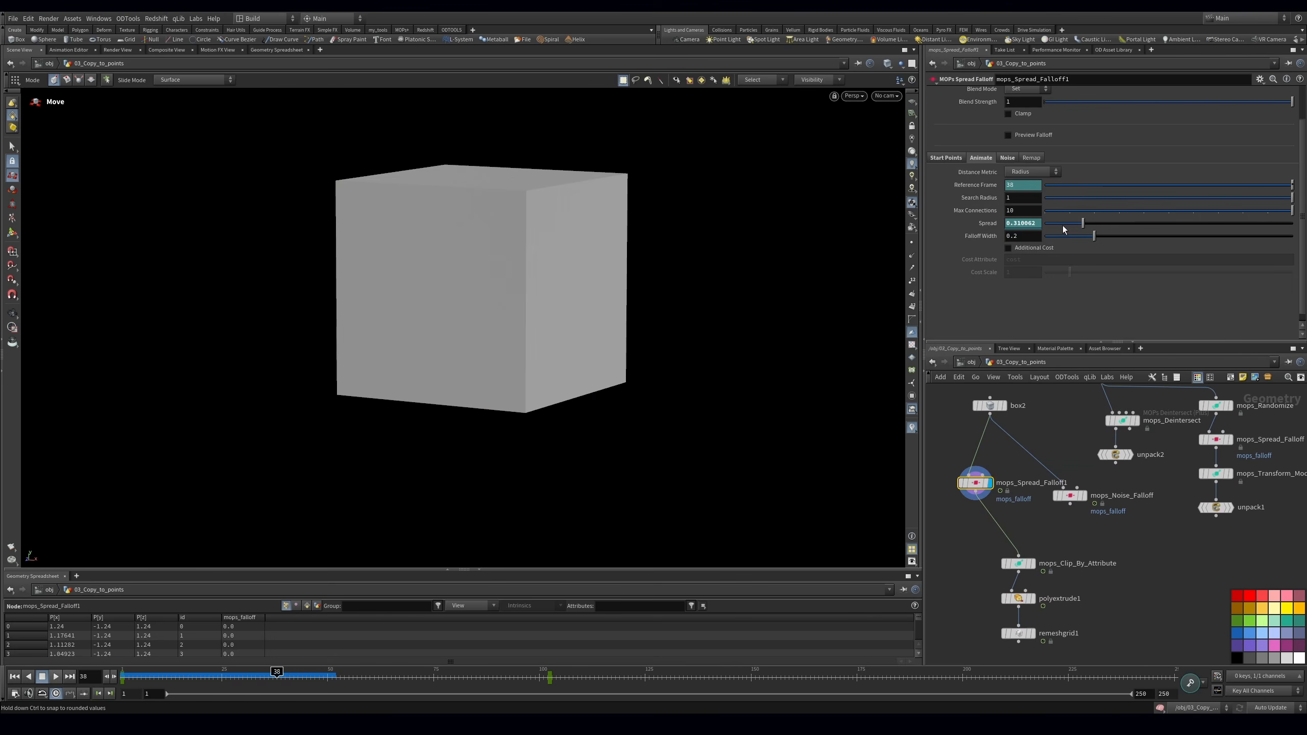
click(1034, 132)
click(1034, 132)
Display mops_Clip_By_Attribute, turn on the mops_falloff visualizer from its node info and scrub to frame 58
click(1020, 563)
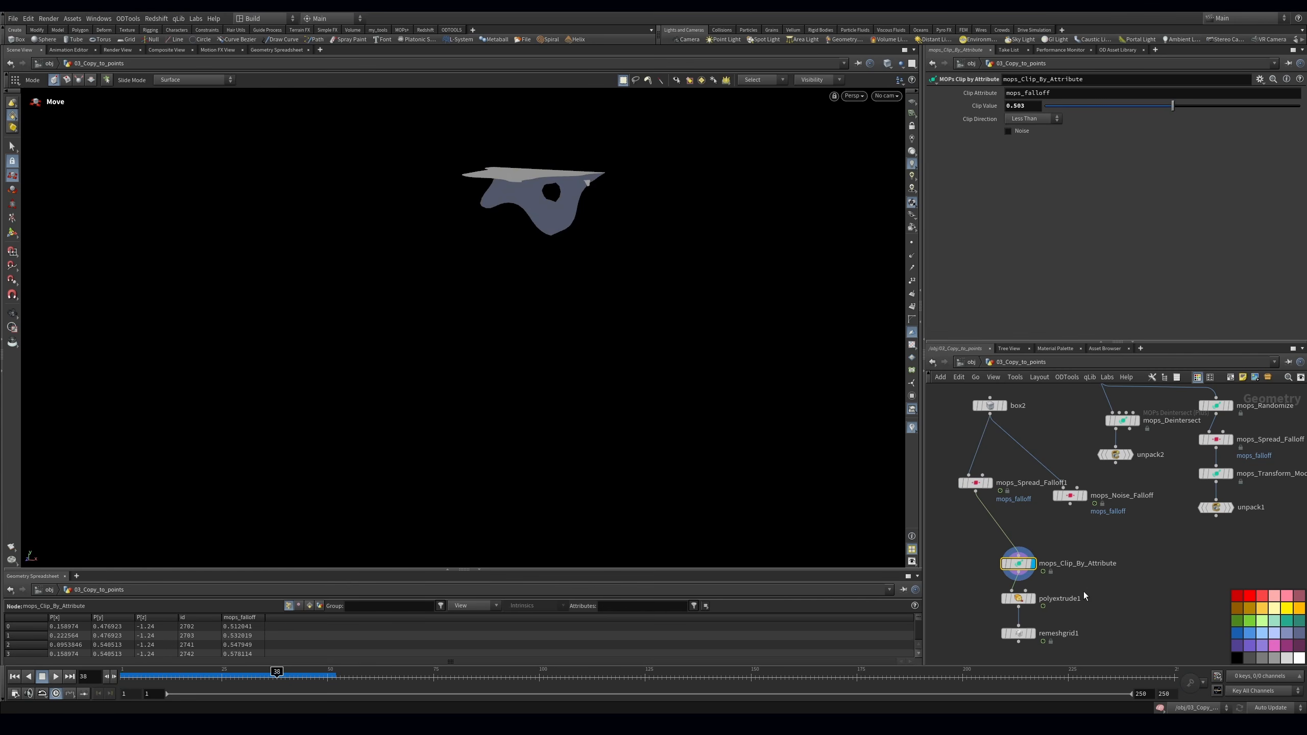
middle_drag(1083, 592, 1070, 570)
click(1037, 586)
drag(157, 678, 362, 681)
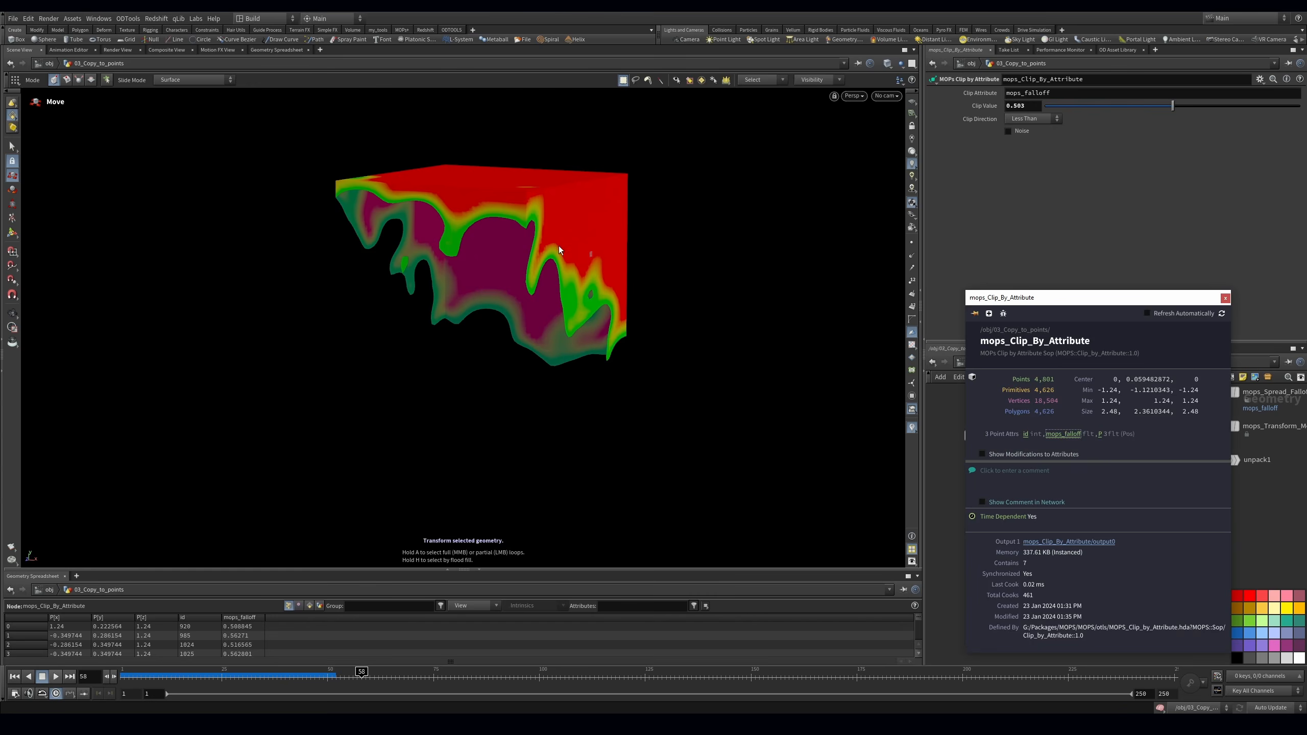
click(1225, 298)
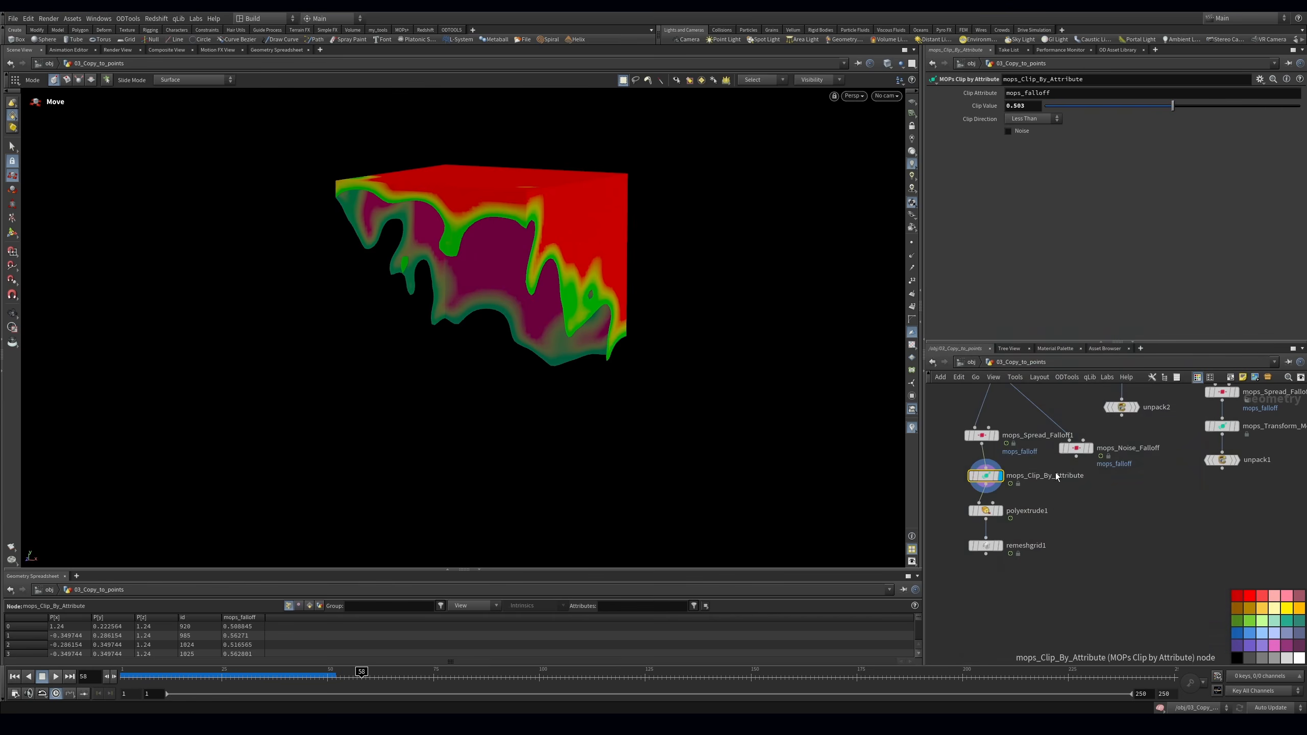
Insert a MOPs Remap Falloff node between mops_Clip_By_Attribute and polyextrude1 and display it
key(Tab)
text(mops r)
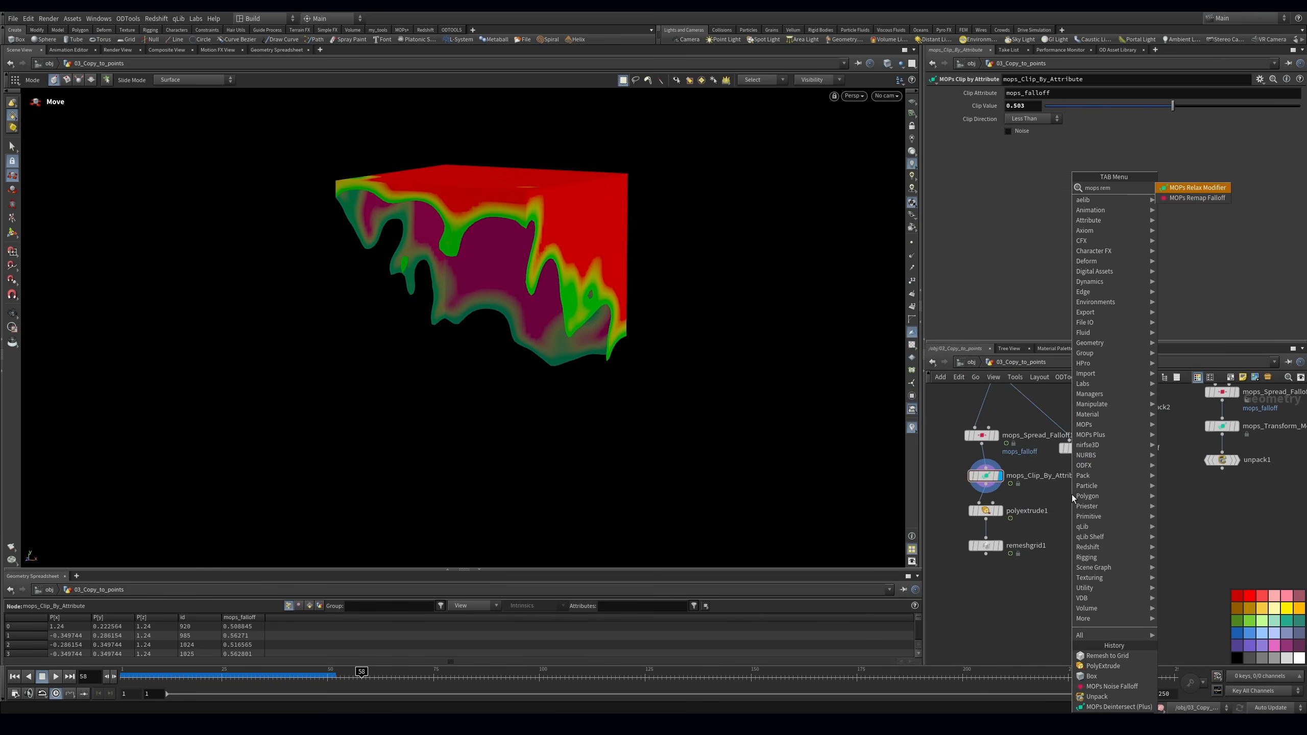
key(Return)
click(985, 497)
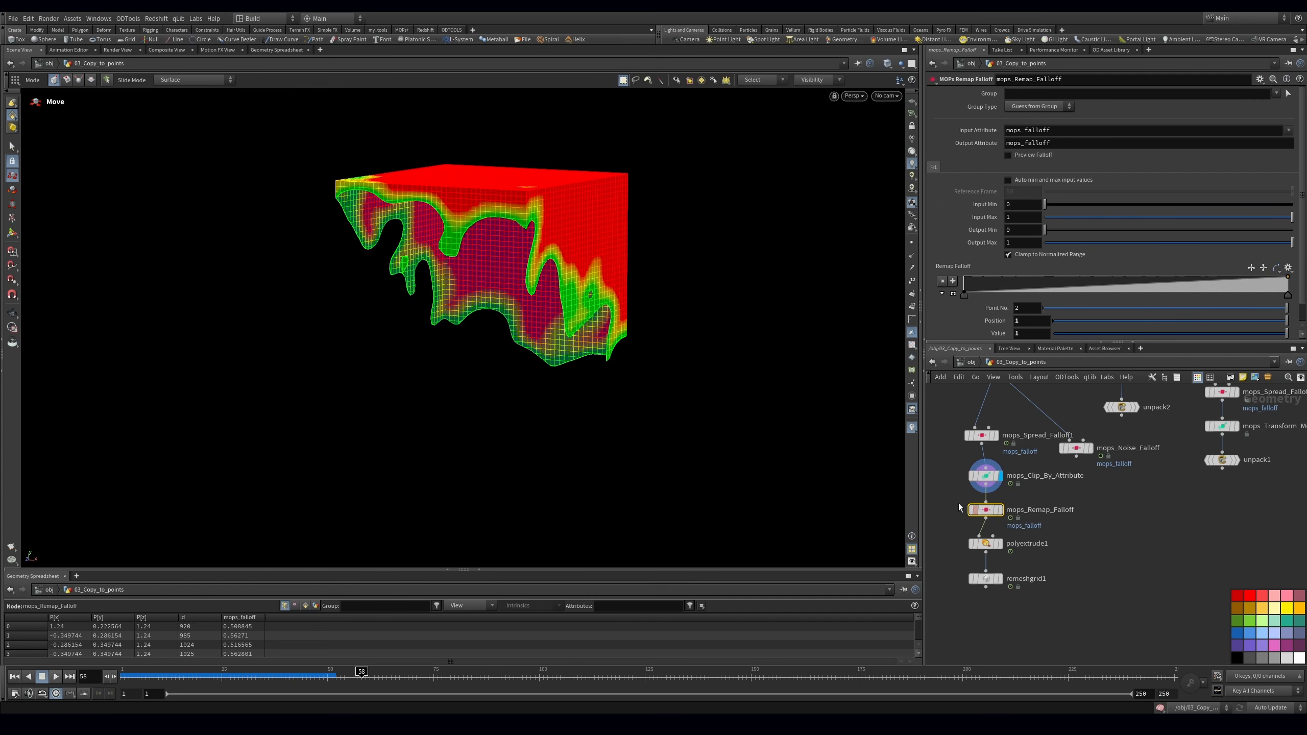
click(1000, 509)
Enable Preview Falloff on mops_Remap_Falloff and turn off the separate viewport attribute visualization
click(1044, 157)
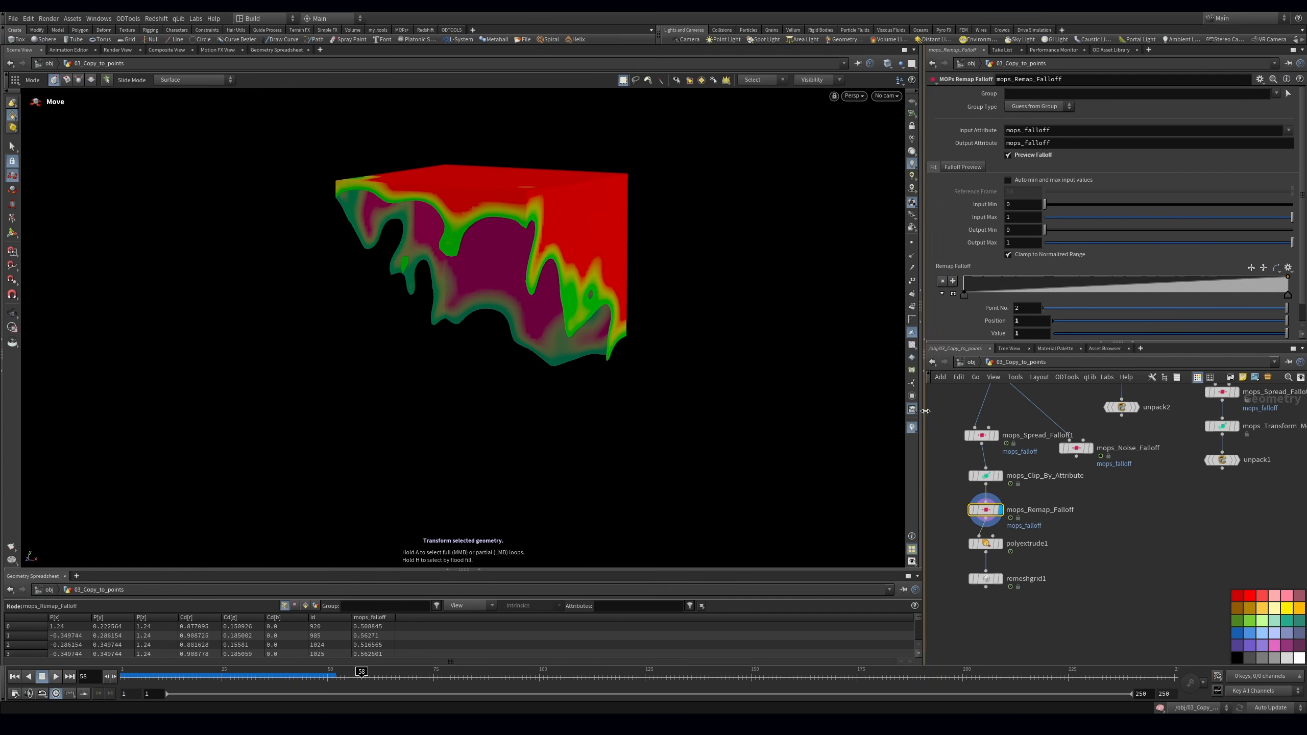
click(912, 332)
click(915, 415)
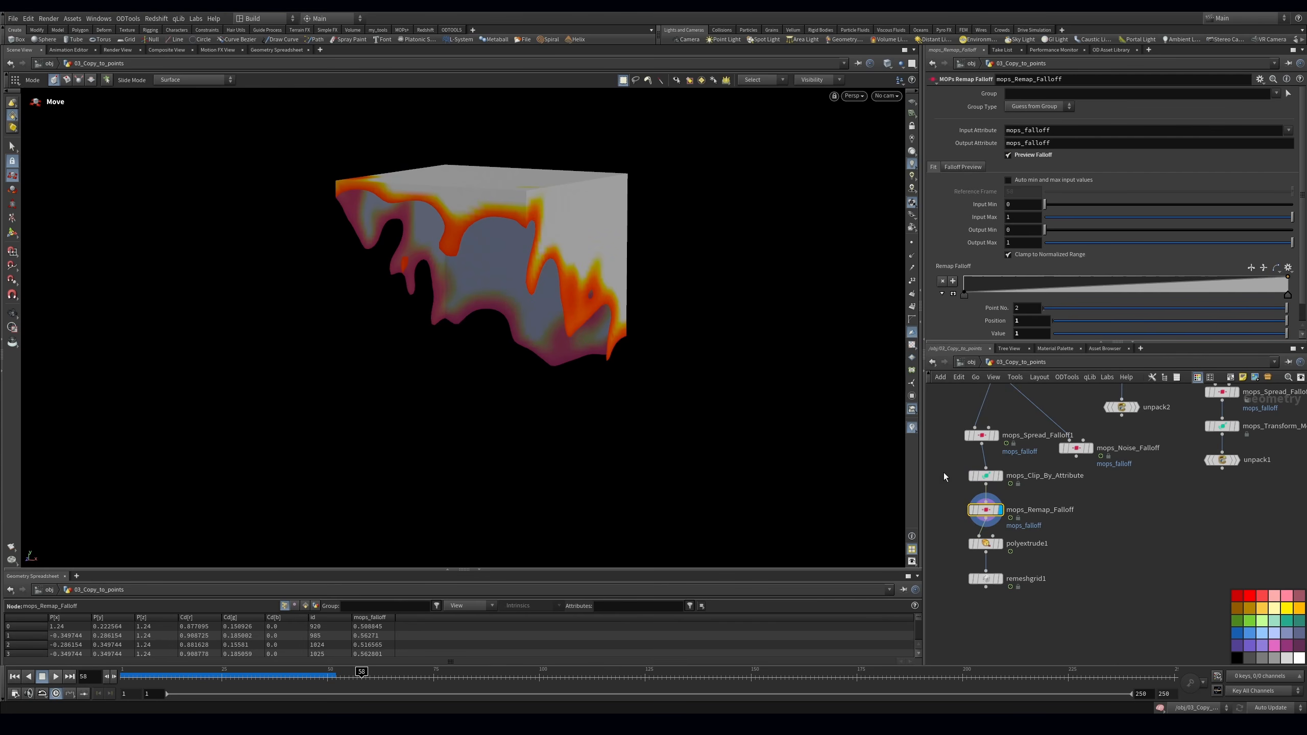
Narrow the Remap Falloff ramp by moving its first point to about 0.877, and sort the spreadsheet by mops_falloff
mouse_move(965, 295)
mouse_down()
mouse_move(1230, 298)
mouse_move(956, 306)
mouse_up()
mouse_move(1287, 295)
mouse_down()
mouse_move(1054, 294)
mouse_move(1286, 295)
mouse_up()
drag(1189, 280, 1221, 333)
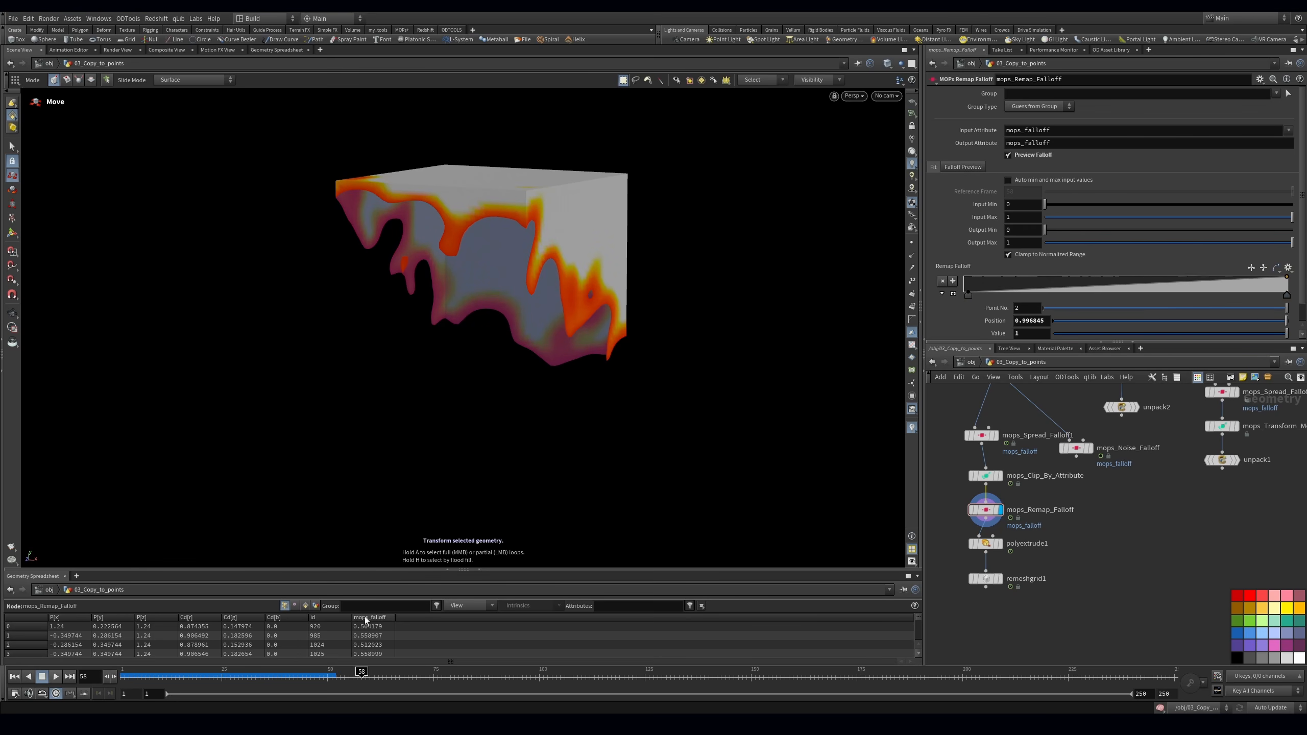
click(386, 617)
click(386, 617)
drag(968, 295, 1247, 296)
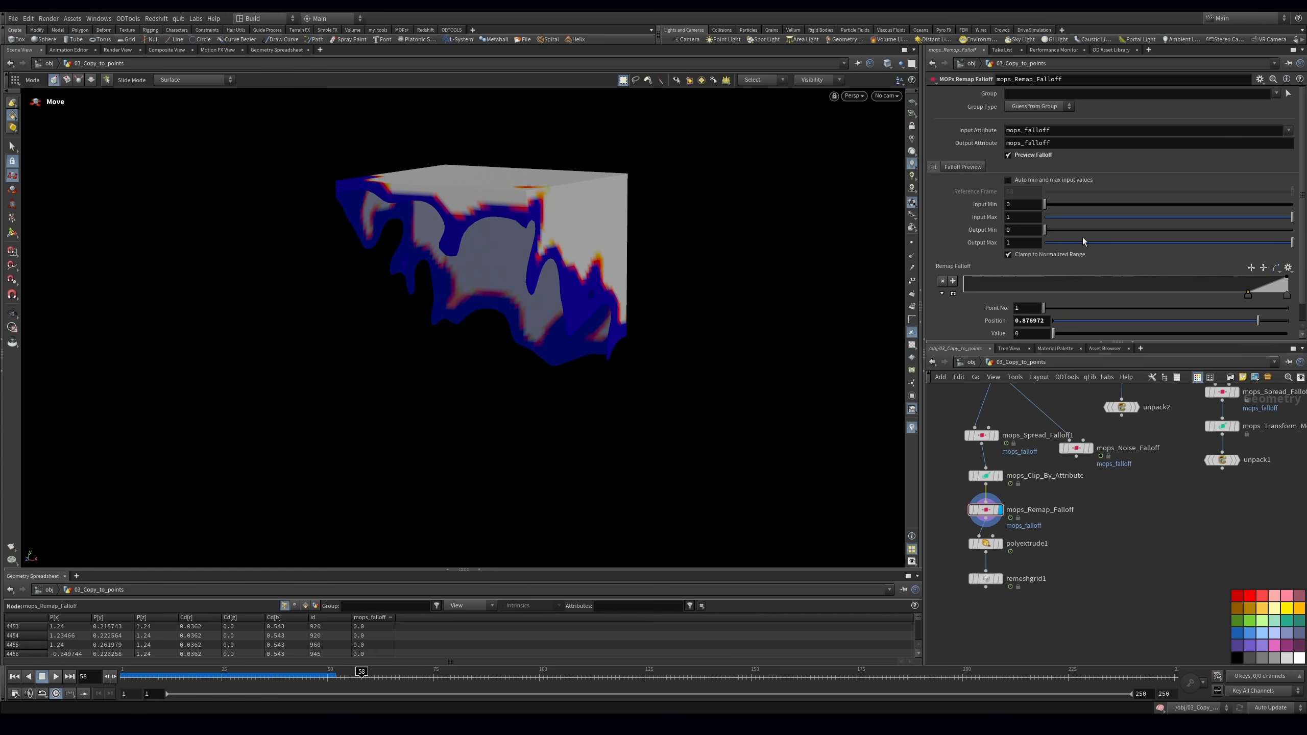
Invert the remapped falloff by setting Output Min to 1 and Output Max to 0, keeping the ramp unreversed
click(1250, 268)
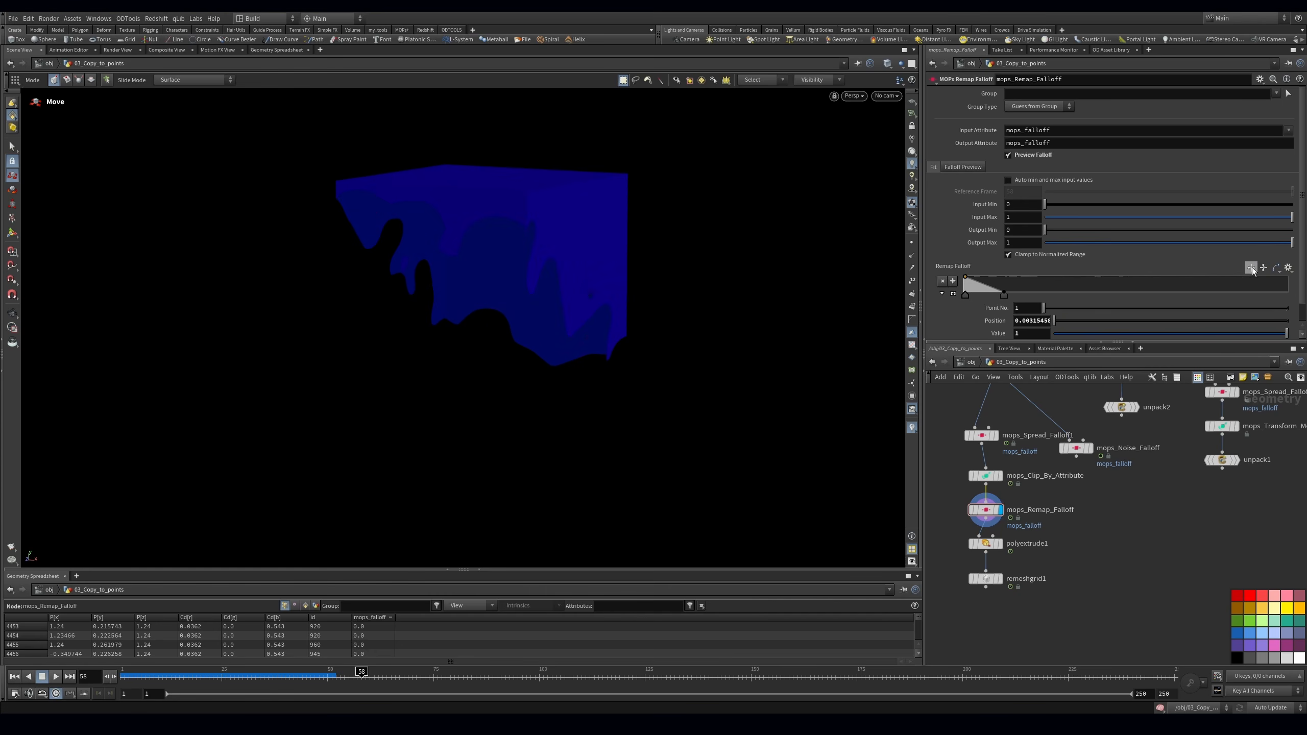
click(1251, 268)
mouse_move(1290, 242)
mouse_down()
mouse_move(1045, 242)
mouse_move(1291, 230)
mouse_up()
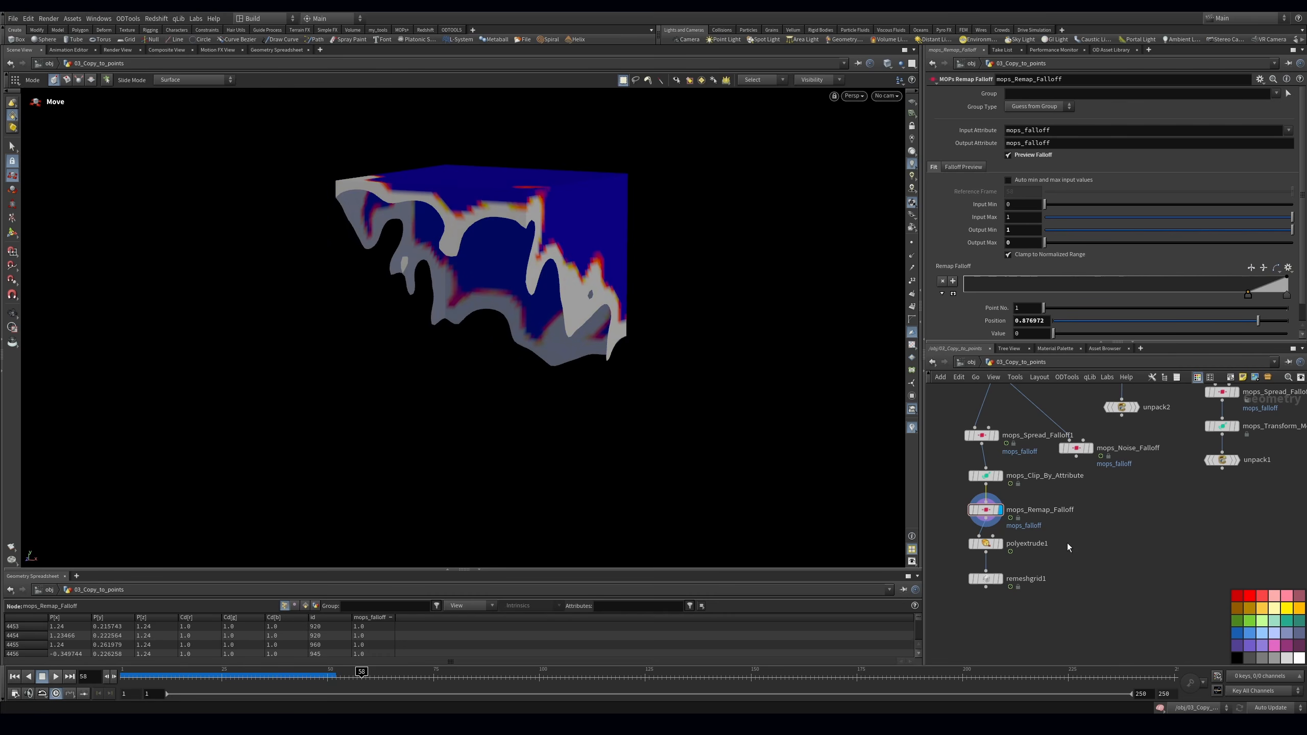
Make room below mops_Remap_Falloff and insert an Attribute Promote node before polyextrude1
middle_drag(1067, 543, 1084, 533)
drag(995, 568, 1000, 552)
click(1023, 533)
key(Tab)
text(attprom)
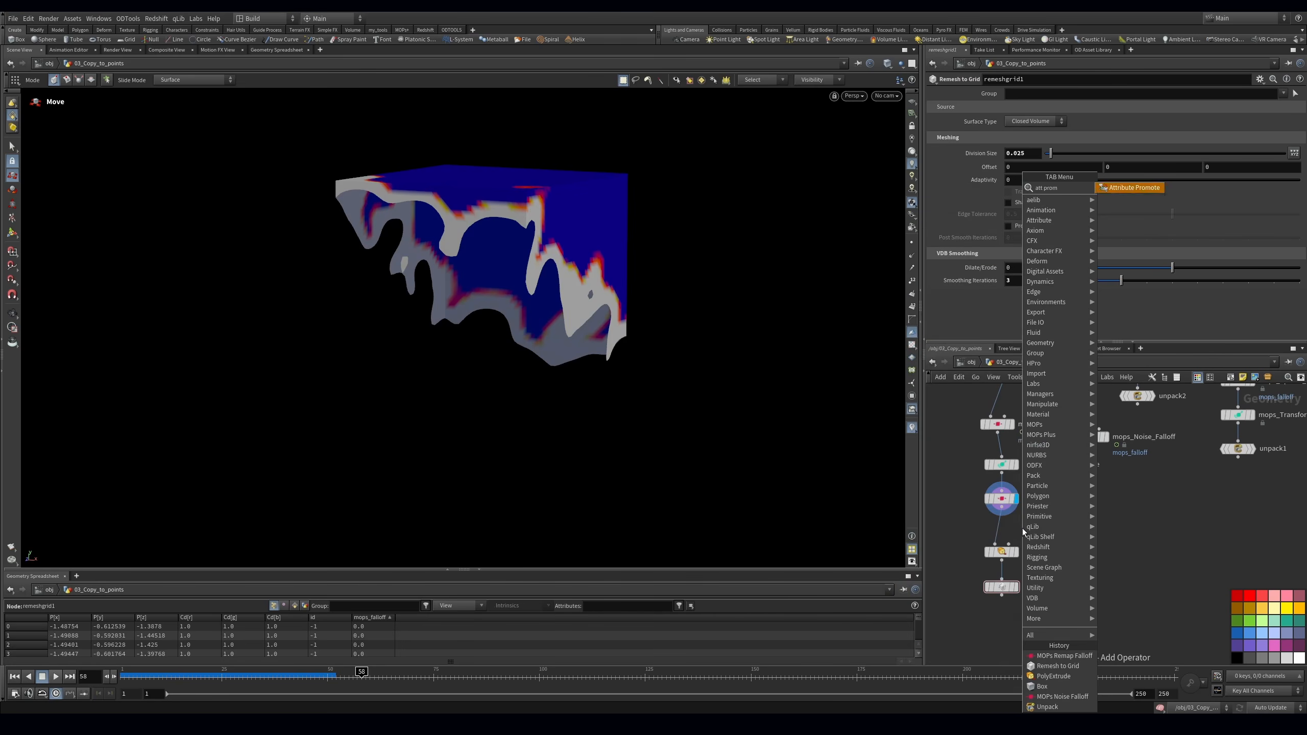
key(Return)
click(997, 532)
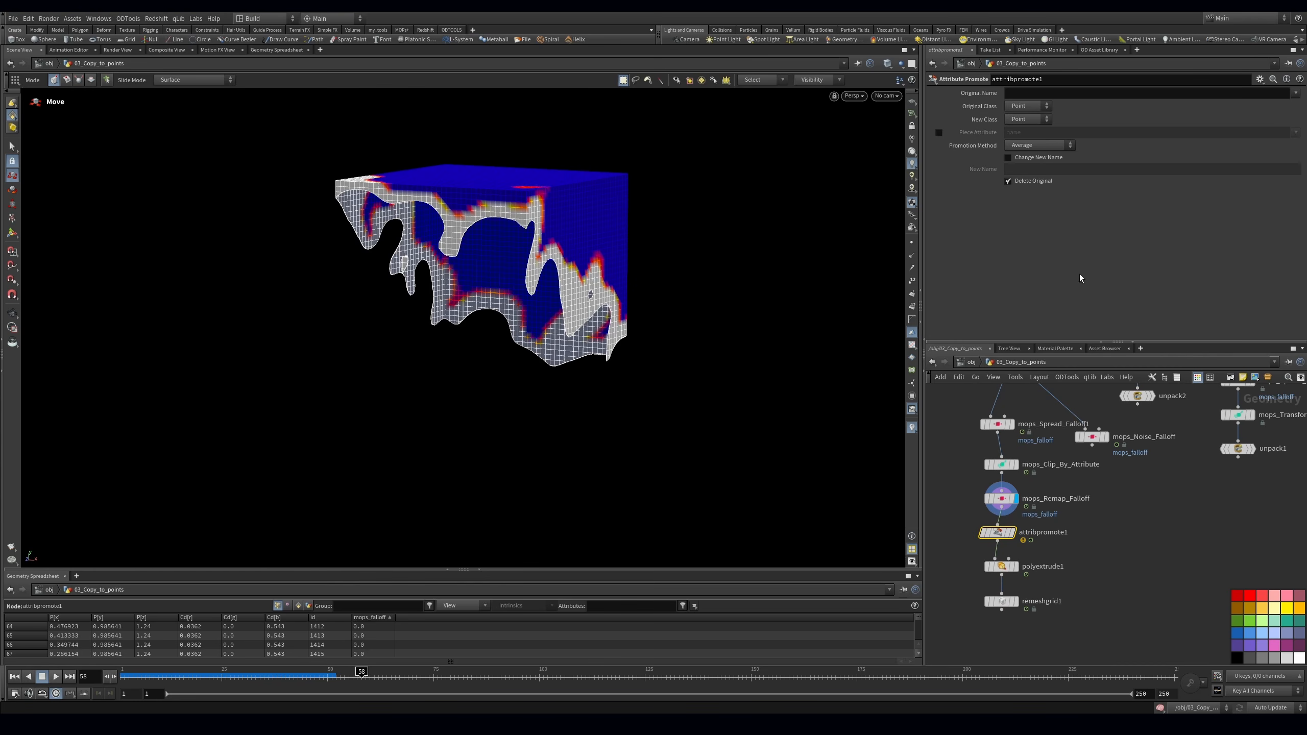
Promote mops_falloff from point to primitive in attribpromote1 and give it the new name zscale
click(1295, 93)
click(1279, 103)
click(1027, 119)
click(1034, 139)
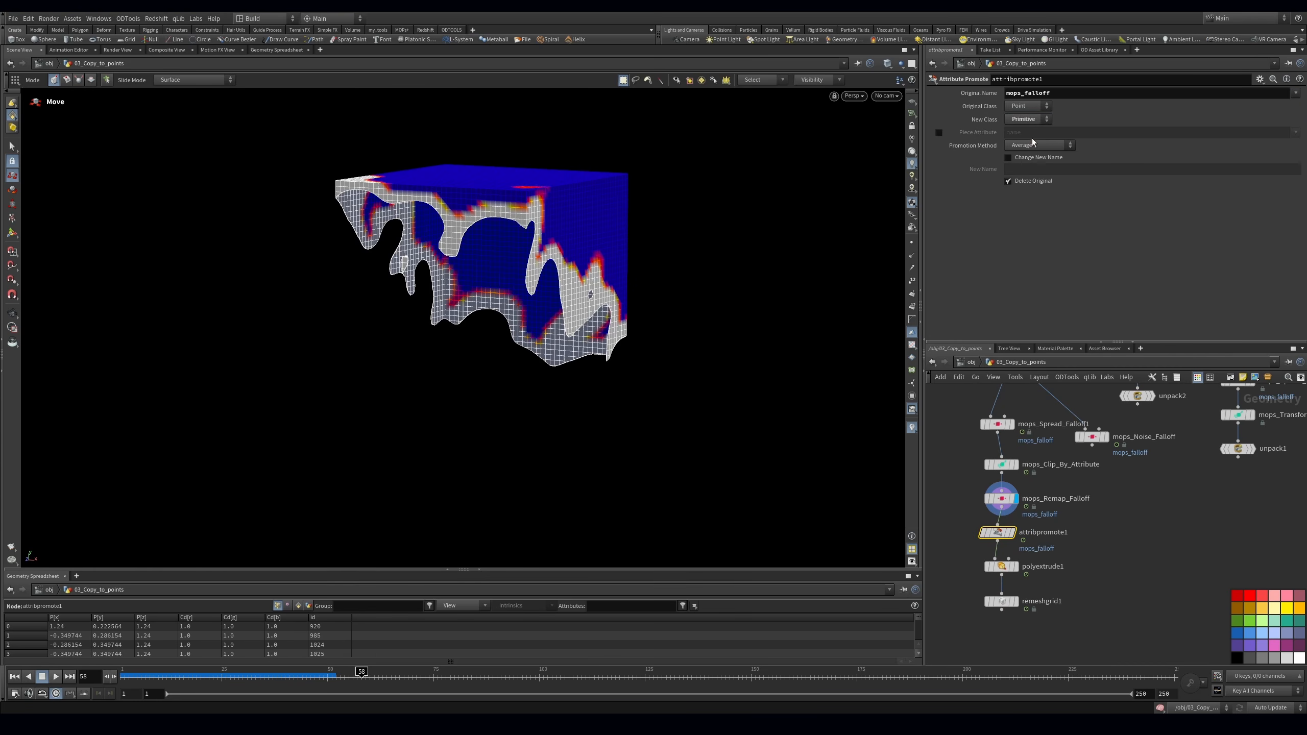
click(1008, 157)
click(1034, 170)
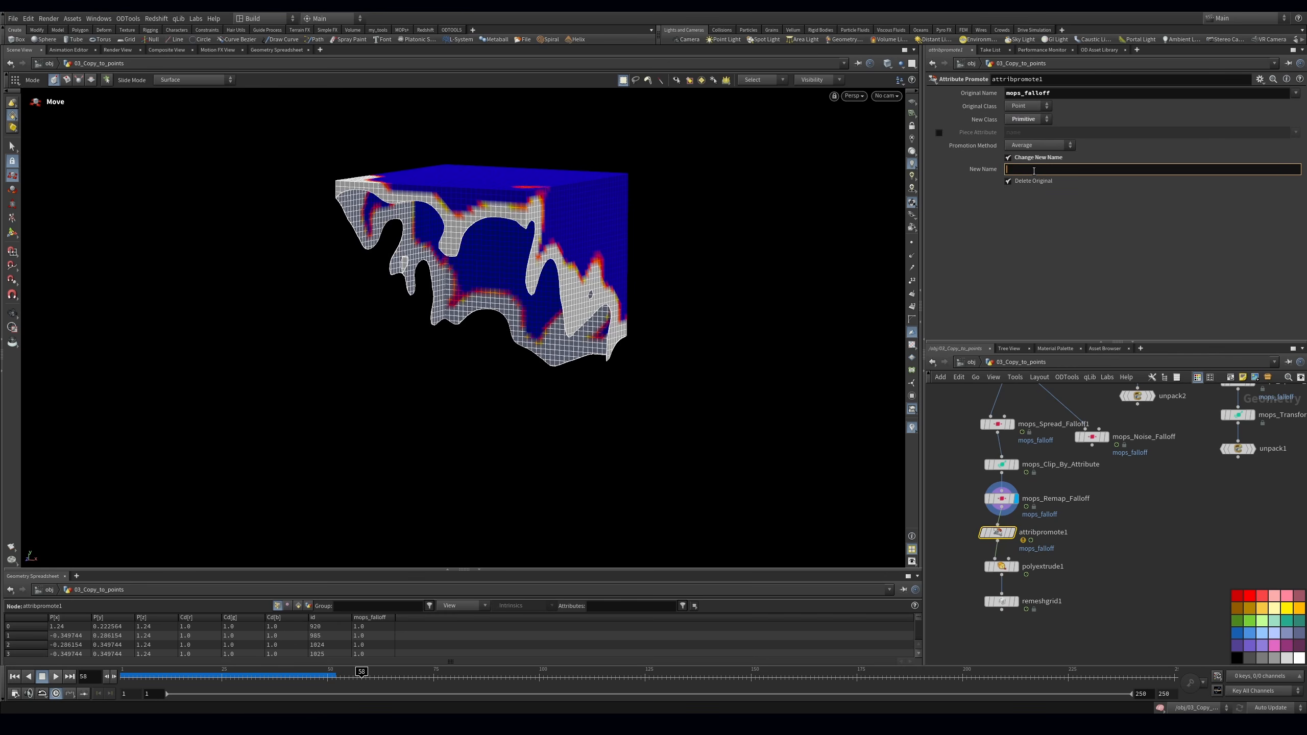
text(zscale)
key(Return)
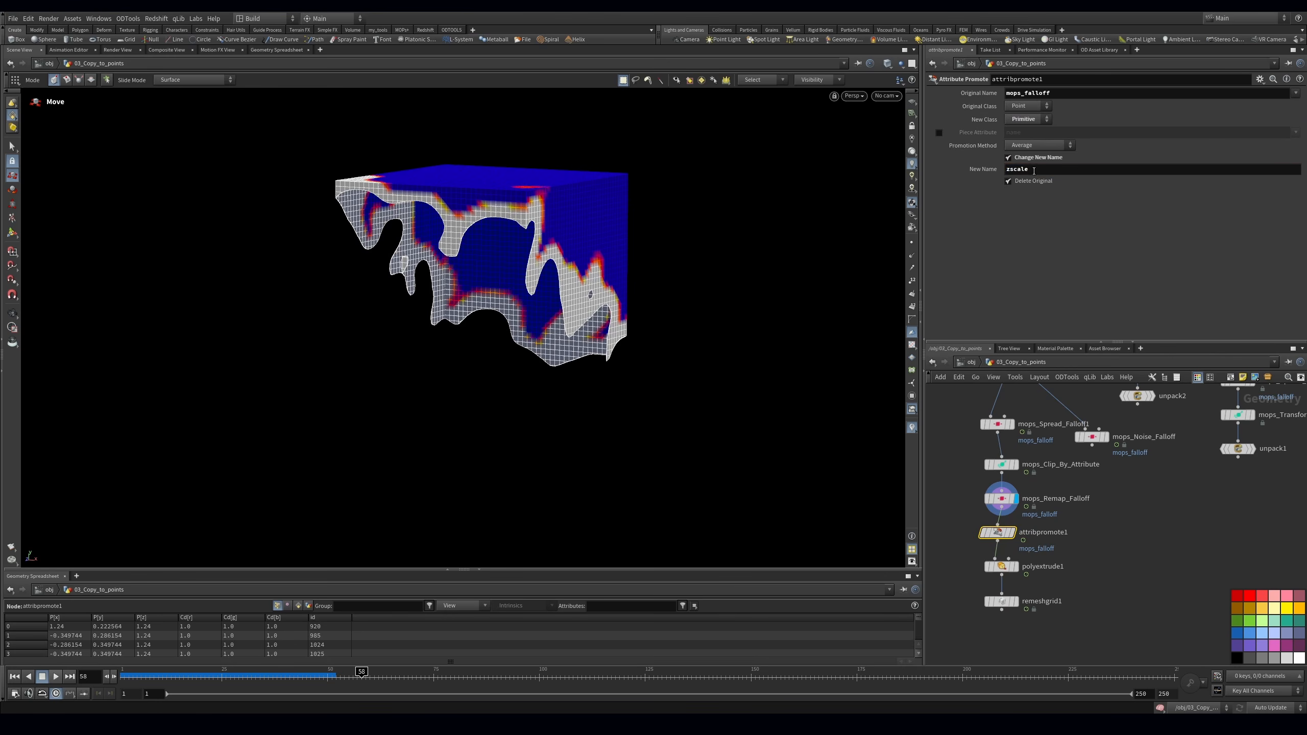
Display polyextrude1 and enable its local Distance Scale attribute, using zscale
click(1013, 566)
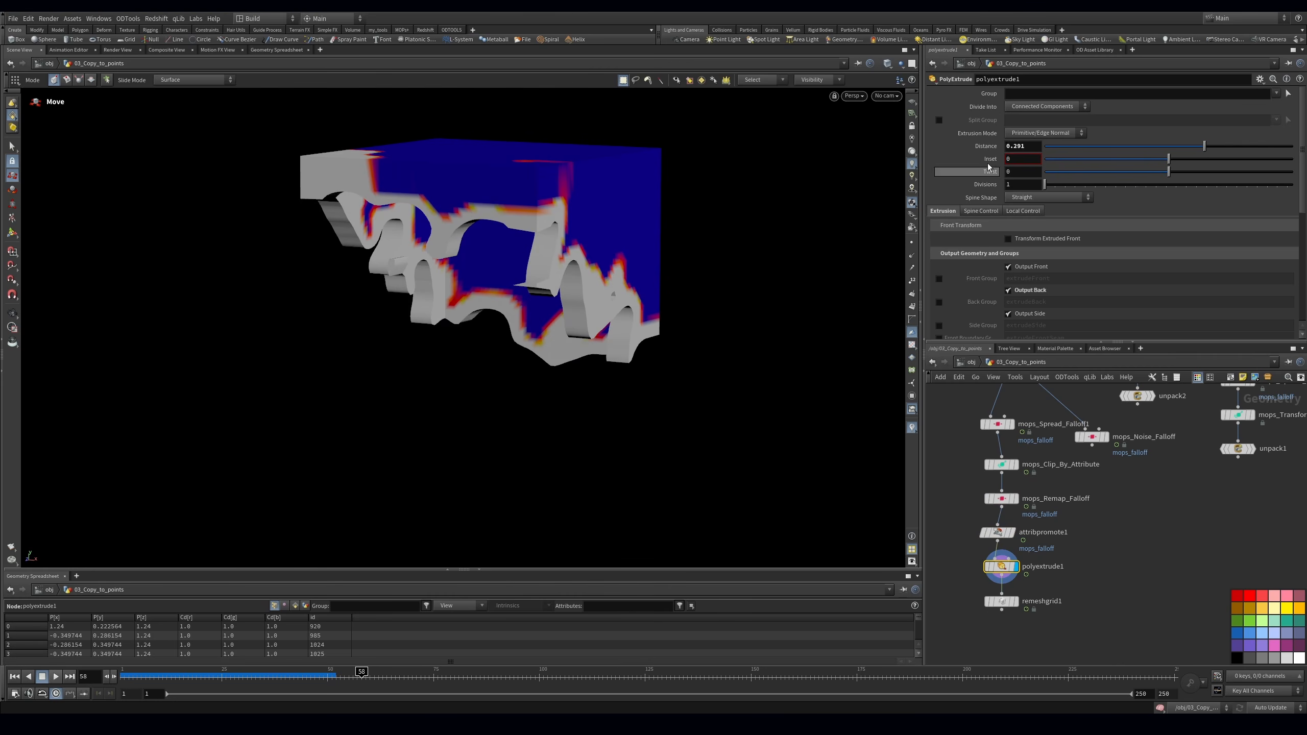
click(1024, 211)
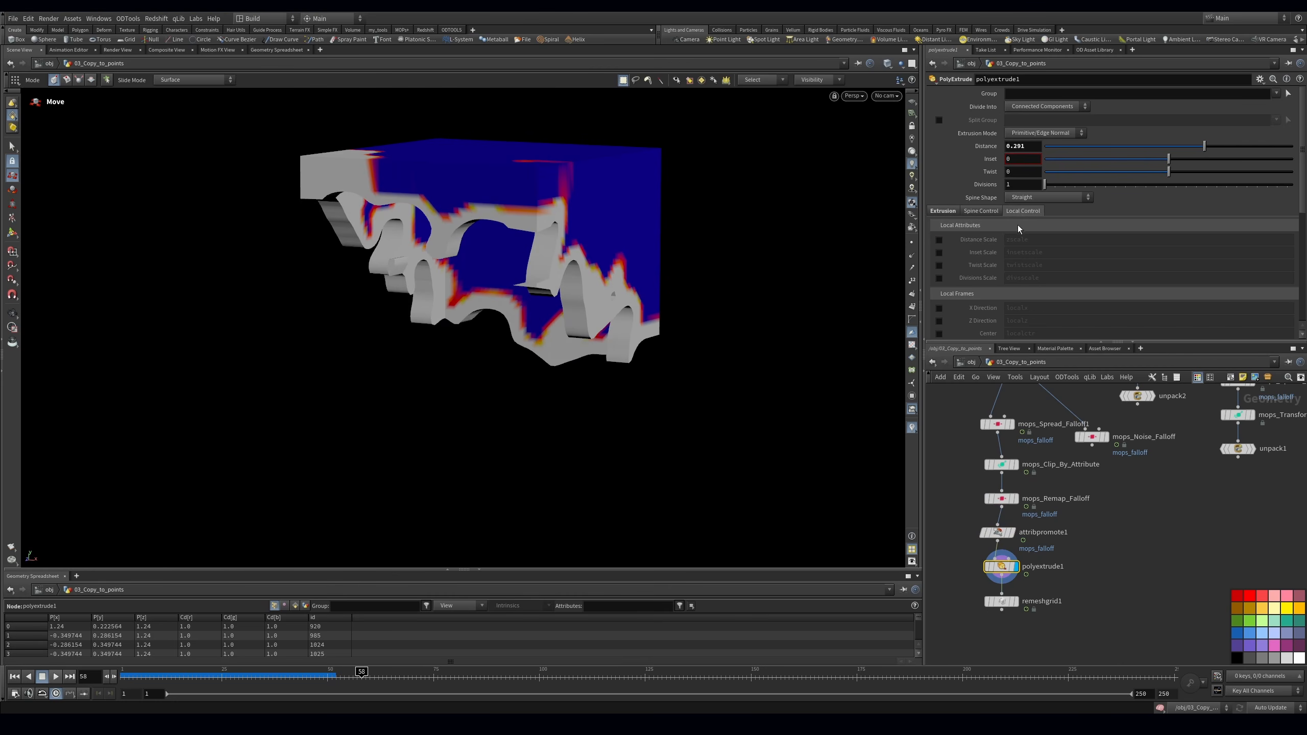
click(939, 240)
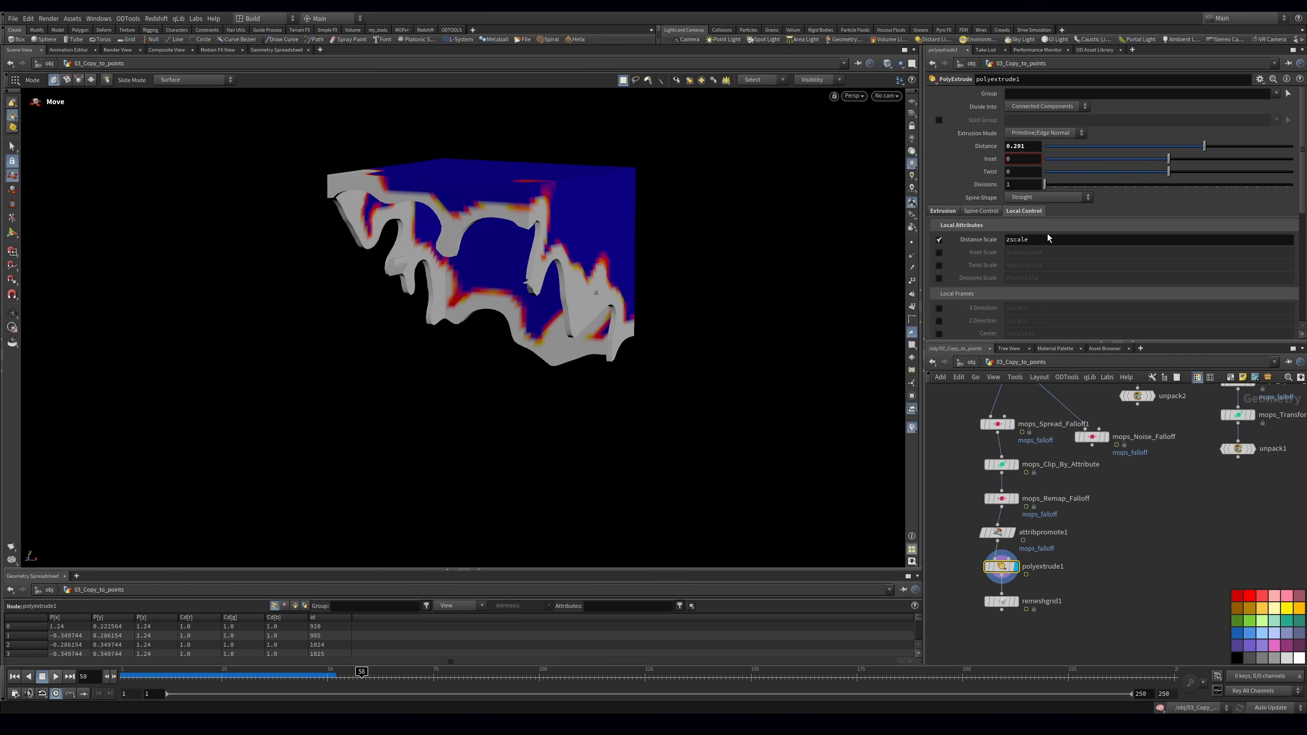
Set polyextrude1's Divide Into option to Individual Elements and inspect the stepped extrusion up close
click(1044, 106)
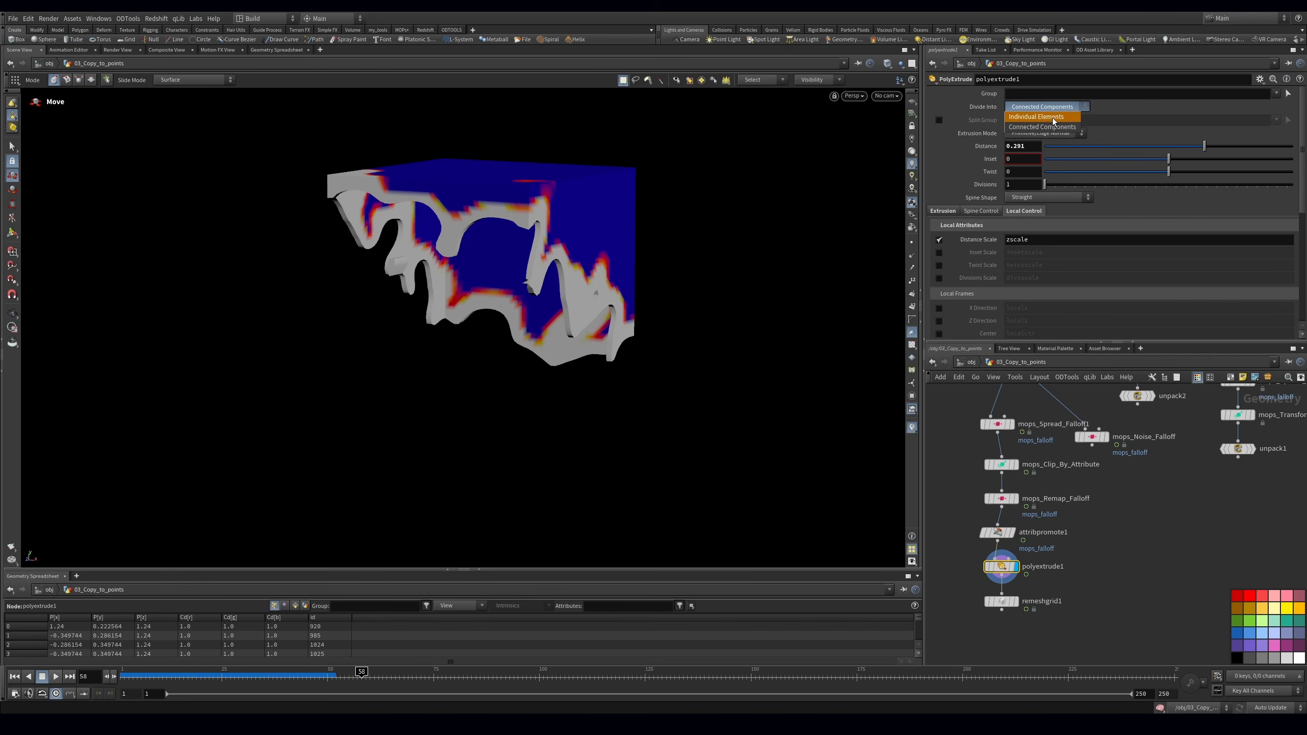
click(1044, 119)
scroll(592, 217, up, 2)
alt+drag(592, 218, 617, 238)
scroll(615, 236, up, 3)
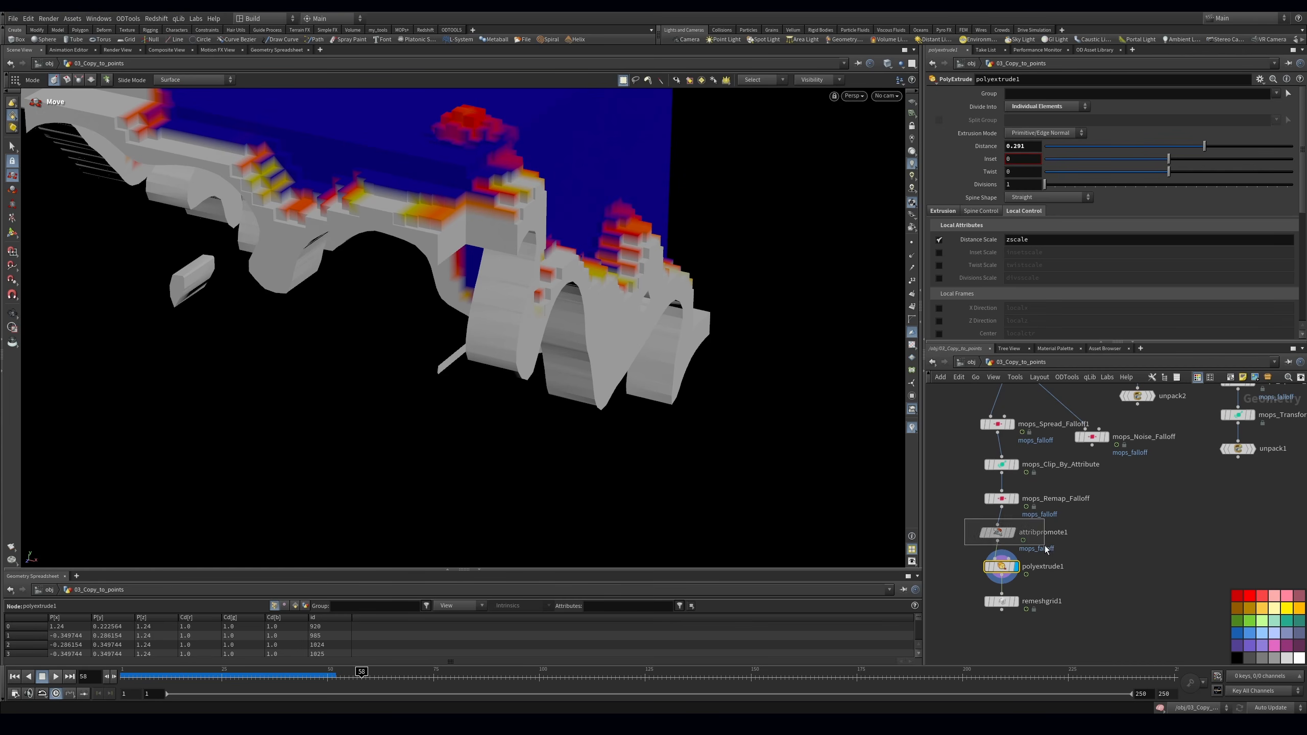
Reshape mops_Remap_Falloff's ramp with its first point at about 0.625 and a second at about 0.842, value 0.833
click(996, 533)
click(1000, 498)
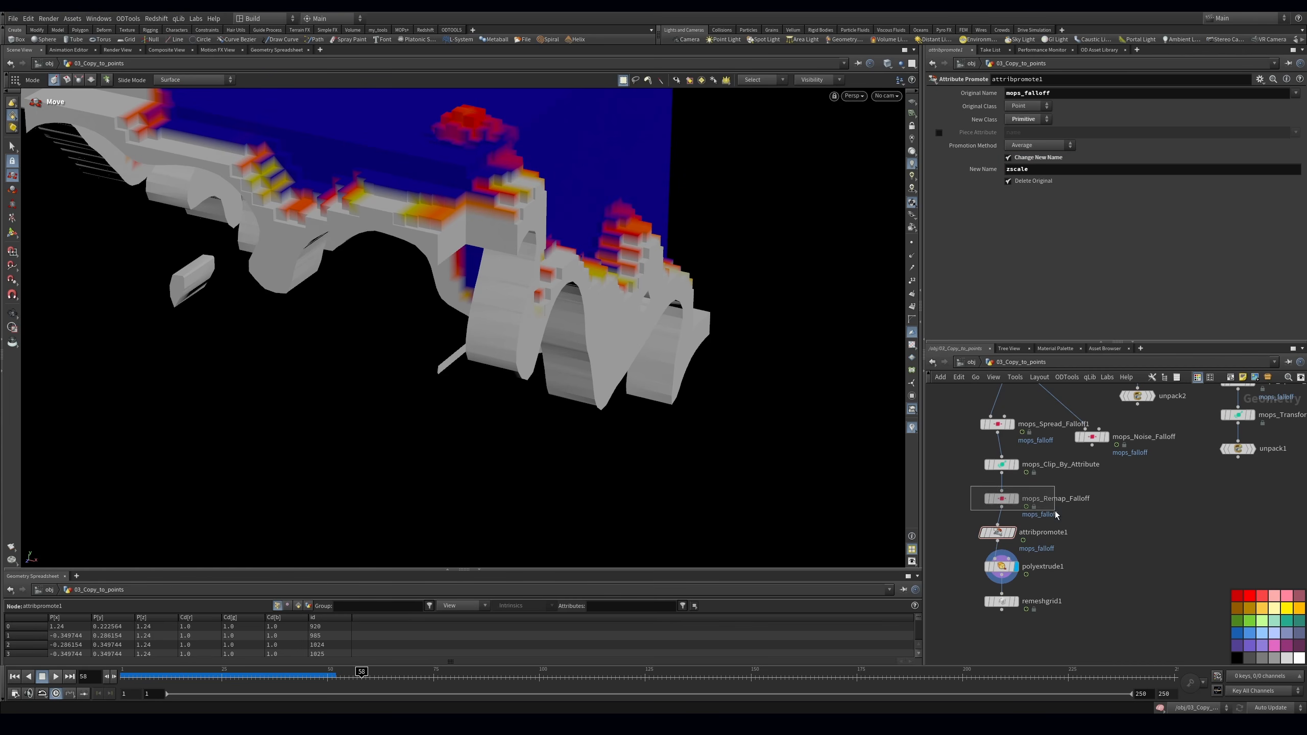
drag(1249, 303, 1235, 280)
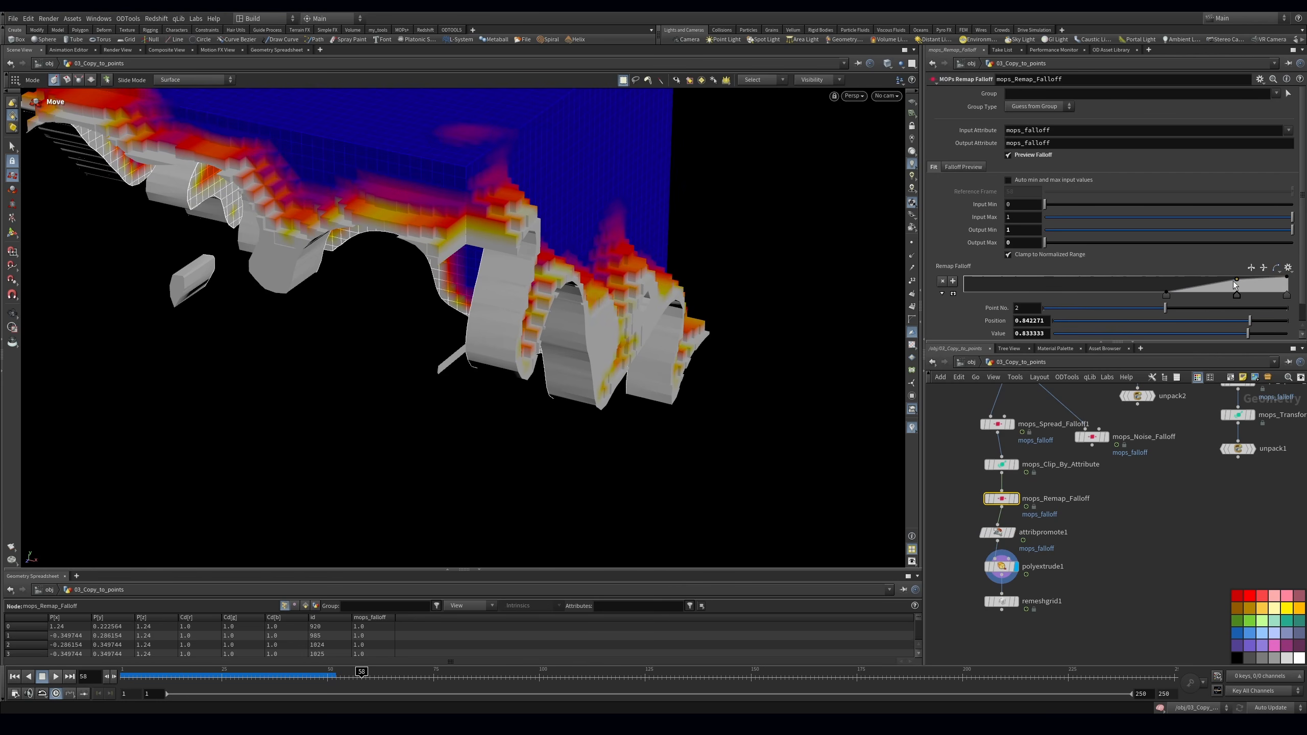
Change the interpolation of the Remap Falloff ramp points from Linear to B-Spline
click(1165, 295)
scroll(1183, 315, down, 1)
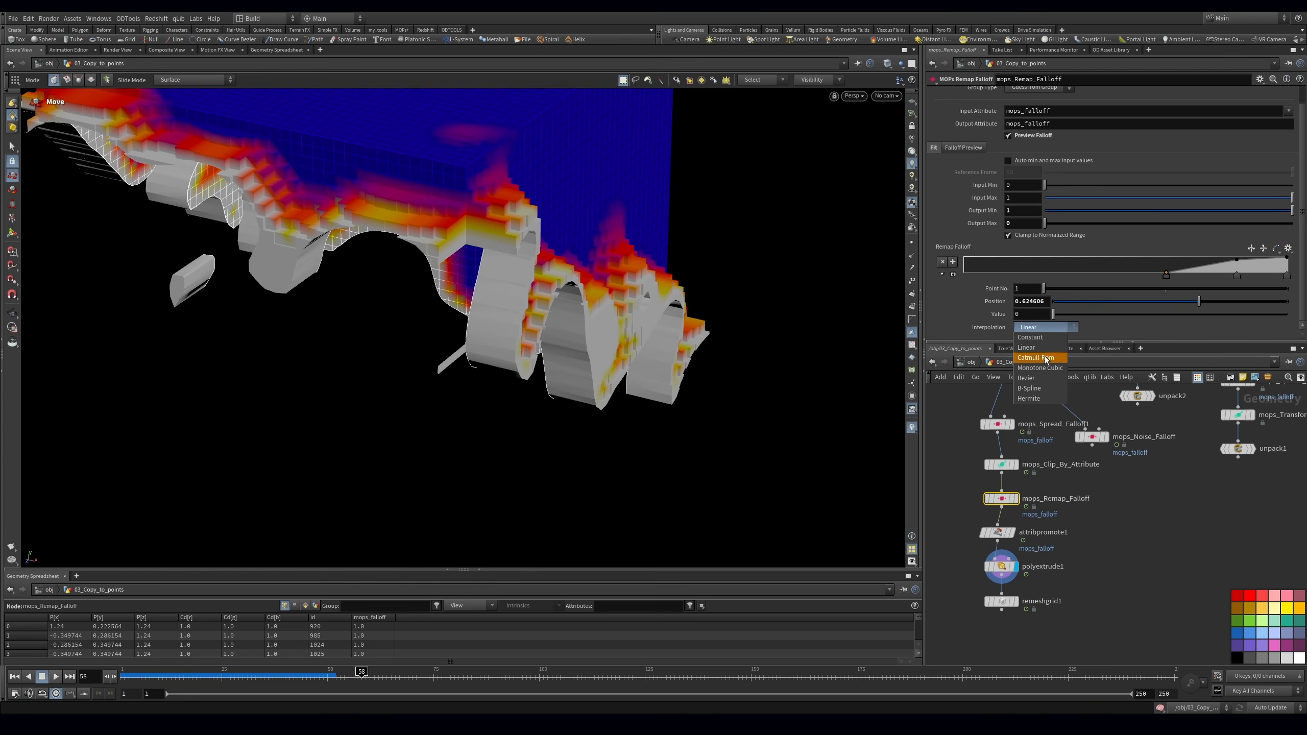
click(1237, 276)
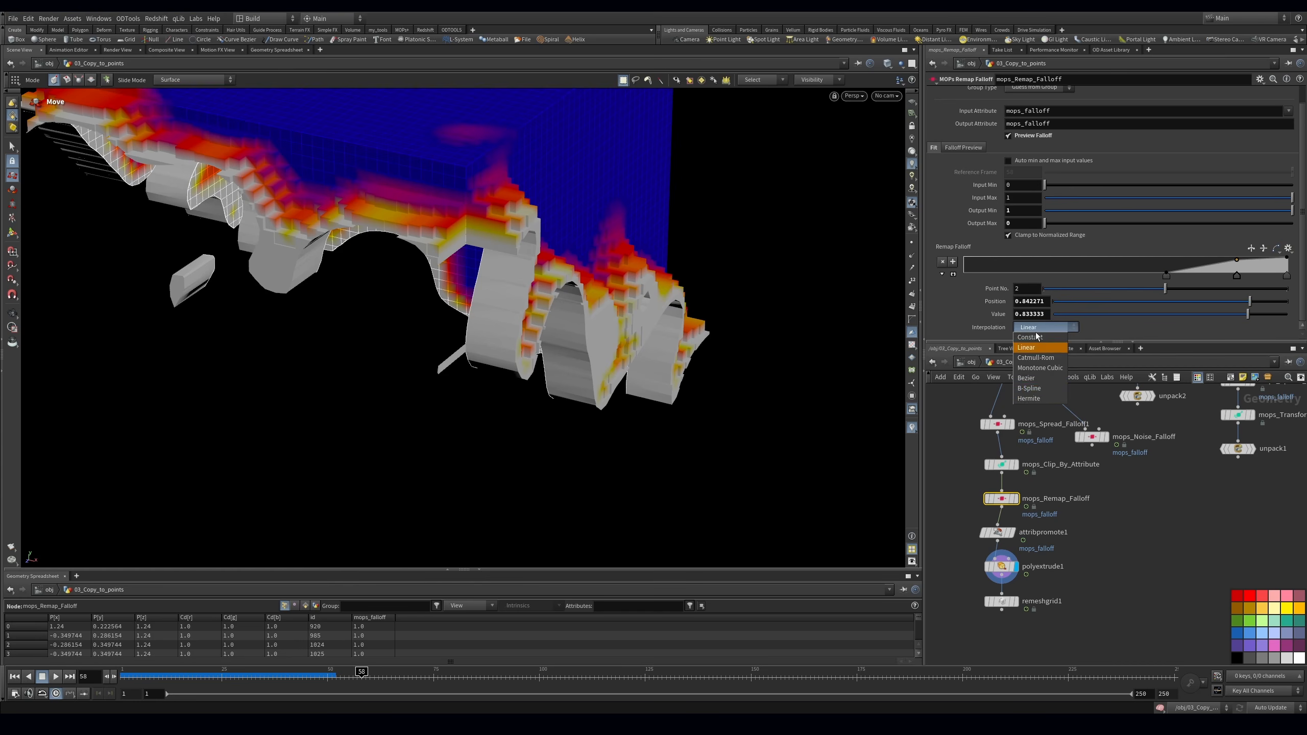
click(1288, 276)
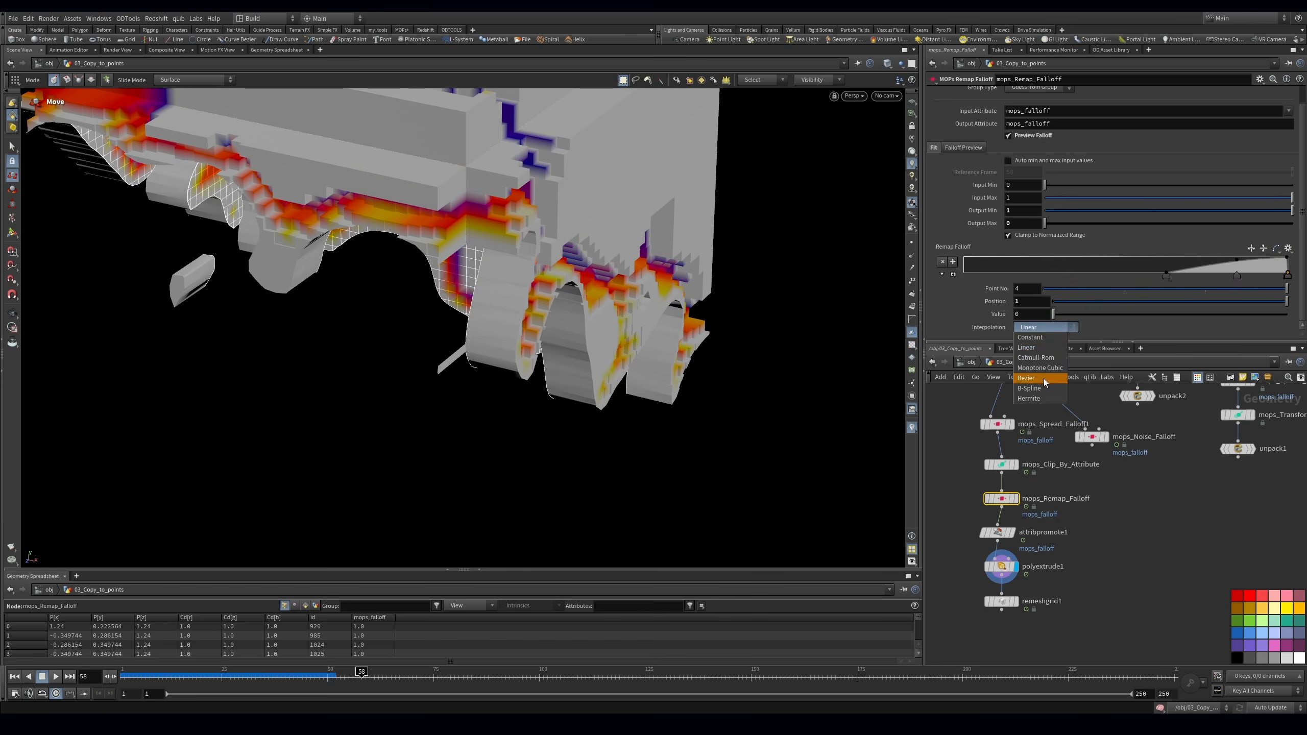
Try mops_Remap_Falloff with an Output Max of 0.518 and an Output Min of 2, with 1 as an alternative
drag(1237, 260, 1214, 261)
click(1165, 273)
drag(1044, 223, 1174, 234)
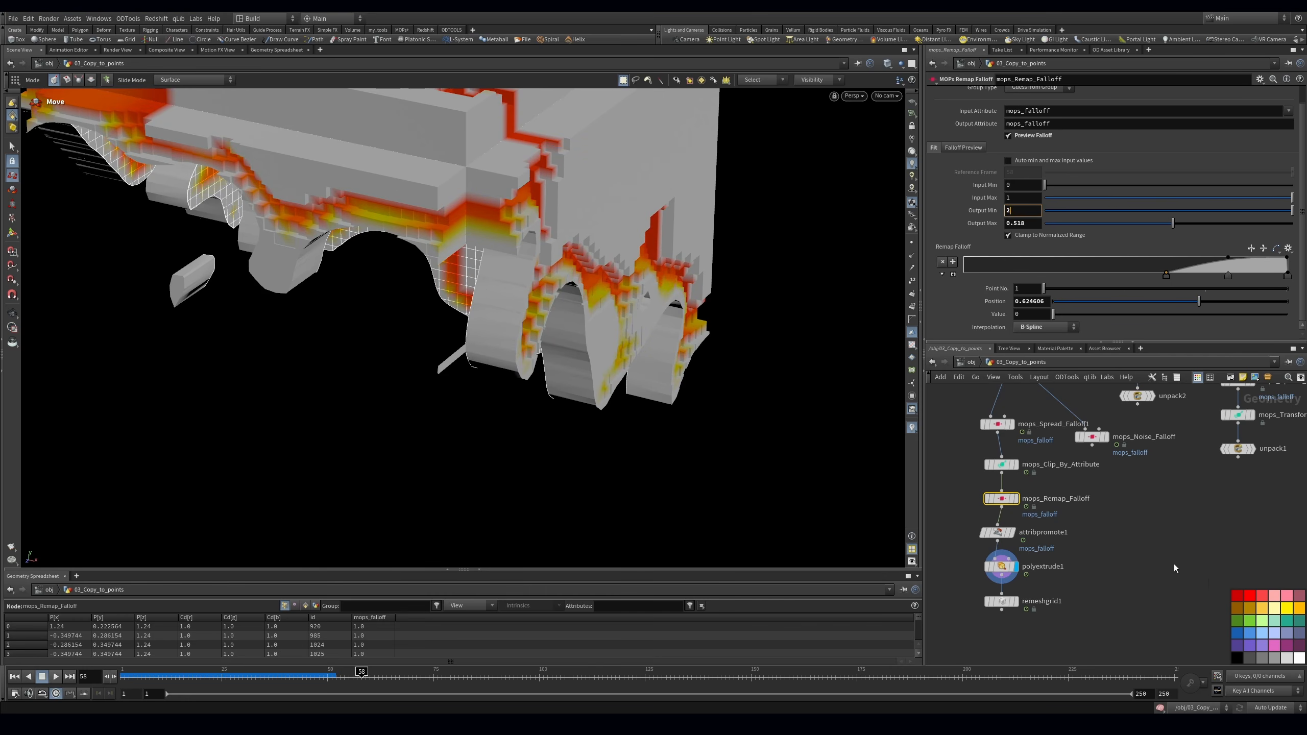
text(2)
key(Return)
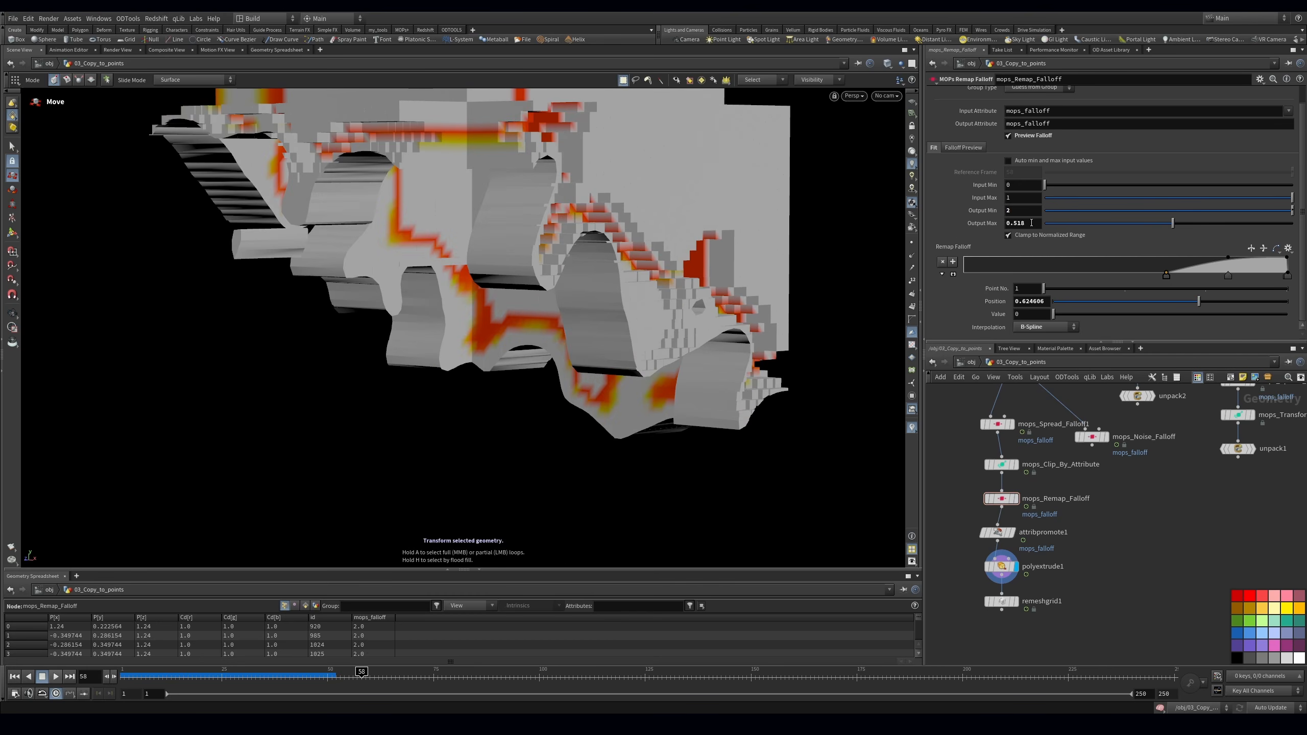
key(Return)
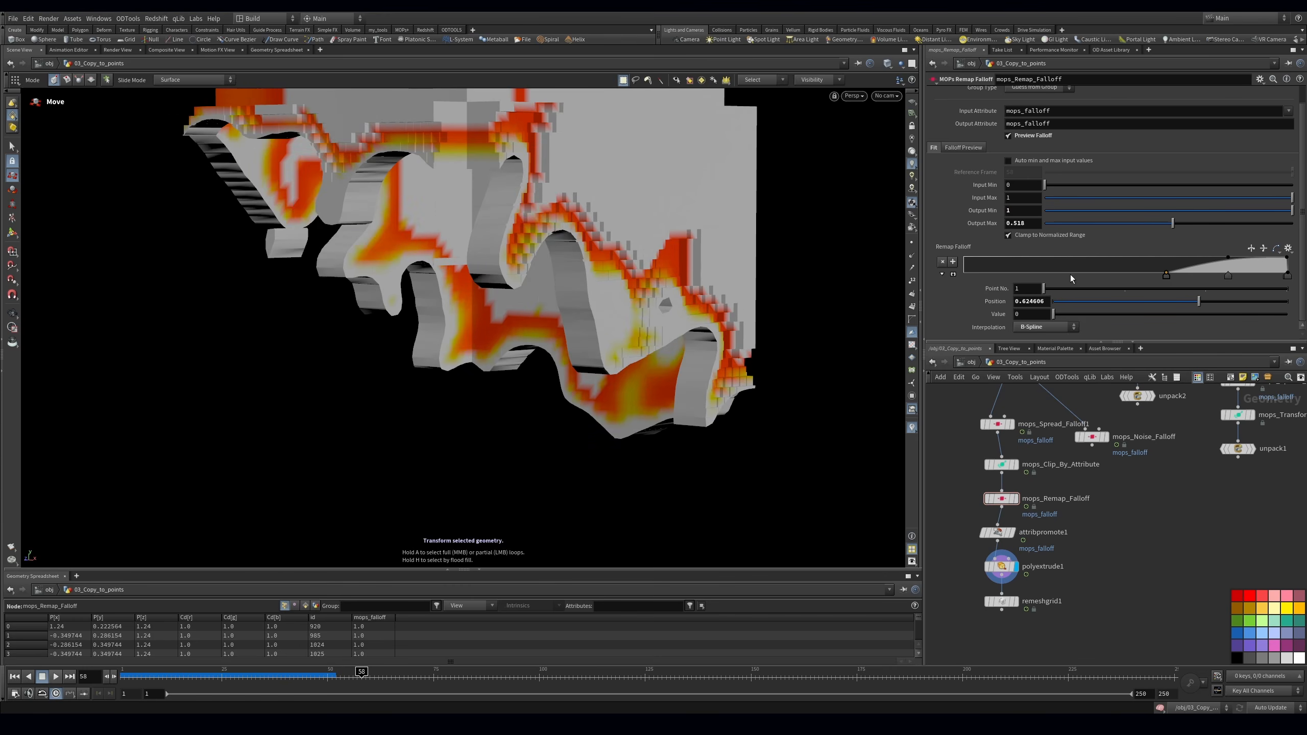
drag(1150, 210, 1137, 209)
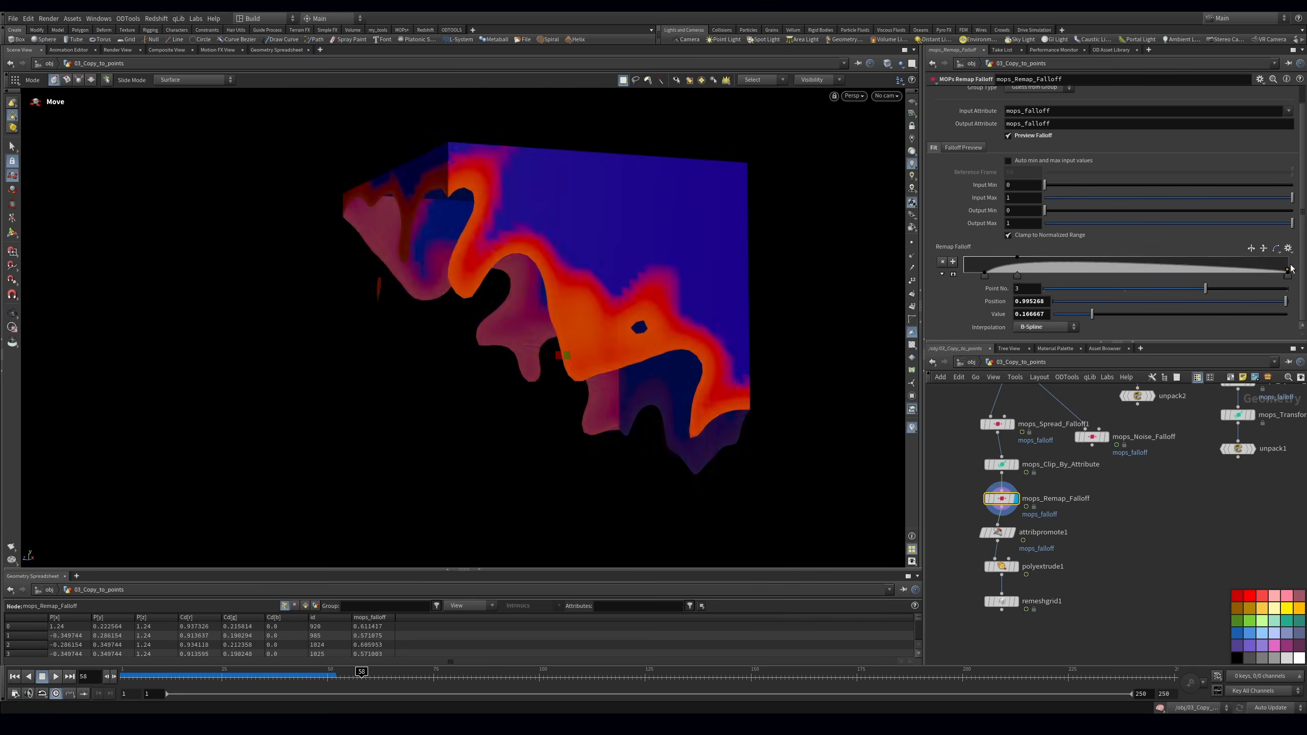
Remove the extra point near the end of the Remap Falloff ramp and move the first points to about 0.778 and 0.935
key(Delete)
drag(1287, 273, 1287, 257)
drag(1017, 276, 1276, 279)
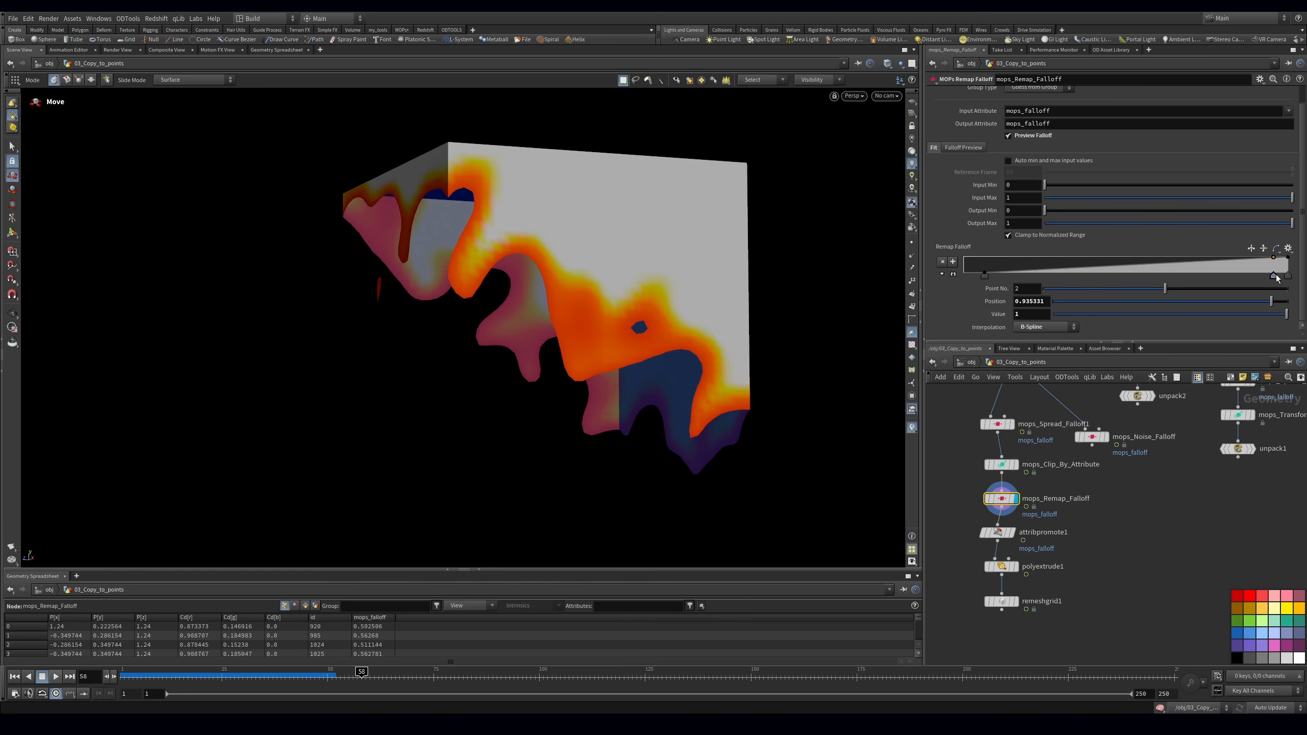
drag(984, 275, 1216, 275)
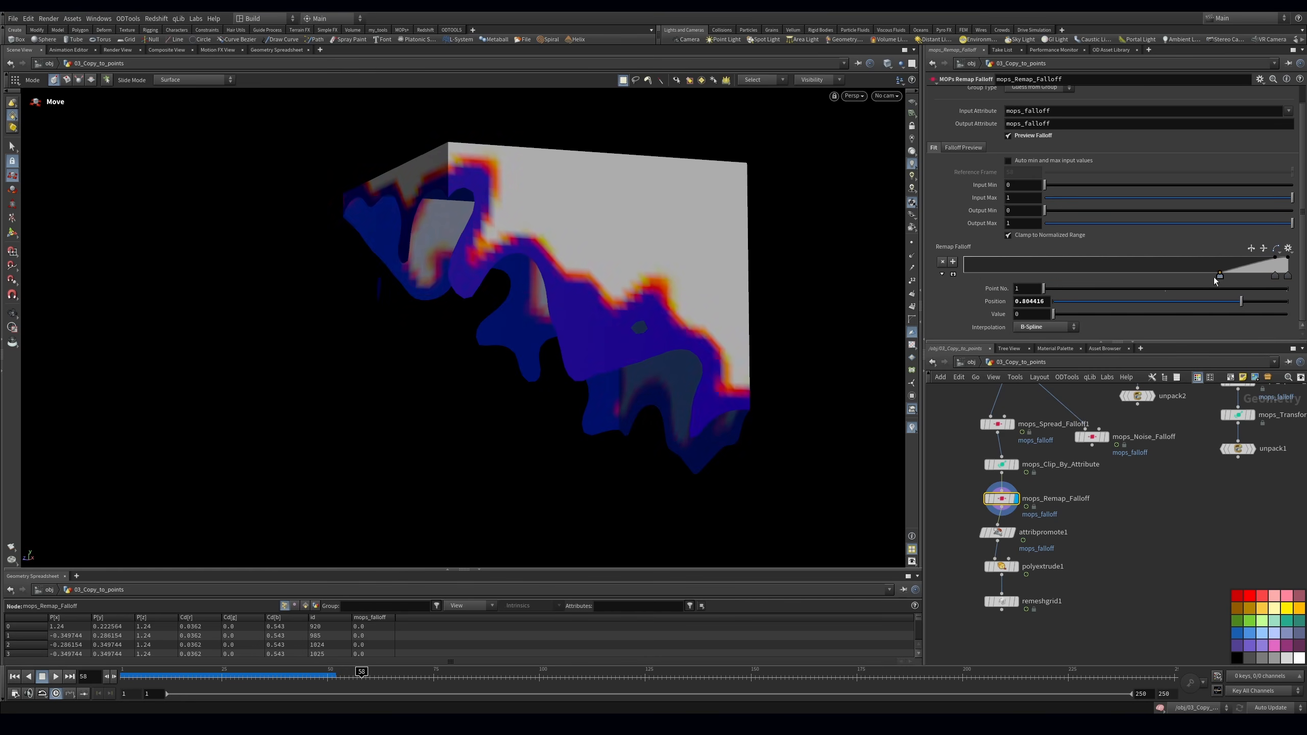
Set mops_Remap_Falloff's Output Max to 0.416 and display polyextrude1 to inspect the extruded shell
mouse_move(1052, 214)
mouse_down()
mouse_move(1077, 211)
mouse_move(1044, 211)
mouse_up()
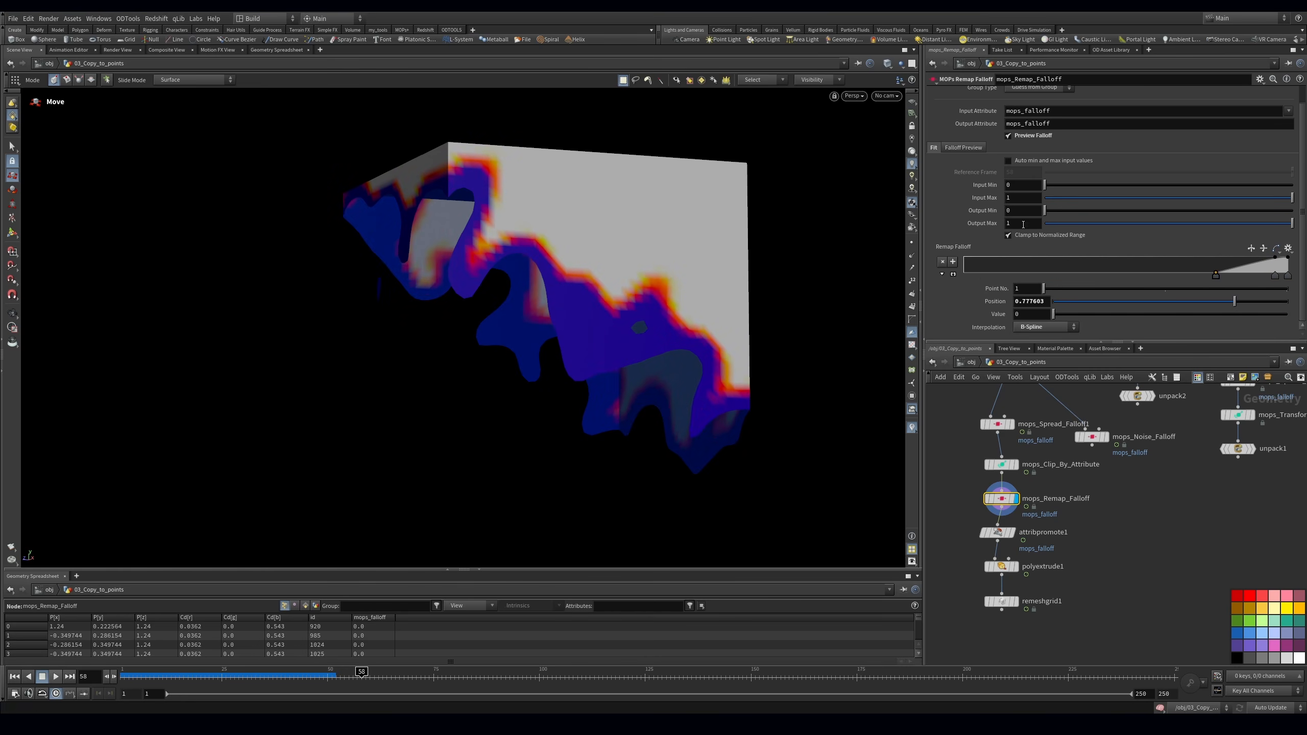
drag(1289, 227, 1146, 231)
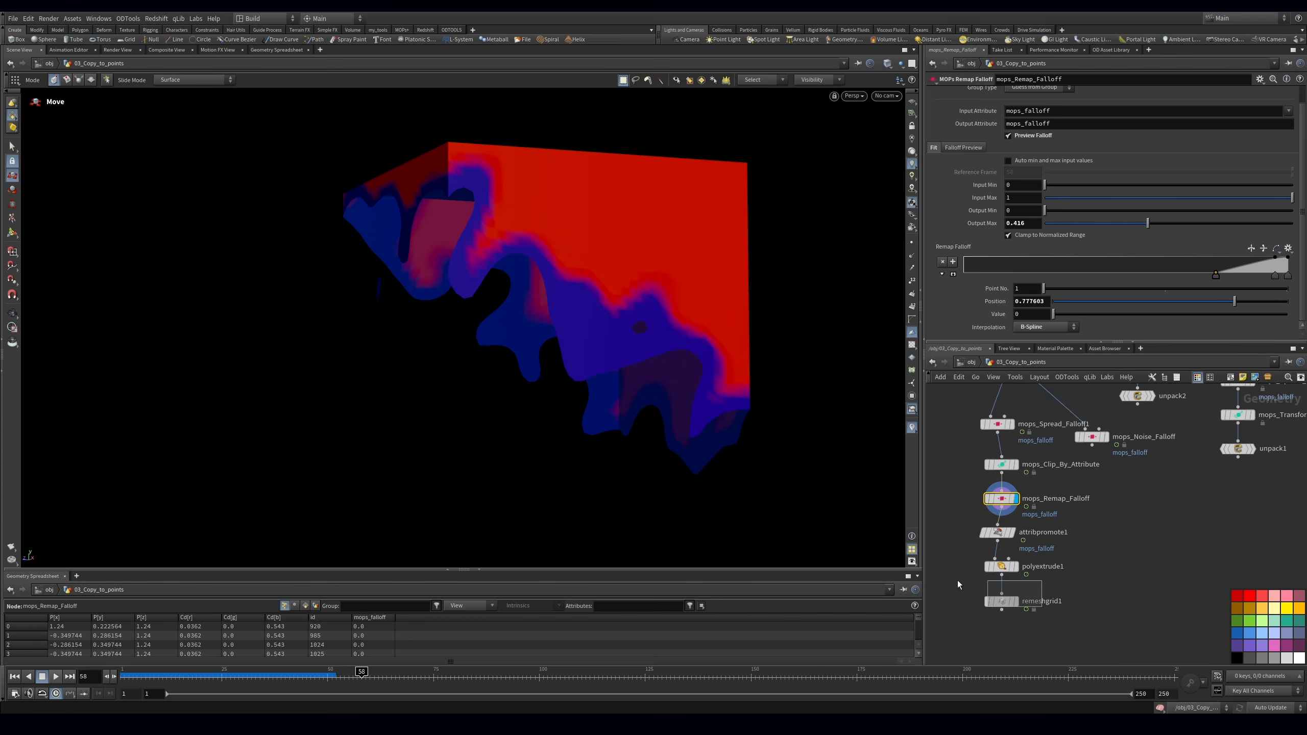
click(1015, 601)
drag(969, 524, 996, 534)
key(r)
alt+drag(636, 329, 767, 317)
drag(960, 558, 1022, 572)
click(1017, 566)
alt+drag(642, 292, 700, 327)
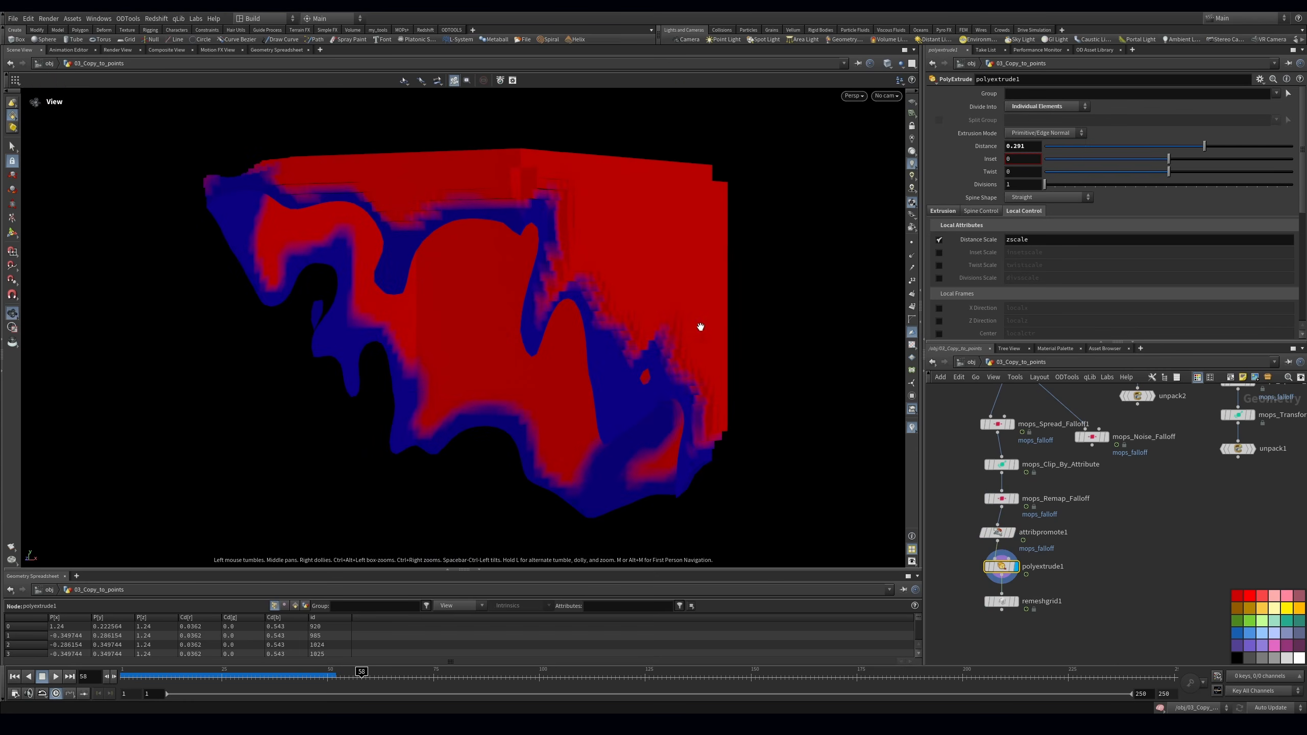
Set mops_Remap_Falloff's Output Min to 1.5 and Output Max to 0.763
drag(1037, 520, 1050, 519)
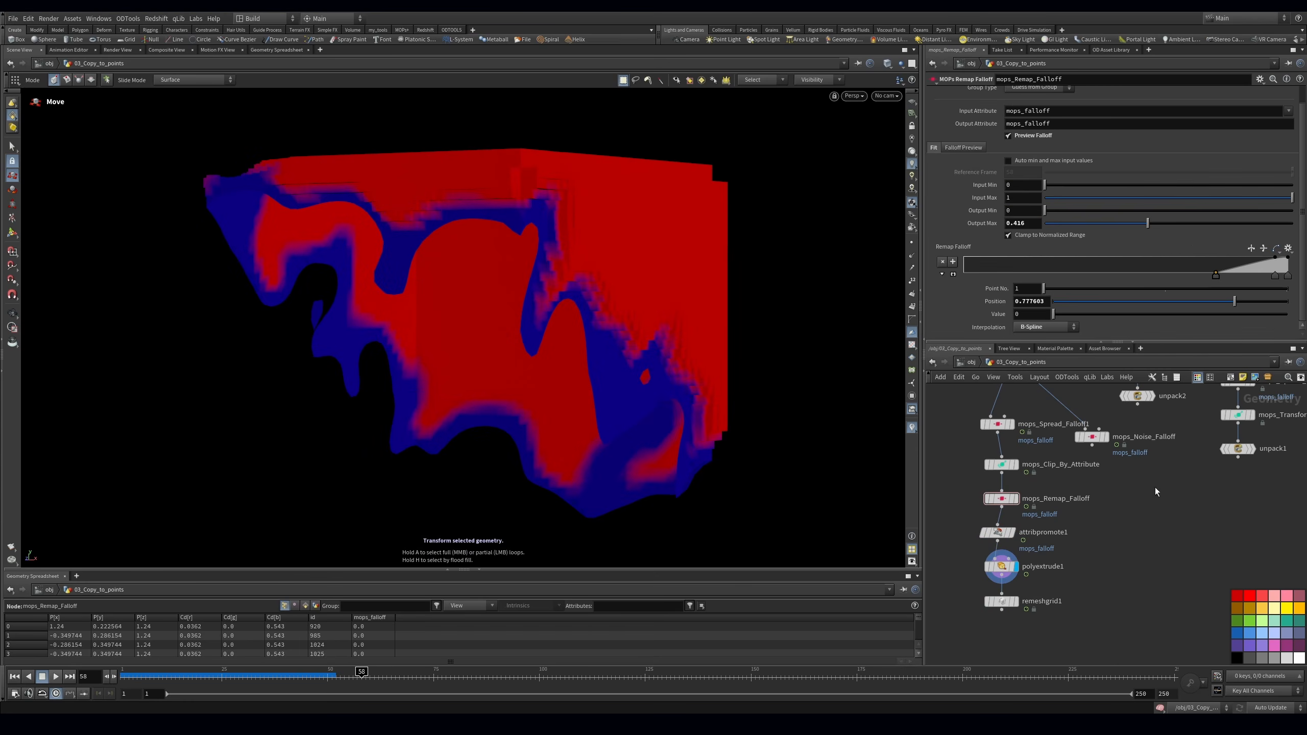
drag(1258, 226, 1072, 223)
double_click(1021, 210)
text(2)
key(Return)
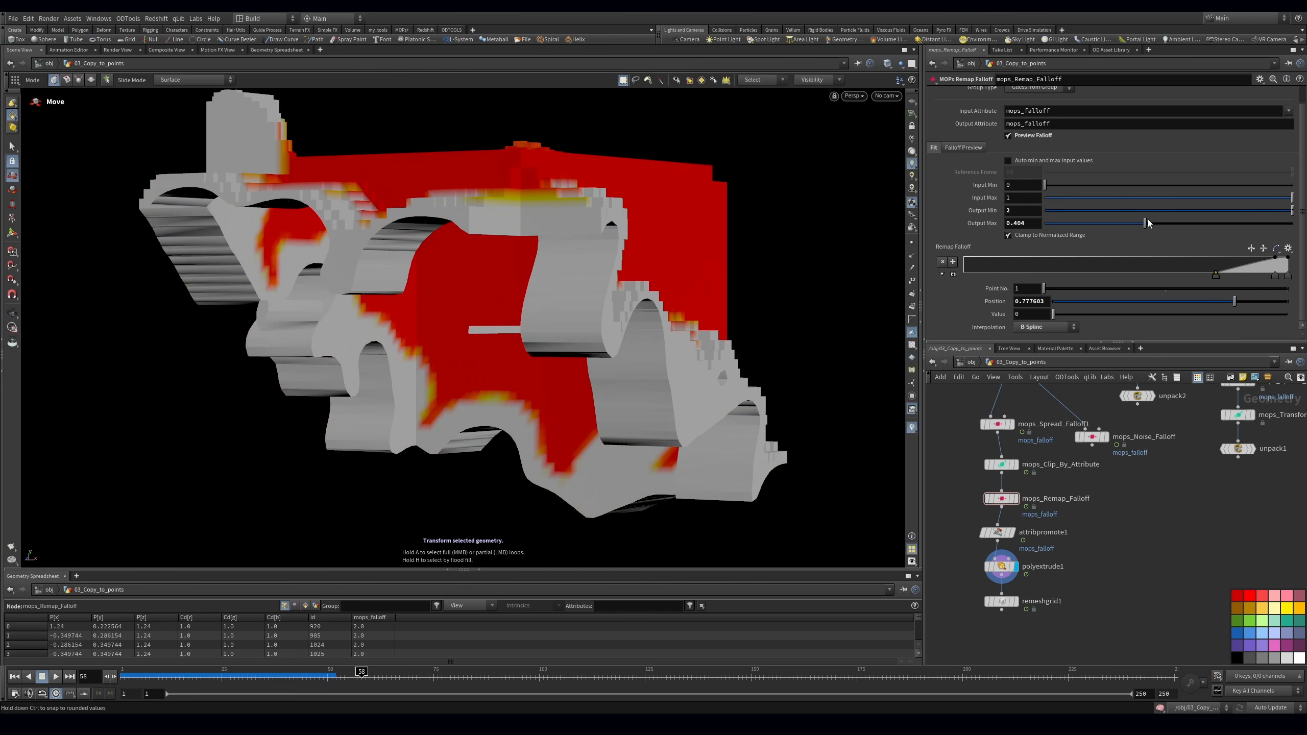
text(1.5)
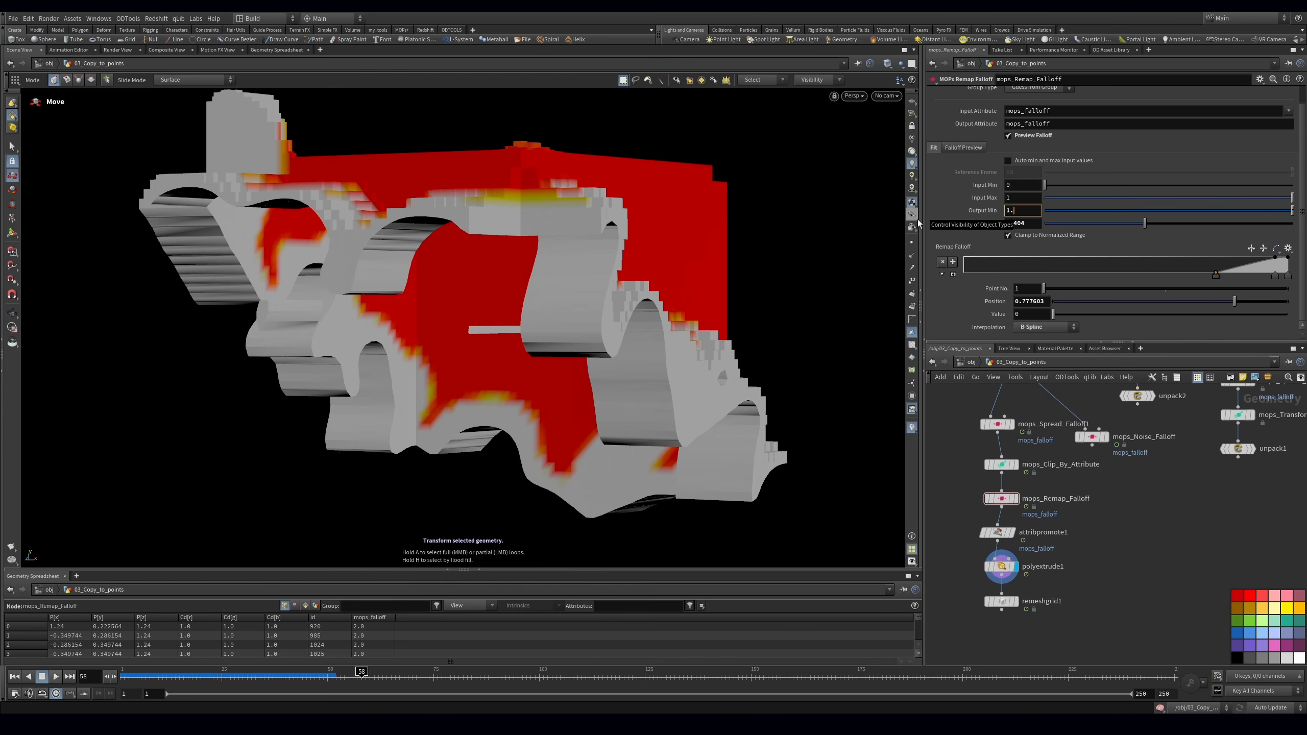
key(Return)
drag(1132, 227, 1233, 224)
Display remeshgrid1 and scrub the timeline to examine the animated remeshed shell from several angles
drag(971, 586, 1111, 618)
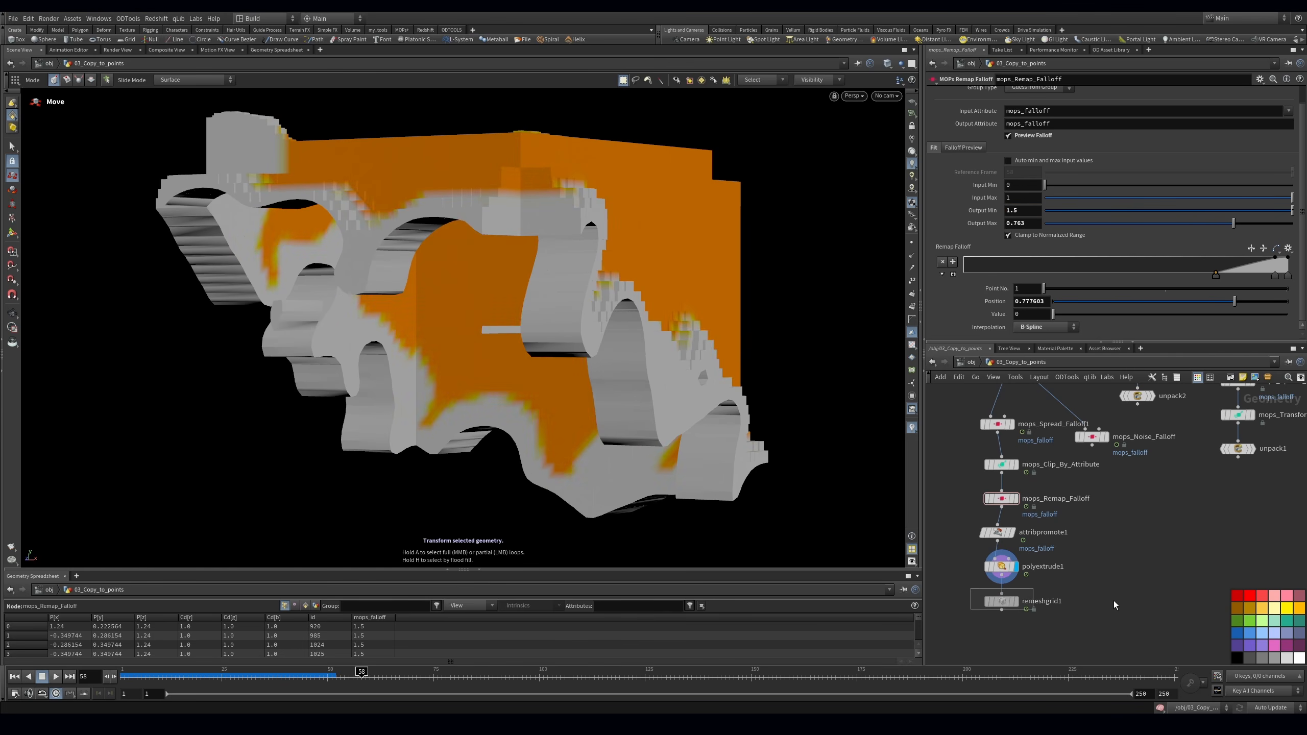
key(r)
alt+right_drag(678, 191, 648, 251)
mouse_move(648, 251)
alt+mouse_down()
mouse_move(639, 301)
mouse_move(695, 313)
mouse_move(648, 265)
alt+mouse_up()
key(t)
drag(138, 675, 285, 674)
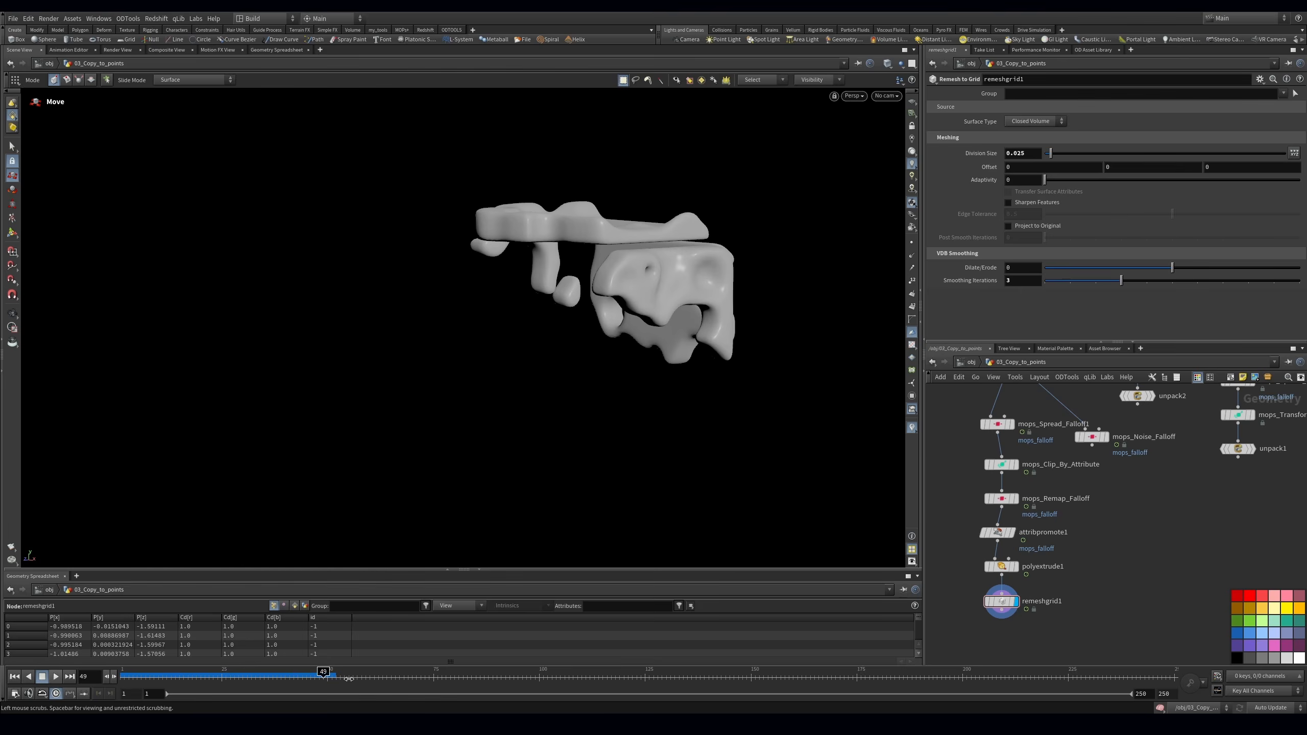
scroll(758, 291, up, 3)
alt+drag(652, 336, 592, 360)
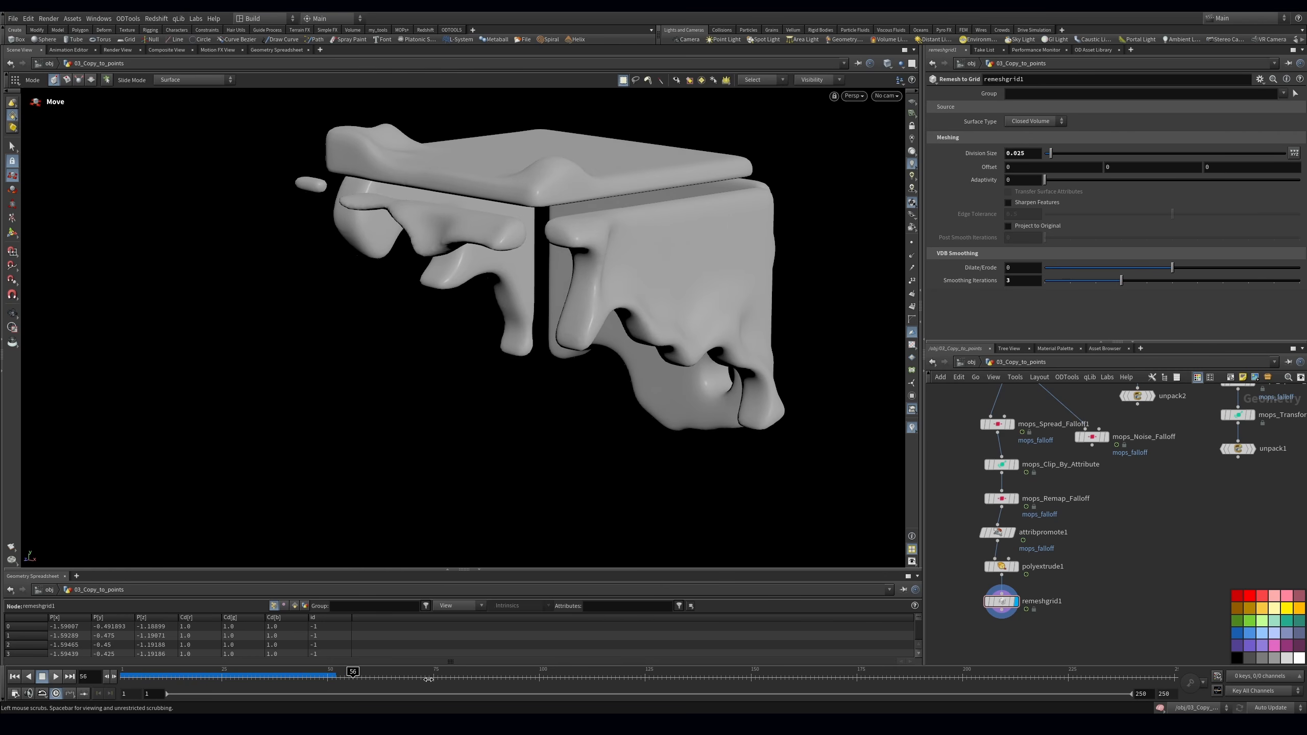
key(Escape)
drag(719, 354, 640, 354)
right_drag(625, 331, 524, 329)
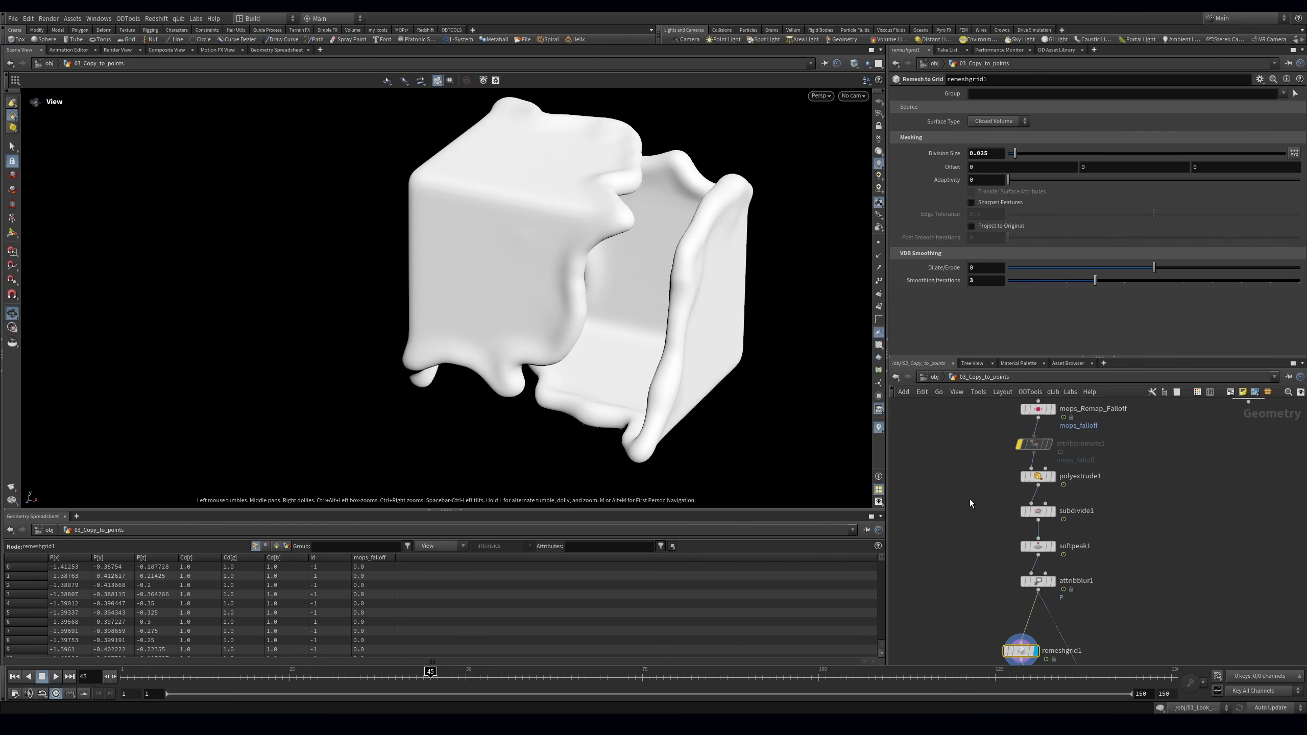
Disable the Distance Scale local attribute on polyextrude1
middle_drag(968, 478, 960, 503)
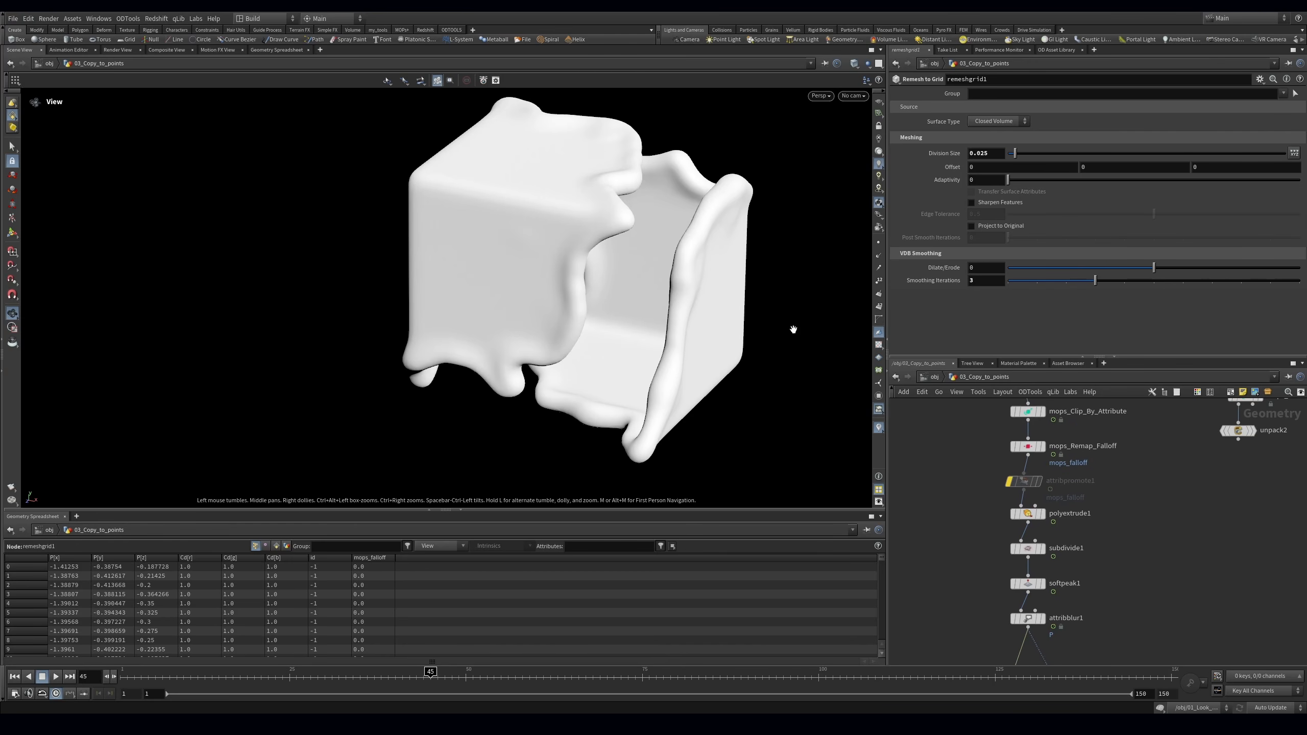
drag(678, 237, 650, 261)
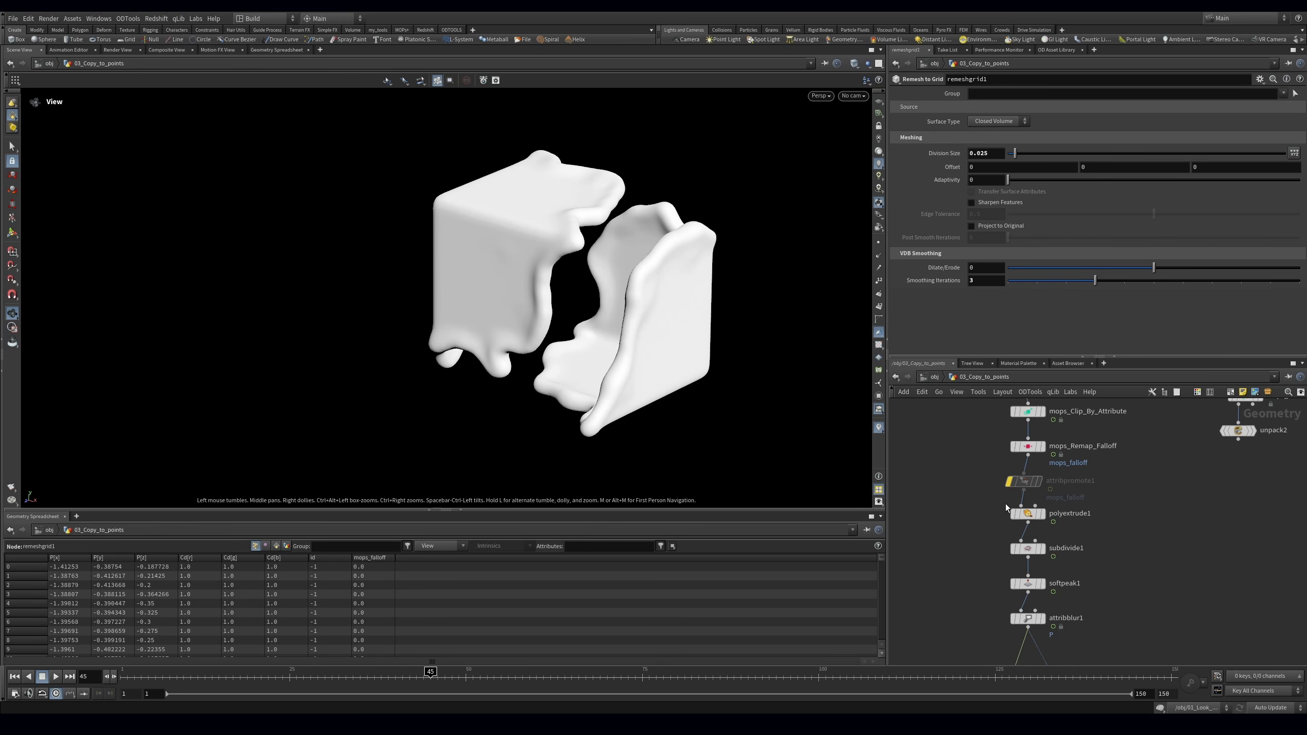
click(1073, 516)
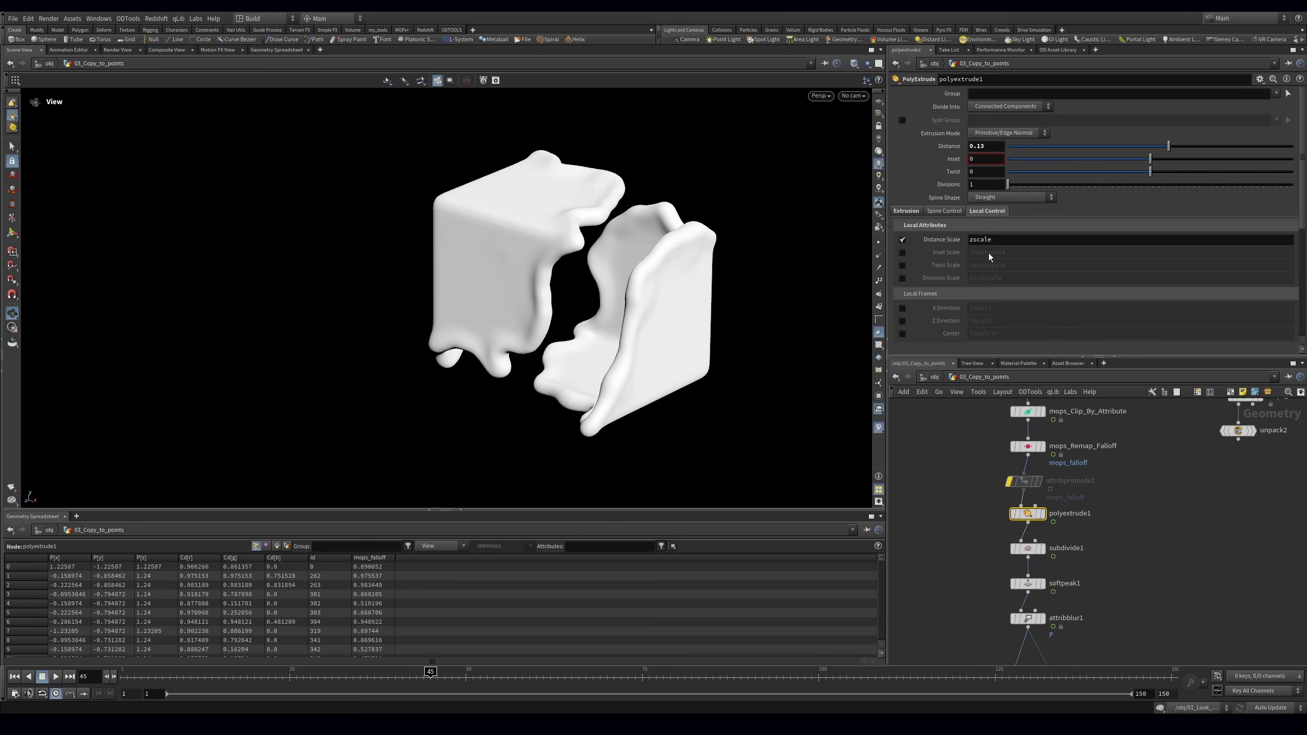
click(902, 239)
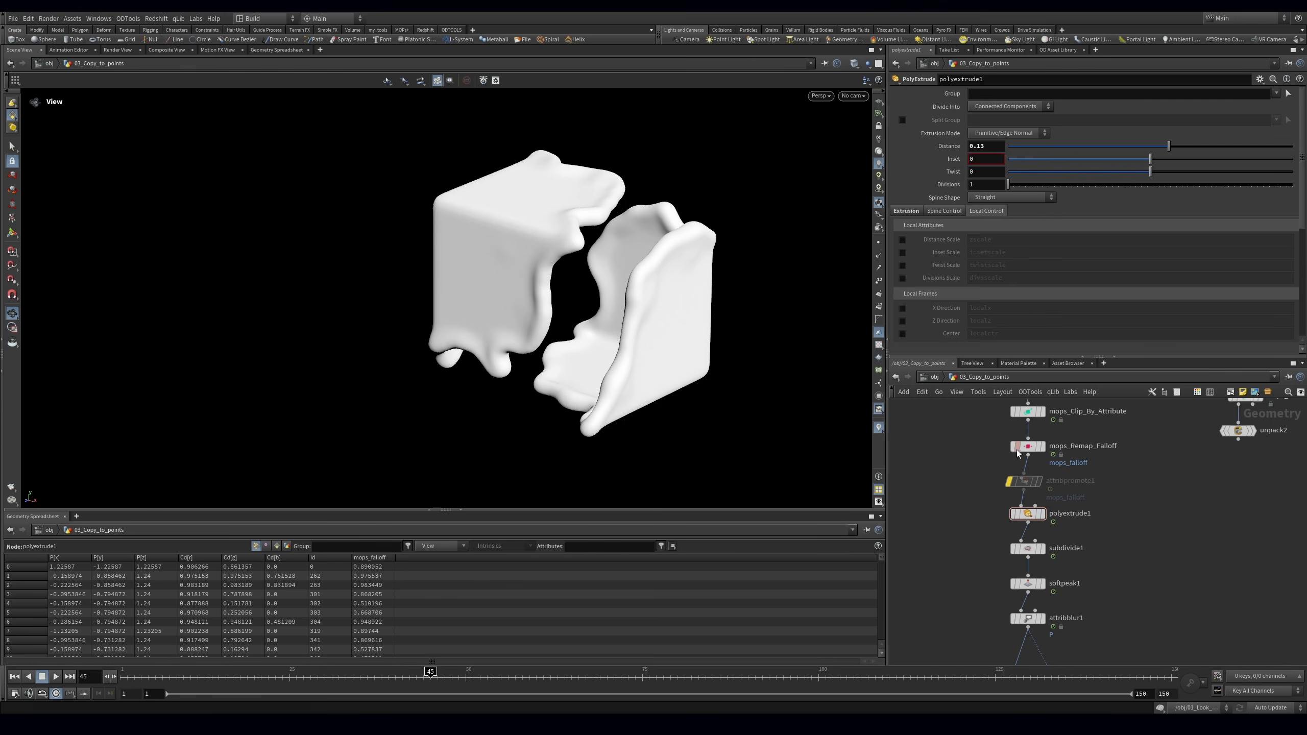
Display mops_Remap_Falloff and polyextrude1 in turn, and examine the falloff along the extruded edges up close
middle_drag(1124, 546, 1117, 493)
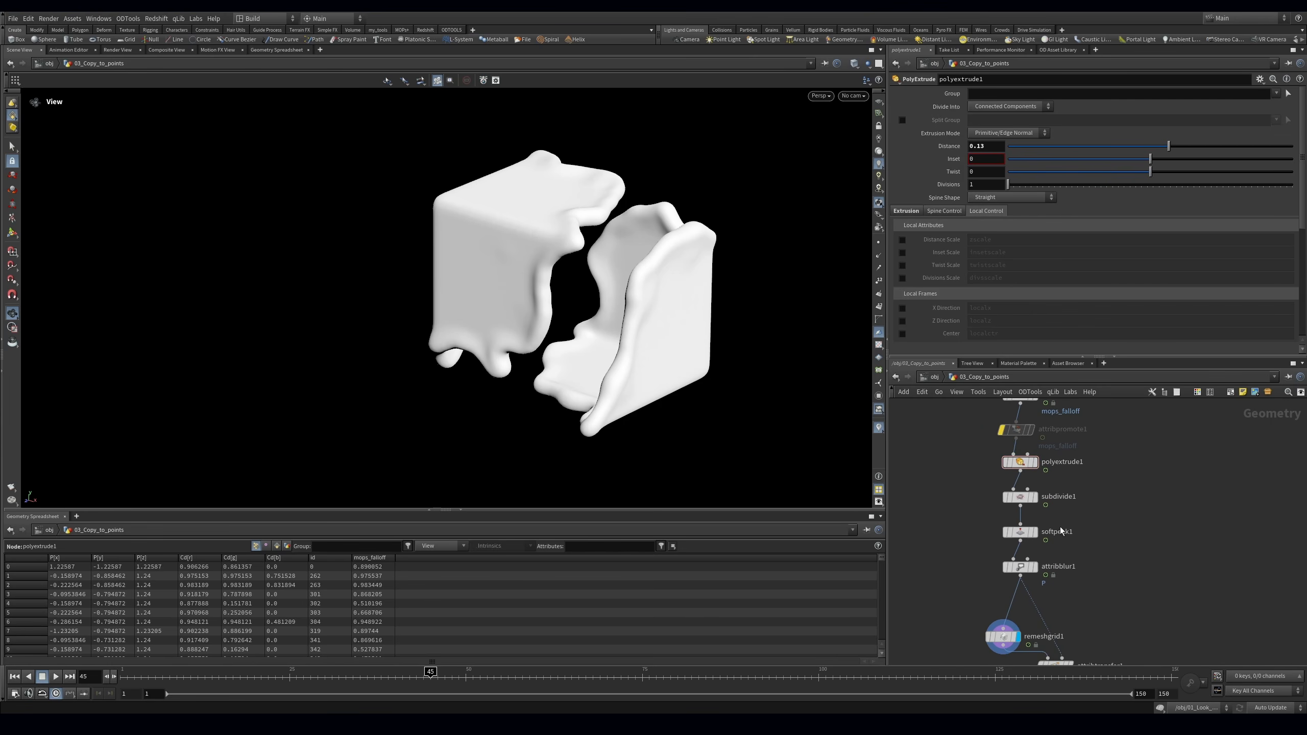
middle_drag(1084, 443, 1088, 487)
click(1009, 441)
click(1024, 441)
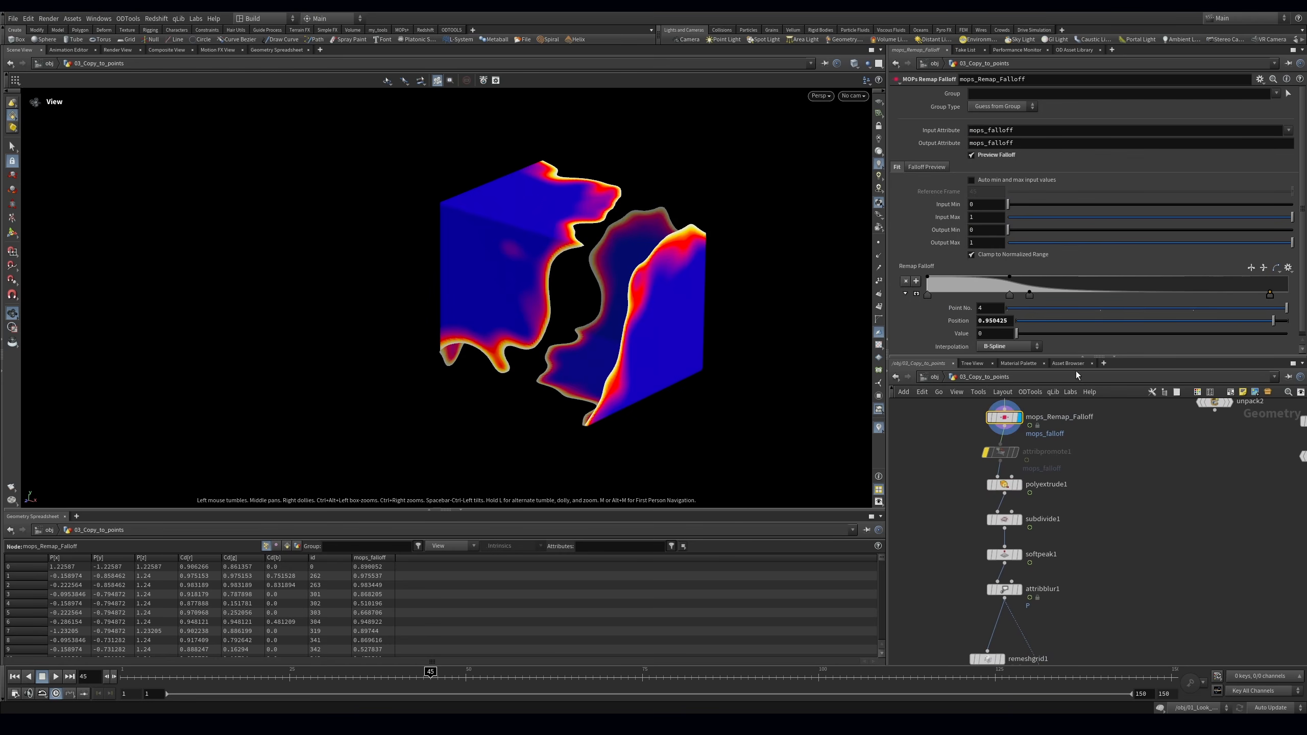
click(1003, 484)
click(1018, 484)
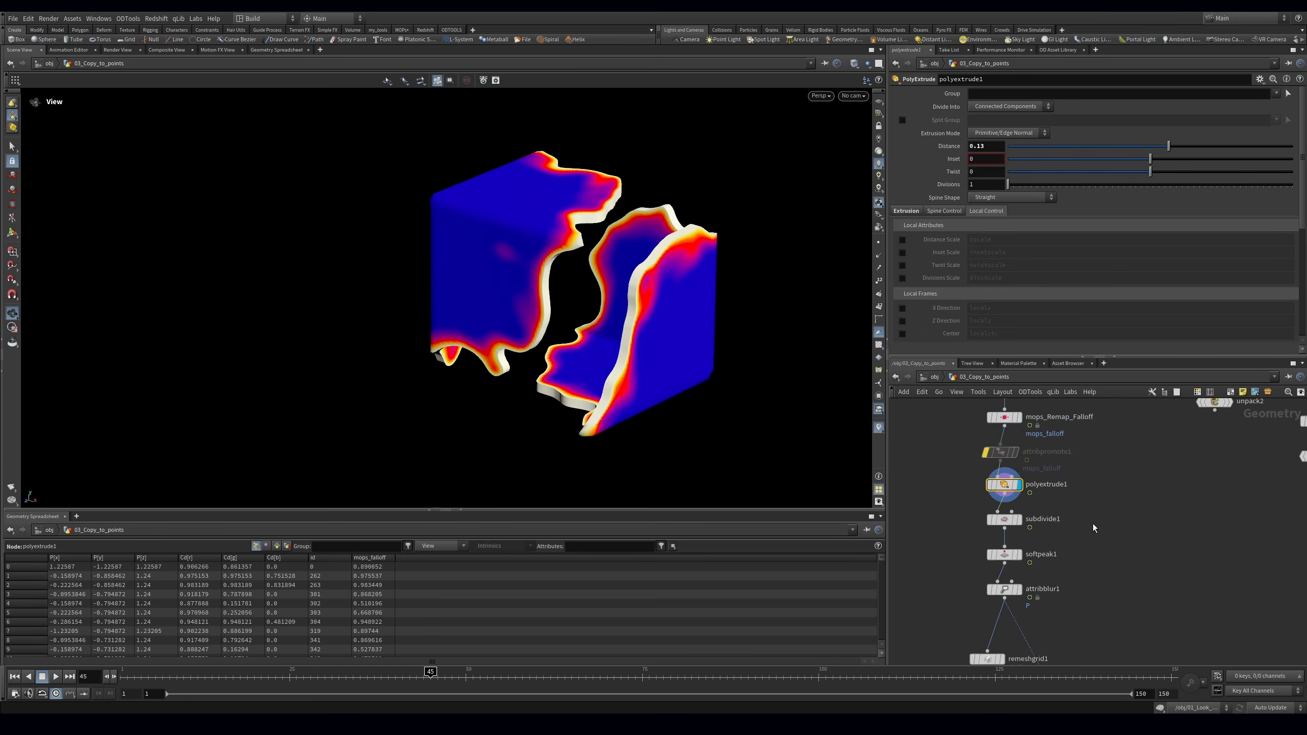
scroll(610, 234, up, 6)
drag(610, 234, 585, 262)
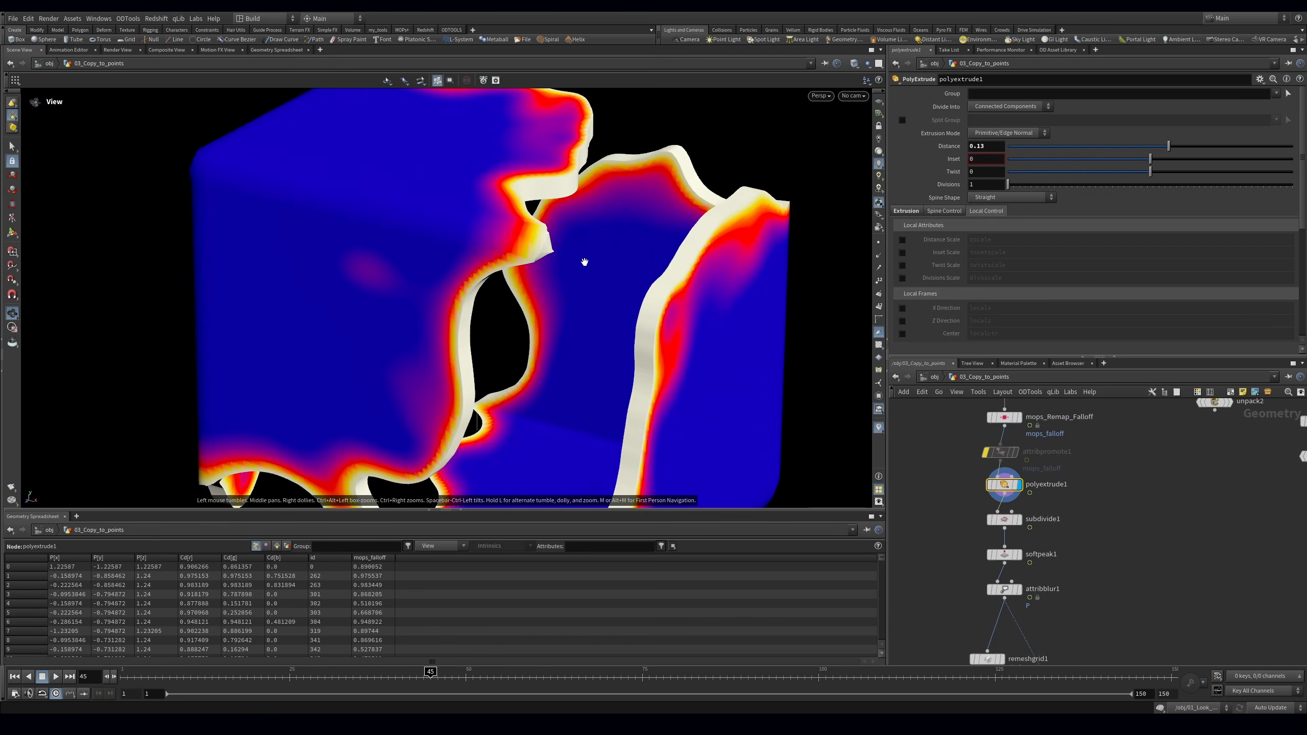
Display subdivide1 and show the shaded geometry with its wireframe
click(996, 517)
click(1018, 518)
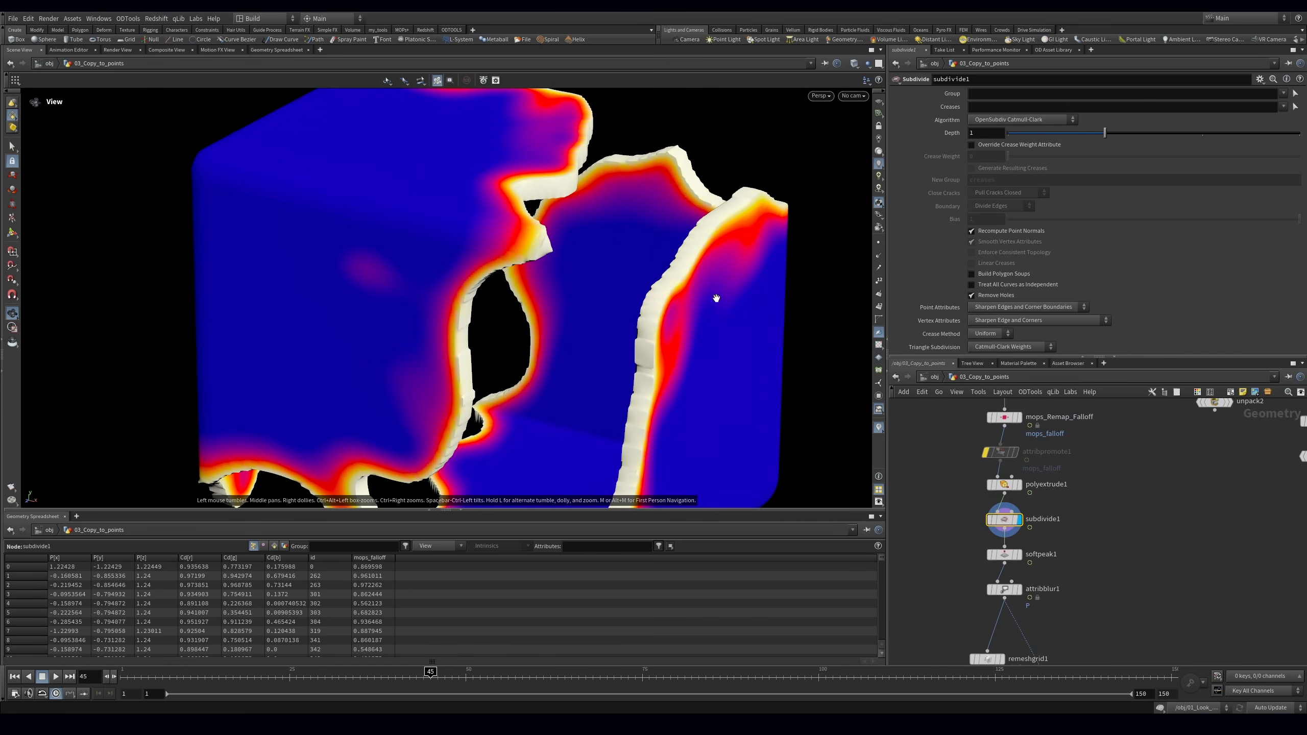
key(shift+w)
Display softpeak1 to examine its attribute-driven peaking along the edges, and try and undo a slightly larger Distance
click(1050, 499)
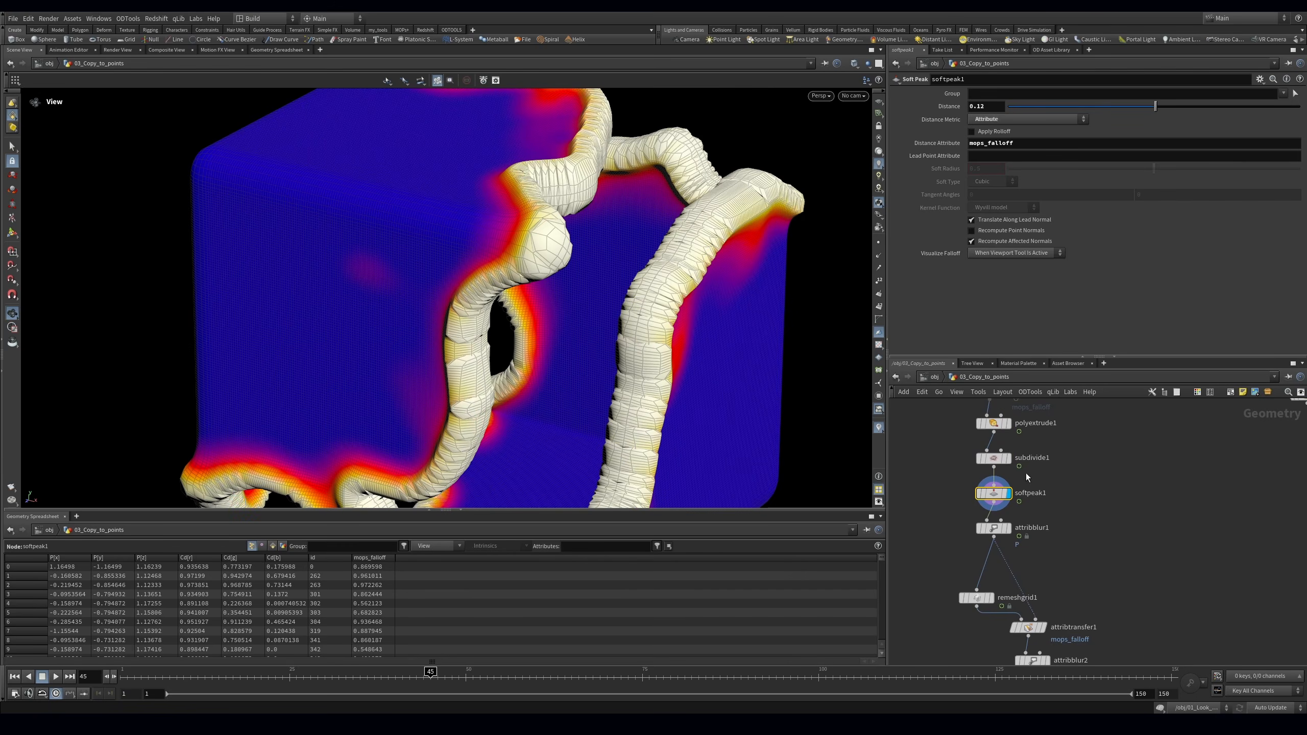
click(998, 120)
click(1022, 123)
key(Return)
drag(586, 285, 514, 231)
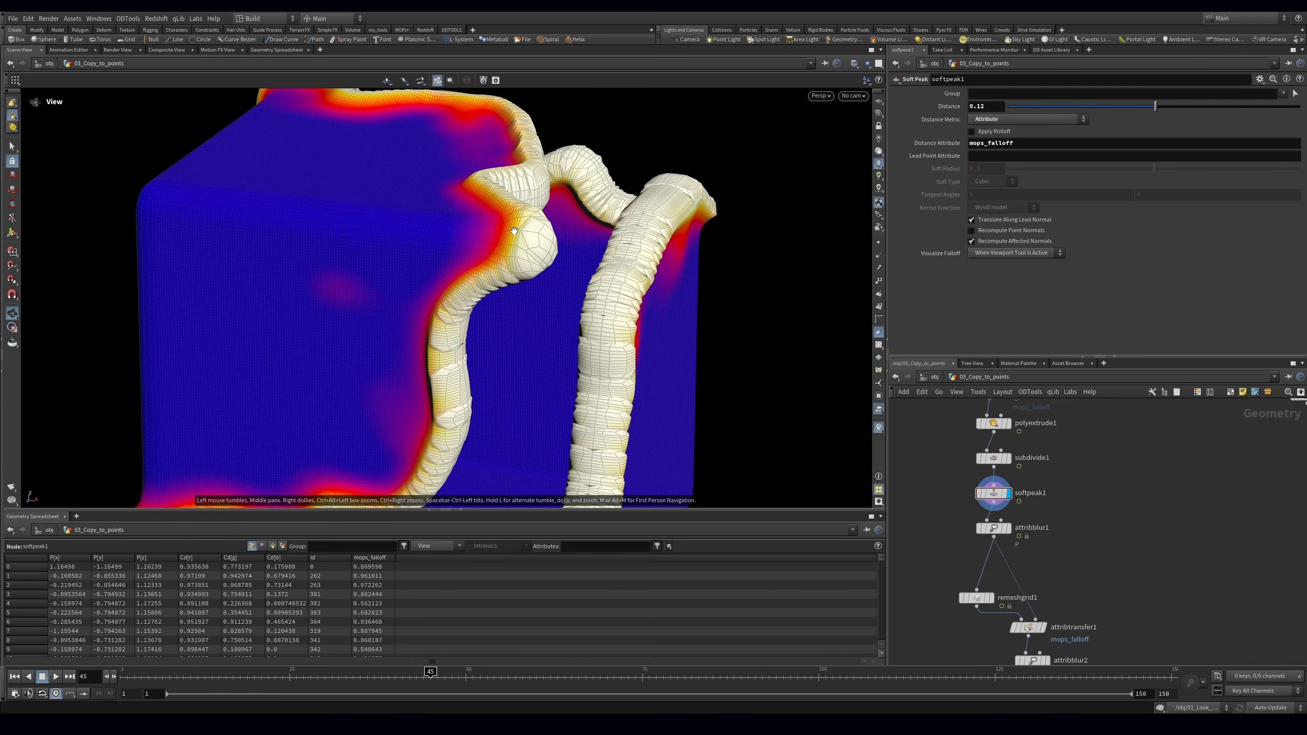
drag(630, 286, 530, 245)
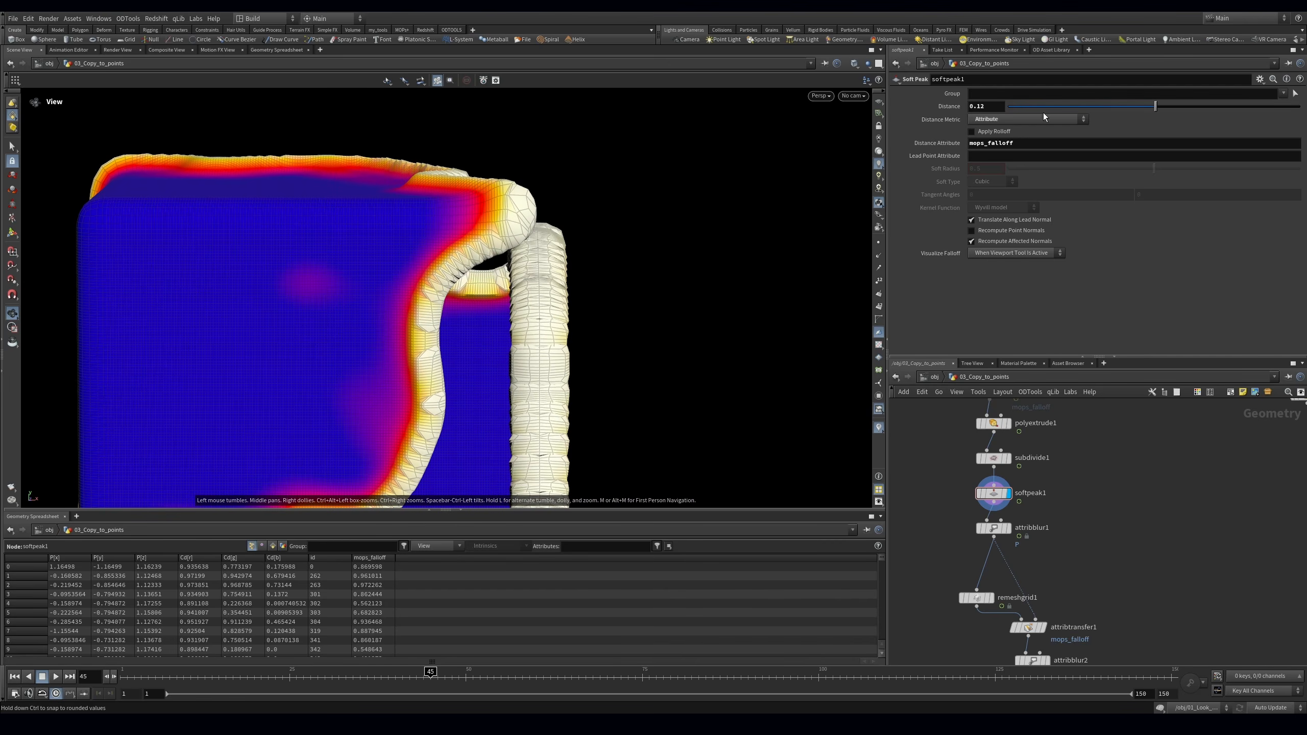
drag(1156, 112, 1164, 109)
key(ctrl+z)
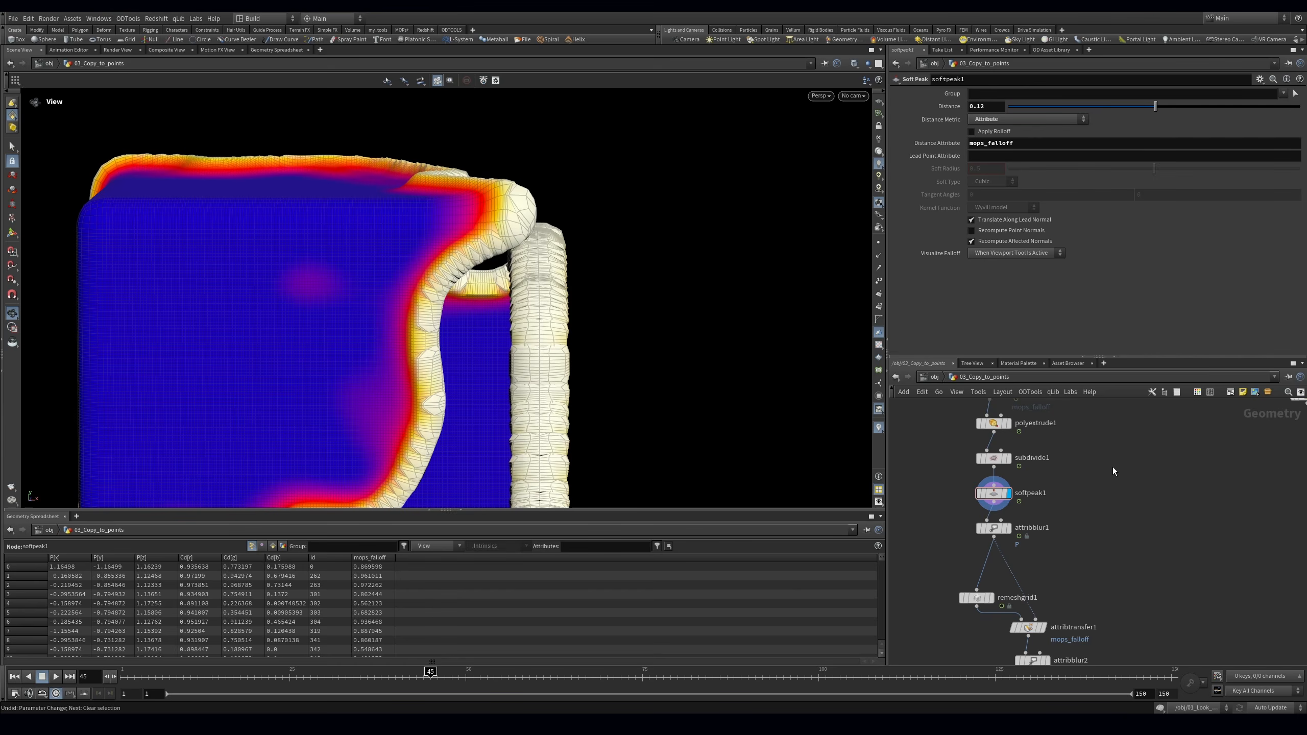
Display attribblur1 and examine how it smooths the thickened edges
middle_drag(1087, 515, 1082, 474)
click(987, 486)
drag(495, 242, 547, 194)
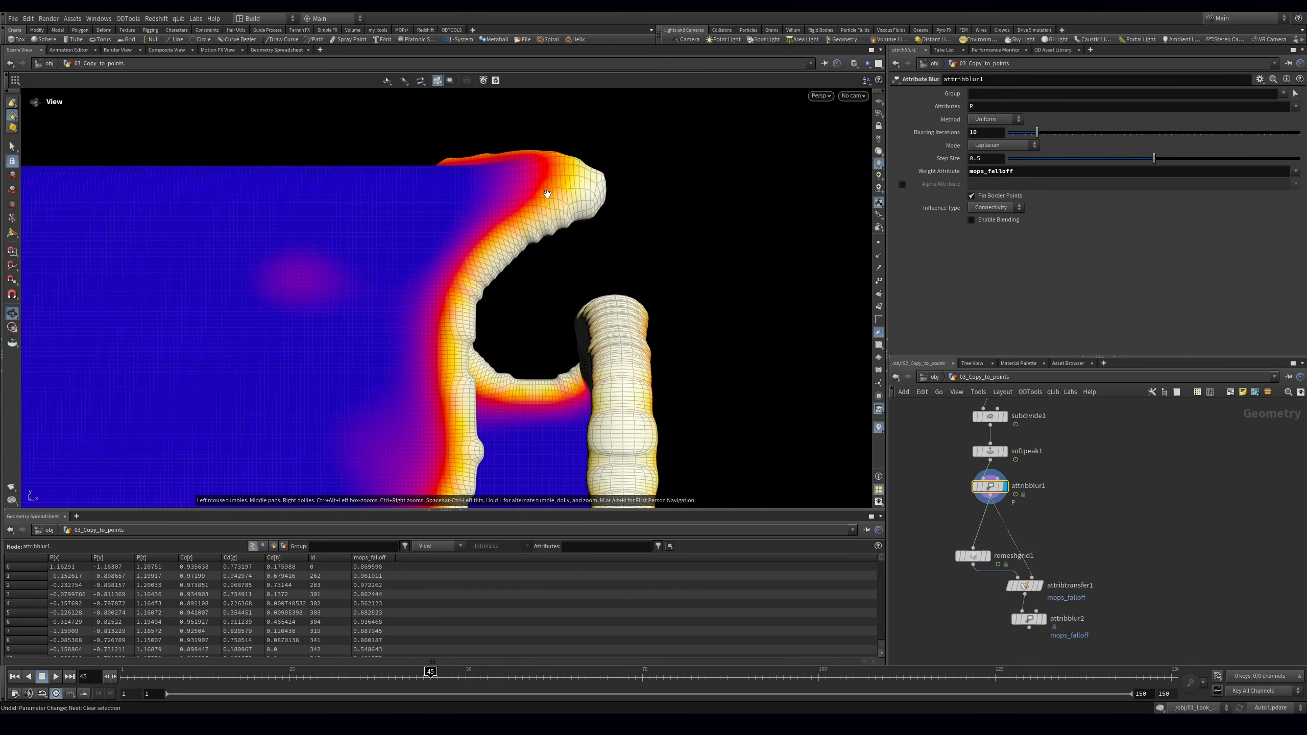
Try attribblur1 with an empty Weight Attribute, and undo the change
double_click(1024, 171)
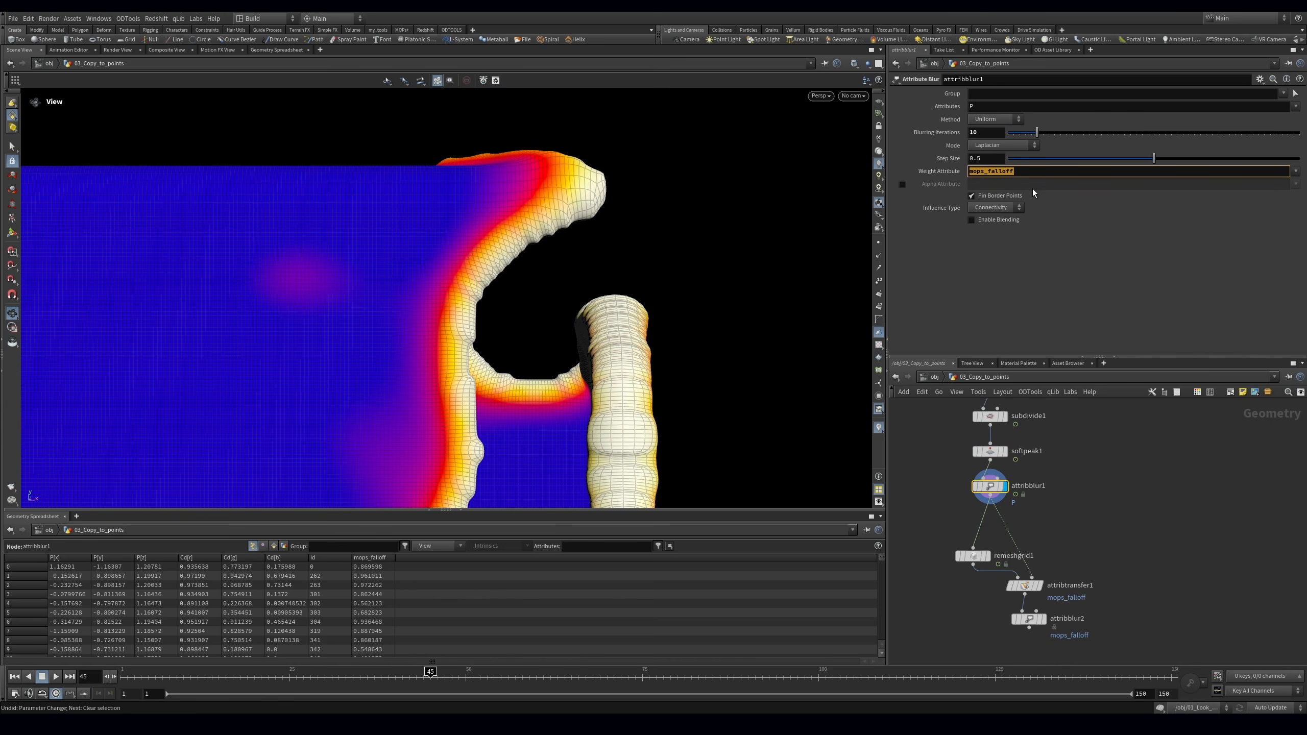
key(Return)
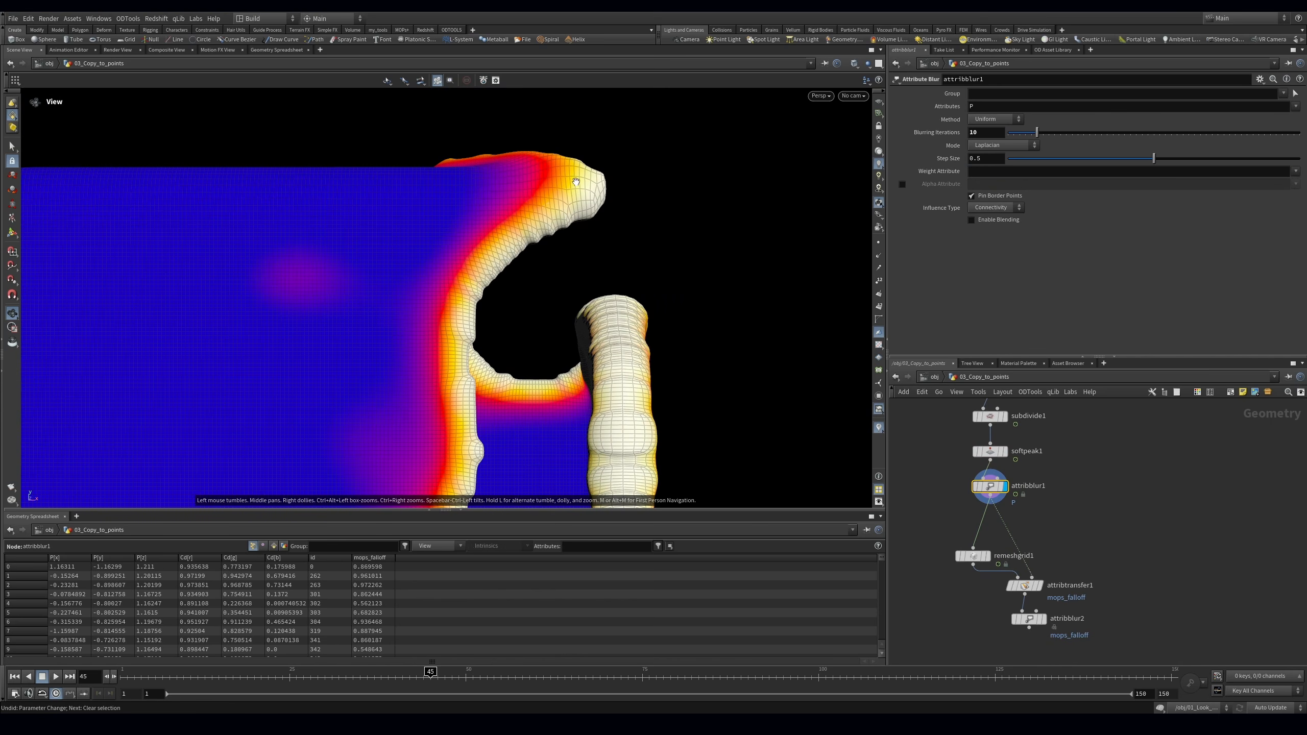
key(ctrl+z)
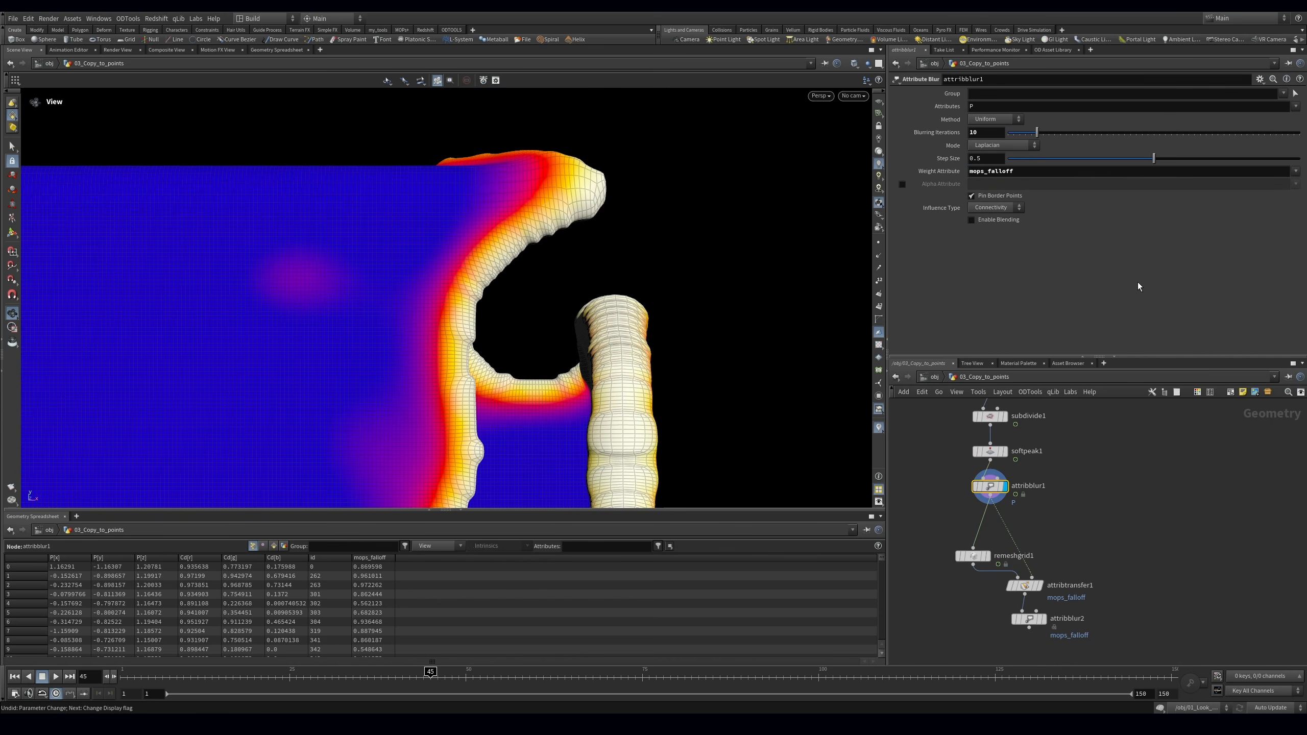
Test a much higher blur on attribblur1 and set its Blurring Iterations to 12
drag(1036, 133, 1173, 132)
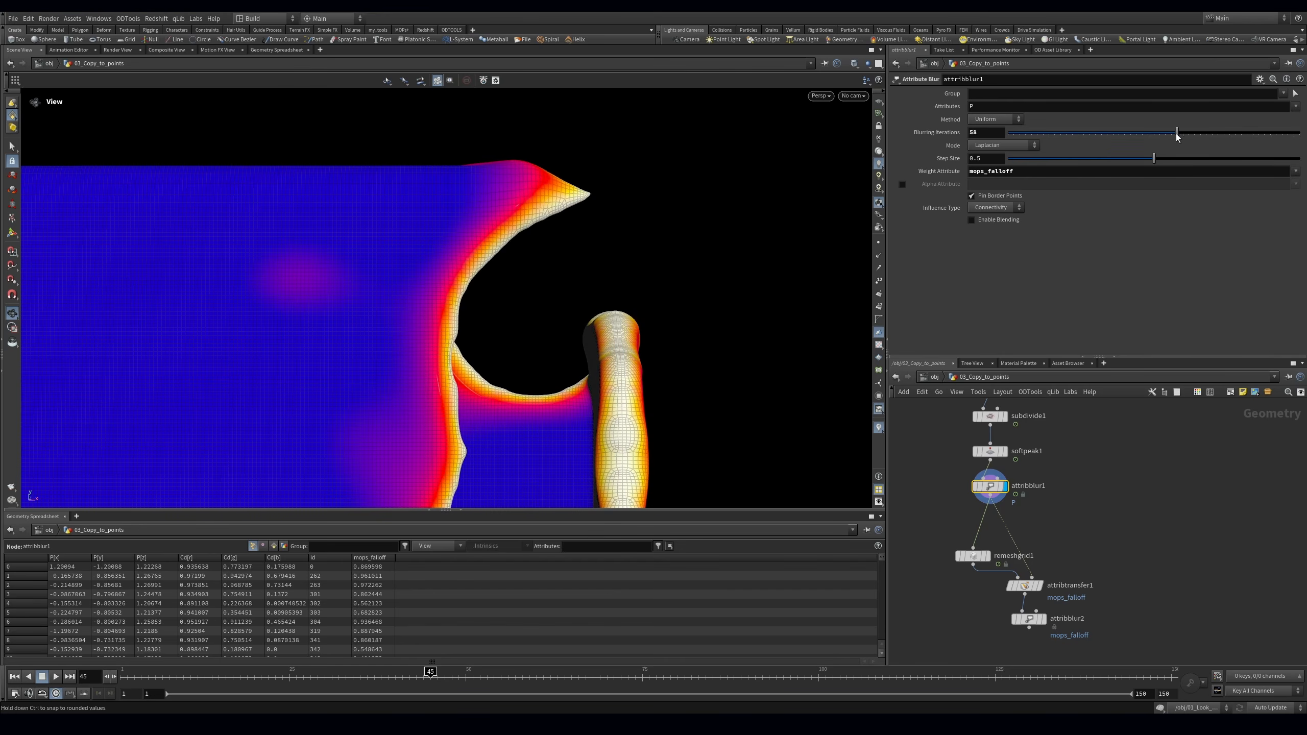
mouse_move(1039, 132)
mouse_down()
mouse_move(1015, 132)
mouse_move(1044, 132)
mouse_up()
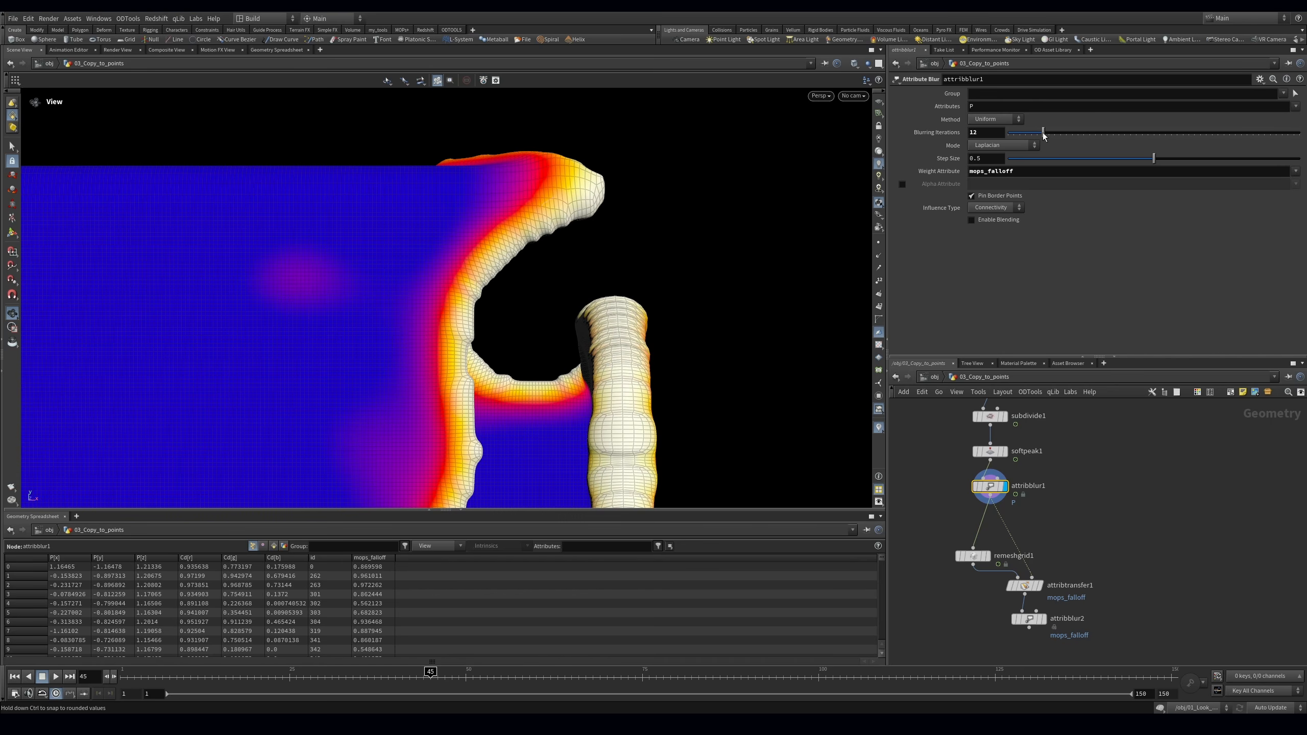
Display remeshgrid1, attribtransfer1 and attribblur2 in turn to examine the remeshed surface and its transferred, blurred mops_falloff
middle_drag(964, 560, 965, 535)
click(966, 529)
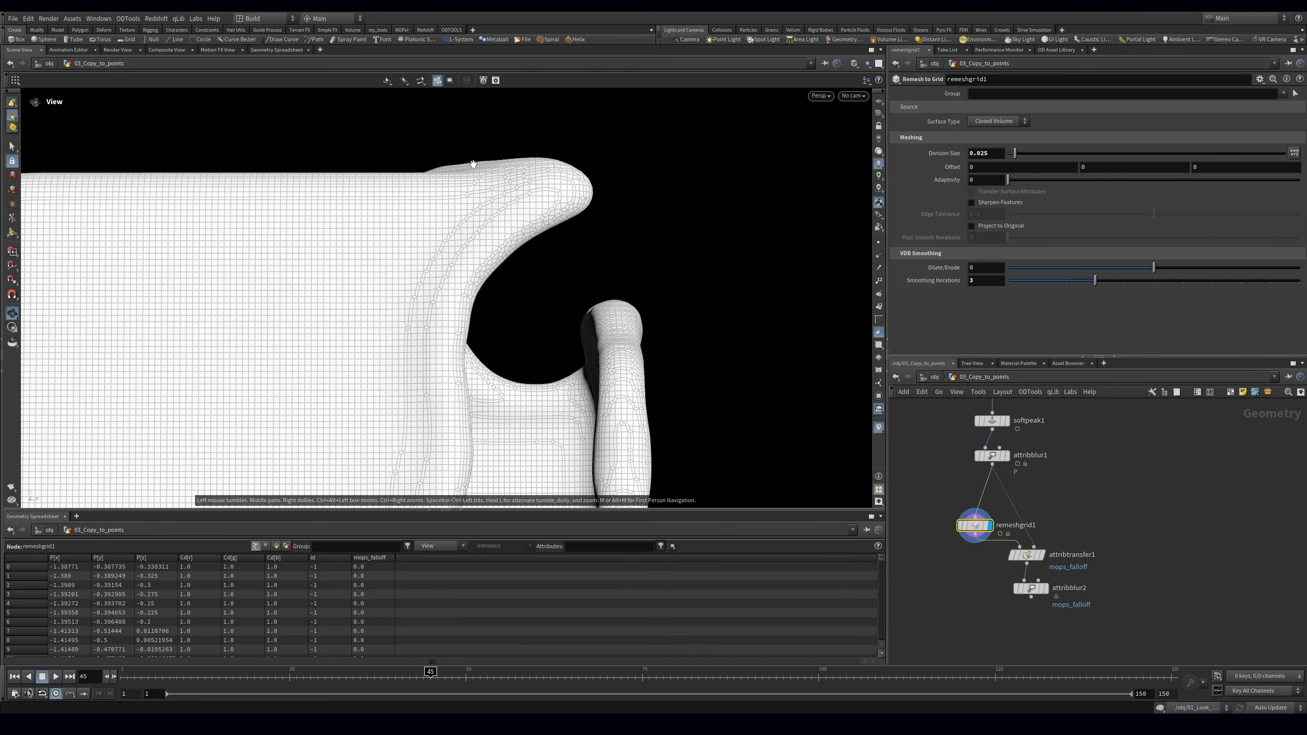
click(1039, 554)
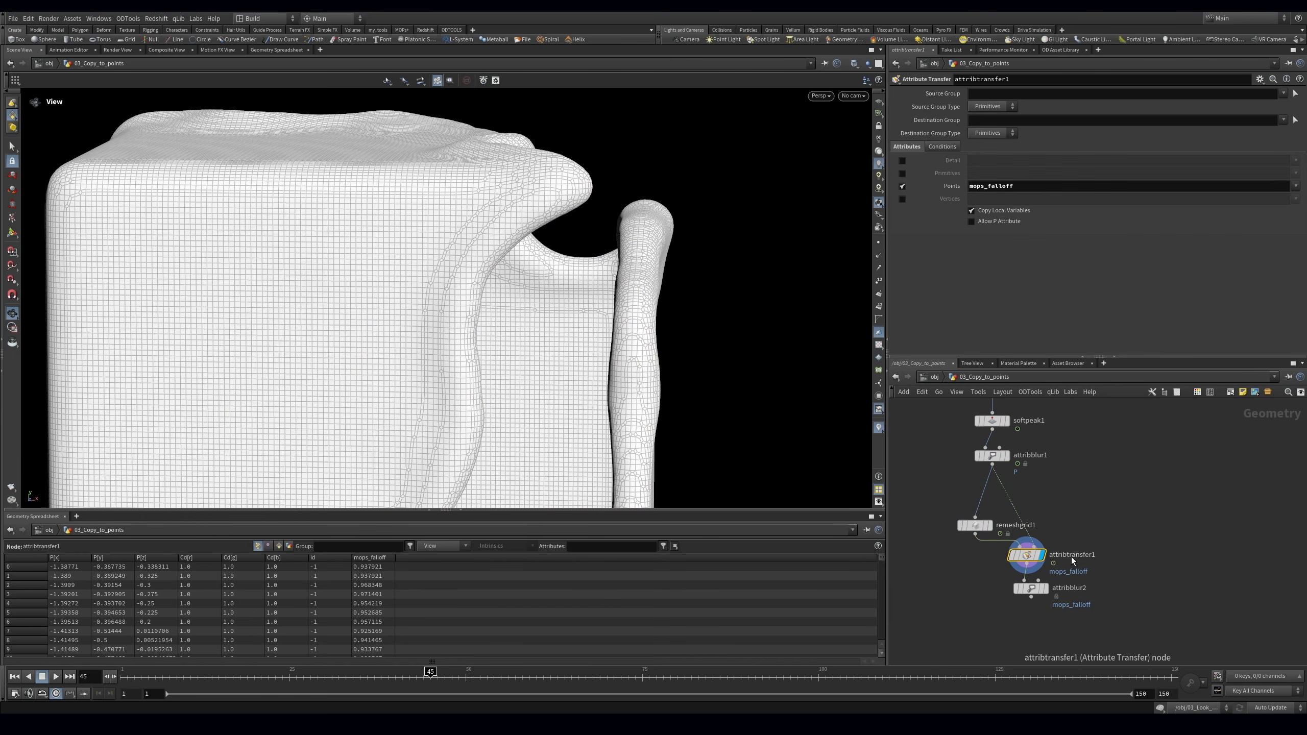
drag(950, 568, 1057, 612)
key(r)
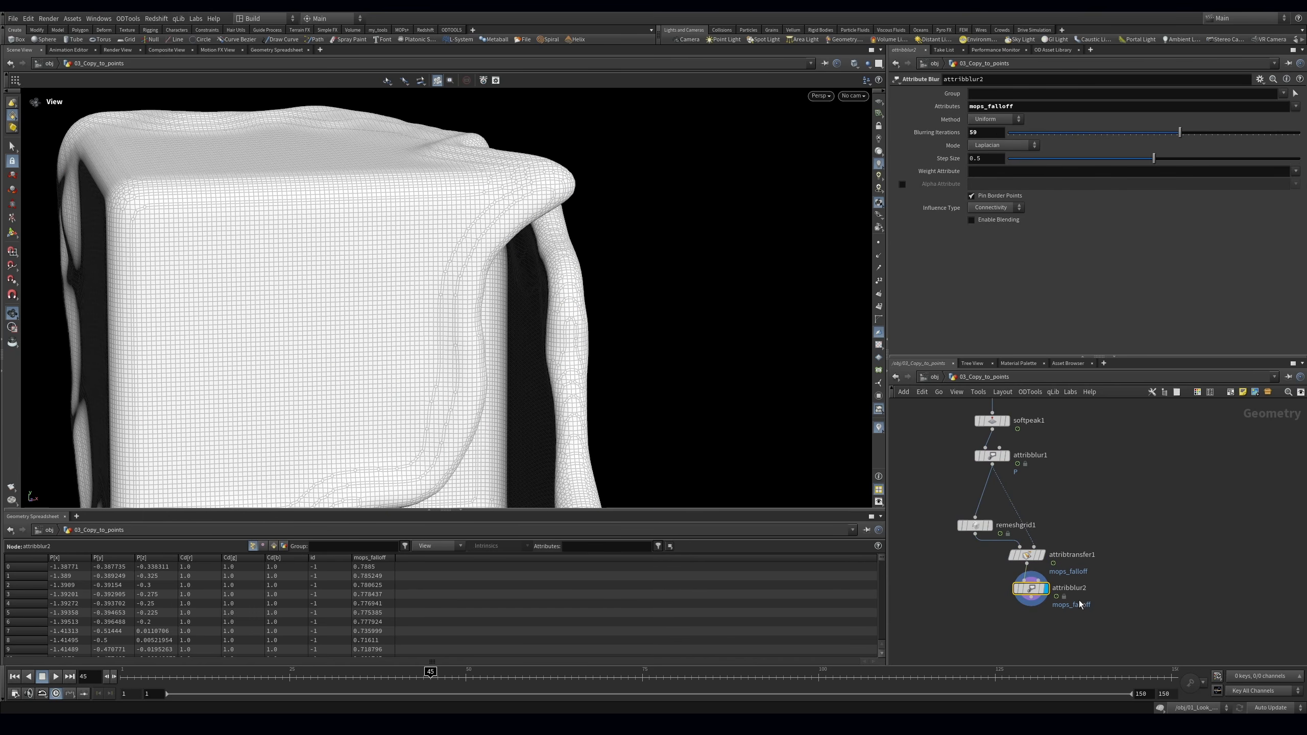
Hide the wireframe overlay on the shaded geometry and examine the whole remeshed box with its rounded edges
mouse_move(541, 166)
right_down()
mouse_move(467, 210)
mouse_move(514, 210)
mouse_move(551, 247)
mouse_move(460, 204)
right_up()
key(shift+w)
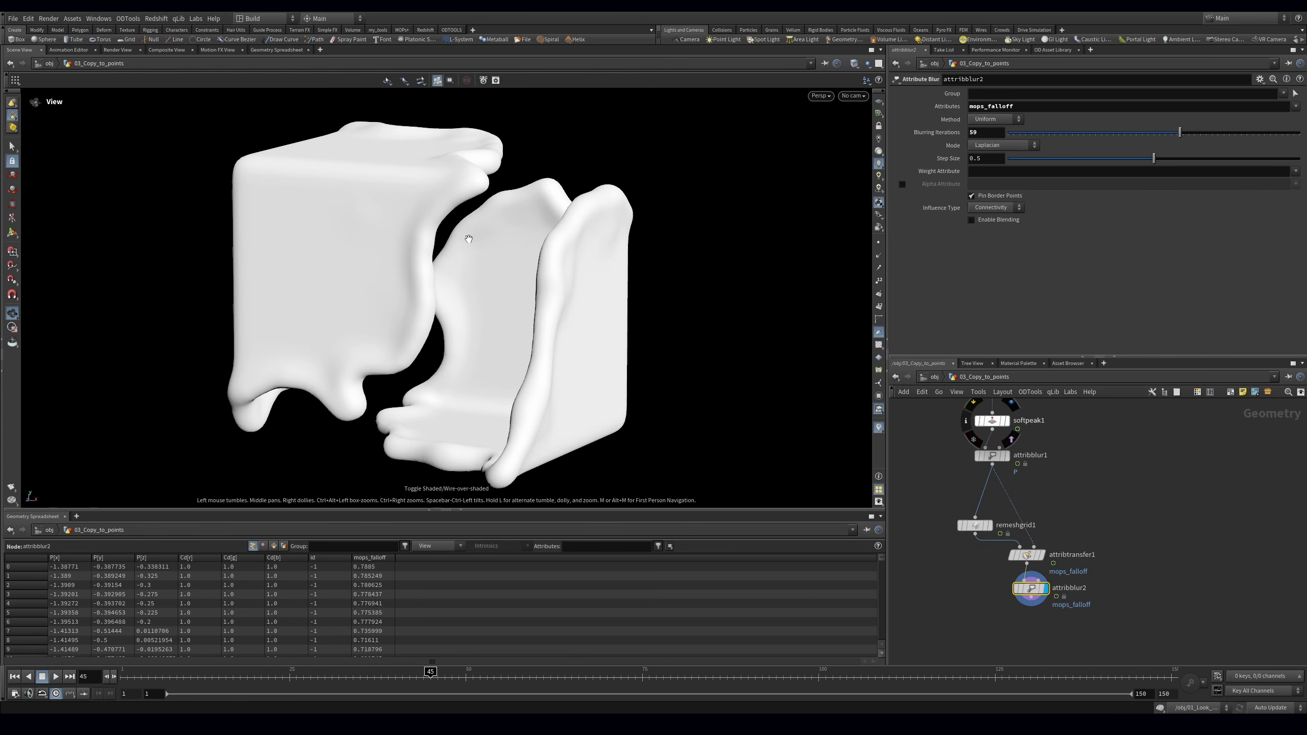
drag(431, 239, 562, 292)
Start the viewport selection for mops_Spread_Falloff1's Start Point Group and examine the points of box2 from several sides
middle_drag(1082, 436, 1061, 567)
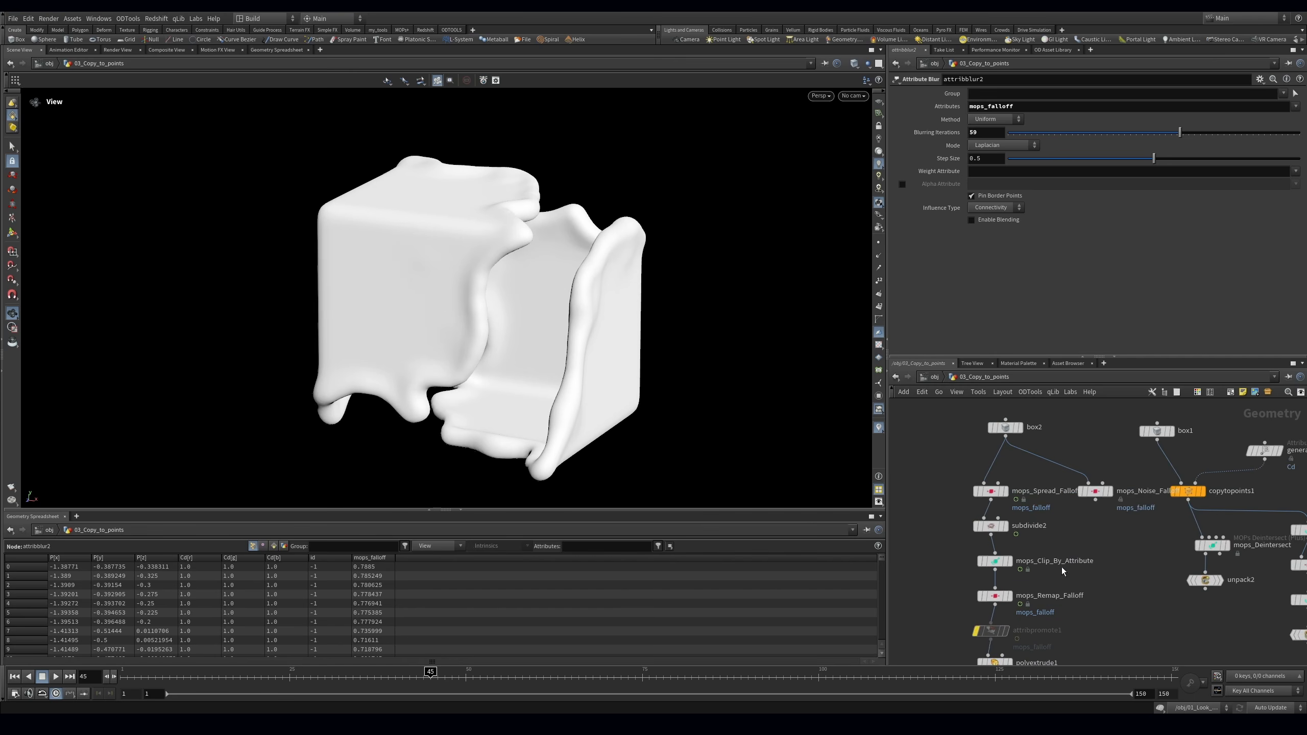
click(984, 492)
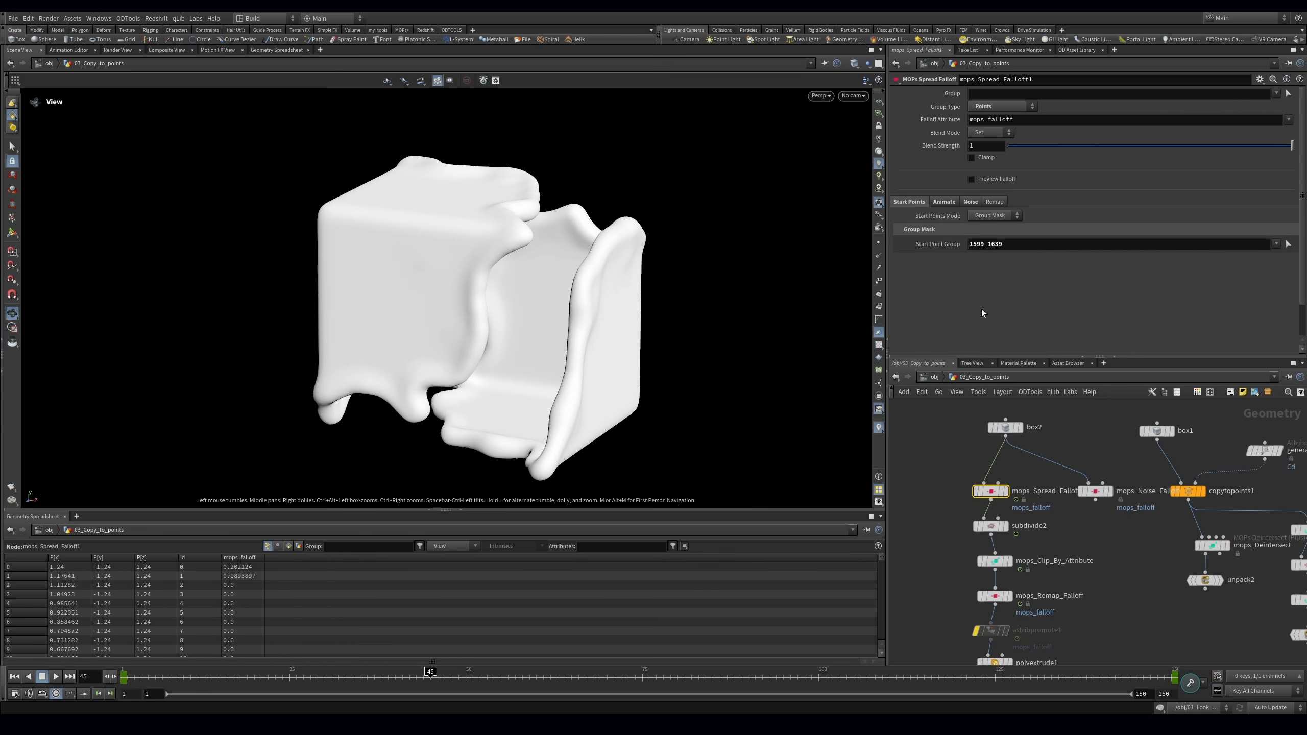
click(1288, 244)
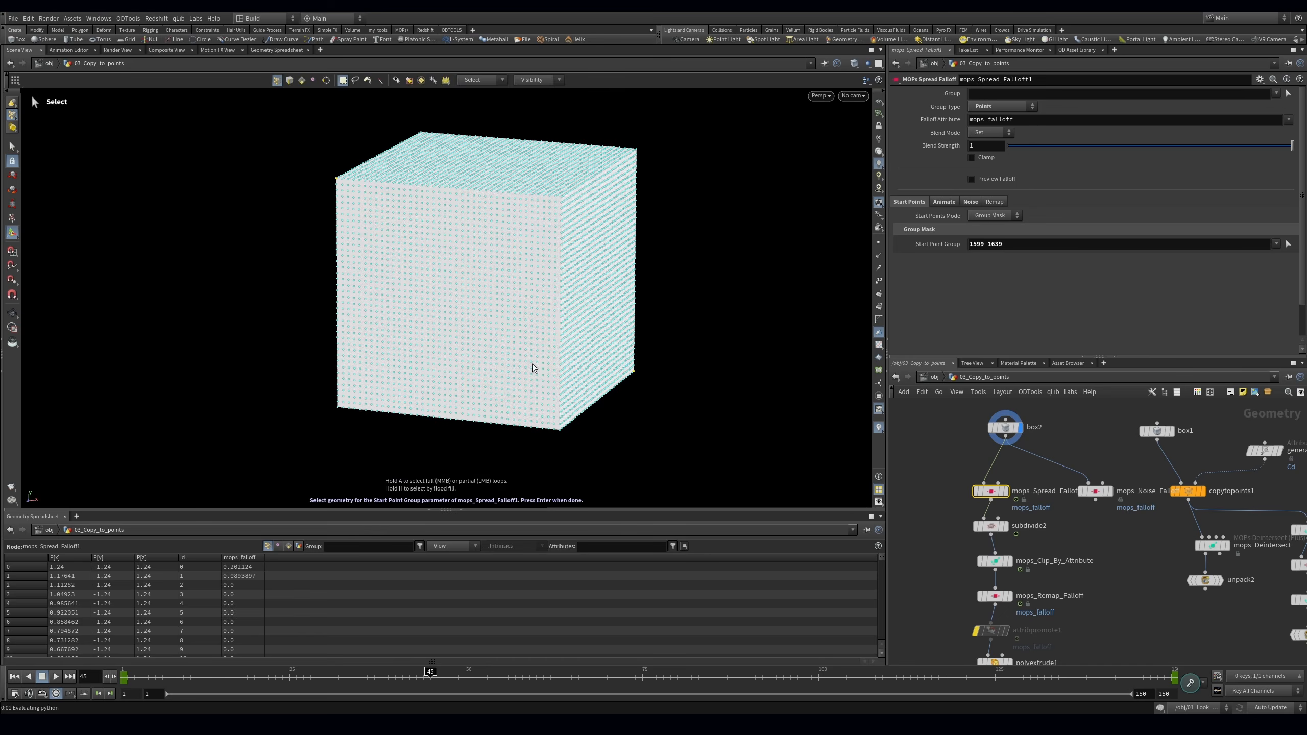
drag(625, 297, 537, 350)
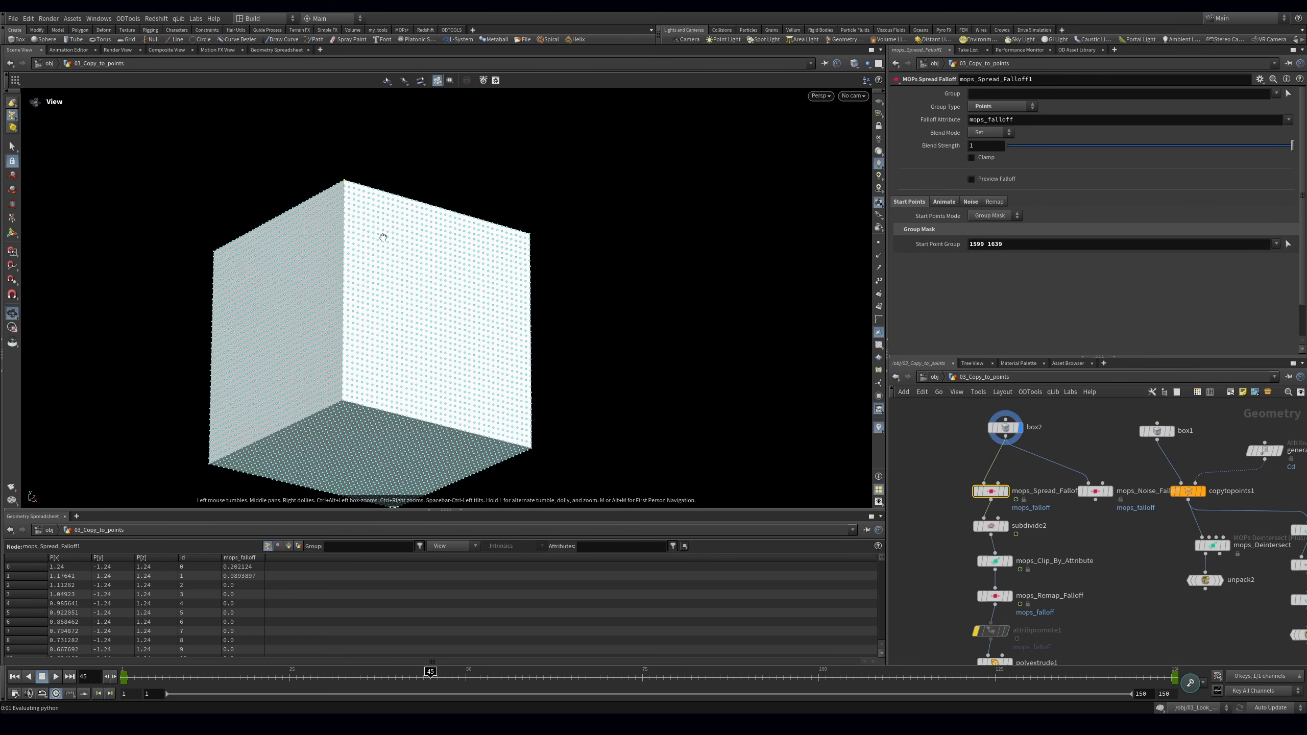
alt+drag(383, 237, 355, 270)
Display mops_Spread_Falloff1 with Preview Falloff enabled and scrub the animation to frame 33 to examine the spread
click(1001, 491)
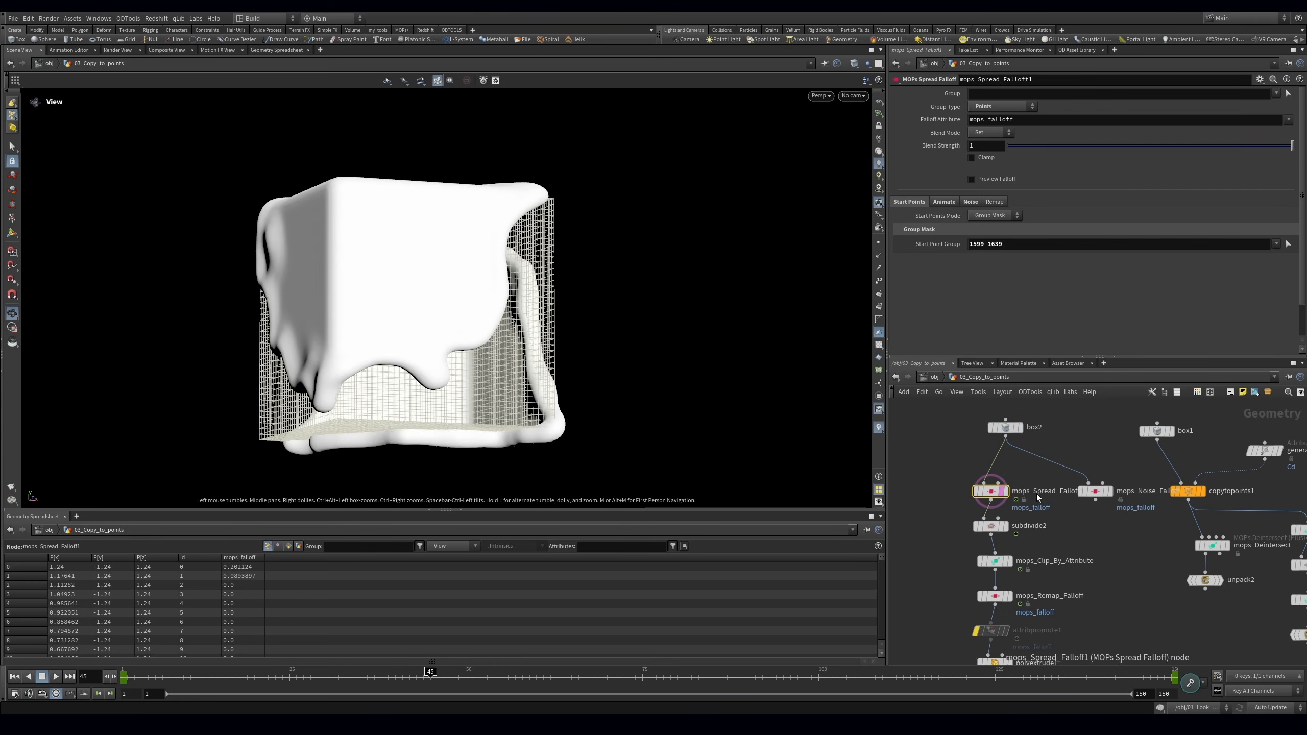
click(1005, 491)
click(971, 178)
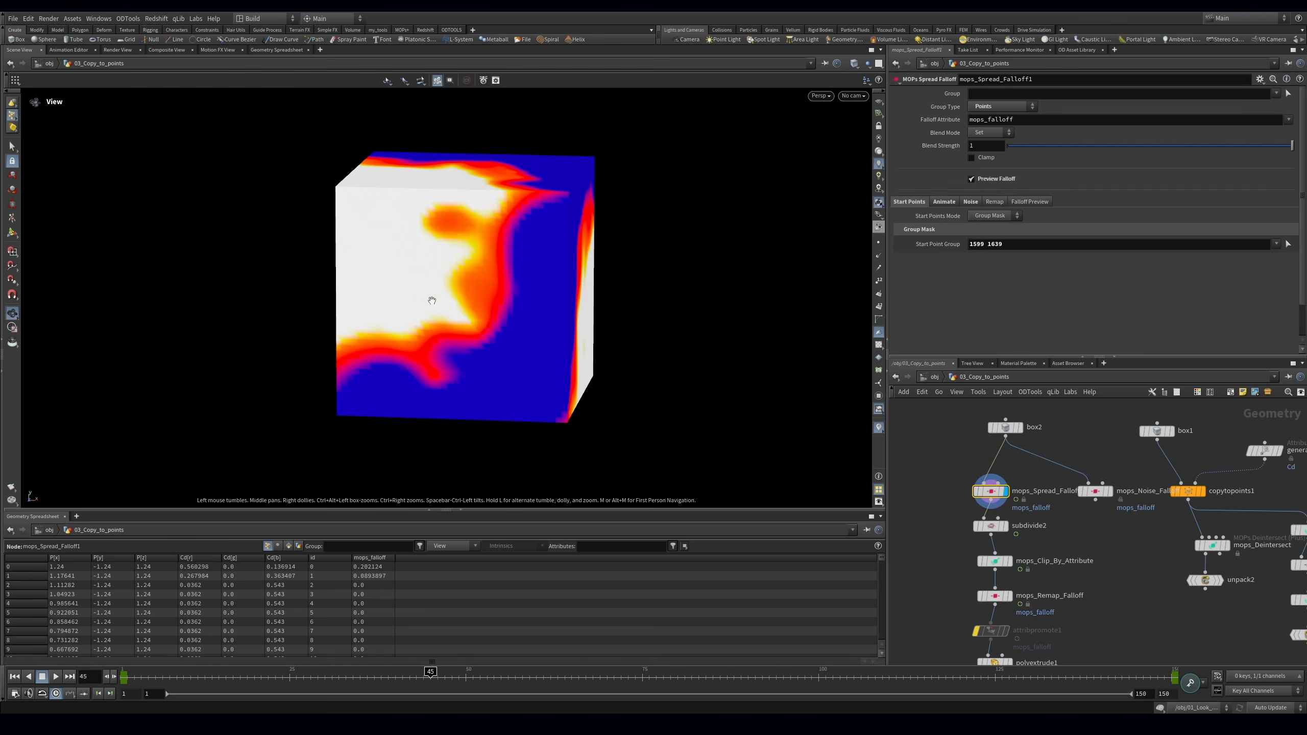
drag(148, 672, 347, 675)
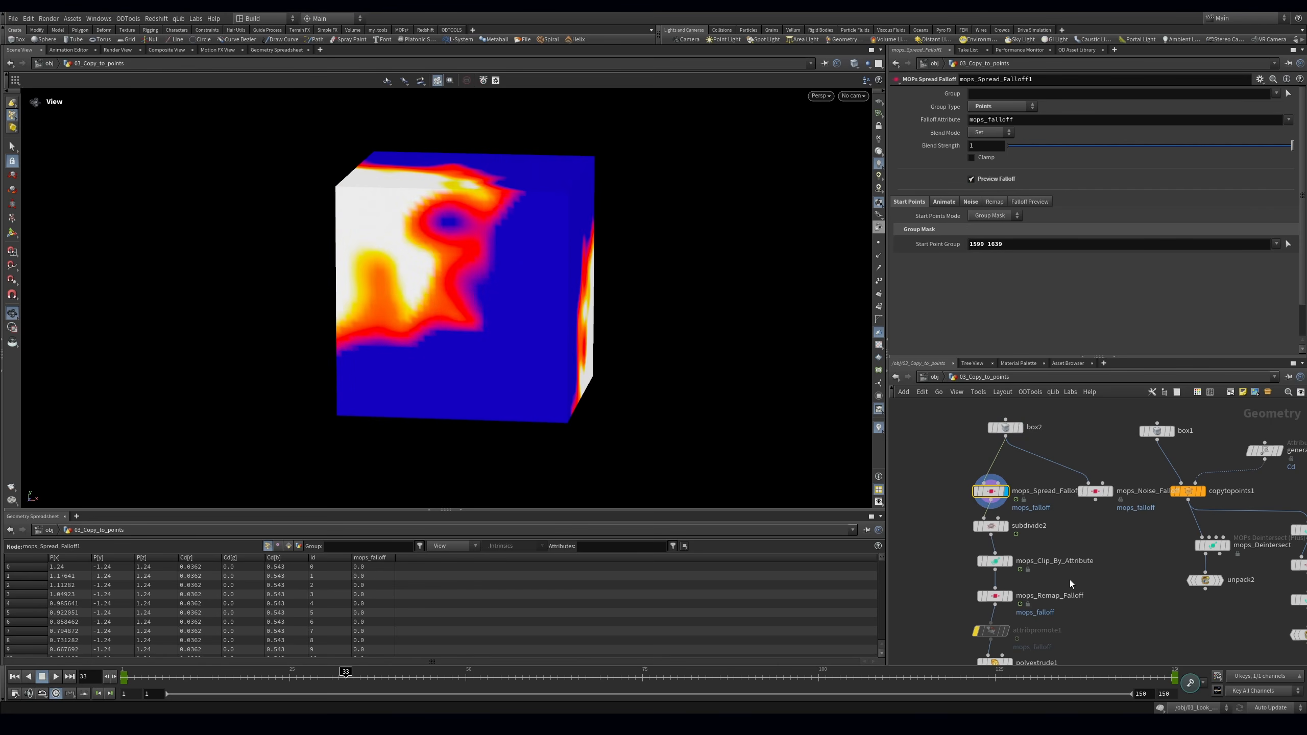